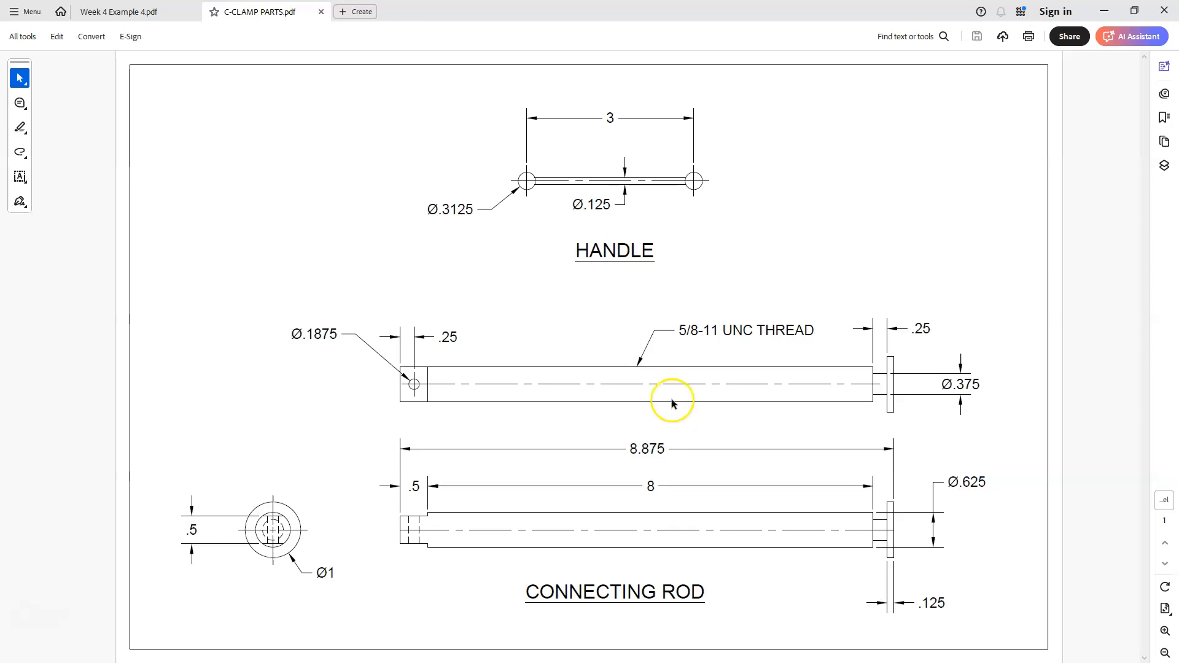
- Bring up the Week 4 Example 4 drawing and examine the C-clamp's path dimensions and cross sections A to D
{"action": "left_click", "coordinate": [137, 16]}
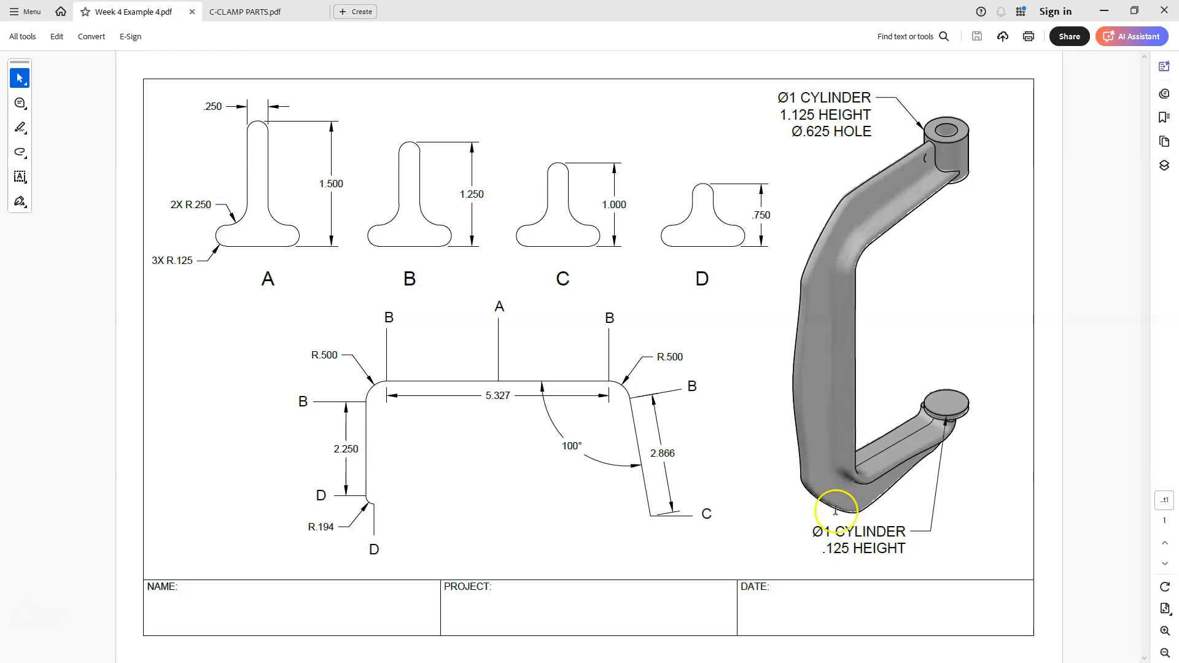
{"action": "mouse_move", "coordinate": [21, 637]}
{"action": "mouse_move", "coordinate": [386, 502]}
{"action": "left_mouse_down"}
{"action": "mouse_move", "coordinate": [368, 501]}
{"action": "mouse_move", "coordinate": [361, 469]}
{"action": "mouse_move", "coordinate": [377, 382]}
{"action": "mouse_move", "coordinate": [574, 376]}
{"action": "mouse_move", "coordinate": [614, 380]}
{"action": "mouse_move", "coordinate": [634, 396]}
{"action": "mouse_move", "coordinate": [652, 512]}
{"action": "left_mouse_up"}
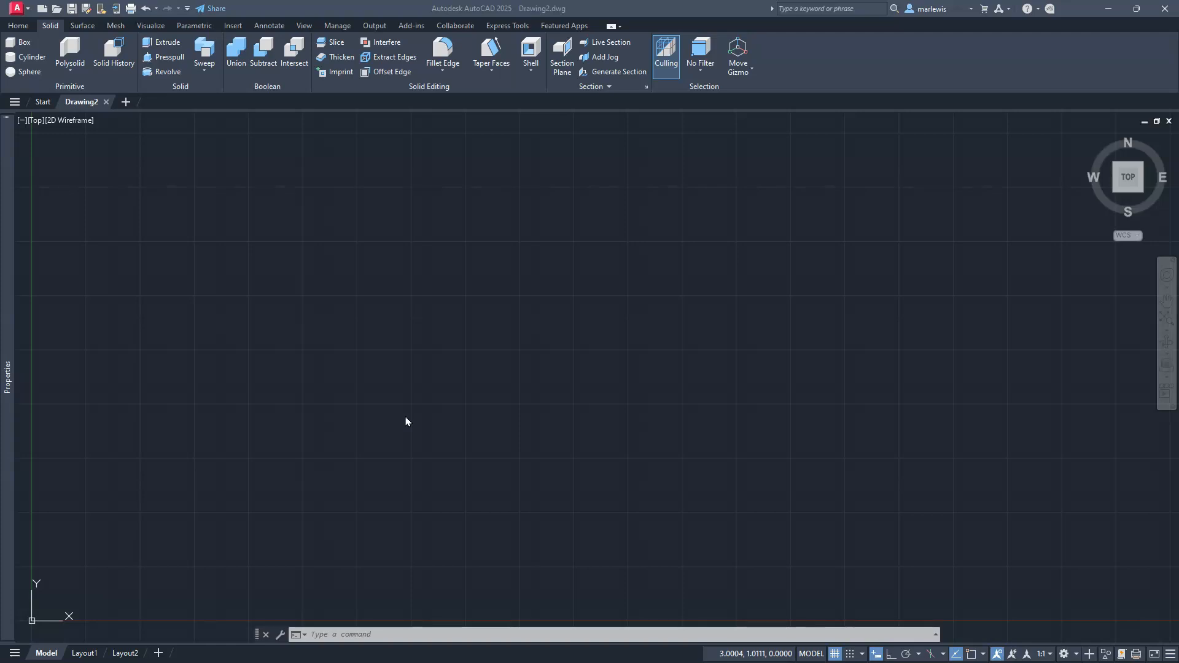
- Show the Home tools and switch the workspace to Drafting & Annotation and back to 3D Modeling
{"action": "left_click", "coordinate": [22, 27]}
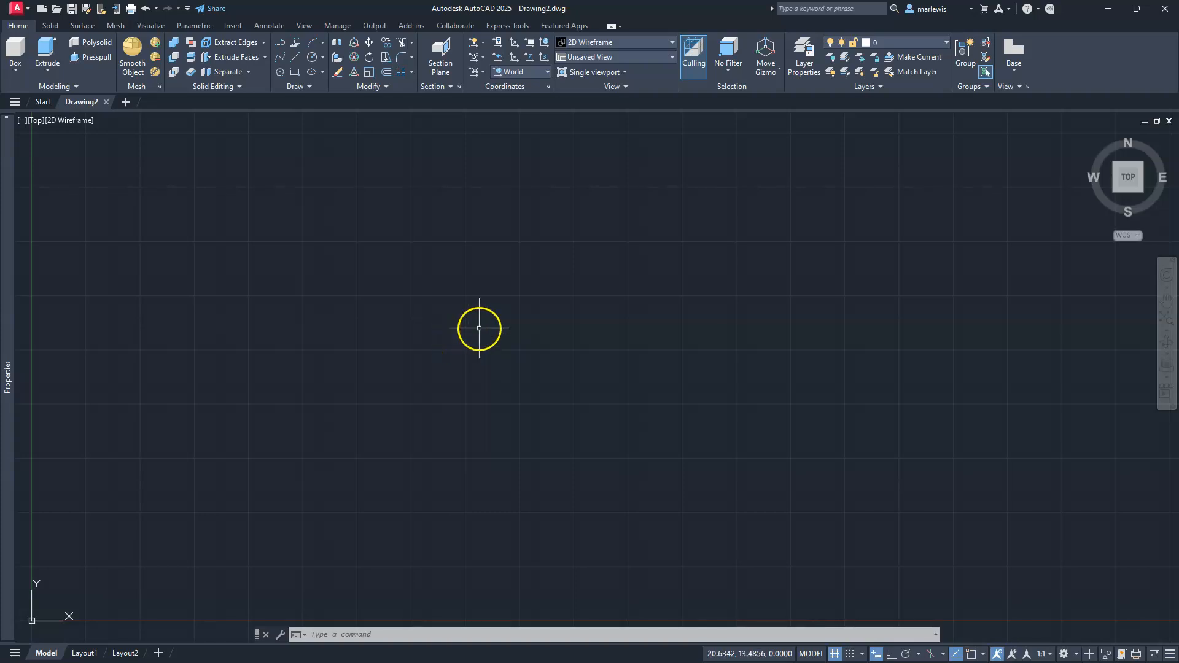
{"action": "left_click", "coordinate": [1073, 658]}
{"action": "left_click", "coordinate": [1082, 544]}
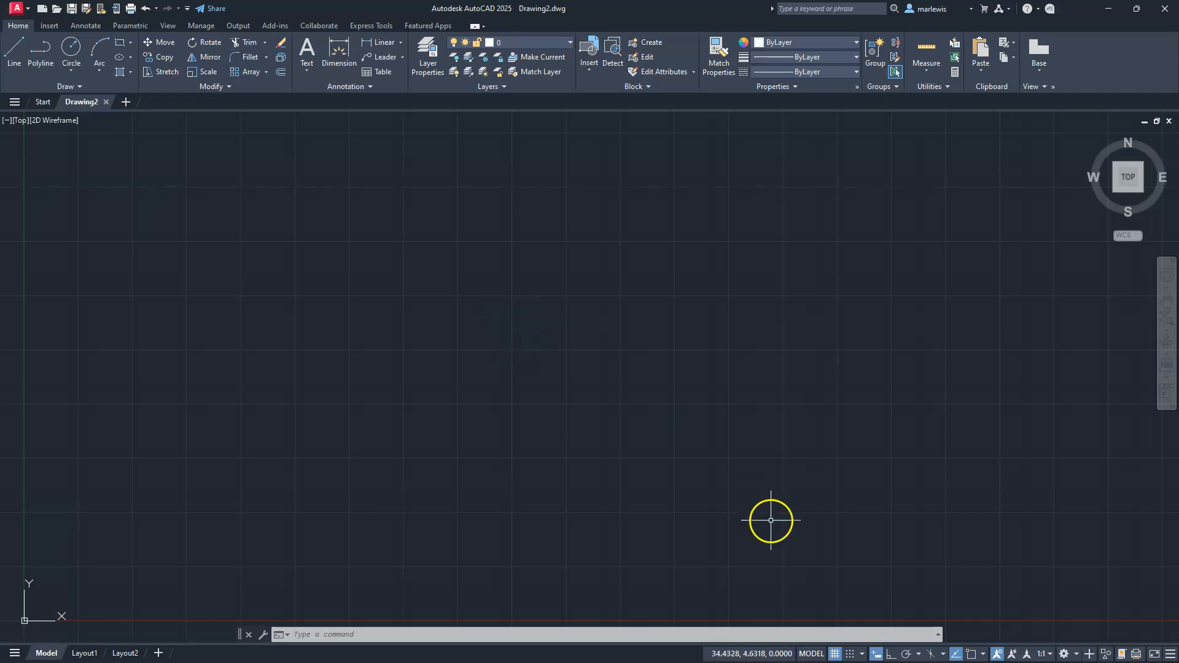
{"action": "left_click", "coordinate": [1064, 654]}
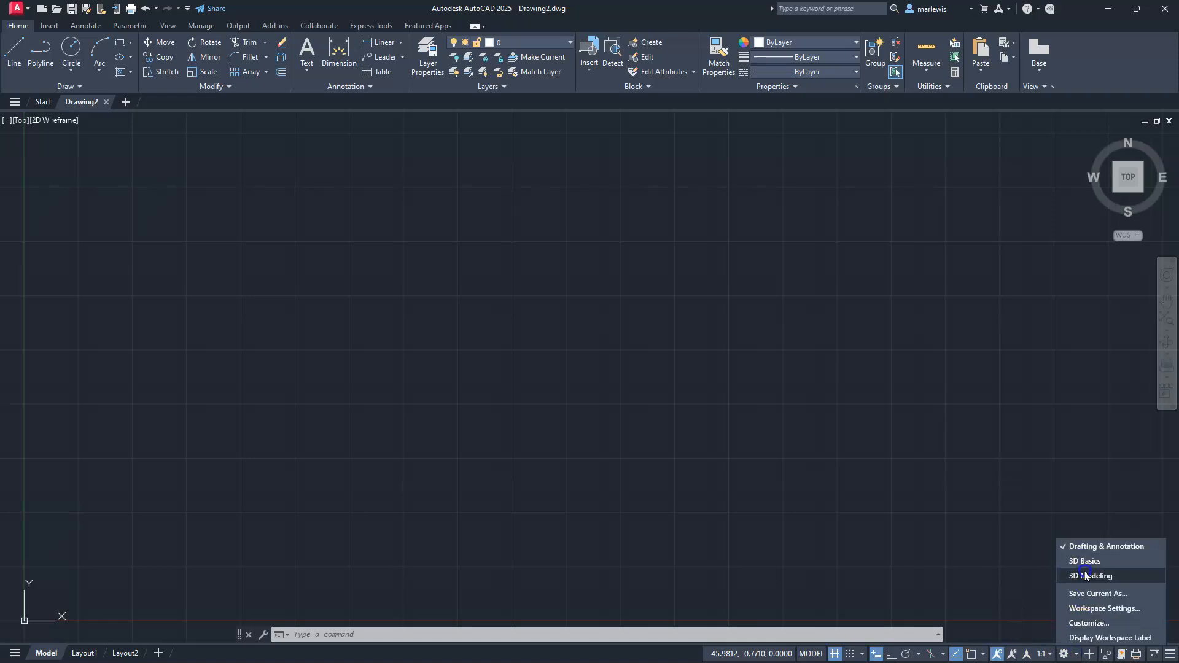
{"action": "left_click", "coordinate": [1085, 575]}
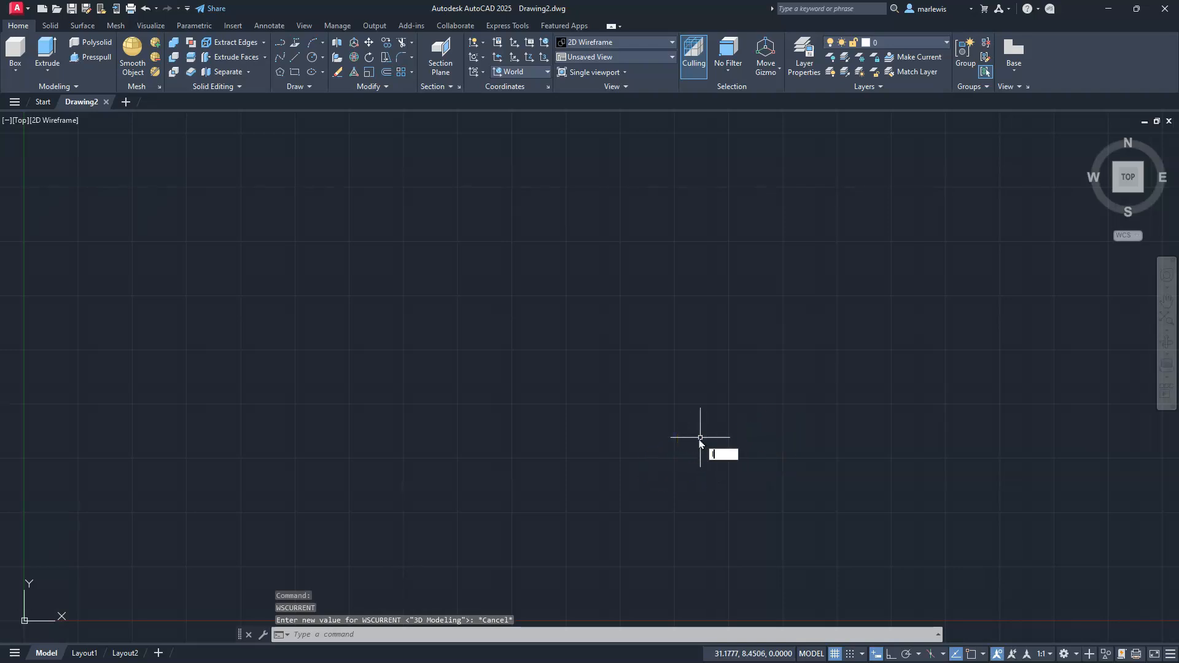
- Draw a horizontal line 2.25 long, running left from its start point, with Ortho turned on
{"action": "key", "text": "Escape"}
{"action": "type", "text": "l"}
{"action": "key", "text": "Return"}
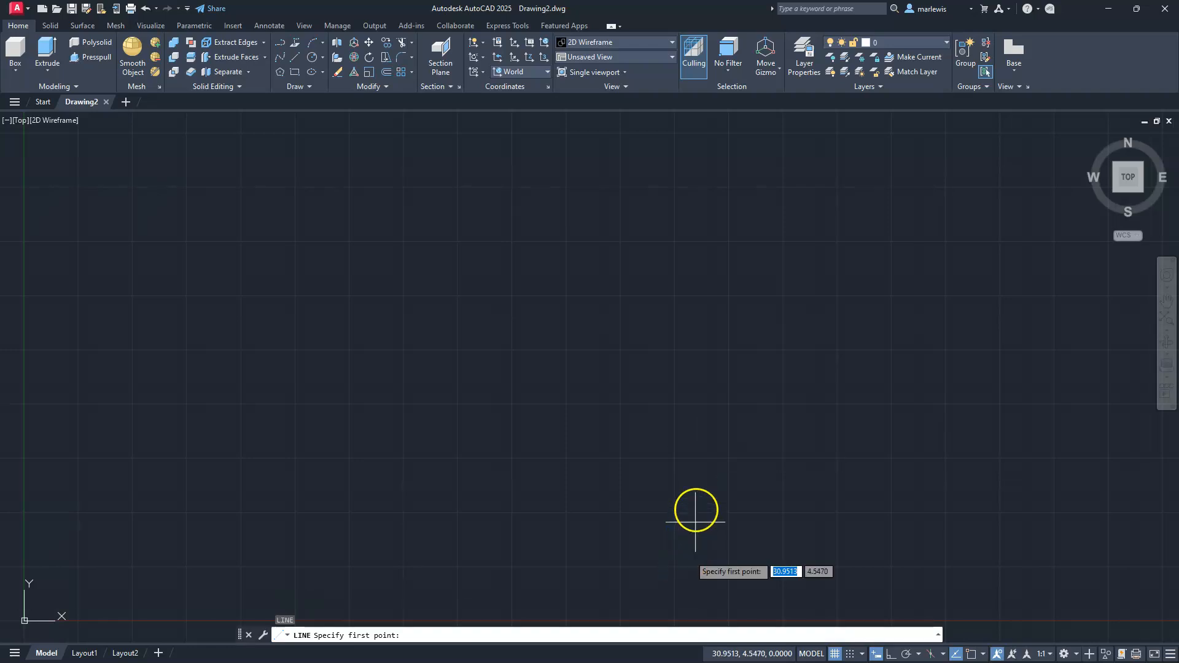
{"action": "left_click", "coordinate": [696, 509]}
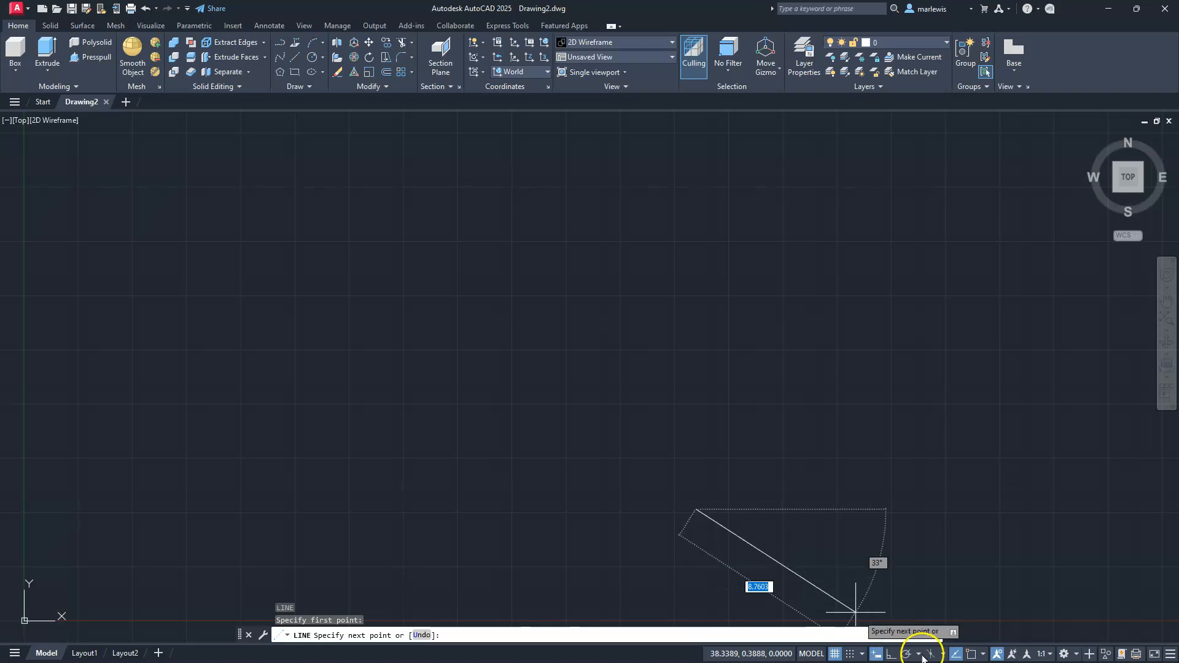
{"action": "left_click", "coordinate": [876, 655]}
{"action": "left_click", "coordinate": [891, 655]}
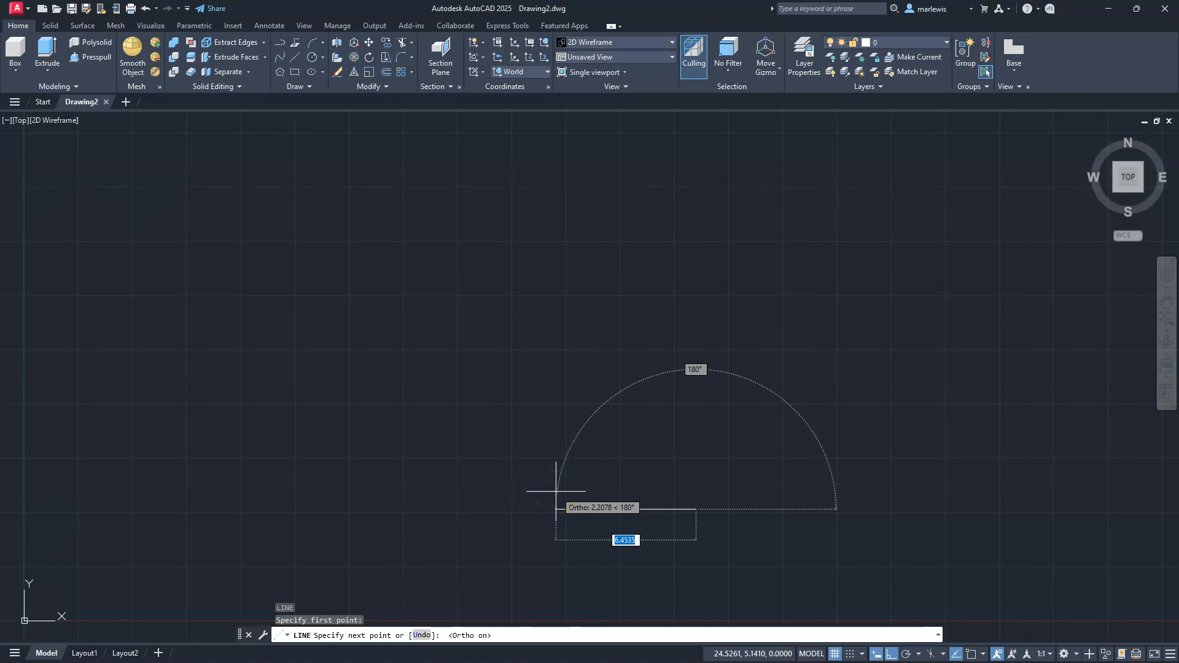
{"action": "type", "text": "2.25"}
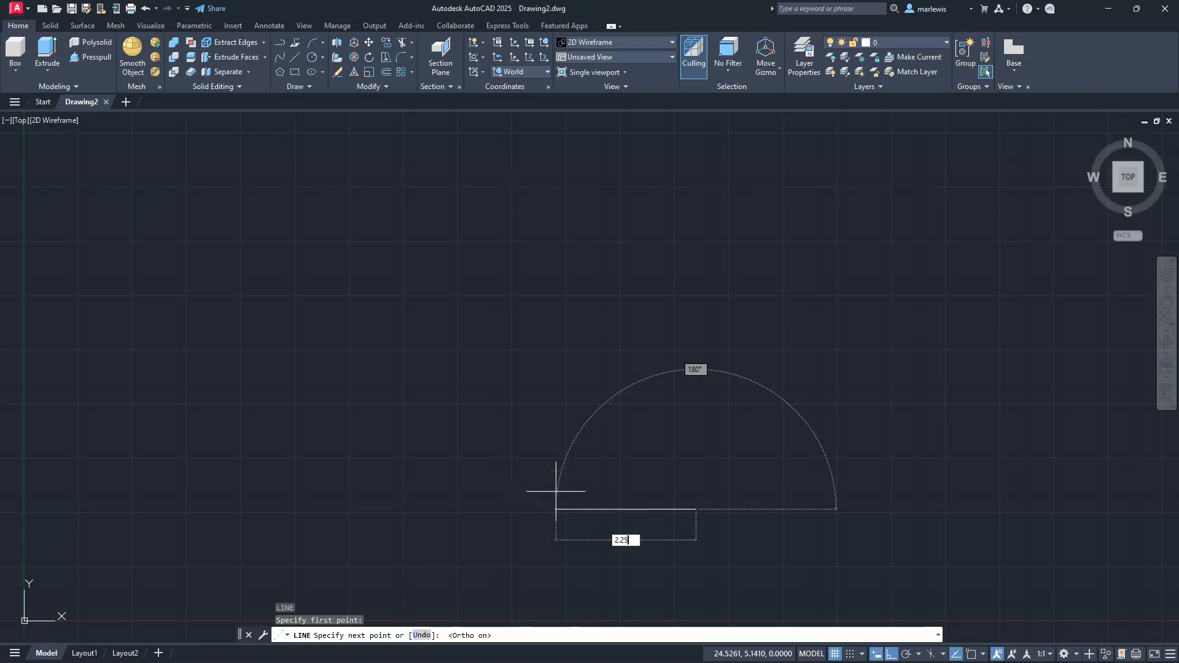
{"action": "key", "text": "Return"}
{"action": "key", "text": "Escape"}
{"action": "key", "text": "Escape"}
{"action": "key", "text": "Escape"}
{"action": "key", "text": "Escape"}
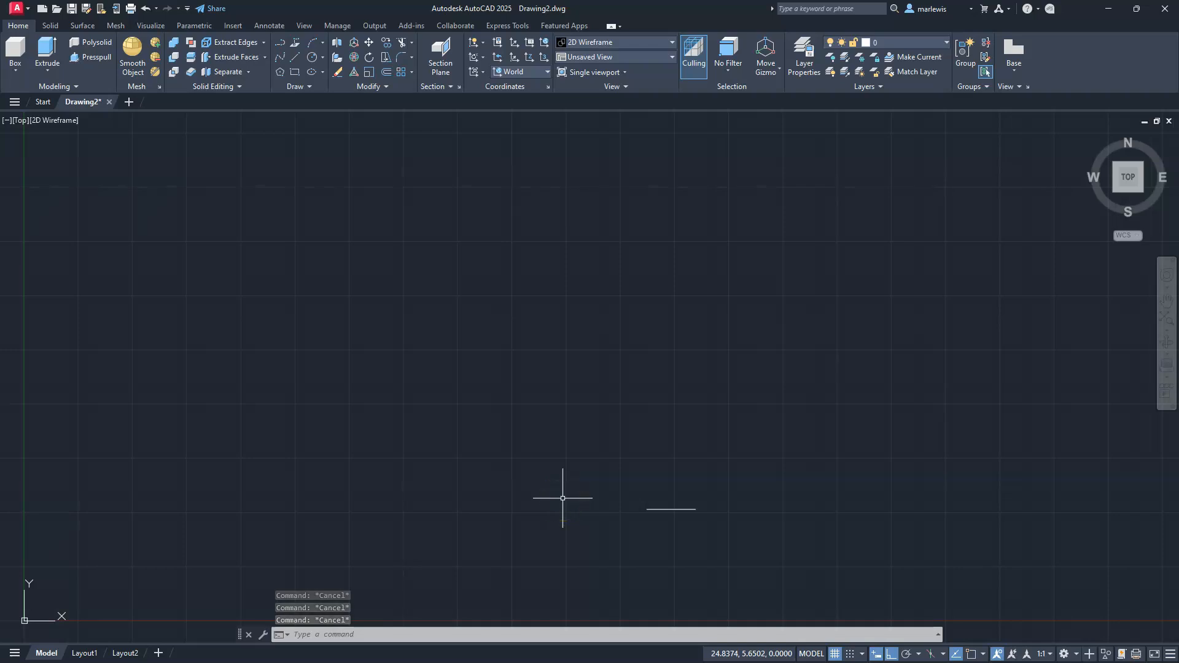
- Draw a circle of radius .194 in the empty space above the right end of the line
{"action": "scroll", "coordinate": [674, 524], "scroll_direction": "up", "scroll_amount": 6}
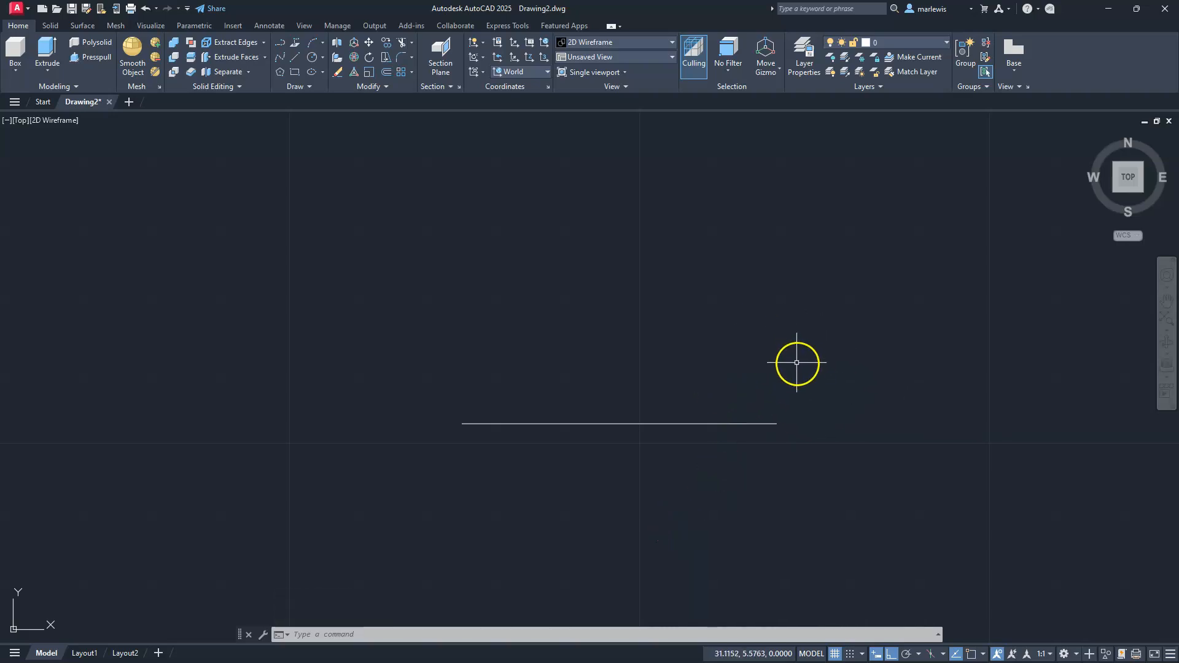
{"action": "key", "text": "Escape"}
{"action": "type", "text": "c"}
{"action": "key", "text": "Return"}
{"action": "left_click", "coordinate": [756, 293]}
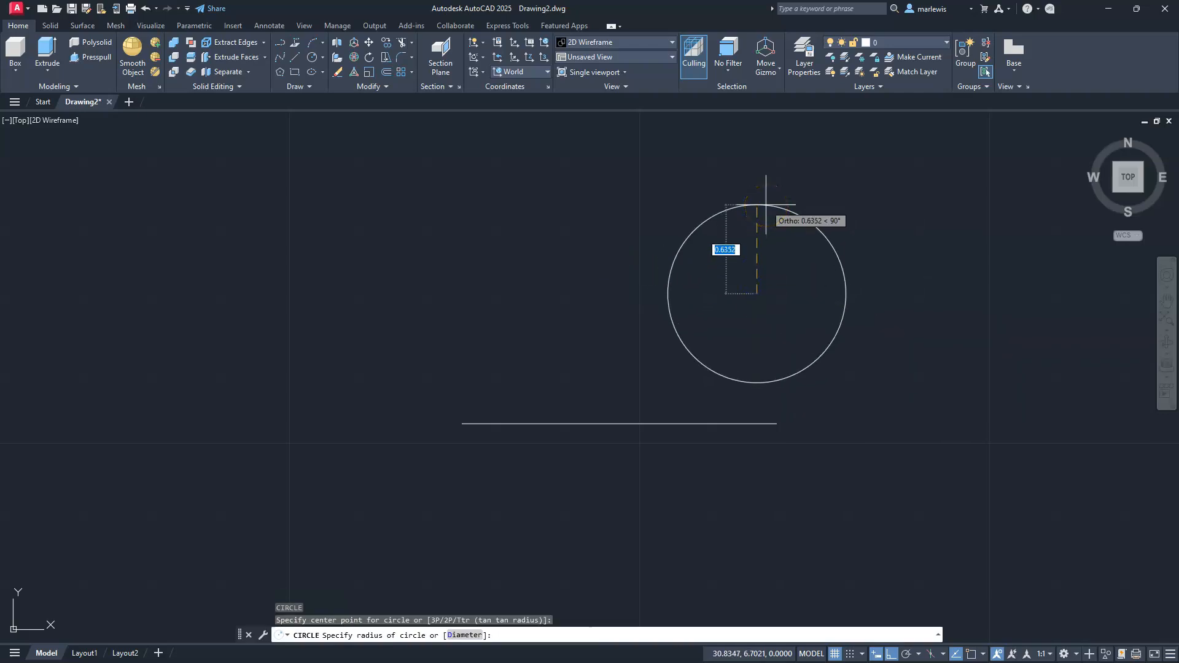
{"action": "type", "text": ".194"}
{"action": "key", "text": "Return"}
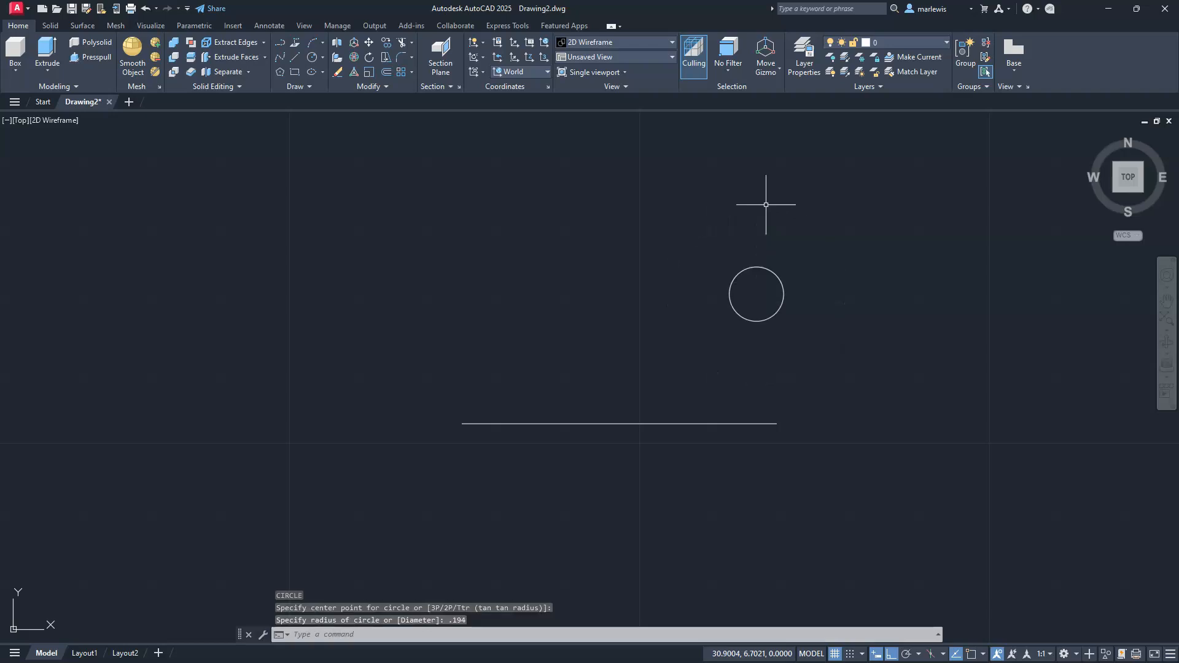
{"action": "key", "text": "Escape"}
{"action": "key", "text": "Escape"}
{"action": "key", "text": "Escape"}
- Turn on object snap and move the circle by its bottom quadrant onto the right endpoint of the line
{"action": "type", "text": "m"}
{"action": "key", "text": "Return"}
{"action": "left_click", "coordinate": [763, 316]}
{"action": "left_click", "coordinate": [745, 337]}
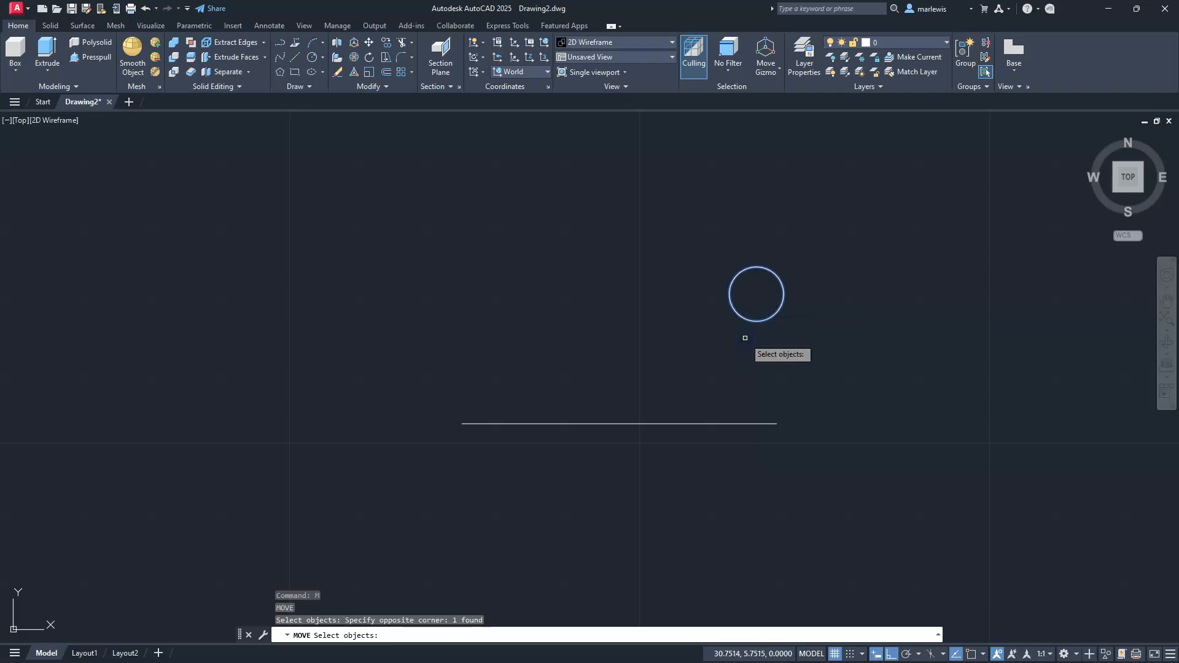
{"action": "key", "text": "Return"}
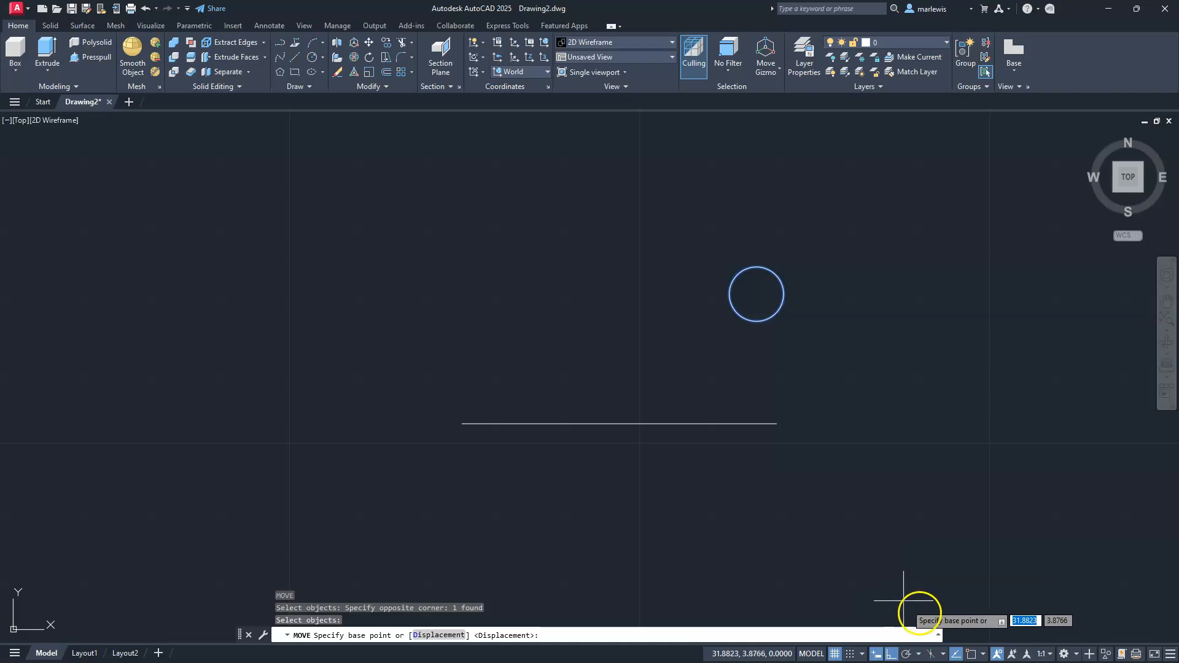
{"action": "left_click", "coordinate": [971, 655]}
{"action": "left_click", "coordinate": [984, 656]}
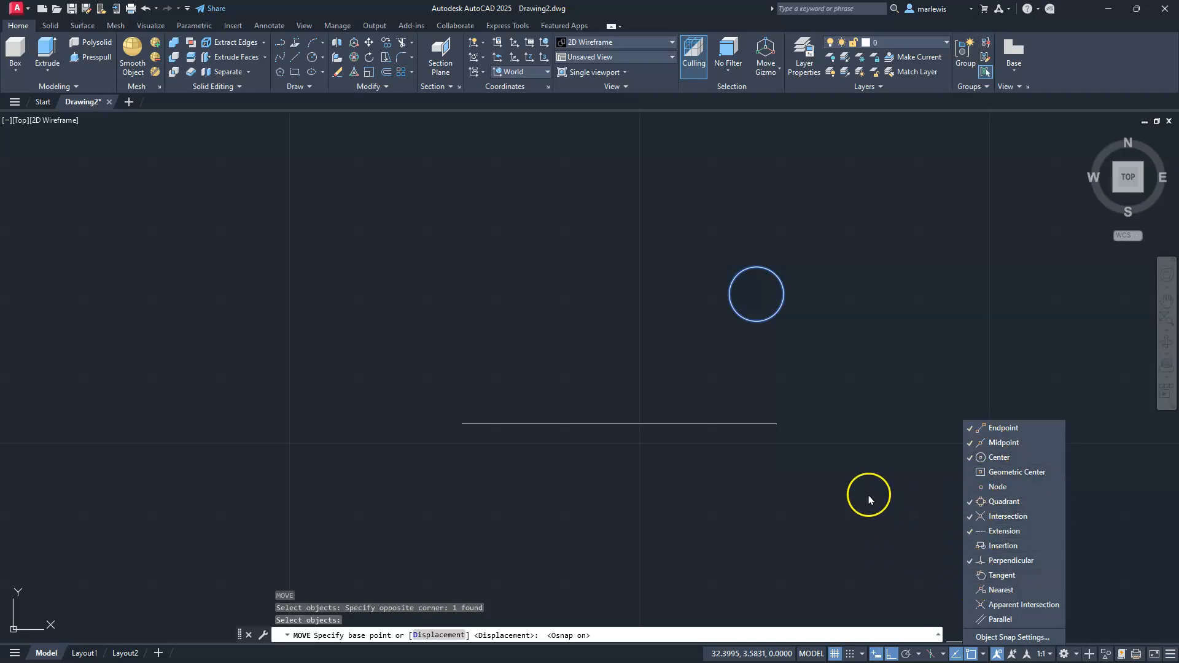
{"action": "left_click", "coordinate": [756, 321]}
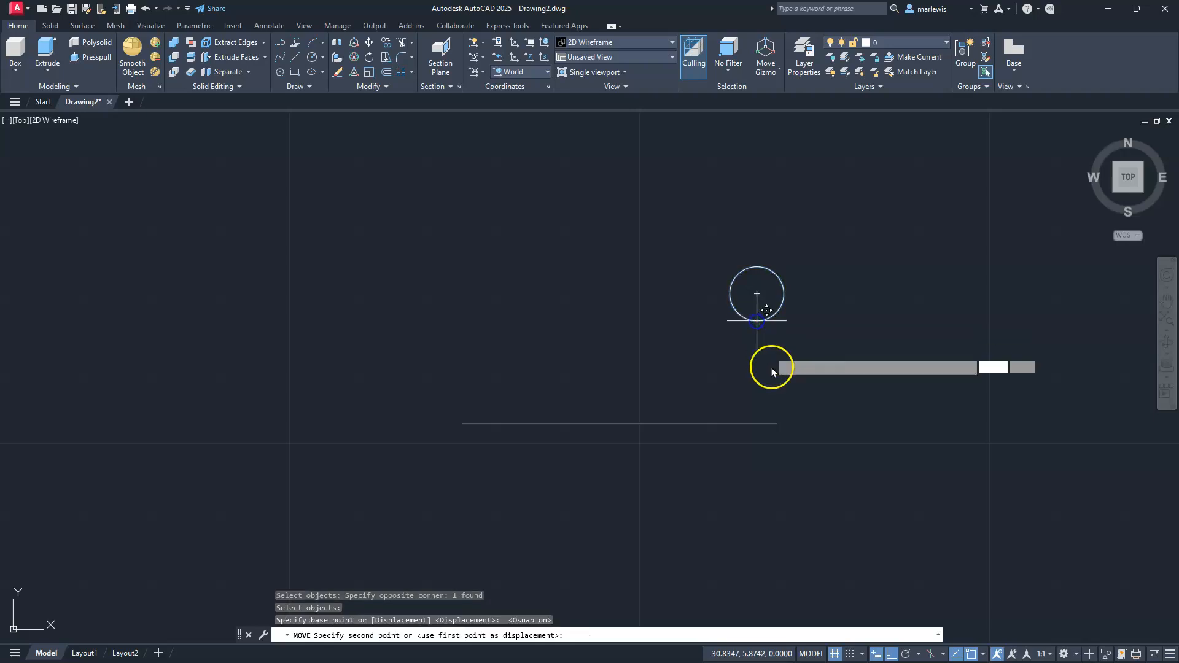
{"action": "left_click", "coordinate": [776, 423]}
{"action": "key", "text": "Escape"}
{"action": "key", "text": "Escape"}
{"action": "key", "text": "Escape"}
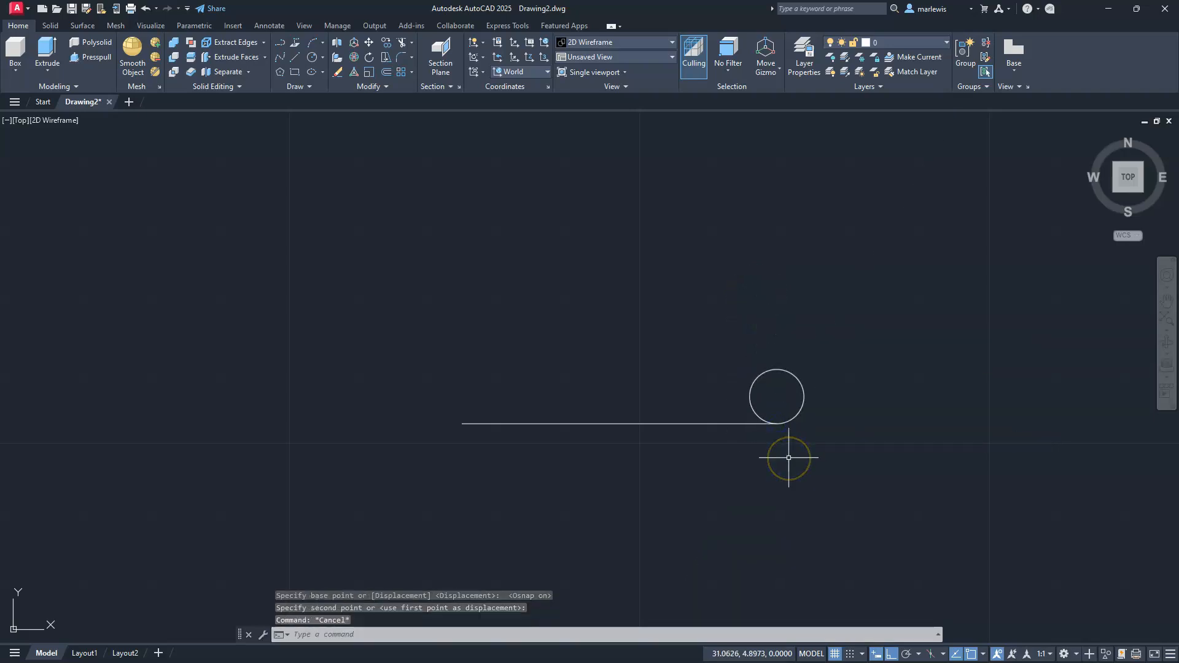
- Draw a short vertical helper line upward from the top quadrant of the circle
{"action": "key", "text": "Return"}
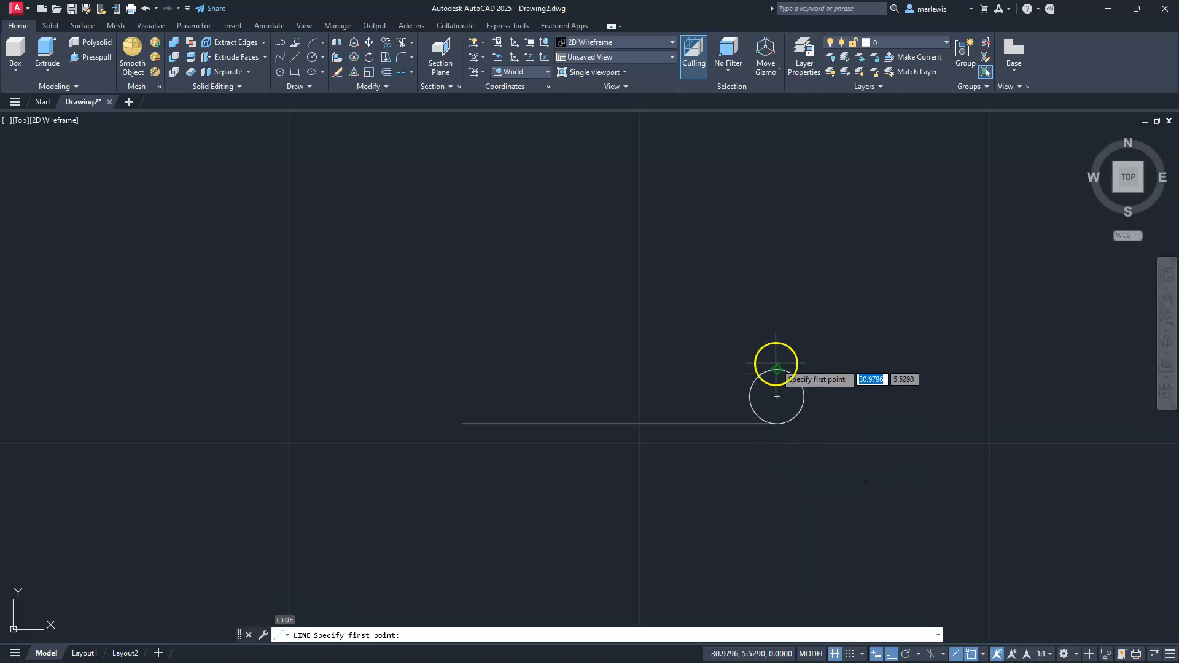
{"action": "left_click", "coordinate": [777, 369]}
{"action": "left_click", "coordinate": [775, 247]}
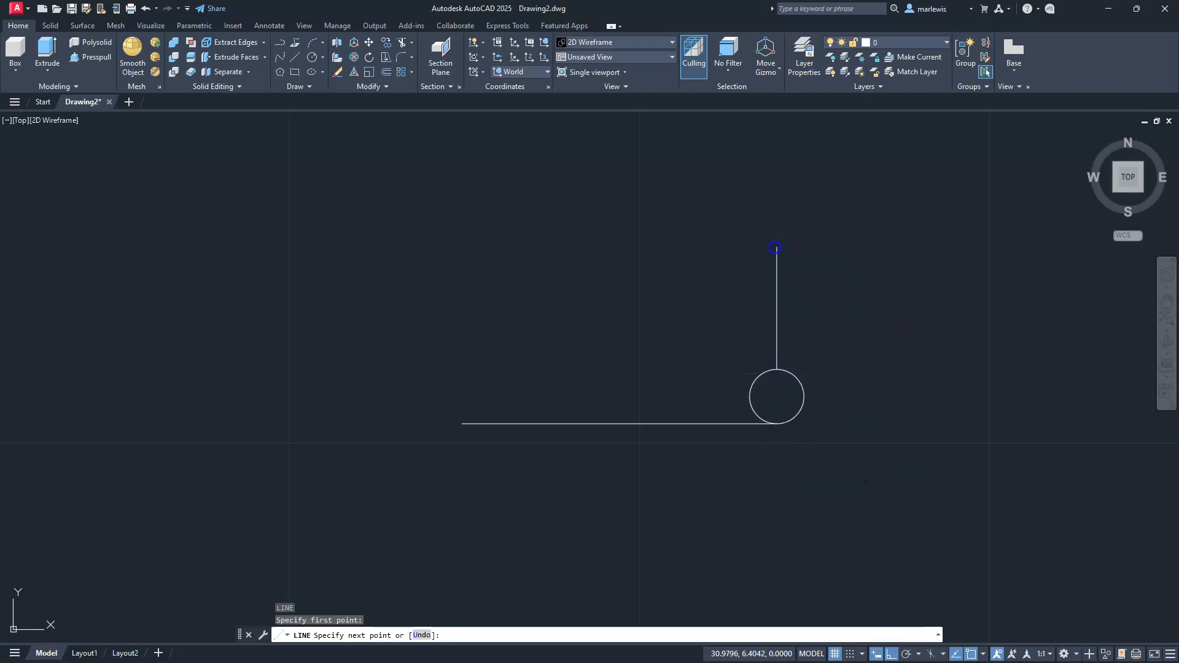
{"action": "key", "text": "Escape"}
{"action": "key", "text": "Escape"}
{"action": "key", "text": "Escape"}
{"action": "key", "text": "Escape"}
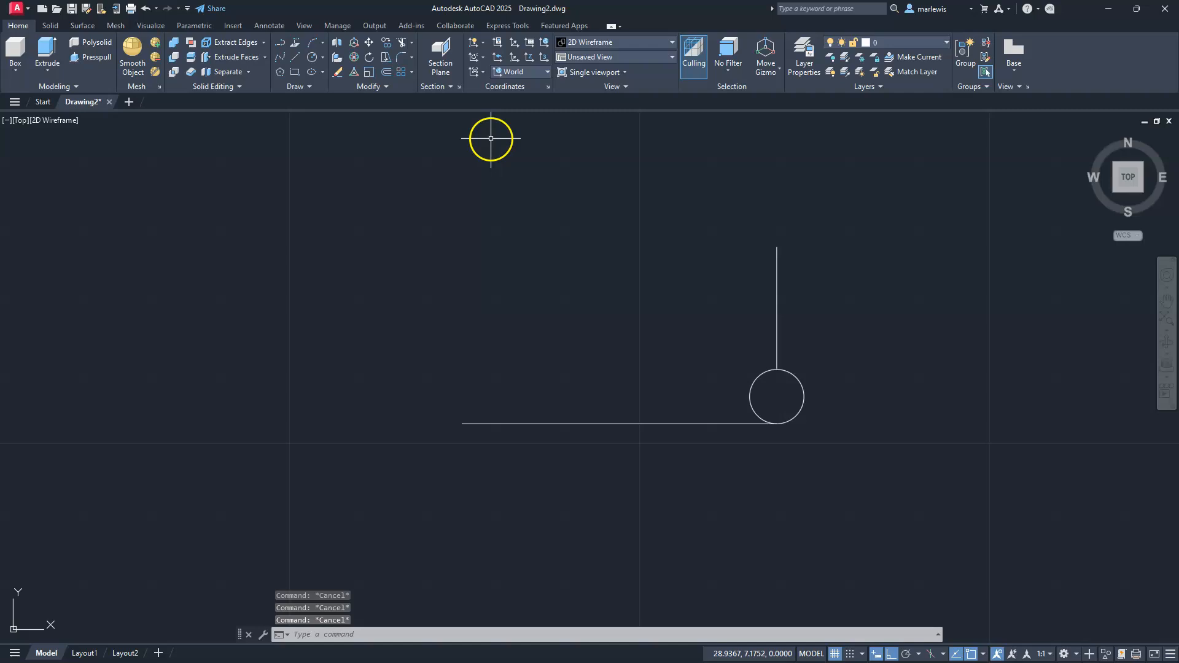
- Trim away the left half of the circle between the vertical line and the horizontal line
{"action": "type", "text": "r"}
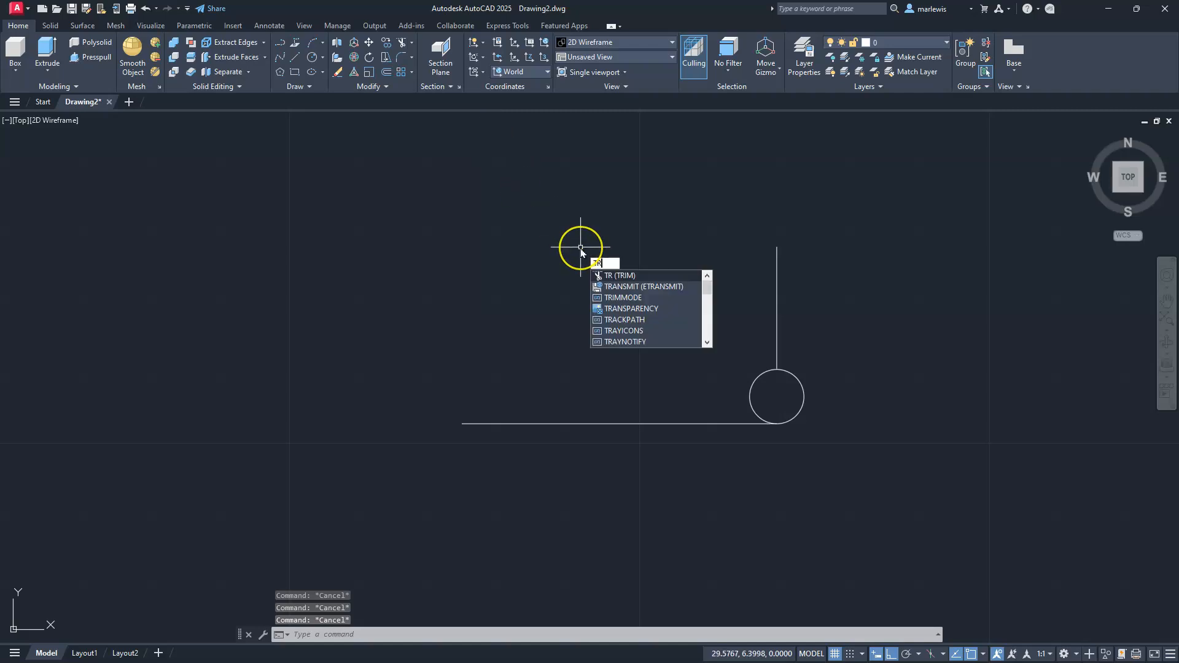
{"action": "key", "text": "Return"}
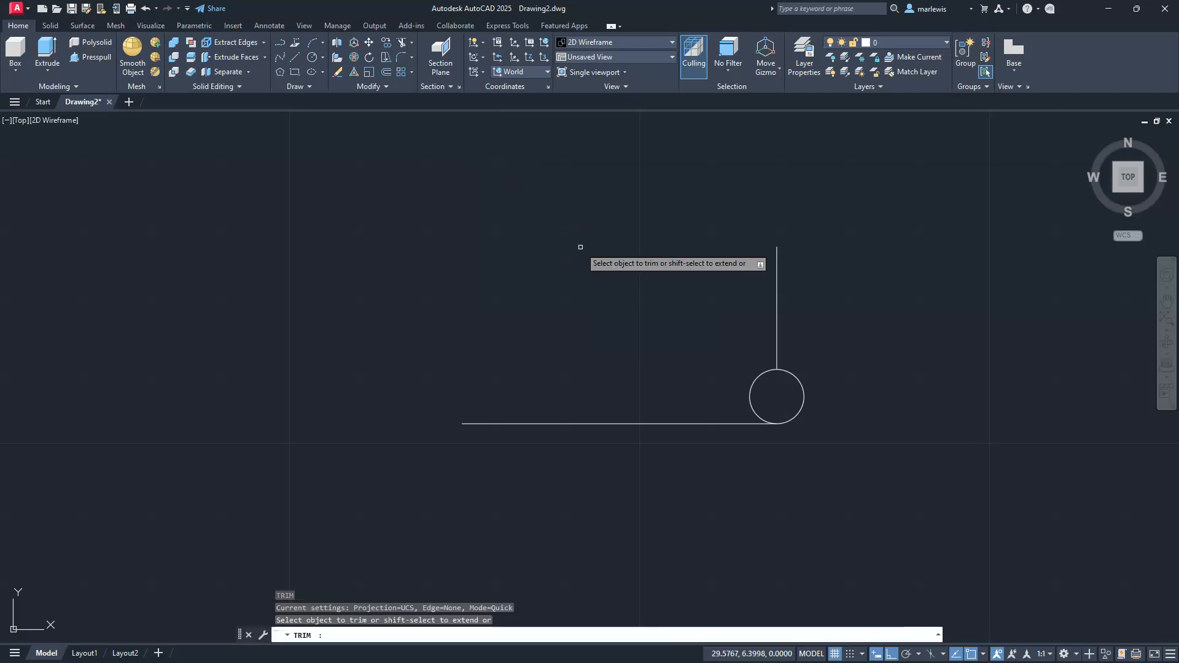
{"action": "left_click", "coordinate": [748, 397]}
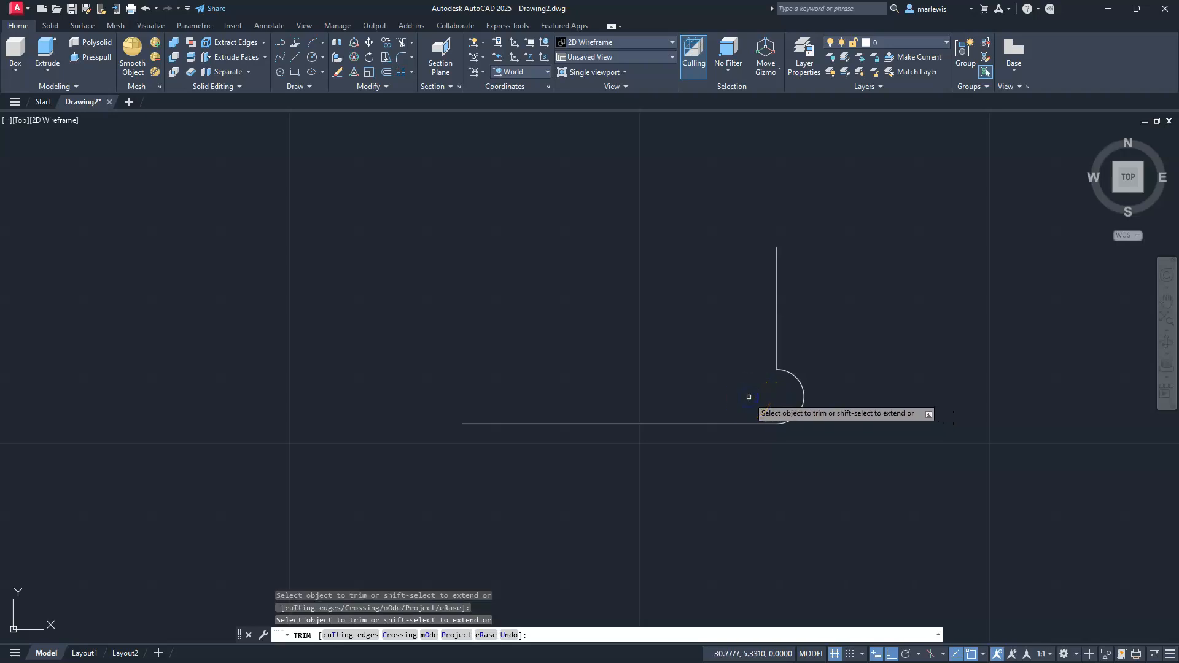
{"action": "key", "text": "Escape"}
{"action": "key", "text": "Escape"}
{"action": "key", "text": "Escape"}
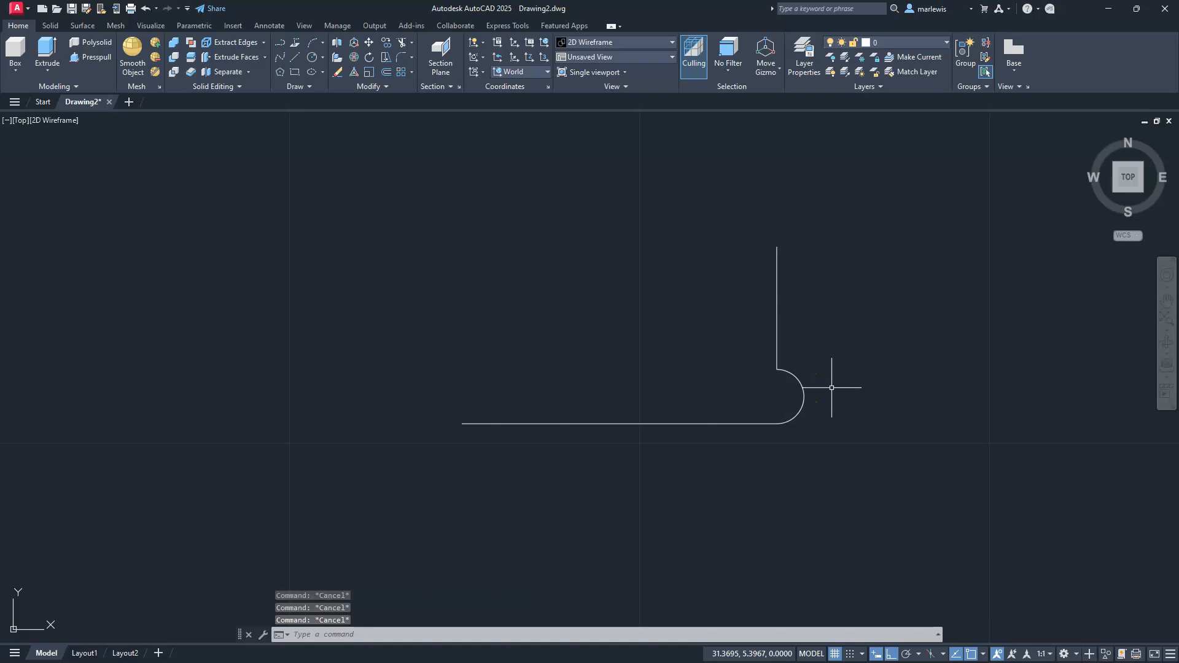
- Draw a short horizontal helper line to the right from the right quadrant of the remaining half circle
{"action": "type", "text": "l"}
{"action": "key", "text": "Return"}
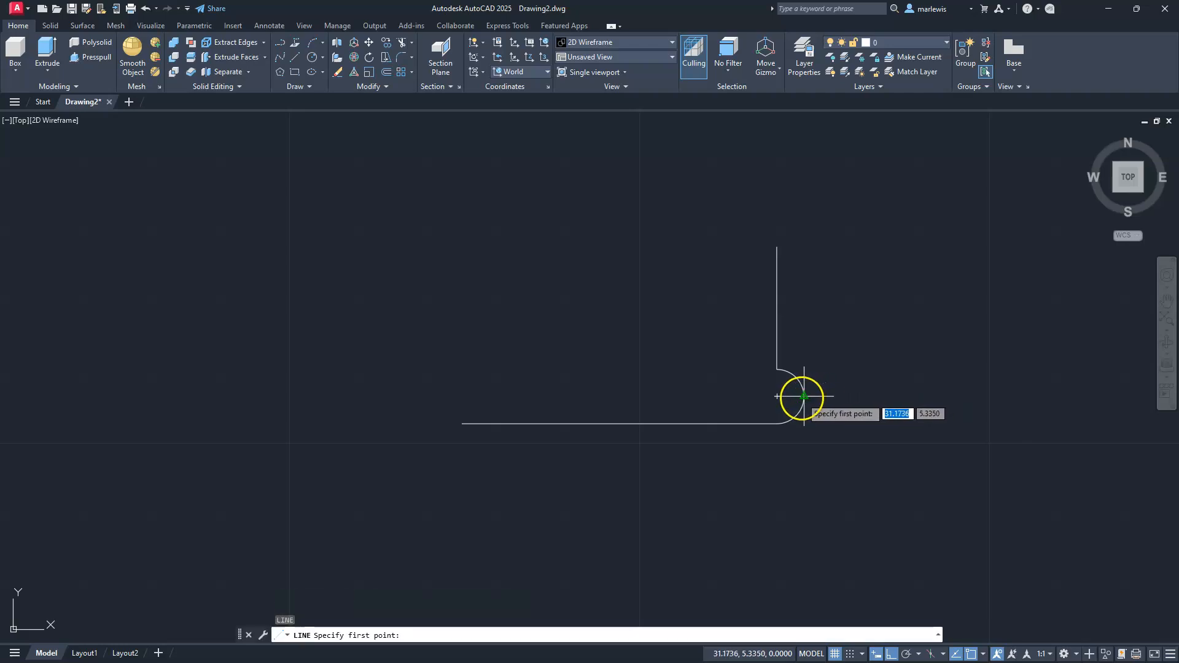
{"action": "left_click", "coordinate": [803, 396]}
{"action": "left_click", "coordinate": [887, 396]}
{"action": "key", "text": "Escape"}
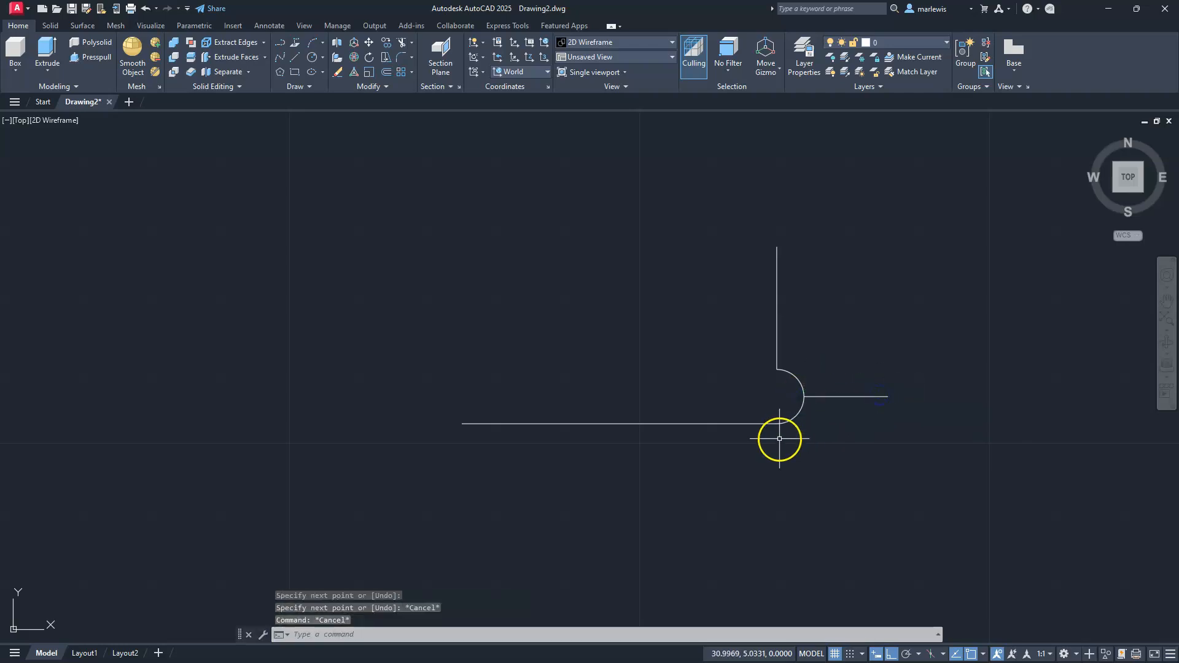
{"action": "key", "text": "Escape"}
{"action": "key", "text": "Escape"}
- Trim away the upper quarter of the arc, keeping the quarter arc joined to the 2.25 line
{"action": "type", "text": "tr"}
{"action": "key", "text": "Return"}
{"action": "key", "text": "Escape"}
{"action": "key", "text": "Escape"}
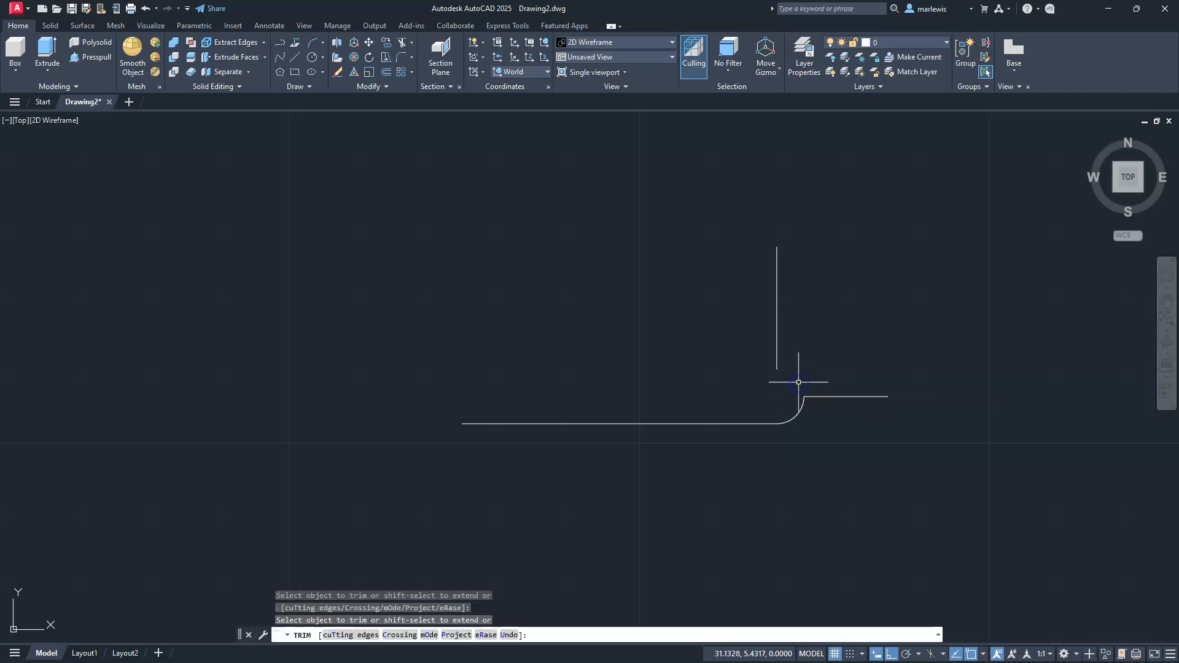
- Delete the horizontal and vertical helper lines beside the quarter arc
{"action": "left_click", "coordinate": [837, 429]}
{"action": "left_click", "coordinate": [823, 373]}
{"action": "left_click", "coordinate": [789, 344]}
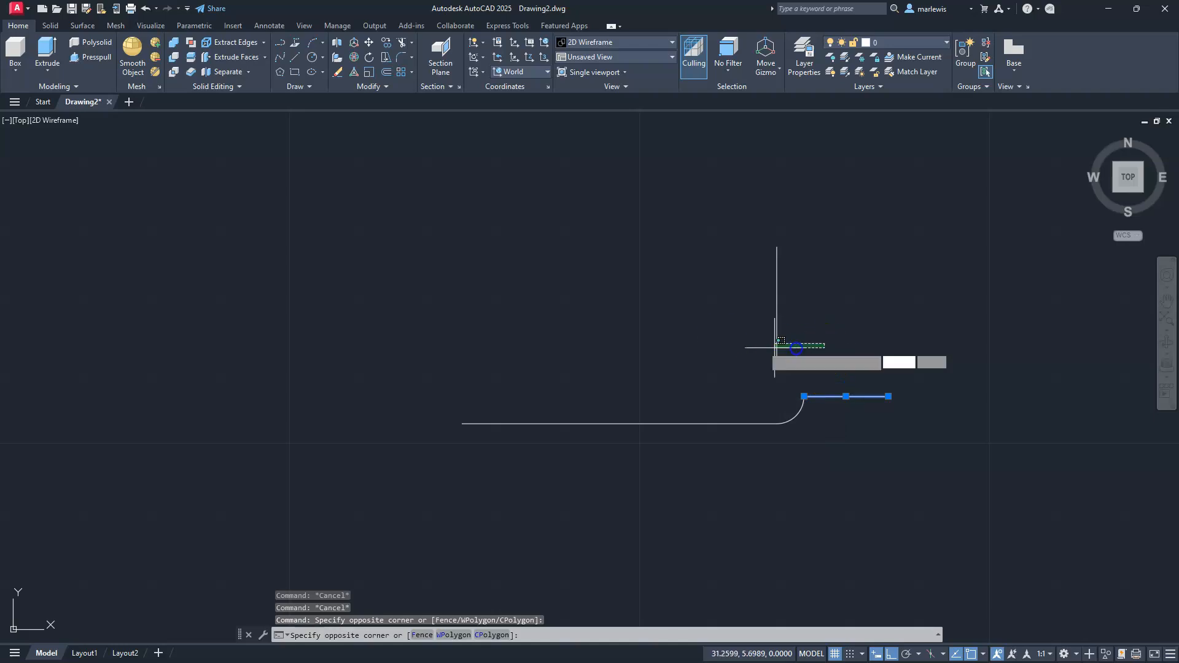
{"action": "left_click", "coordinate": [718, 335]}
{"action": "key", "text": "Delete"}
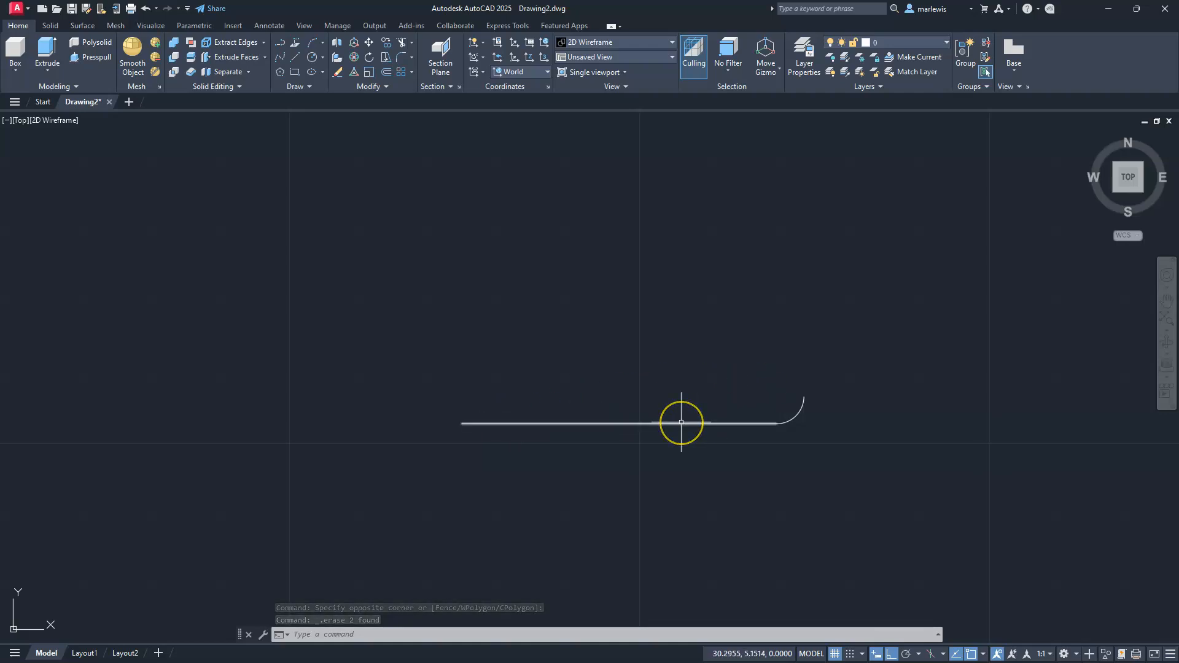
{"action": "key", "text": "Escape"}
{"action": "key", "text": "Escape"}
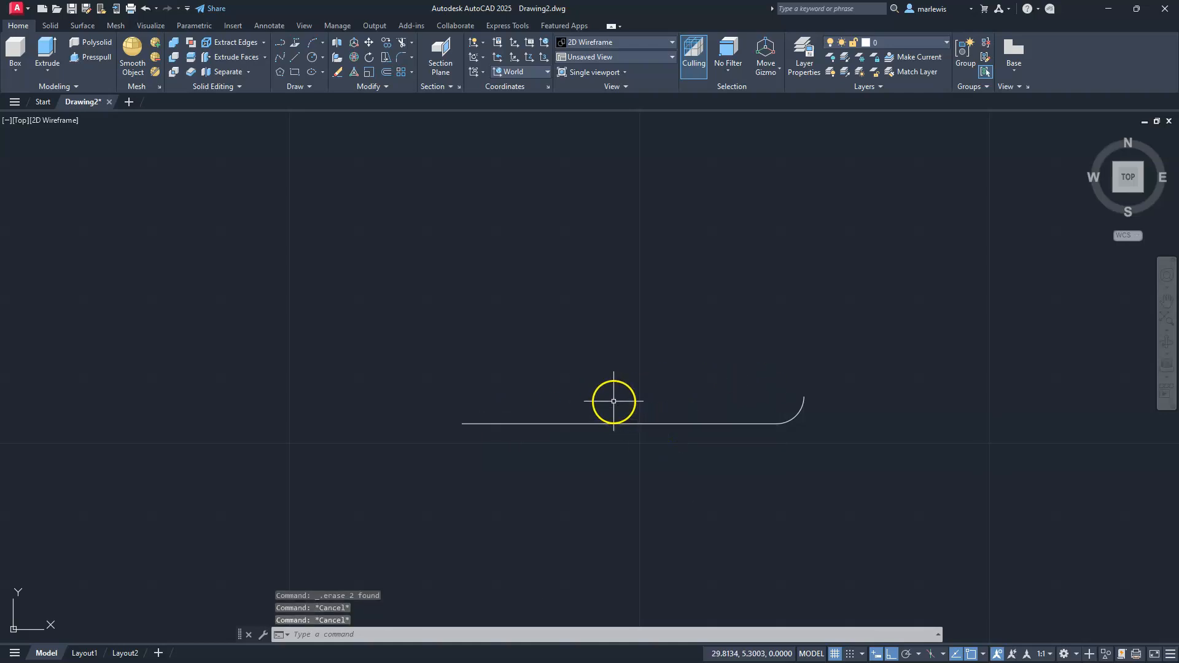
- Draw a circle of radius .5 above the left half of the 2.25 line
{"action": "type", "text": "c"}
{"action": "key", "text": "Return"}
{"action": "left_click", "coordinate": [588, 342]}
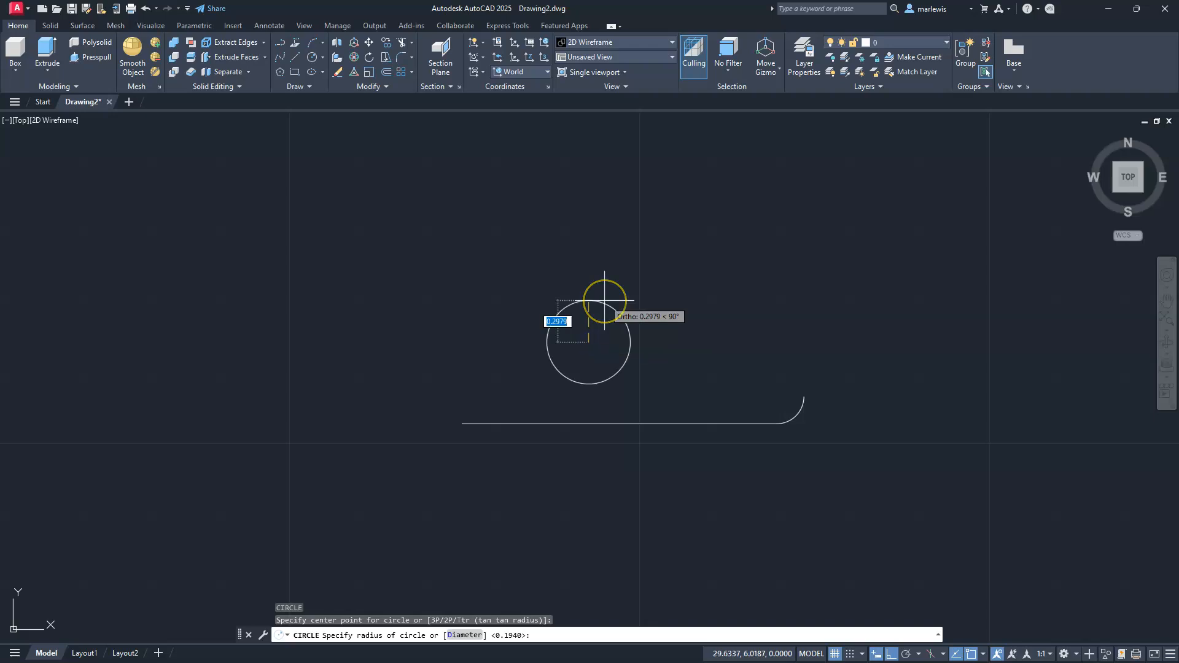
{"action": "key", "text": "Return"}
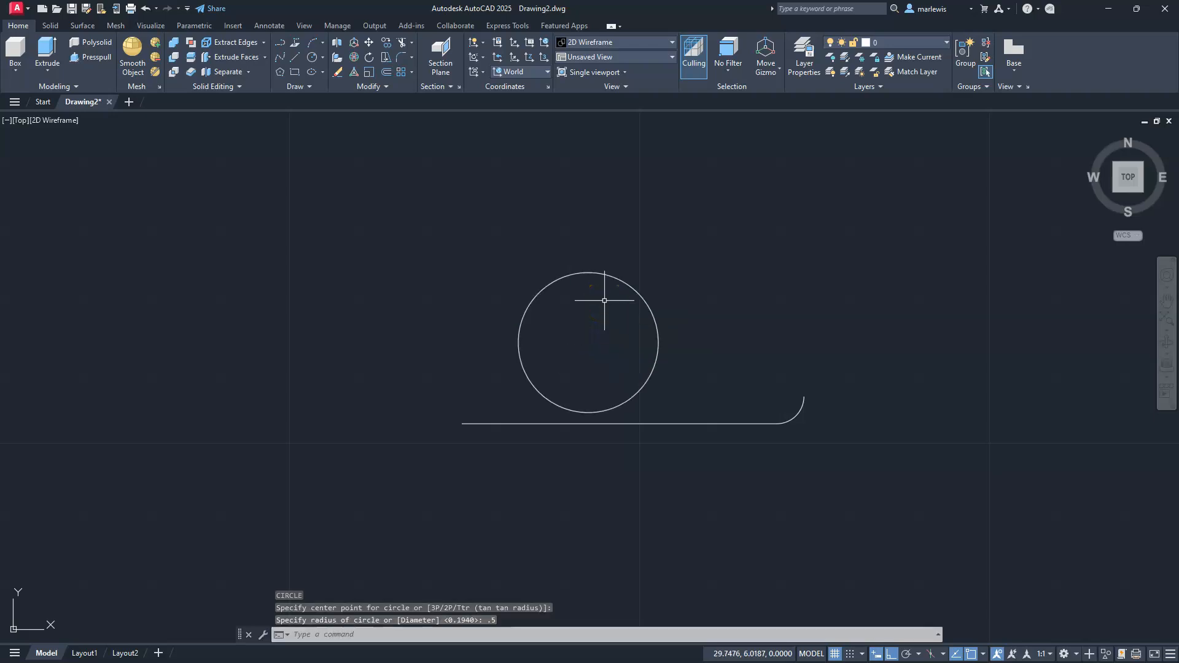
{"action": "key", "text": "Escape"}
{"action": "key", "text": "Escape"}
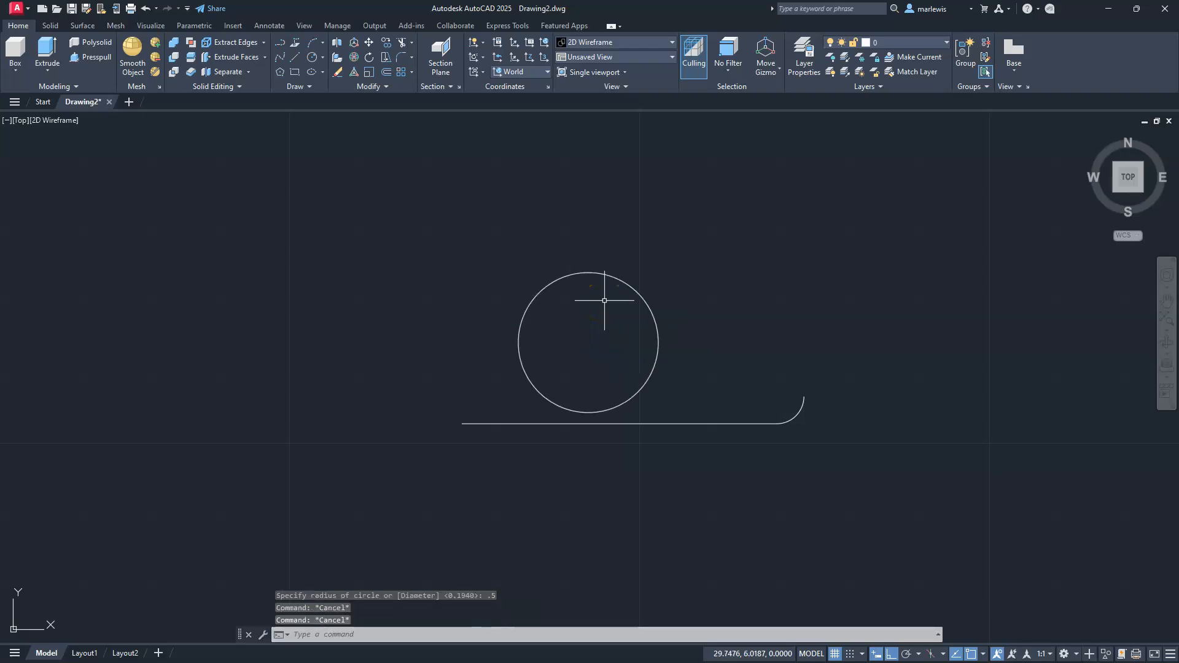
- Move the .5 radius circle by its bottom quadrant onto the left end of the 2.25 line
{"action": "type", "text": "m"}
{"action": "key", "text": "Return"}
{"action": "left_click", "coordinate": [674, 337]}
{"action": "left_click", "coordinate": [609, 349]}
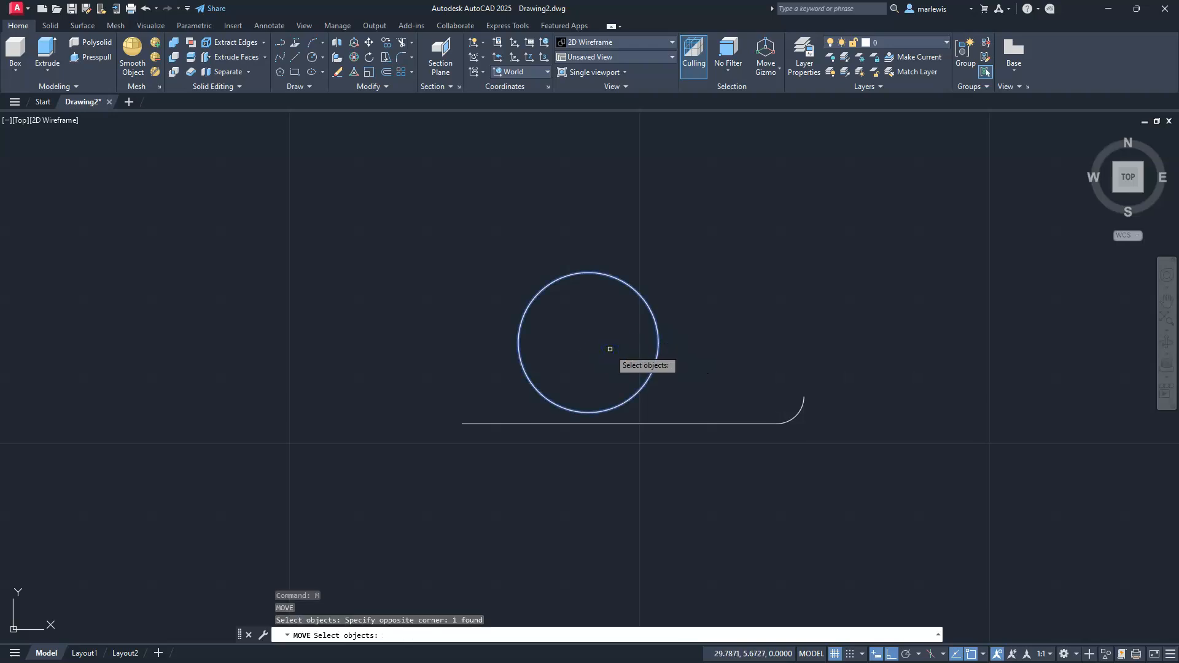
{"action": "key", "text": "Return"}
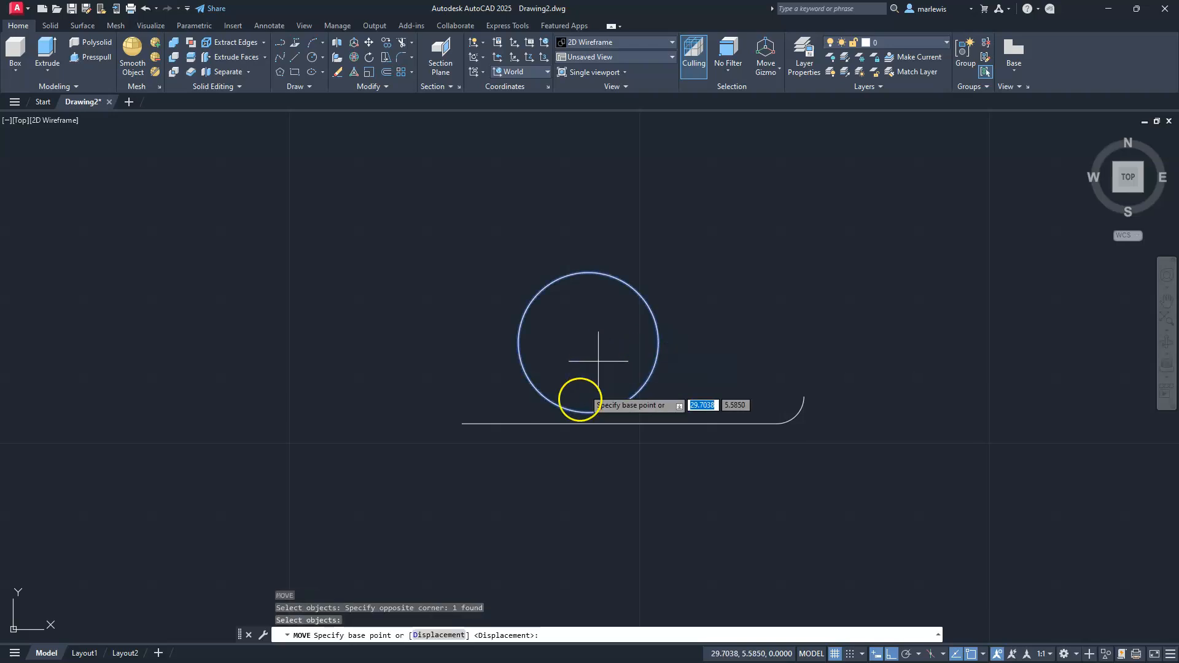
{"action": "left_click", "coordinate": [586, 411]}
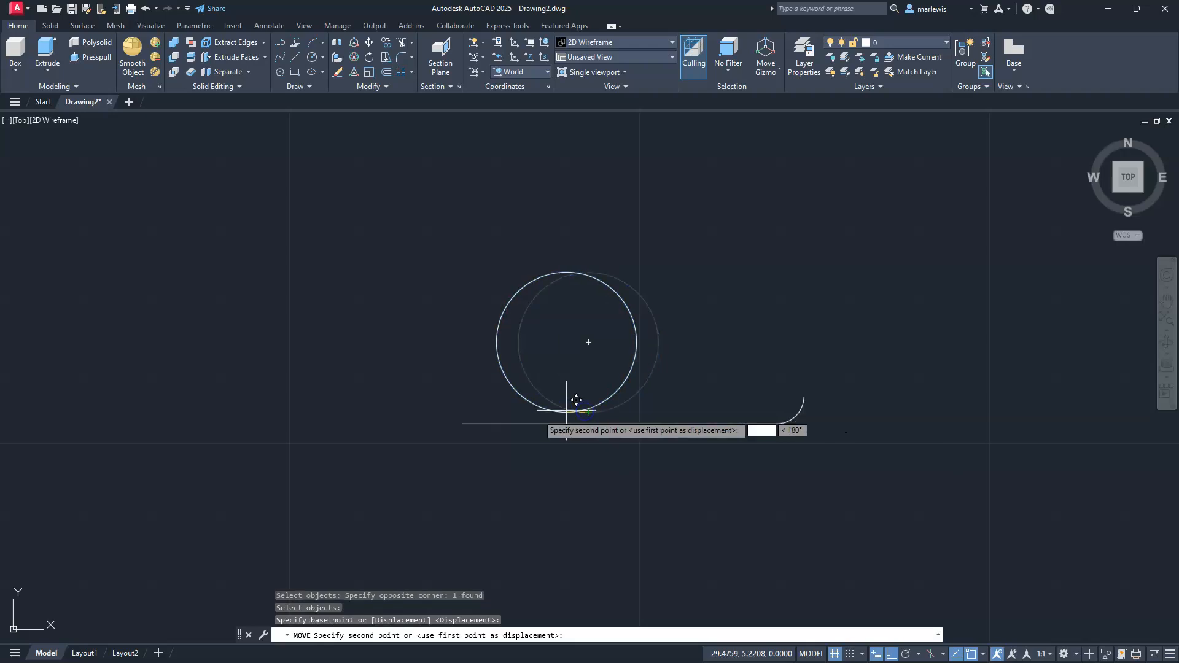
{"action": "left_click", "coordinate": [466, 427]}
{"action": "key", "text": "Escape"}
{"action": "key", "text": "Escape"}
- Draw a vertical line 5.327 long upward from the left quadrant of the .5 radius circle
{"action": "scroll", "coordinate": [466, 424], "scroll_direction": "down", "scroll_amount": 2}
{"action": "mouse_move", "coordinate": [469, 421]}
{"action": "middle_mouse_down"}
{"action": "mouse_move", "coordinate": [645, 481]}
{"action": "mouse_move", "coordinate": [633, 509]}
{"action": "middle_mouse_up"}
{"action": "key", "text": "Escape"}
{"action": "type", "text": "l"}
{"action": "key", "text": "Return"}
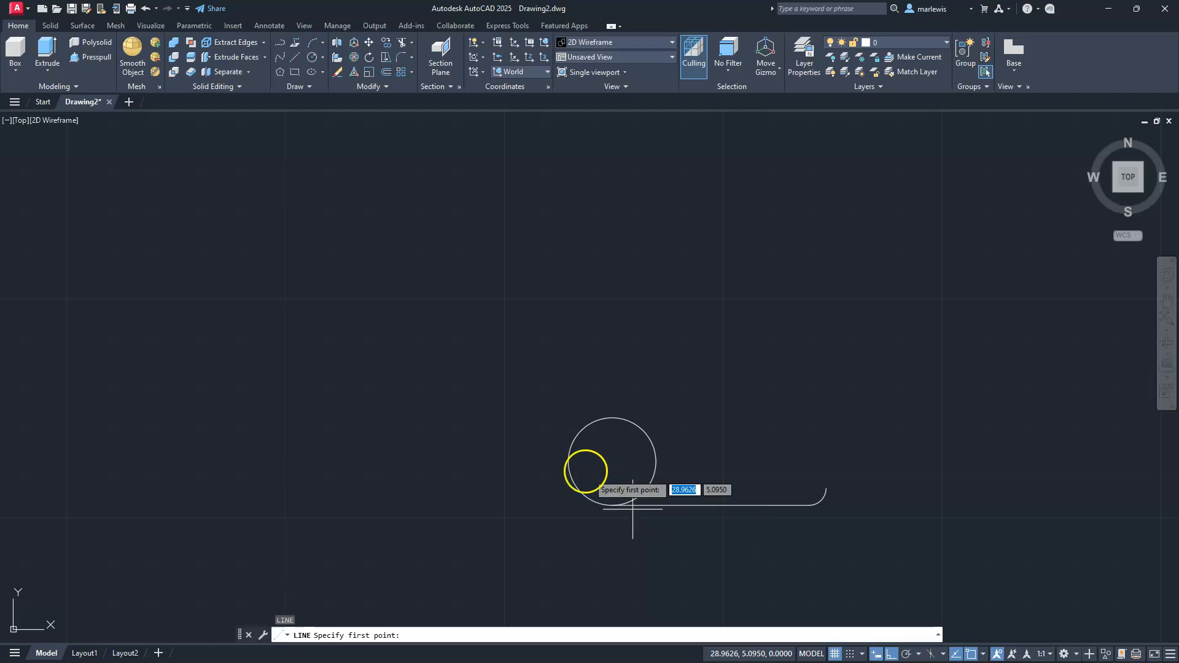
{"action": "left_click", "coordinate": [568, 461]}
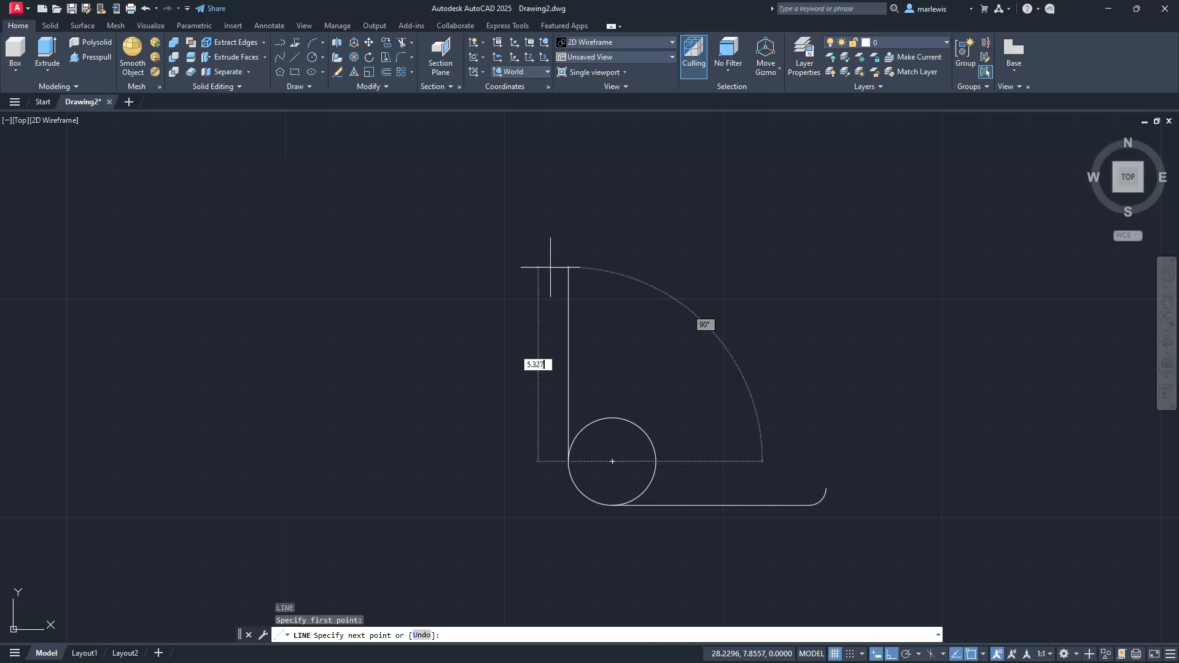
{"action": "type", "text": "5.35"}
{"action": "key", "text": "Return"}
{"action": "key", "text": "Escape"}
{"action": "key", "text": "Escape"}
{"action": "key", "text": "Escape"}
{"action": "key", "text": "Escape"}
- Mirror the circle about a horizontal axis through the vertical line's midpoint, keeping the original
{"action": "scroll", "coordinate": [673, 387], "scroll_direction": "down", "scroll_amount": 2}
{"action": "middle_click_drag", "start_coordinate": [646, 363], "coordinate": [628, 455]}
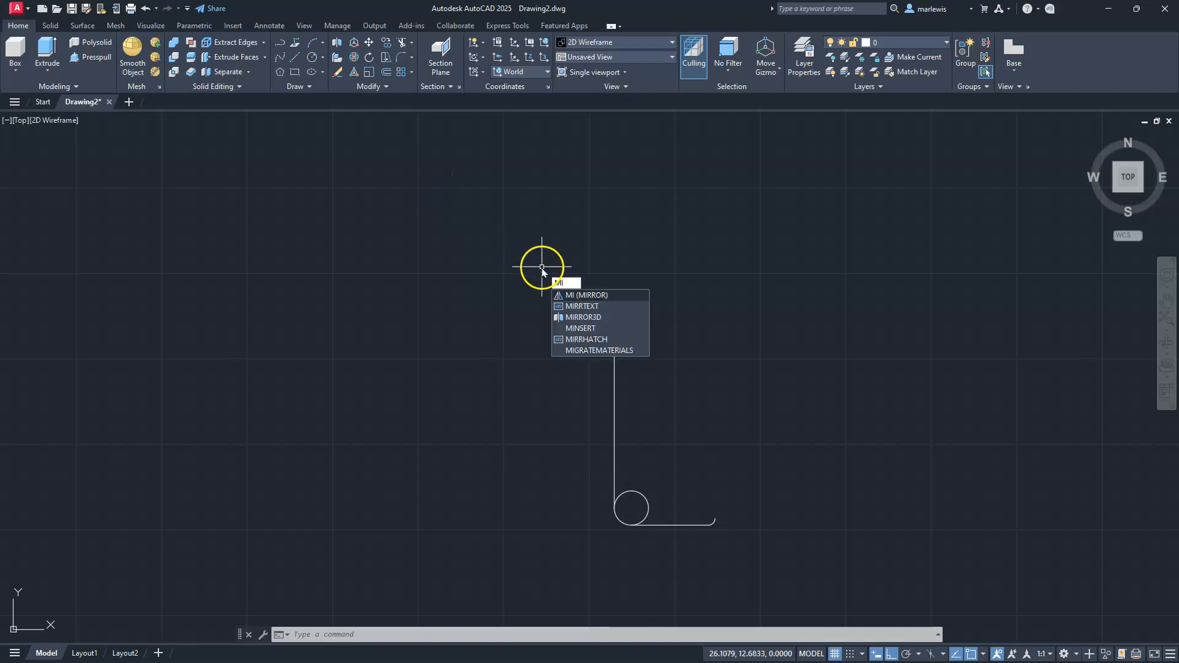
{"action": "key", "text": "Return"}
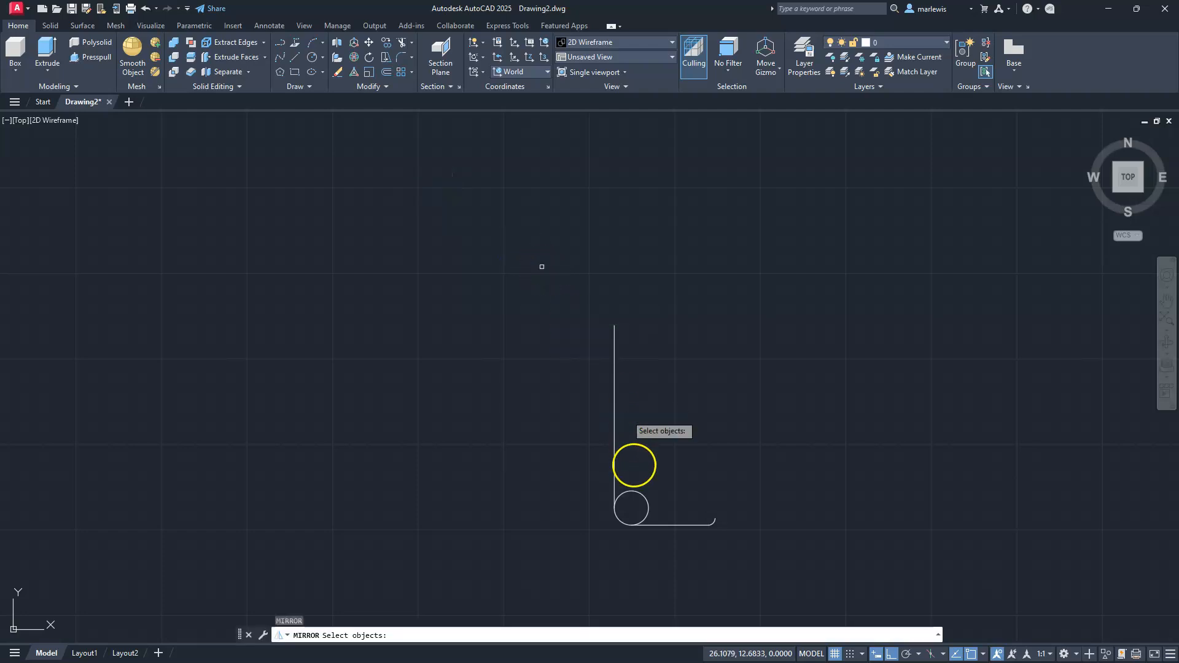
{"action": "left_click", "coordinate": [645, 498]}
{"action": "key", "text": "Return"}
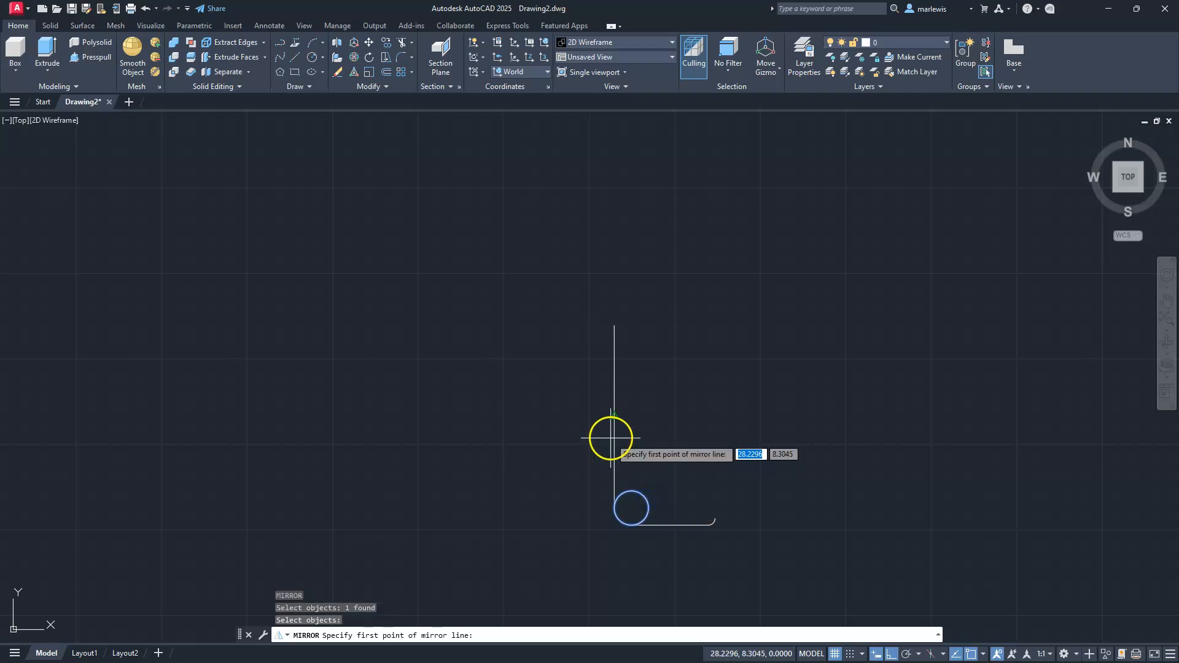
{"action": "left_click", "coordinate": [612, 438]}
{"action": "left_click", "coordinate": [528, 422]}
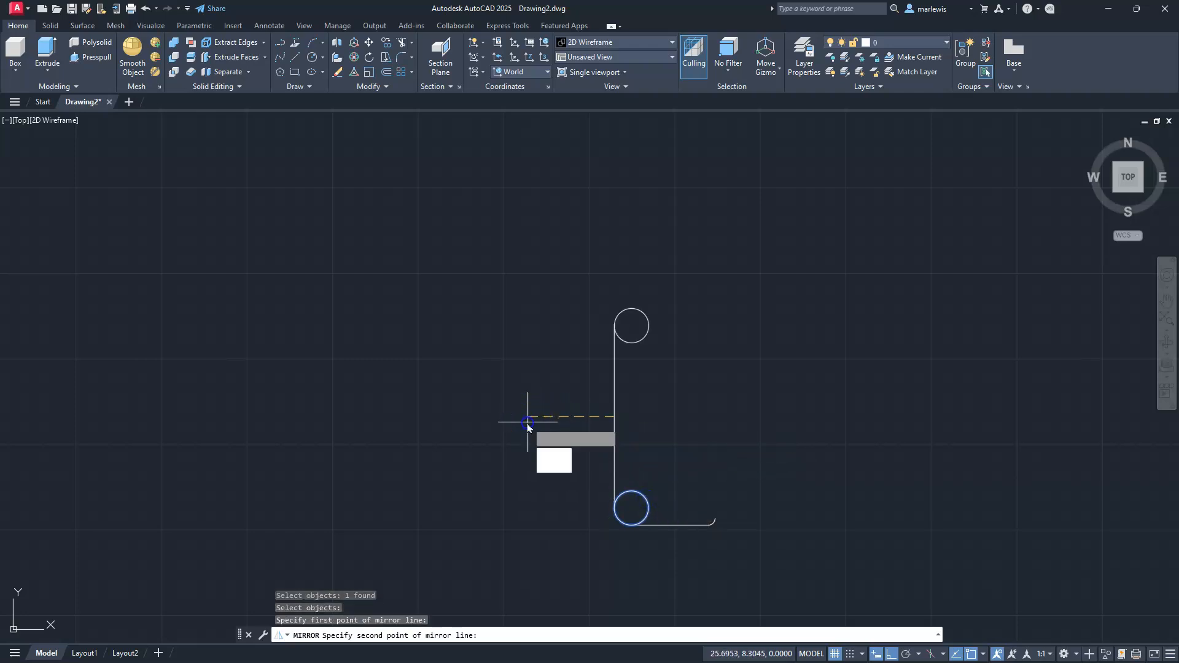
{"action": "key", "text": "Return"}
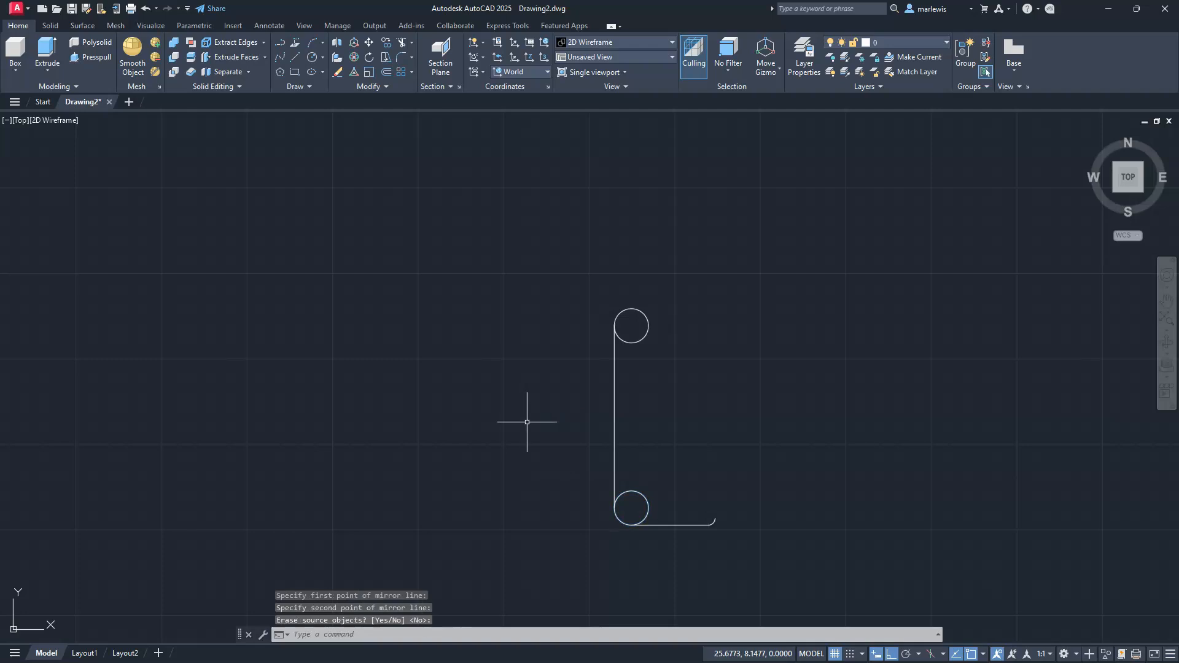
{"action": "key", "text": "Escape"}
{"action": "key", "text": "Escape"}
- Draw a horizontal line to the right from the top quadrant of the upper circle
{"action": "scroll", "coordinate": [641, 295], "scroll_direction": "up", "scroll_amount": 5}
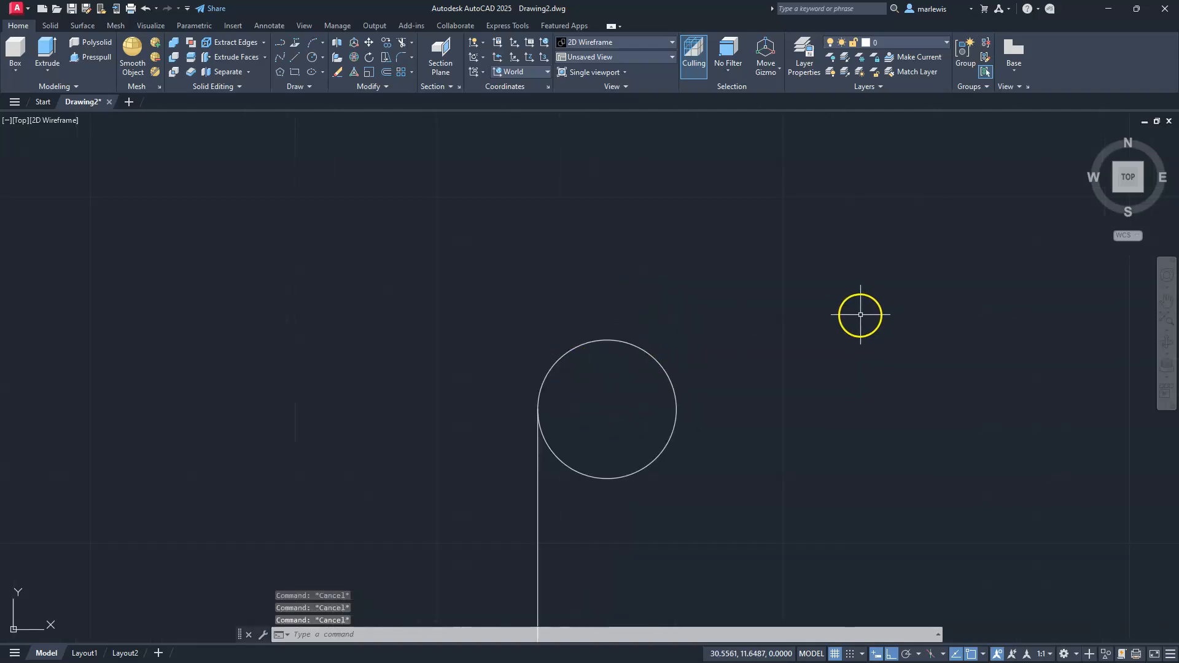
{"action": "type", "text": "l"}
{"action": "key", "text": "Return"}
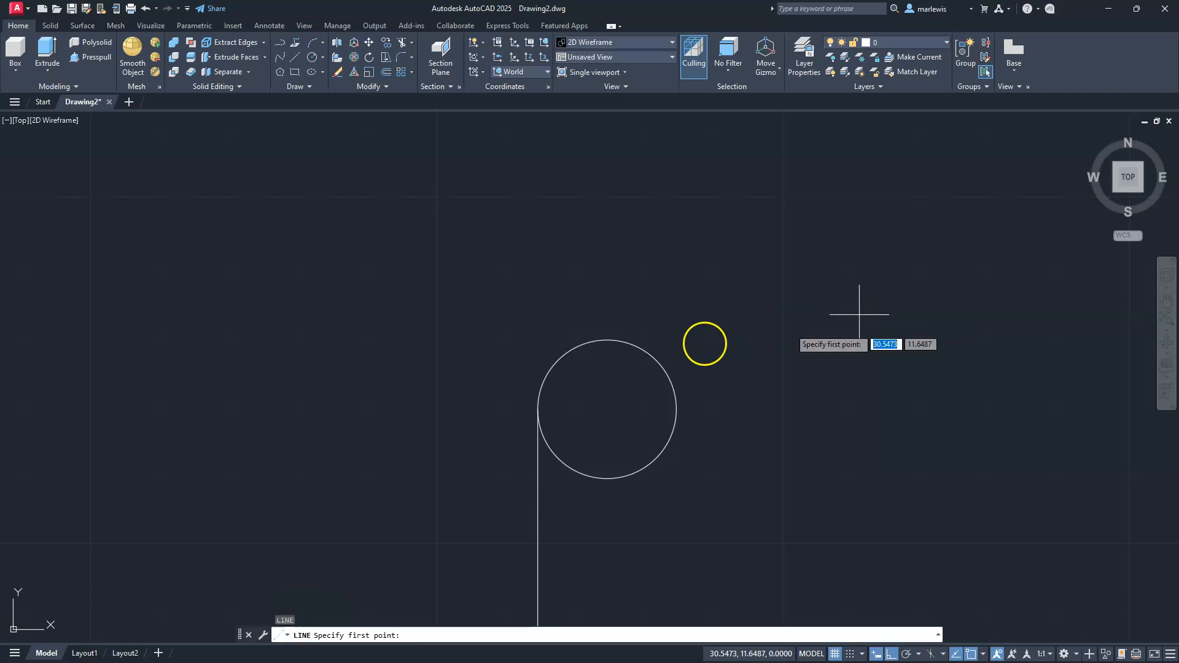
{"action": "left_click", "coordinate": [601, 337]}
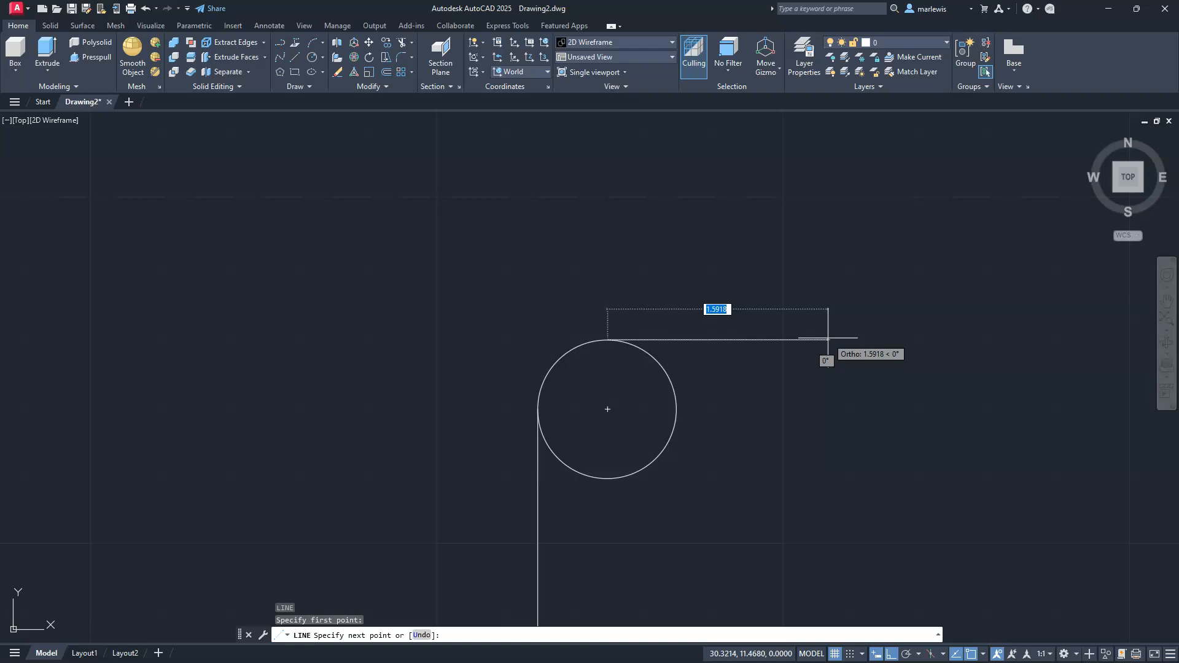
{"action": "key", "text": "Return"}
{"action": "key", "text": "Escape"}
{"action": "key", "text": "Escape"}
{"action": "key", "text": "Escape"}
{"action": "key", "text": "Escape"}
{"action": "scroll", "coordinate": [756, 301], "scroll_direction": "down", "scroll_amount": 1}
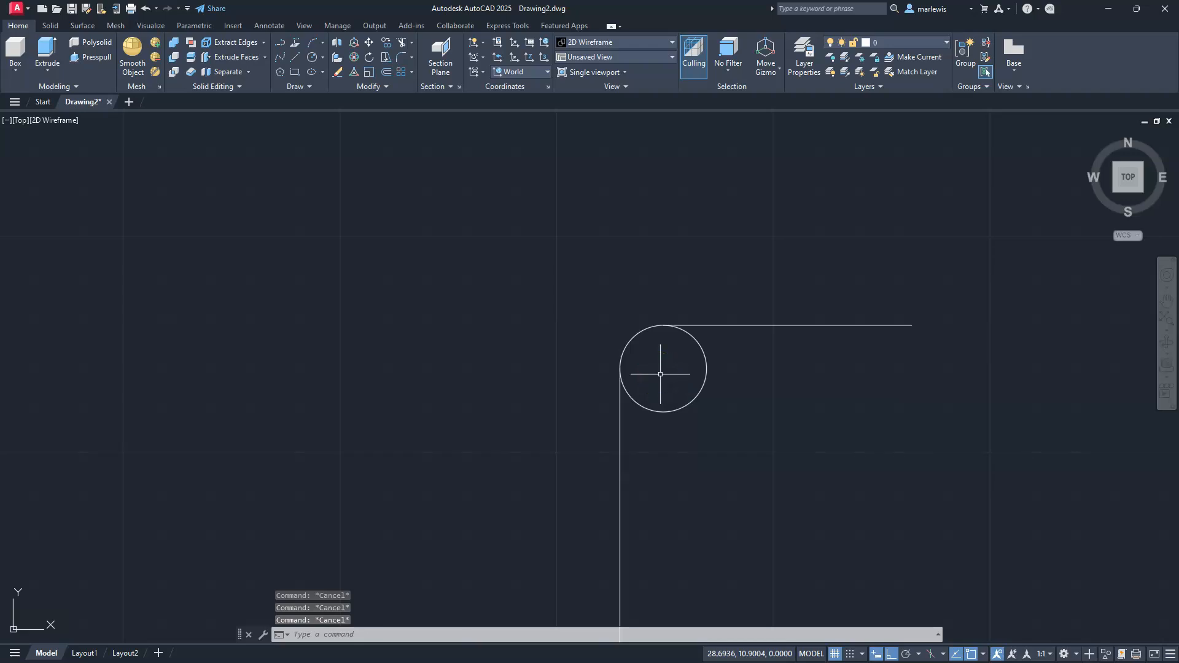
{"action": "key", "text": "Return"}
{"action": "left_click", "coordinate": [815, 350]}
{"action": "left_click", "coordinate": [754, 268]}
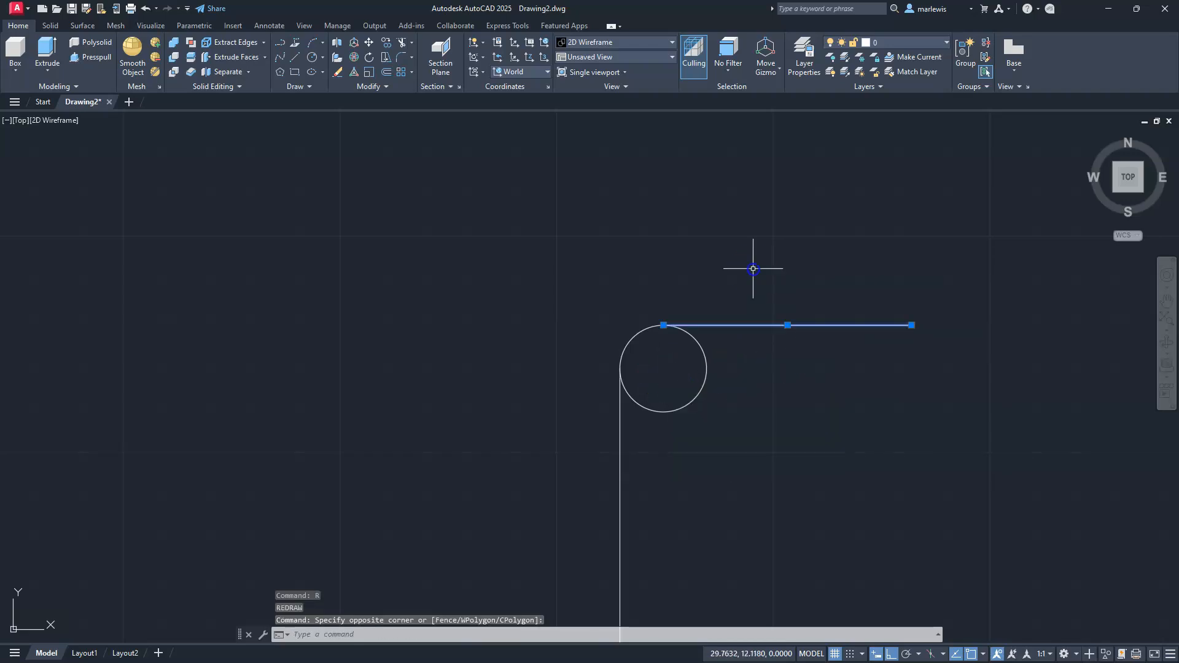
{"action": "key", "text": "Return"}
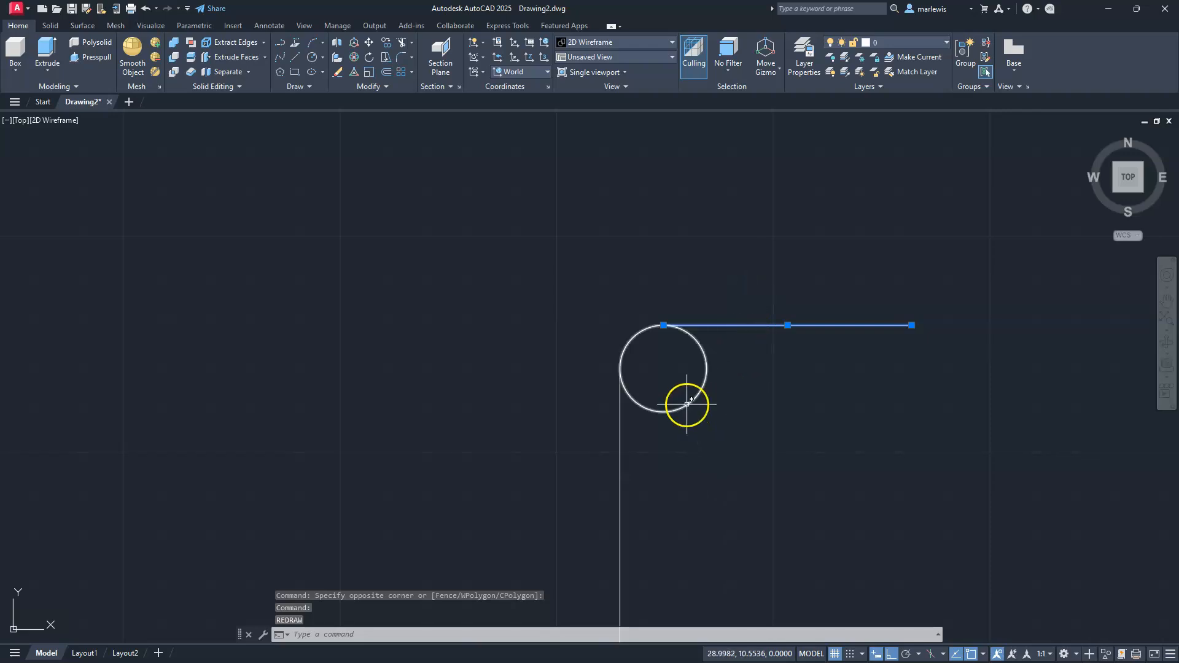
{"action": "key", "text": "Escape"}
{"action": "key", "text": "Escape"}
{"action": "key", "text": "Escape"}
- Rotate the upper horizontal line 10 degrees counterclockwise about the center of the upper circle
{"action": "type", "text": "ro"}
{"action": "key", "text": "Return"}
{"action": "left_click", "coordinate": [705, 355]}
{"action": "left_click", "coordinate": [712, 277]}
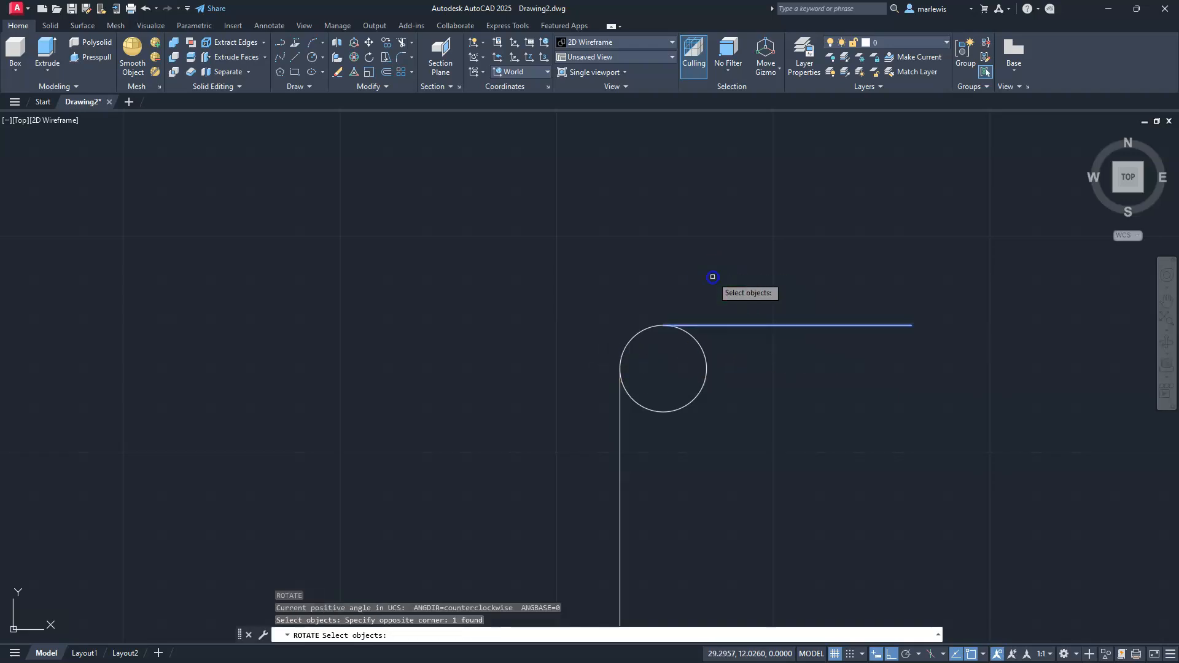
{"action": "key", "text": "Return"}
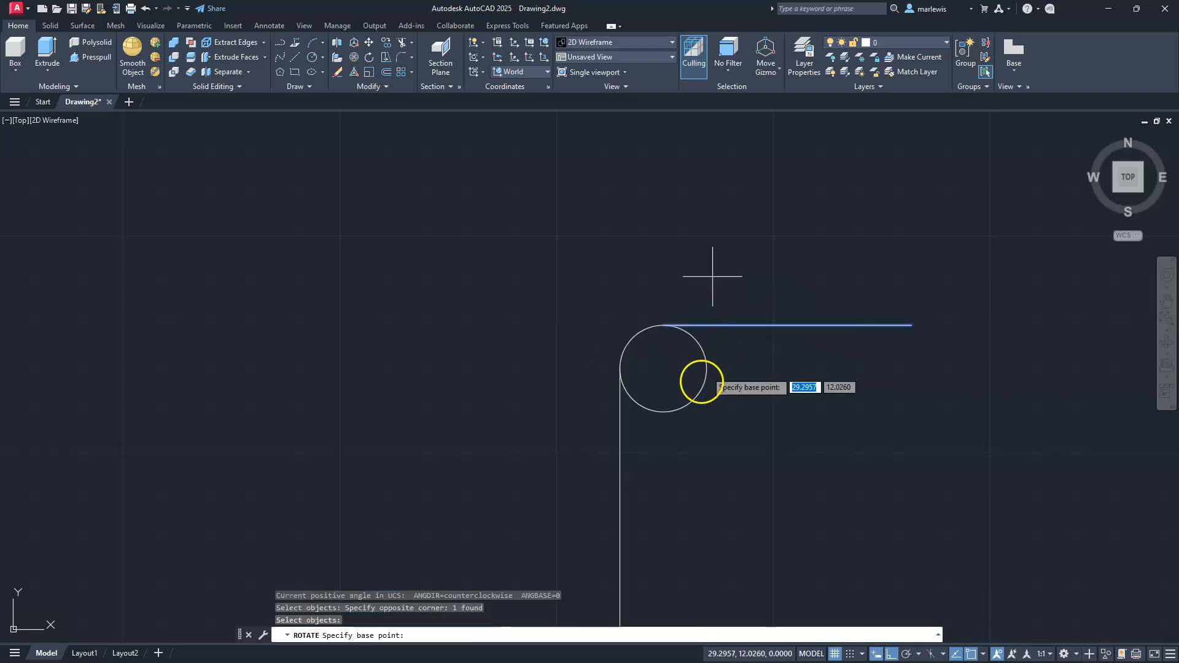
{"action": "left_click", "coordinate": [664, 369]}
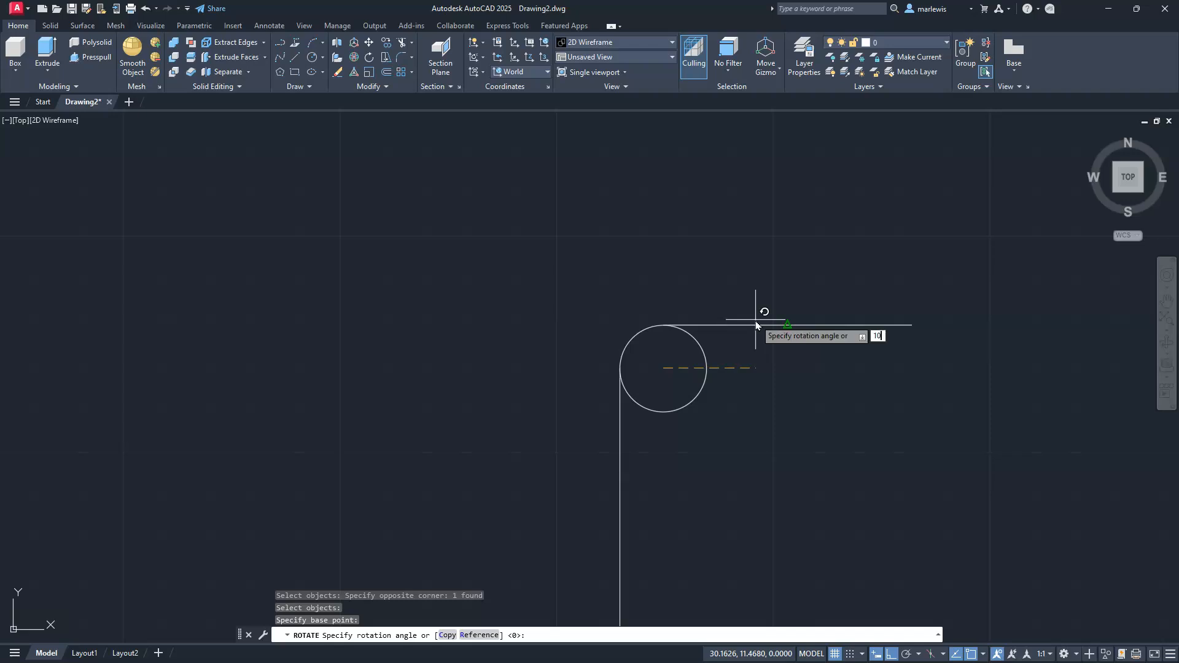
{"action": "key", "text": "Return"}
{"action": "scroll", "coordinate": [657, 249], "scroll_direction": "down", "scroll_amount": 4}
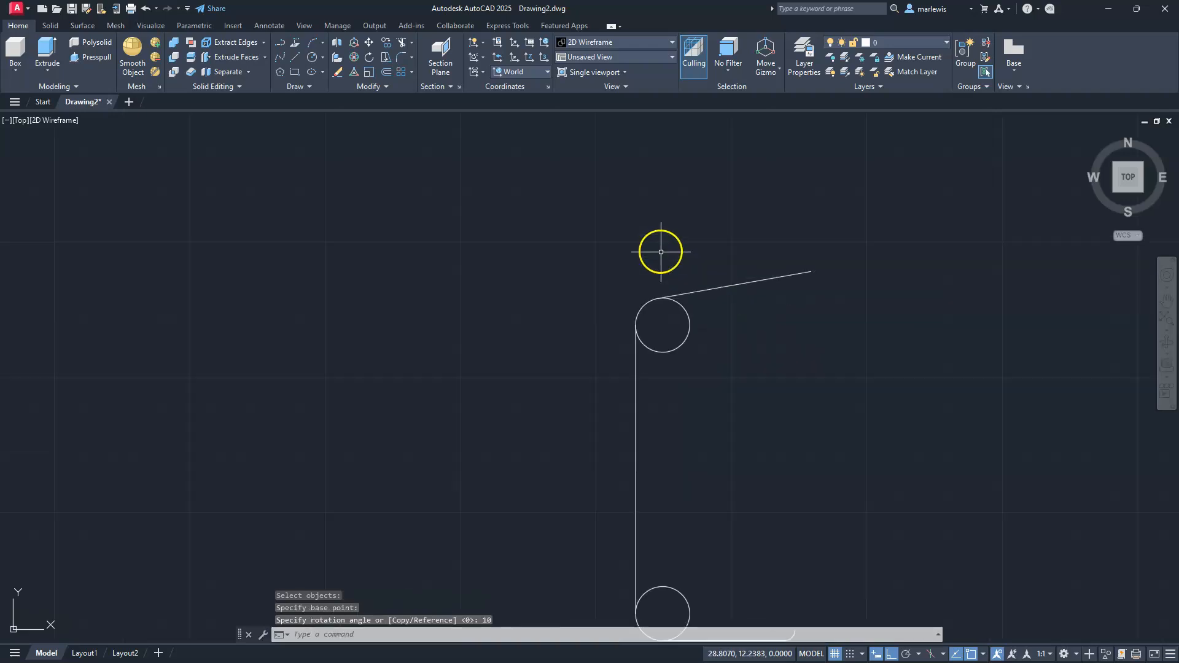
{"action": "key", "text": "Escape"}
{"action": "key", "text": "Escape"}
{"action": "key", "text": "Escape"}
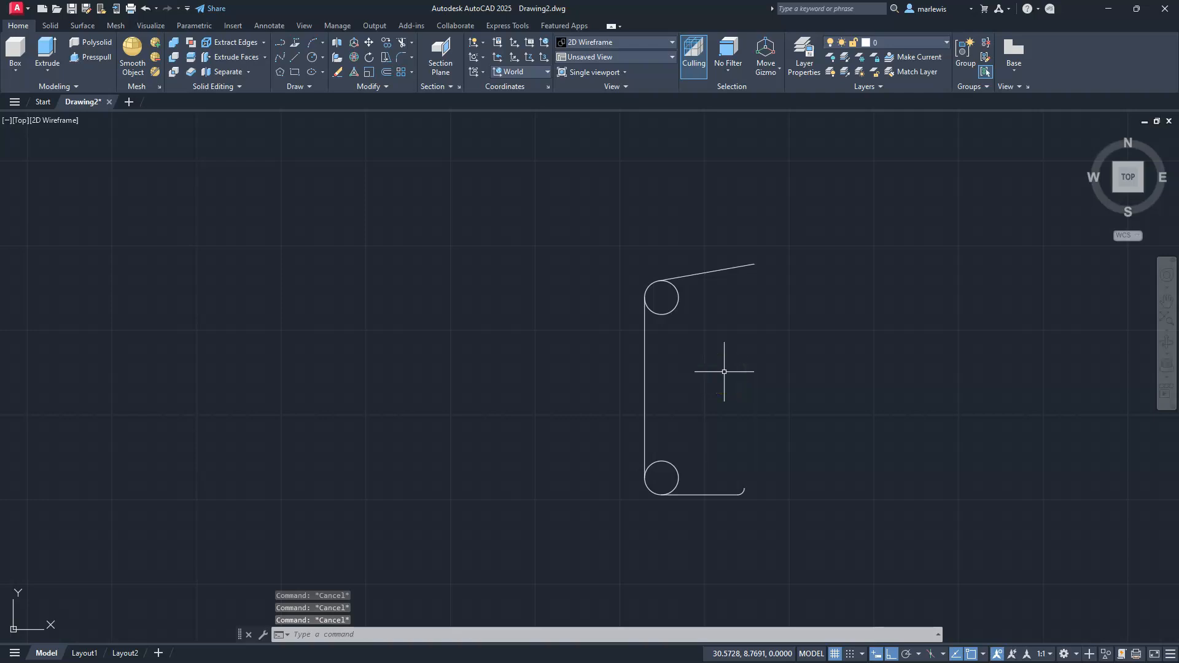
- Trim the inner parts of both circles, leaving only the rounded corners that connect the frame's lines
{"action": "key", "text": "Return"}
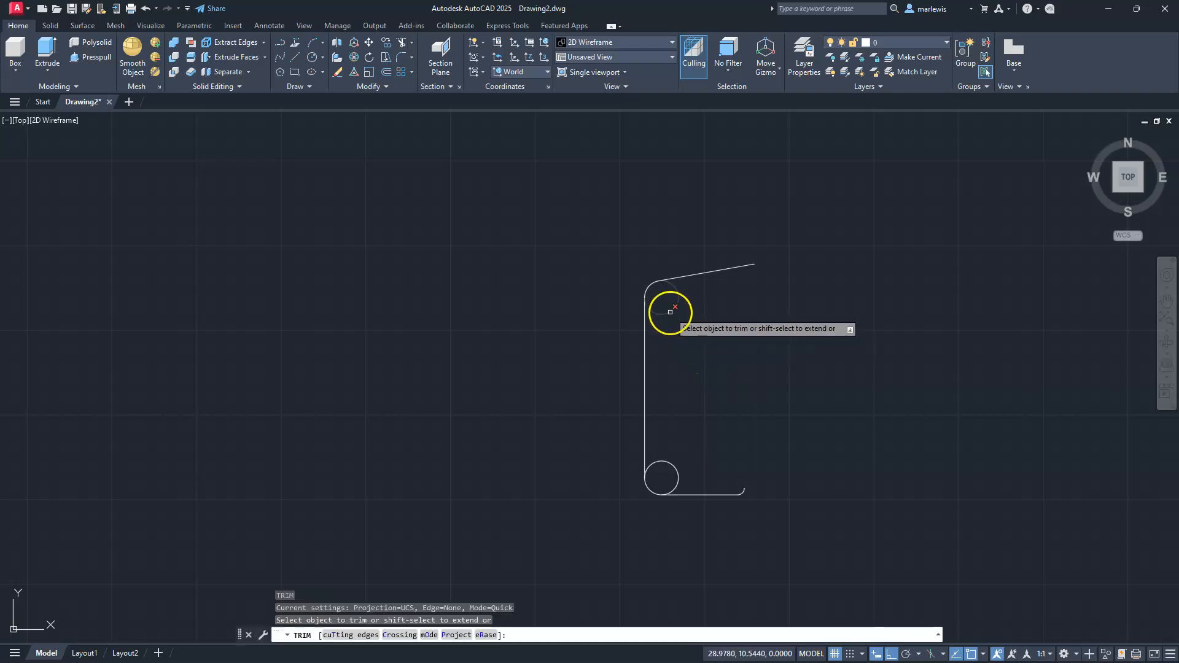
{"action": "left_click", "coordinate": [670, 312]}
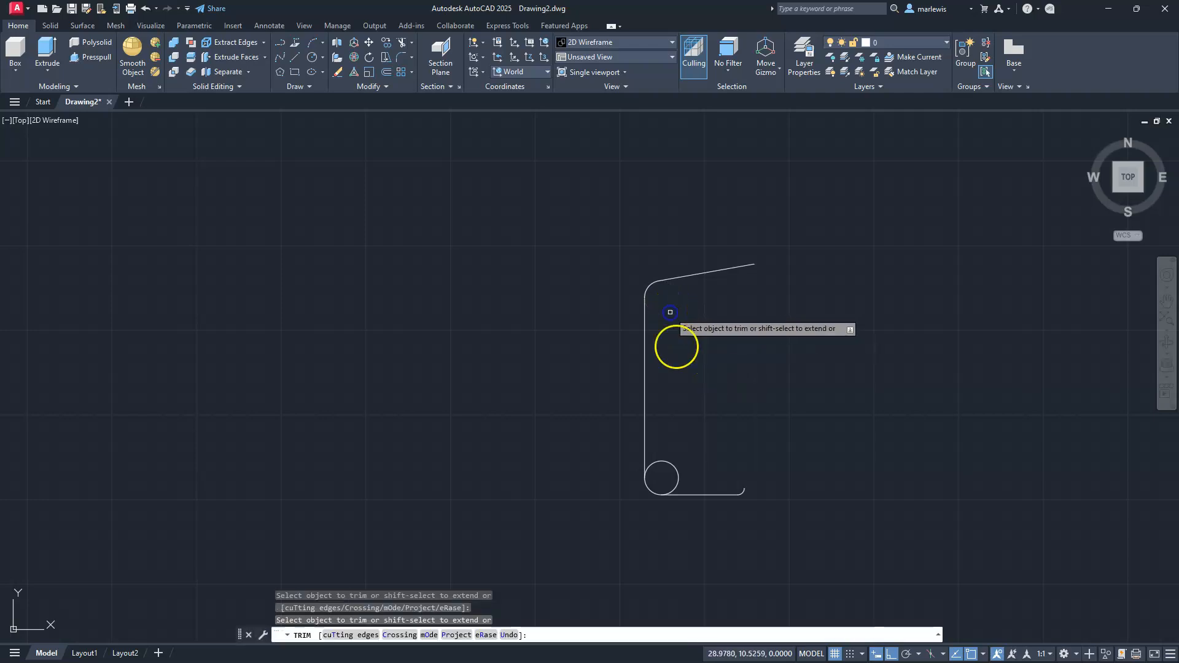
{"action": "left_click", "coordinate": [673, 468]}
{"action": "key", "text": "Escape"}
{"action": "key", "text": "Escape"}
{"action": "key", "text": "Escape"}
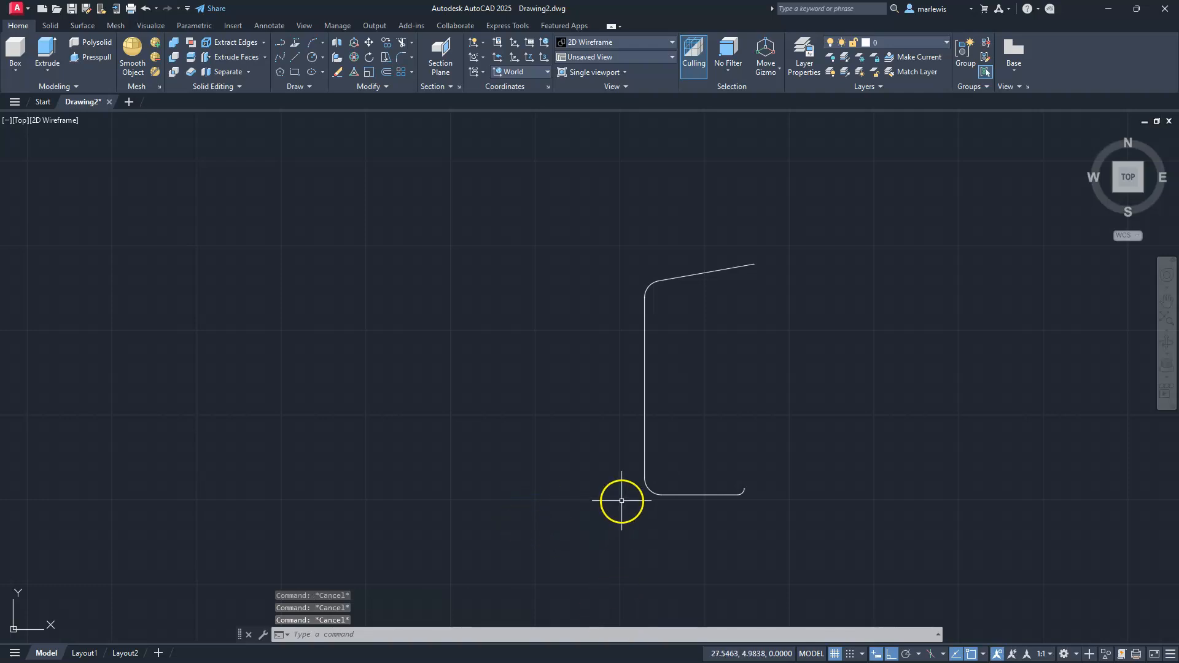
- Join all the lines and arcs of the frame path into one polyline
{"action": "left_click", "coordinate": [618, 526]}
{"action": "left_click", "coordinate": [796, 223]}
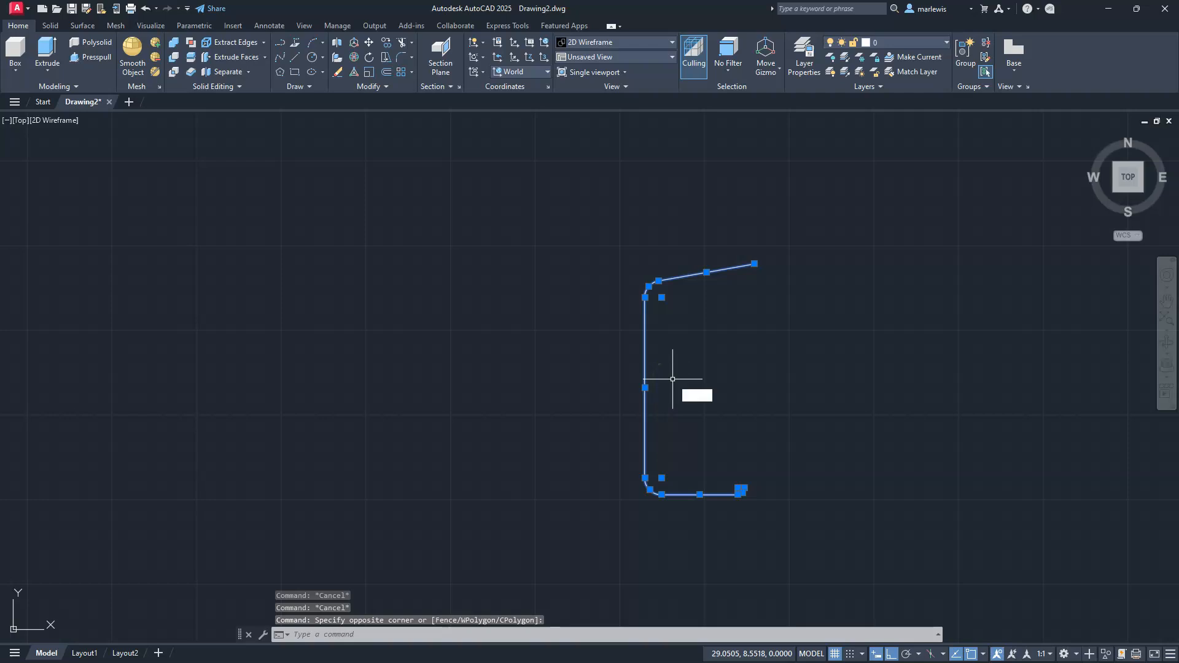
{"action": "type", "text": "J"}
{"action": "key", "text": "Return"}
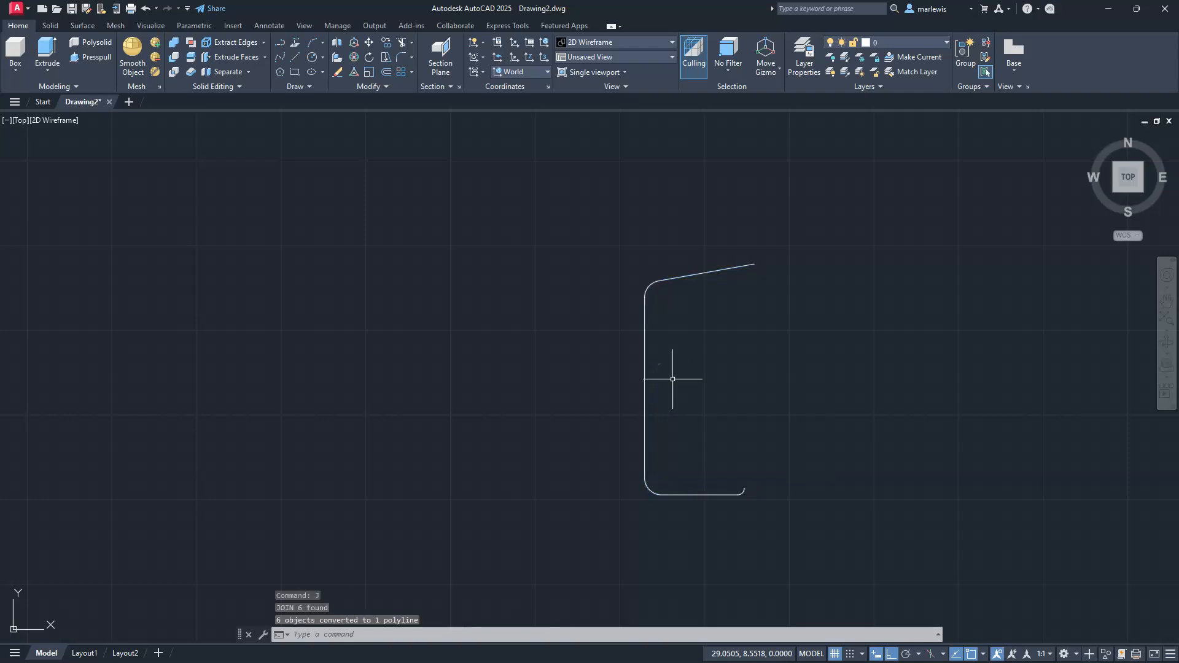
{"action": "key", "text": "Escape"}
{"action": "key", "text": "Escape"}
{"action": "key", "text": "Escape"}
- Draw a separate horizontal line .75 long in the empty area above and to the left of the frame path
{"action": "middle_click_drag", "start_coordinate": [666, 368], "coordinate": [658, 402]}
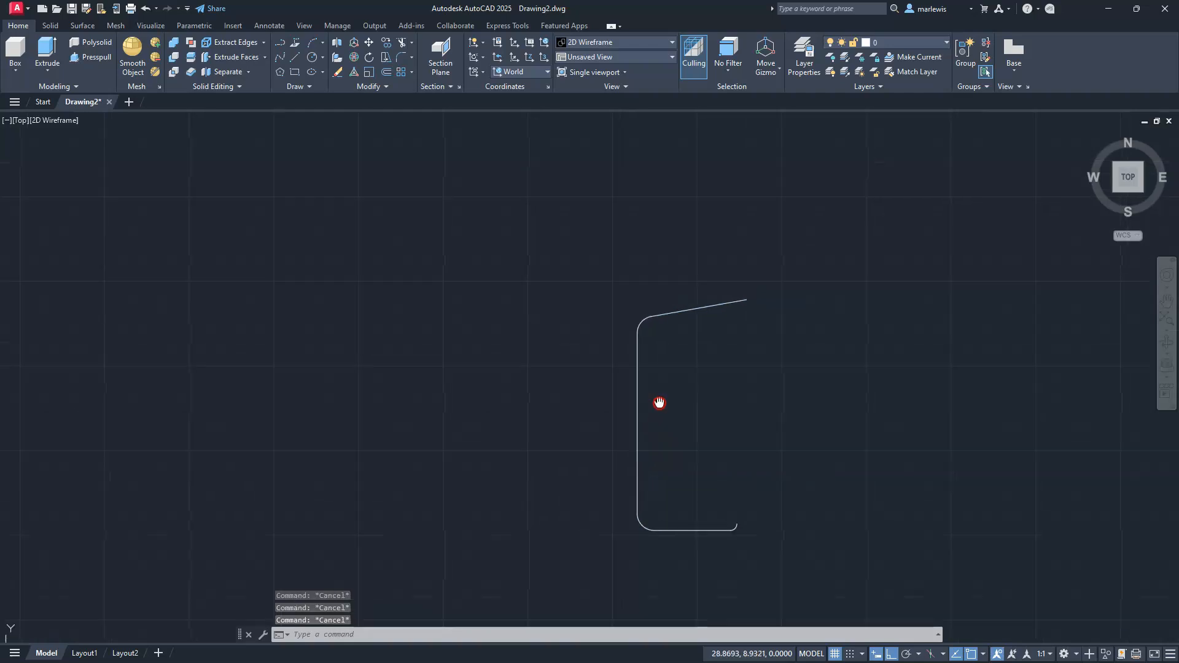
{"action": "middle_click_drag", "start_coordinate": [605, 295], "coordinate": [643, 407]}
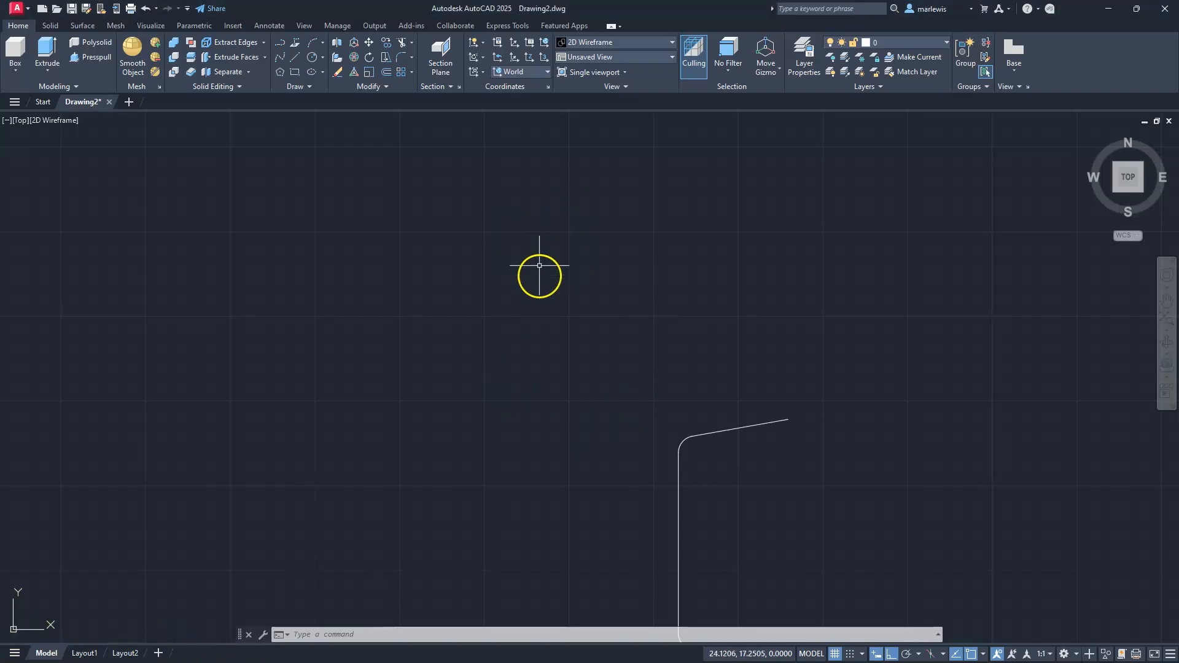
{"action": "key", "text": "Escape"}
{"action": "key", "text": "Escape"}
{"action": "key", "text": "Escape"}
{"action": "type", "text": "l"}
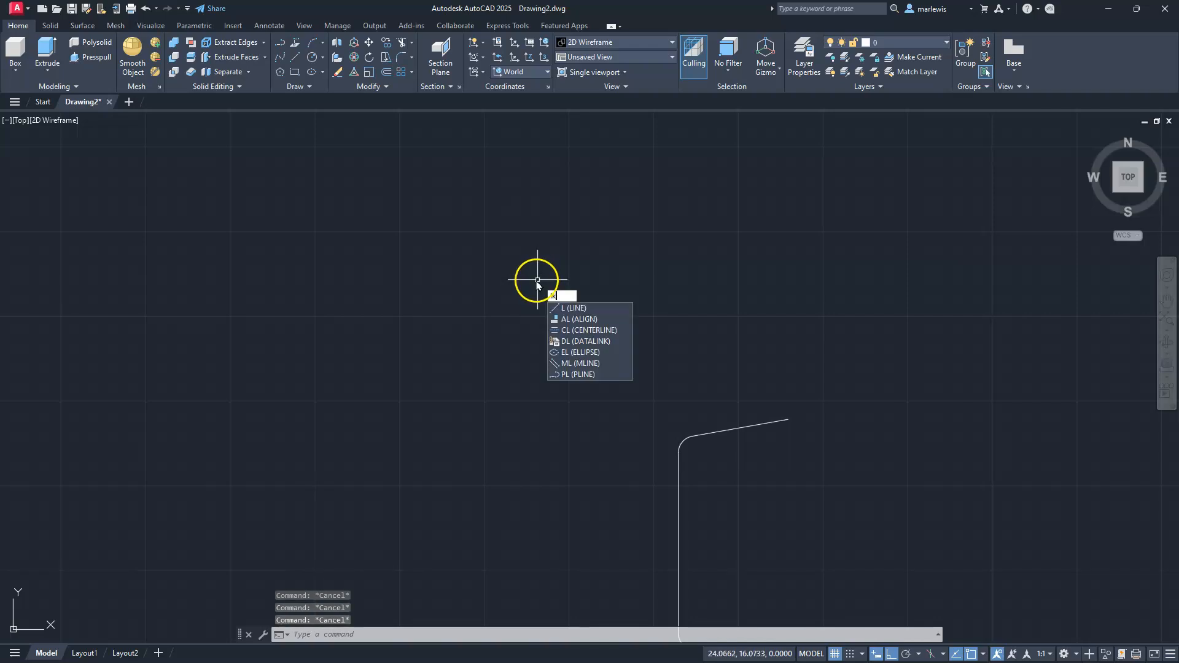
{"action": "key", "text": "Escape"}
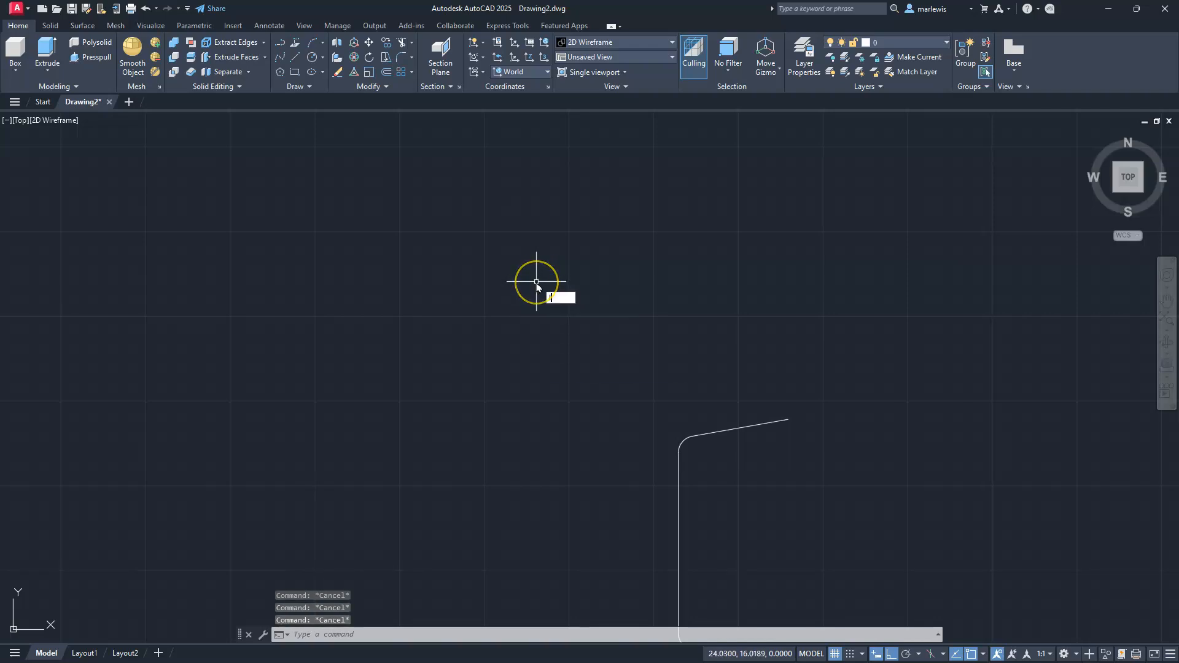
{"action": "type", "text": "l"}
{"action": "key", "text": "Return"}
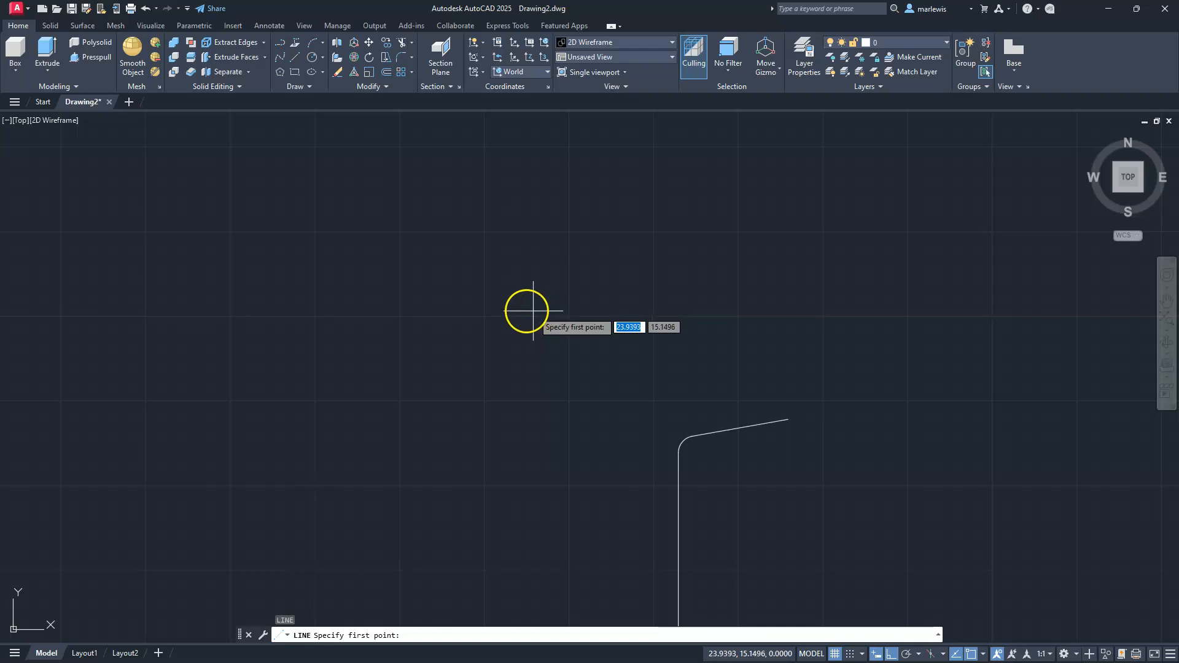
{"action": "left_click", "coordinate": [504, 319]}
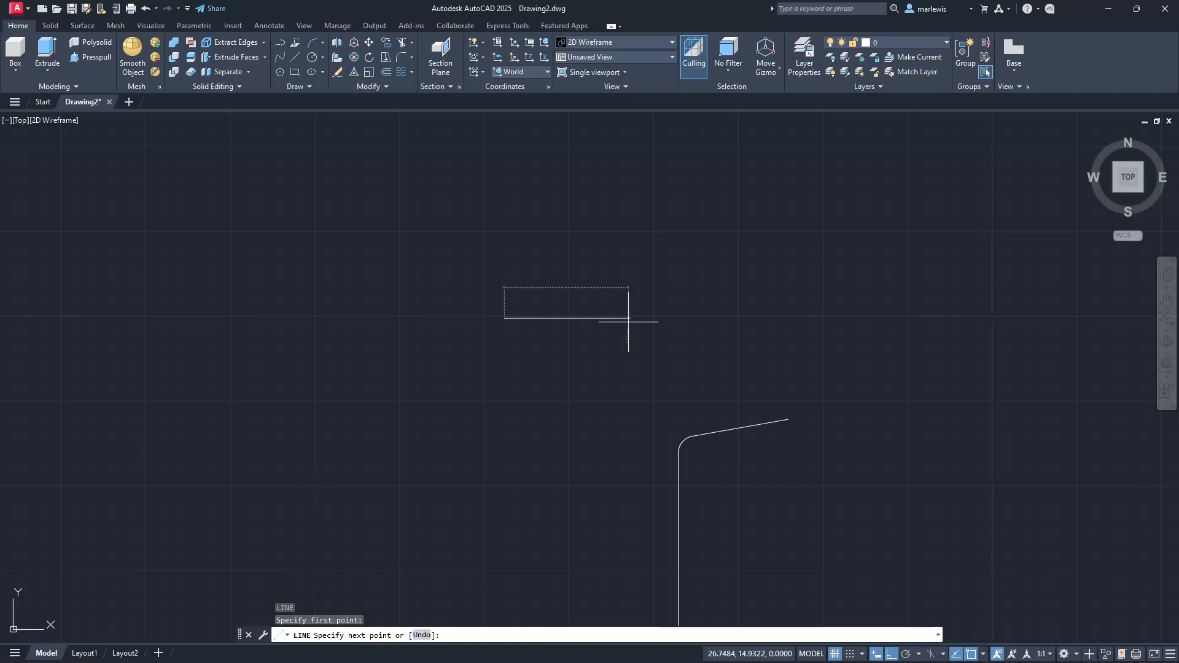
{"action": "type", "text": ".75"}
{"action": "key", "text": "Return"}
{"action": "key", "text": "Escape"}
{"action": "key", "text": "Escape"}
{"action": "key", "text": "Escape"}
{"action": "scroll", "coordinate": [499, 305], "scroll_direction": "up", "scroll_amount": 3}
{"action": "scroll", "coordinate": [500, 305], "scroll_direction": "up", "scroll_amount": 2}
{"action": "key", "text": "Escape"}
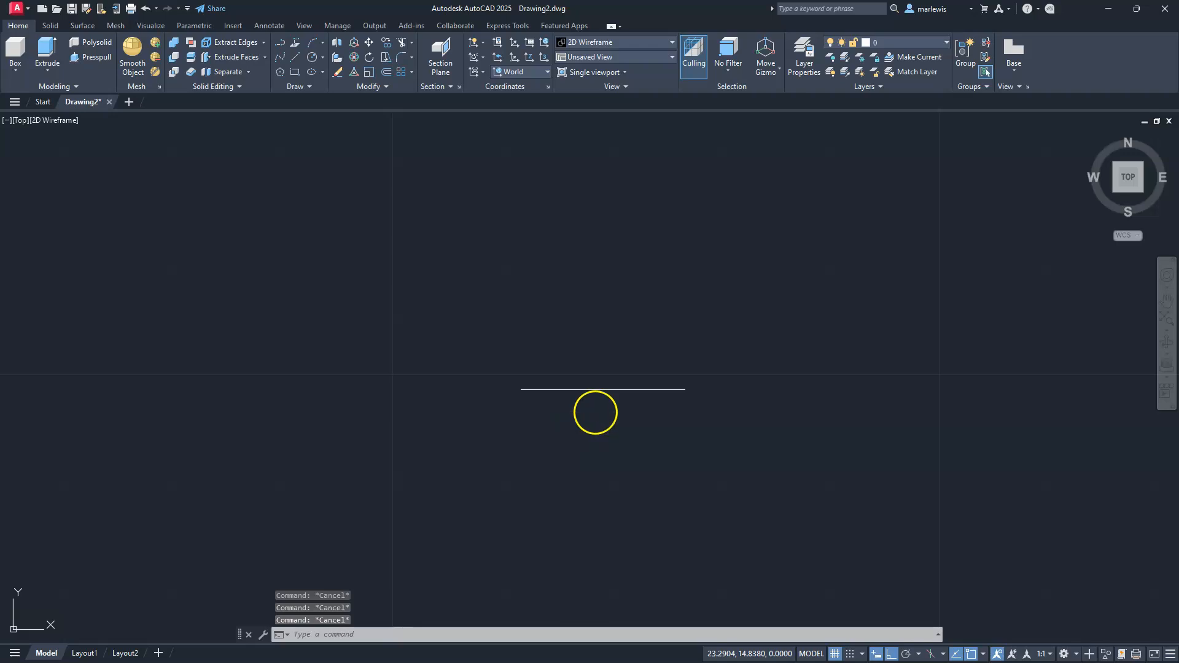
- Draw a circle of radius .125 centered on the right end of the .75 line
{"action": "type", "text": "c"}
{"action": "key", "text": "Return"}
{"action": "left_click", "coordinate": [684, 389]}
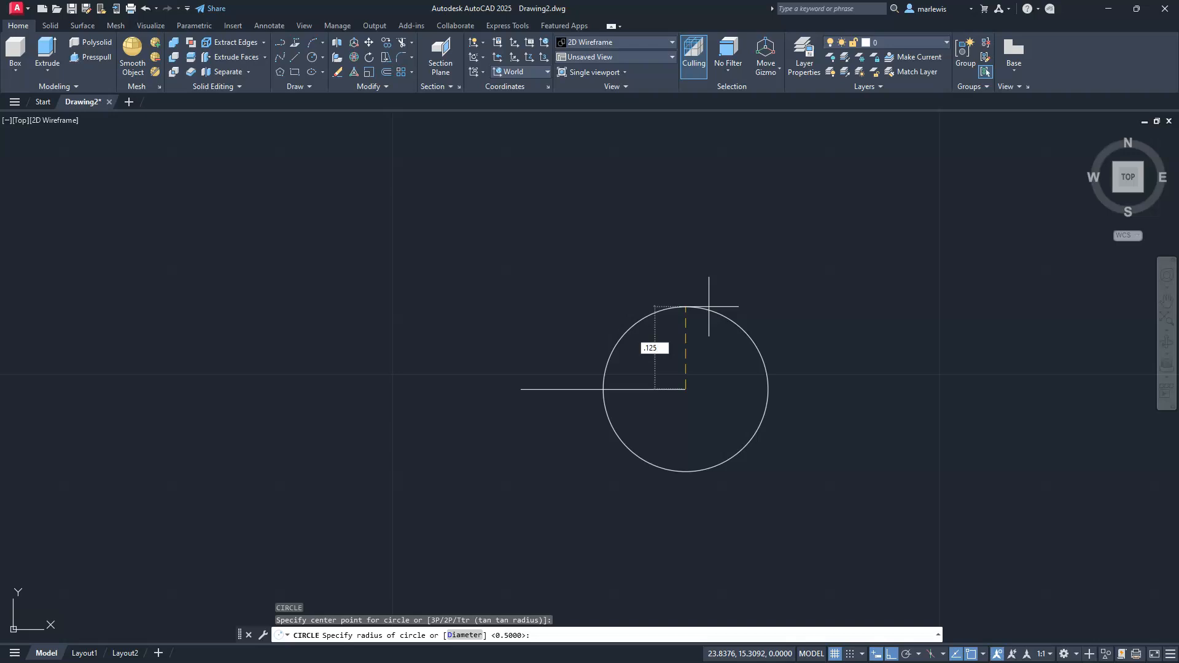
{"action": "key", "text": "Return"}
{"action": "key", "text": "Escape"}
{"action": "key", "text": "Escape"}
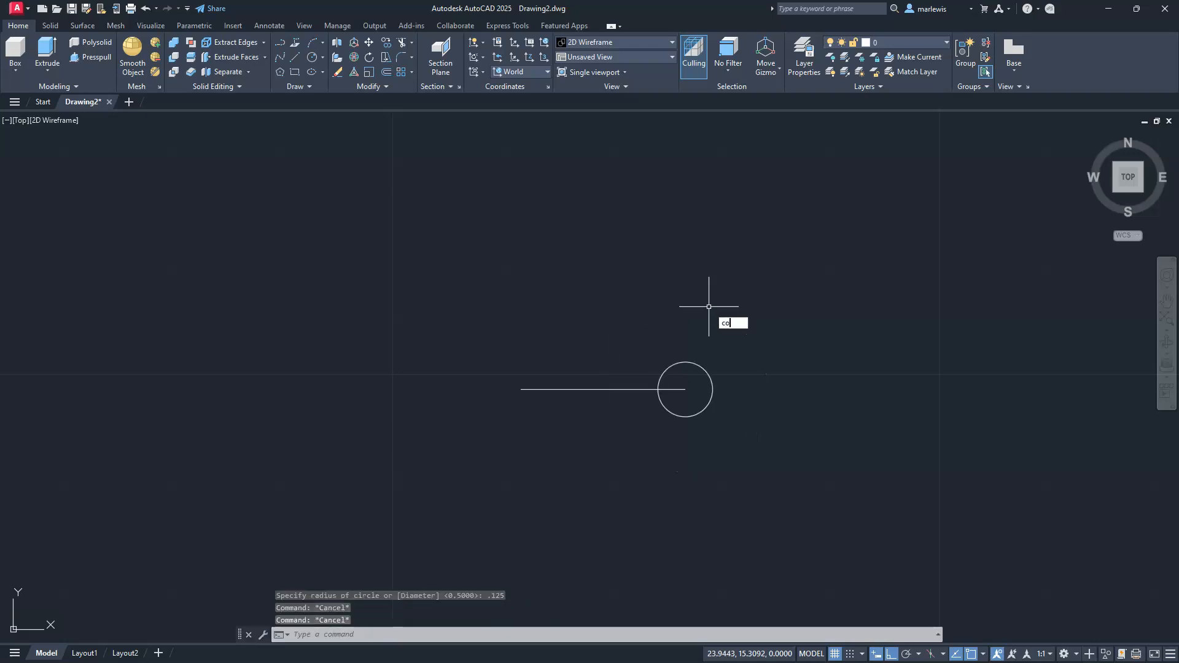
- Copy the circle from its center to the left end of the .75 line
{"action": "key", "text": "Return"}
{"action": "left_click", "coordinate": [710, 337]}
{"action": "left_click", "coordinate": [697, 374]}
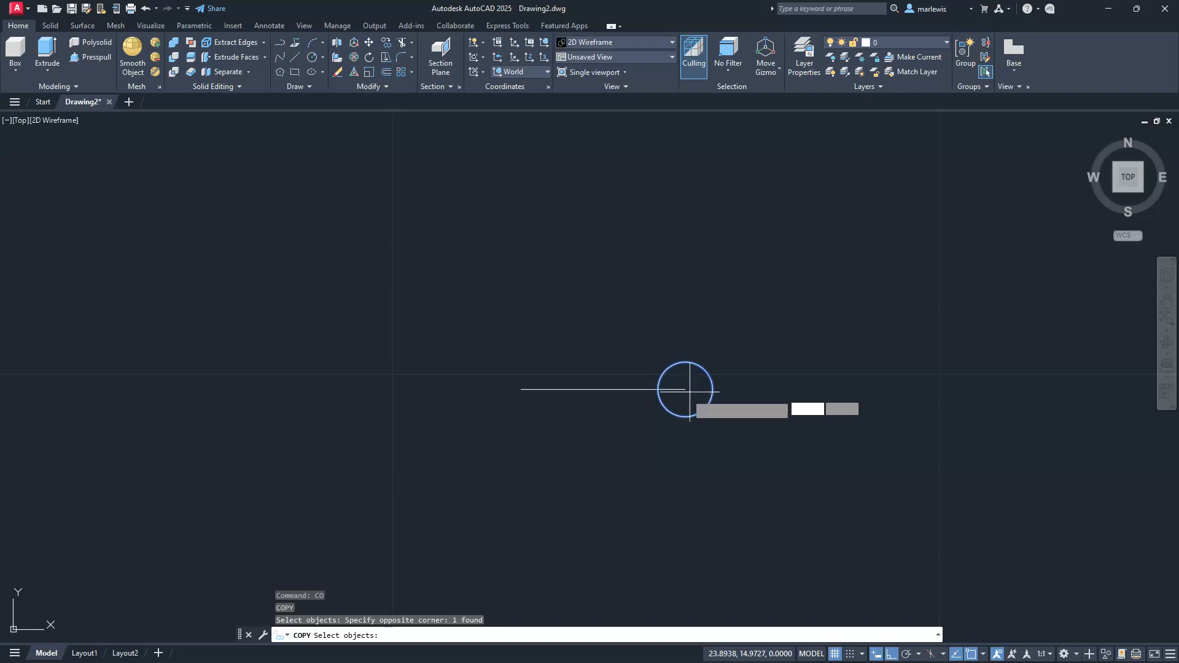
{"action": "key", "text": "Return"}
{"action": "left_click", "coordinate": [687, 389]}
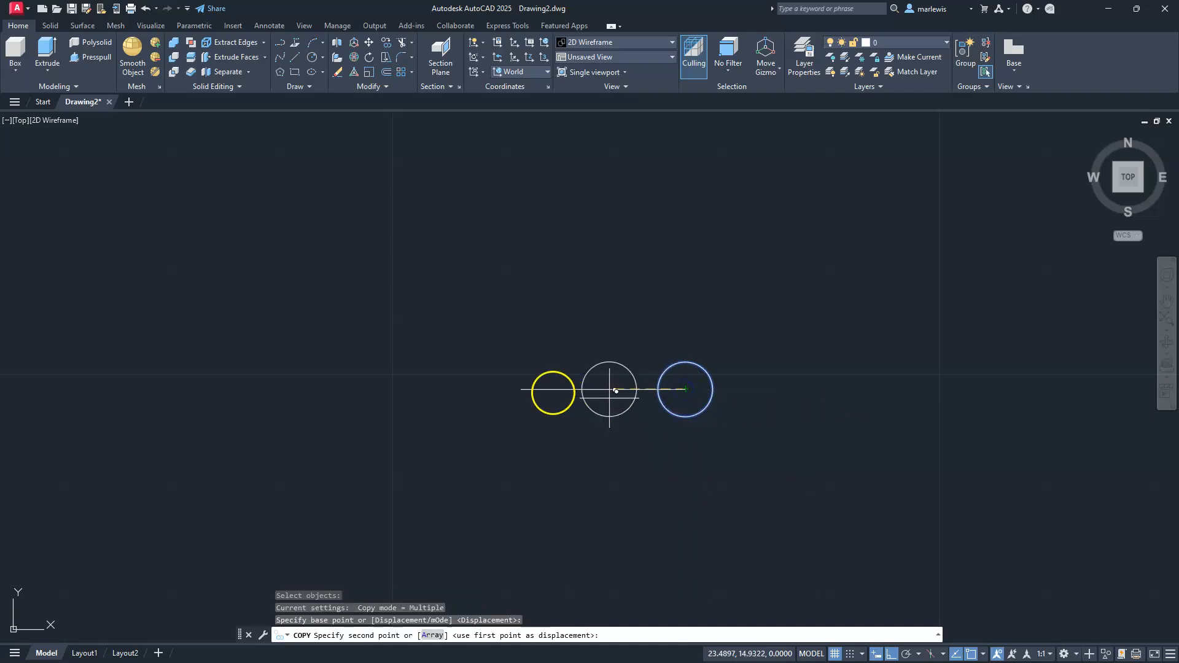
{"action": "left_click", "coordinate": [523, 390]}
{"action": "key", "text": "Escape"}
{"action": "key", "text": "Escape"}
{"action": "key", "text": "Escape"}
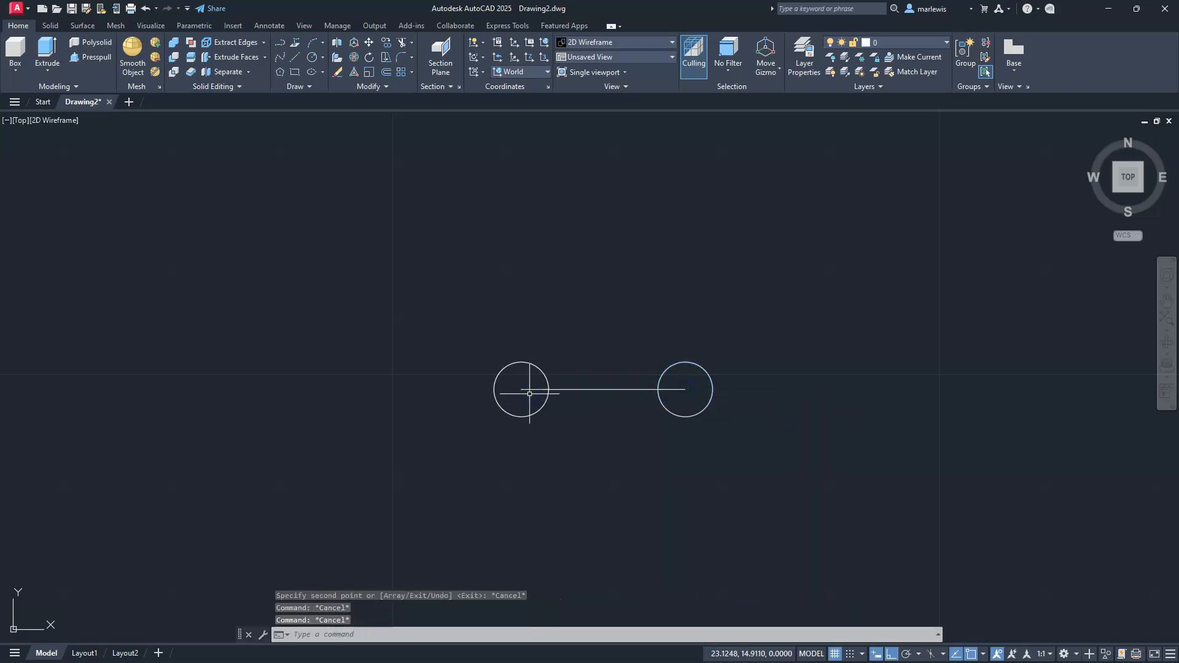
{"action": "type", "text": "l"}
{"action": "key", "text": "Return"}
{"action": "left_click", "coordinate": [602, 388]}
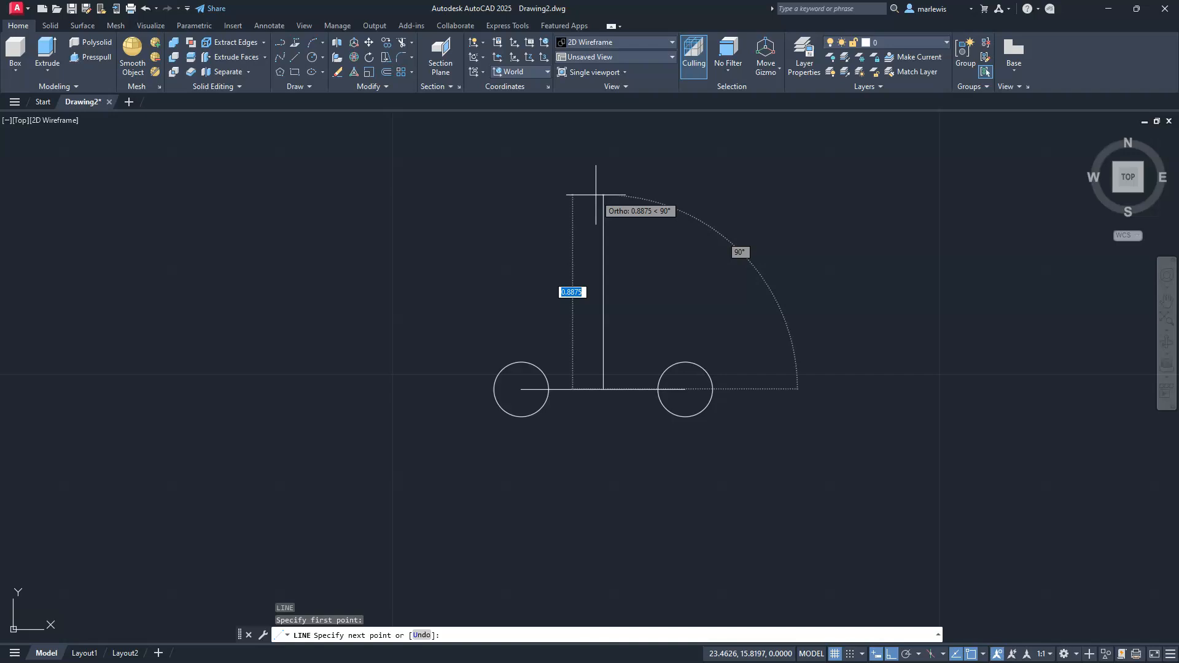
{"action": "key", "text": "Escape"}
{"action": "key", "text": "Escape"}
{"action": "key", "text": "Escape"}
{"action": "key", "text": "Escape"}
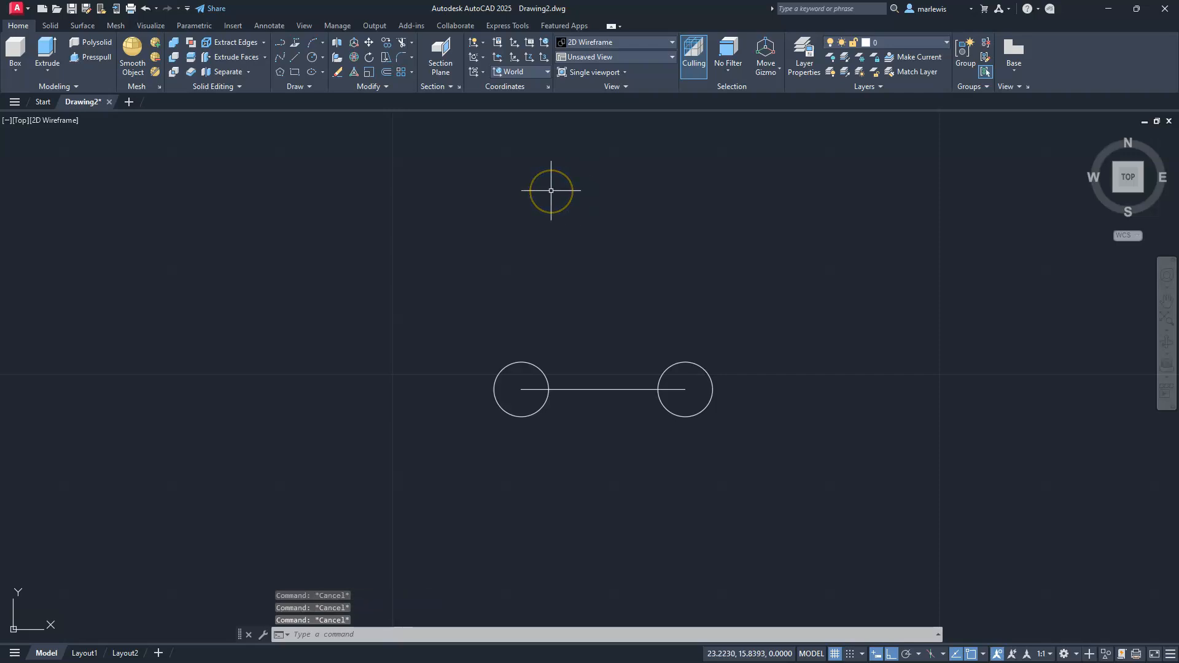
{"action": "type", "text": "L"}
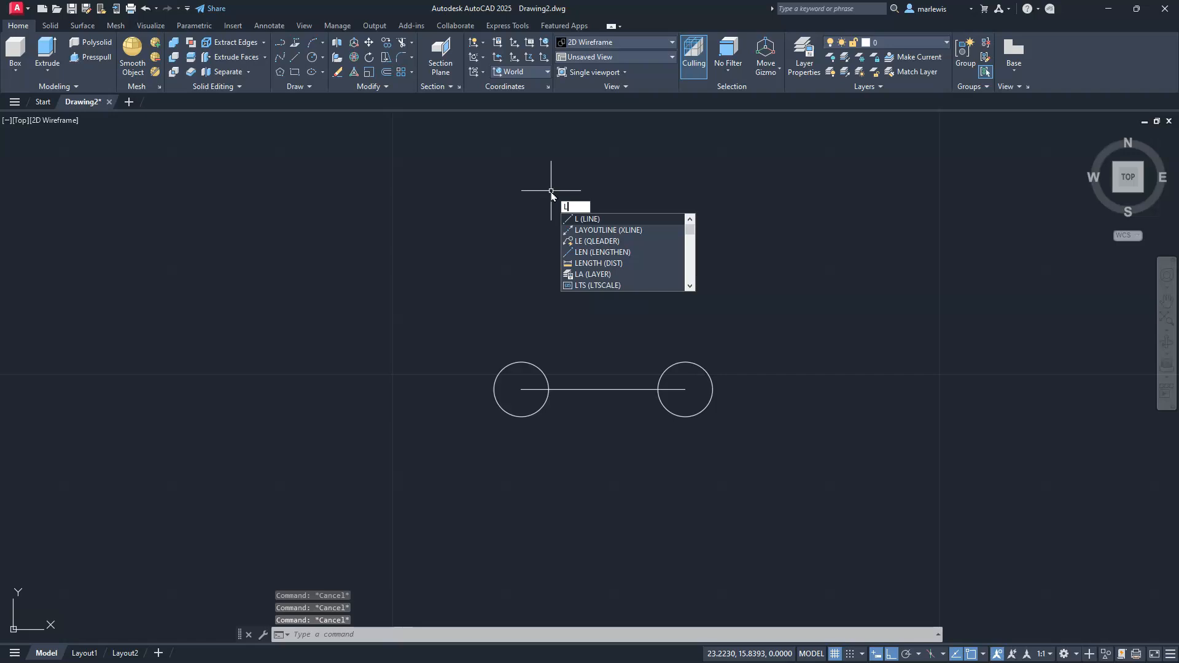
{"action": "key", "text": "Escape"}
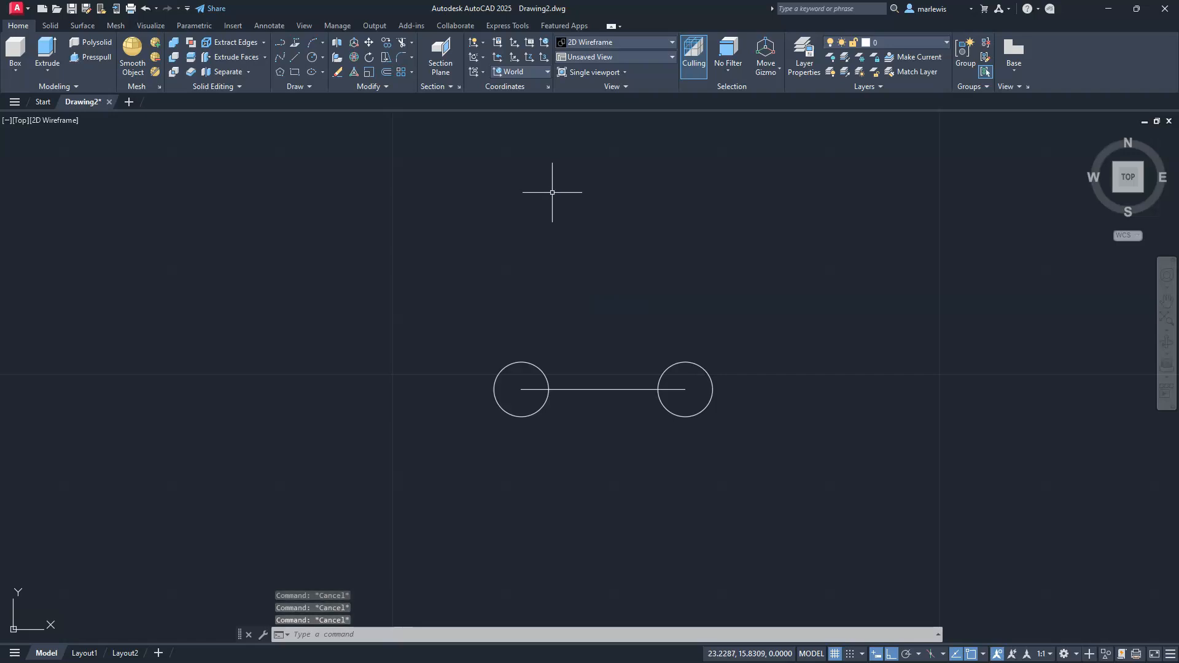
- Draw a horizontal line joining the bottom quadrants of the two circles
{"action": "key", "text": "Return"}
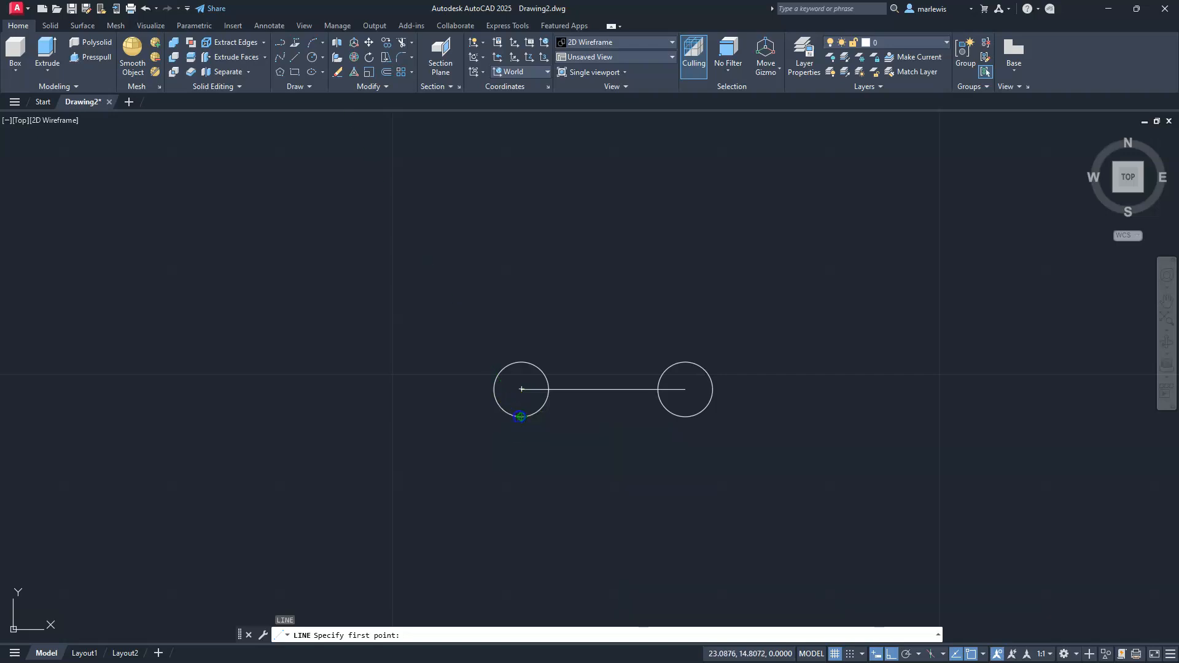
{"action": "left_click", "coordinate": [520, 417]}
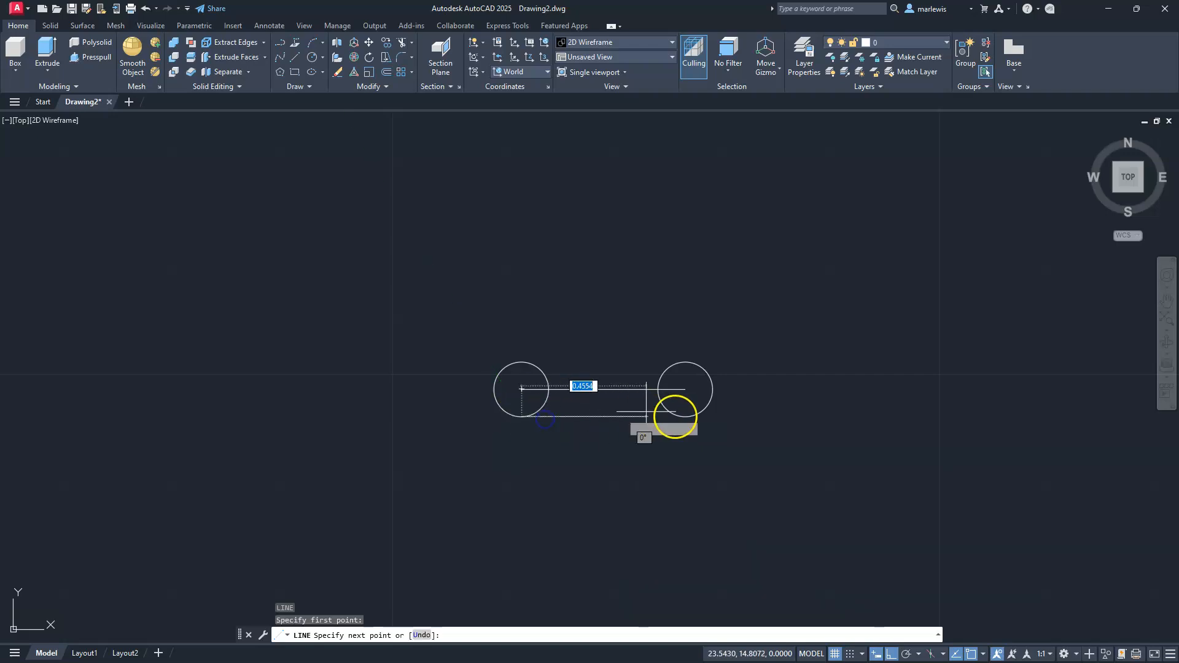
{"action": "left_click", "coordinate": [682, 416]}
{"action": "key", "text": "Escape"}
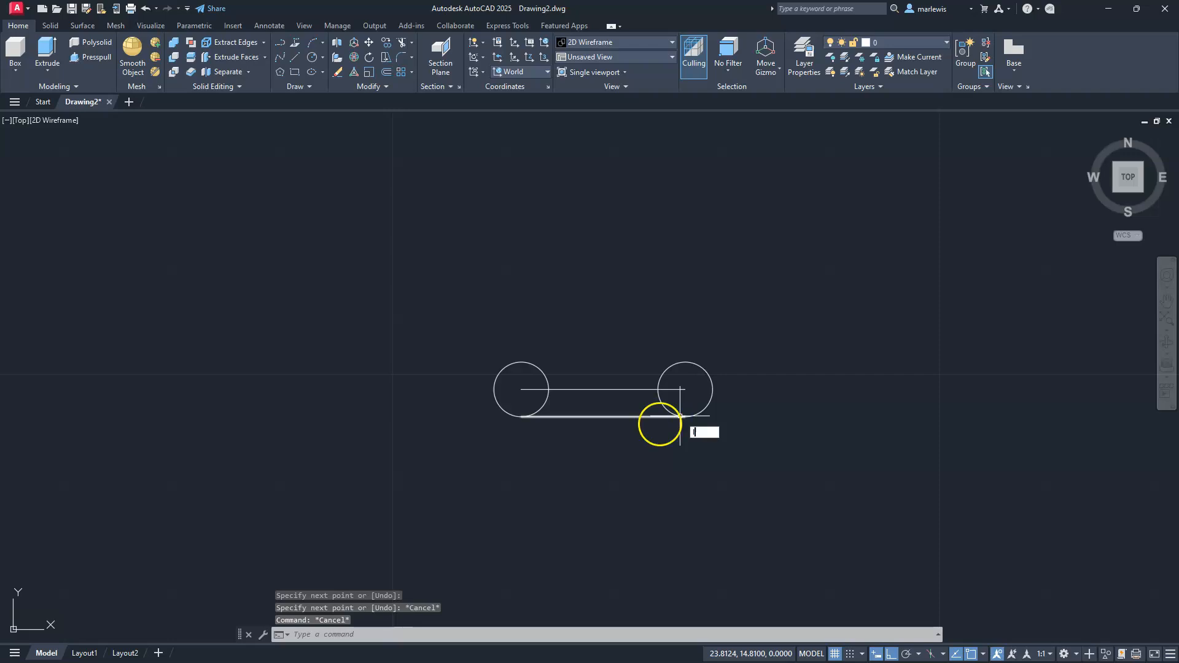
- Draw a vertical line 1.5 long upward from the midpoint of the bottom horizontal line
{"action": "key", "text": "Return"}
{"action": "left_click", "coordinate": [602, 417]}
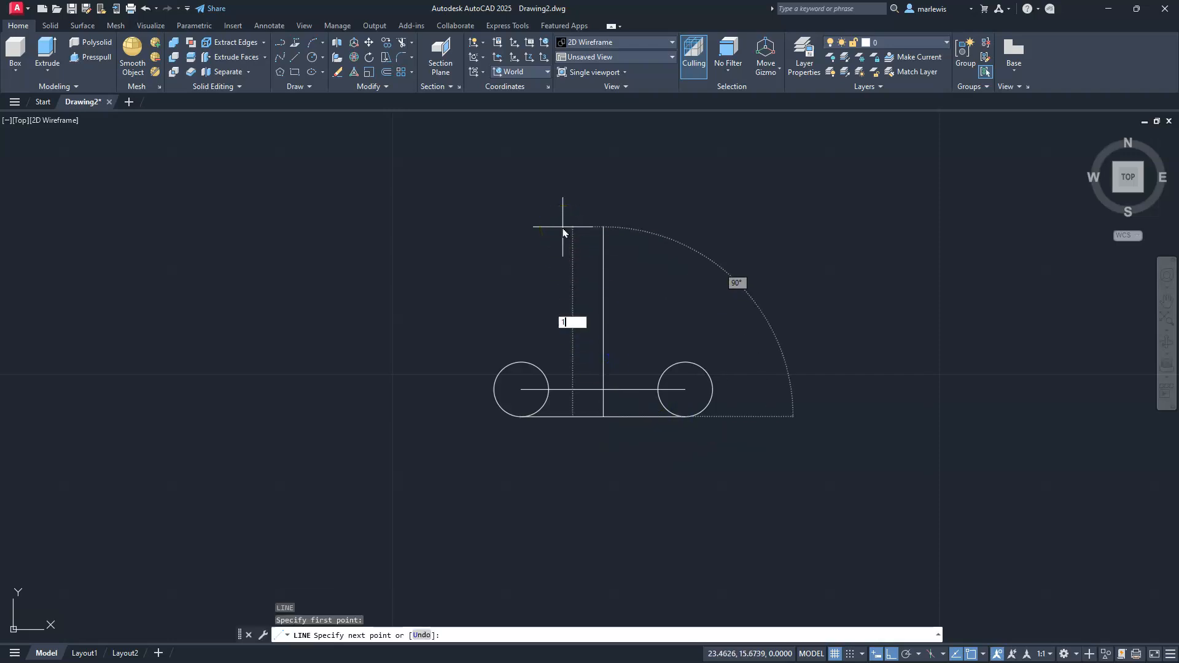
{"action": "key", "text": "Return"}
{"action": "key", "text": "Escape"}
{"action": "key", "text": "Escape"}
{"action": "key", "text": "Escape"}
{"action": "middle_click_drag", "start_coordinate": [613, 316], "coordinate": [624, 410]}
{"action": "key", "text": "Escape"}
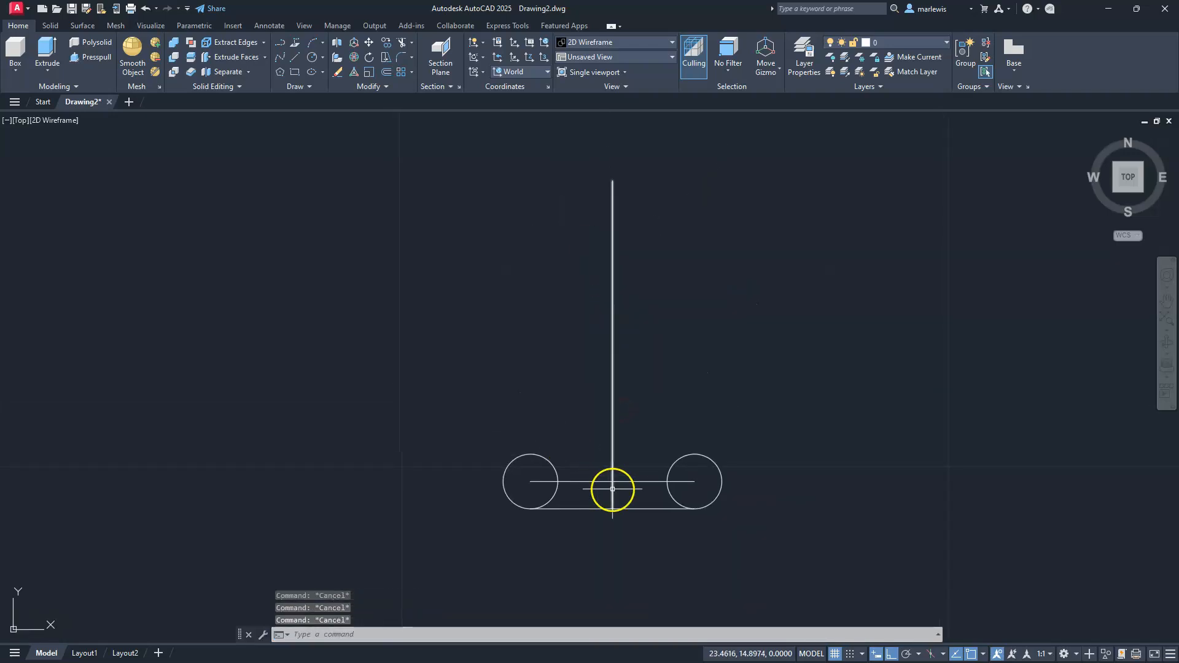
- Erase the vertical line and the bottom horizontal line between the circles
{"action": "left_click", "coordinate": [616, 493]}
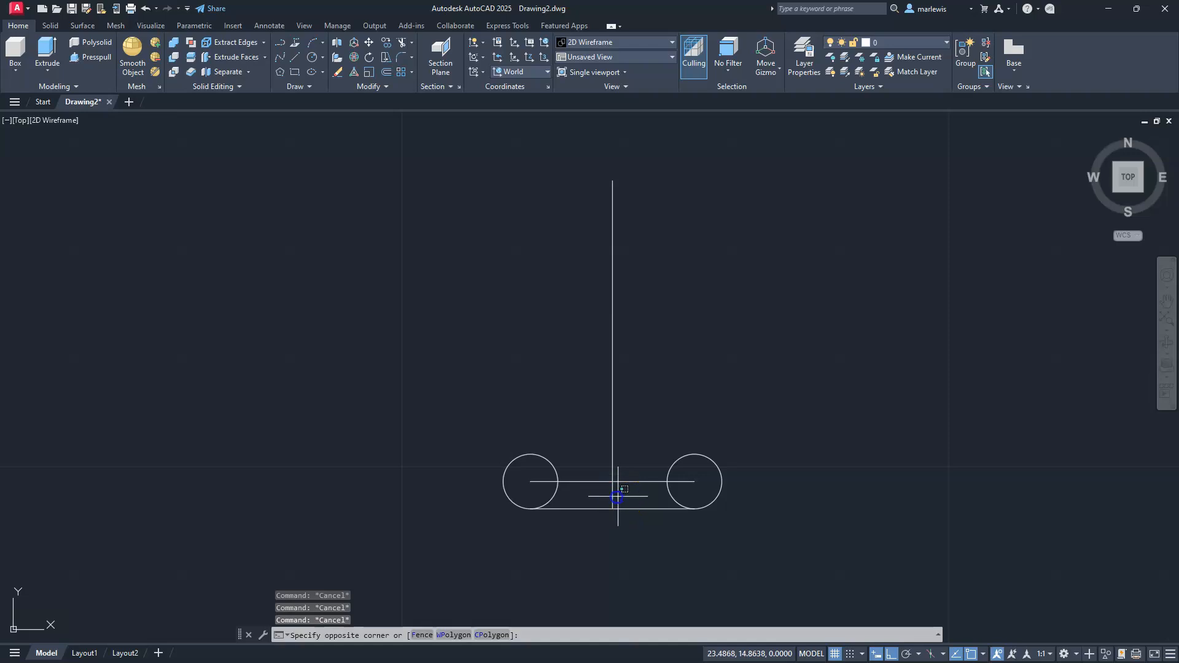
{"action": "left_click", "coordinate": [596, 494]}
{"action": "type", "text": "e"}
{"action": "key", "text": "Return"}
{"action": "left_click", "coordinate": [595, 495]}
{"action": "left_click", "coordinate": [582, 521]}
{"action": "type", "text": "e"}
{"action": "key", "text": "Return"}
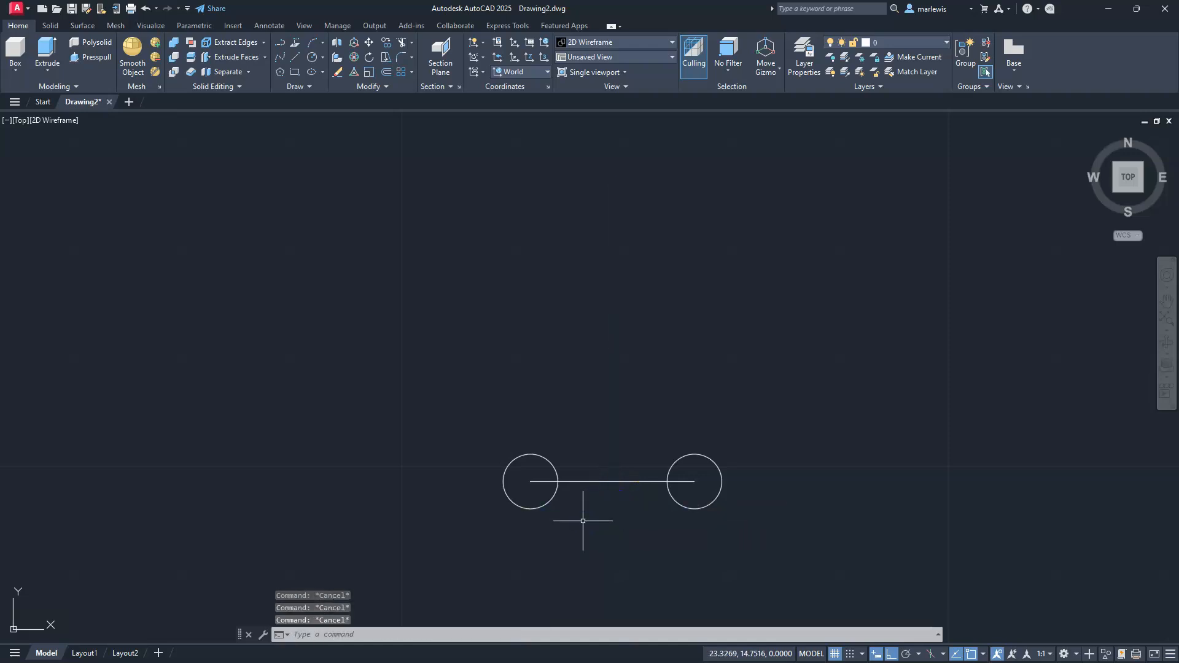
- Draw a vertical line 1.5 long upward from the point midway between the two circles' bottom quadrants
{"action": "key", "text": "Return"}
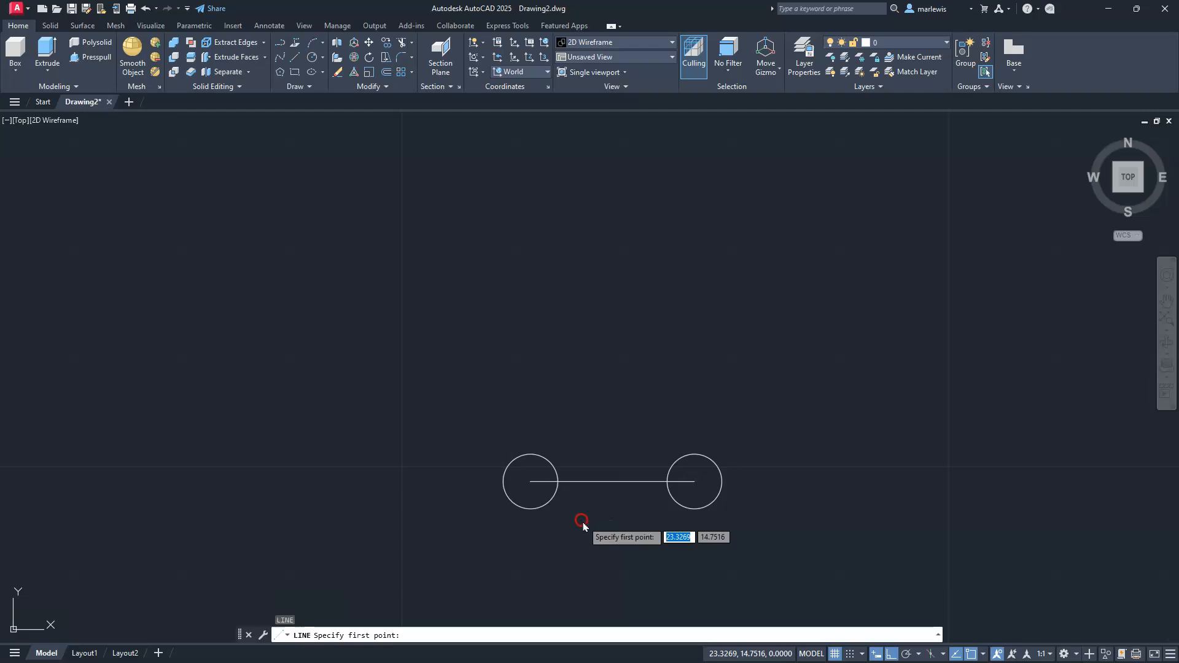
{"action": "right_click", "coordinate": [583, 525], "text": "shift"}
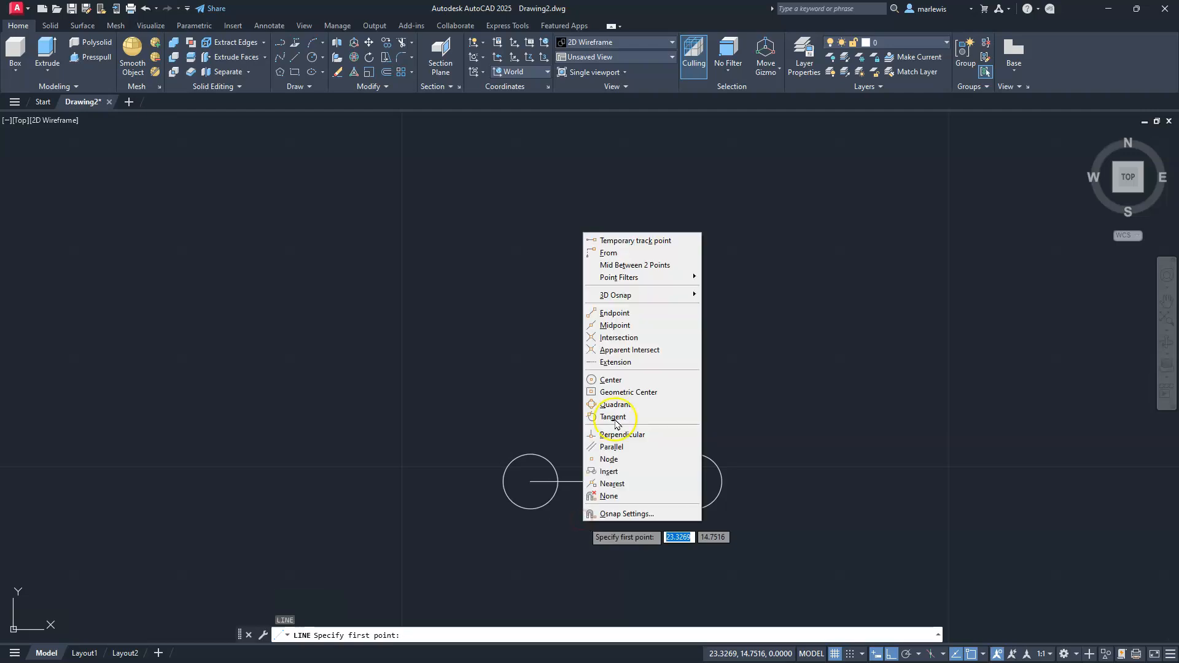
{"action": "left_click", "coordinate": [614, 266]}
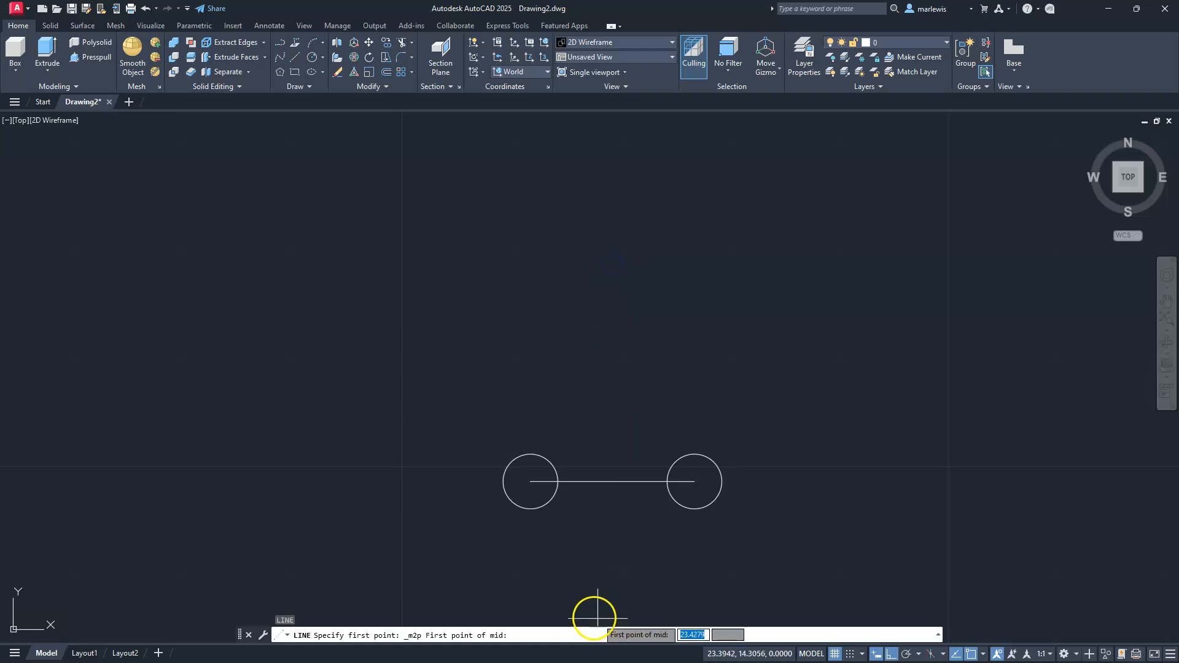
{"action": "left_click", "coordinate": [531, 508]}
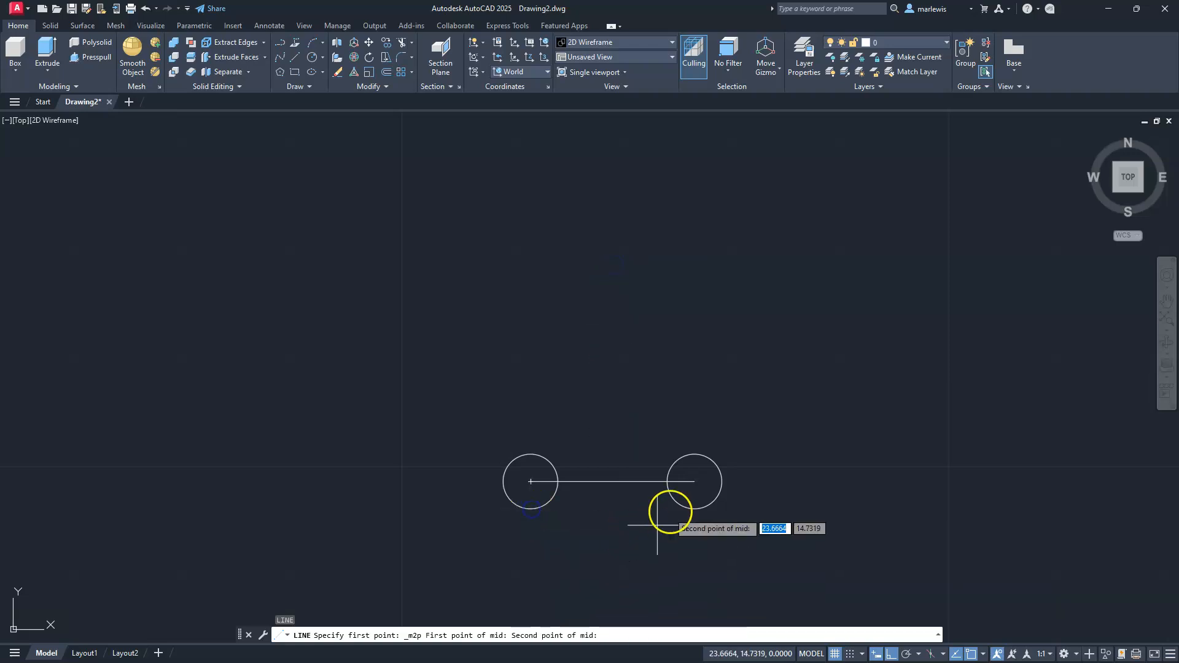
{"action": "left_click", "coordinate": [690, 507]}
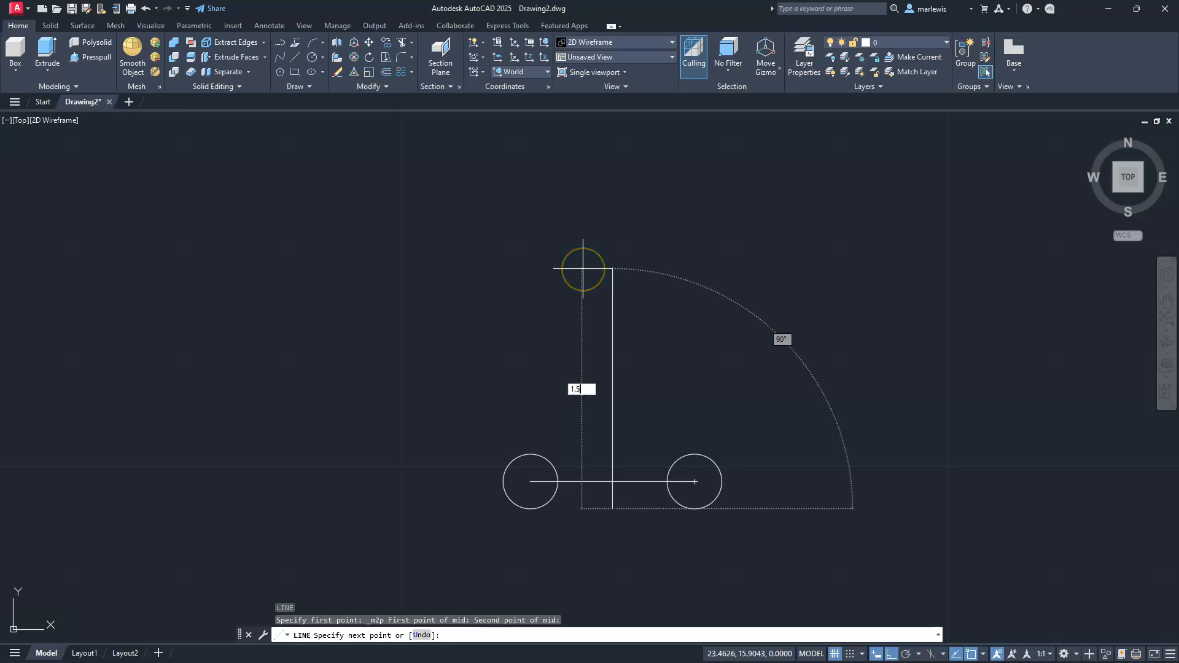
{"action": "key", "text": "Return"}
{"action": "key", "text": "Escape"}
{"action": "key", "text": "Escape"}
{"action": "key", "text": "Escape"}
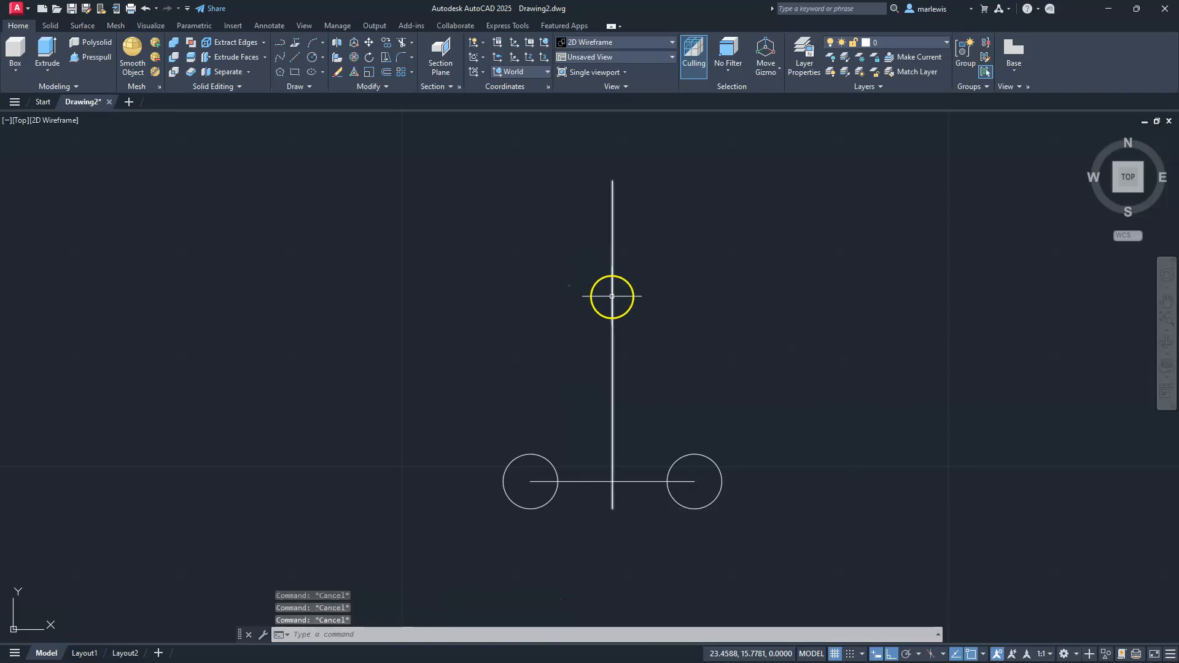
- Draw a horizontal line from the left circle's bottom quadrant to the right circle's bottom quadrant
{"action": "type", "text": "l"}
{"action": "key", "text": "Return"}
{"action": "left_click", "coordinate": [531, 507]}
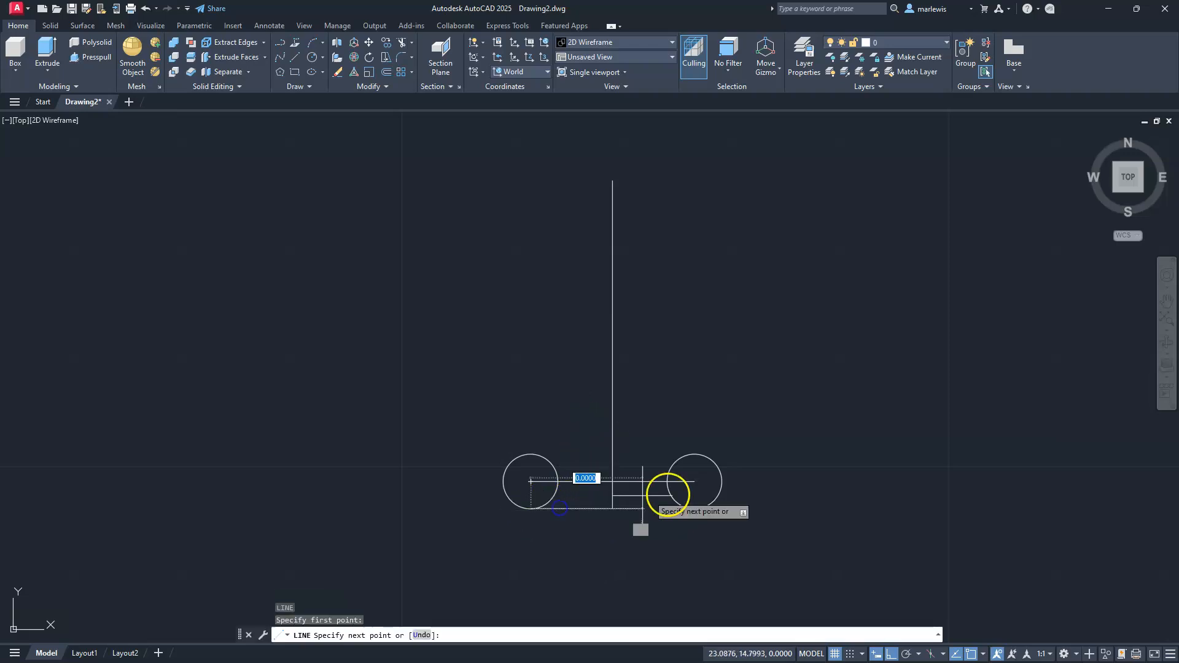
{"action": "left_click", "coordinate": [694, 508]}
{"action": "key", "text": "Escape"}
{"action": "key", "text": "Escape"}
{"action": "key", "text": "Escape"}
{"action": "key", "text": "Escape"}
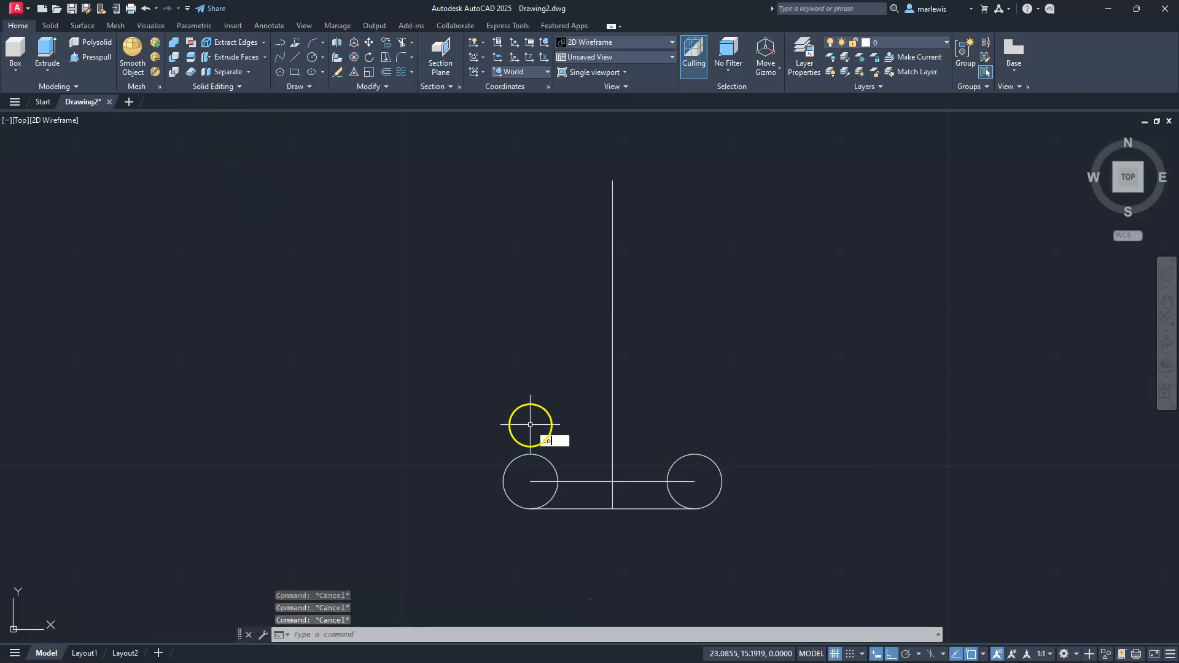
{"action": "key", "text": "Return"}
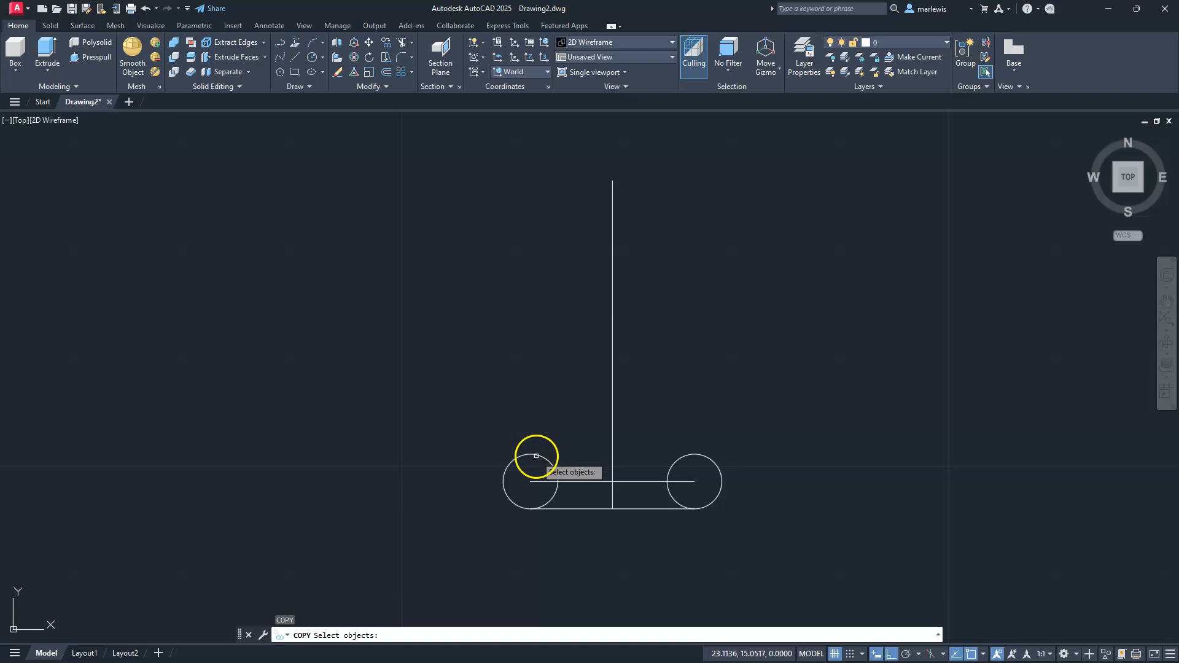
{"action": "left_click", "coordinate": [532, 455]}
{"action": "key", "text": "Return"}
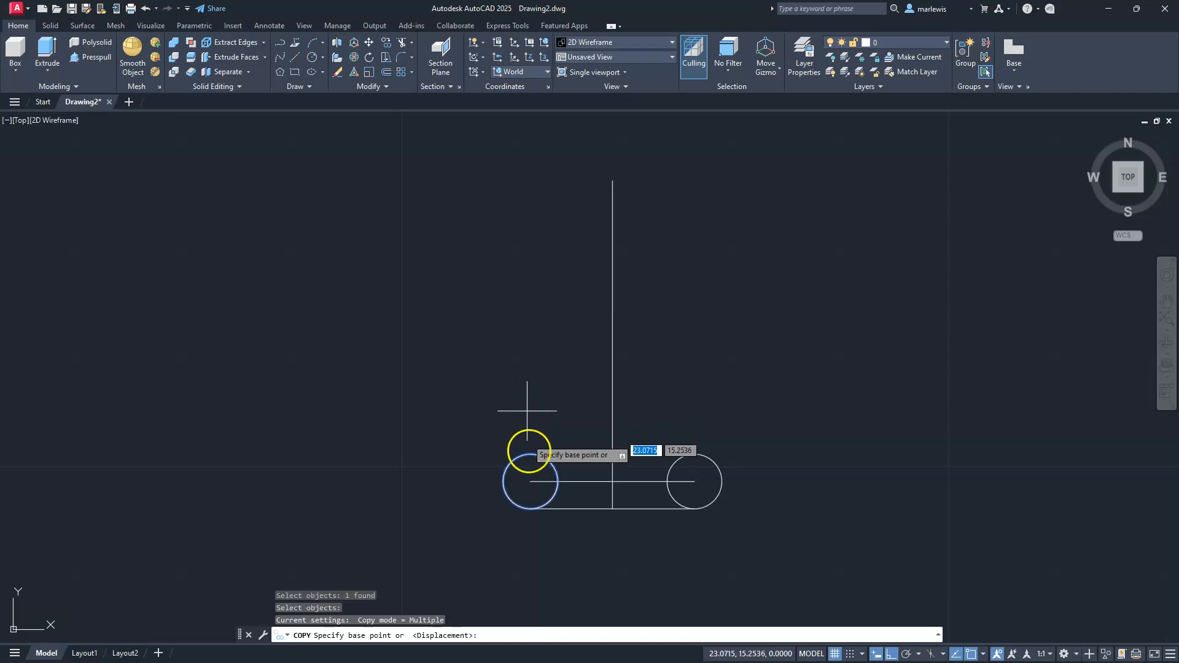
{"action": "left_click", "coordinate": [531, 482]}
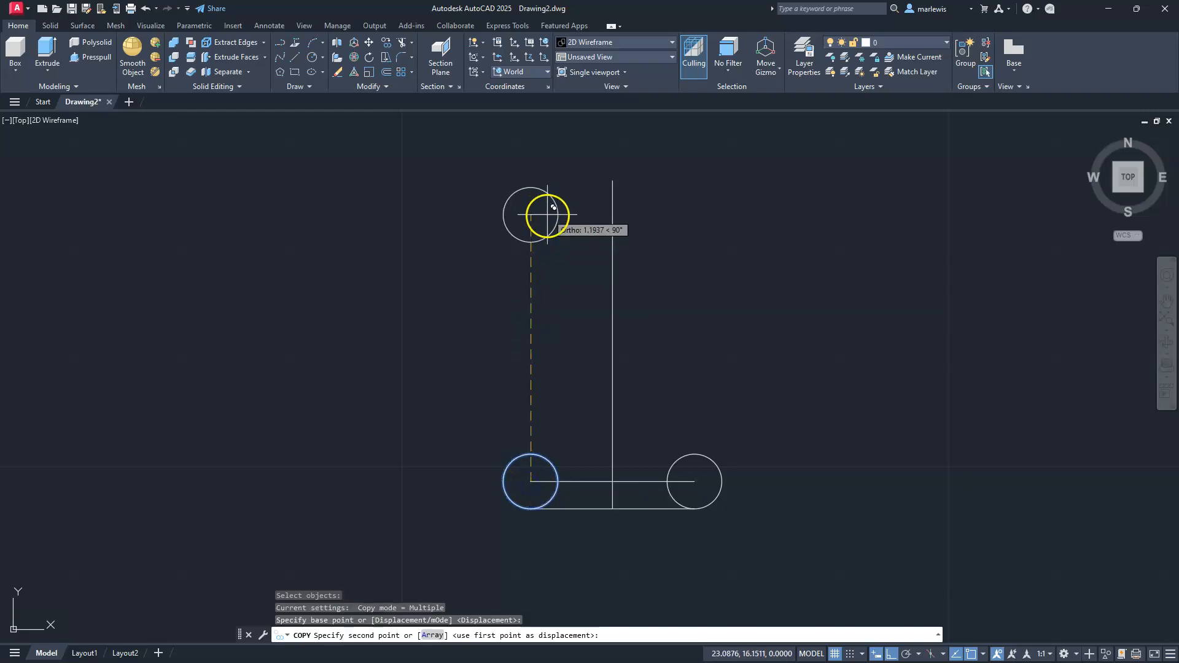
{"action": "key", "text": "Escape"}
{"action": "key", "text": "Escape"}
{"action": "key", "text": "Escape"}
{"action": "key", "text": "Escape"}
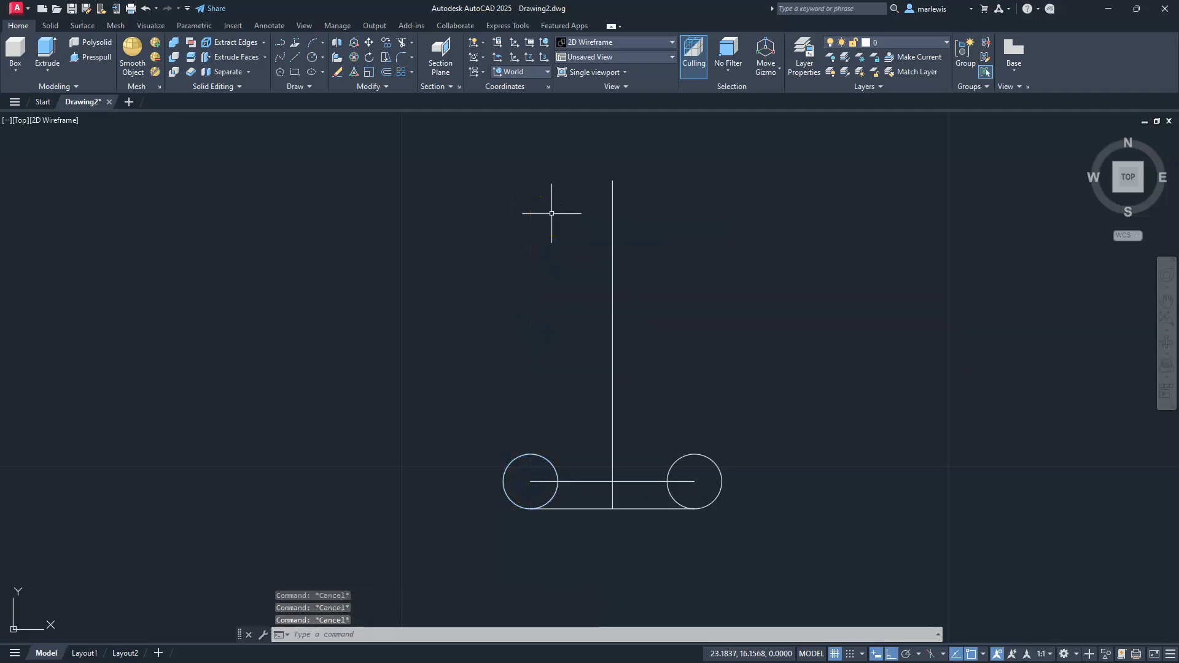
- Copy the left circle so that its top quadrant sits on the upper end of the vertical line
{"action": "key", "text": "Return"}
{"action": "left_click", "coordinate": [540, 465]}
{"action": "left_click", "coordinate": [509, 436]}
{"action": "key", "text": "Return"}
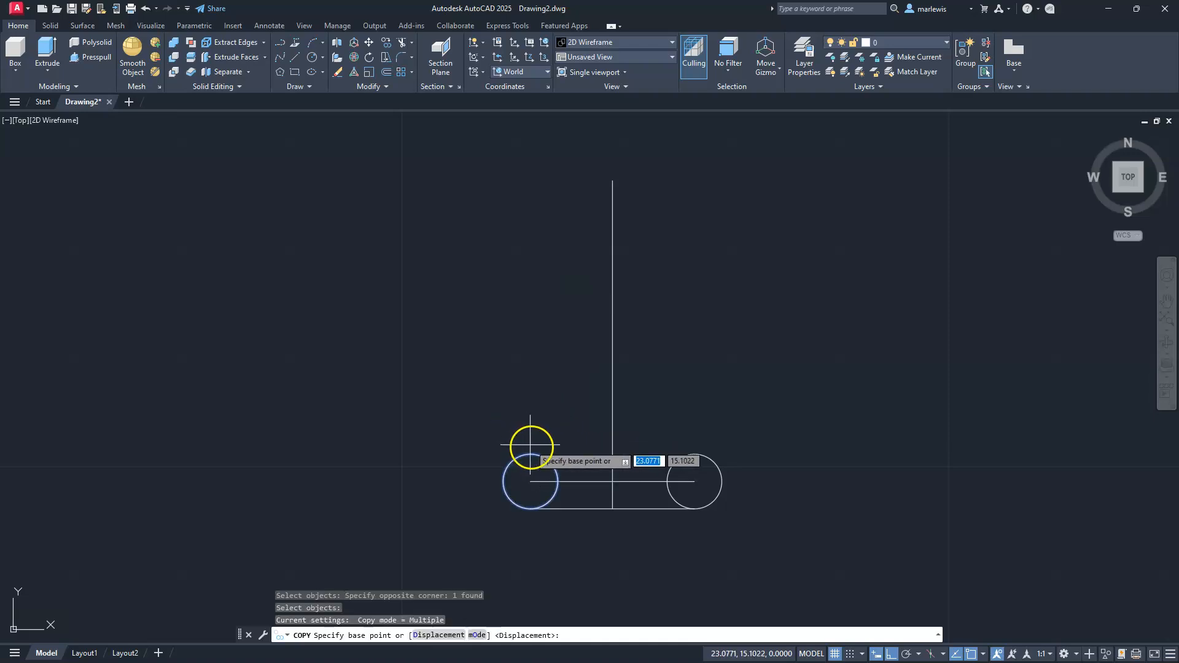
{"action": "left_click", "coordinate": [531, 455]}
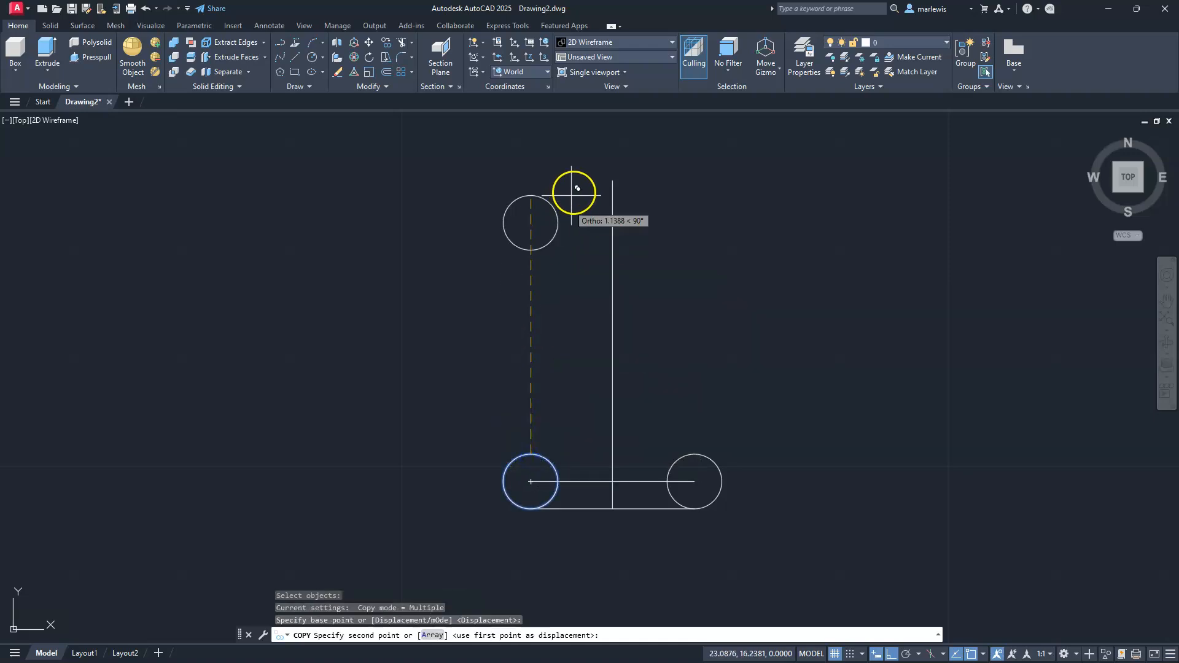
{"action": "left_click", "coordinate": [612, 181]}
{"action": "key", "text": "Escape"}
{"action": "key", "text": "Escape"}
{"action": "key", "text": "Escape"}
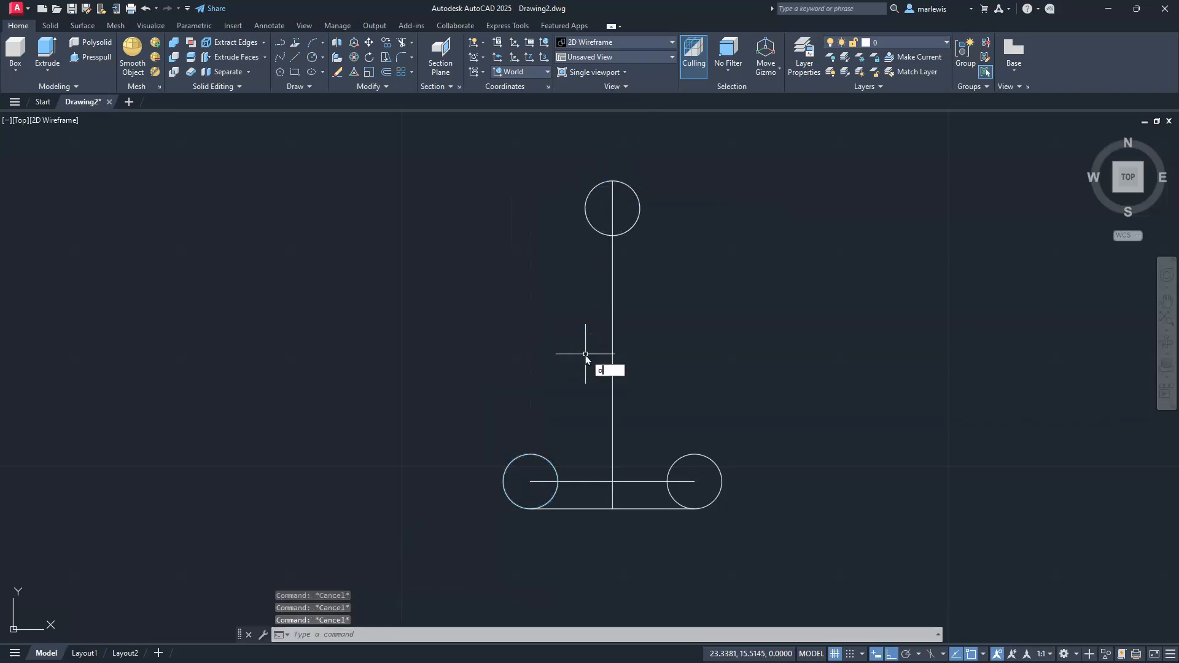
- Offset the vertical center line to both sides by the circle's radius, picked from the left circle's center to its top quadrant
{"action": "type", "text": "o"}
{"action": "key", "text": "Return"}
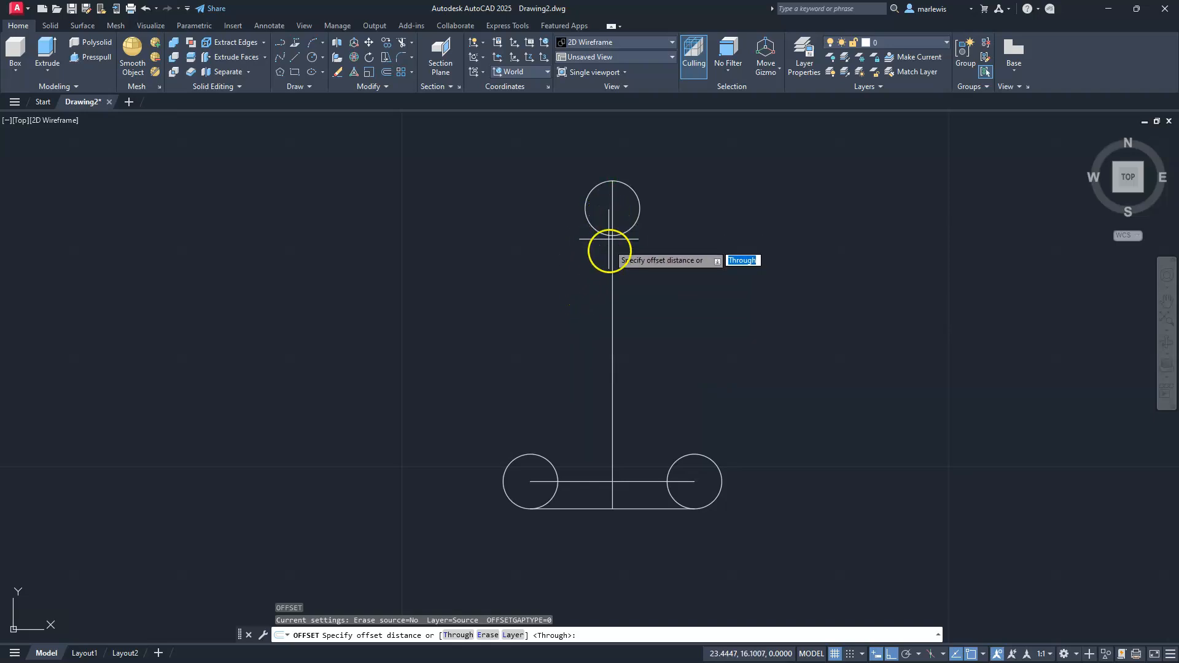
{"action": "left_click", "coordinate": [530, 479]}
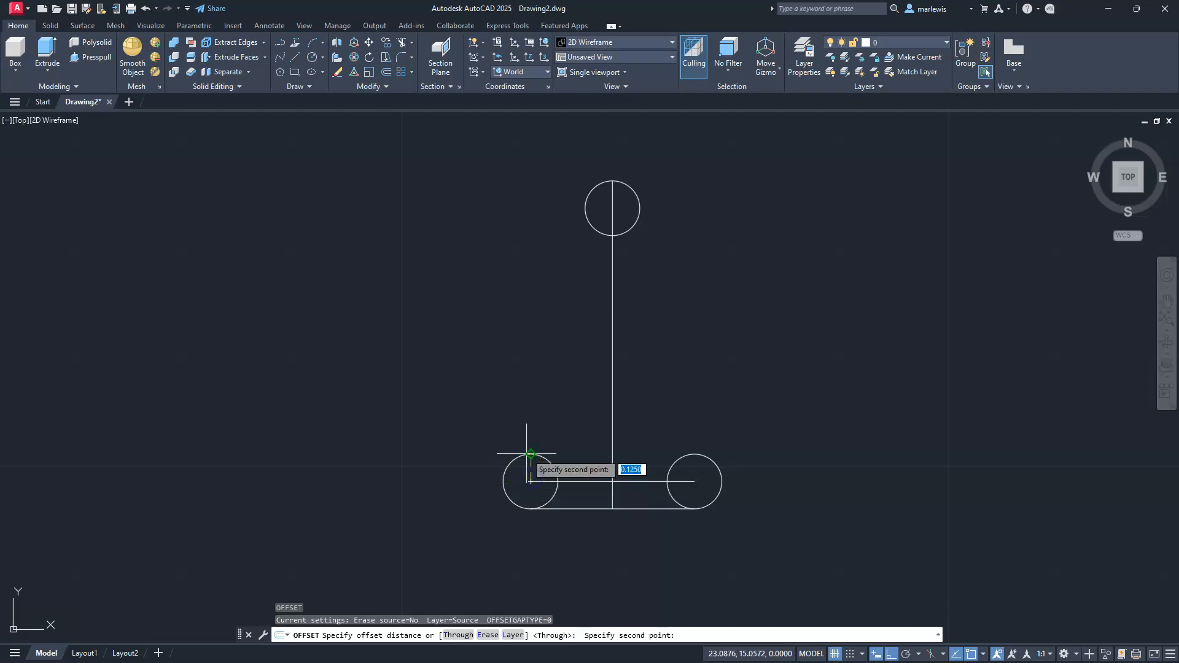
{"action": "left_click", "coordinate": [530, 454]}
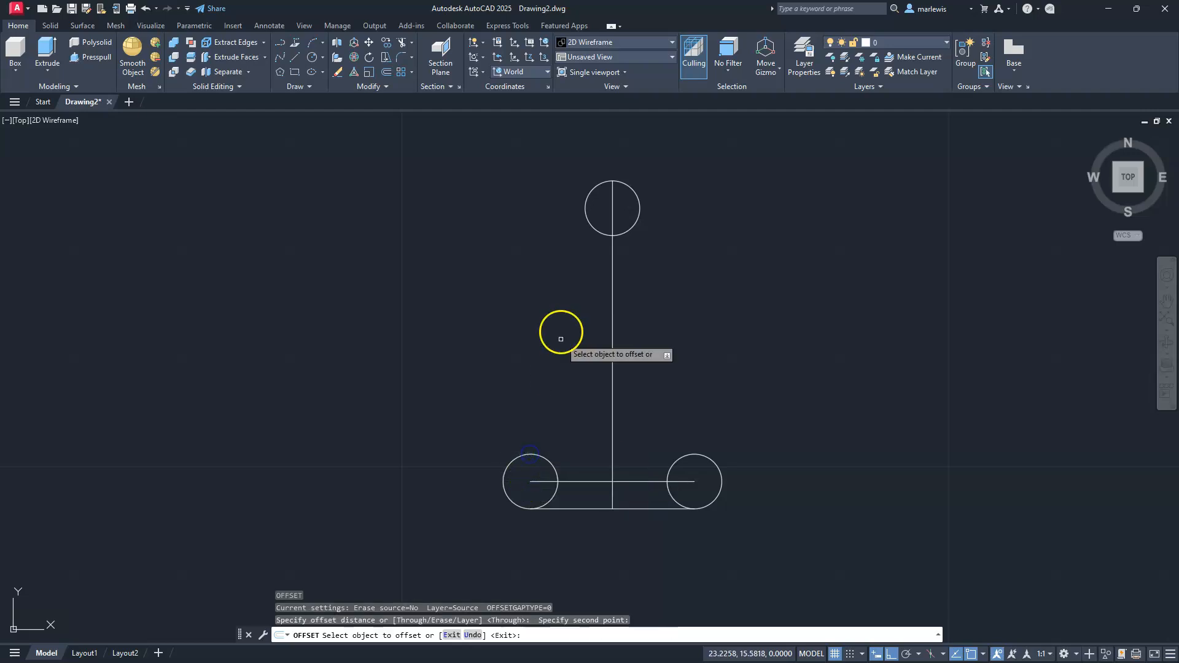
{"action": "left_click", "coordinate": [612, 308]}
{"action": "left_click", "coordinate": [576, 307]}
{"action": "left_click", "coordinate": [612, 297]}
{"action": "left_click", "coordinate": [668, 286]}
{"action": "key", "text": "Escape"}
{"action": "key", "text": "Escape"}
{"action": "key", "text": "Escape"}
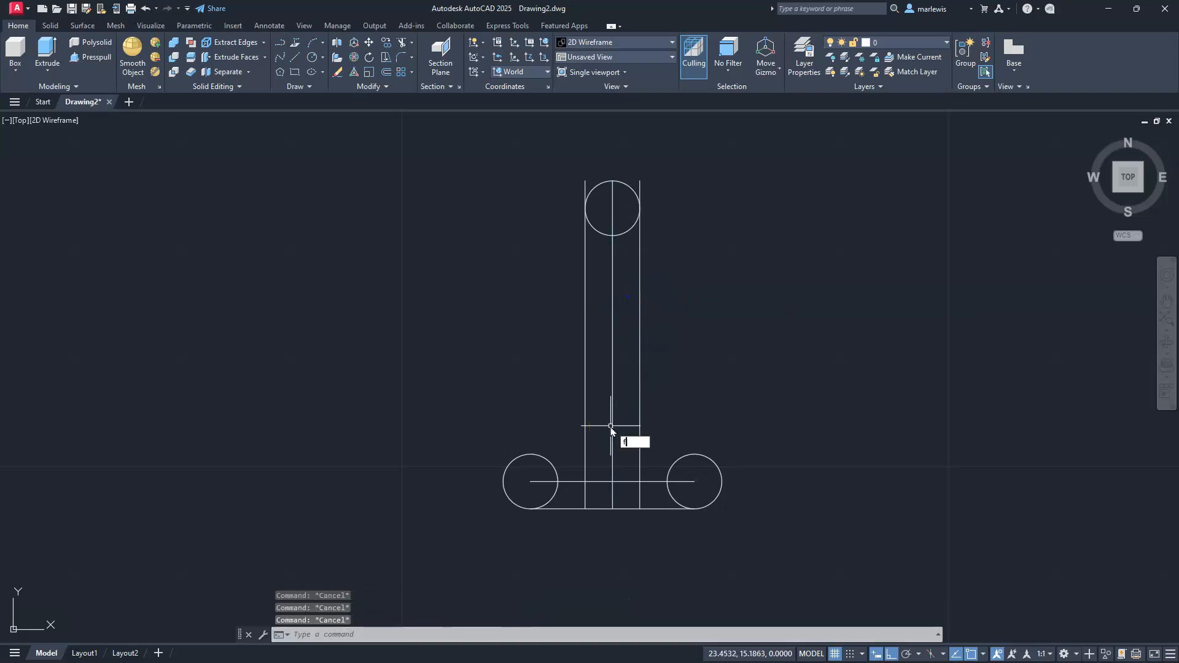
- Fillet each bottom circle's upper side to the neighbouring outer vertical line with a radius of 0.25, using multiple mode
{"action": "type", "text": "f"}
{"action": "key", "text": "Return"}
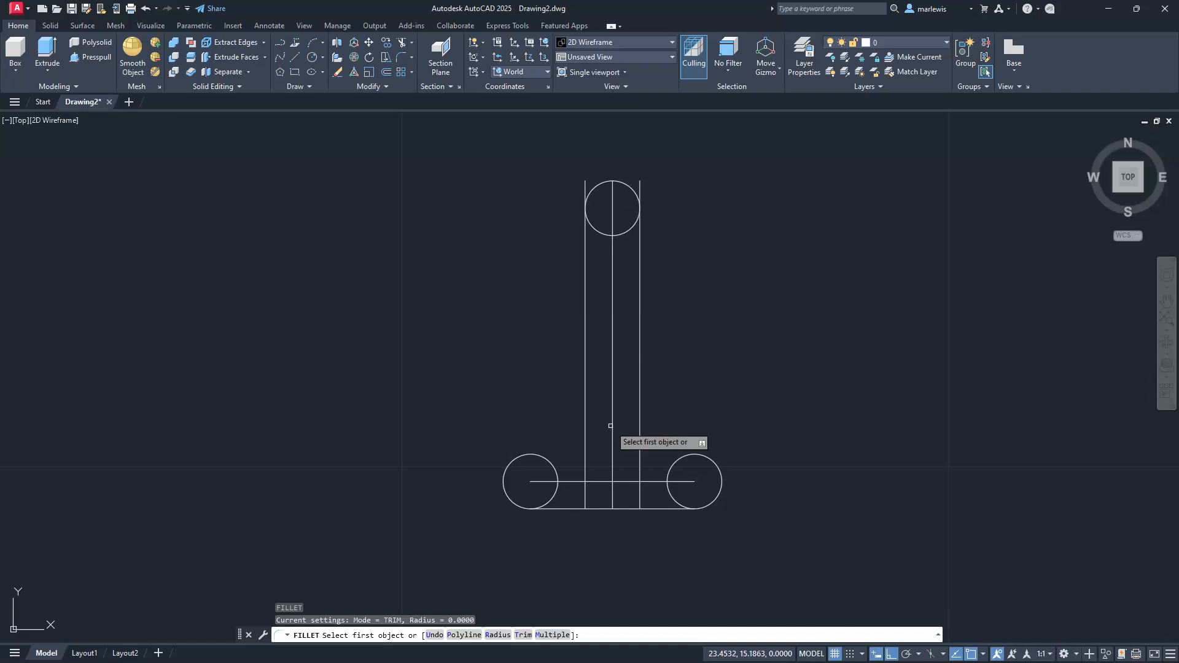
{"action": "type", "text": "r"}
{"action": "key", "text": "Return"}
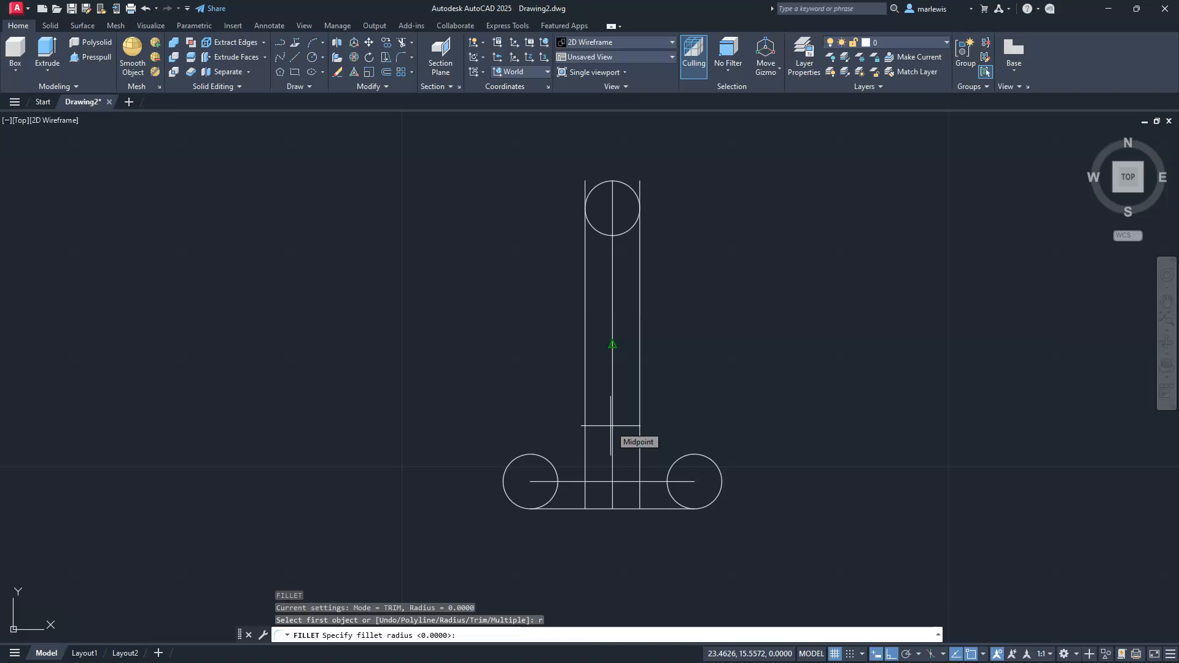
{"action": "type", "text": "."}
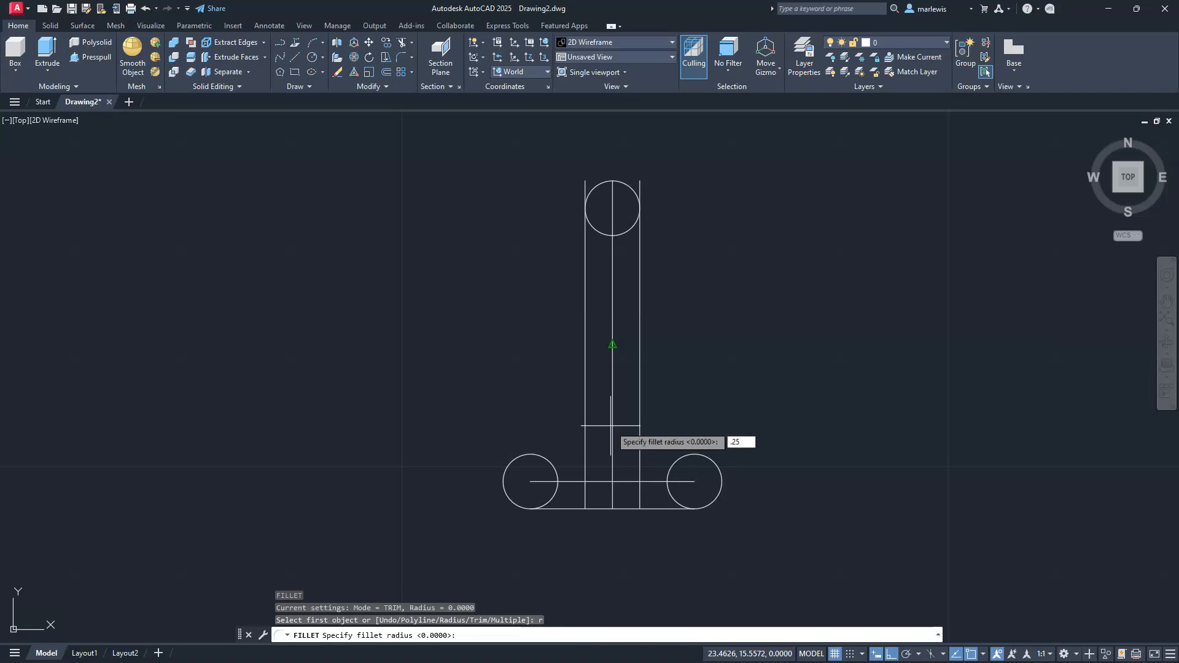
{"action": "type", "text": "25"}
{"action": "key", "text": "Return"}
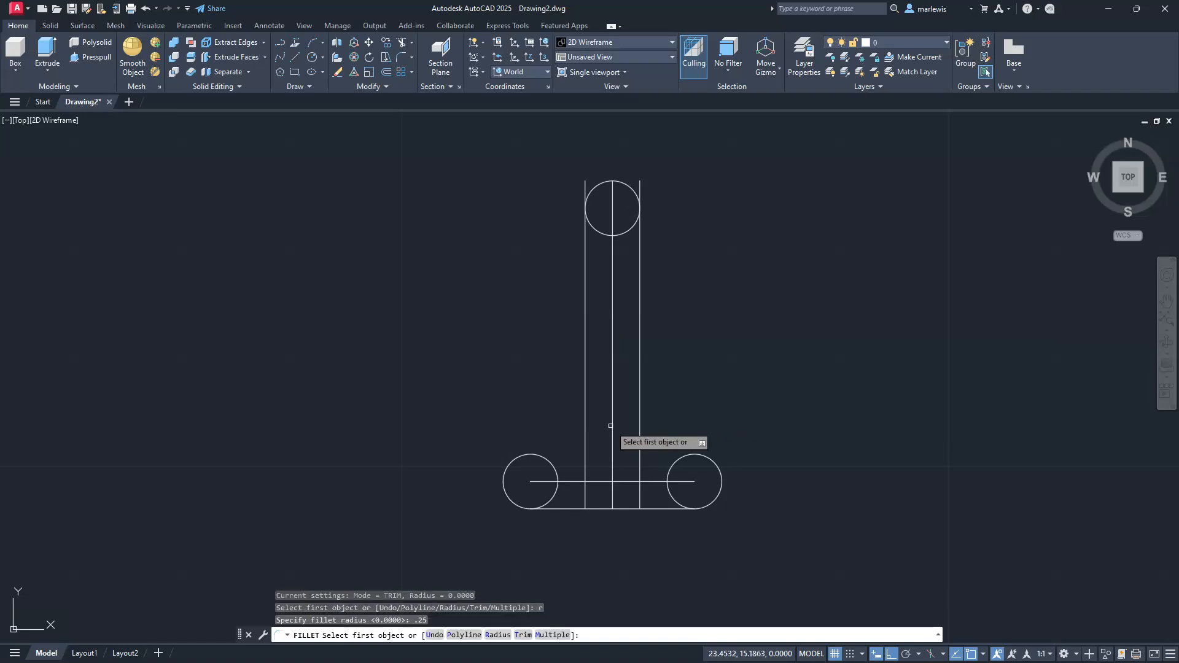
{"action": "left_click", "coordinate": [548, 636]}
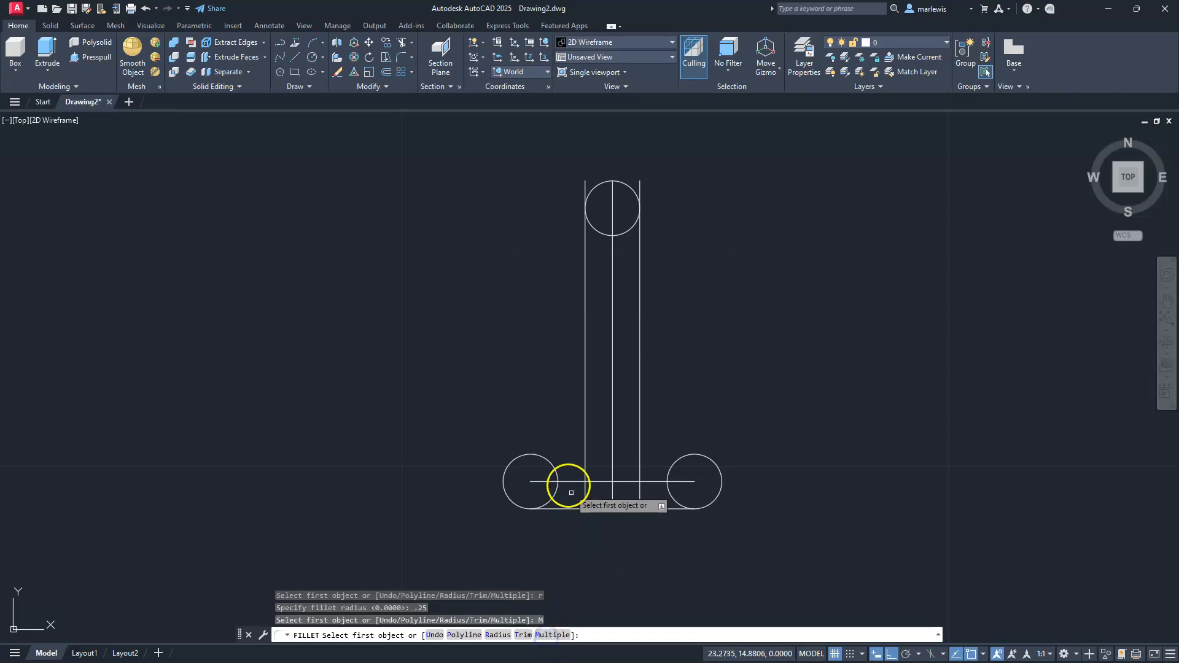
{"action": "left_click", "coordinate": [540, 457]}
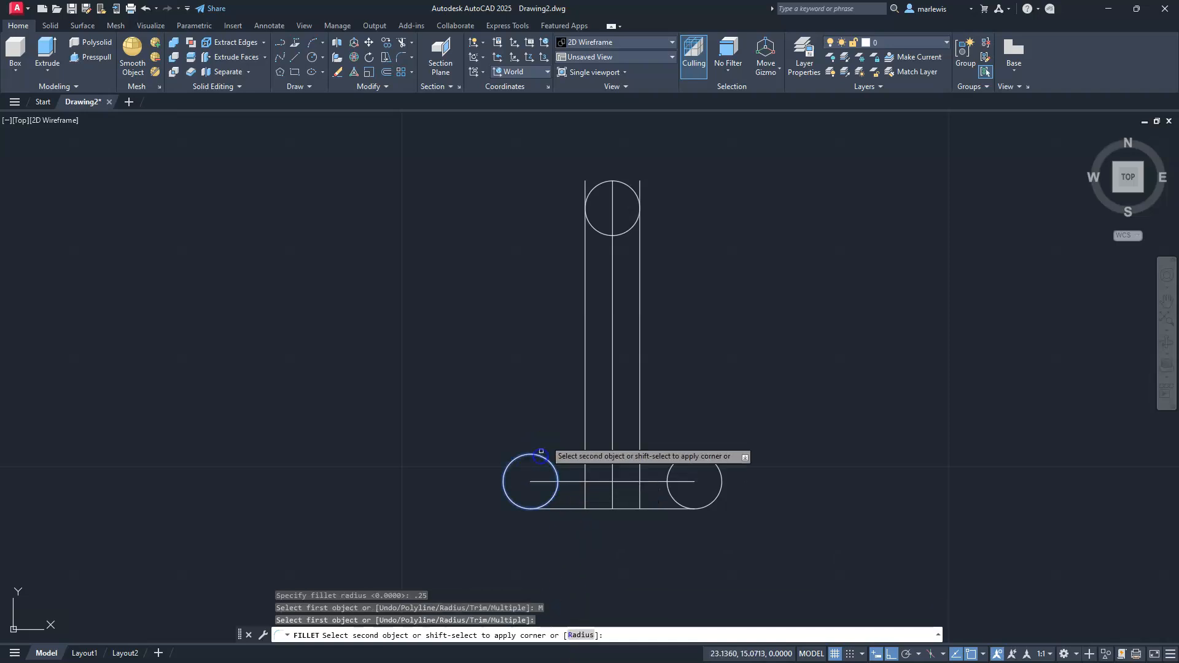
{"action": "left_click", "coordinate": [583, 367]}
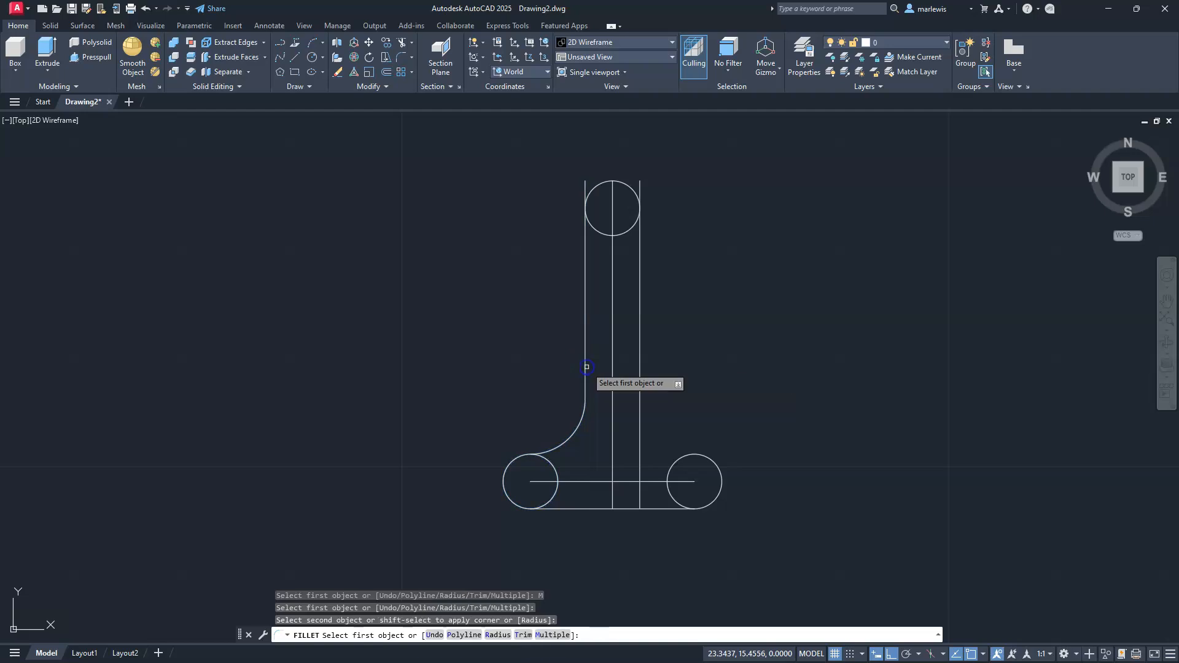
{"action": "left_click", "coordinate": [640, 395]}
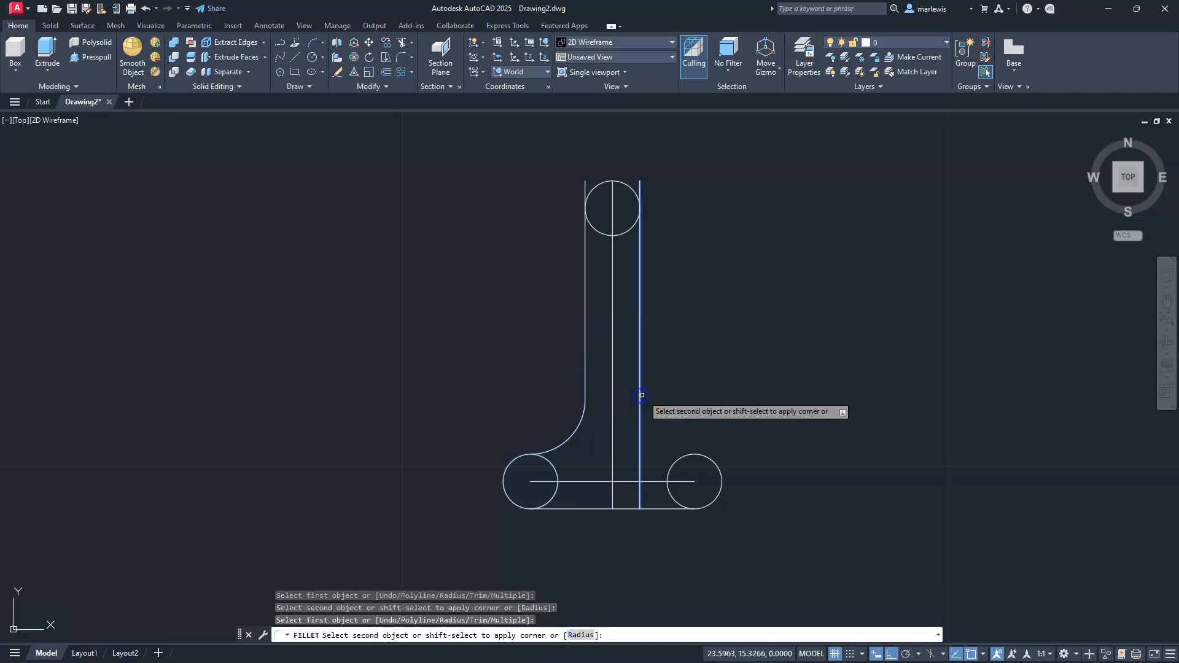
{"action": "left_click", "coordinate": [696, 453]}
{"action": "key", "text": "Escape"}
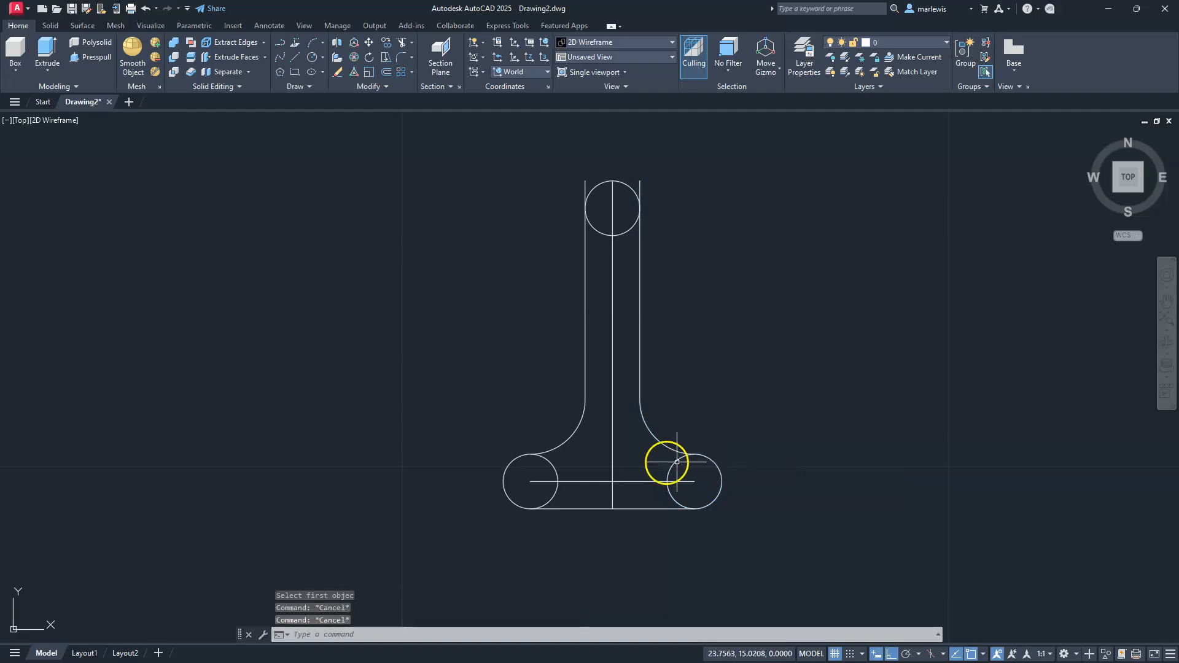
- Delete the vertical center line and the horizontal line joining the two bottom circles' centers
{"action": "left_click", "coordinate": [639, 459]}
{"action": "left_click", "coordinate": [590, 497]}
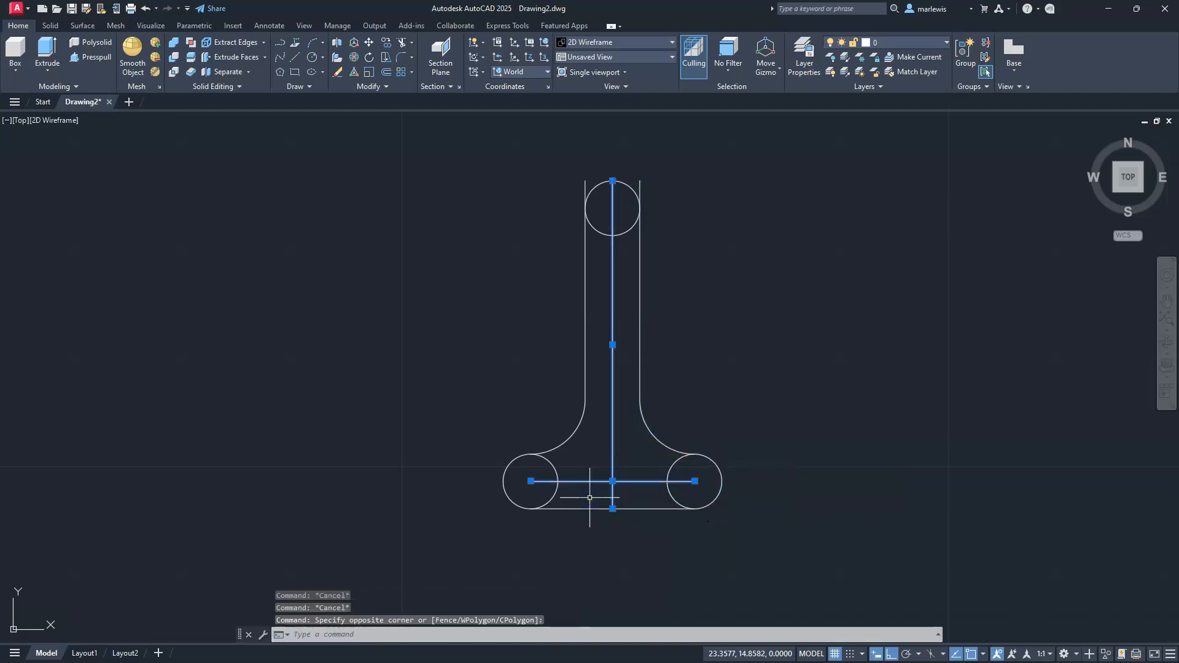
{"action": "key", "text": "Delete"}
{"action": "key", "text": "Escape"}
{"action": "key", "text": "Escape"}
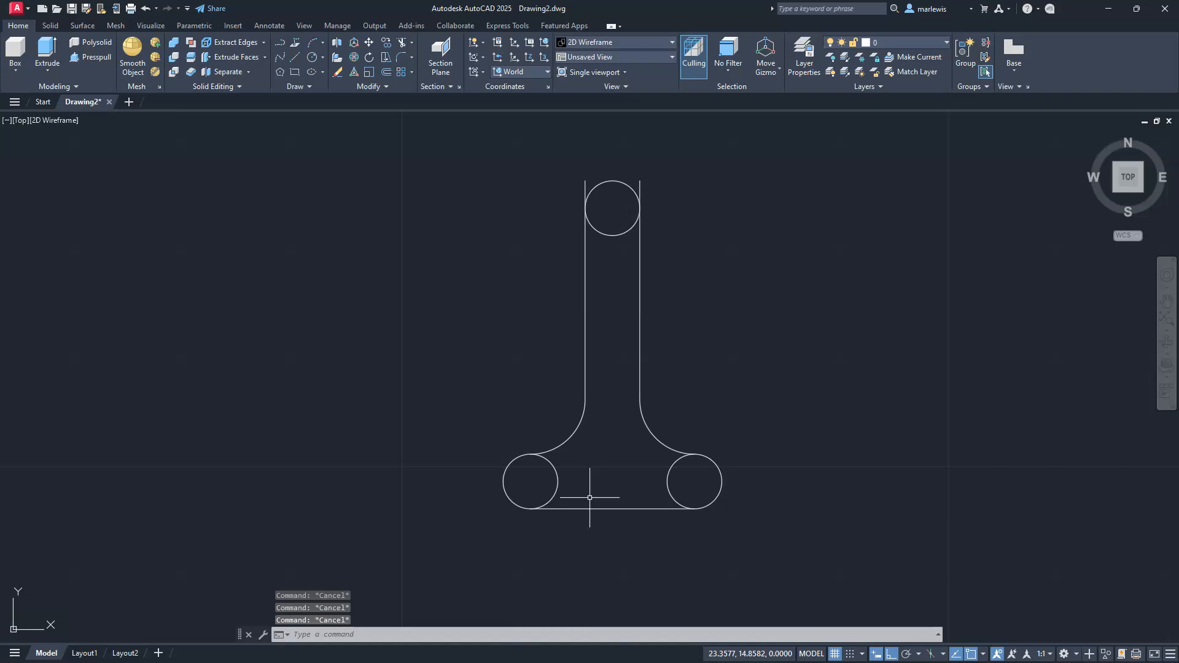
- Trim away the inner halves of the two bottom circles so only their rounded outer ends stay
{"action": "type", "text": "tr"}
{"action": "key", "text": "Return"}
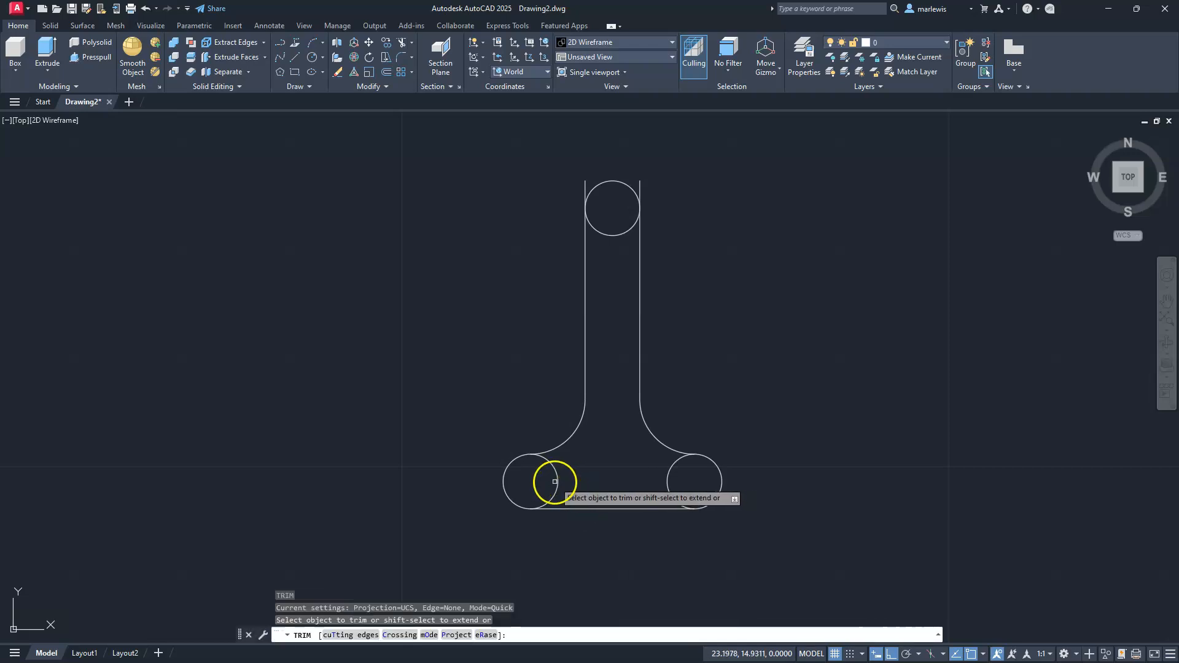
{"action": "left_click", "coordinate": [556, 481]}
{"action": "left_click", "coordinate": [668, 475]}
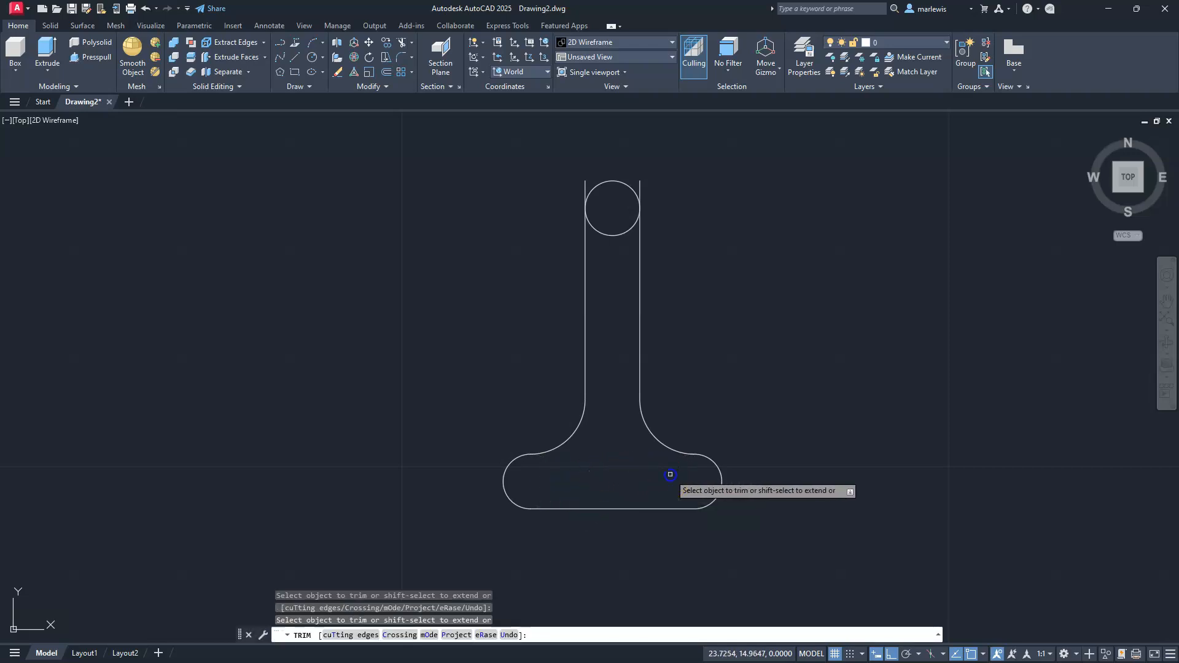
- Trim the vertical line ends beside the top circle and the circle's lower half to leave a rounded tip
{"action": "left_click", "coordinate": [584, 187]}
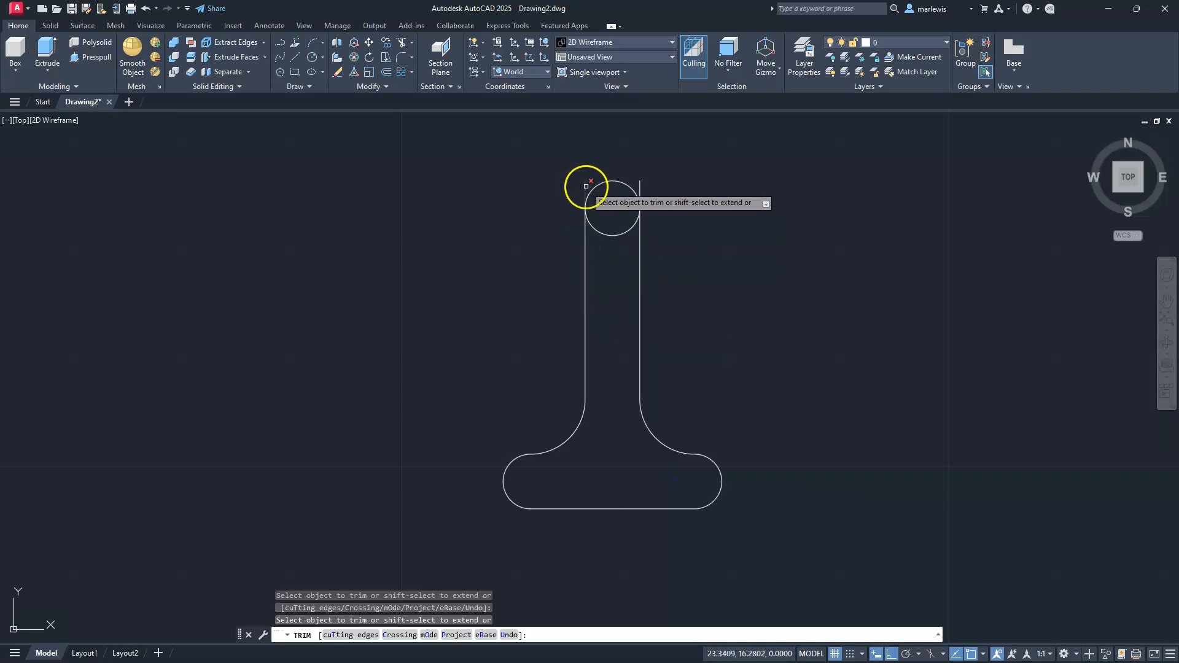
{"action": "left_click", "coordinate": [641, 187]}
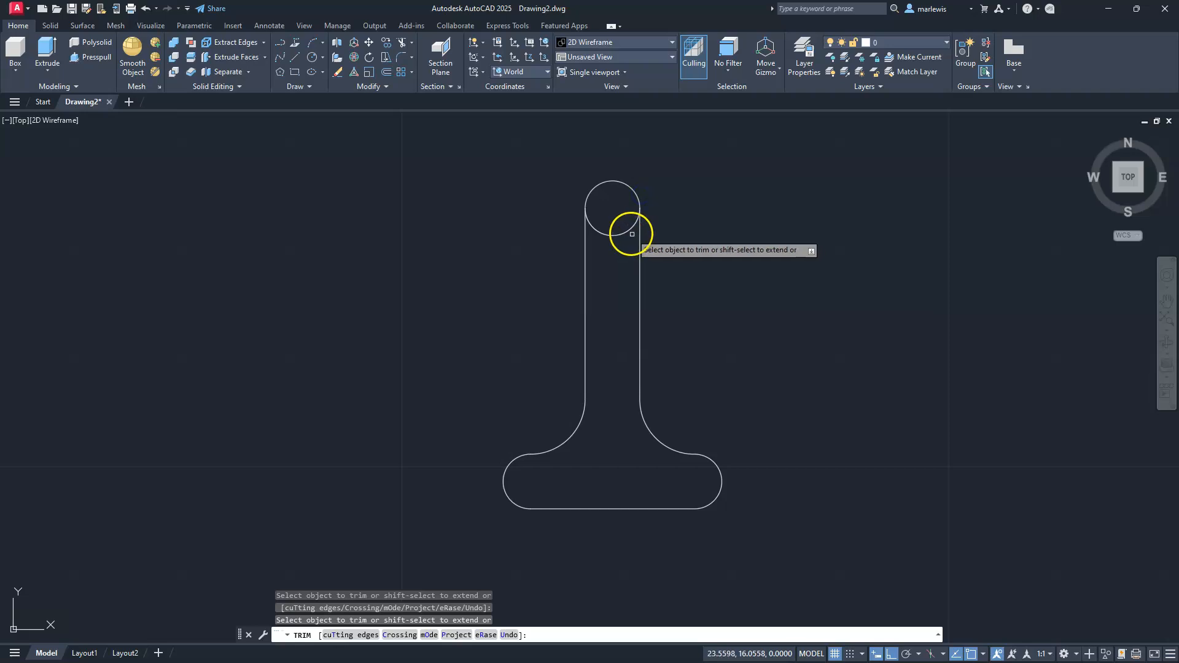
{"action": "left_click", "coordinate": [628, 229]}
{"action": "key", "text": "Escape"}
{"action": "key", "text": "Escape"}
{"action": "key", "text": "Escape"}
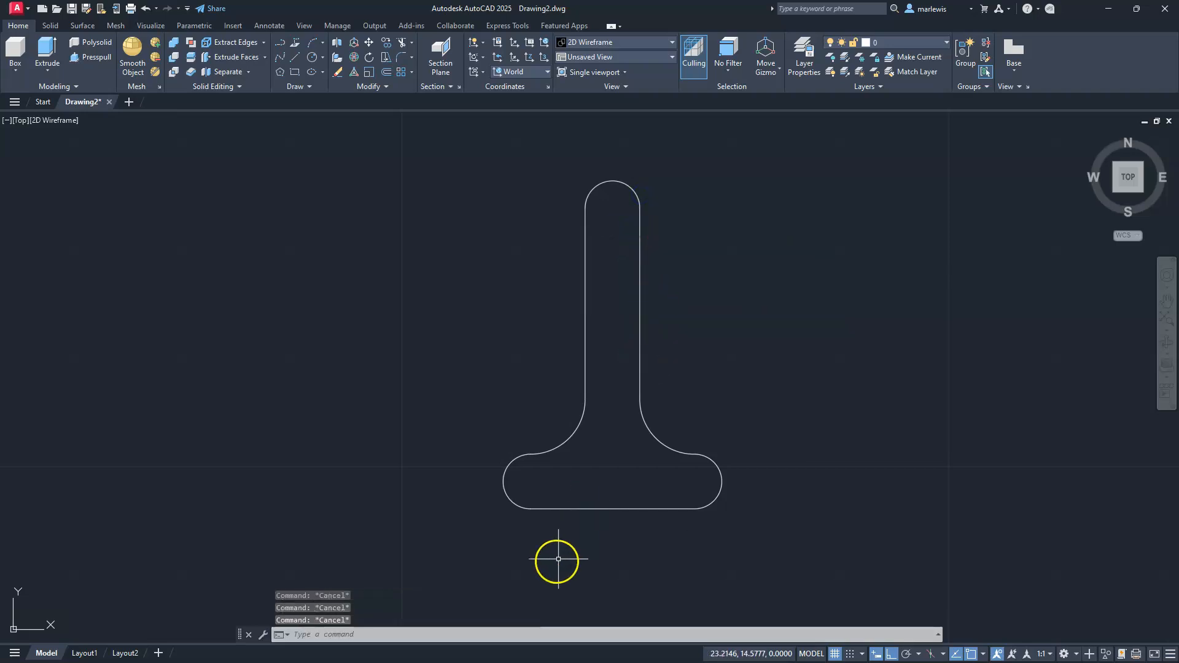
- Join all lines and arcs of the T-shaped profile into a single polyline
{"action": "left_click", "coordinate": [466, 557]}
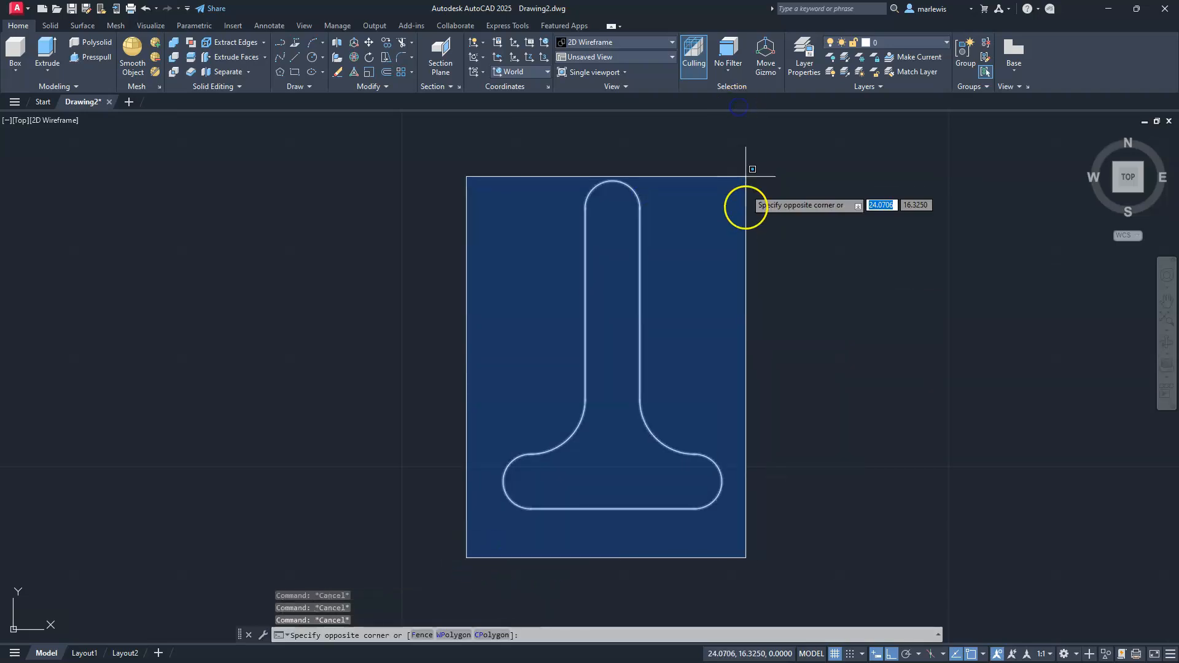
{"action": "left_click", "coordinate": [723, 154]}
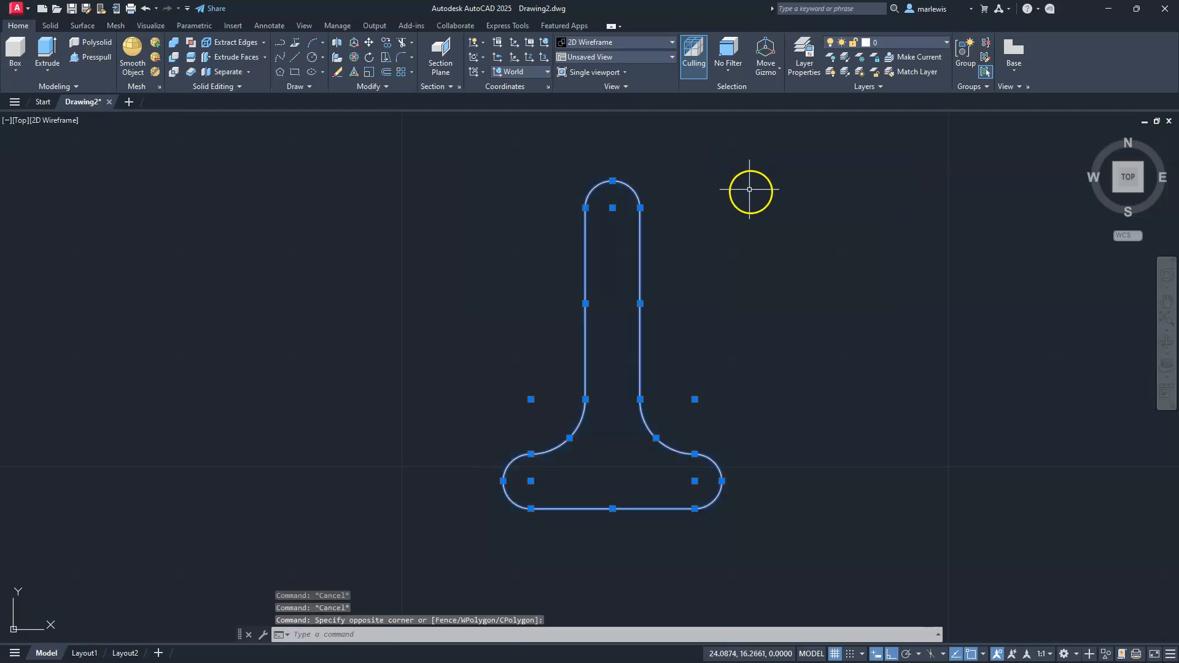
{"action": "type", "text": "j"}
{"action": "key", "text": "Return"}
{"action": "left_click", "coordinate": [641, 372]}
{"action": "key", "text": "Escape"}
{"action": "key", "text": "Escape"}
{"action": "key", "text": "Escape"}
- Copy the T-shaped profile three times in a horizontal row to its right, with the second copy about 2.94 from the original
{"action": "scroll", "coordinate": [635, 367], "scroll_direction": "down", "scroll_amount": 4}
{"action": "scroll", "coordinate": [634, 366], "scroll_direction": "down", "scroll_amount": 2}
{"action": "middle_click_drag", "start_coordinate": [644, 362], "coordinate": [549, 301]}
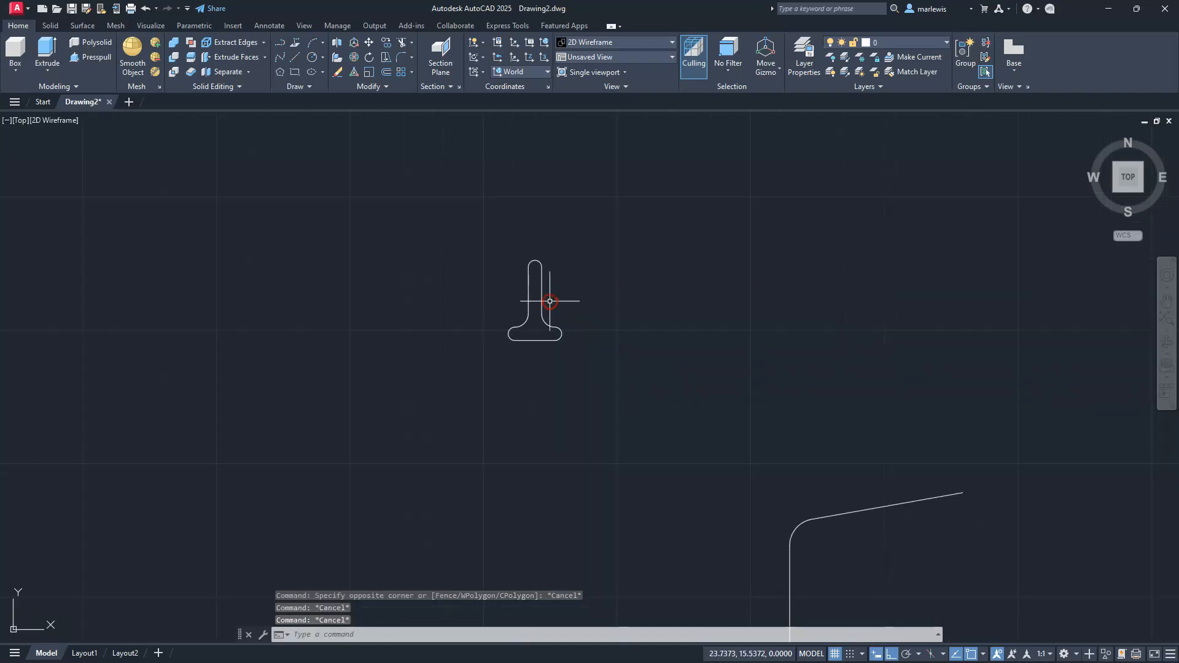
{"action": "key", "text": "Escape"}
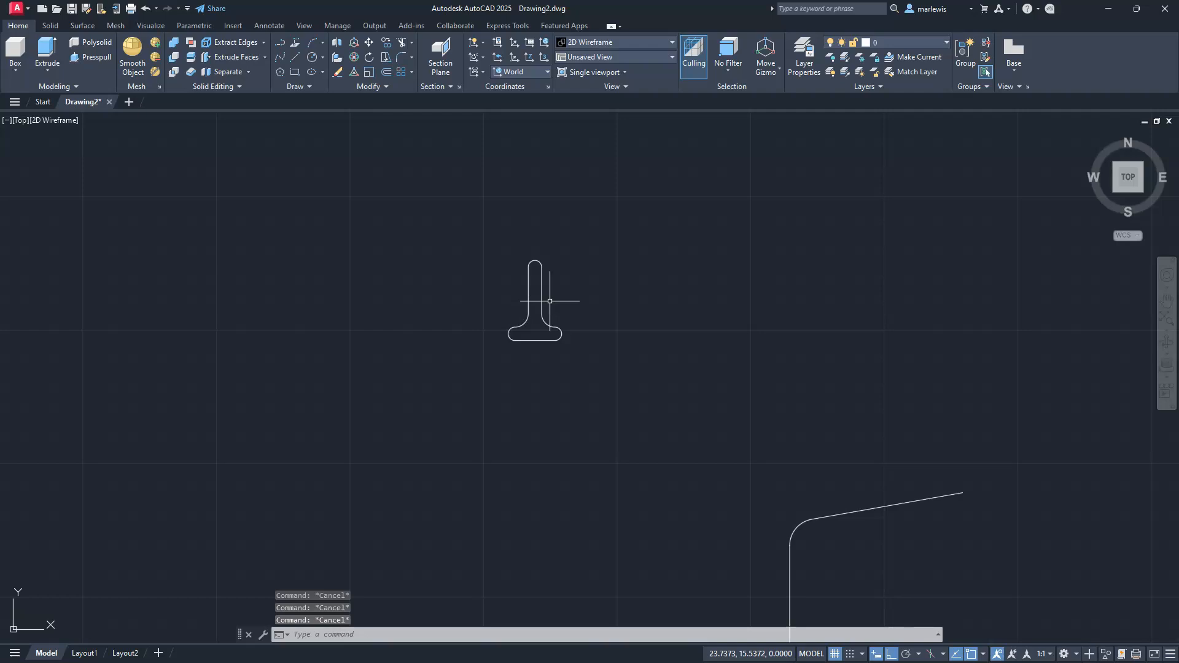
{"action": "type", "text": "co"}
{"action": "key", "text": "Return"}
{"action": "left_click", "coordinate": [474, 393]}
{"action": "left_click", "coordinate": [623, 189]}
{"action": "key", "text": "Return"}
{"action": "left_click", "coordinate": [546, 219]}
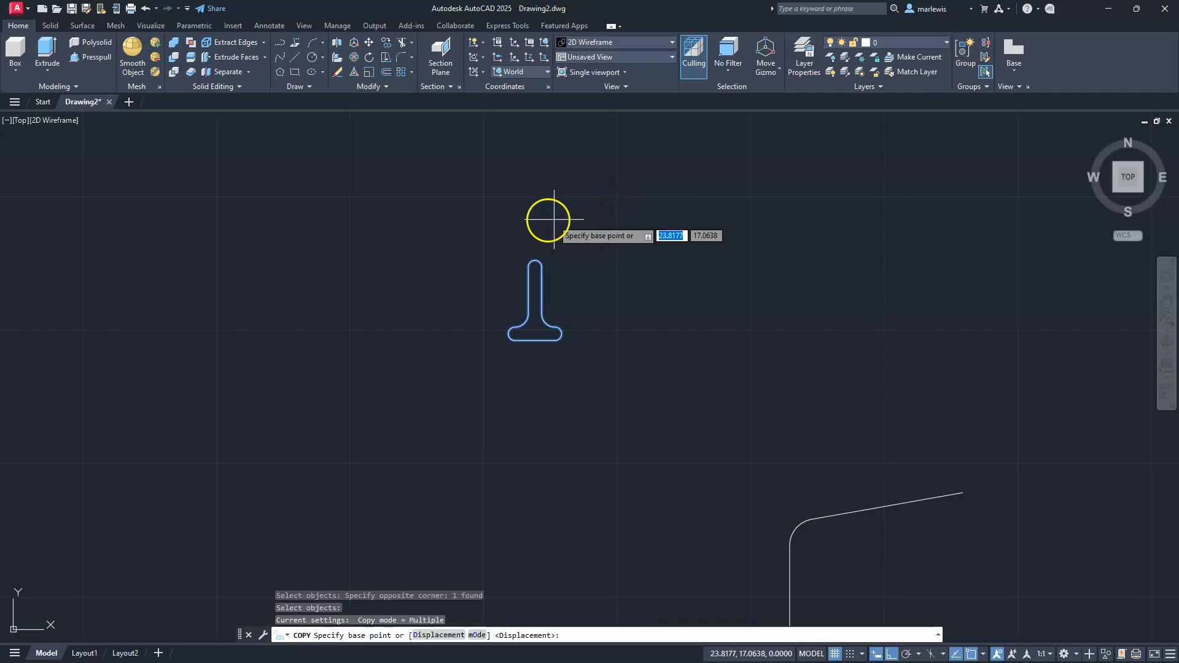
{"action": "left_click", "coordinate": [630, 209]}
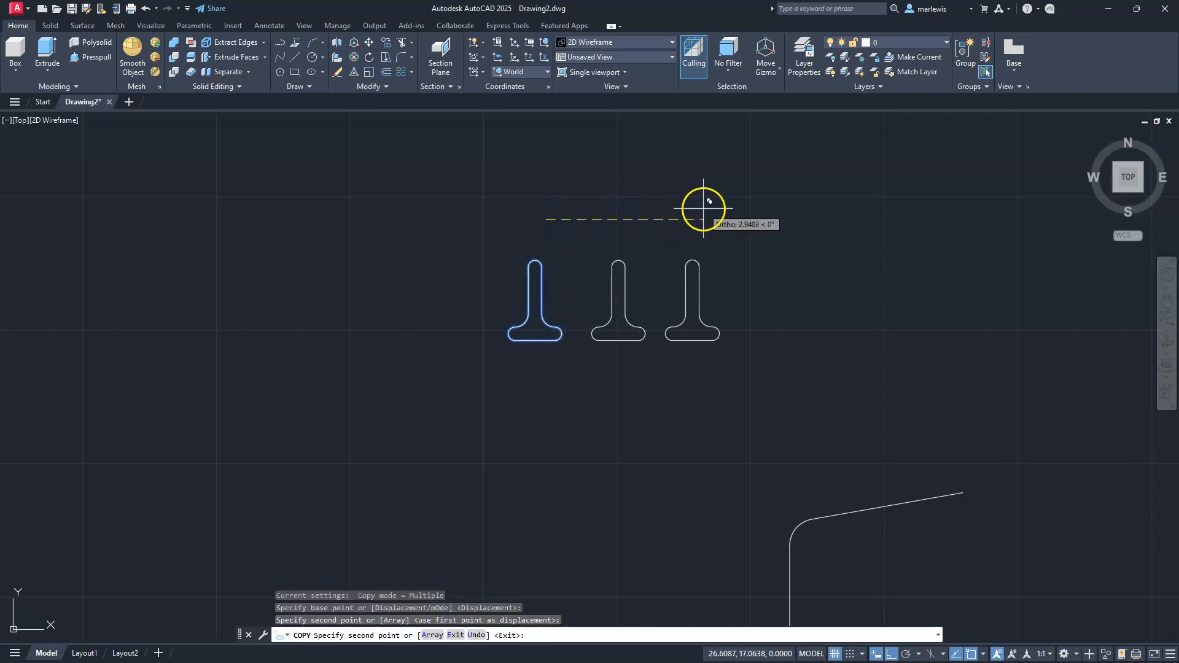
{"action": "left_click", "coordinate": [703, 209]}
{"action": "left_click", "coordinate": [772, 210]}
{"action": "key", "text": "Escape"}
{"action": "key", "text": "Escape"}
{"action": "key", "text": "Escape"}
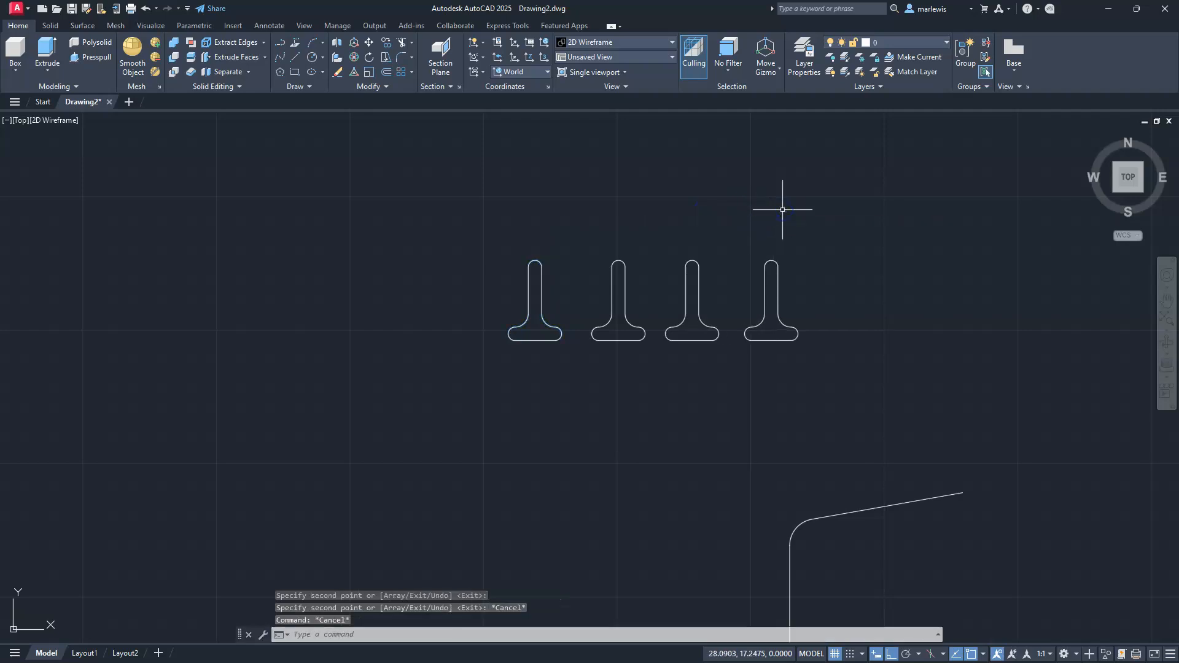
- Stretch the upper stem ends of the three copied profiles downward by 0.25
{"action": "scroll", "coordinate": [577, 281], "scroll_direction": "up", "scroll_amount": 3}
{"action": "mouse_move", "coordinate": [771, 259]}
{"action": "middle_mouse_down"}
{"action": "mouse_move", "coordinate": [581, 289]}
{"action": "mouse_move", "coordinate": [589, 282]}
{"action": "middle_mouse_up"}
{"action": "scroll", "coordinate": [588, 282], "scroll_direction": "down", "scroll_amount": 2}
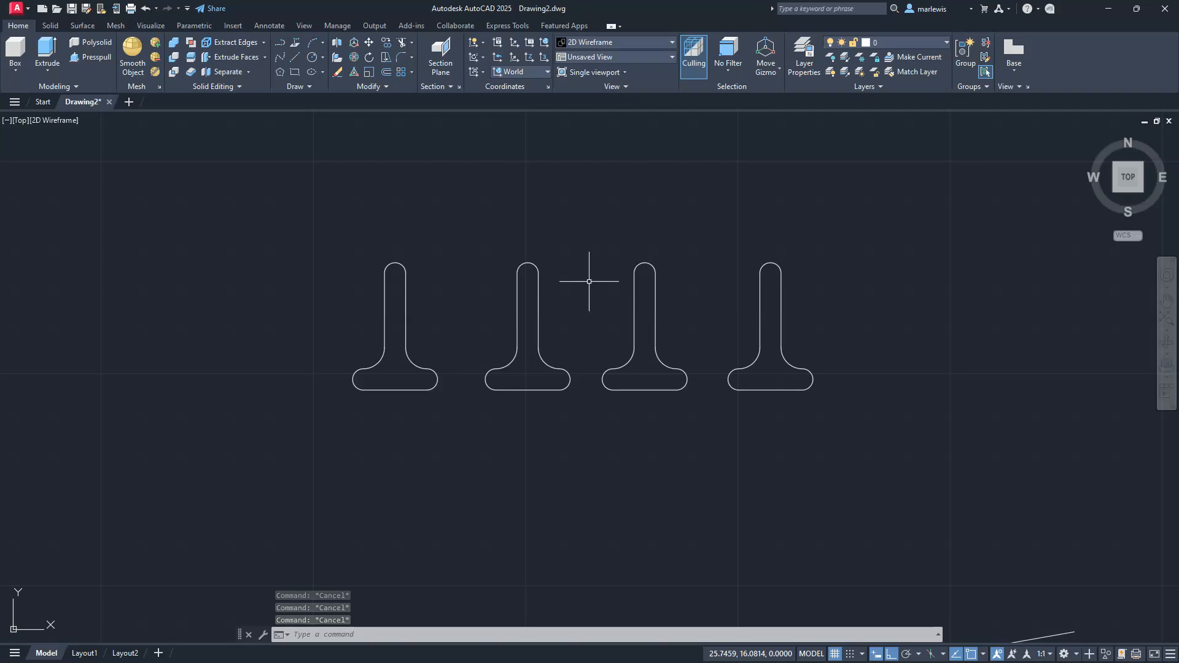
{"action": "key", "text": "Return"}
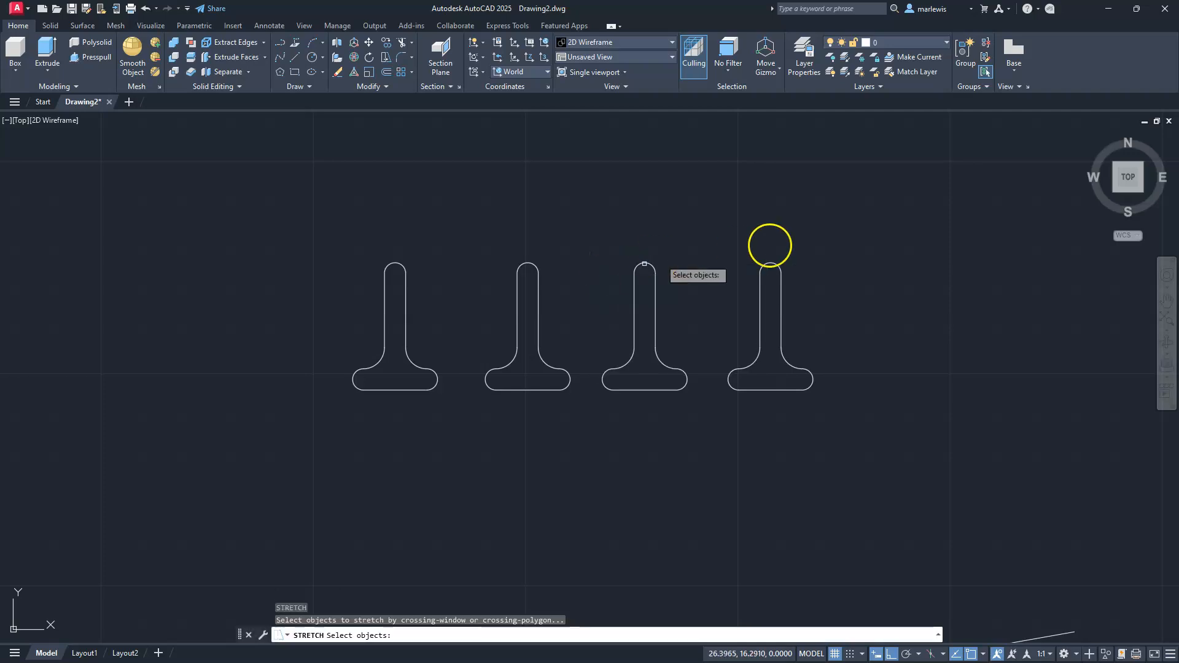
{"action": "left_click", "coordinate": [843, 206]}
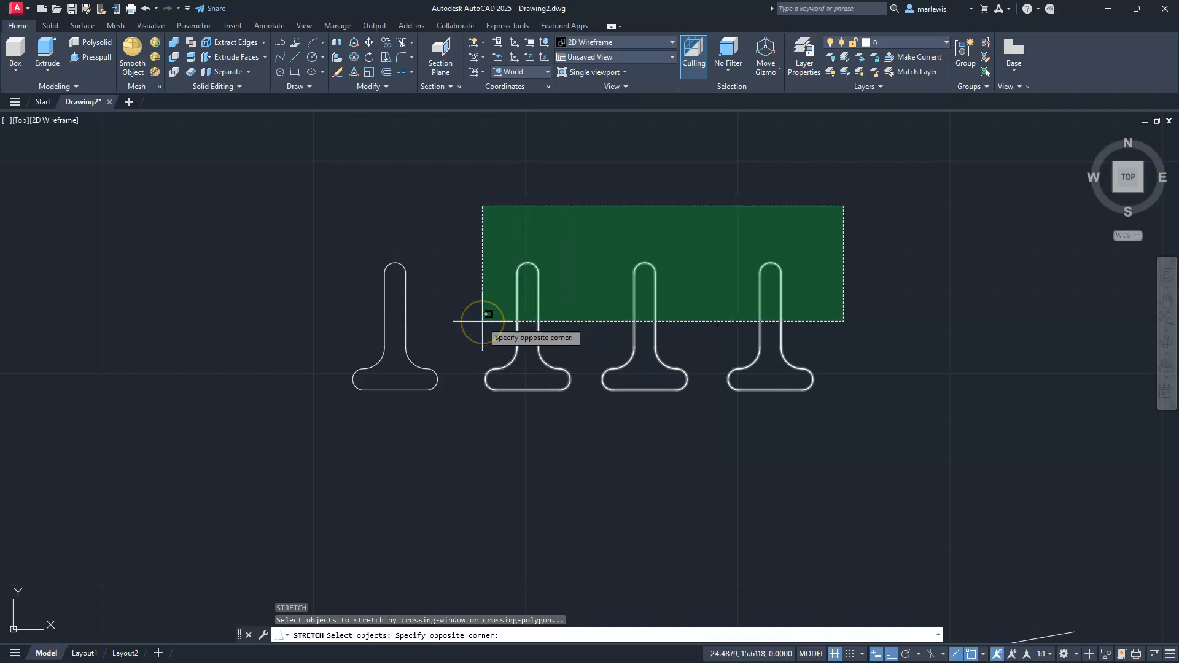
{"action": "left_click", "coordinate": [482, 321]}
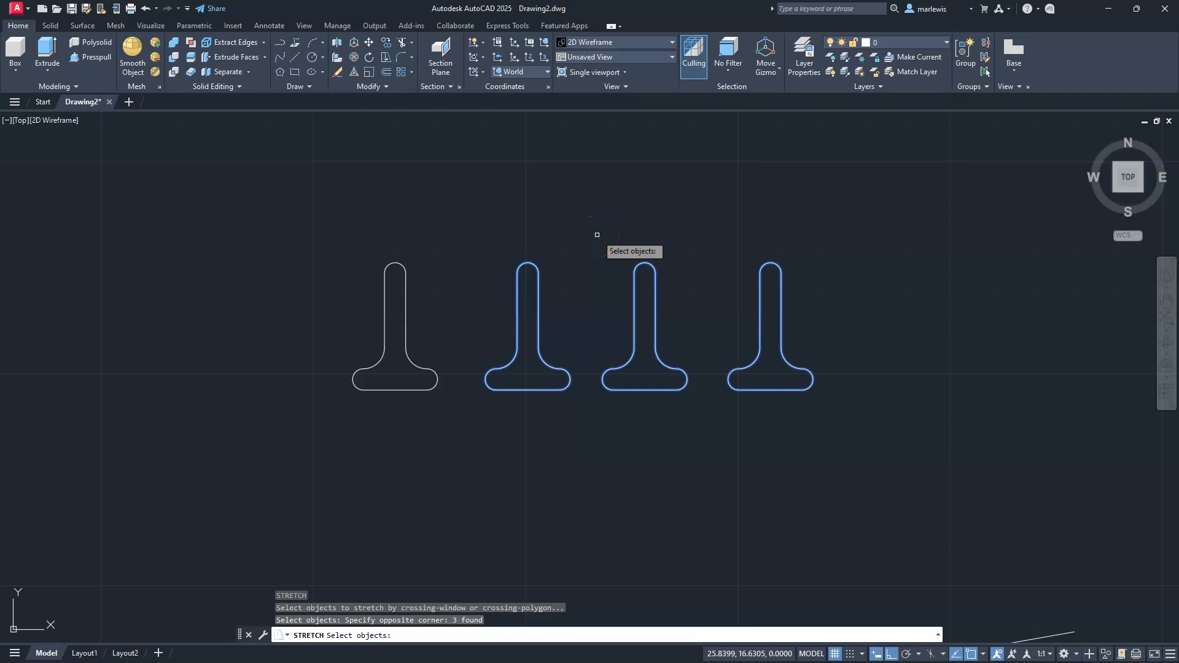
{"action": "key", "text": "Return"}
{"action": "left_click", "coordinate": [609, 184]}
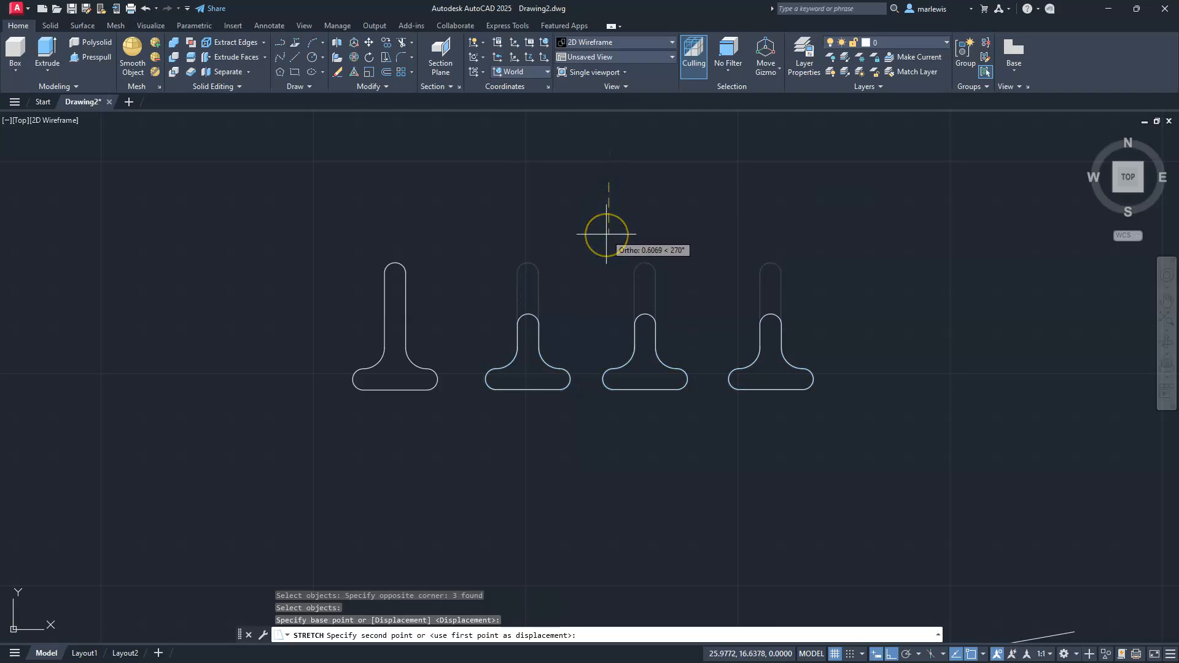
{"action": "type", "text": ".25"}
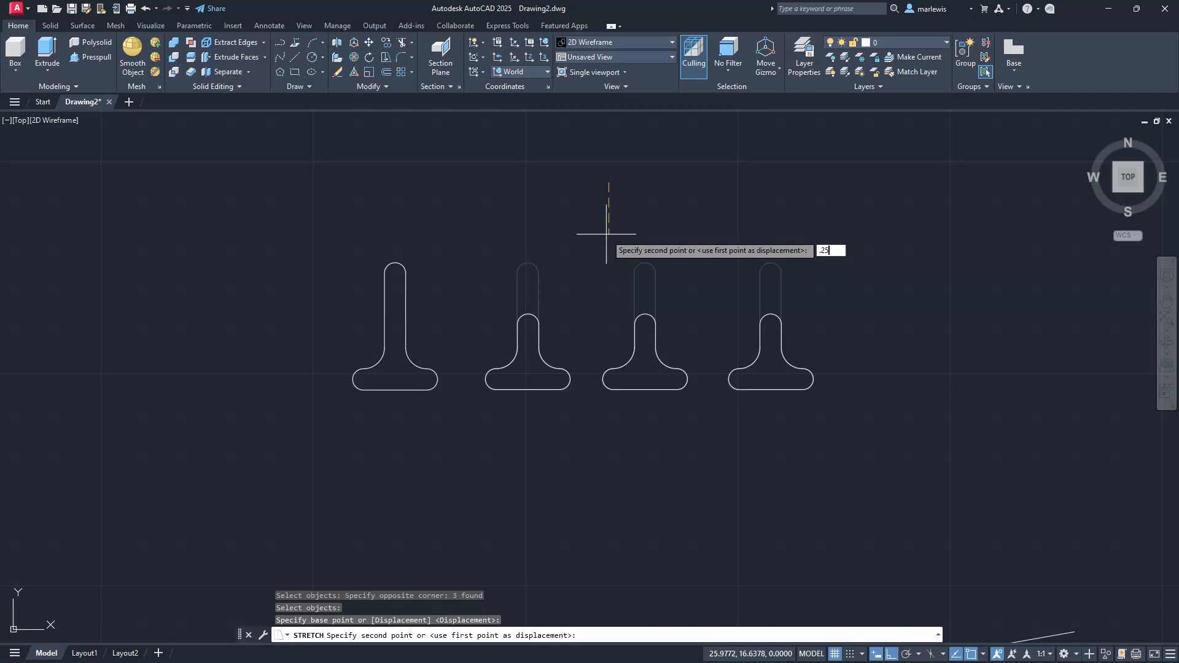
{"action": "key", "text": "Return"}
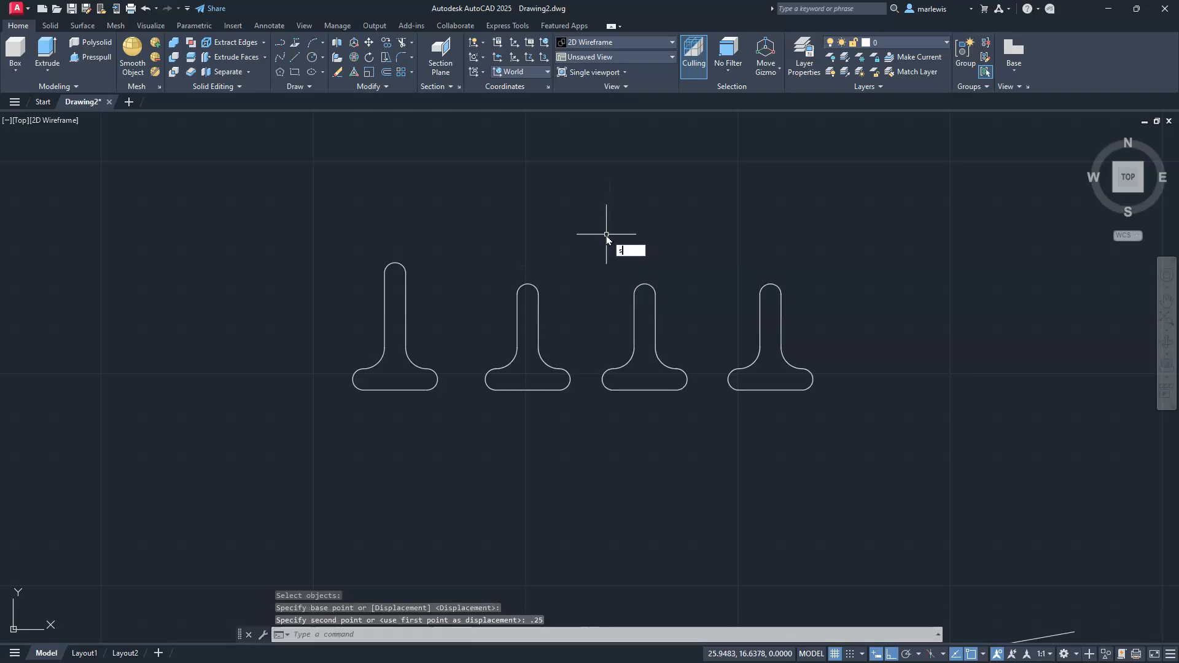
- Stretch the upper stem ends of the two rightmost profiles downward by another 0.25
{"action": "type", "text": "s"}
{"action": "key", "text": "Return"}
{"action": "left_click", "coordinate": [826, 247]}
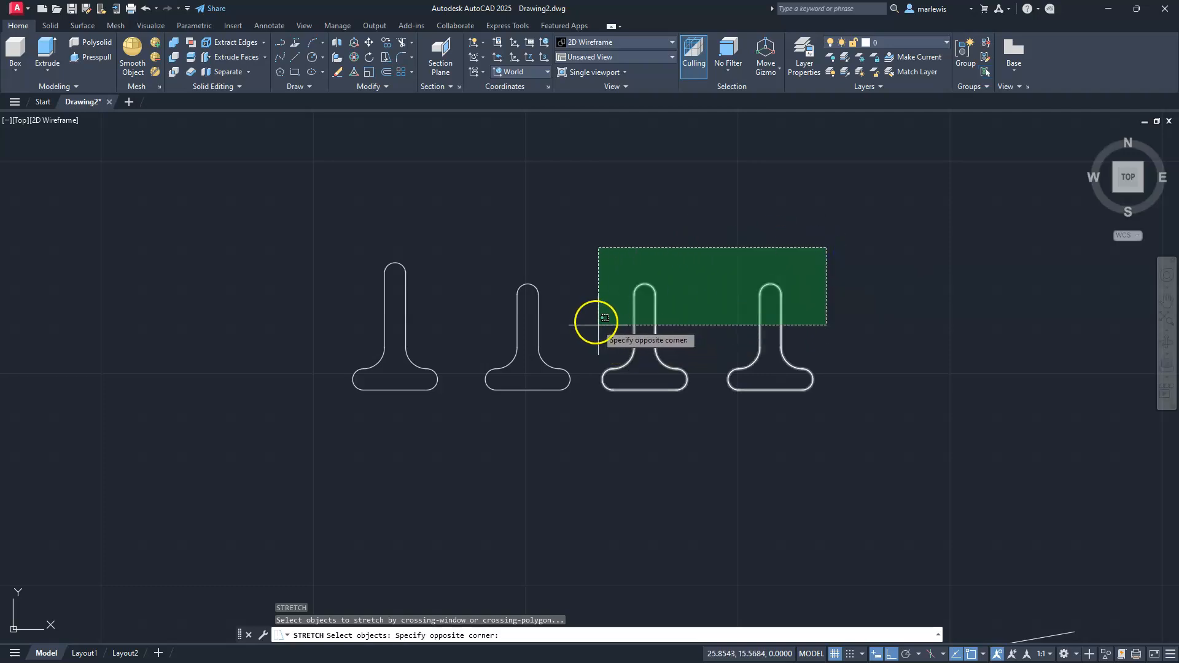
{"action": "left_click", "coordinate": [595, 314]}
{"action": "key", "text": "Return"}
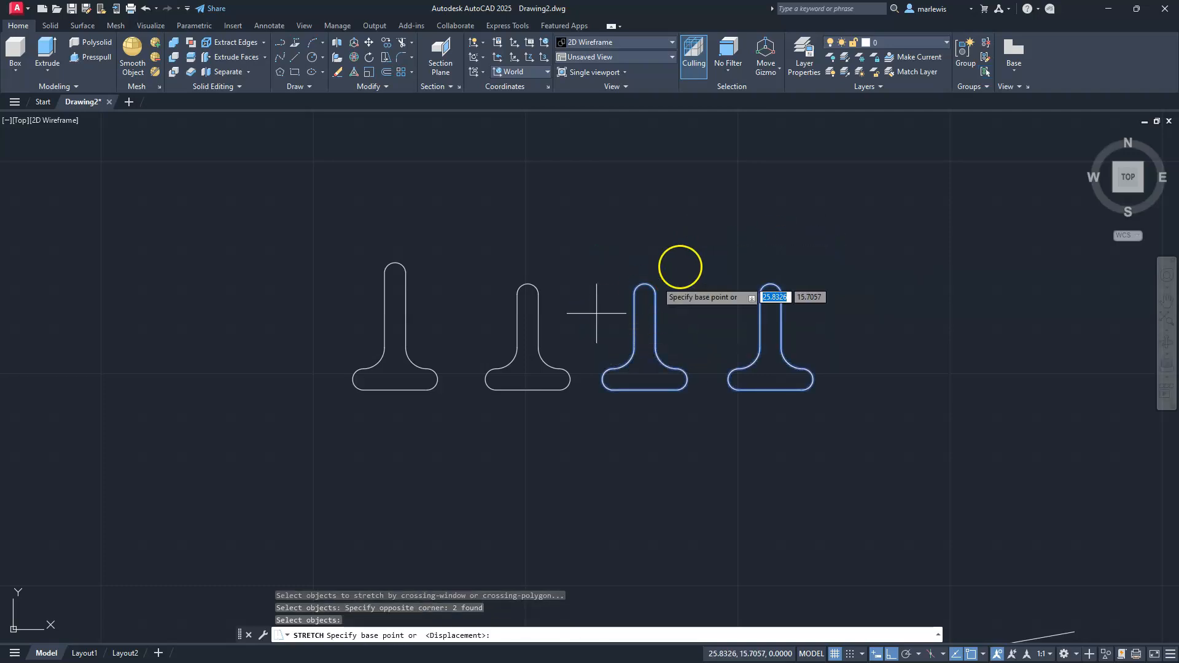
{"action": "left_click", "coordinate": [691, 234]}
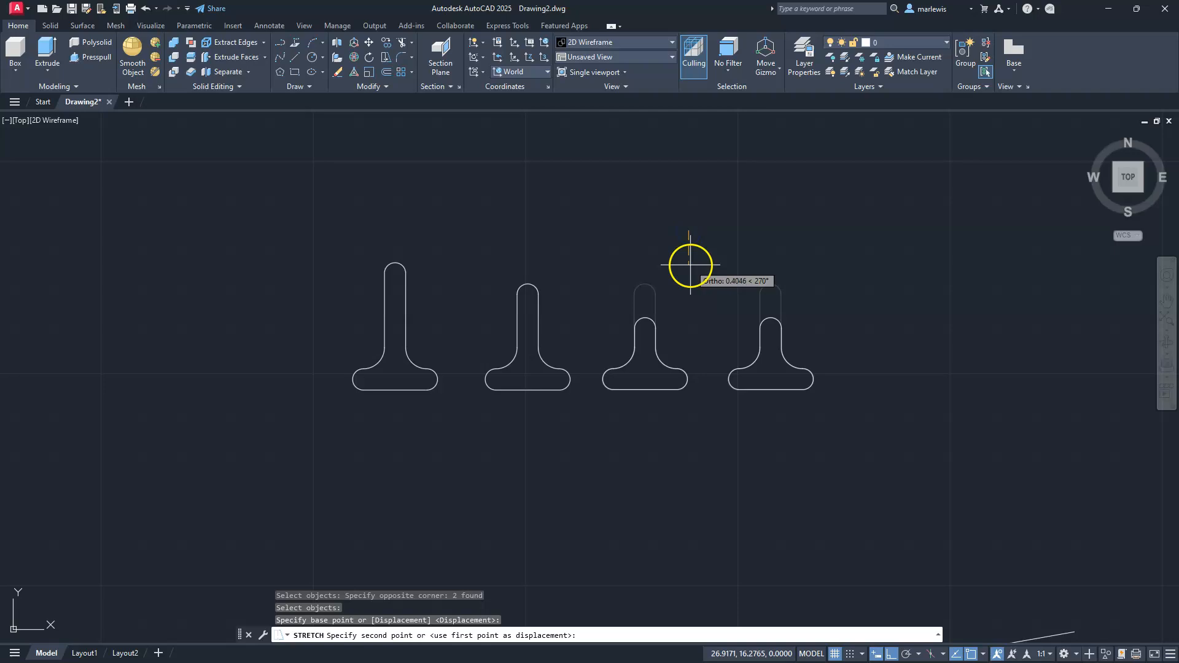
{"action": "type", "text": ".2"}
{"action": "key", "text": "Return"}
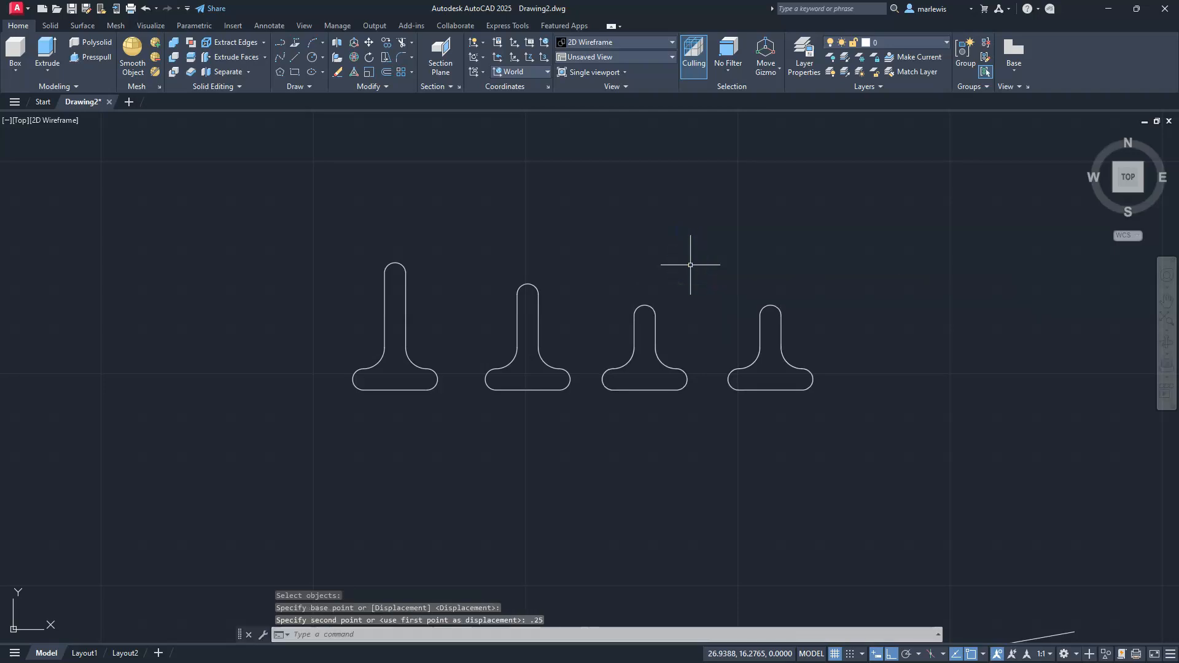
{"action": "key", "text": "Escape"}
{"action": "key", "text": "Escape"}
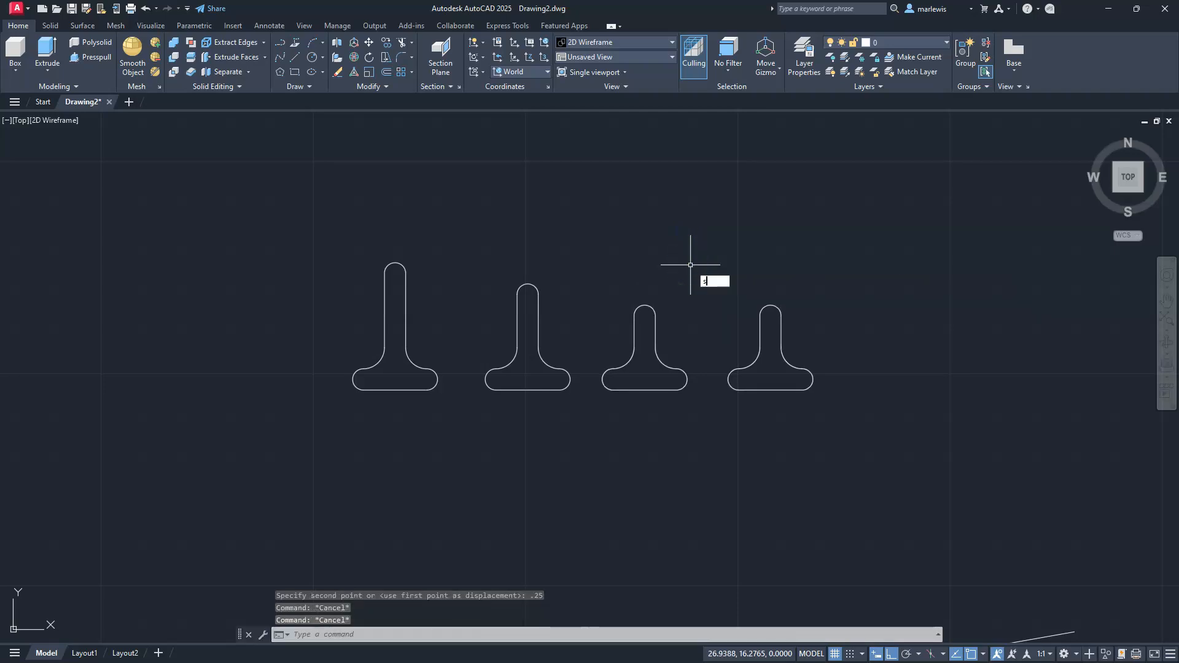
- Stretch the upper stem end of the rightmost T-shaped profile downward by another 0.25
{"action": "key", "text": "Return"}
{"action": "left_click", "coordinate": [803, 266]}
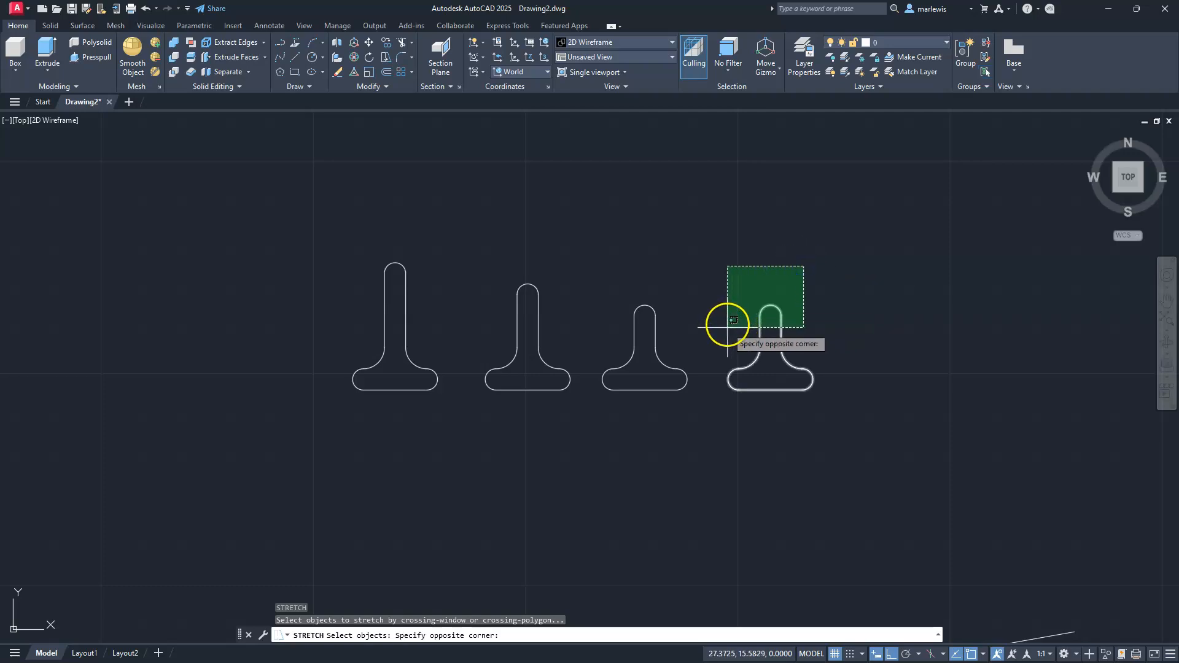
{"action": "left_click", "coordinate": [728, 327]}
{"action": "right_click", "coordinate": [715, 263]}
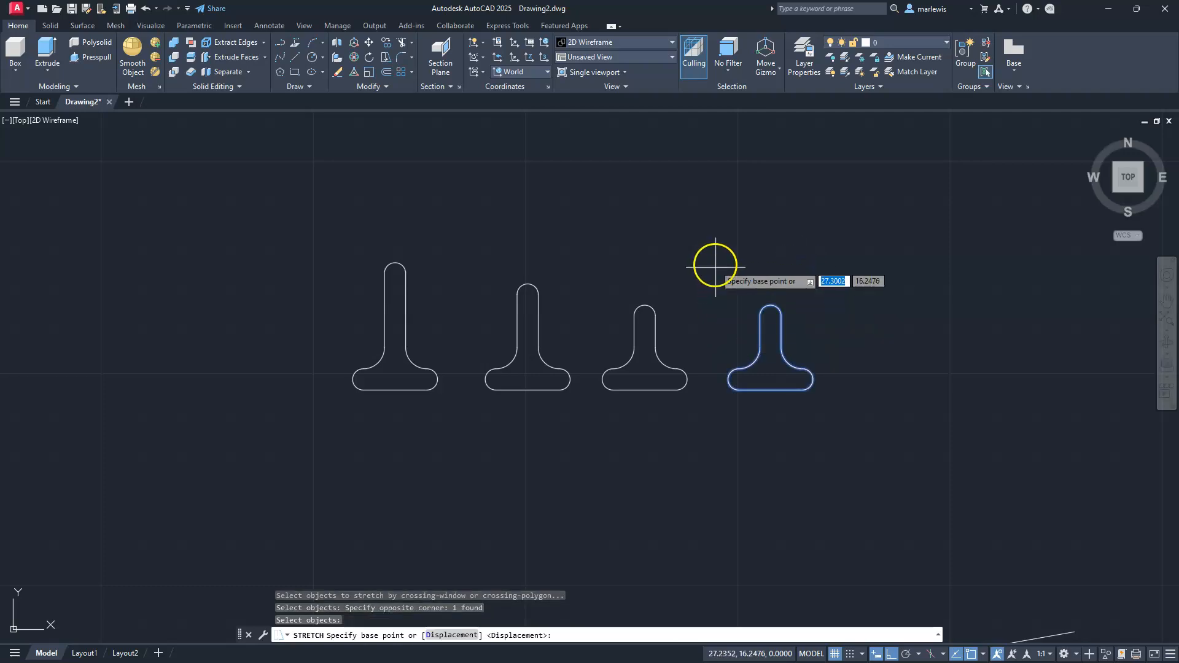
{"action": "left_click", "coordinate": [716, 263]}
{"action": "type", "text": ".25"}
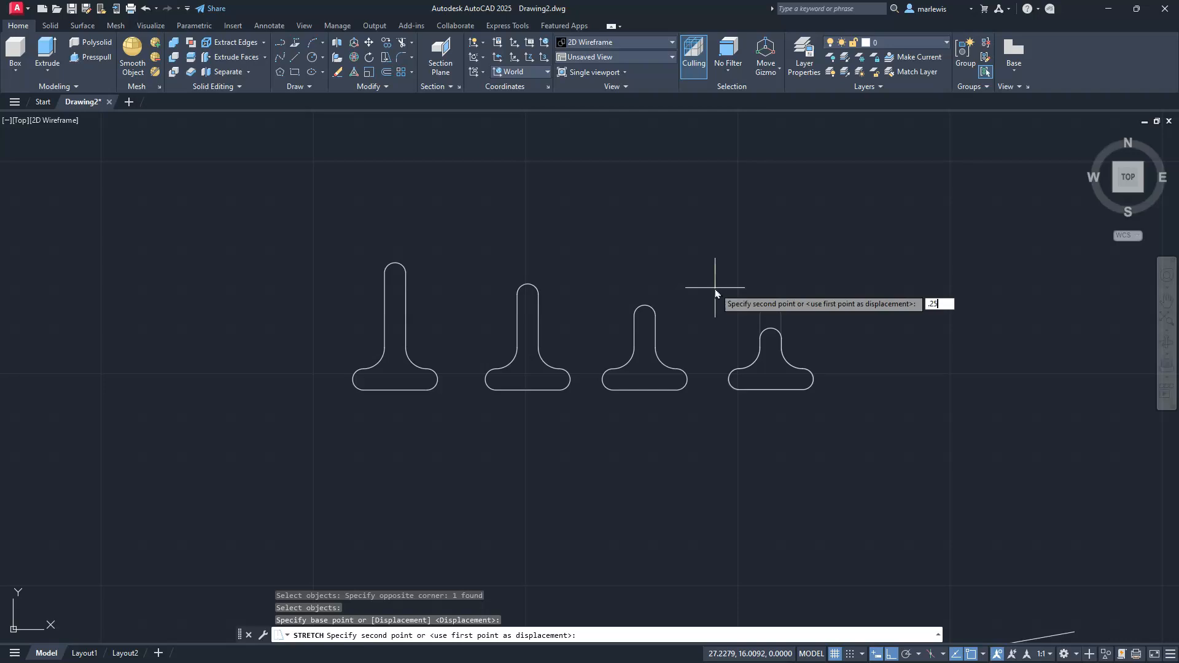
{"action": "key", "text": "Return"}
{"action": "key", "text": "Escape"}
{"action": "key", "text": "Escape"}
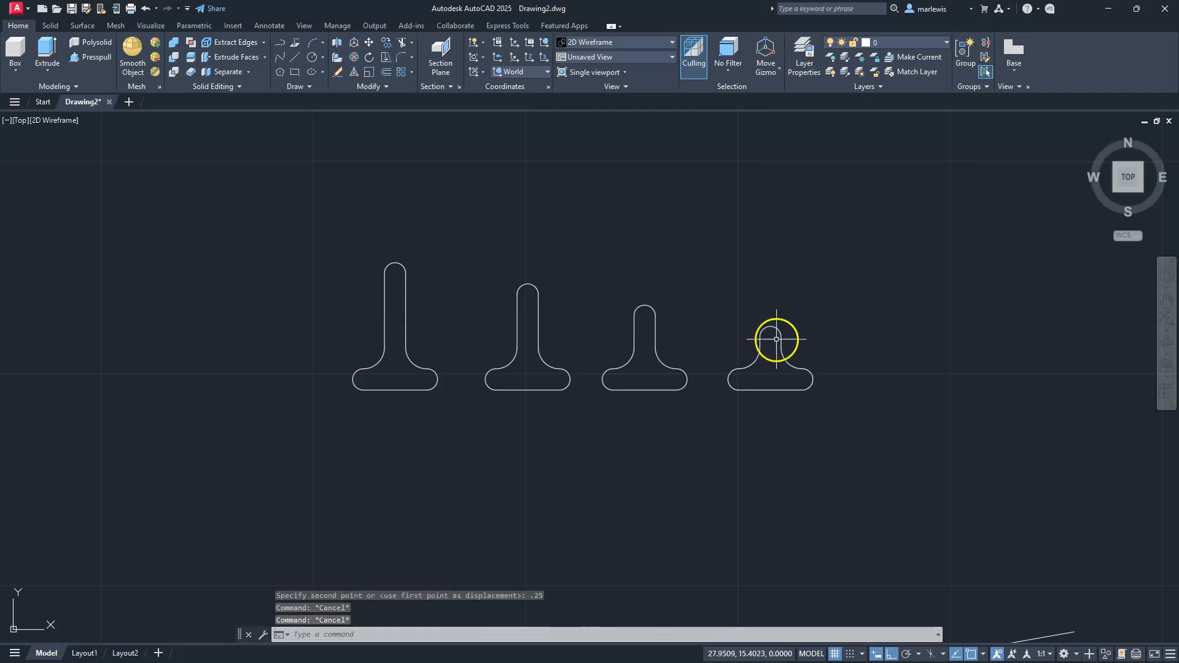
- Display the drawing in a southwest isometric view with the Wireframe visual style and the grid turned off
{"action": "scroll", "coordinate": [778, 334], "scroll_direction": "down", "scroll_amount": 2}
{"action": "middle_click_drag", "start_coordinate": [745, 385], "coordinate": [674, 259]}
{"action": "scroll", "coordinate": [674, 363], "scroll_direction": "down", "scroll_amount": 1}
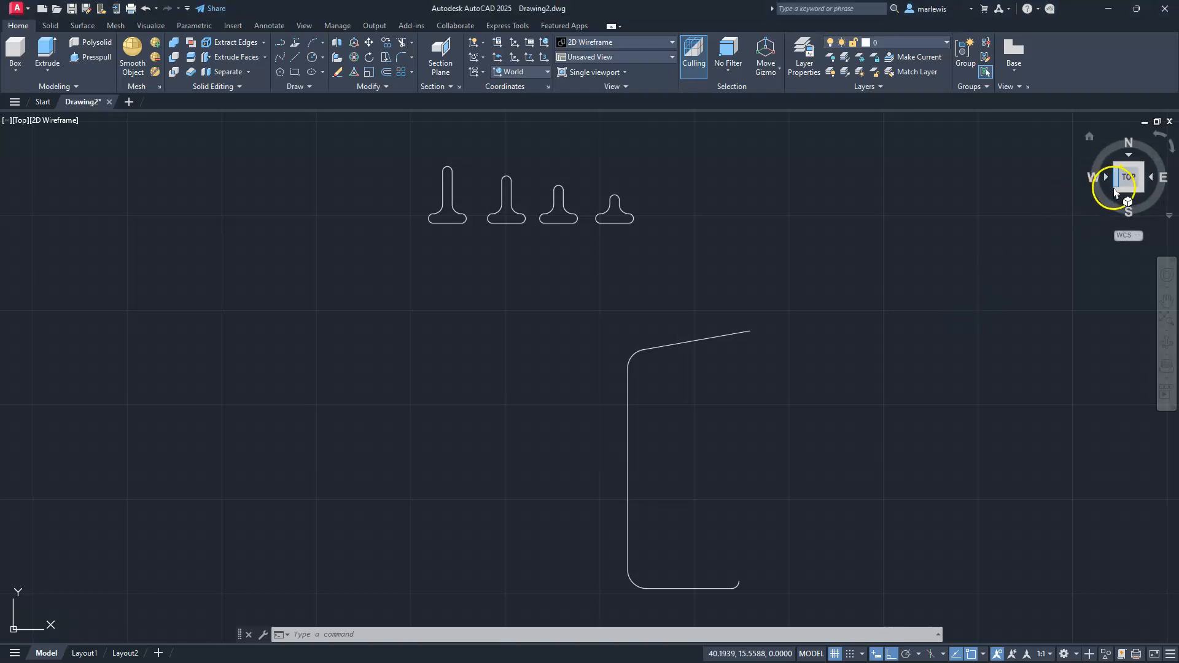
{"action": "left_click", "coordinate": [1116, 195]}
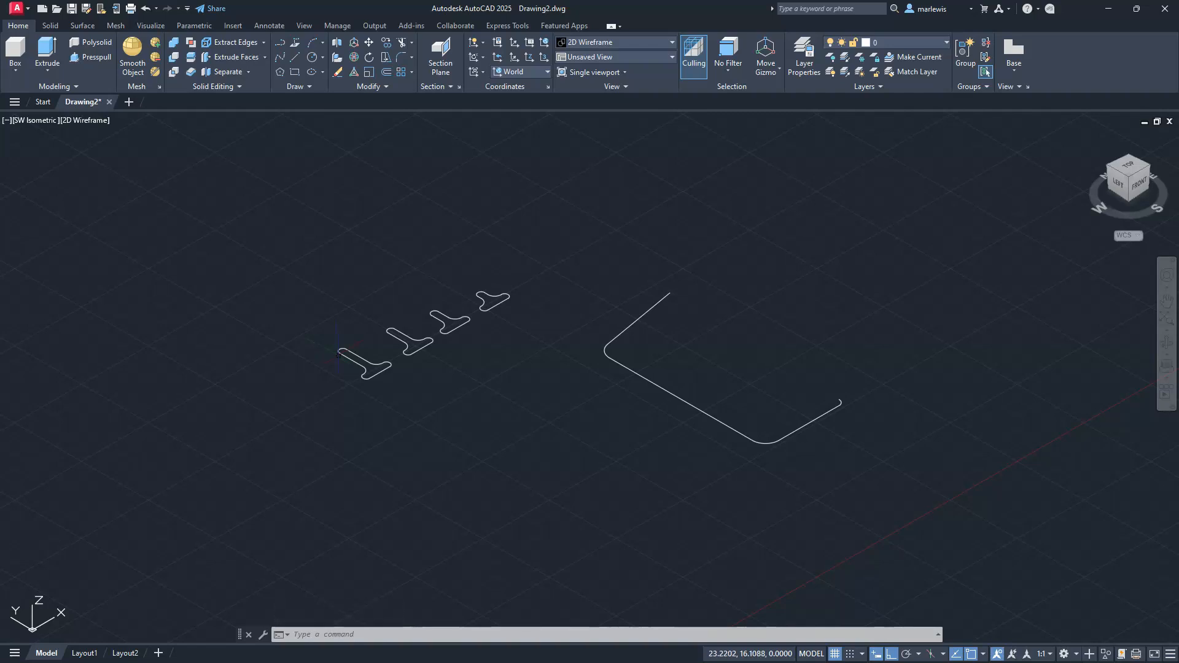
{"action": "left_click", "coordinate": [76, 124]}
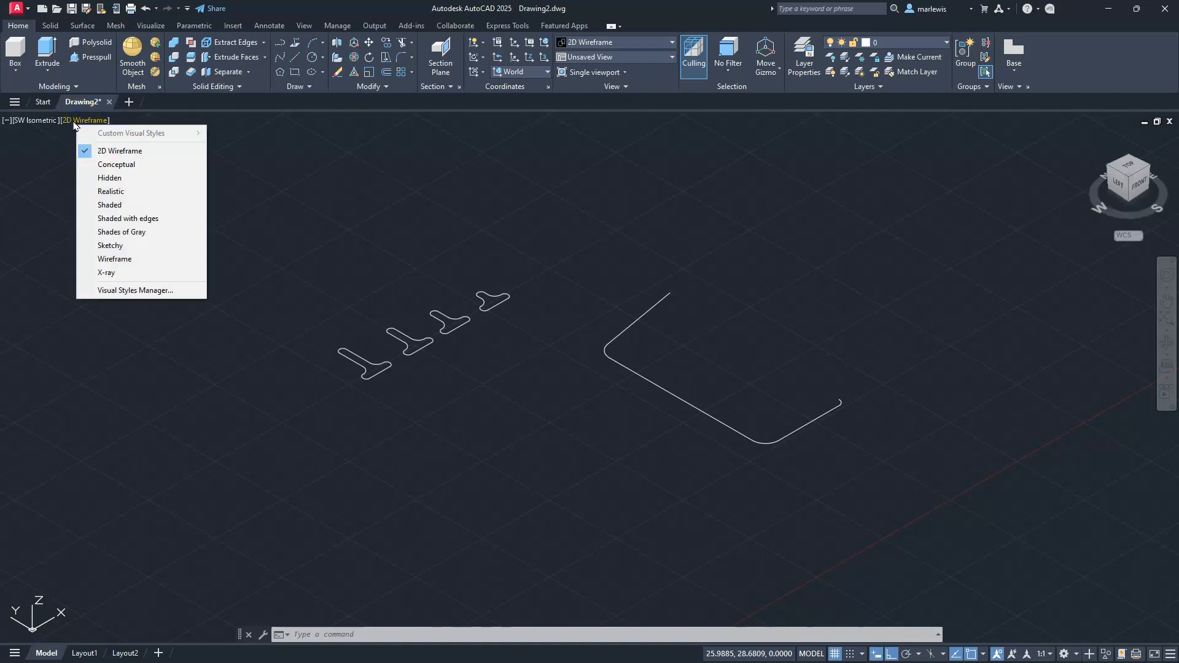
{"action": "left_click", "coordinate": [112, 260]}
{"action": "left_click", "coordinate": [707, 371]}
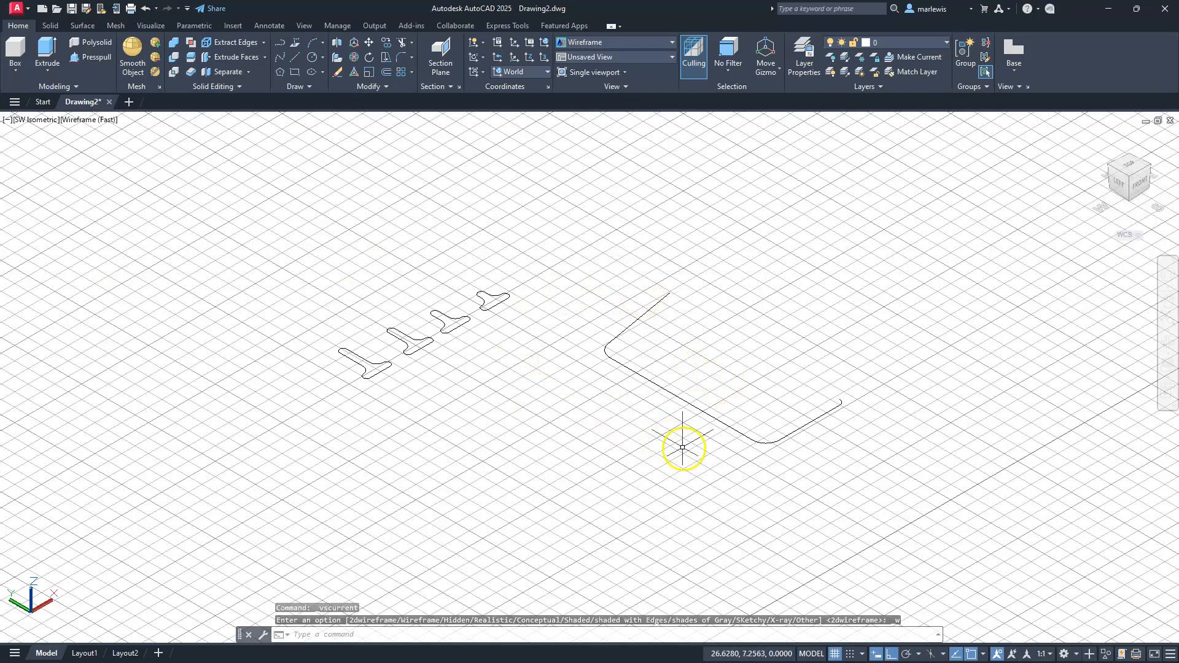
{"action": "left_click", "coordinate": [835, 655]}
- Move the tallest T-shaped profile by its base edge midpoint onto the midpoint of the path's long straight segment
{"action": "scroll", "coordinate": [589, 335], "scroll_direction": "up", "scroll_amount": 2}
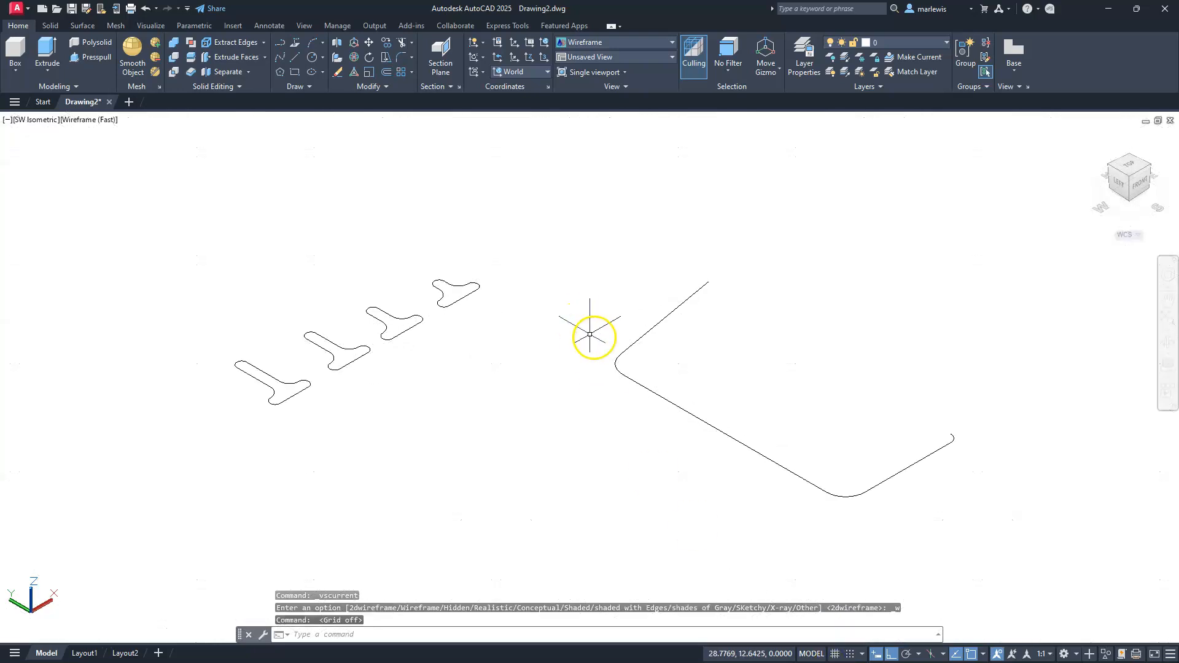
{"action": "middle_click_drag", "start_coordinate": [609, 350], "coordinate": [602, 281]}
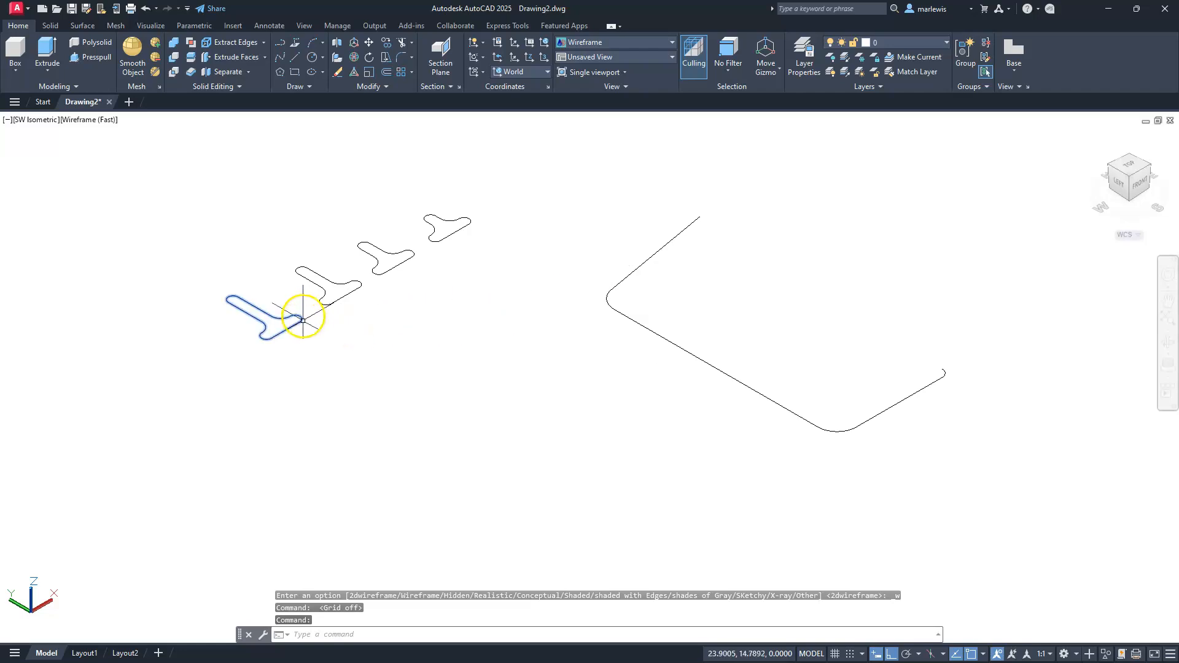
{"action": "left_click", "coordinate": [255, 311]}
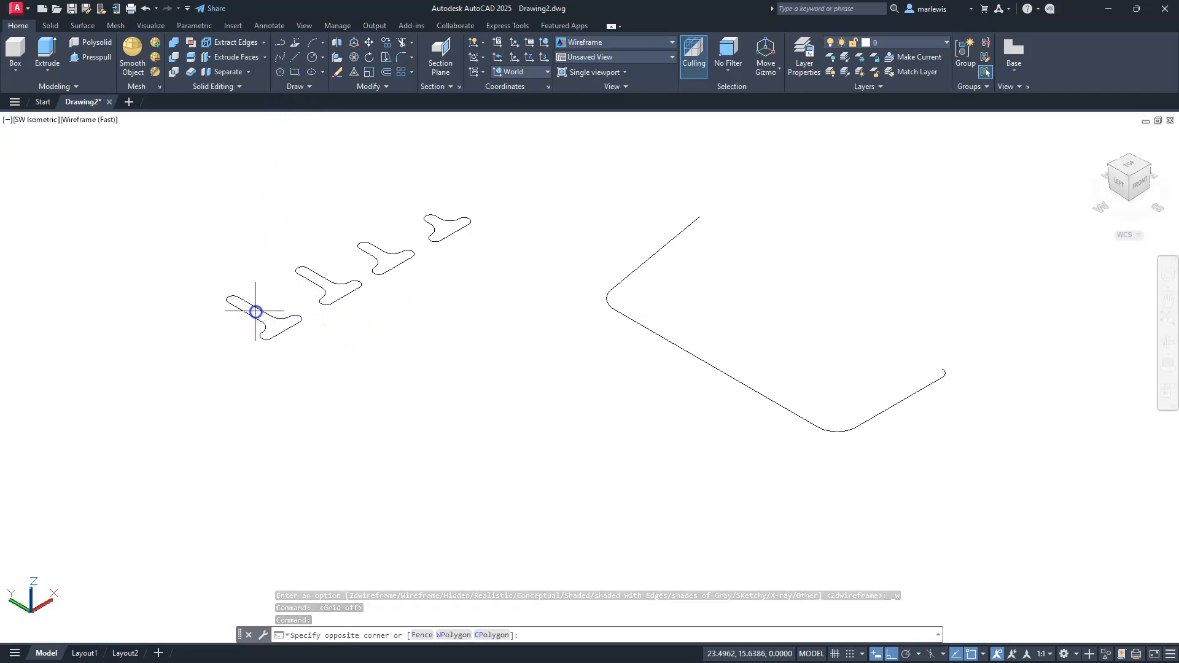
{"action": "left_click", "coordinate": [240, 335]}
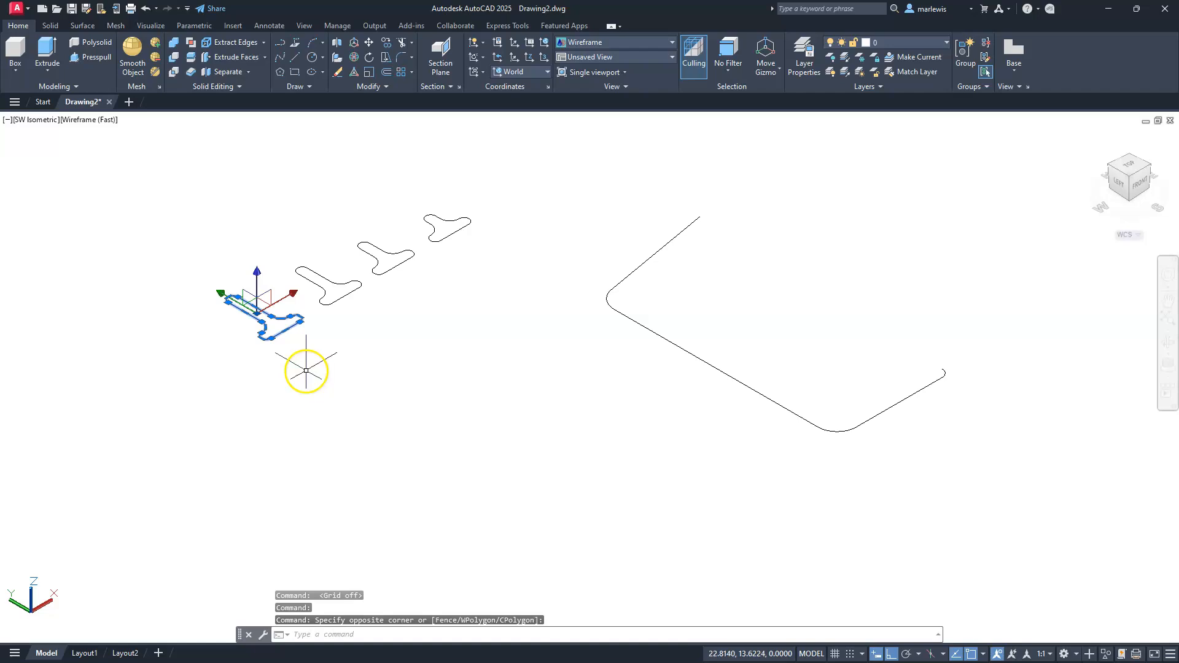
{"action": "type", "text": "m"}
{"action": "key", "text": "Return"}
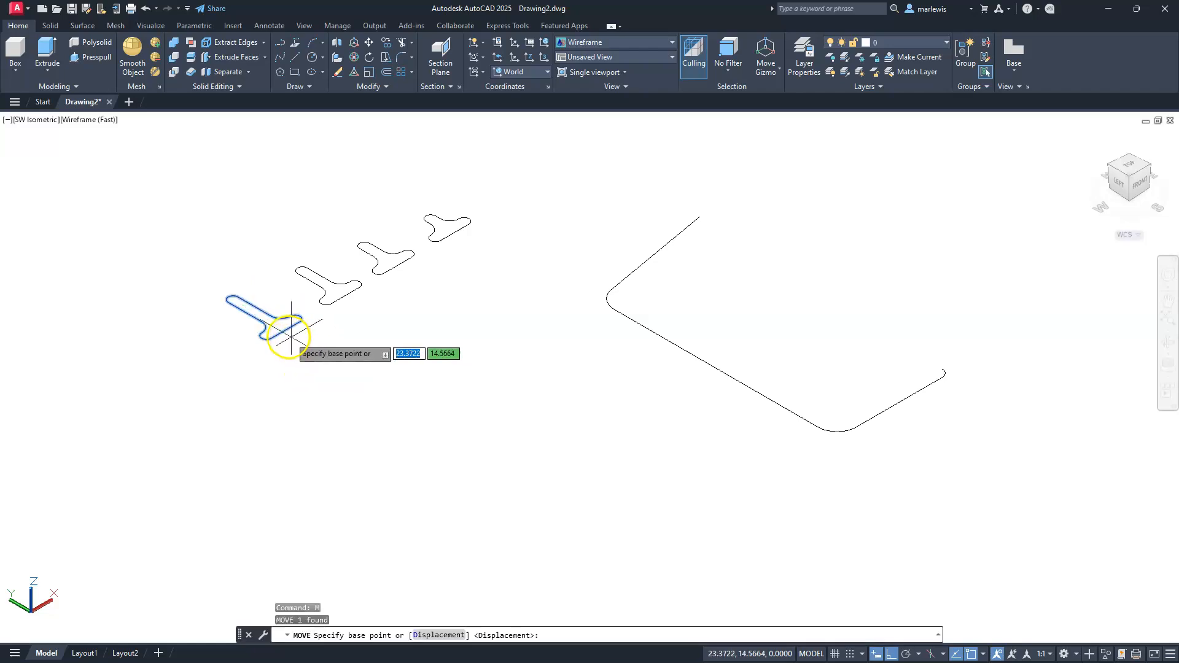
{"action": "left_click", "coordinate": [286, 330]}
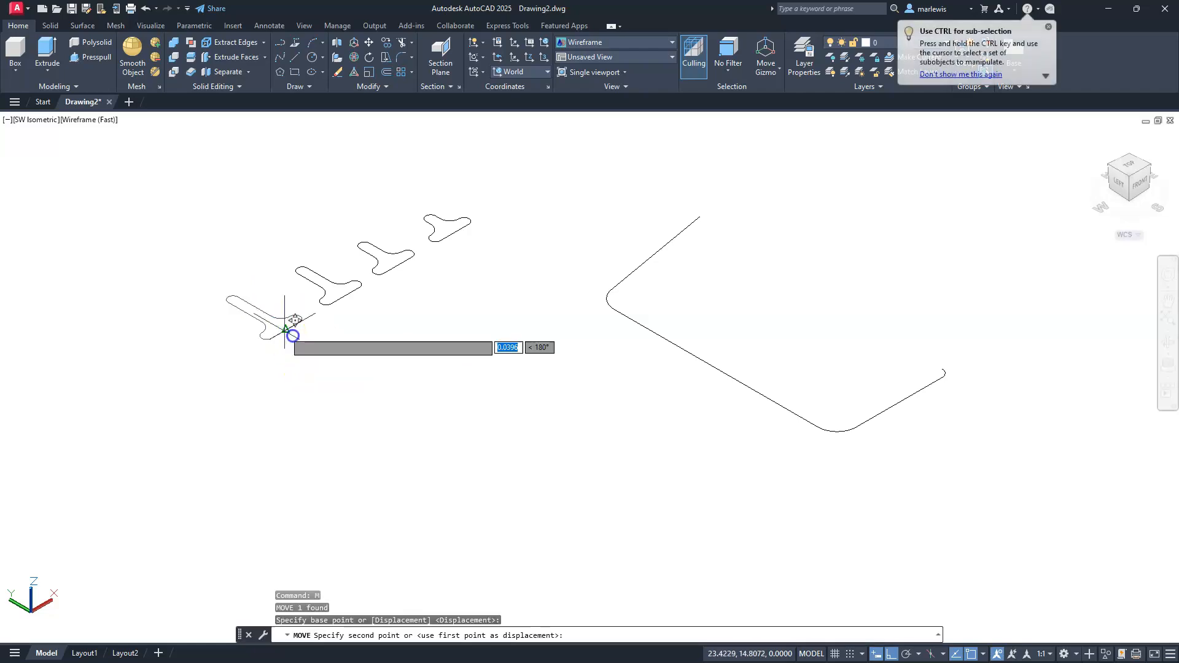
{"action": "left_click", "coordinate": [716, 369]}
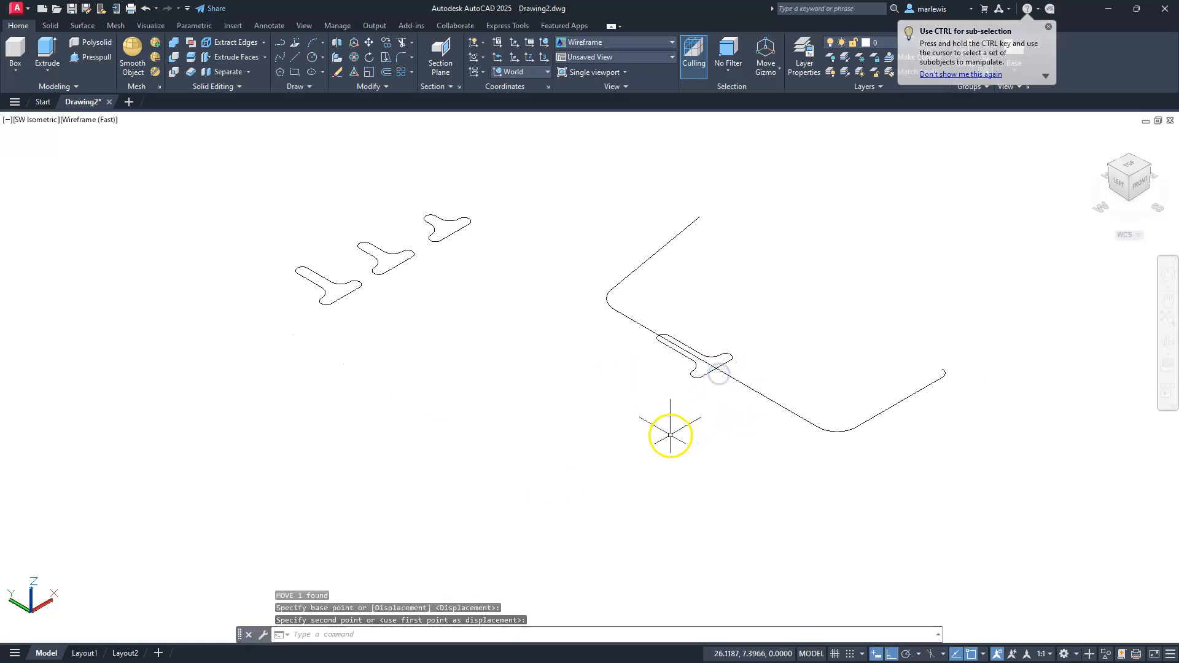
{"action": "key", "text": "Escape"}
- Rotate the moved profile 90 degrees about the Y axis and 90 degrees about the Z axis with the Rotate Gizmo
{"action": "scroll", "coordinate": [714, 369], "scroll_direction": "up", "scroll_amount": 5}
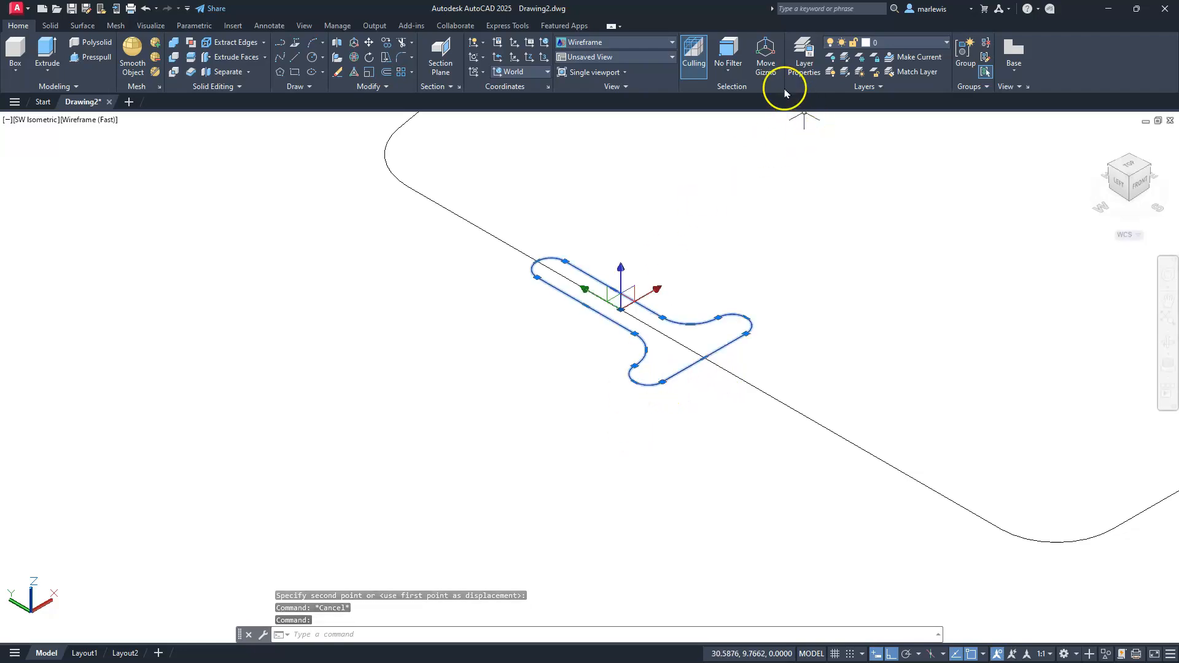
{"action": "left_click", "coordinate": [772, 74]}
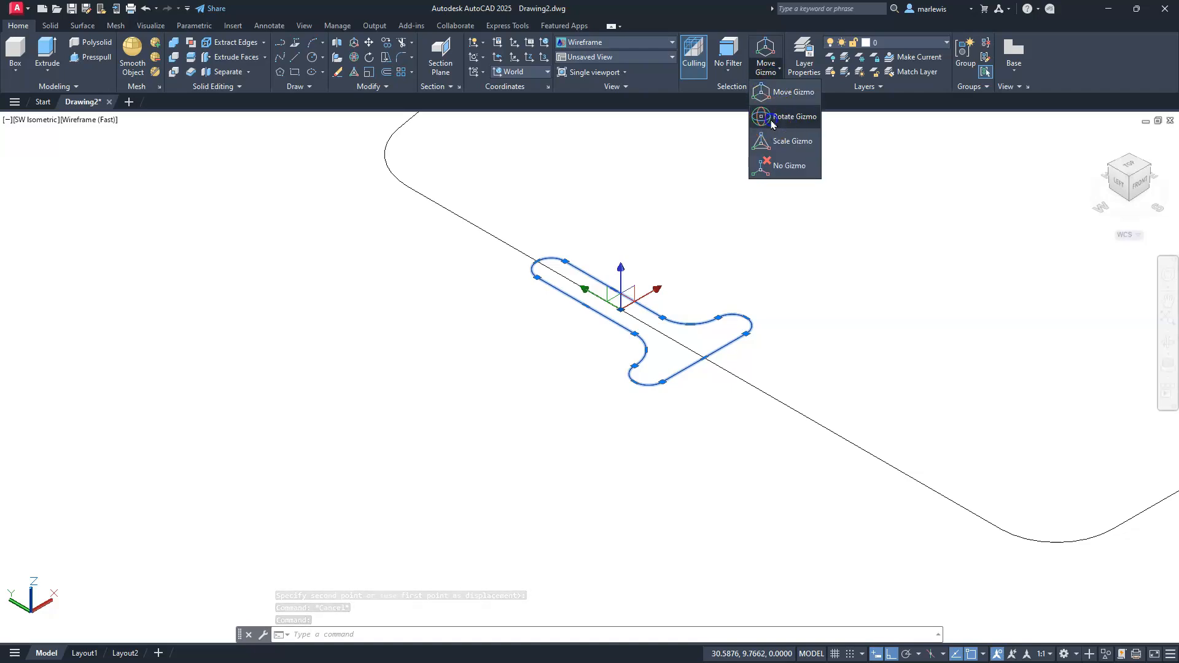
{"action": "left_click", "coordinate": [770, 119]}
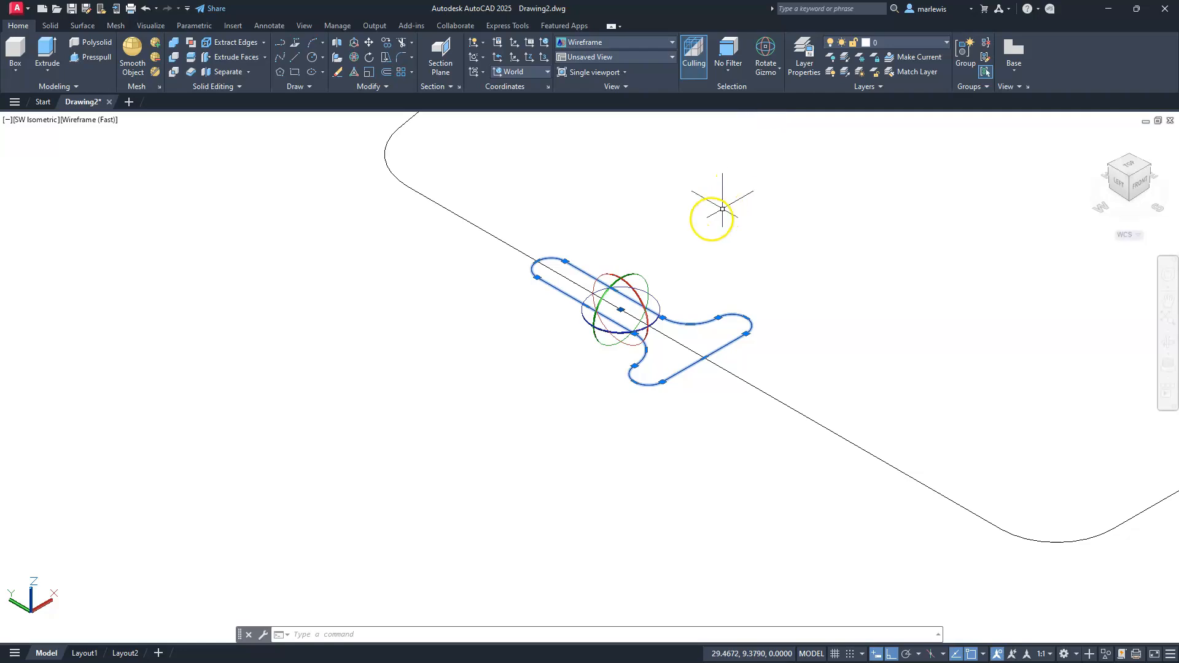
{"action": "left_click", "coordinate": [632, 265]}
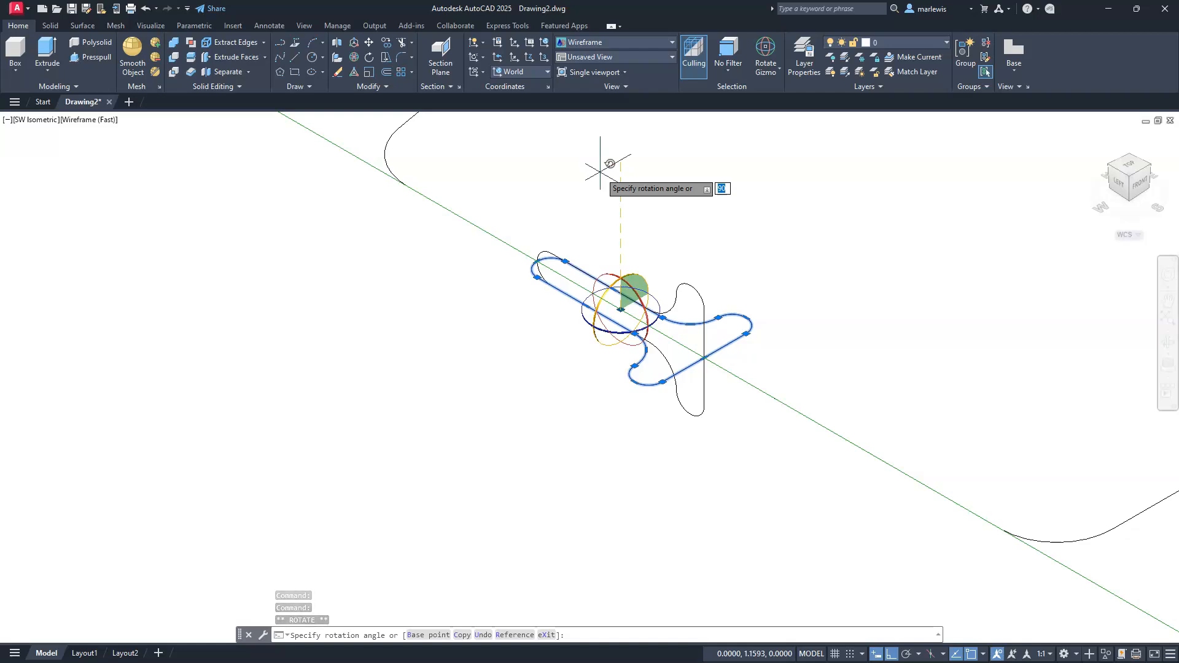
{"action": "key", "text": "Return"}
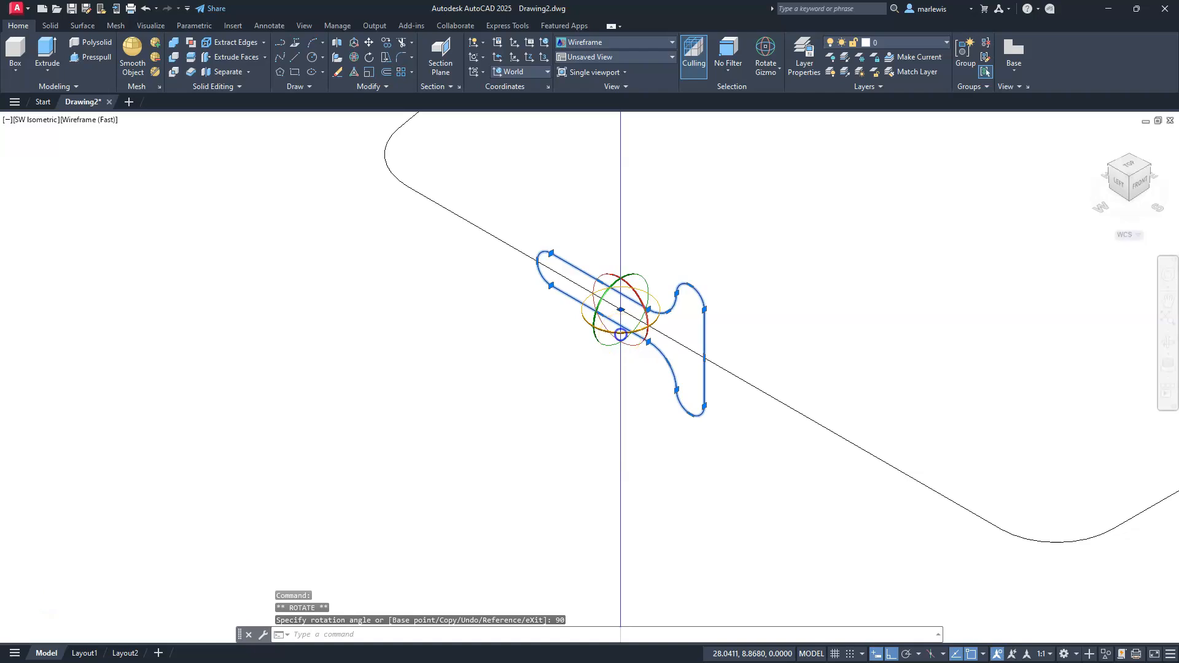
{"action": "left_click", "coordinate": [620, 335]}
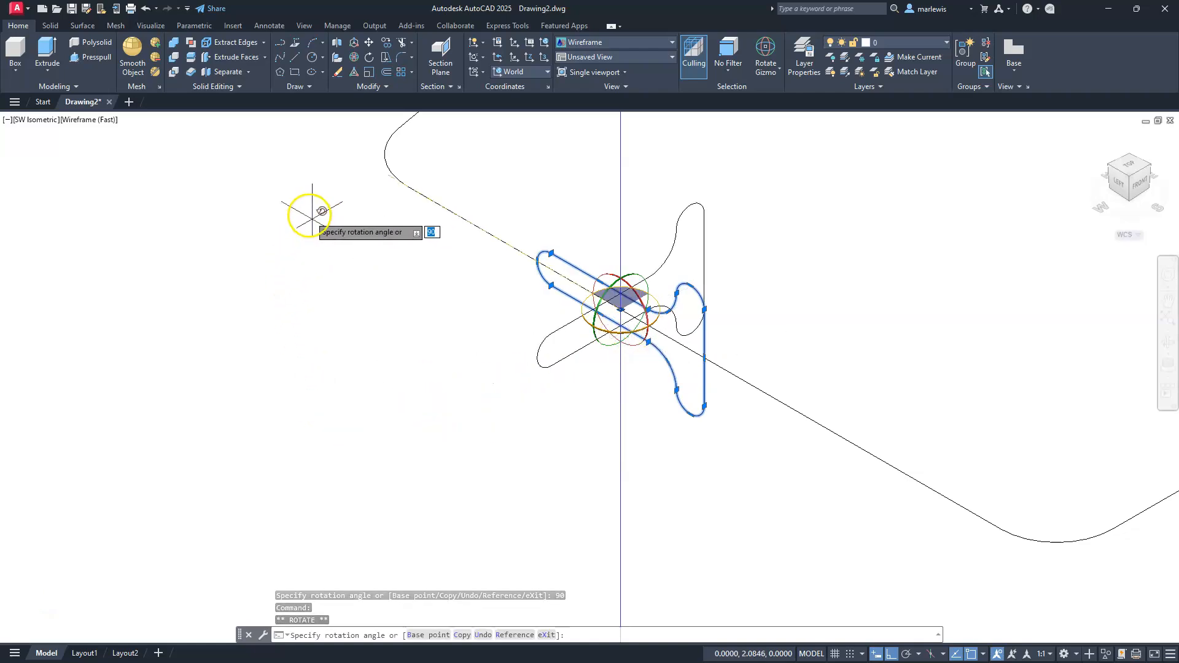
{"action": "left_click", "coordinate": [349, 192]}
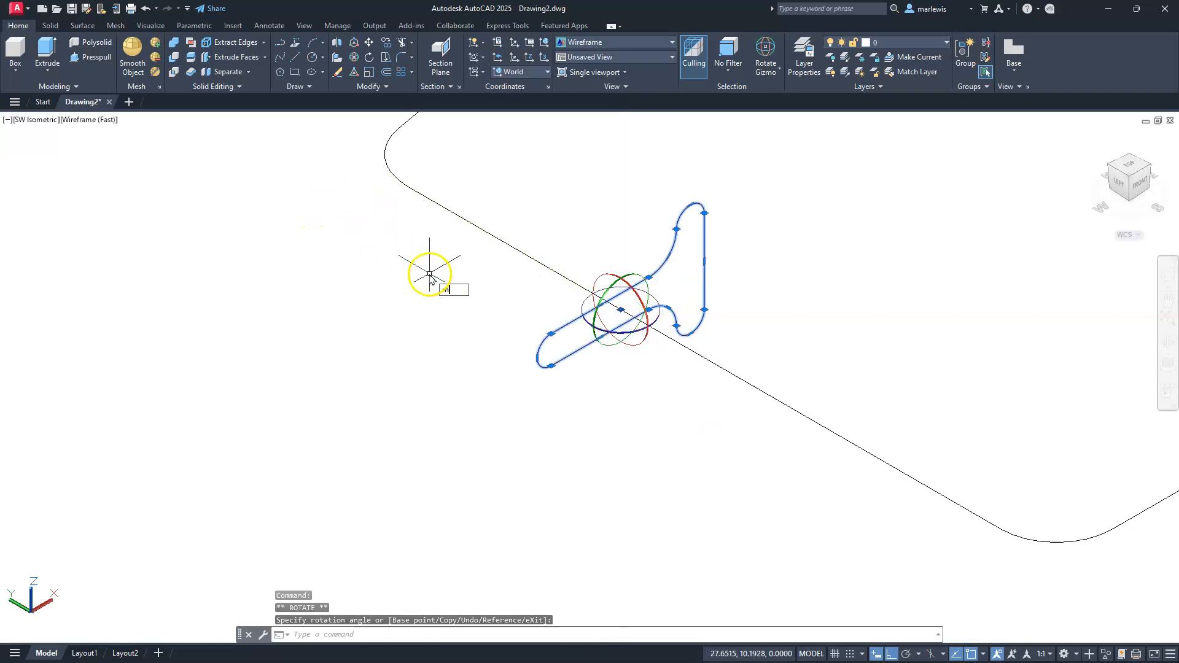
- Move the rotated profile by its base edge midpoint back onto the midpoint of the path's long straight segment
{"action": "key", "text": "Return"}
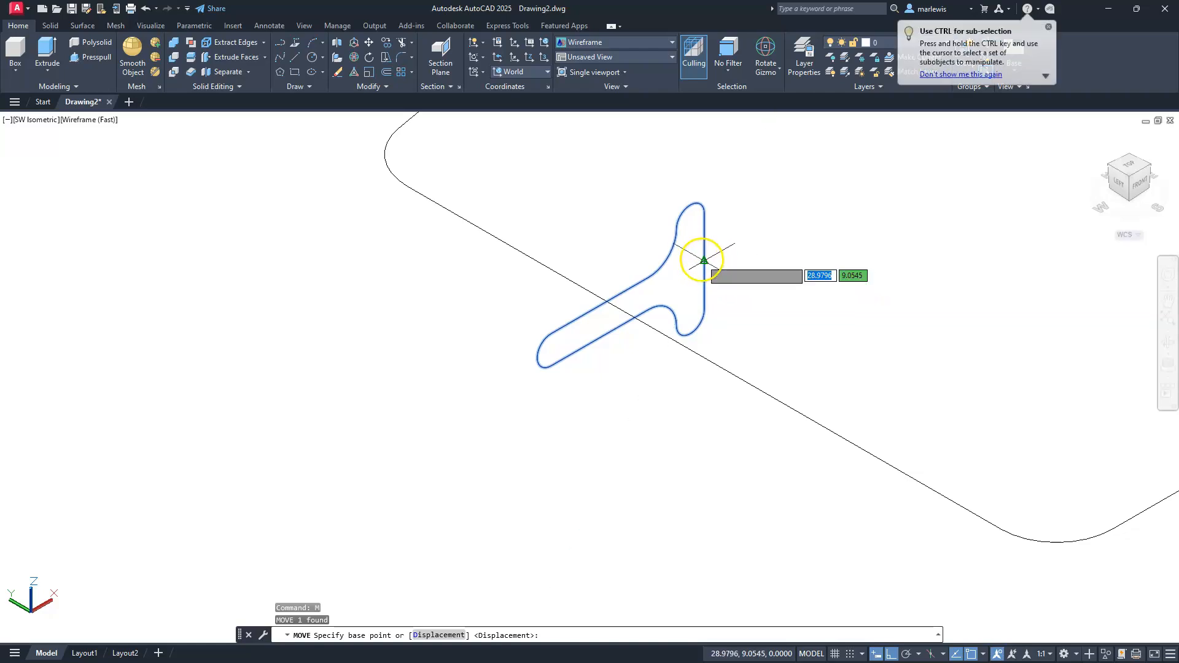
{"action": "left_click", "coordinate": [704, 261]}
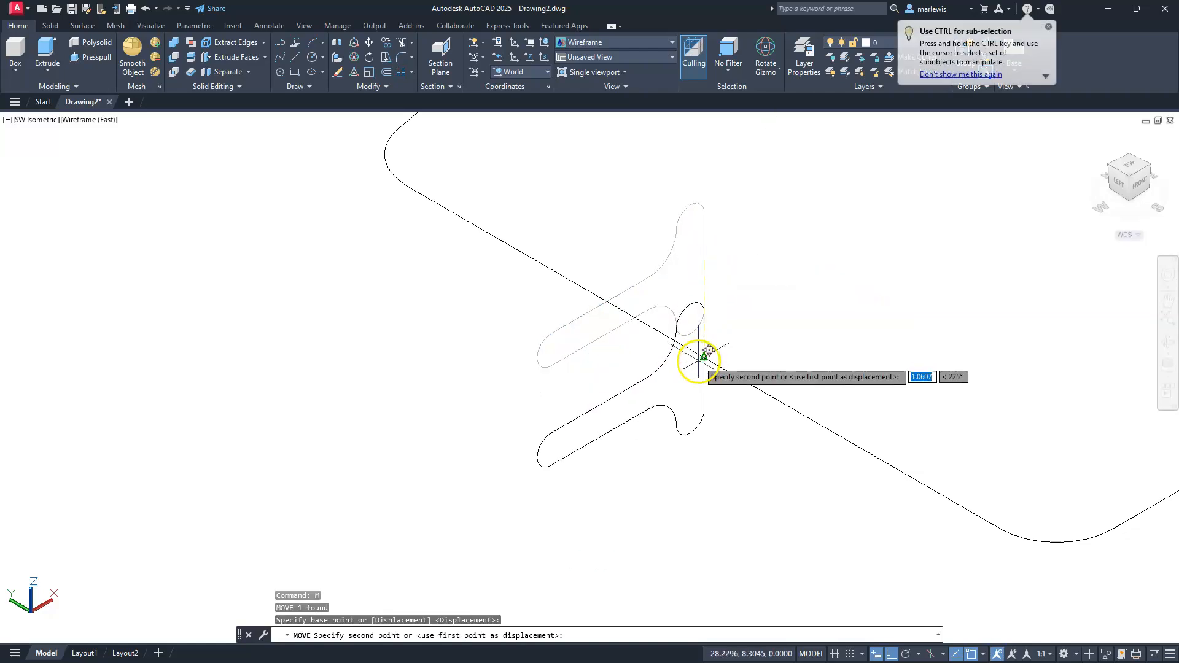
{"action": "left_click", "coordinate": [703, 358]}
- Copy the second-tallest profile three times in a row along the negative Y direction, the farthest about 6.22 from the original
{"action": "scroll", "coordinate": [657, 344], "scroll_direction": "down", "scroll_amount": 3}
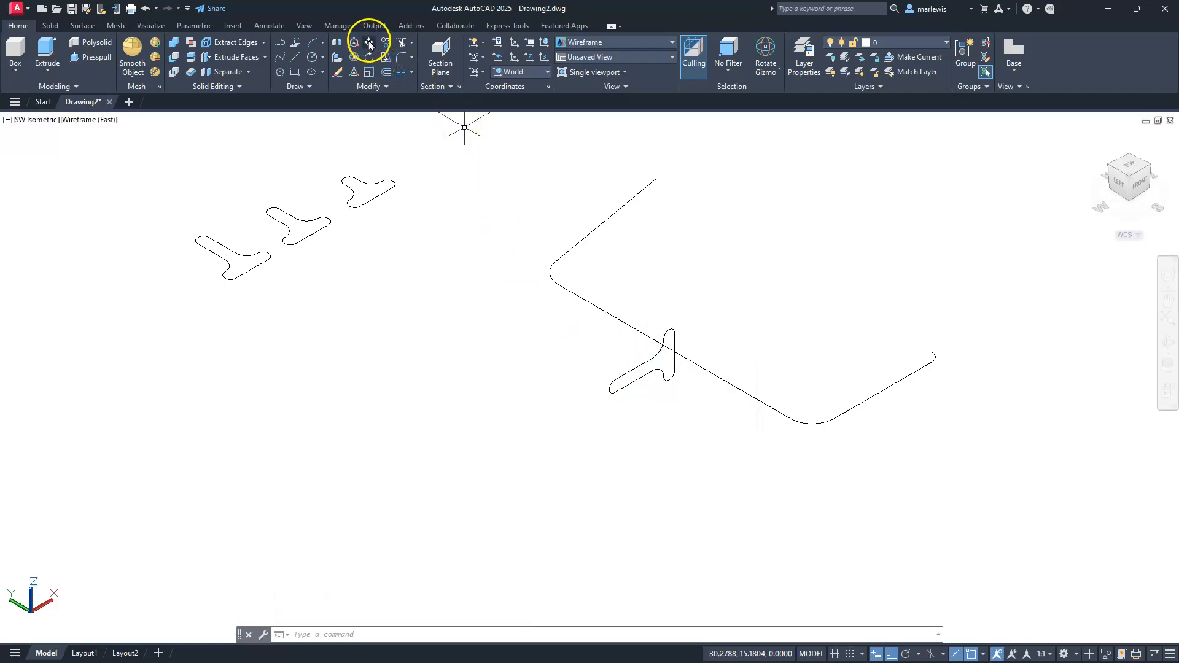
{"action": "left_click", "coordinate": [387, 43]}
{"action": "left_click", "coordinate": [316, 299]}
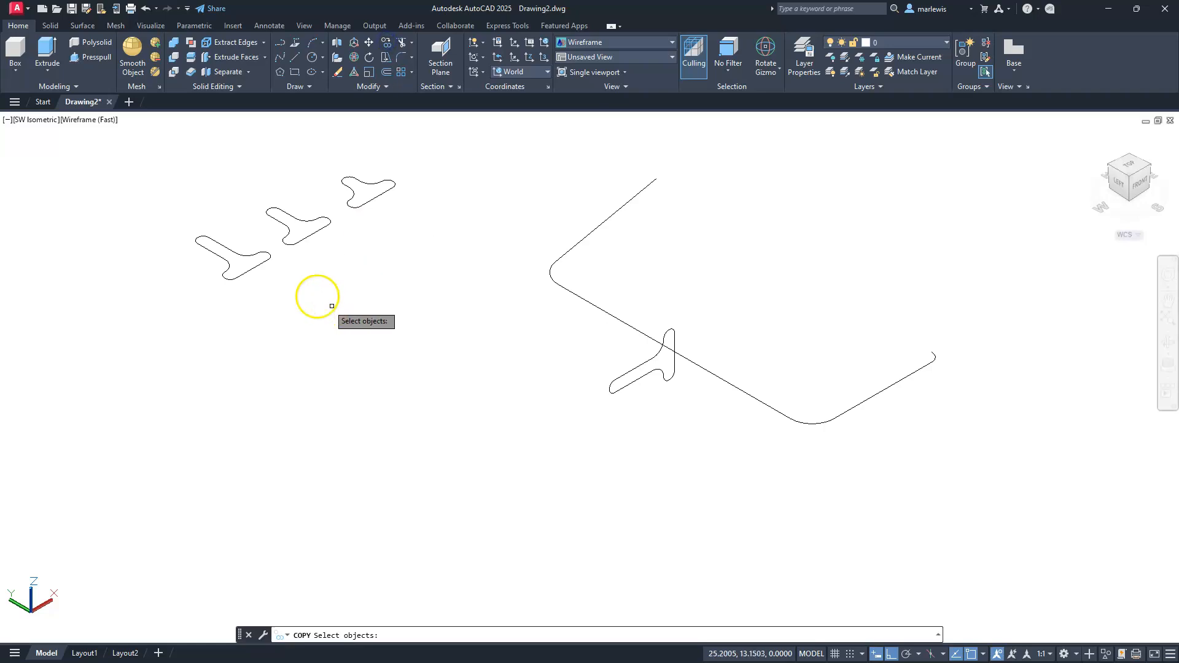
{"action": "left_click", "coordinate": [247, 262]}
{"action": "right_click", "coordinate": [271, 307]}
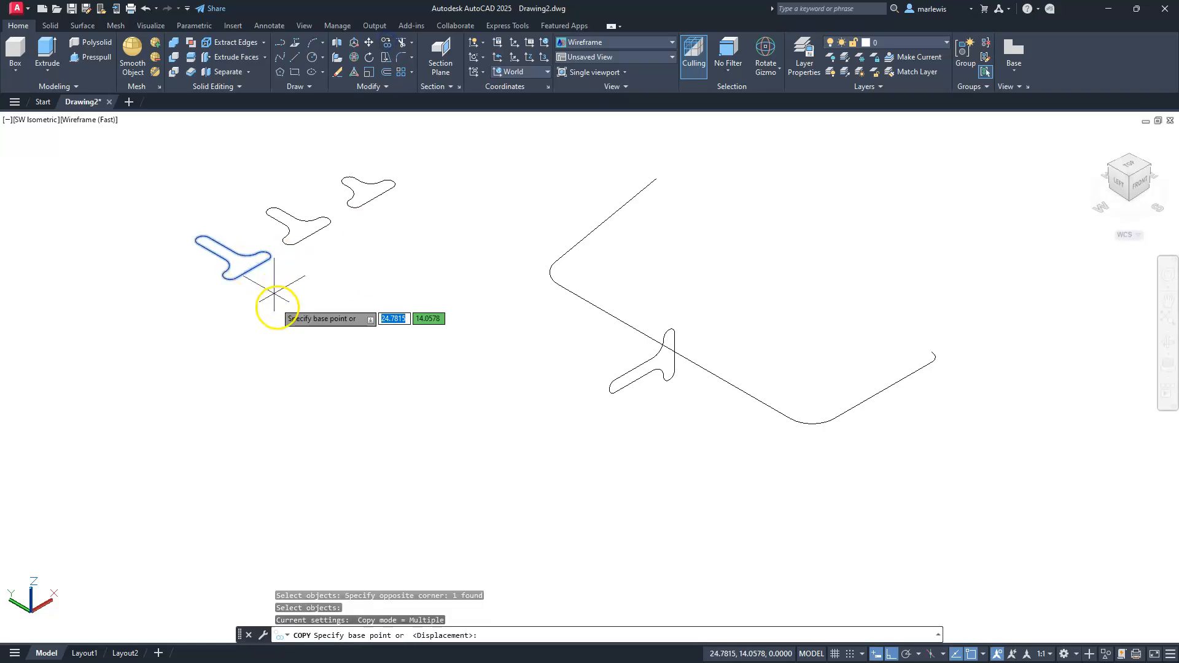
{"action": "left_click", "coordinate": [273, 307]}
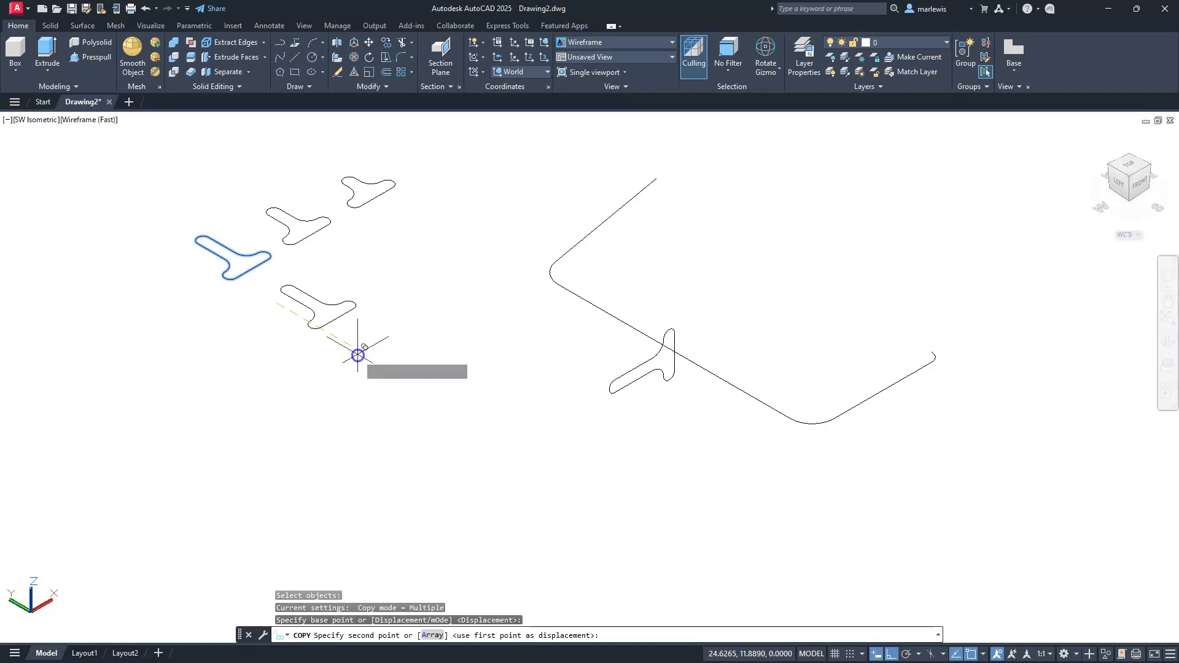
{"action": "left_click", "coordinate": [356, 355]}
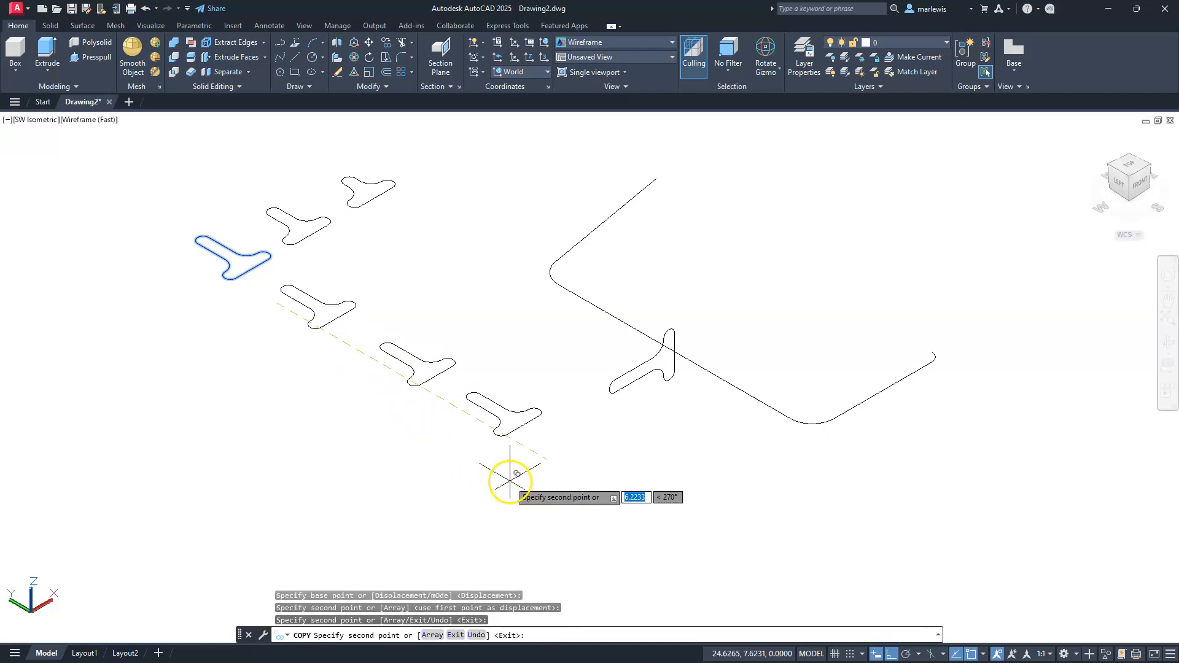
{"action": "left_click", "coordinate": [499, 475]}
{"action": "key", "text": "Escape"}
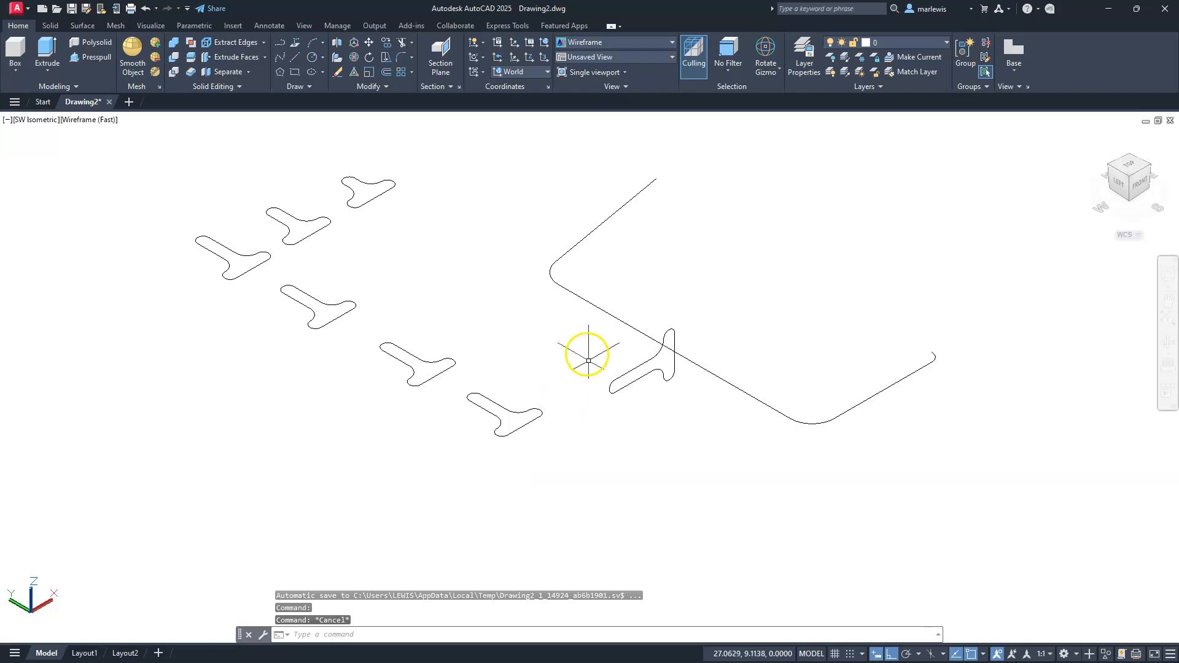
- Rotate the second-tallest profile and its three copies together about the Y axis until their base edges stand vertical
{"action": "left_click_drag", "start_coordinate": [548, 391], "coordinate": [449, 412]}
{"action": "left_click", "coordinate": [448, 395]}
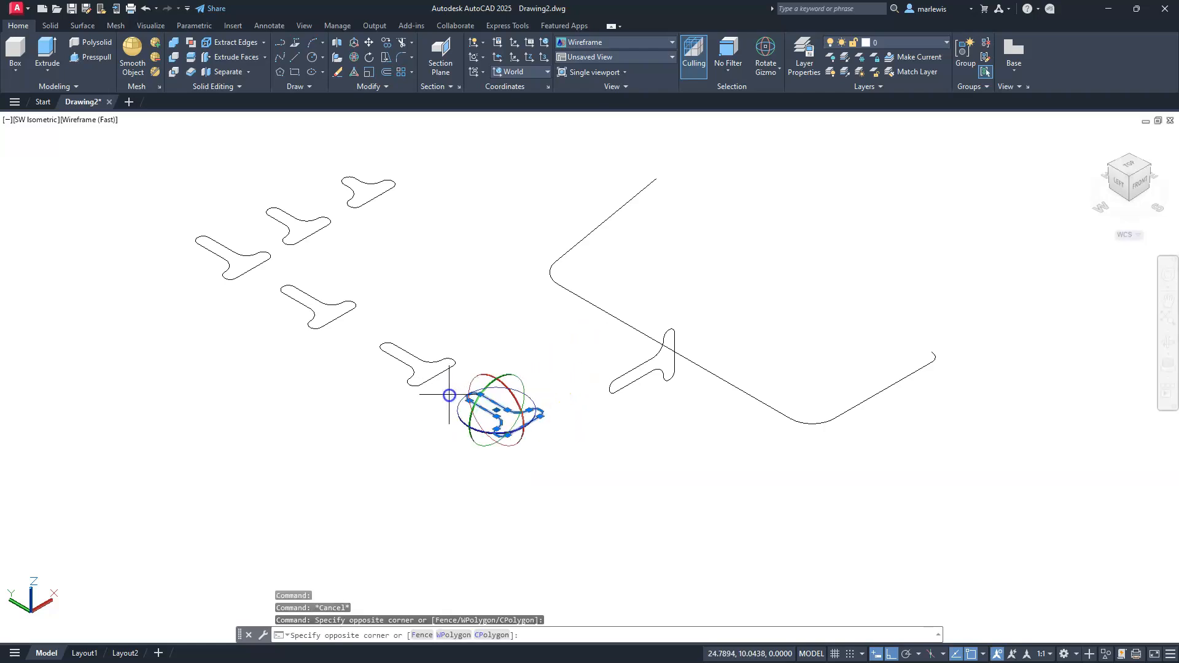
{"action": "left_click", "coordinate": [392, 377]}
{"action": "left_click", "coordinate": [333, 348]}
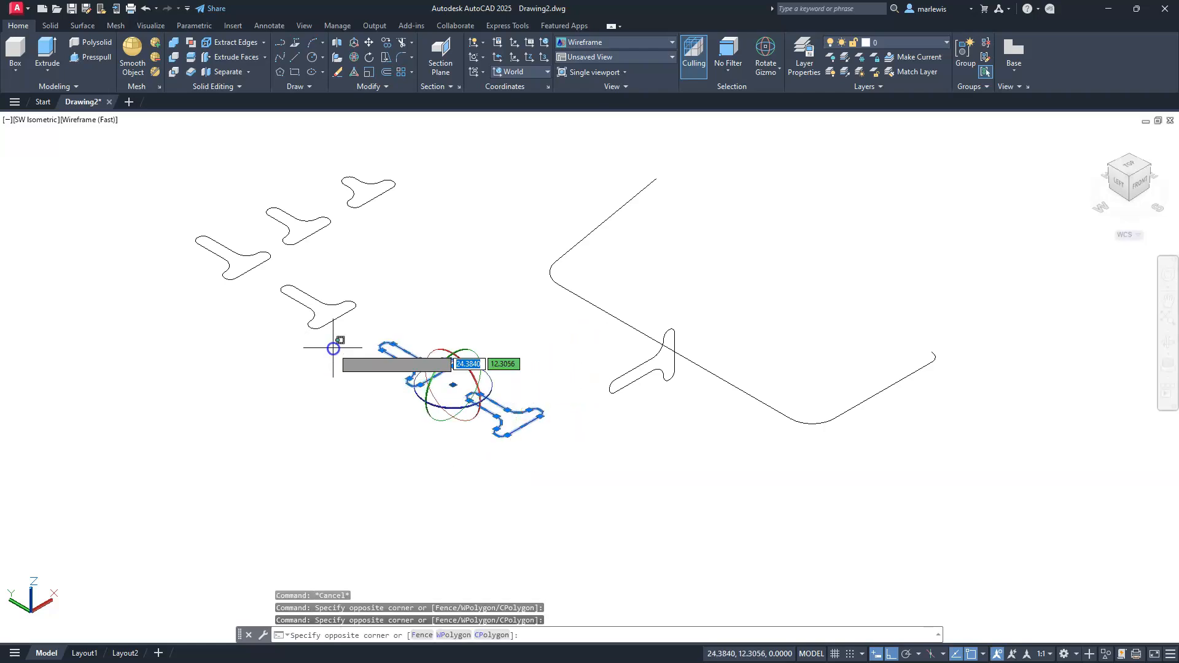
{"action": "left_click", "coordinate": [295, 321]}
{"action": "left_click", "coordinate": [256, 290]}
{"action": "left_click", "coordinate": [219, 262]}
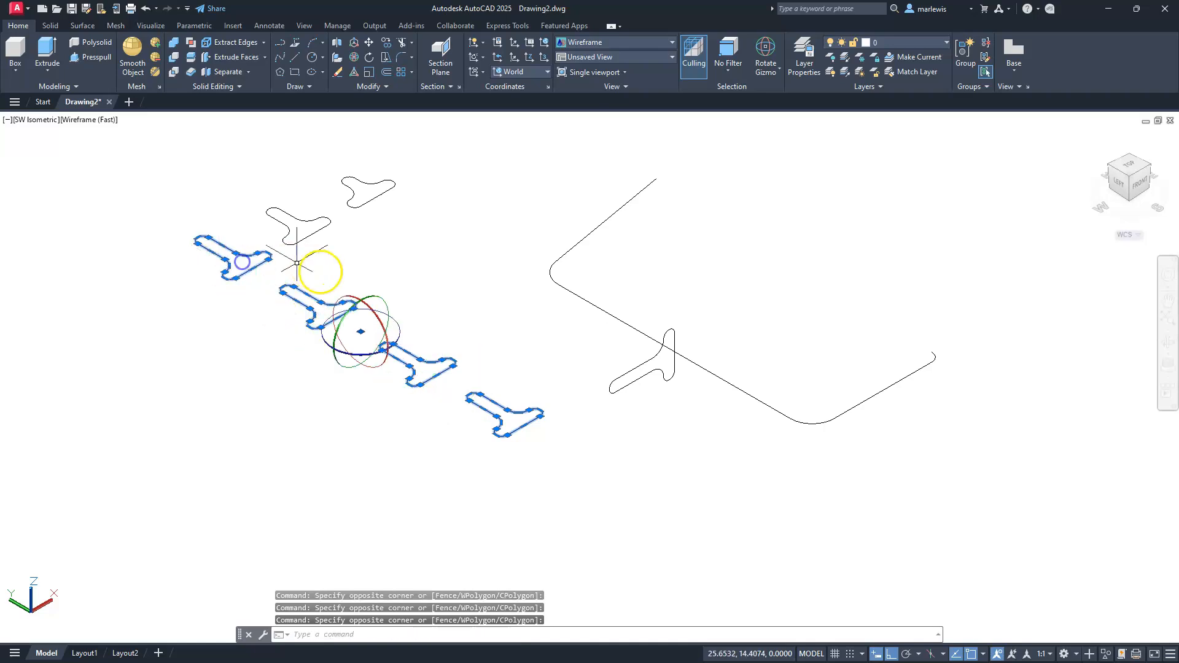
{"action": "left_click", "coordinate": [382, 302]}
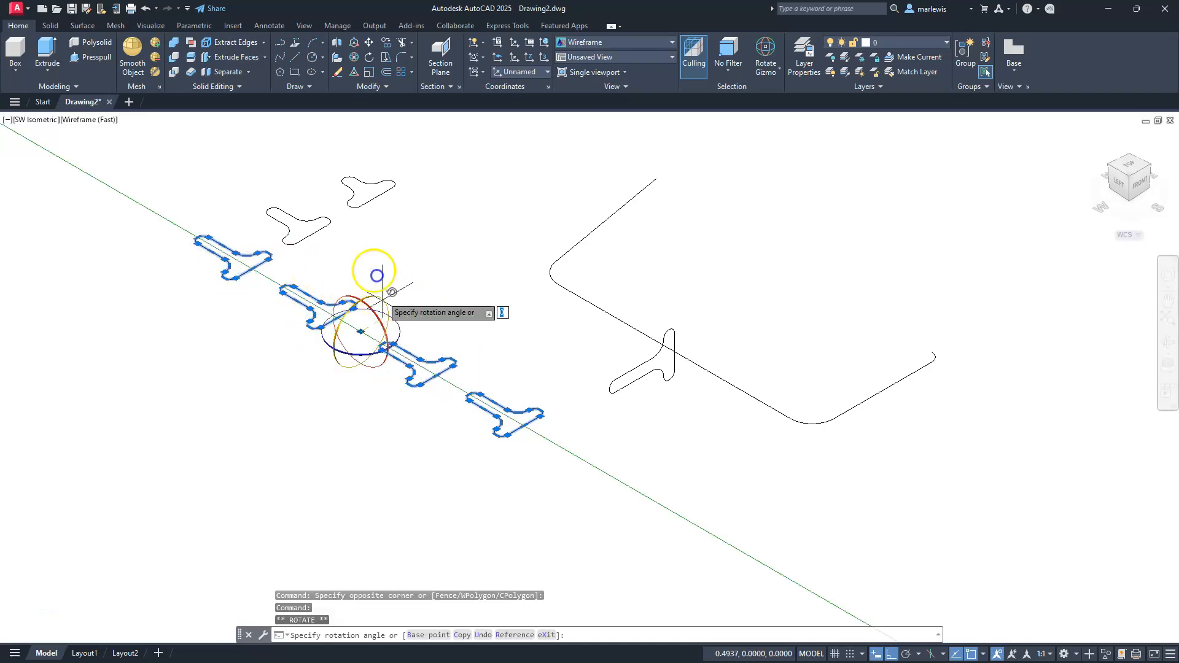
{"action": "left_click", "coordinate": [375, 297]}
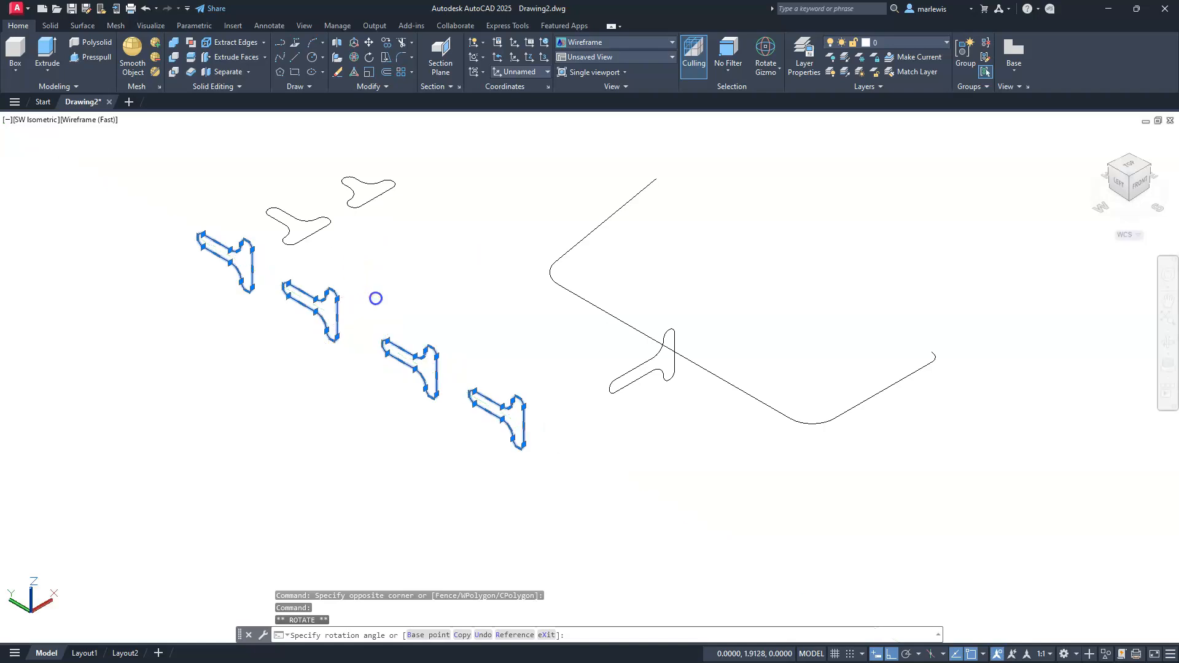
- Rotate the farthest vertical profile copy 180 degrees about the Z axis
{"action": "key", "text": "Escape"}
{"action": "key", "text": "Escape"}
{"action": "key", "text": "Escape"}
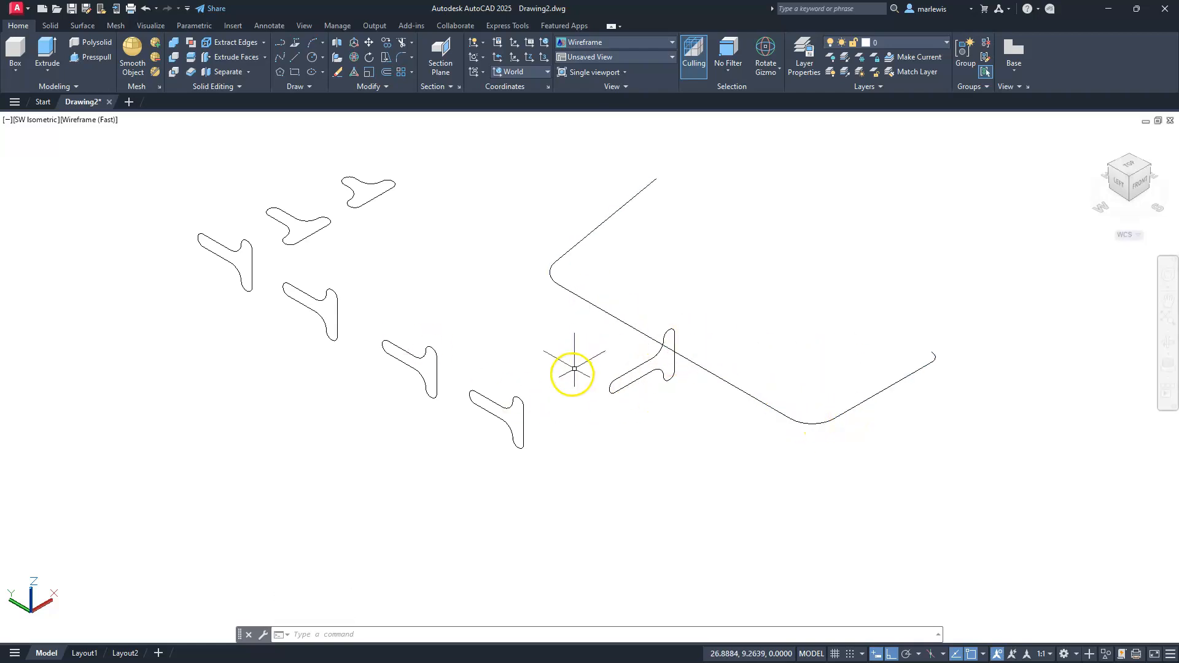
{"action": "left_click", "coordinate": [557, 390]}
{"action": "left_click", "coordinate": [520, 440]}
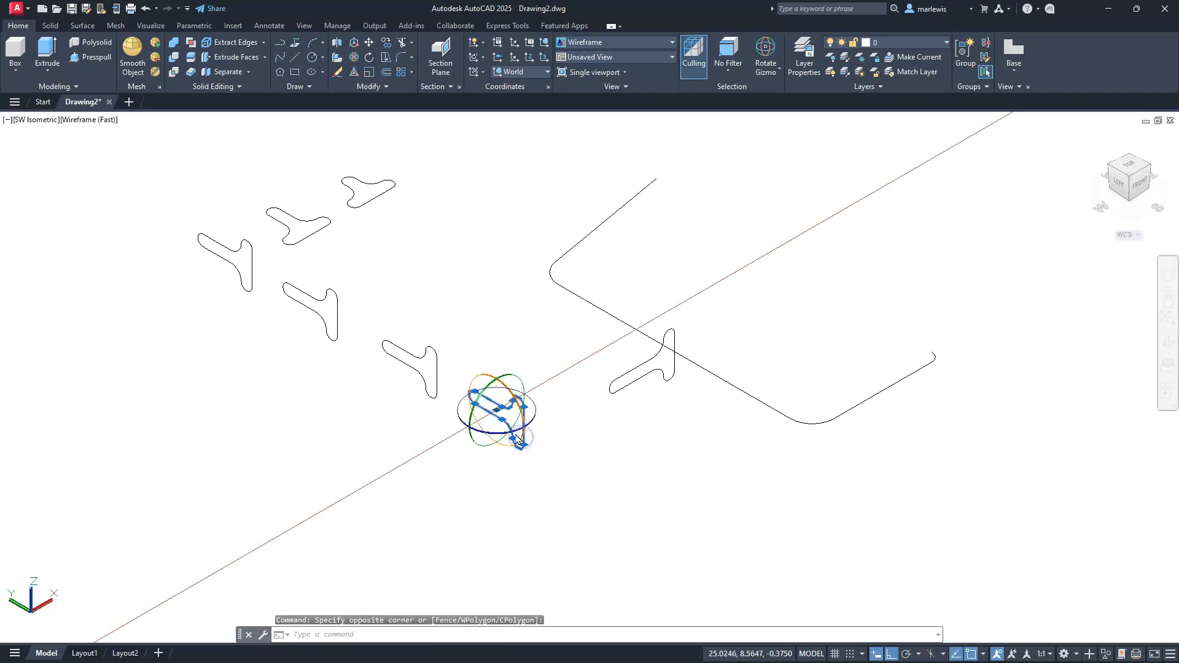
{"action": "scroll", "coordinate": [517, 440], "scroll_direction": "up", "scroll_amount": 2}
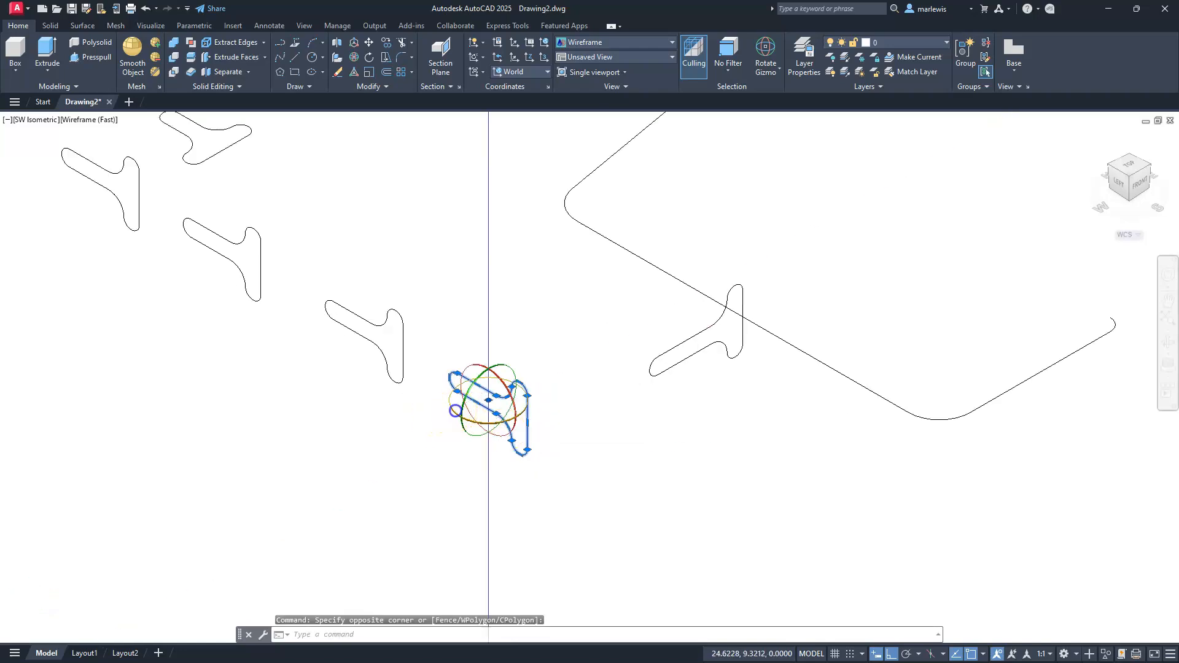
{"action": "left_click", "coordinate": [455, 411]}
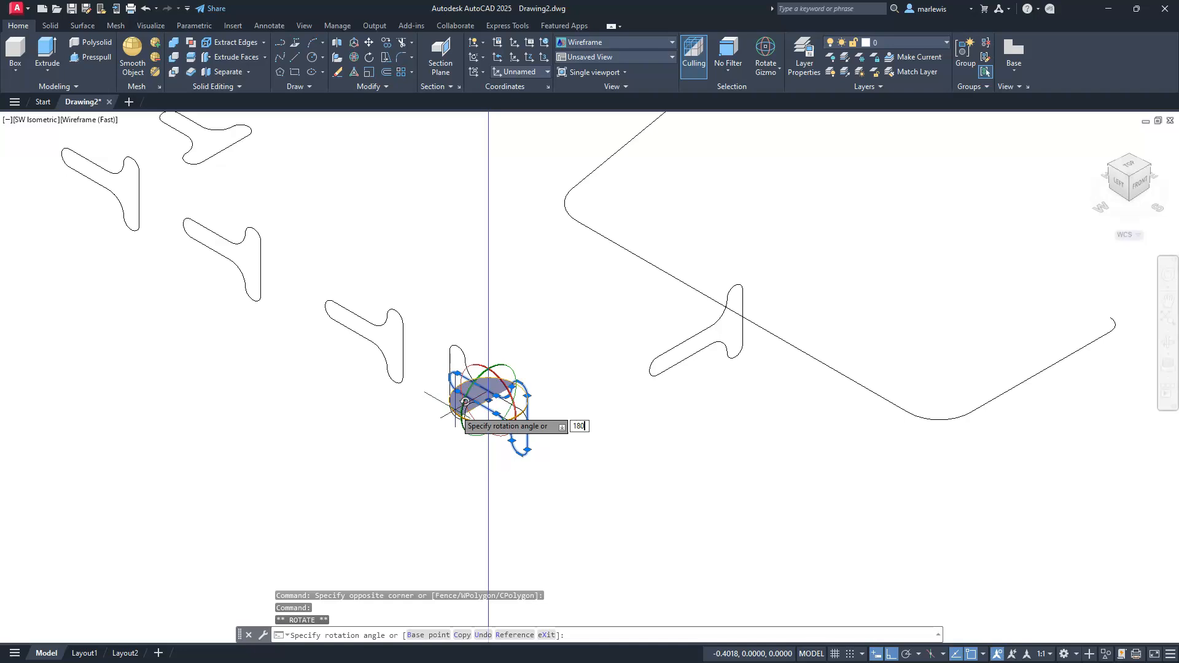
{"action": "key", "text": "Return"}
{"action": "key", "text": "Escape"}
{"action": "key", "text": "Escape"}
{"action": "key", "text": "Escape"}
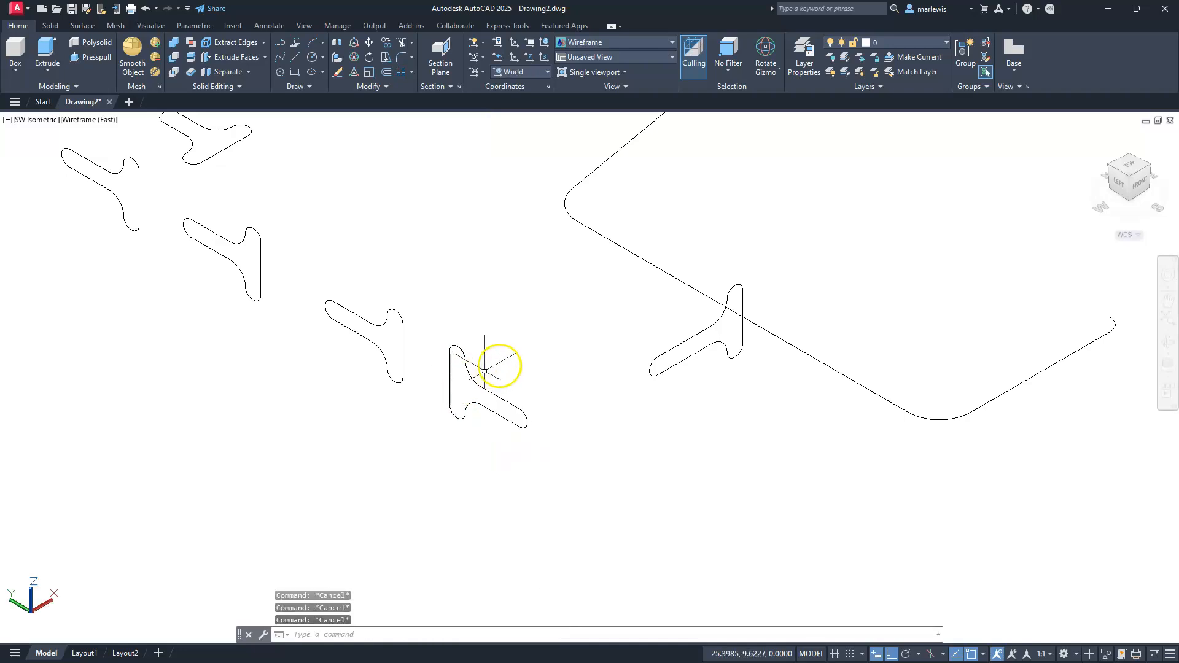
- Move the rotated profile by its base edge midpoint to where the path's lower bend meets the straight leg with the small hook
{"action": "left_click", "coordinate": [500, 363]}
{"action": "left_click", "coordinate": [461, 421]}
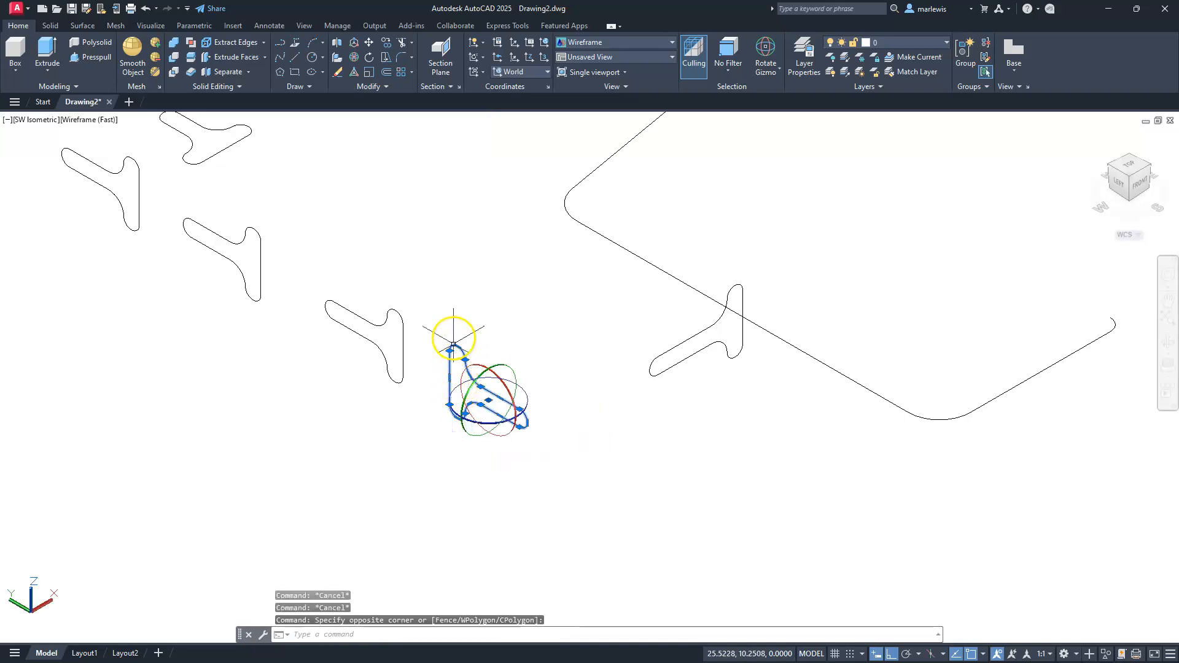
{"action": "type", "text": "m"}
{"action": "key", "text": "Return"}
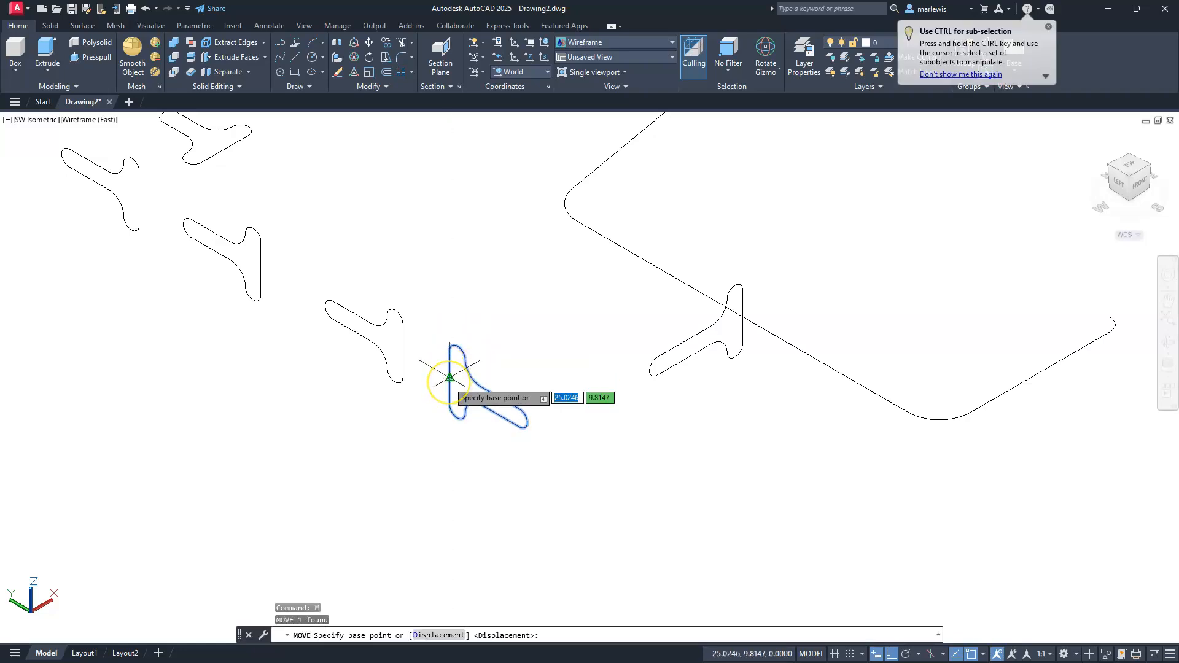
{"action": "left_click", "coordinate": [449, 379]}
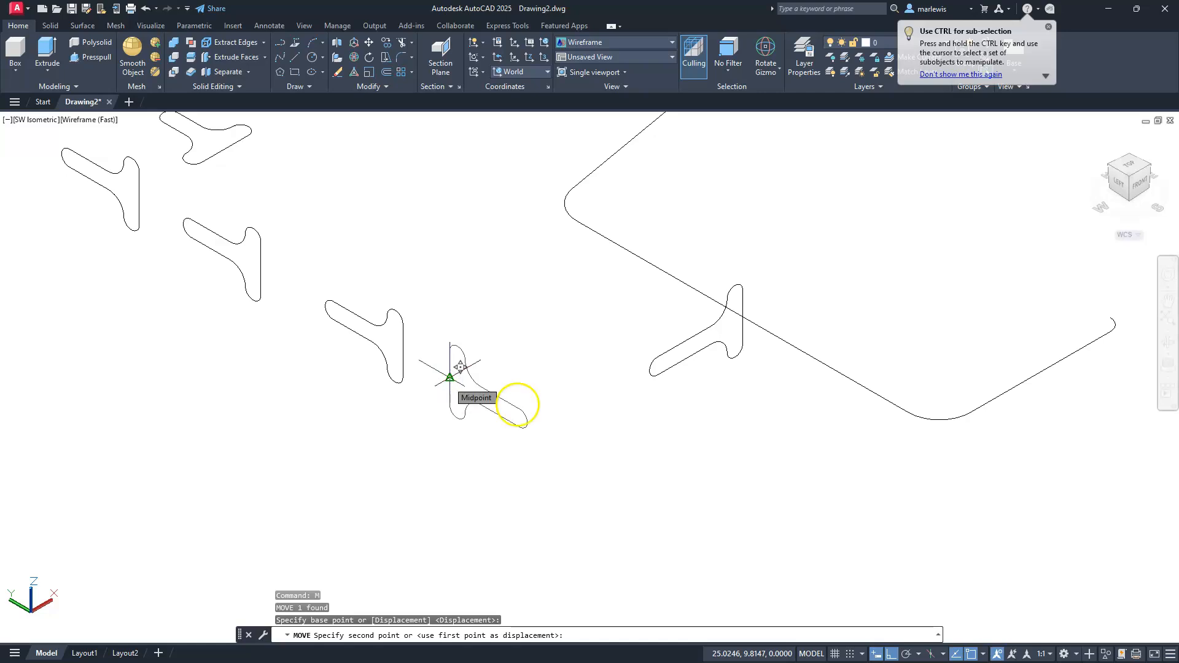
{"action": "mouse_move", "coordinate": [918, 402]}
{"action": "middle_mouse_down"}
{"action": "mouse_move", "coordinate": [755, 402]}
{"action": "mouse_move", "coordinate": [735, 391]}
{"action": "middle_mouse_up"}
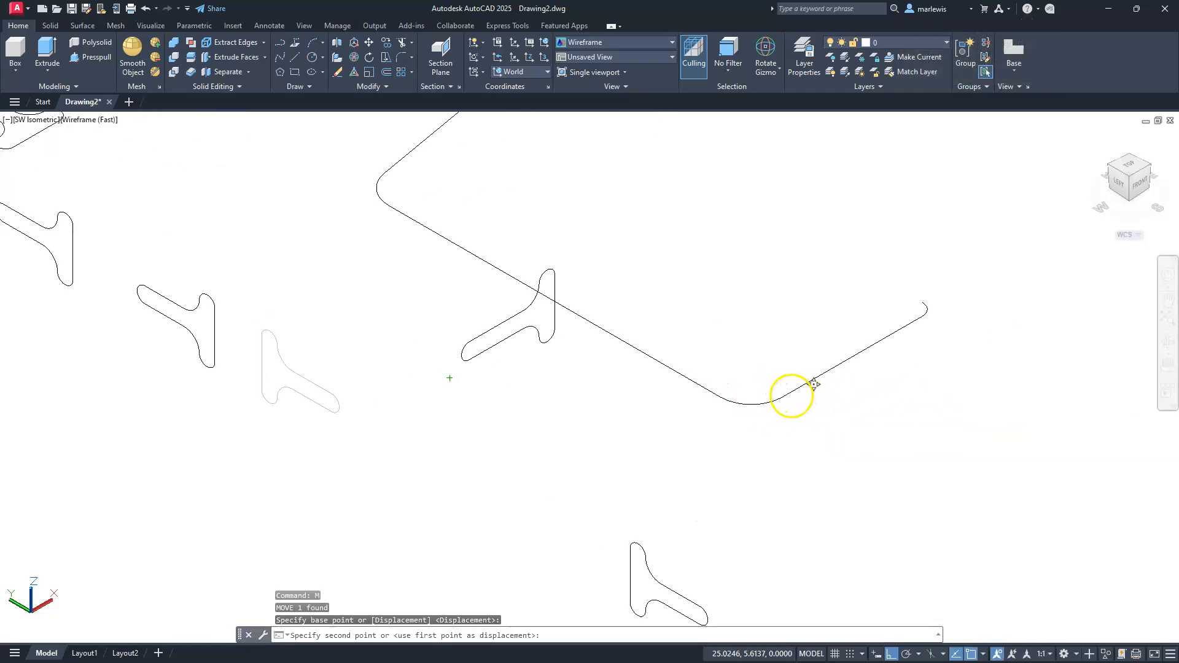
{"action": "left_click", "coordinate": [780, 397]}
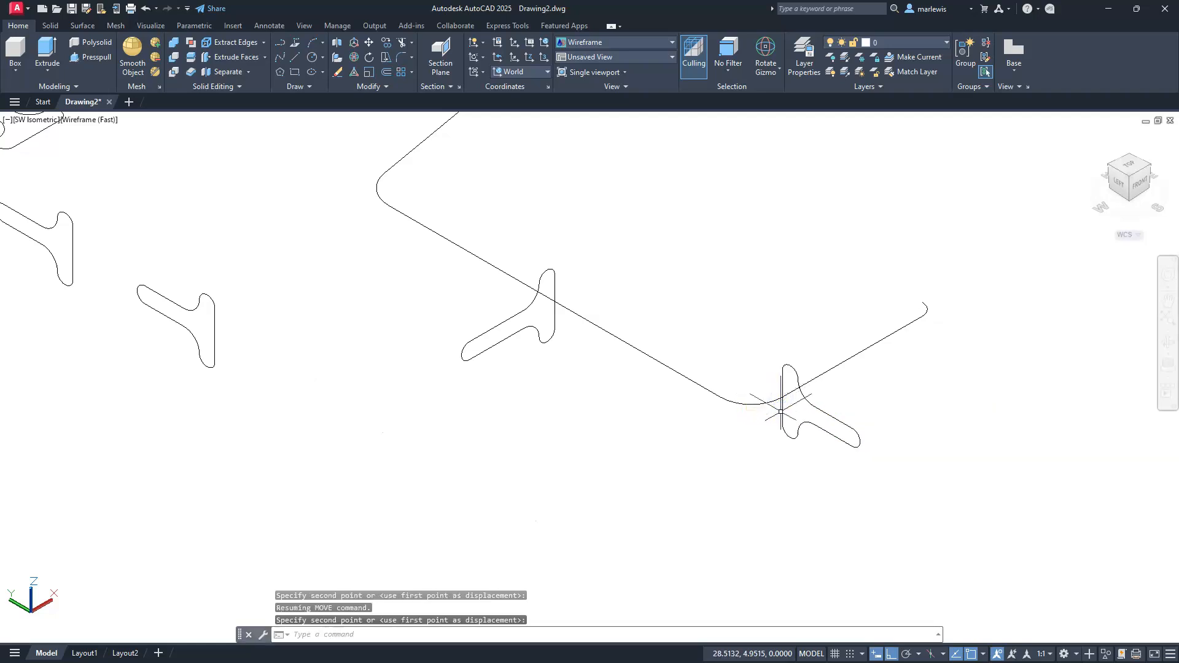
{"action": "key", "text": "Escape"}
{"action": "key", "text": "Escape"}
{"action": "key", "text": "Escape"}
- Rotate the farthest remaining vertical profile copy 90 degrees about the Z axis so it stands perpendicular to the long straight segment
{"action": "scroll", "coordinate": [781, 412], "scroll_direction": "down", "scroll_amount": 1}
{"action": "middle_click_drag", "start_coordinate": [649, 433], "coordinate": [700, 473]}
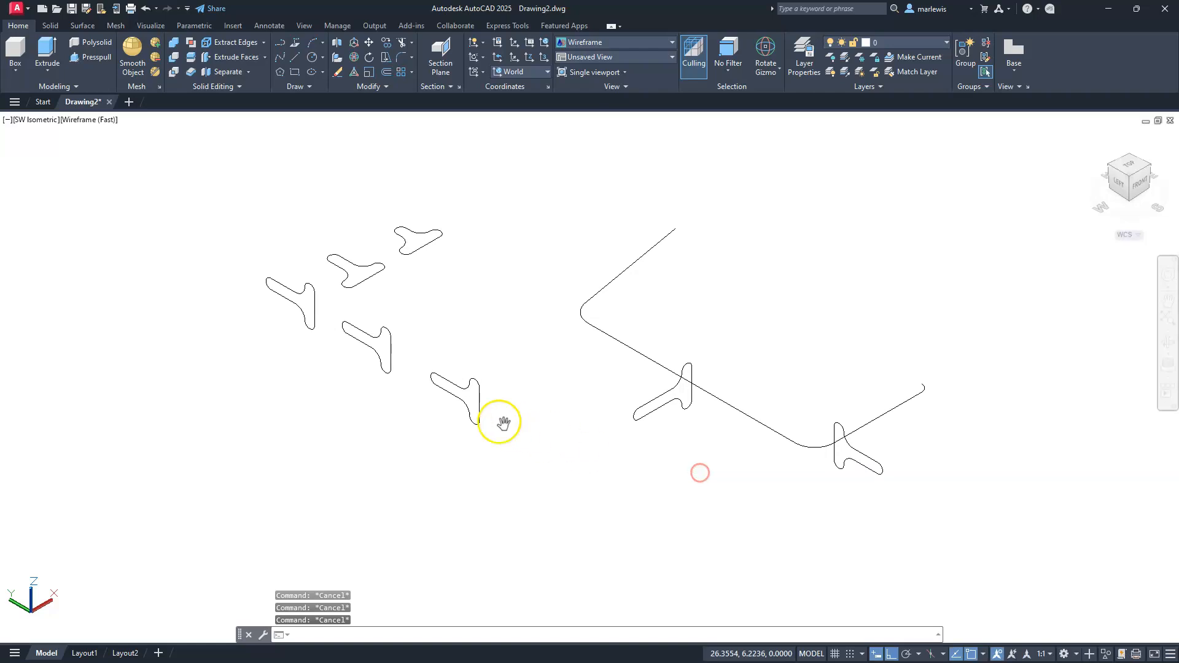
{"action": "left_click", "coordinate": [406, 362]}
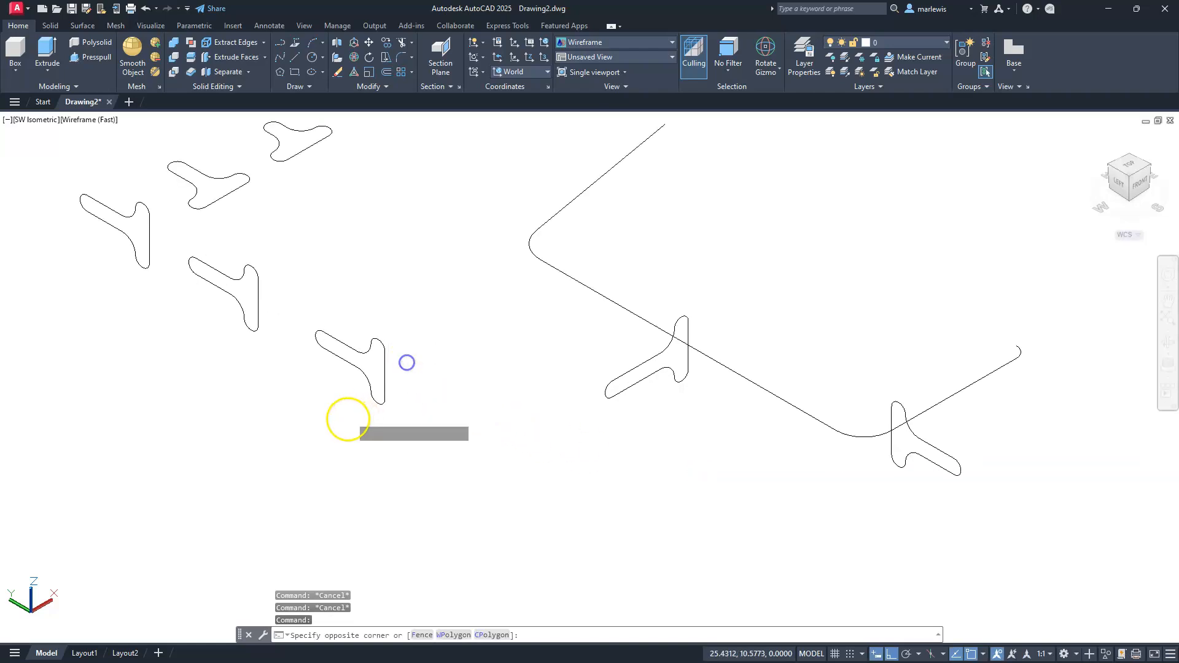
{"action": "left_click", "coordinate": [348, 419]}
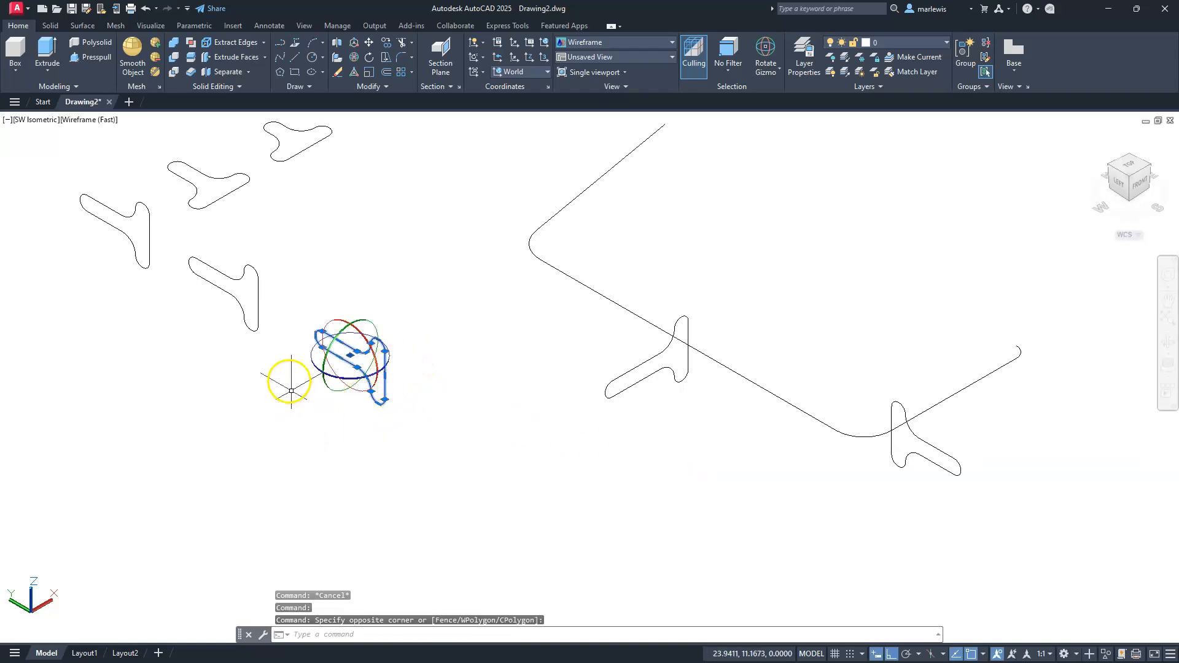
{"action": "left_click", "coordinate": [312, 362]}
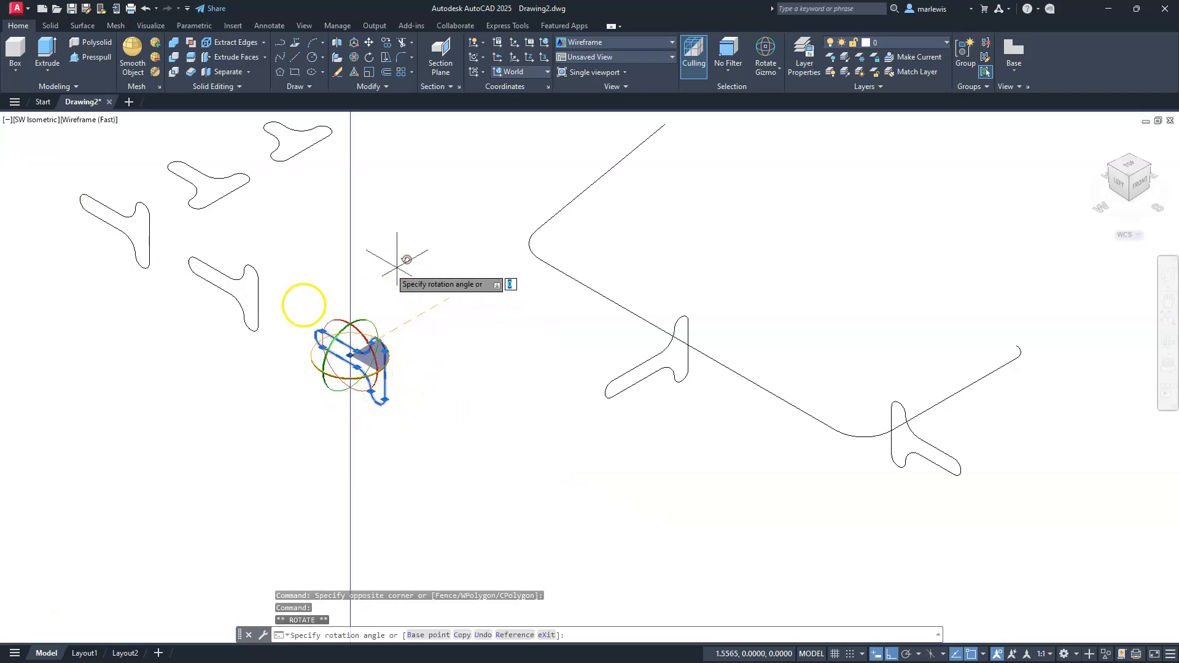
{"action": "left_click", "coordinate": [220, 242]}
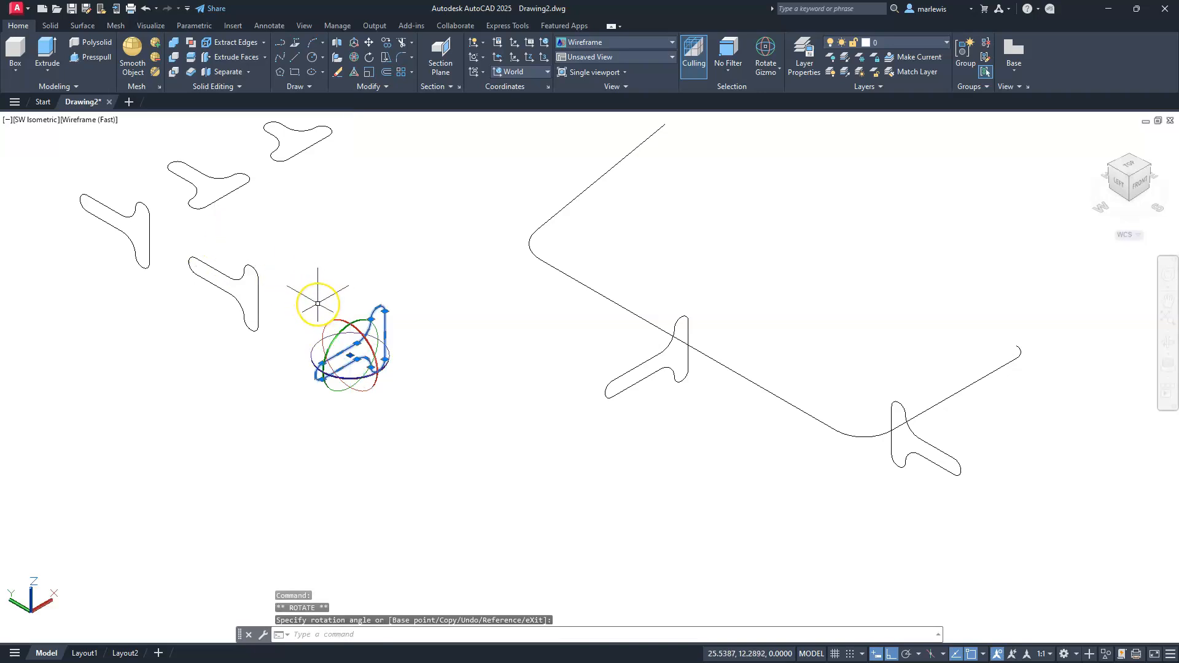
{"action": "key", "text": "Escape"}
{"action": "key", "text": "Escape"}
{"action": "key", "text": "Escape"}
- Rotate the neighbouring vertical profile copy 90 degrees about the Z axis to match the one just turned
{"action": "left_click", "coordinate": [281, 315]}
{"action": "left_click", "coordinate": [221, 310]}
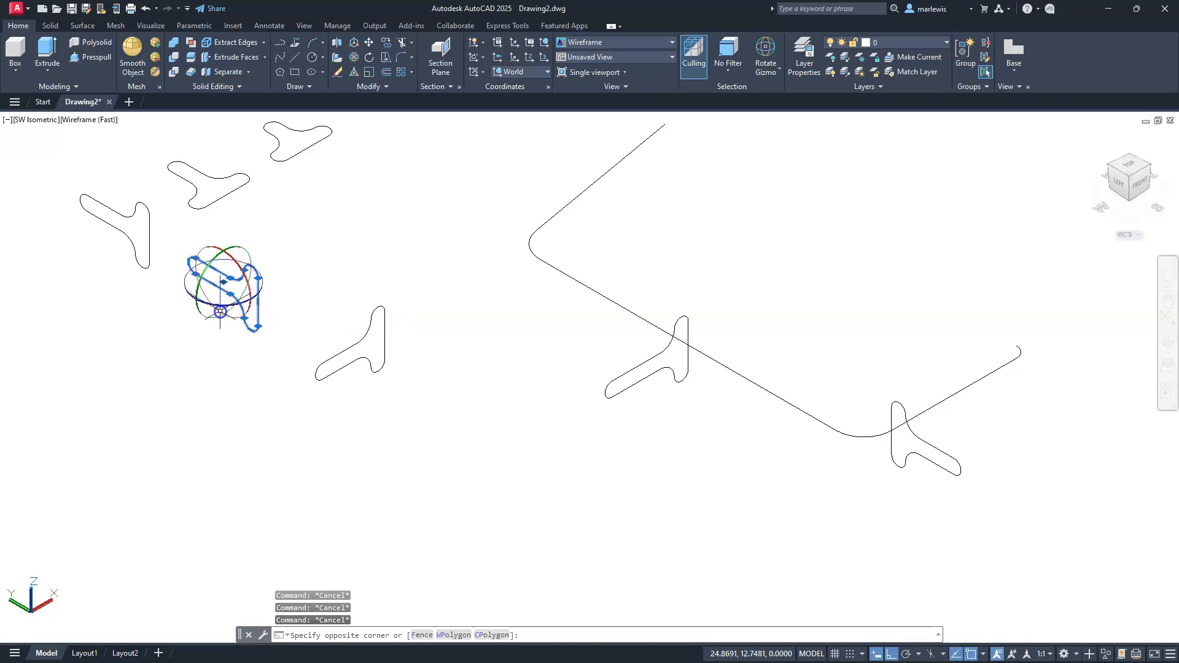
{"action": "left_click", "coordinate": [186, 288]}
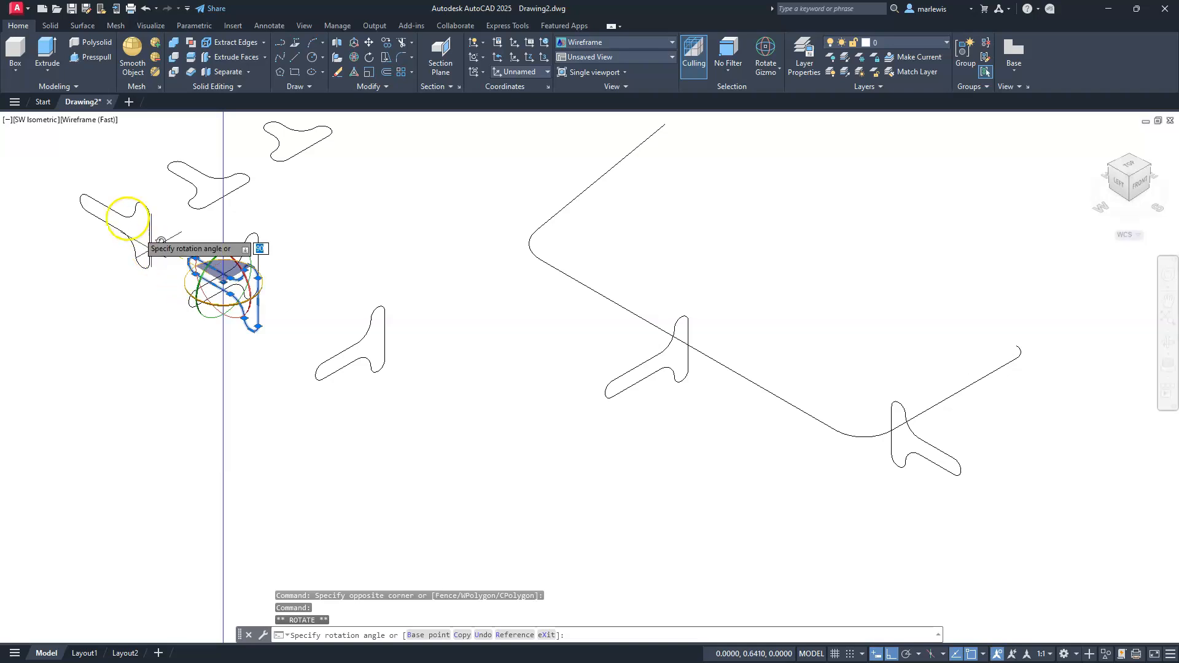
{"action": "left_click", "coordinate": [107, 185]}
{"action": "key", "text": "Escape"}
{"action": "key", "text": "Escape"}
{"action": "key", "text": "Escape"}
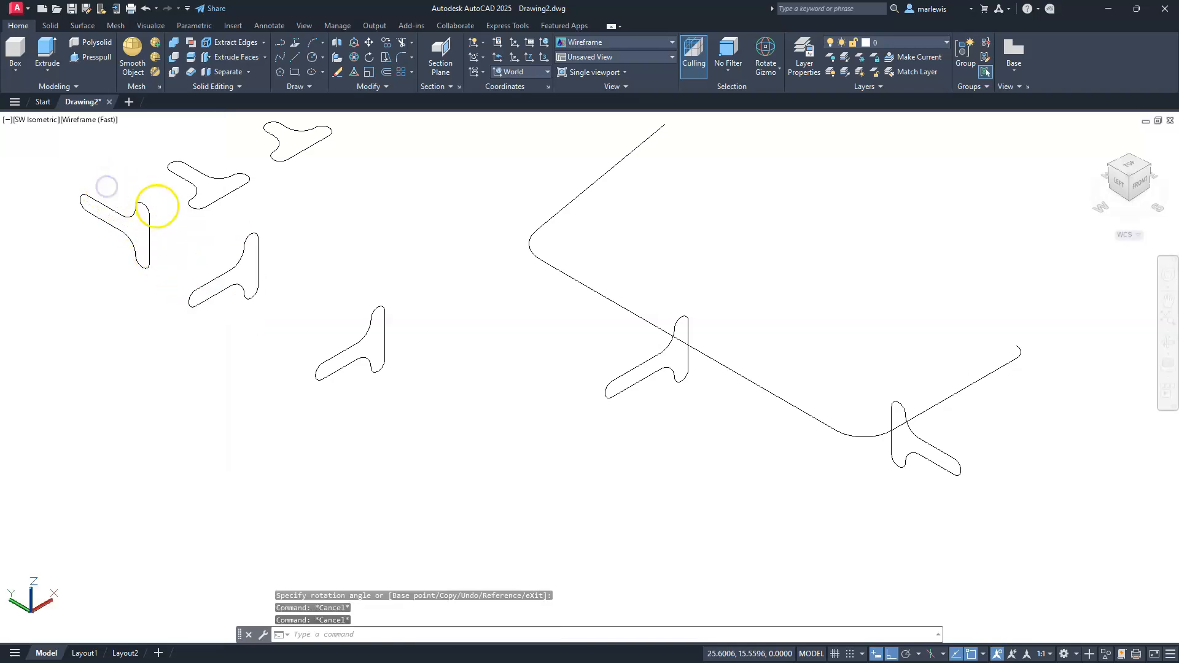
- Move the first of the two 90-degree-rotated profiles by its base edge midpoint to the long straight segment's end at the hook-side bend
{"action": "middle_click_drag", "start_coordinate": [566, 385], "coordinate": [639, 411]}
{"action": "key", "text": "Escape"}
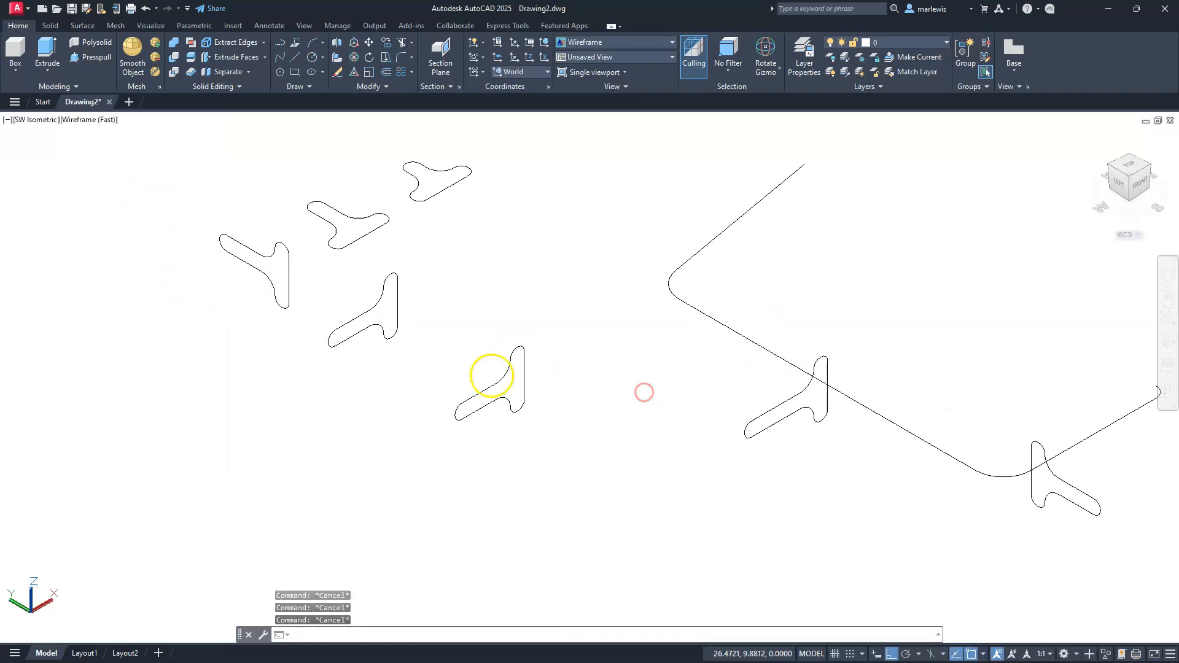
{"action": "key", "text": "Return"}
{"action": "left_click_drag", "start_coordinate": [499, 276], "coordinate": [431, 454]}
{"action": "key", "text": "Return"}
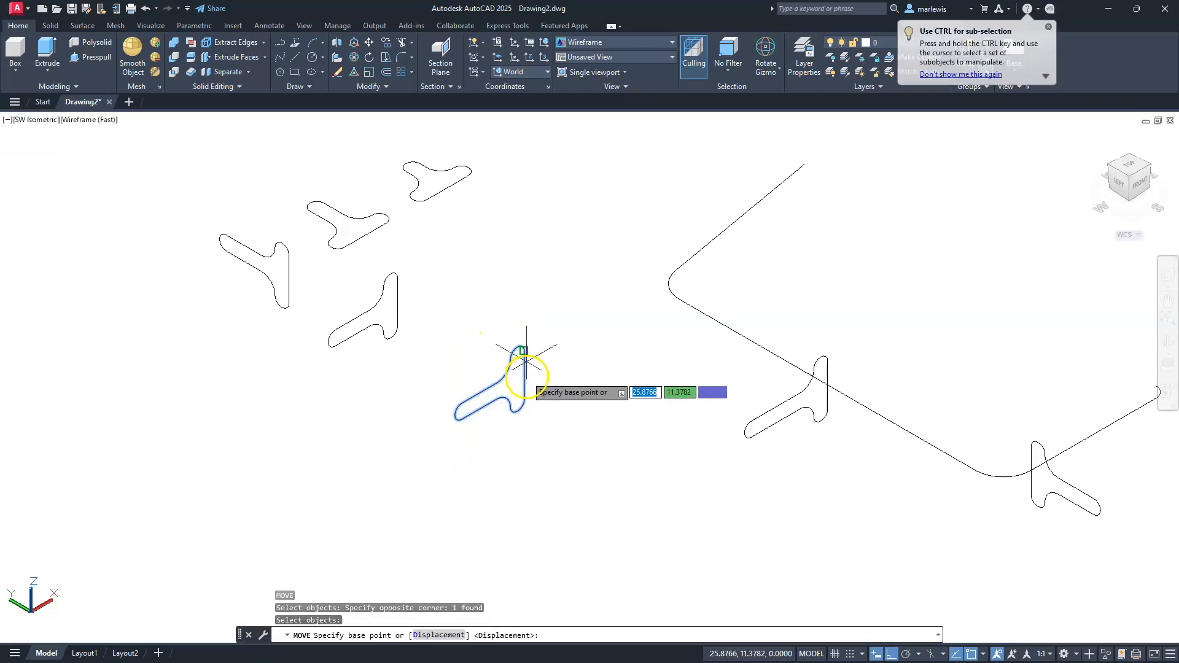
{"action": "left_click", "coordinate": [523, 379]}
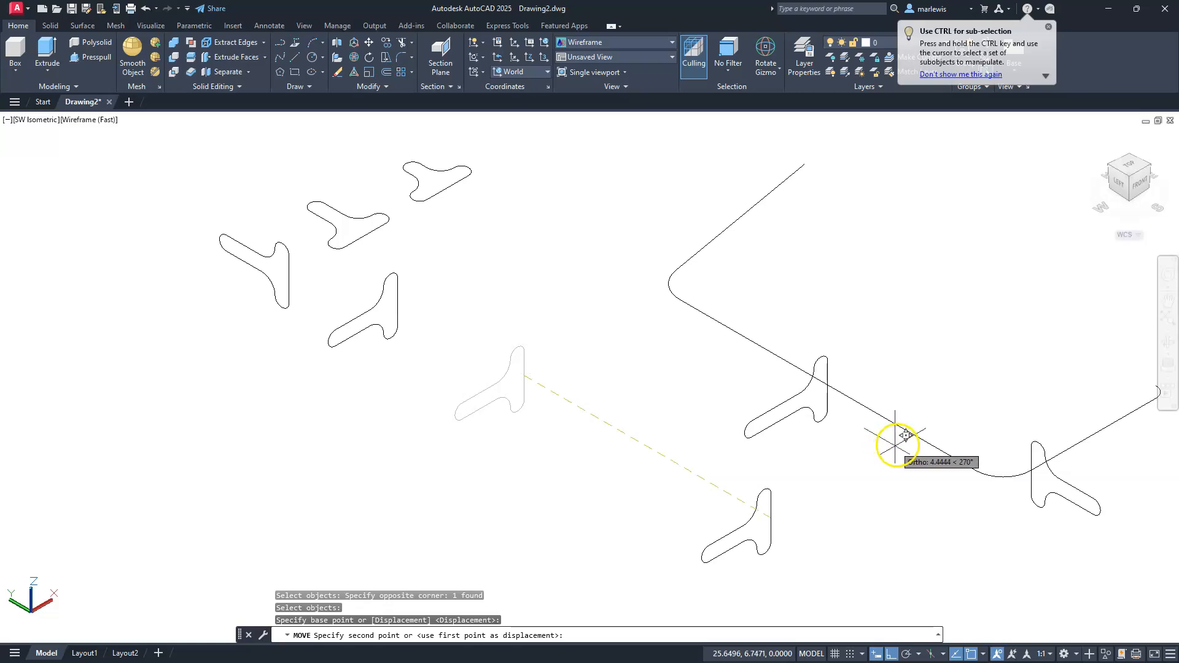
{"action": "left_click", "coordinate": [959, 476]}
{"action": "key", "text": "Escape"}
{"action": "key", "text": "Escape"}
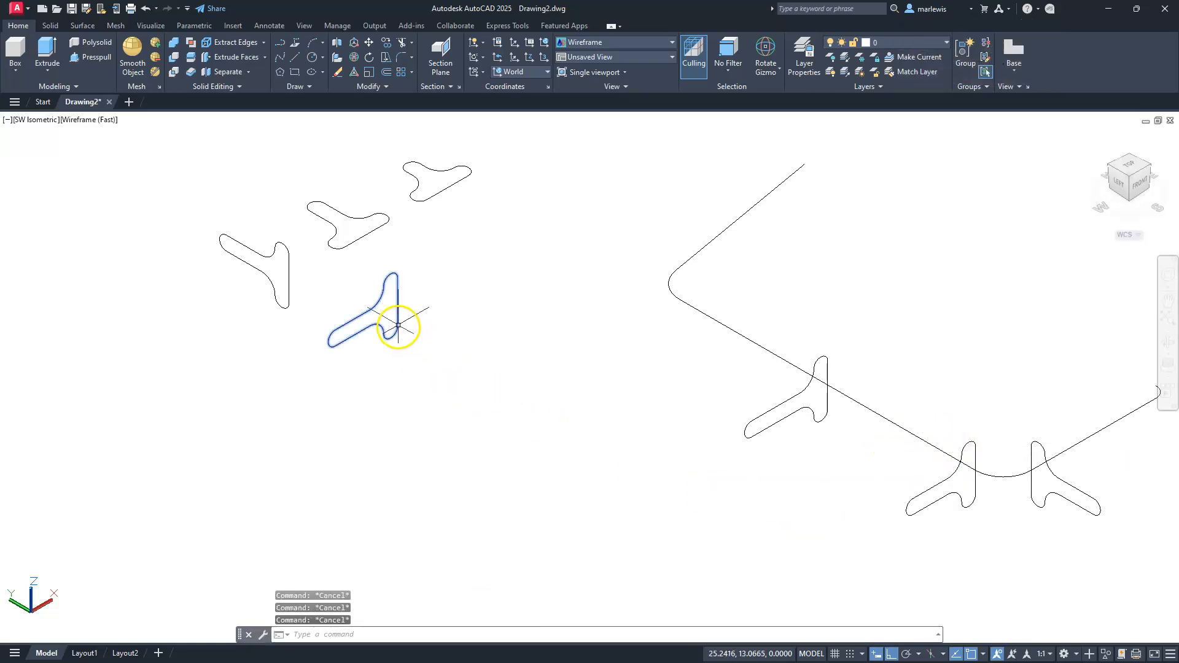
- Move the other 90-degree-rotated profile by its base edge midpoint to the long straight segment's end at the bend toward the angled line
{"action": "left_click", "coordinate": [396, 325]}
{"action": "left_click", "coordinate": [362, 361]}
{"action": "left_click", "coordinate": [454, 364]}
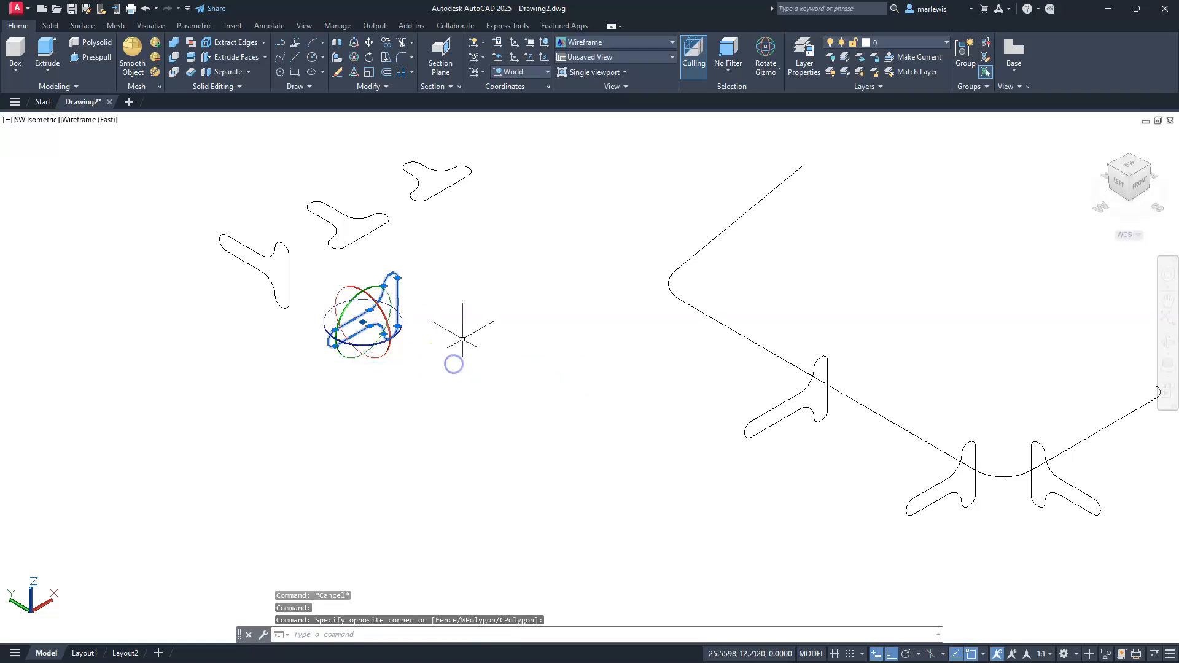
{"action": "type", "text": "m"}
{"action": "key", "text": "Return"}
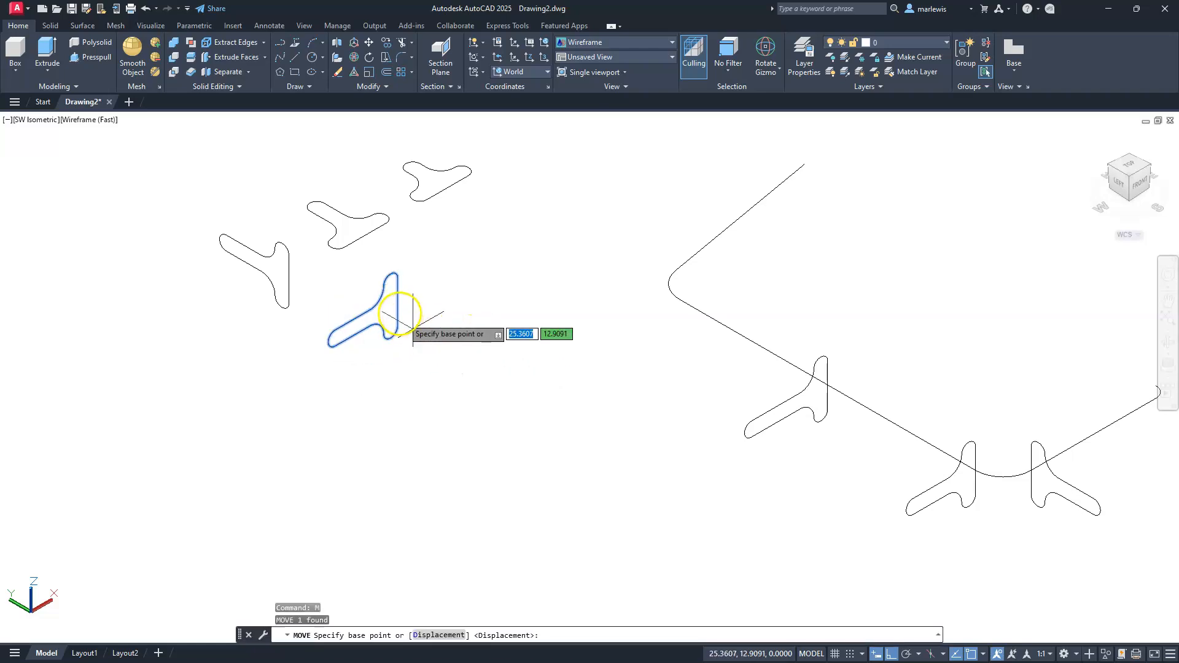
{"action": "left_click", "coordinate": [397, 301]}
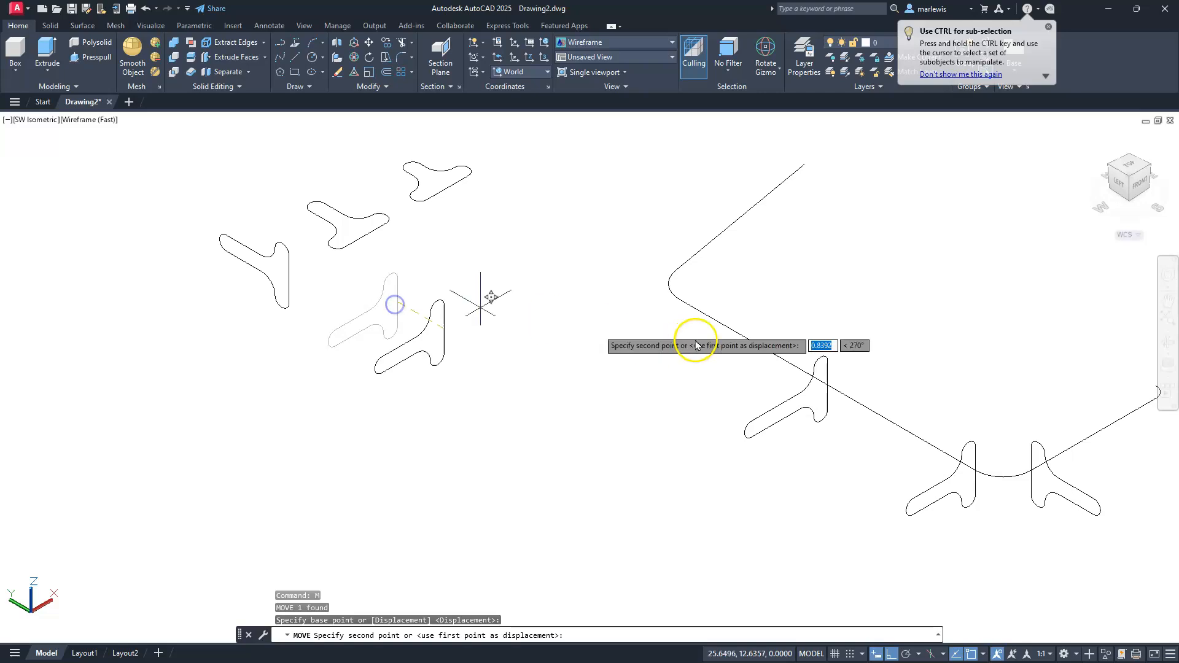
{"action": "key", "text": "Escape"}
{"action": "key", "text": "Escape"}
- Move the last vertical profile by its base edge midpoint to the endpoint where the bend meets the angled line
{"action": "mouse_move", "coordinate": [731, 381]}
{"action": "middle_mouse_down"}
{"action": "mouse_move", "coordinate": [581, 393]}
{"action": "mouse_move", "coordinate": [639, 481]}
{"action": "middle_mouse_up"}
{"action": "left_click", "coordinate": [213, 391]}
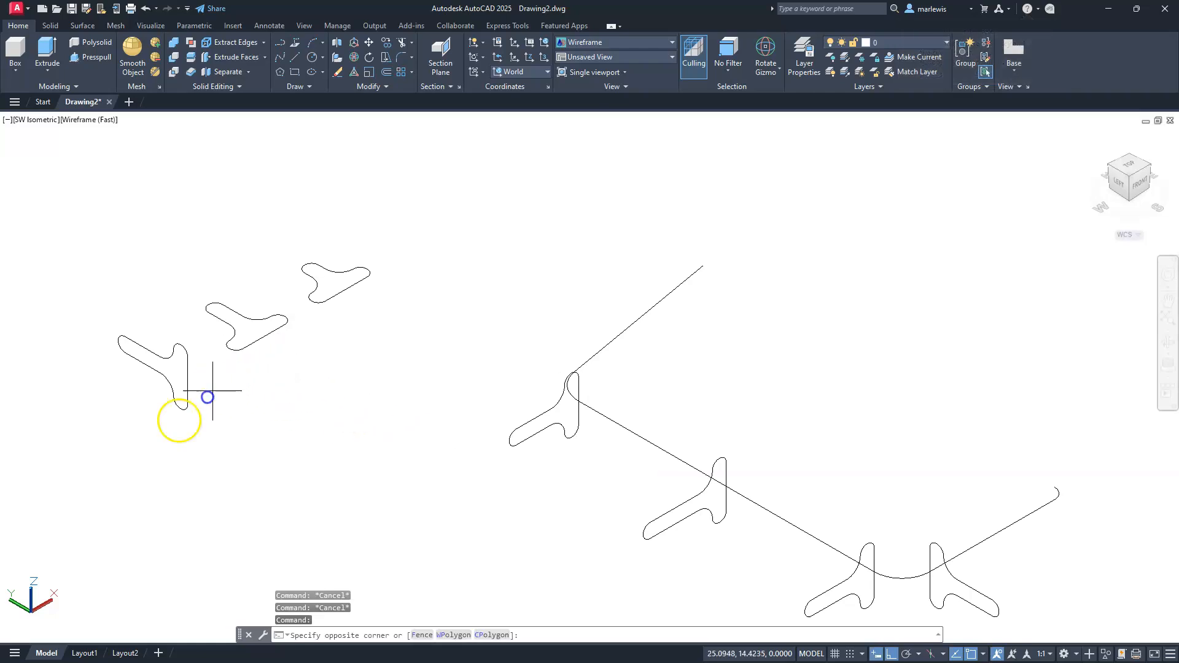
{"action": "left_click", "coordinate": [158, 426]}
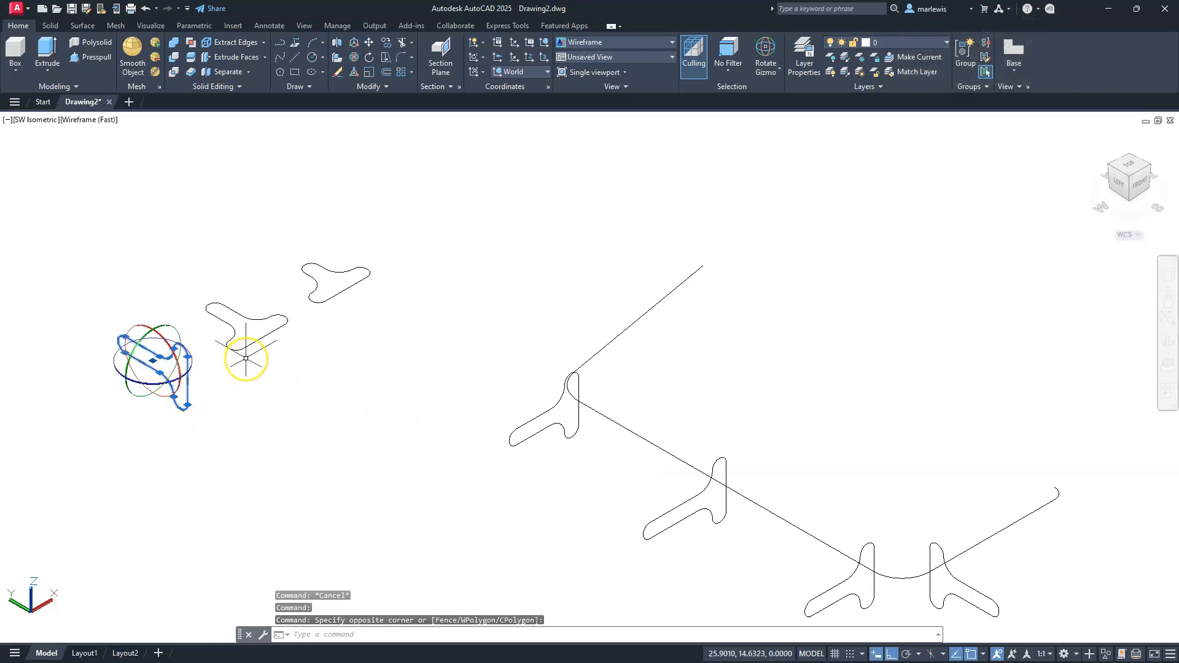
{"action": "type", "text": "m"}
{"action": "key", "text": "Return"}
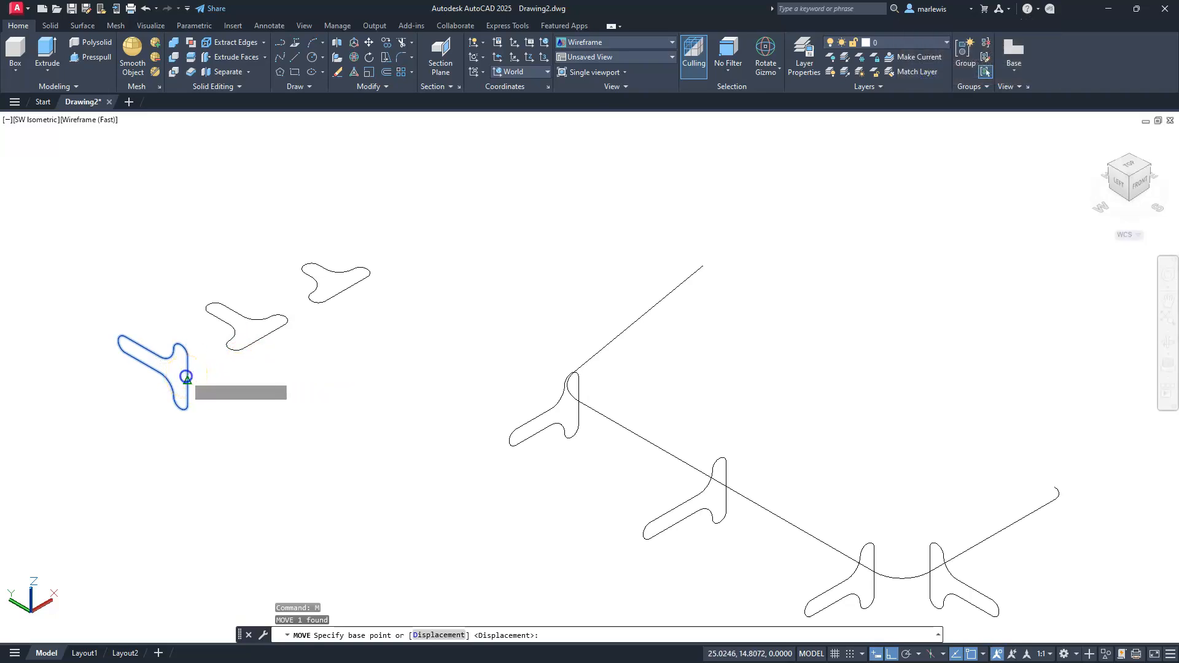
{"action": "left_click", "coordinate": [188, 381]}
{"action": "scroll", "coordinate": [553, 332], "scroll_direction": "up", "scroll_amount": 5}
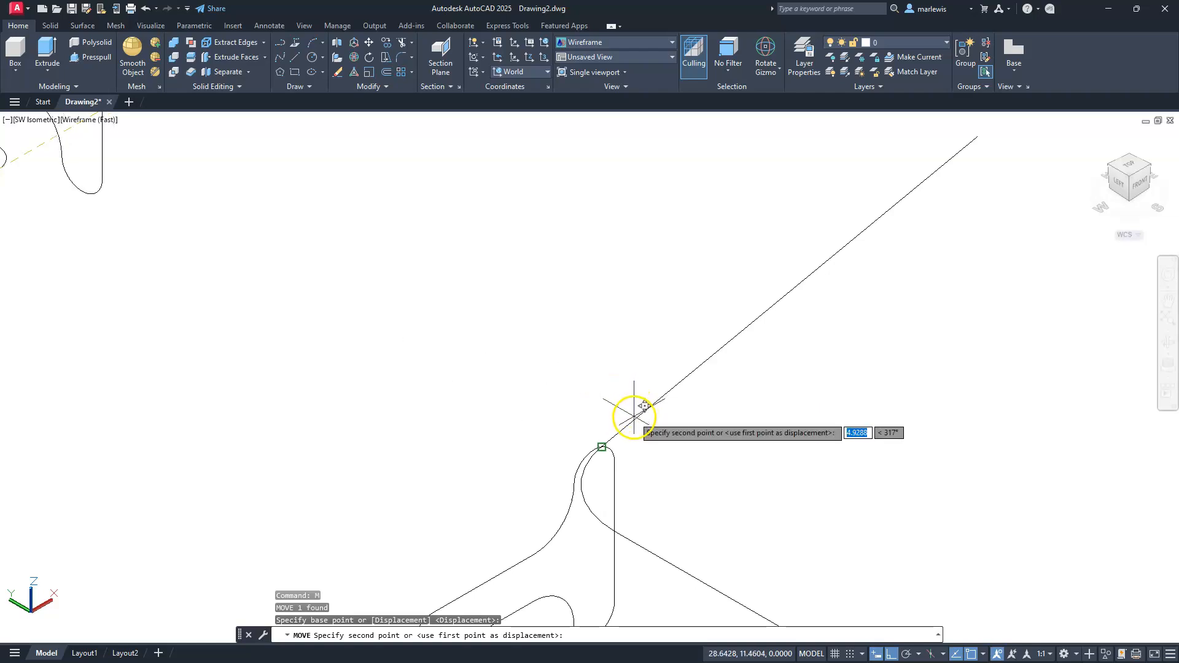
{"action": "key", "text": "Escape"}
{"action": "key", "text": "Escape"}
{"action": "scroll", "coordinate": [725, 325], "scroll_direction": "down", "scroll_amount": 6}
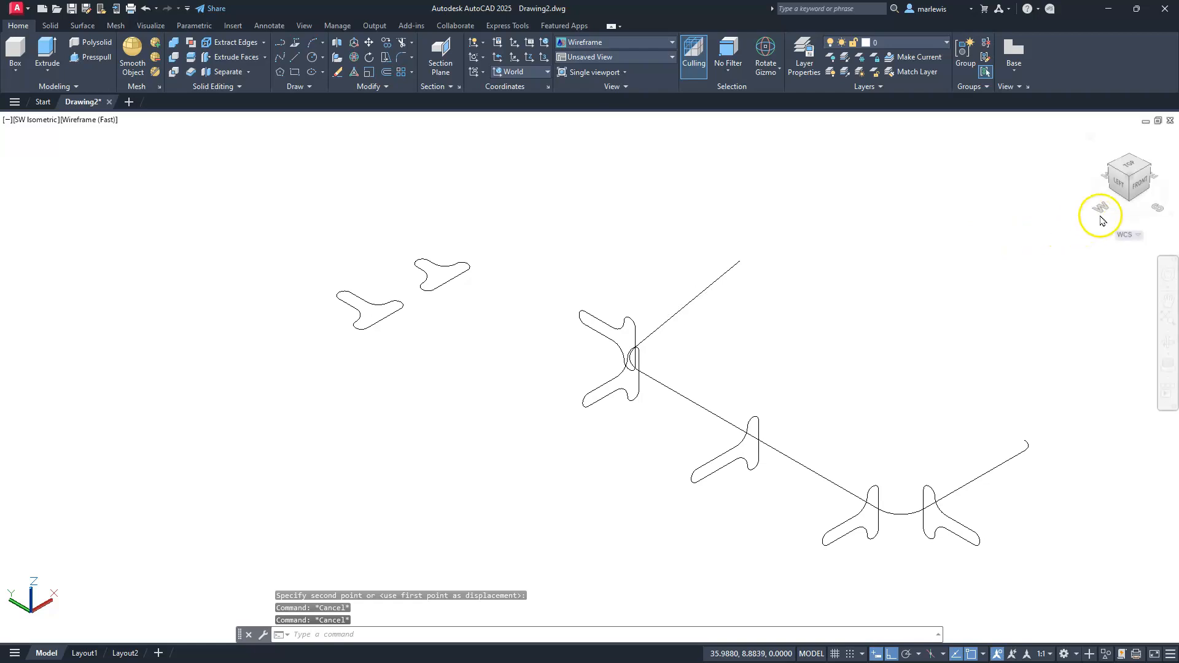
- Rotate the profile at the start of the angled line 10 degrees about the Z axis, making it perpendicular to that line
{"action": "left_click", "coordinate": [1129, 174]}
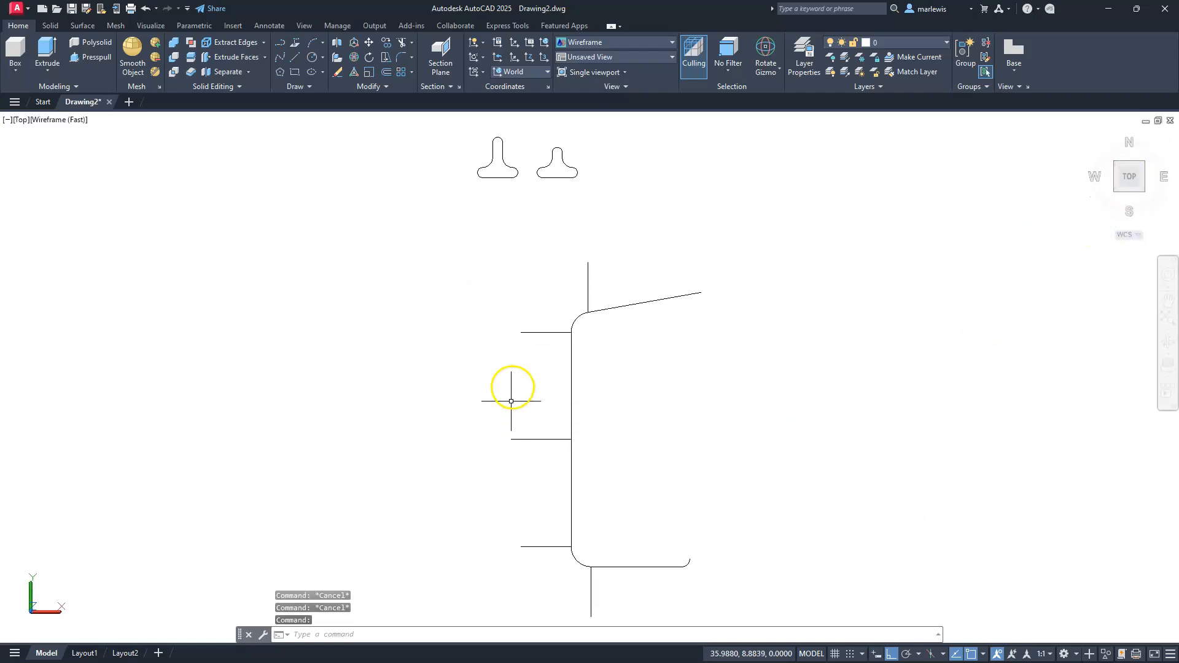
{"action": "scroll", "coordinate": [547, 307], "scroll_direction": "up", "scroll_amount": 2}
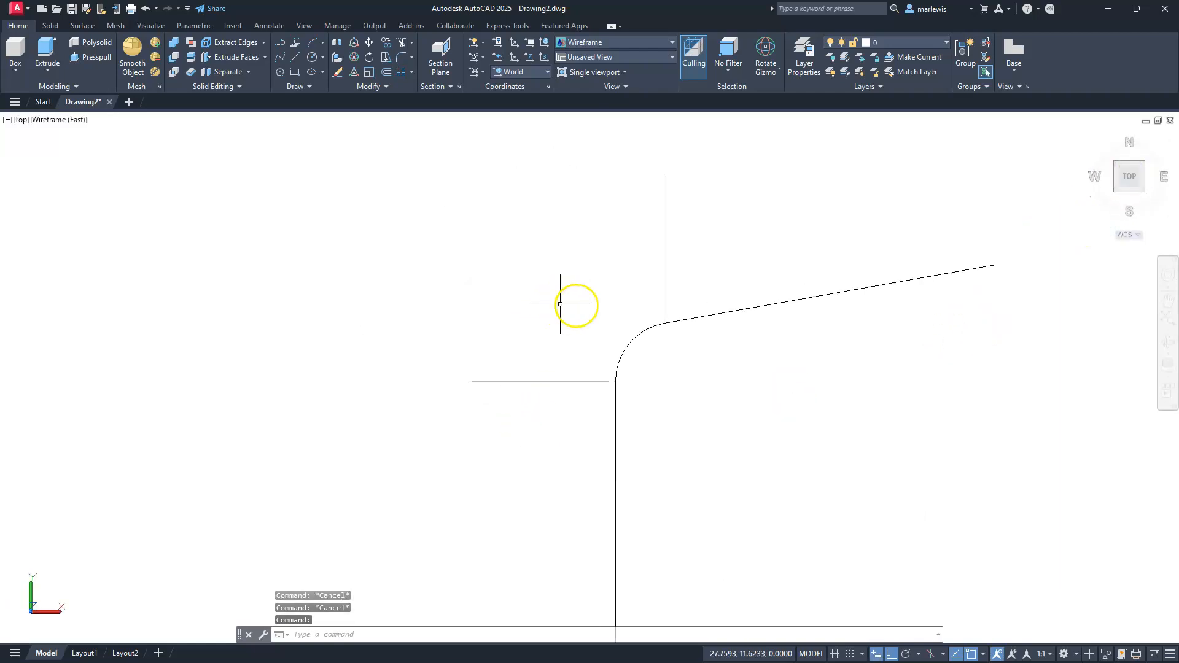
{"action": "left_click", "coordinate": [664, 217]}
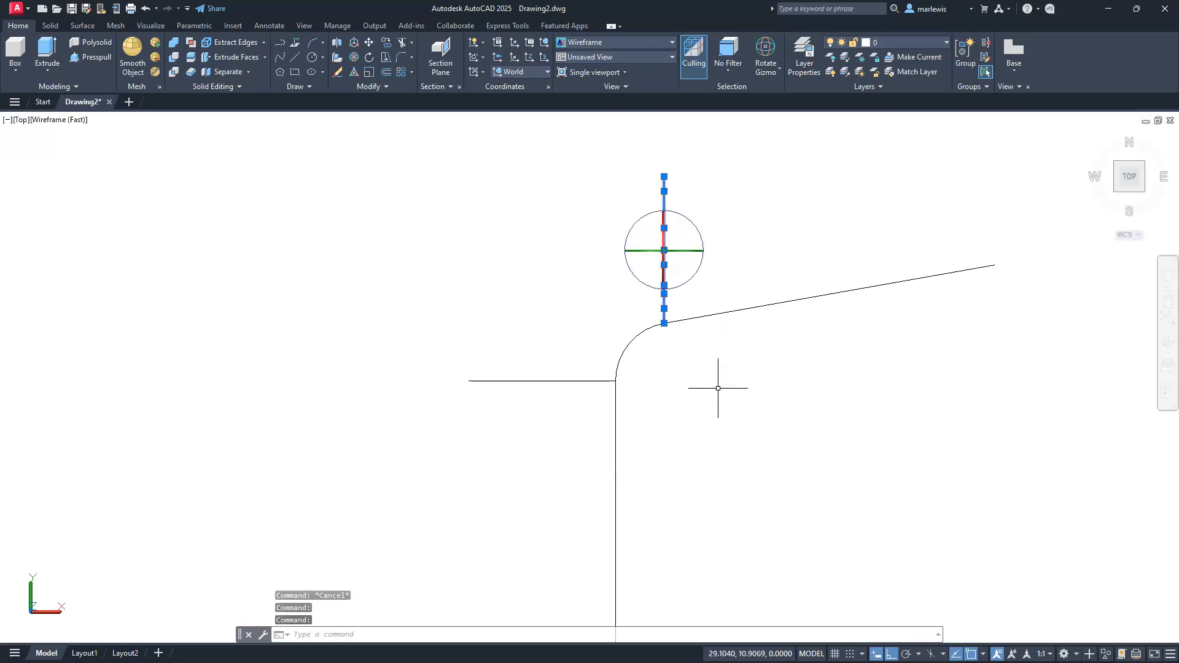
{"action": "left_click", "coordinate": [693, 228]}
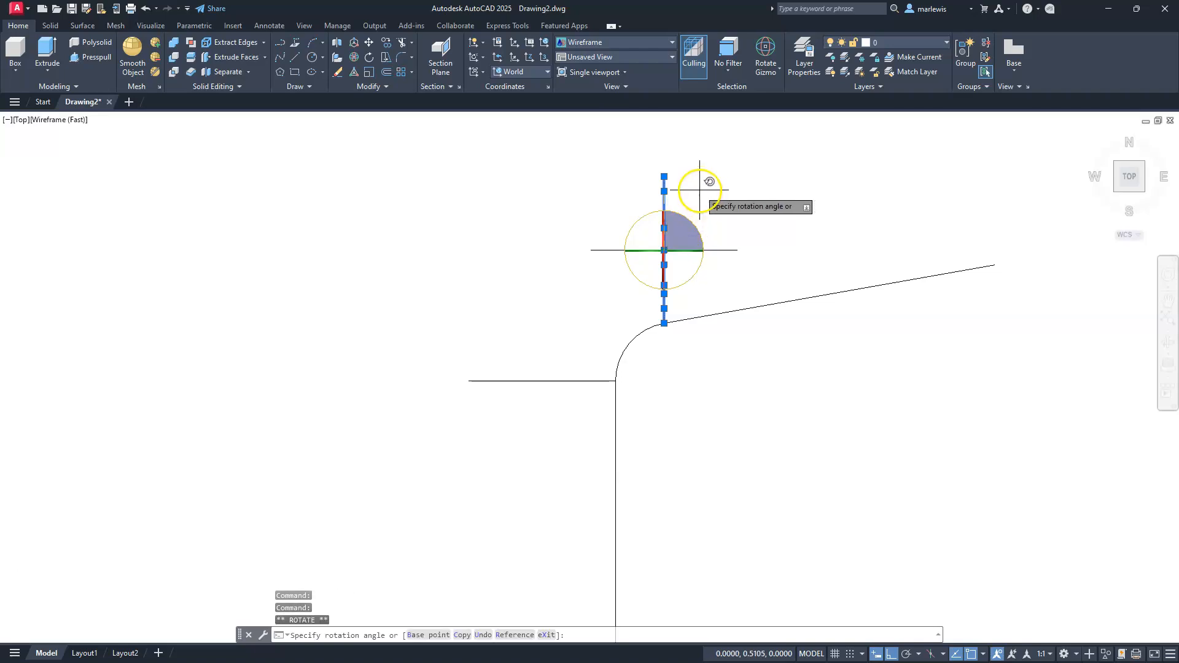
{"action": "left_click", "coordinate": [891, 655]}
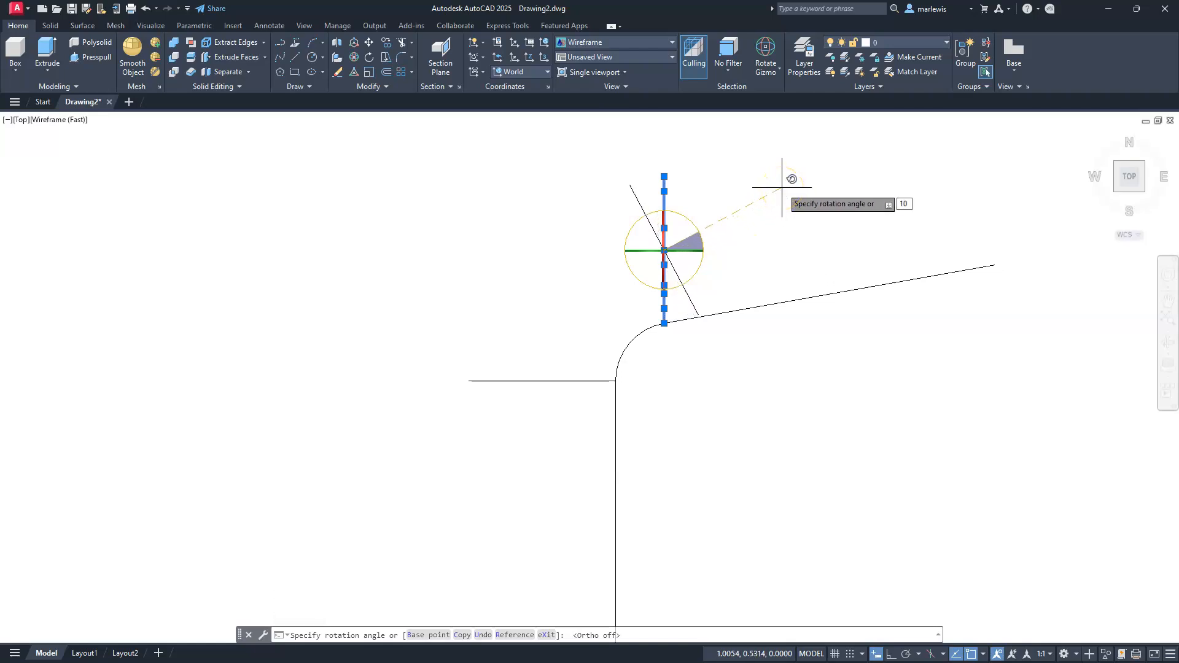
{"action": "key", "text": "Return"}
{"action": "key", "text": "Escape"}
{"action": "key", "text": "Escape"}
{"action": "key", "text": "Escape"}
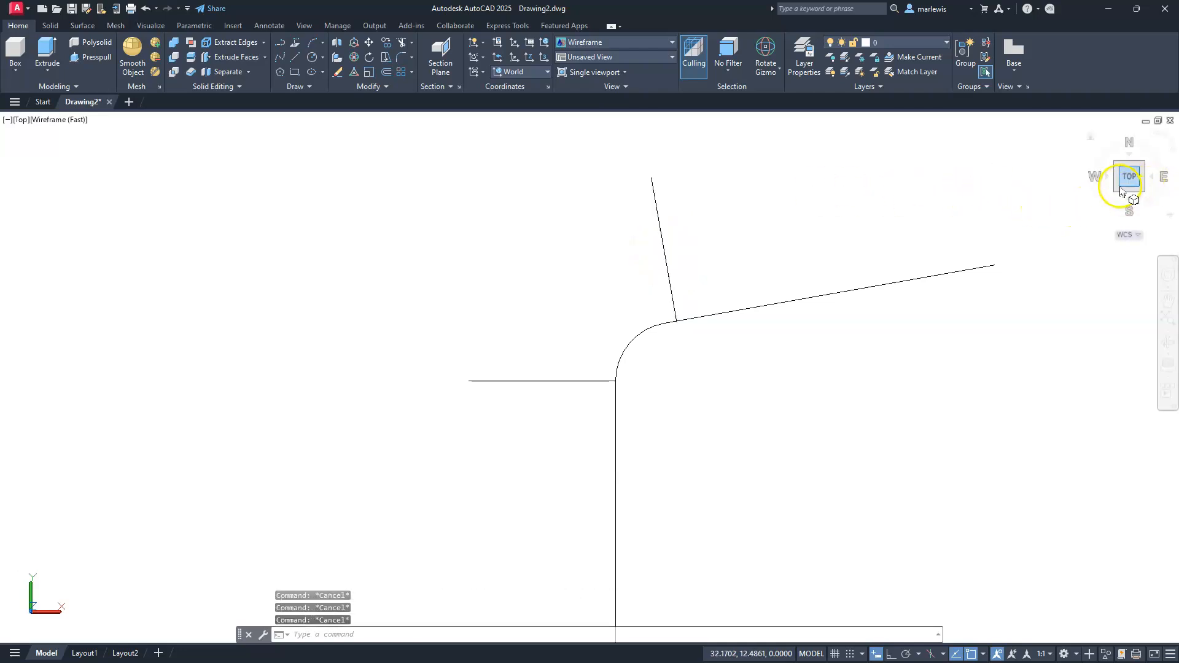
- Move the tilted profile by its base edge midpoint back onto the endpoint where the bend meets the angled line
{"action": "left_click", "coordinate": [1116, 195]}
{"action": "scroll", "coordinate": [525, 338], "scroll_direction": "down", "scroll_amount": 5}
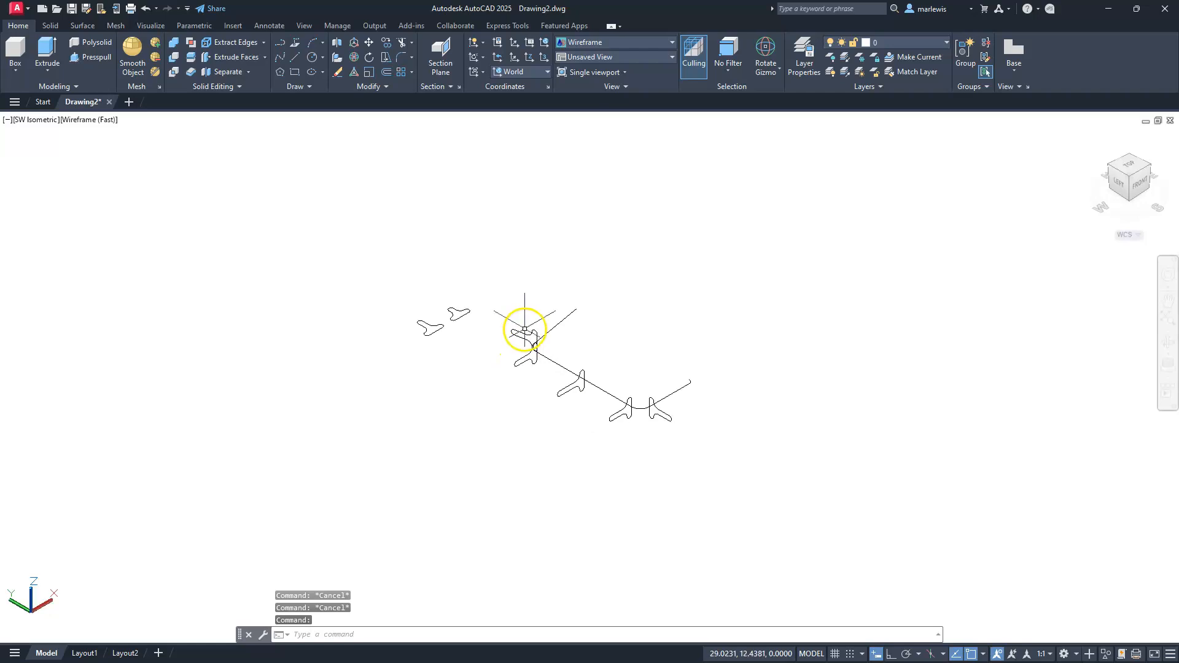
{"action": "scroll", "coordinate": [528, 332], "scroll_direction": "up", "scroll_amount": 6}
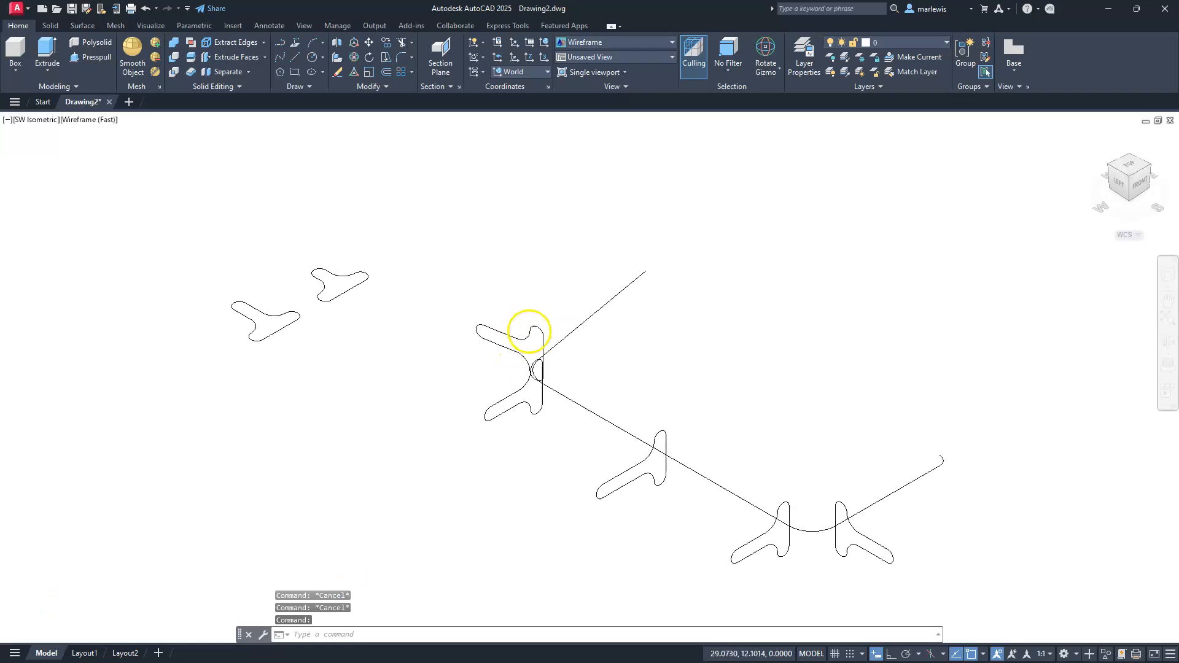
{"action": "left_click", "coordinate": [1148, 165]}
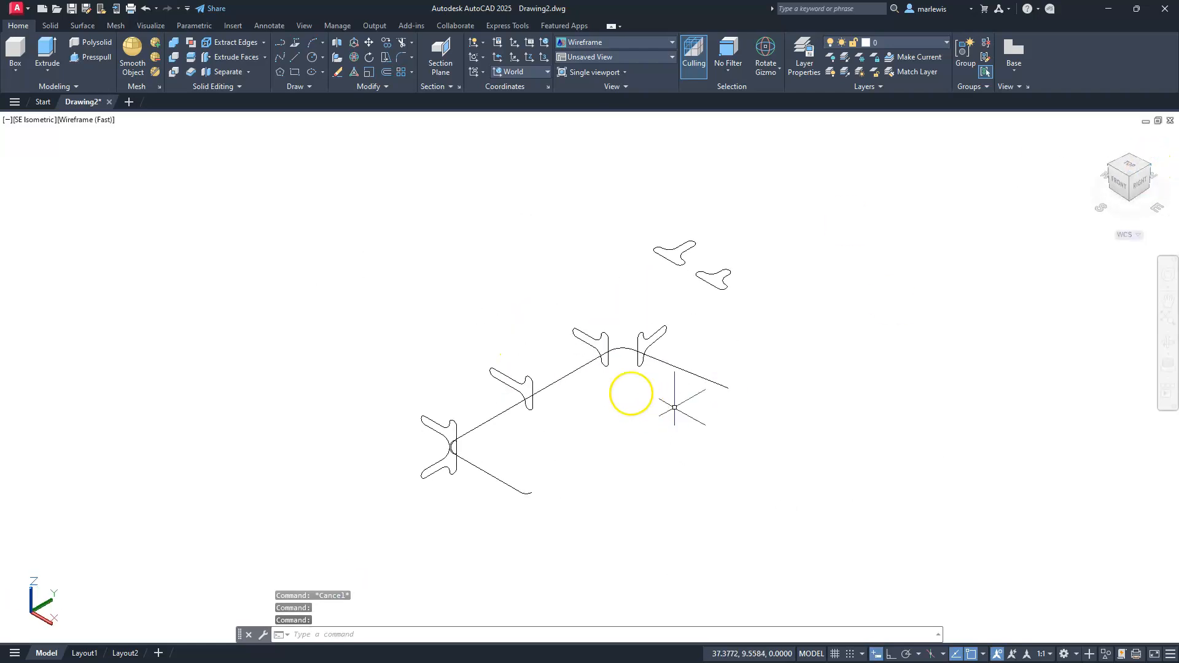
{"action": "scroll", "coordinate": [622, 334], "scroll_direction": "up", "scroll_amount": 6}
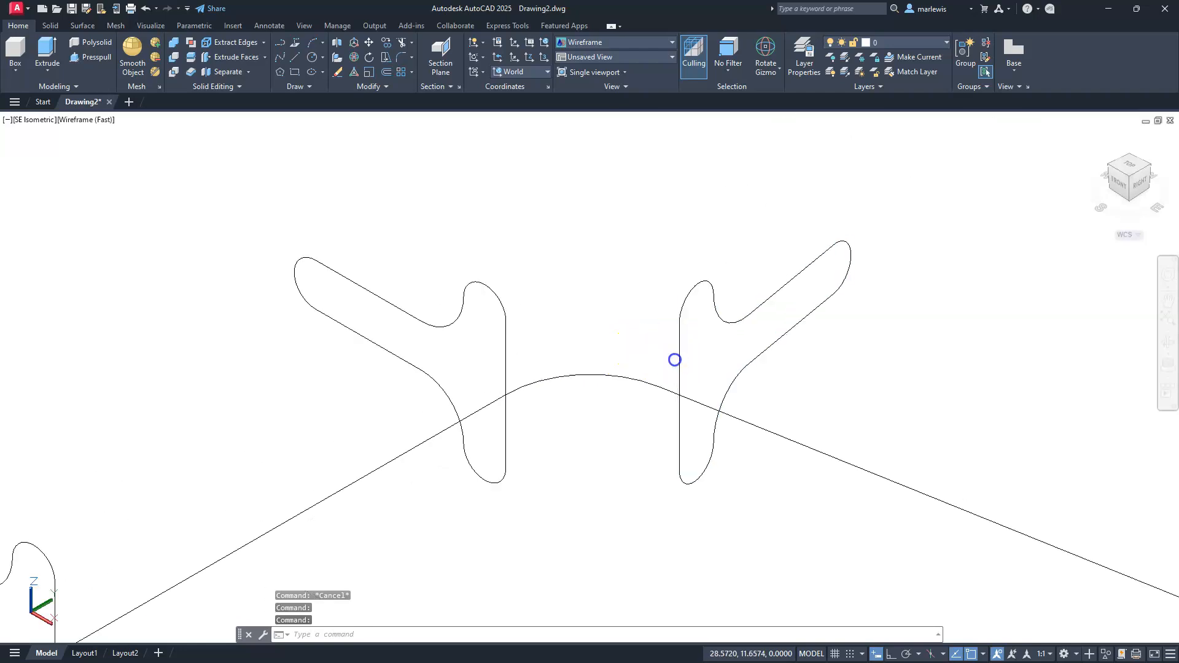
{"action": "left_click", "coordinate": [679, 361]}
{"action": "type", "text": "m"}
{"action": "key", "text": "Return"}
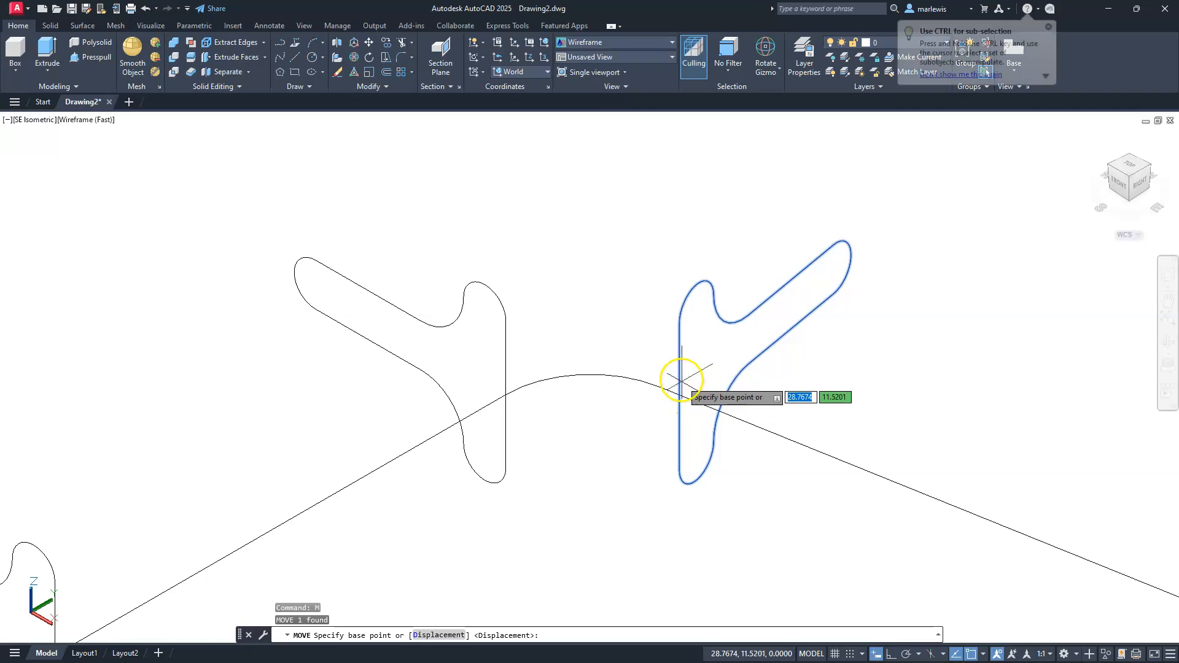
{"action": "left_click", "coordinate": [680, 381]}
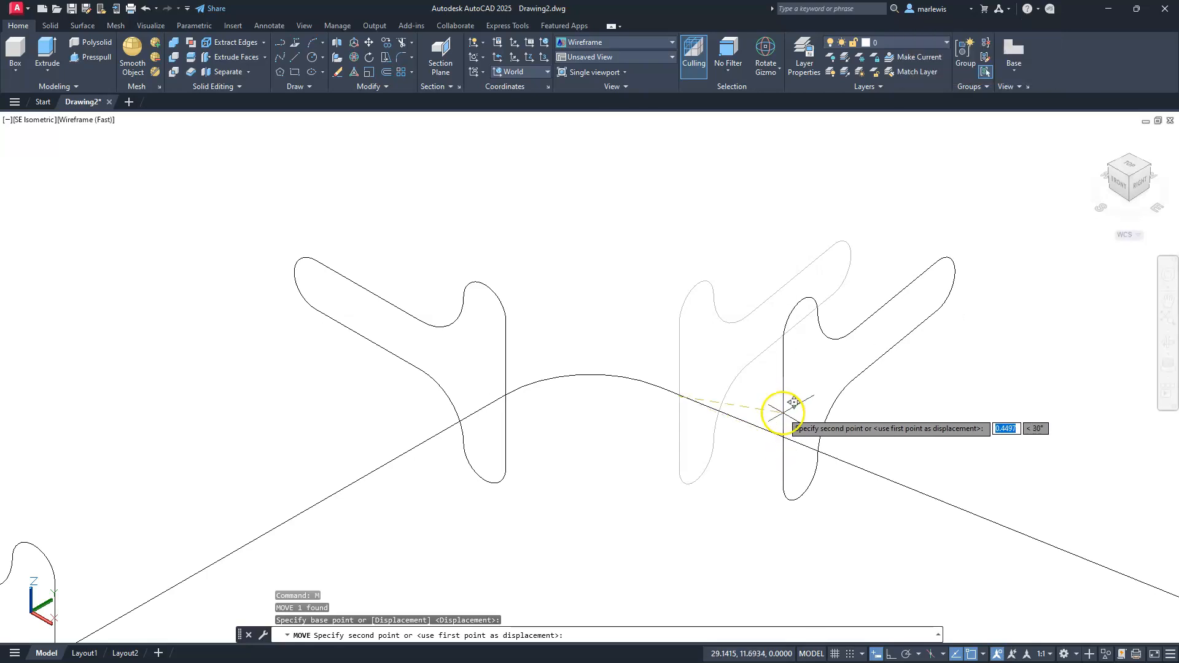
{"action": "right_click", "coordinate": [783, 412], "text": "shift"}
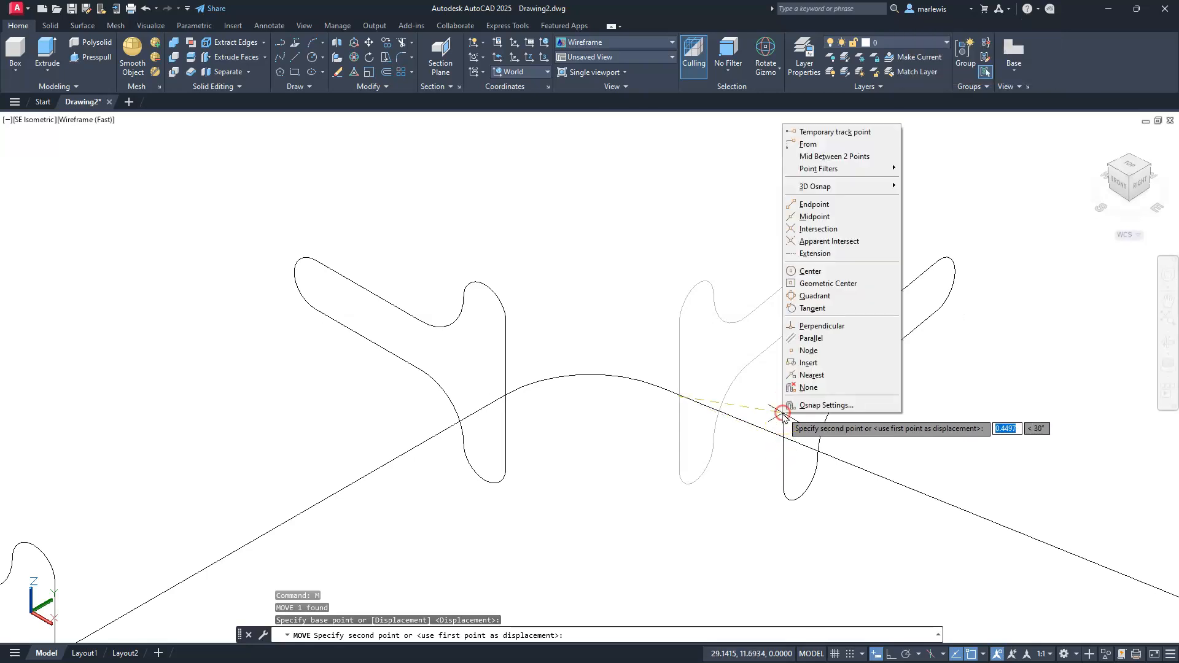
{"action": "left_click", "coordinate": [833, 206]}
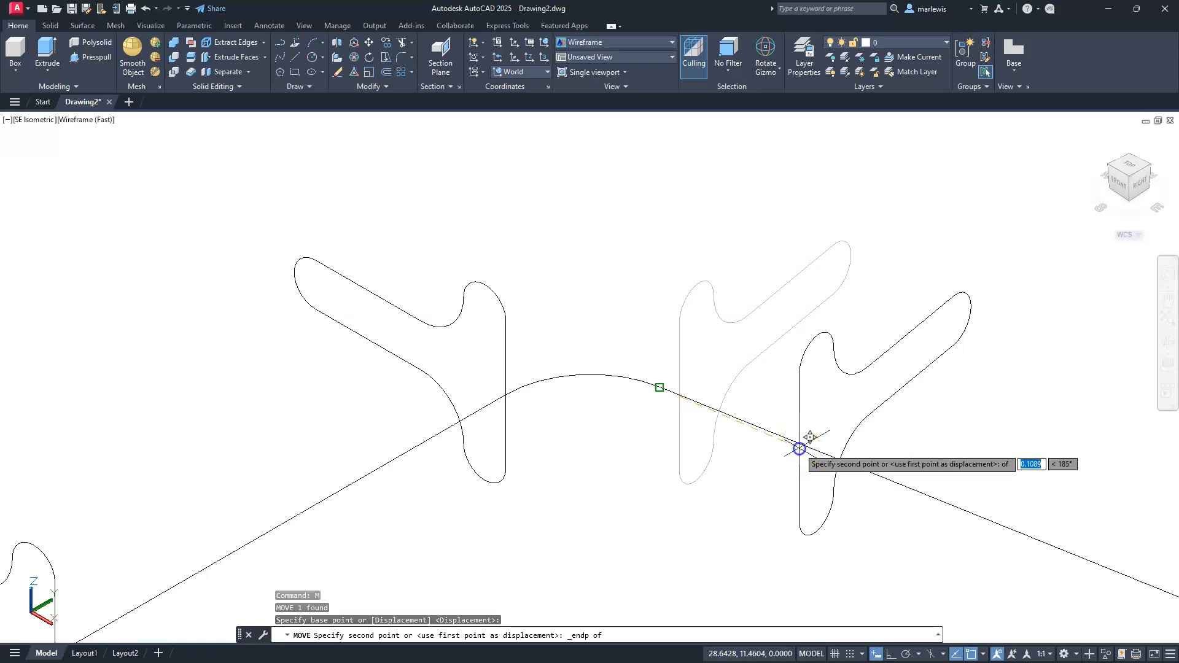
{"action": "key", "text": "Escape"}
{"action": "key", "text": "Escape"}
{"action": "key", "text": "Escape"}
{"action": "scroll", "coordinate": [689, 372], "scroll_direction": "down", "scroll_amount": 5}
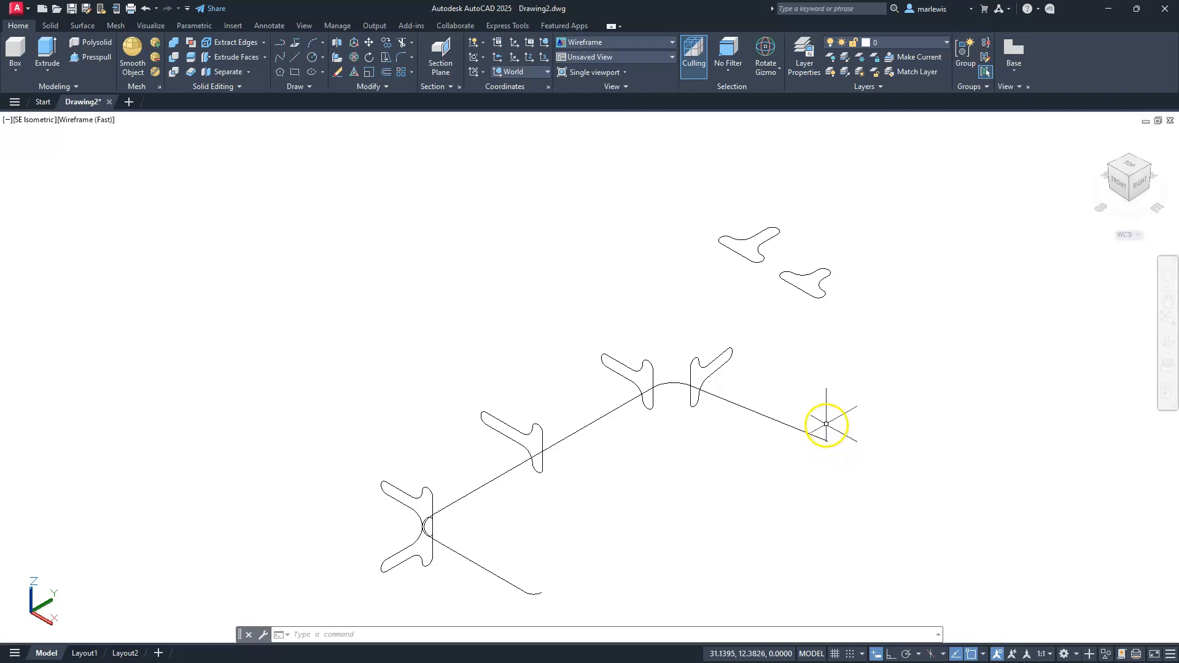
- With Ortho on, rotate the larger flat profile 90 degrees about the Y axis so it stands upright
{"action": "left_click_drag", "start_coordinate": [749, 250], "coordinate": [715, 272]}
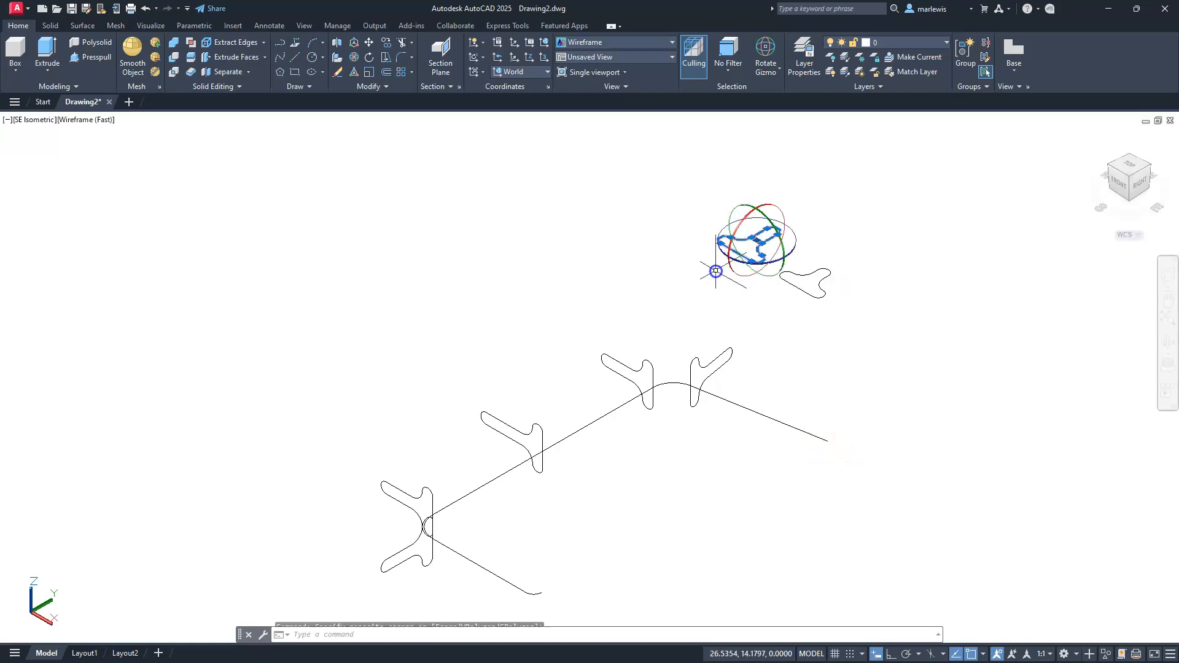
{"action": "left_click", "coordinate": [889, 655]}
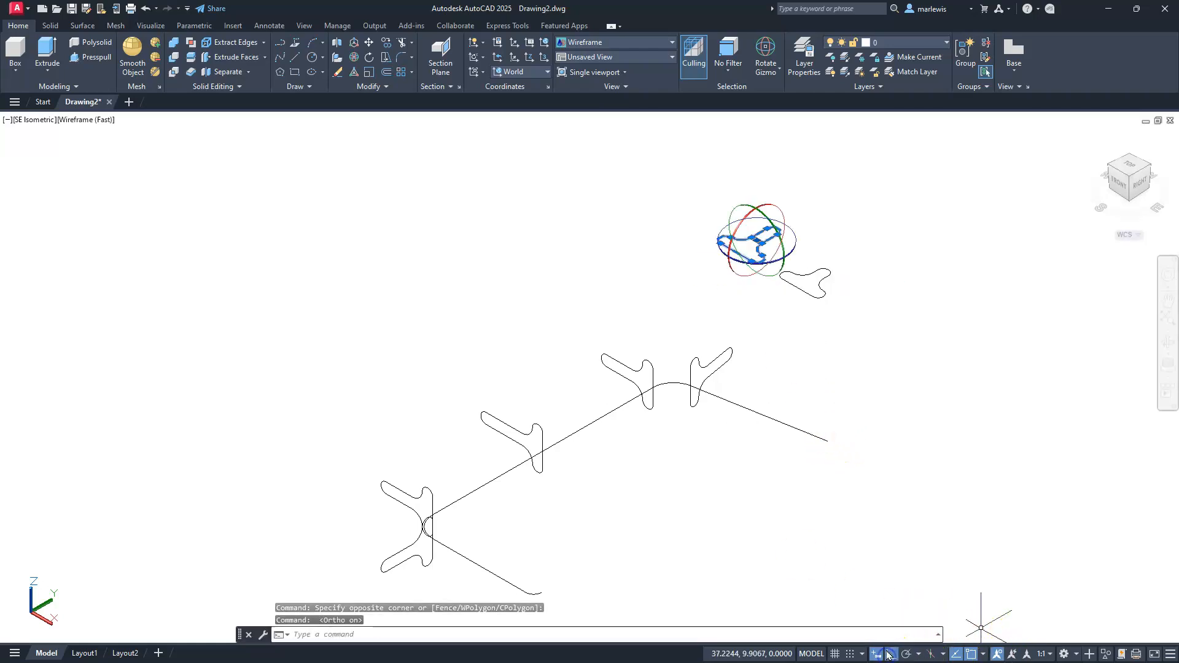
{"action": "left_click", "coordinate": [741, 211]}
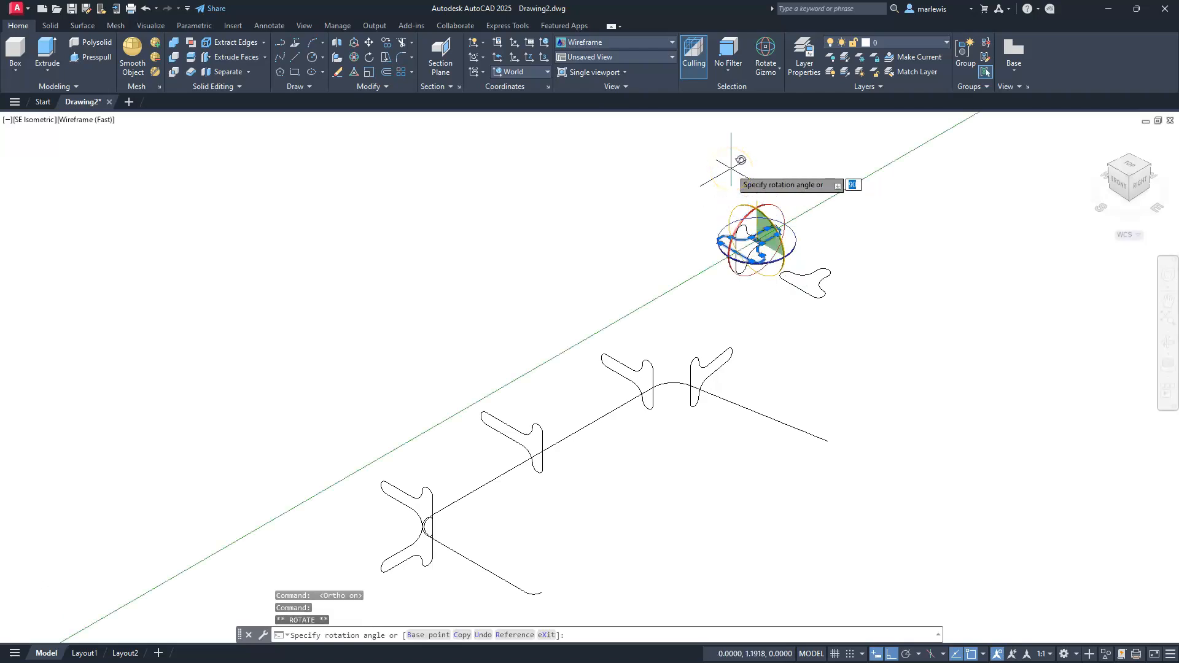
{"action": "scroll", "coordinate": [730, 166], "scroll_direction": "up", "scroll_amount": 2}
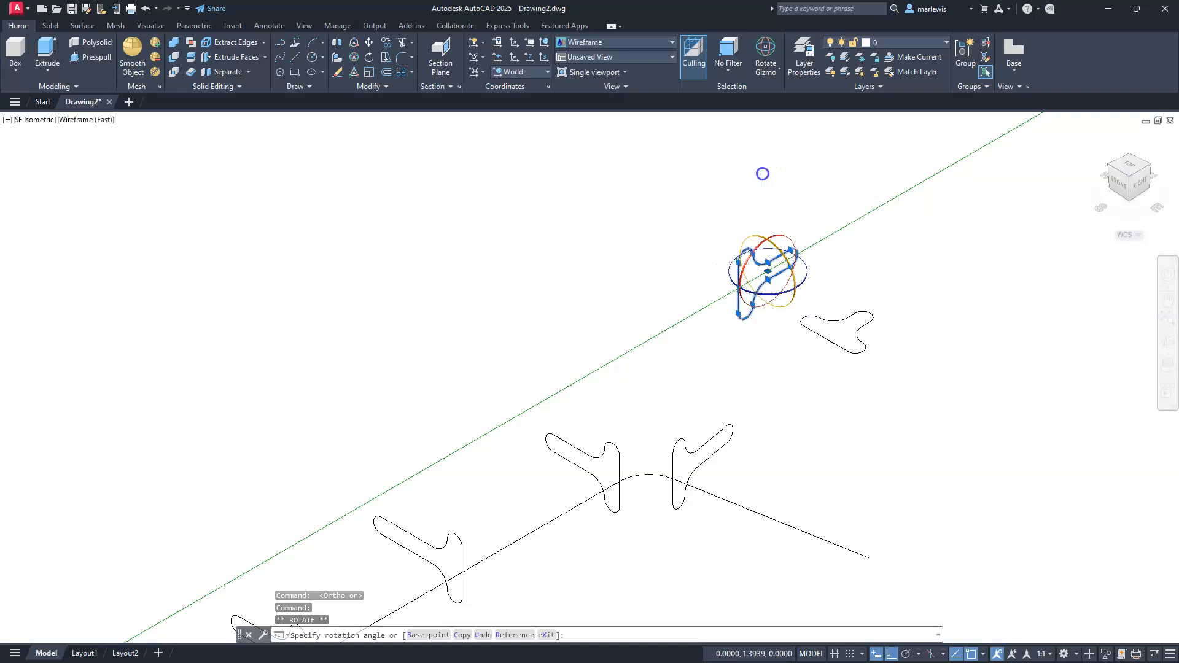
{"action": "key", "text": "Escape"}
{"action": "key", "text": "Escape"}
{"action": "key", "text": "Escape"}
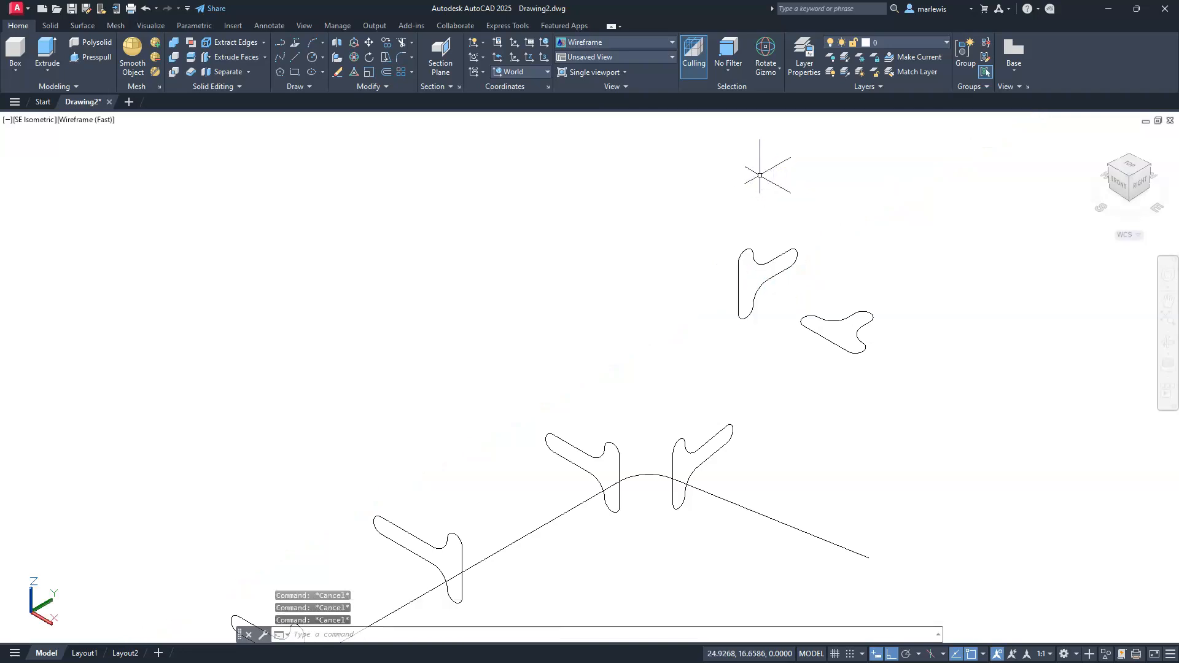
- Move the upright larger profile by its base edge midpoint to the free end of the angled line
{"action": "left_click", "coordinate": [752, 264]}
{"action": "left_click", "coordinate": [687, 330]}
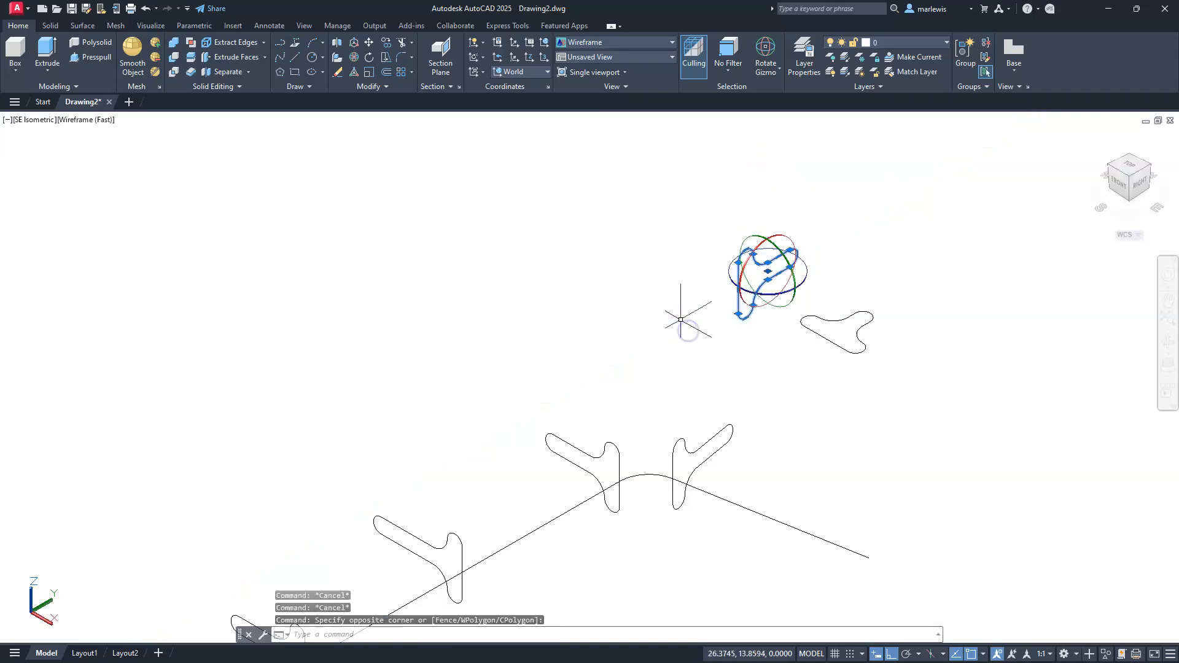
{"action": "type", "text": "m"}
{"action": "key", "text": "Return"}
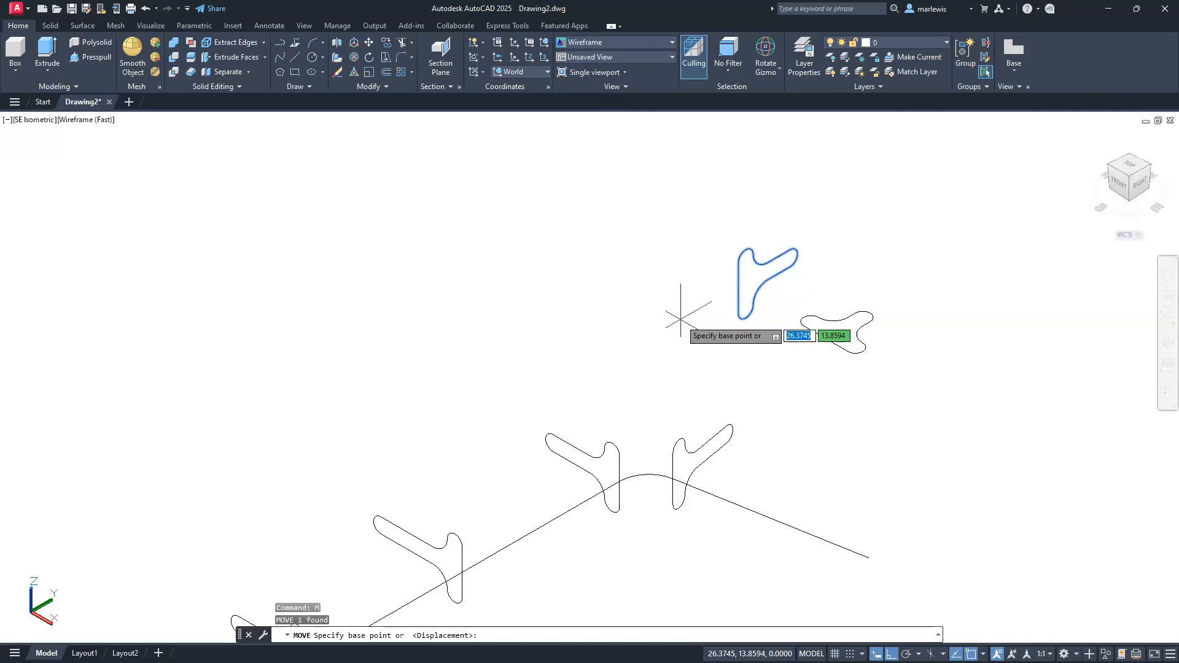
{"action": "left_click", "coordinate": [737, 287]}
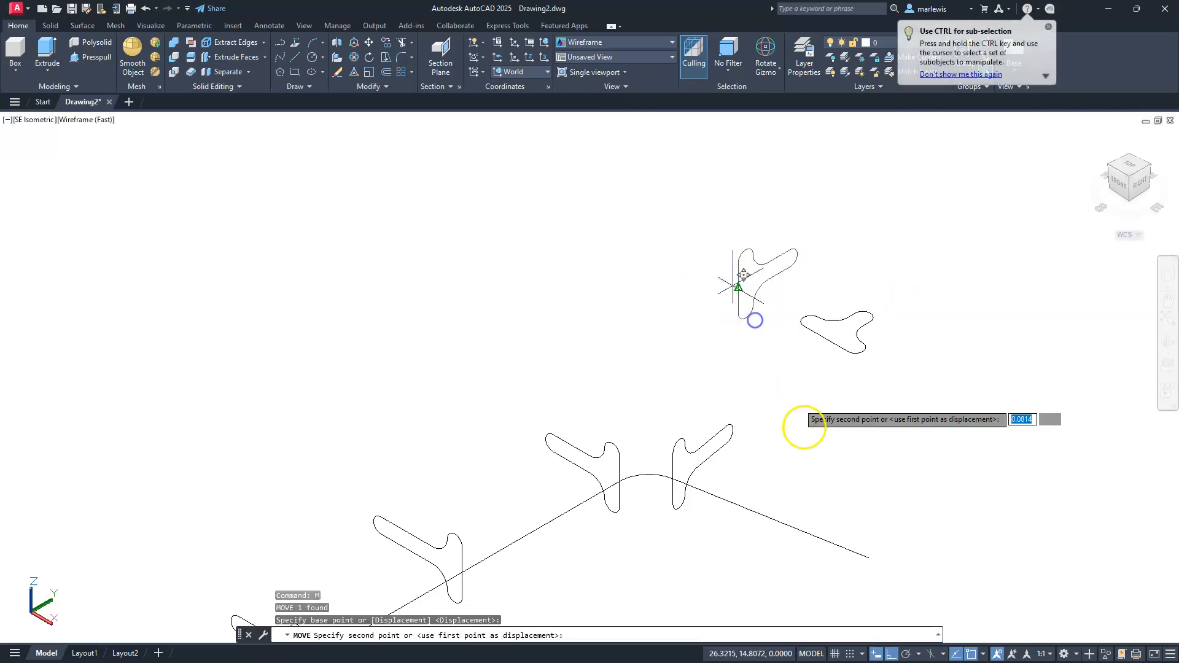
{"action": "left_click", "coordinate": [853, 556]}
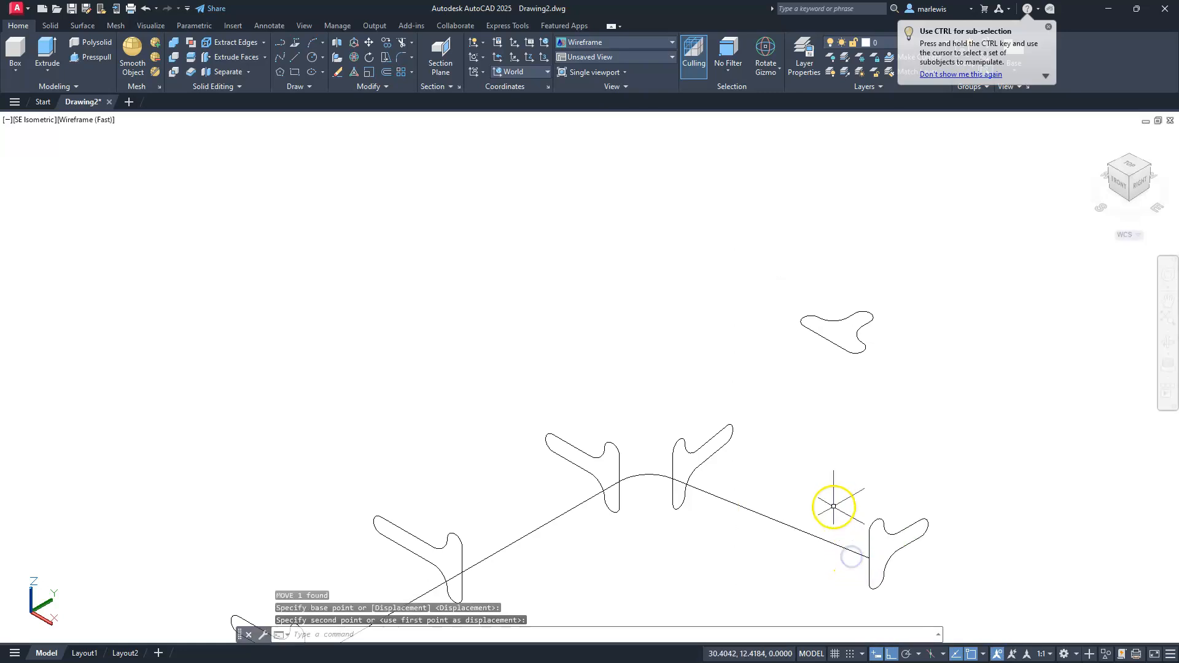
{"action": "key", "text": "Escape"}
{"action": "key", "text": "Escape"}
{"action": "key", "text": "Escape"}
- Copy the smaller flat profile a short distance beside the original along the Y direction
{"action": "scroll", "coordinate": [730, 319], "scroll_direction": "down", "scroll_amount": 3}
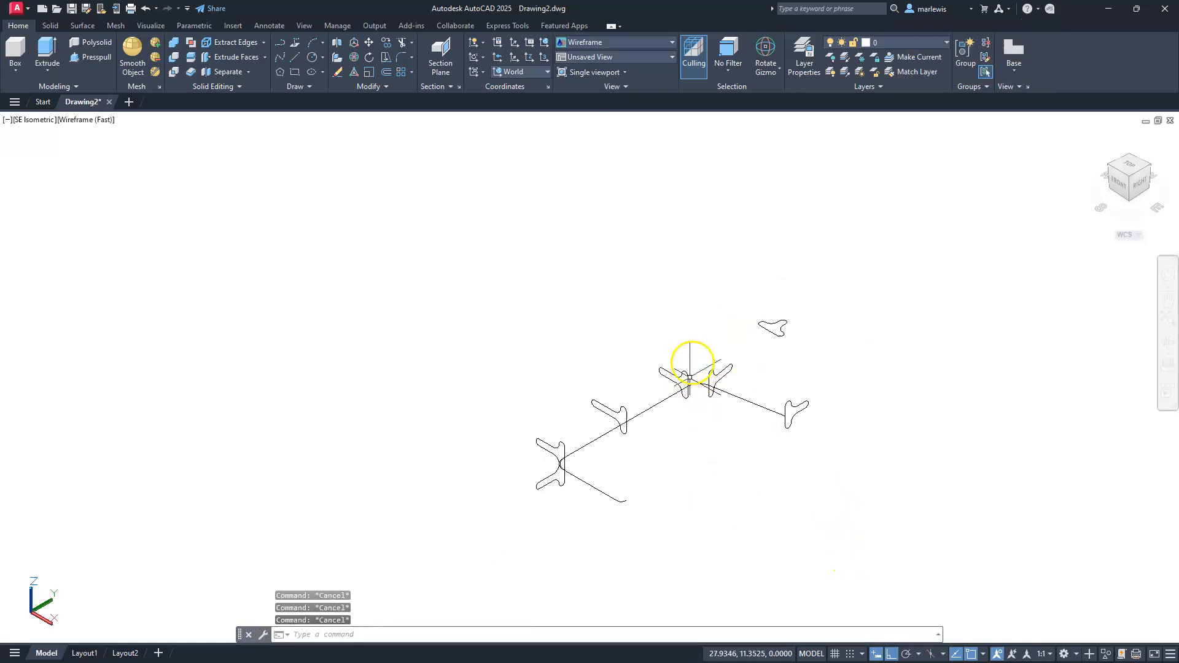
{"action": "scroll", "coordinate": [707, 347], "scroll_direction": "up", "scroll_amount": 2}
{"action": "middle_click_drag", "start_coordinate": [707, 346], "coordinate": [696, 286]}
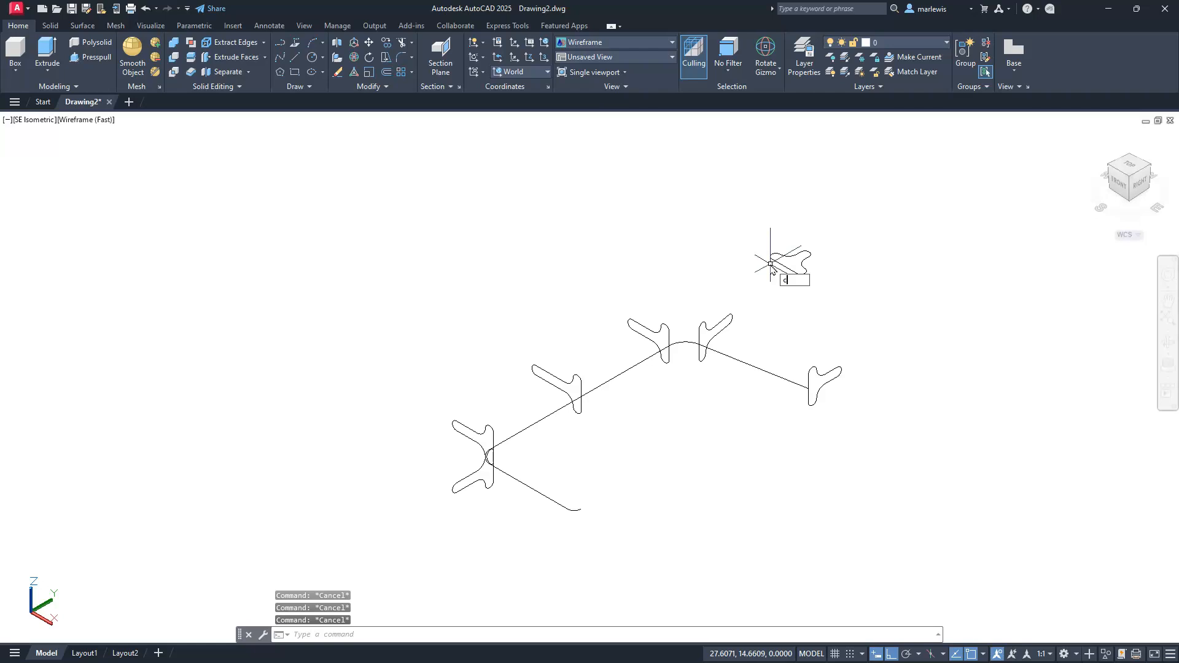
{"action": "type", "text": "o"}
{"action": "key", "text": "Return"}
{"action": "key", "text": "Return"}
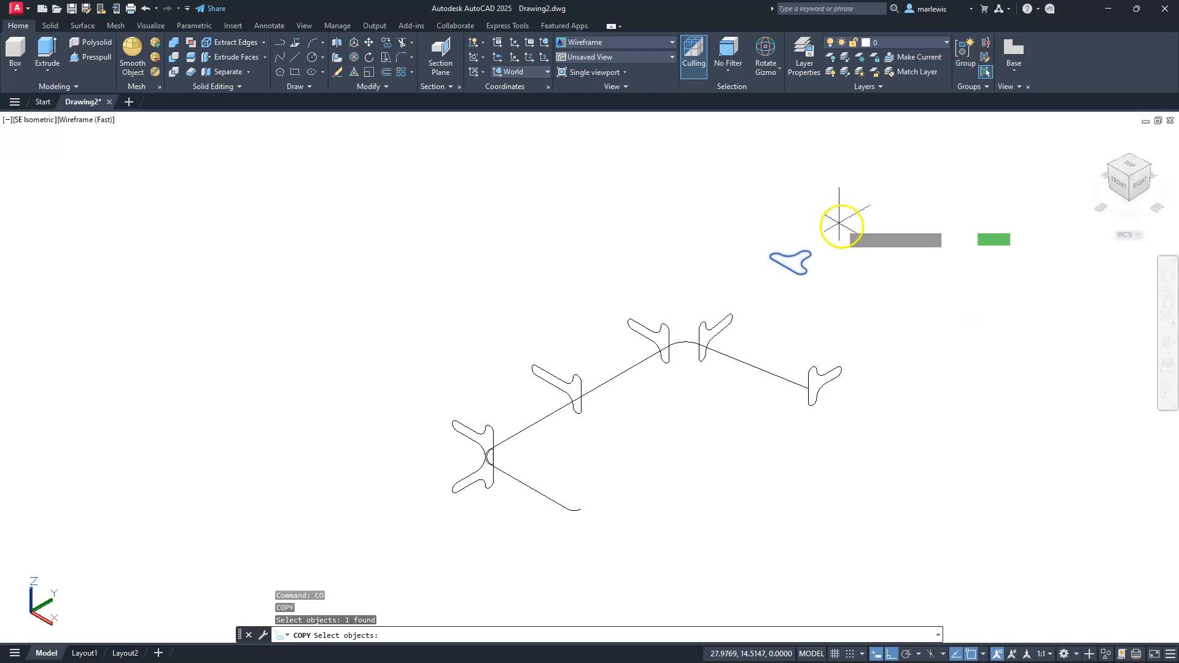
{"action": "left_click", "coordinate": [829, 260]}
{"action": "left_click", "coordinate": [848, 232]}
{"action": "key", "text": "Escape"}
{"action": "key", "text": "Escape"}
{"action": "key", "text": "Escape"}
- Rotate both smaller flat profiles together 90 degrees about the Y axis so they stand upright
{"action": "left_click", "coordinate": [856, 211]}
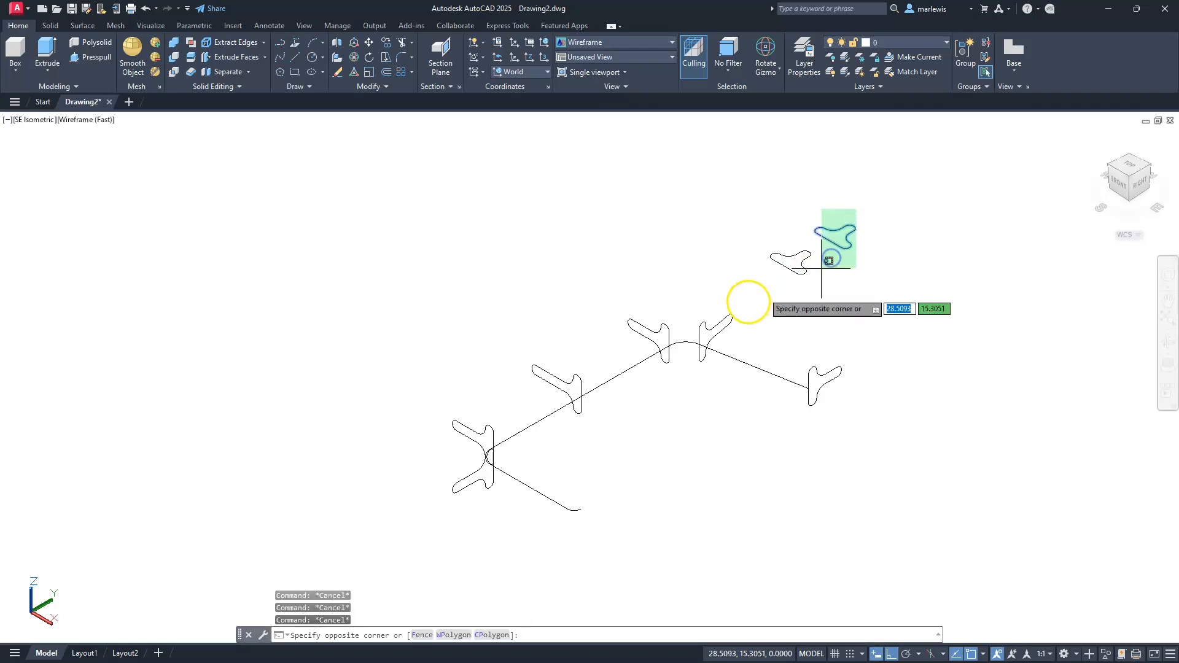
{"action": "left_click", "coordinate": [740, 325]}
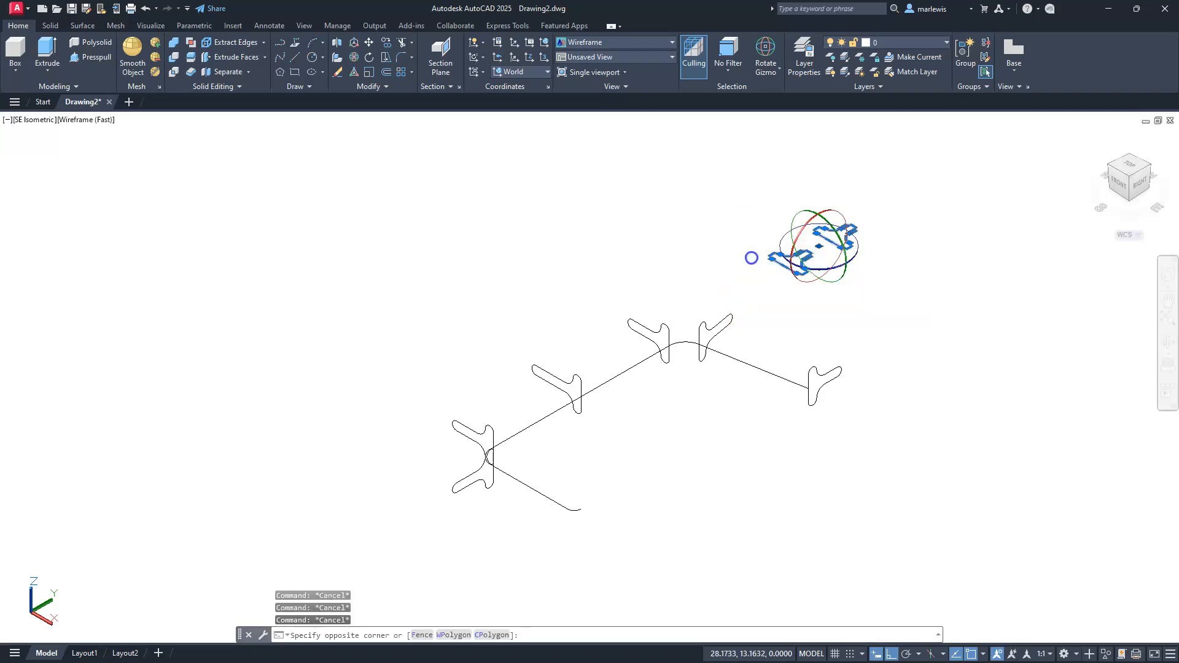
{"action": "left_click", "coordinate": [800, 213]}
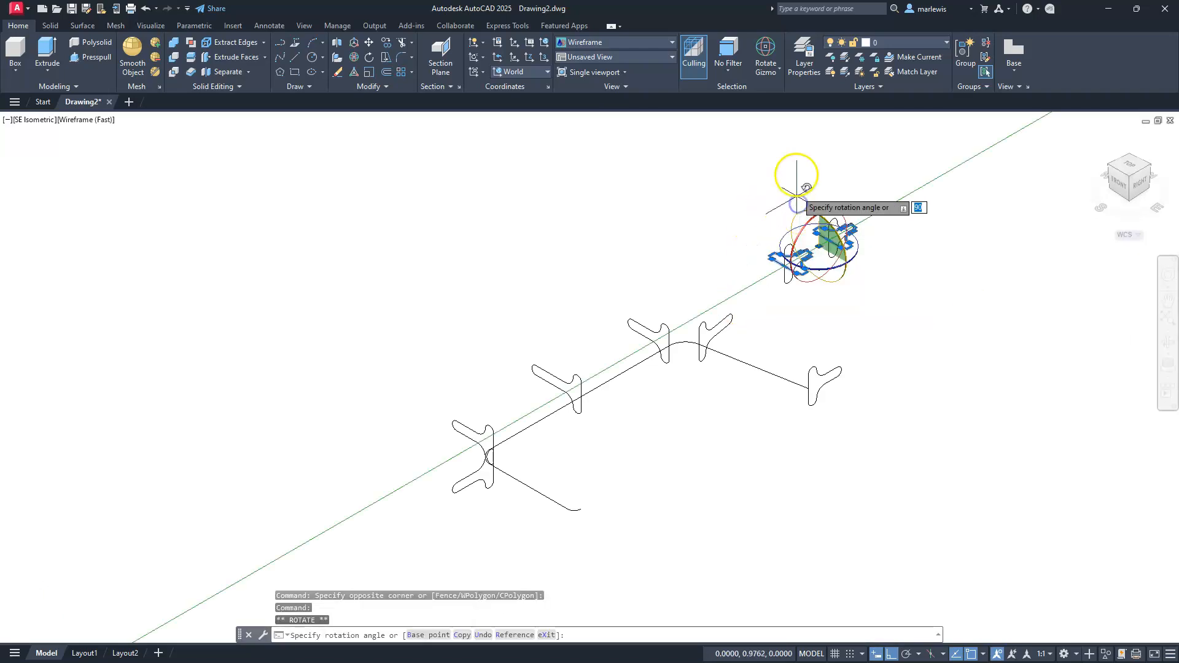
{"action": "left_click", "coordinate": [797, 160]}
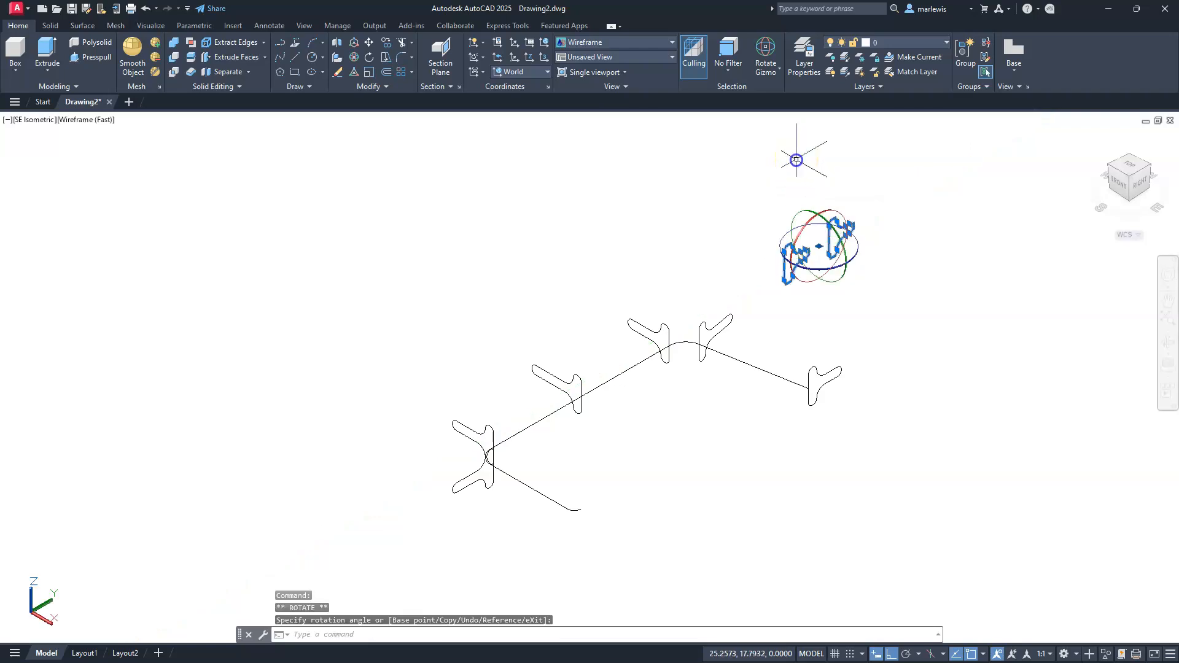
{"action": "key", "text": "Escape"}
{"action": "key", "text": "Escape"}
- Rotate the smaller upright profile nearer the path 180 degrees about the Z axis
{"action": "left_click", "coordinate": [802, 228]}
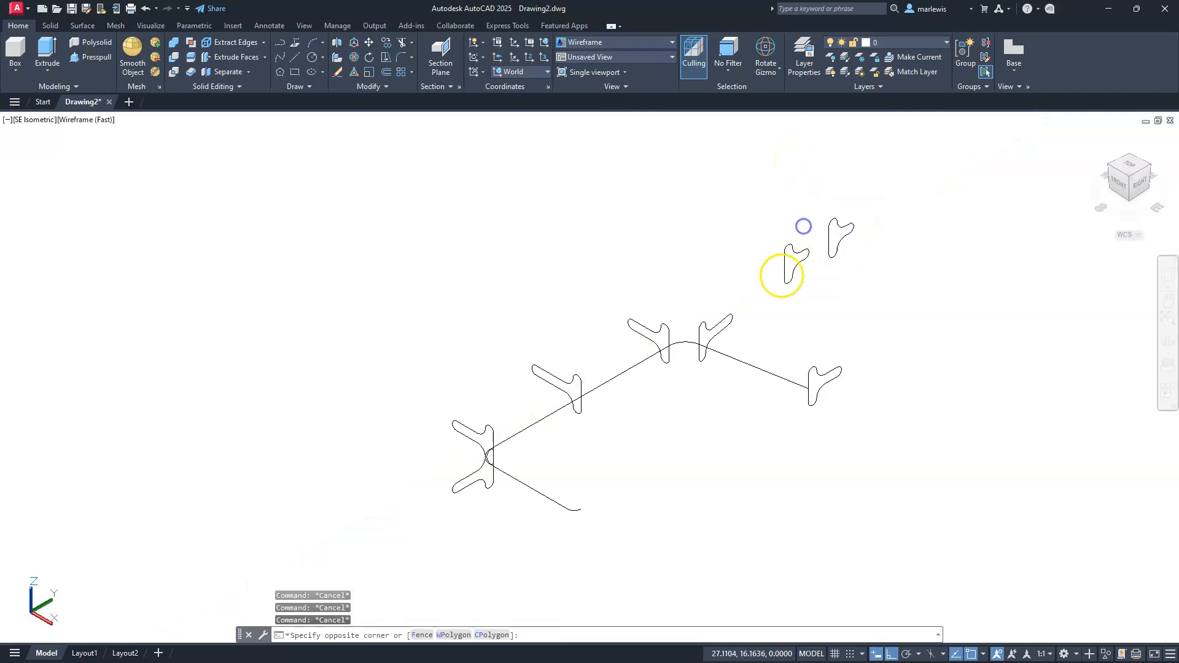
{"action": "left_click", "coordinate": [779, 291]}
{"action": "scroll", "coordinate": [781, 283], "scroll_direction": "up", "scroll_amount": 2}
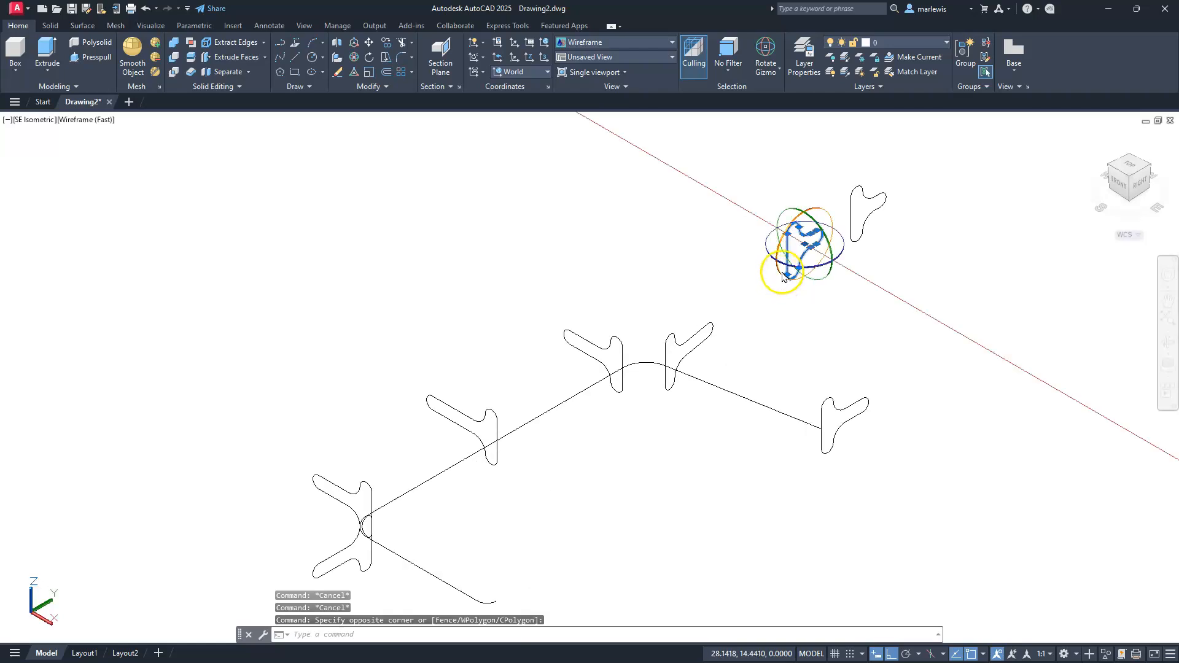
{"action": "left_click", "coordinate": [764, 249]}
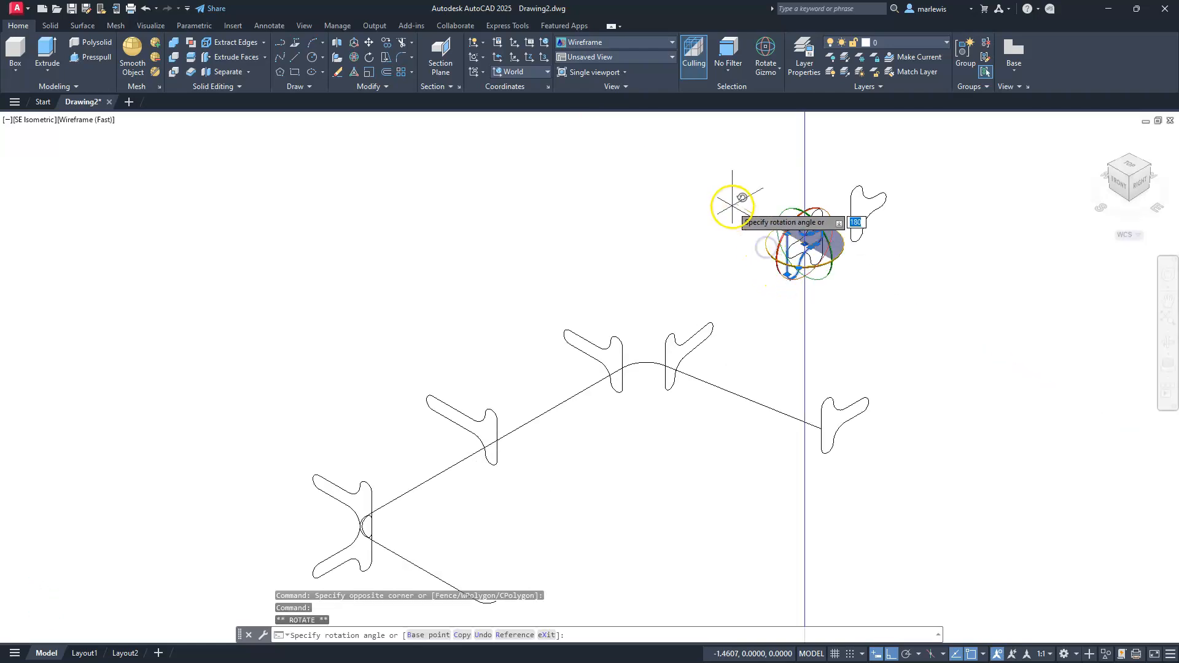
{"action": "key", "text": "Return"}
{"action": "key", "text": "Escape"}
{"action": "key", "text": "Escape"}
{"action": "key", "text": "Escape"}
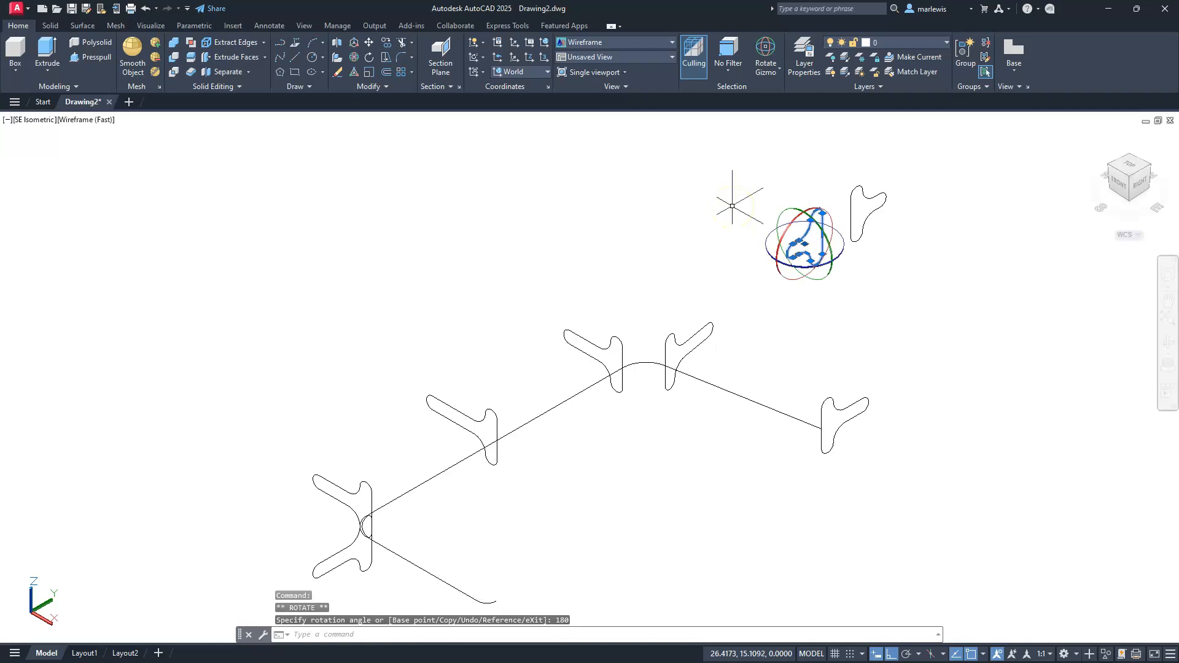
- Rotate the smaller upright profile farther from the path a quarter turn about the Z axis so its arm points along +X
{"action": "left_click", "coordinate": [890, 198]}
{"action": "left_click", "coordinate": [876, 211]}
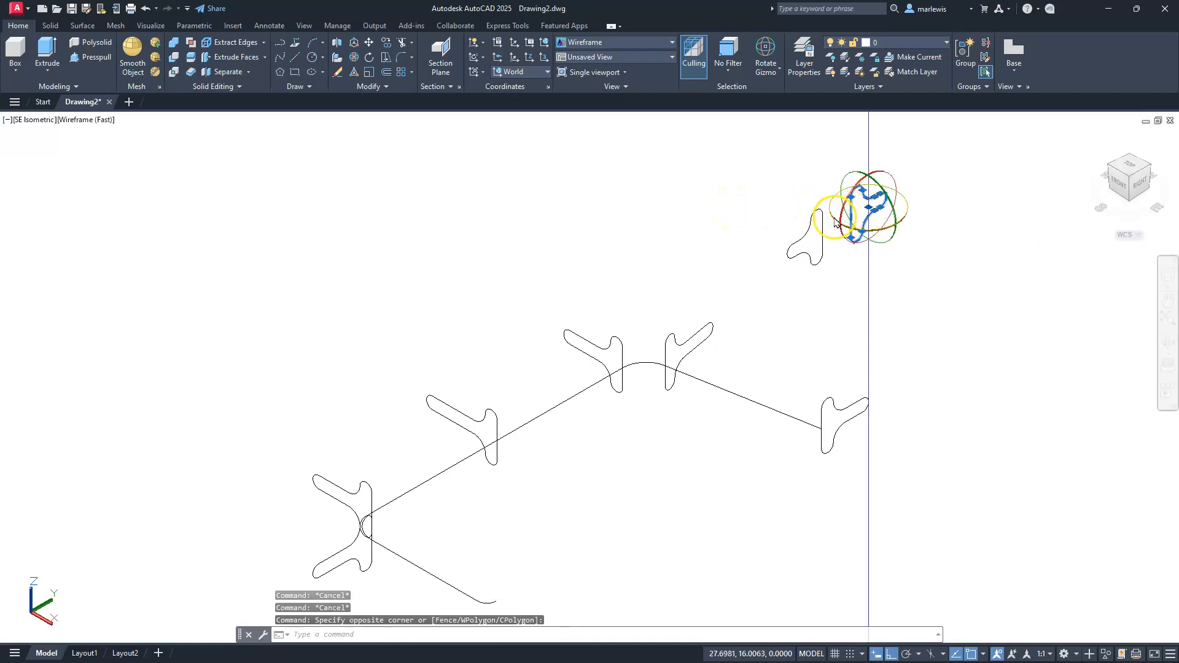
{"action": "left_click", "coordinate": [840, 216]}
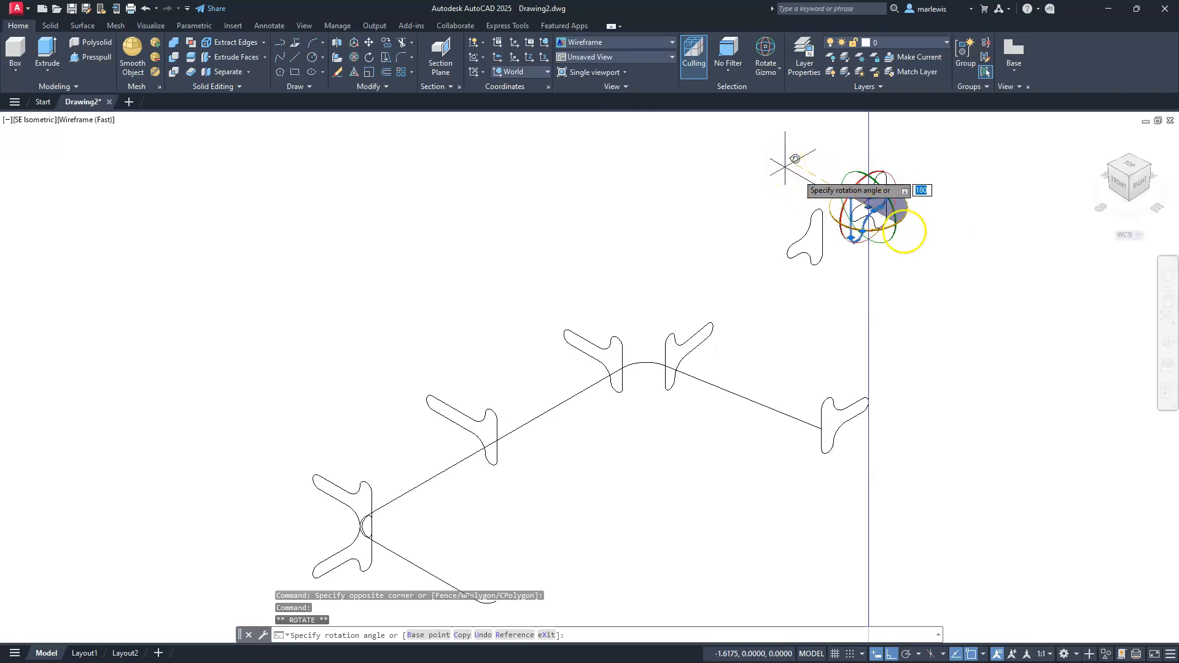
{"action": "left_click", "coordinate": [787, 316]}
{"action": "key", "text": "Escape"}
{"action": "key", "text": "Escape"}
{"action": "key", "text": "Escape"}
{"action": "middle_click_drag", "start_coordinate": [787, 316], "coordinate": [733, 290]}
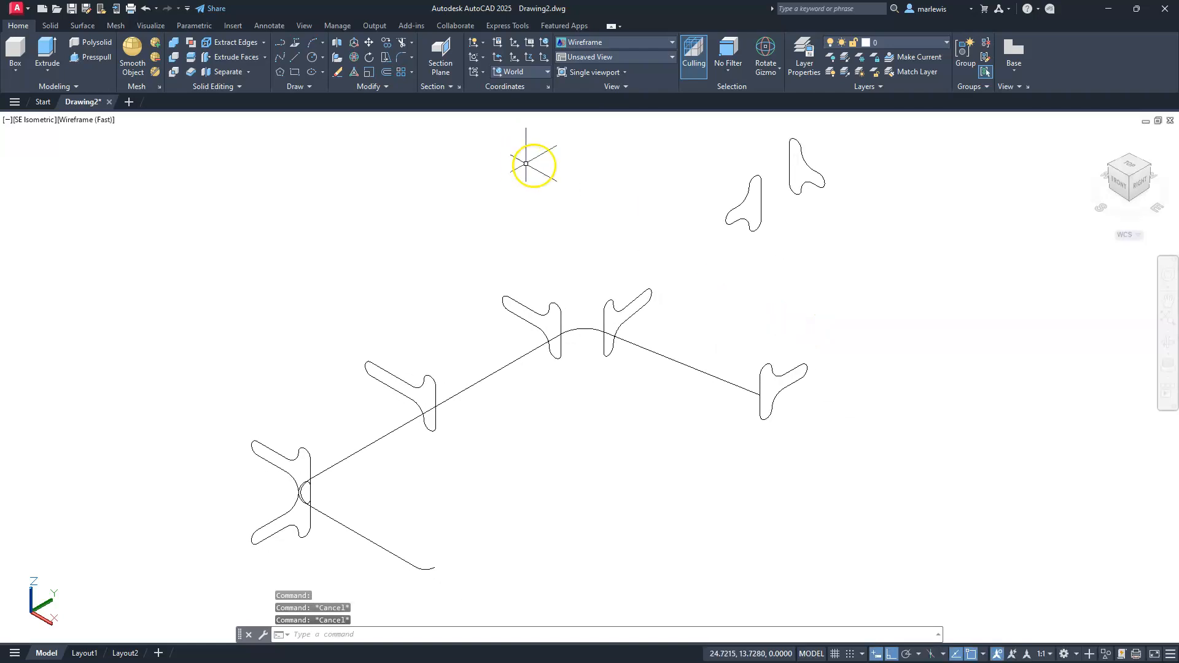
- Move the nearer smaller upright profile by its straight edge's midpoint to the point where the lower line meets the small end arc
{"action": "left_click", "coordinate": [737, 181]}
{"action": "left_click", "coordinate": [698, 258]}
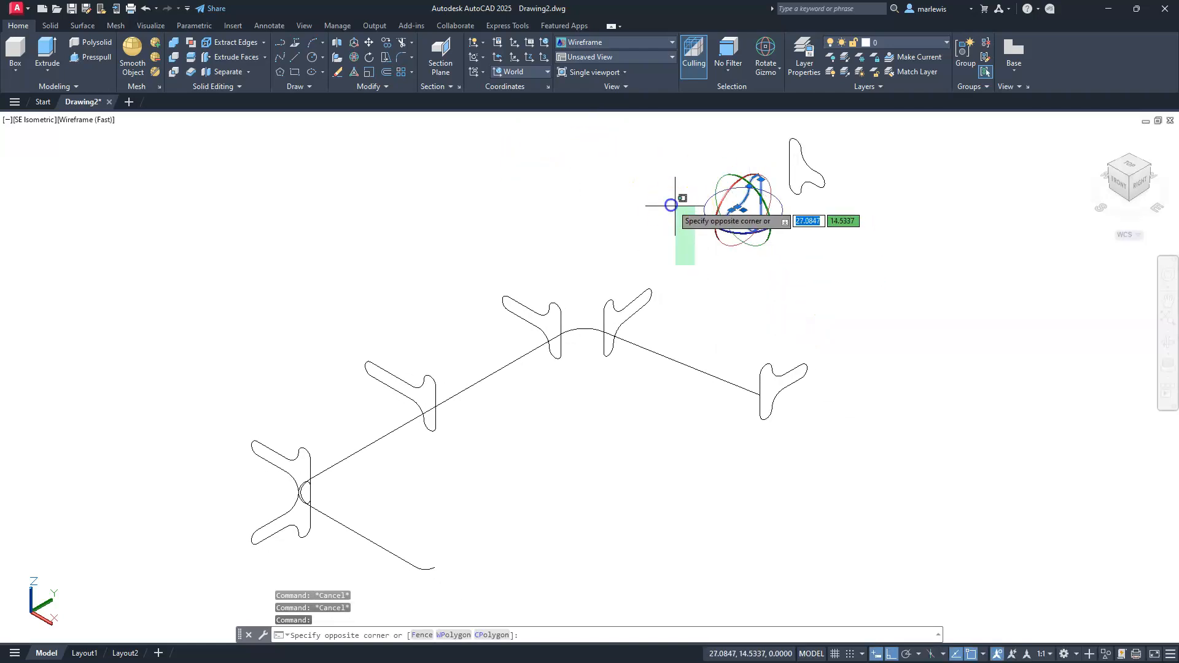
{"action": "left_click", "coordinate": [656, 183]}
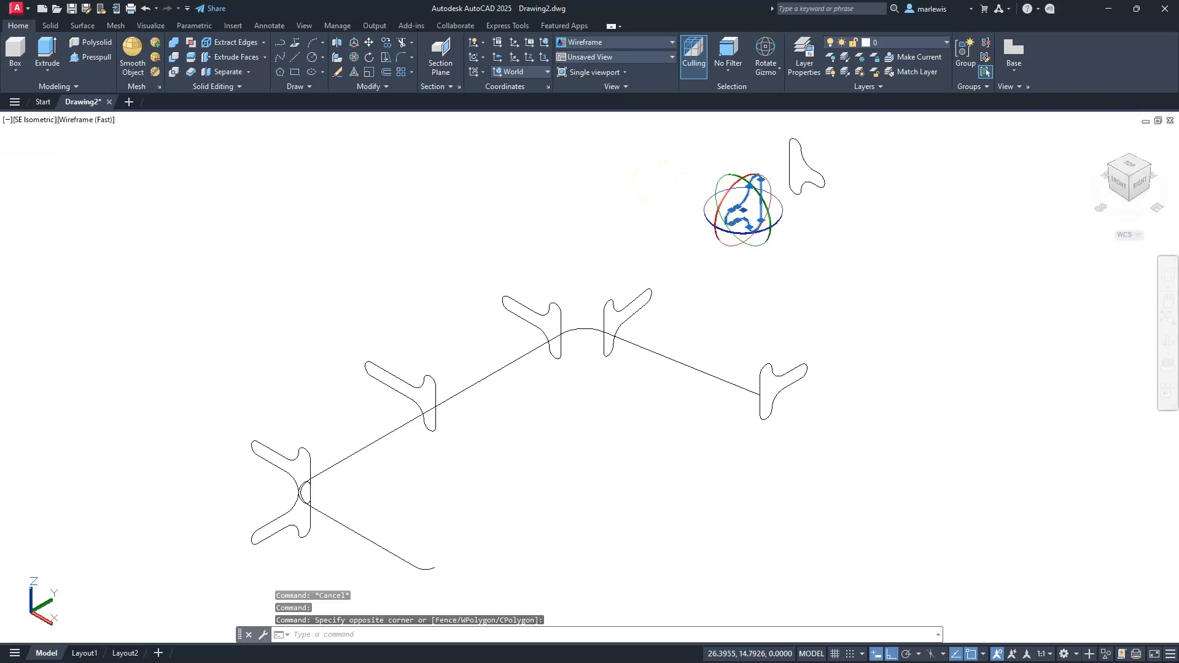
{"action": "type", "text": "m"}
{"action": "key", "text": "Return"}
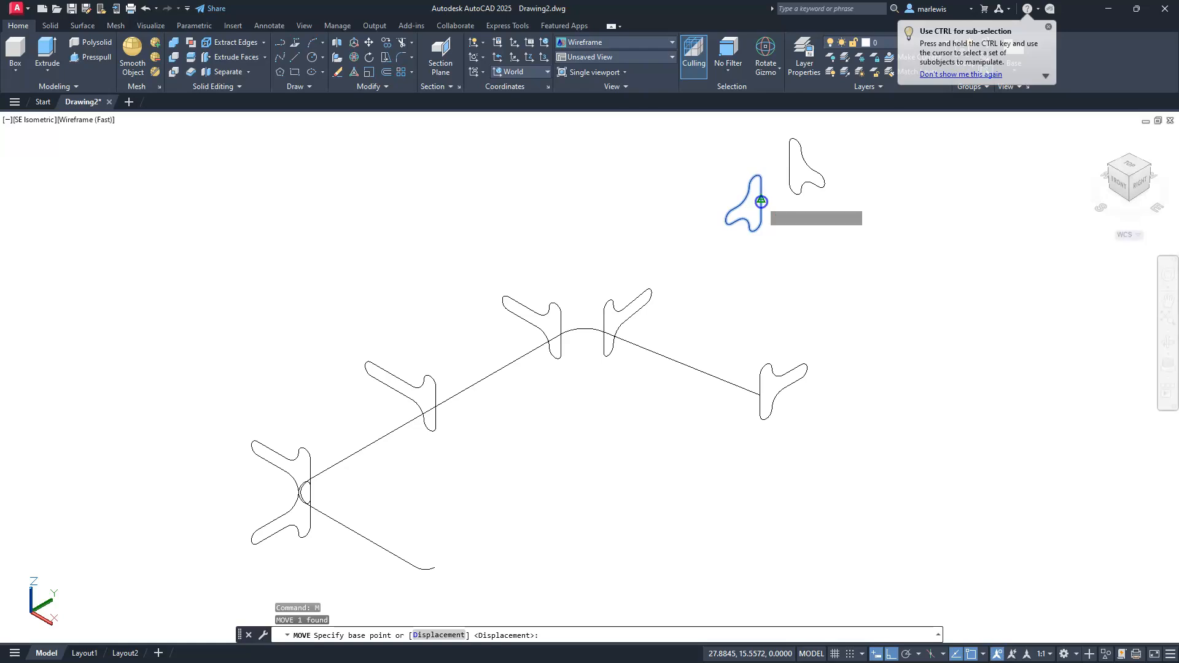
{"action": "left_click", "coordinate": [761, 202]}
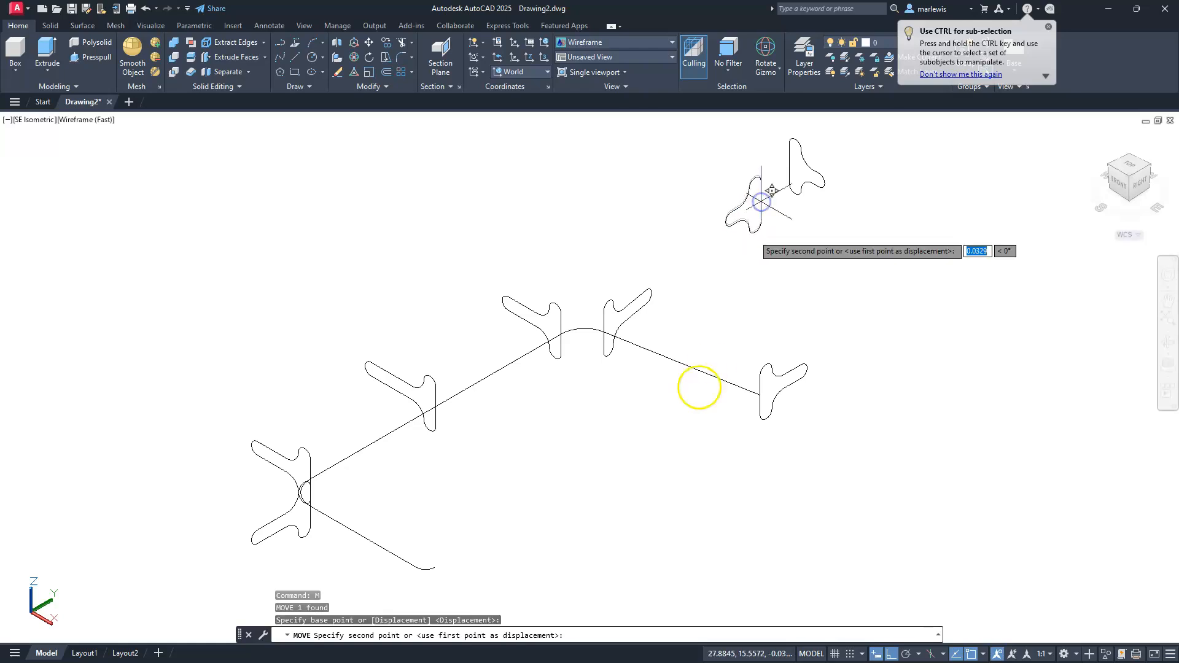
{"action": "left_click", "coordinate": [415, 570]}
{"action": "key", "text": "Escape"}
{"action": "key", "text": "Escape"}
{"action": "key", "text": "Escape"}
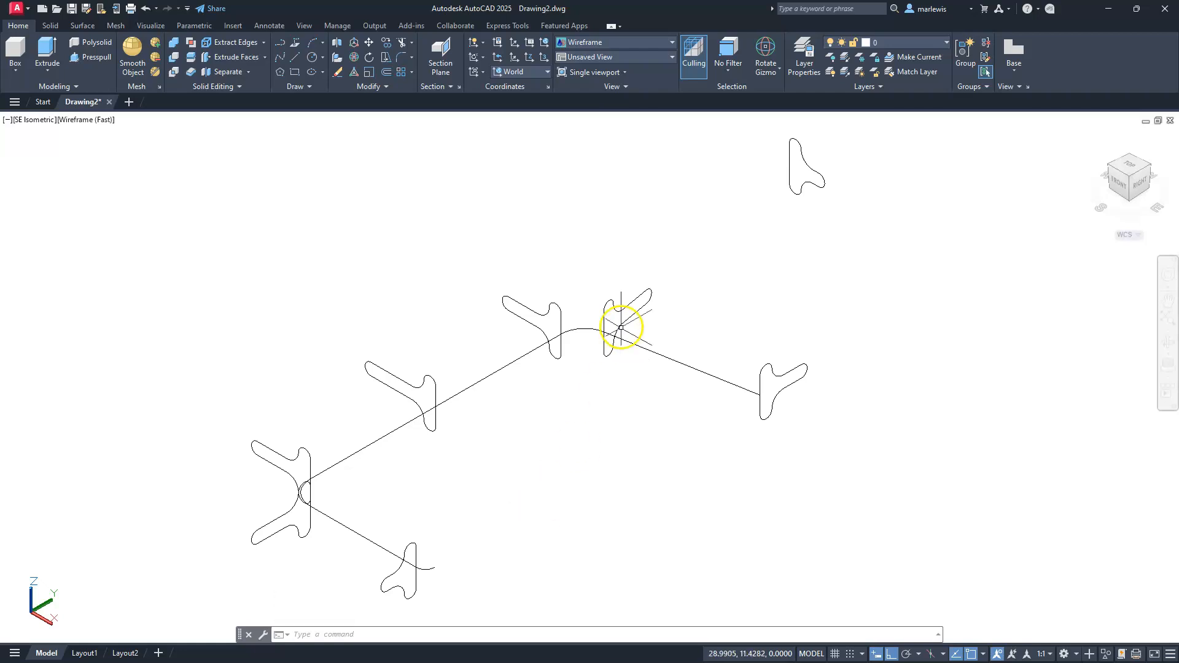
- Copy the remaining smaller upright profile by its straight edge's midpoint to the free end of the small arc
{"action": "left_click", "coordinate": [796, 173]}
{"action": "left_click", "coordinate": [740, 210]}
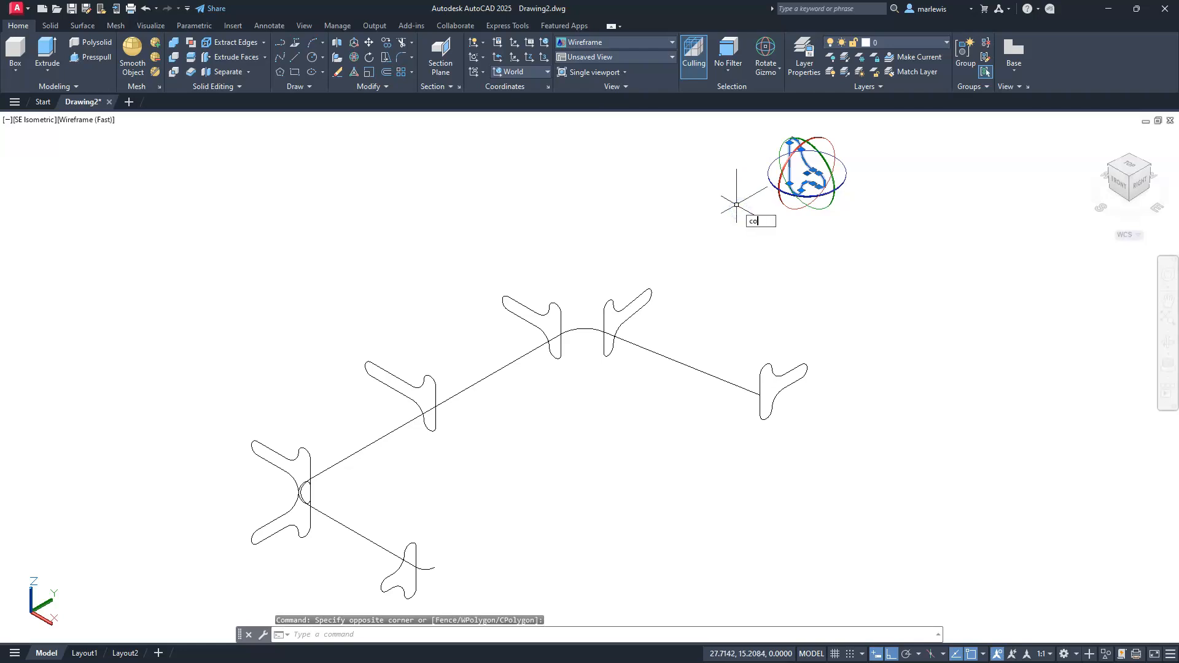
{"action": "key", "text": "Return"}
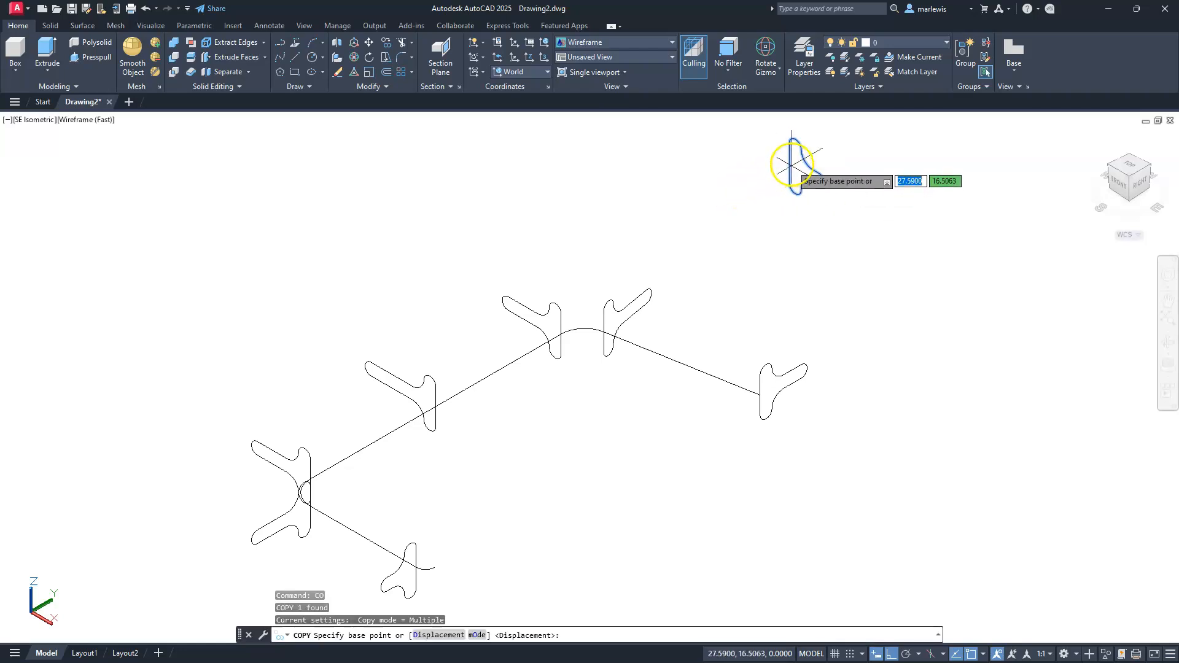
{"action": "left_click", "coordinate": [791, 165]}
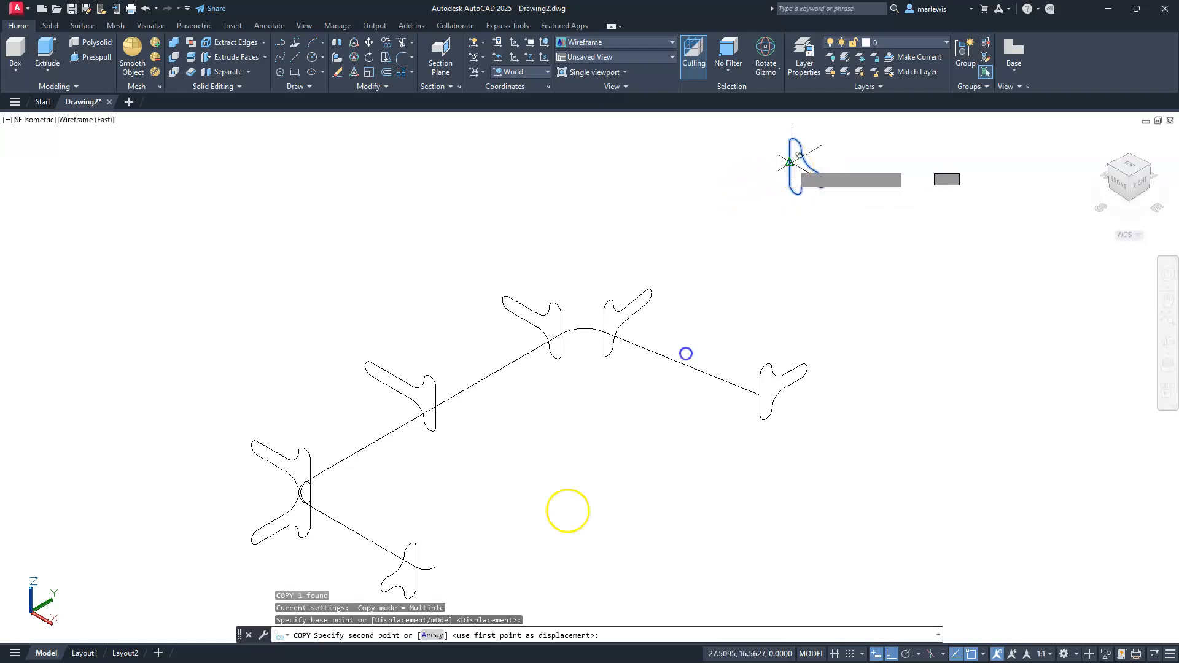
{"action": "left_click", "coordinate": [435, 568]}
{"action": "key", "text": "Escape"}
{"action": "key", "text": "Escape"}
{"action": "key", "text": "Escape"}
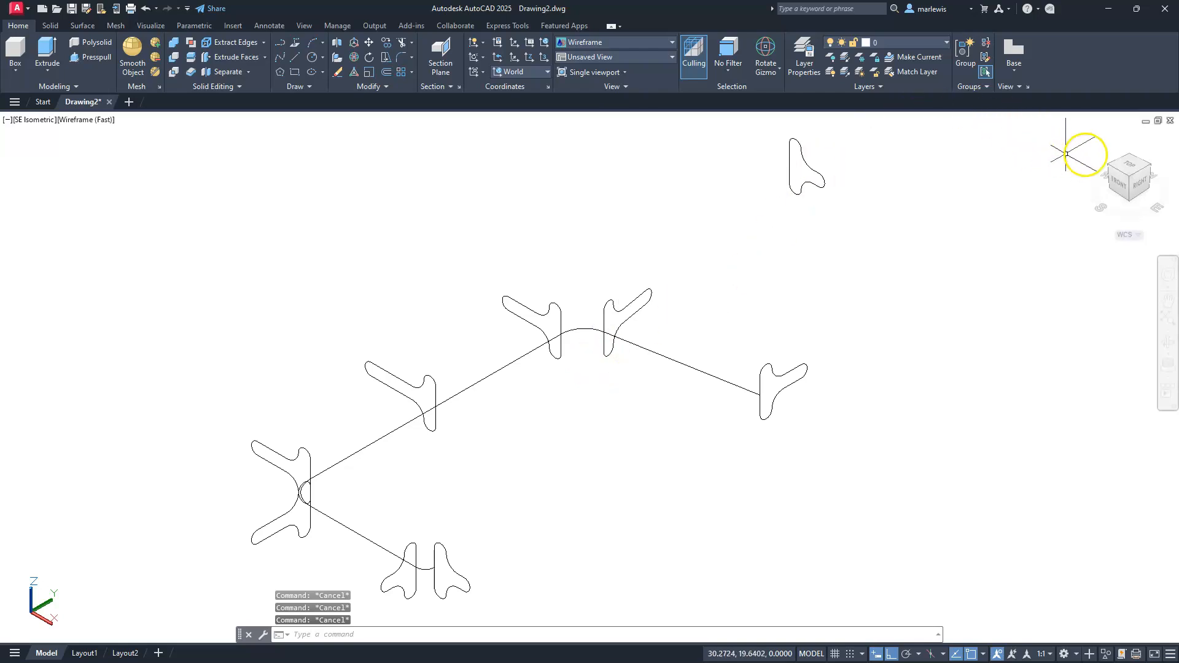
- In SW Isometric view, start a solid Loft and select all eight cross-sections in order, from the small arc's free end to the angled line's end
{"action": "left_click", "coordinate": [1129, 165]}
{"action": "middle_click_drag", "start_coordinate": [619, 484], "coordinate": [600, 406]}
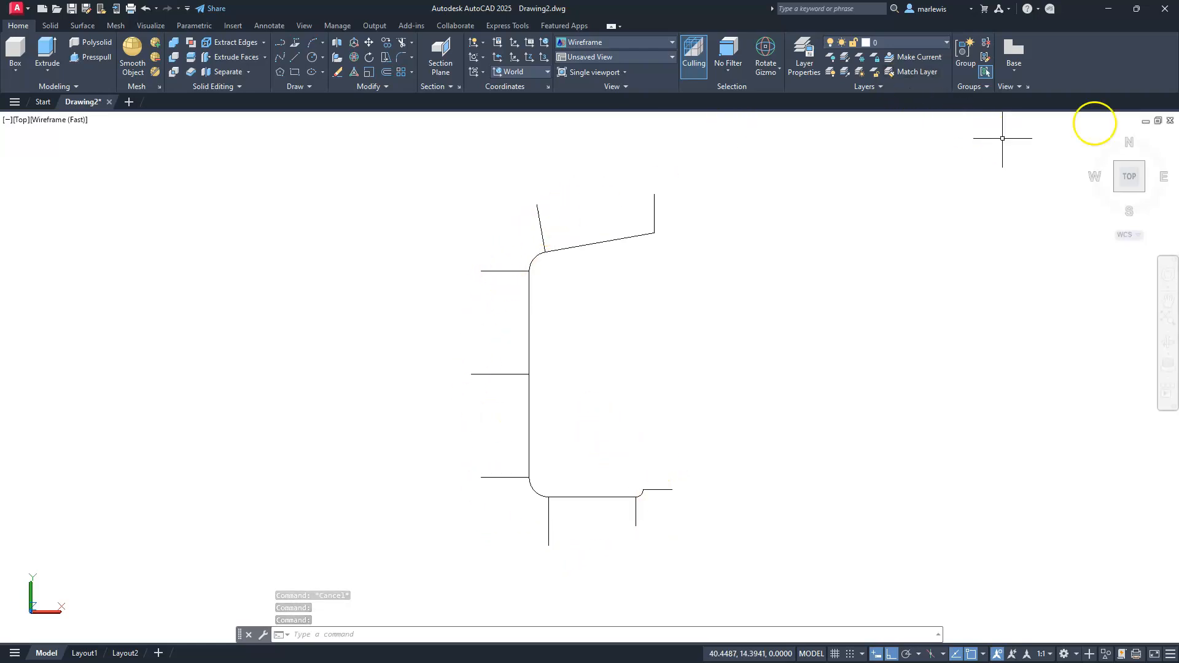
{"action": "left_click", "coordinate": [1114, 193]}
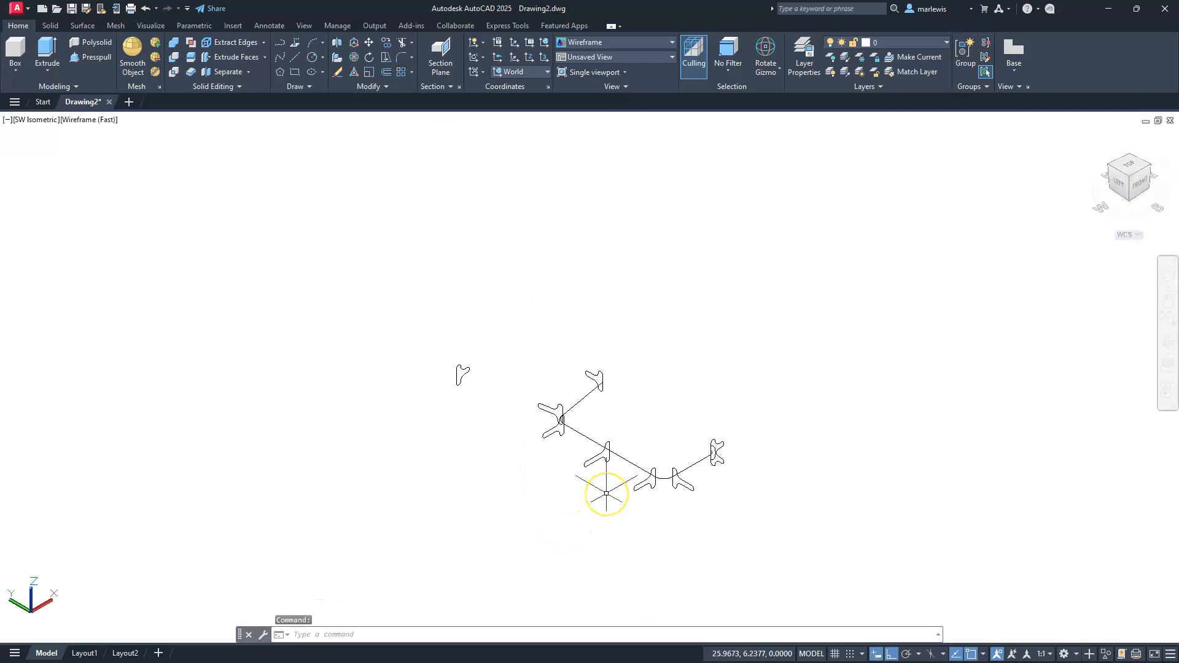
{"action": "scroll", "coordinate": [606, 493], "scroll_direction": "up", "scroll_amount": 5}
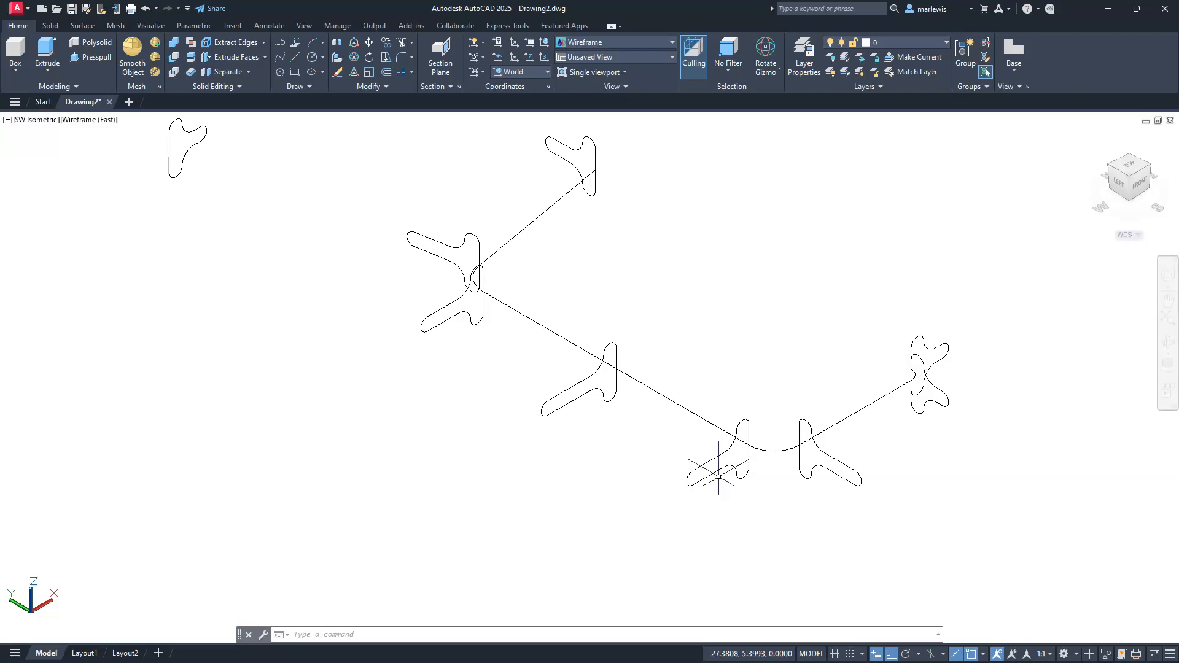
{"action": "mouse_move", "coordinate": [708, 407]}
{"action": "middle_mouse_down"}
{"action": "mouse_move", "coordinate": [692, 439]}
{"action": "mouse_move", "coordinate": [646, 447]}
{"action": "middle_mouse_up"}
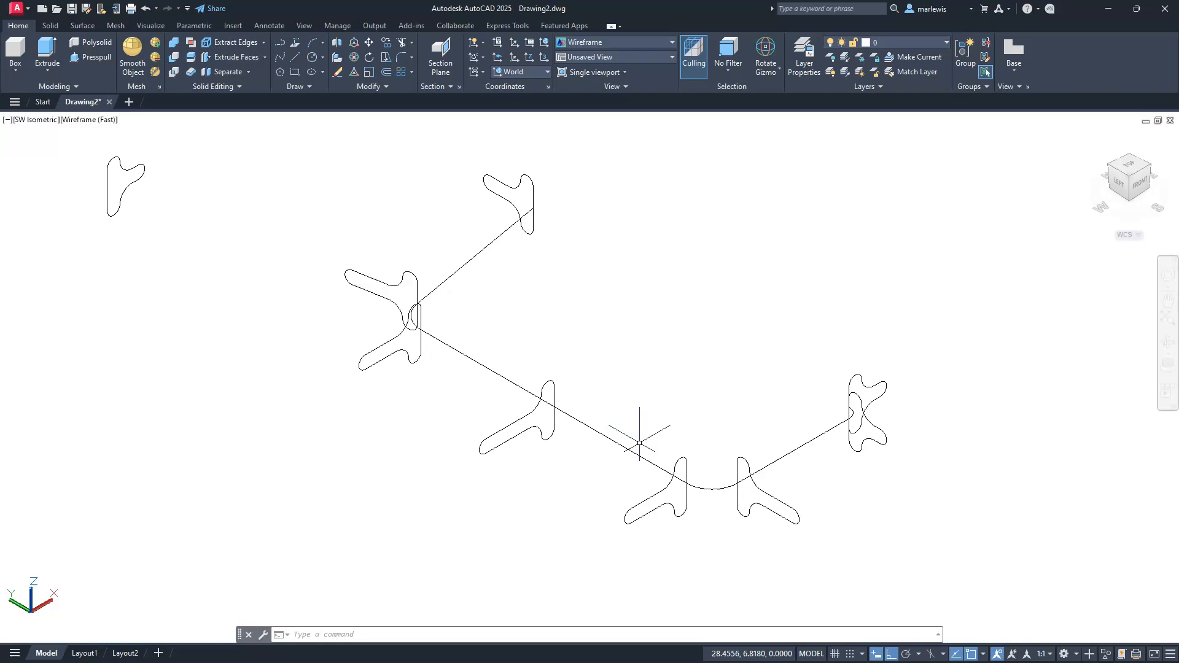
{"action": "left_click", "coordinate": [54, 71]}
{"action": "left_click", "coordinate": [66, 117]}
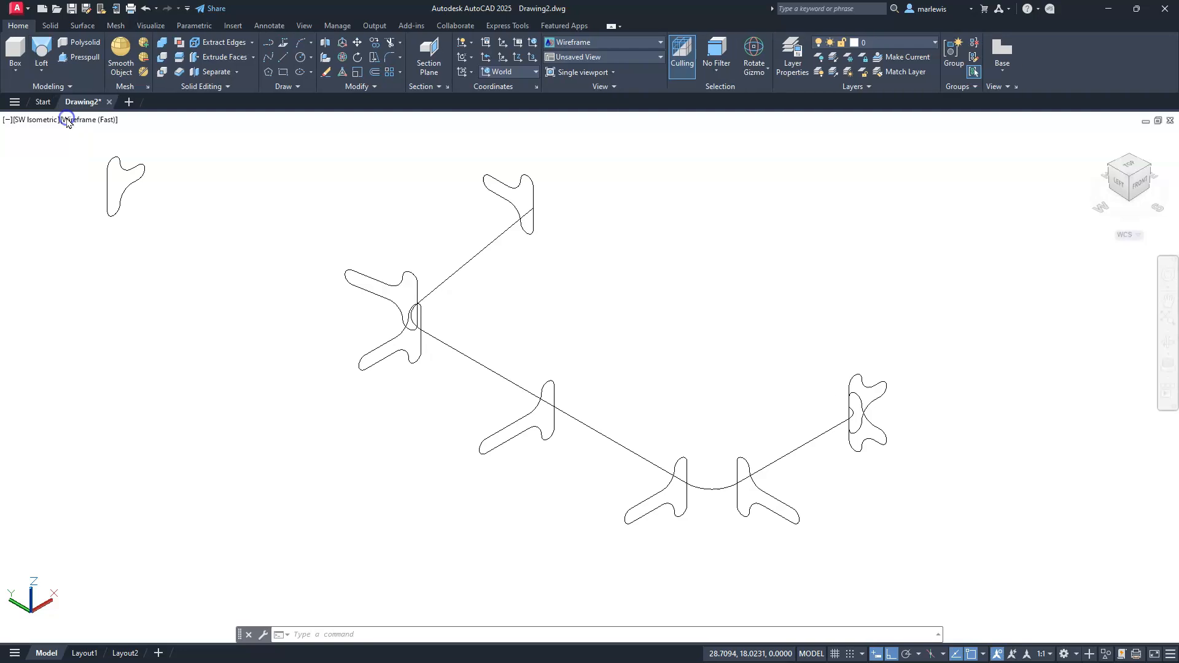
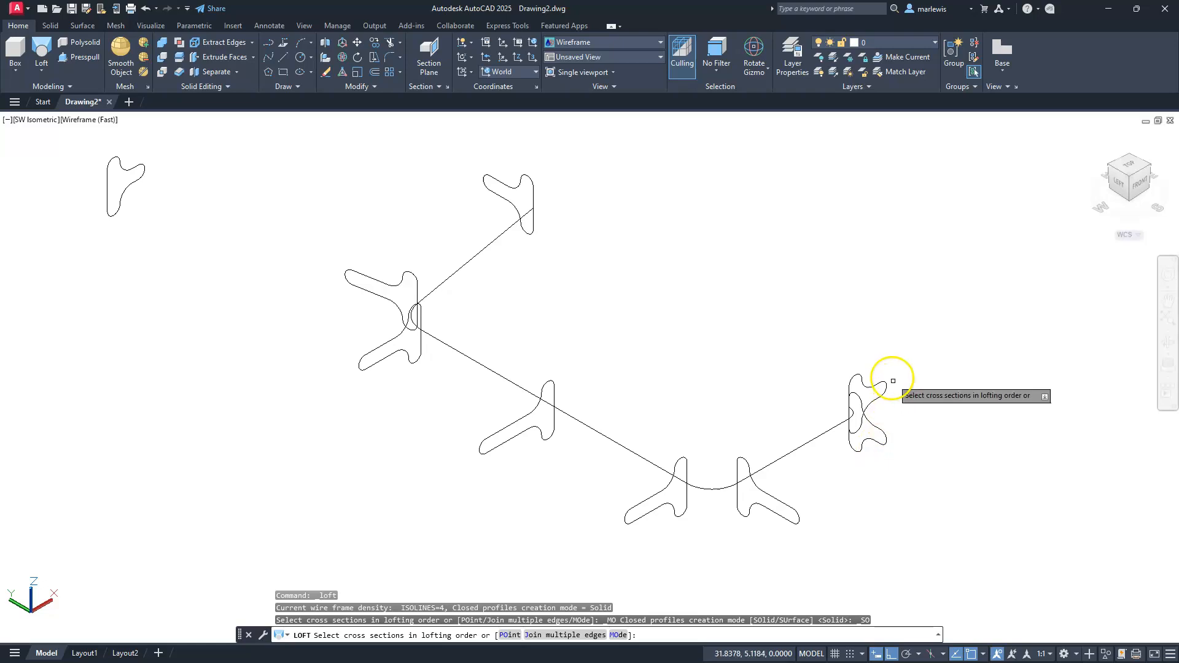
{"action": "left_click", "coordinate": [878, 383]}
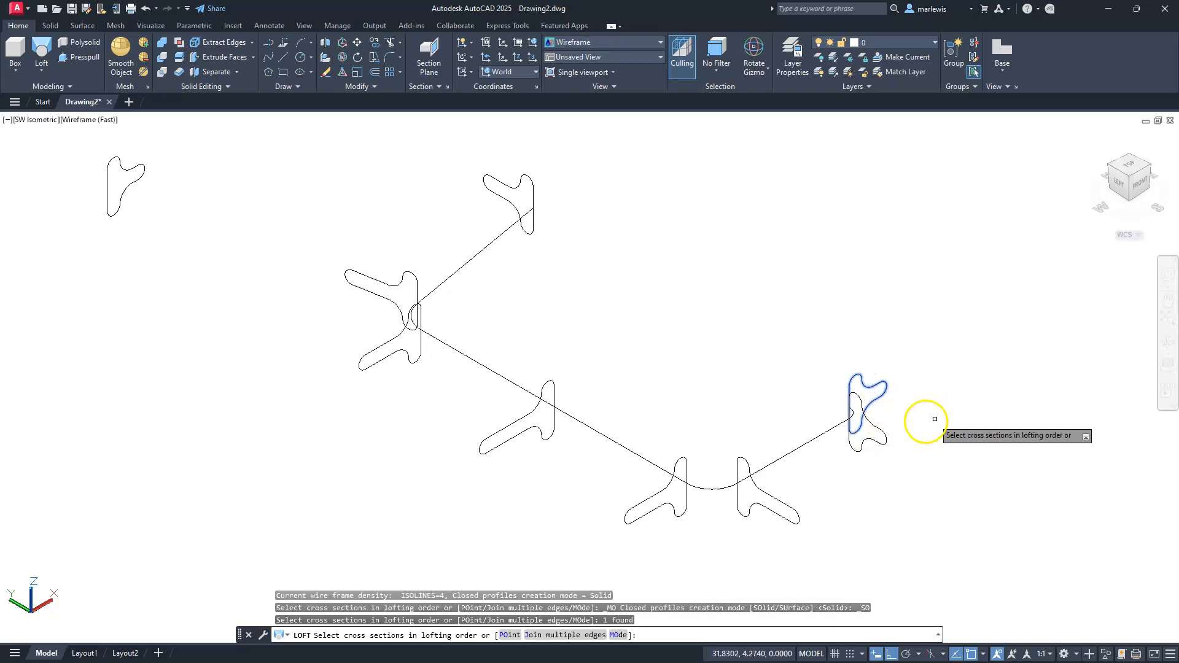
{"action": "left_click", "coordinate": [800, 518]}
{"action": "left_click", "coordinate": [800, 517]}
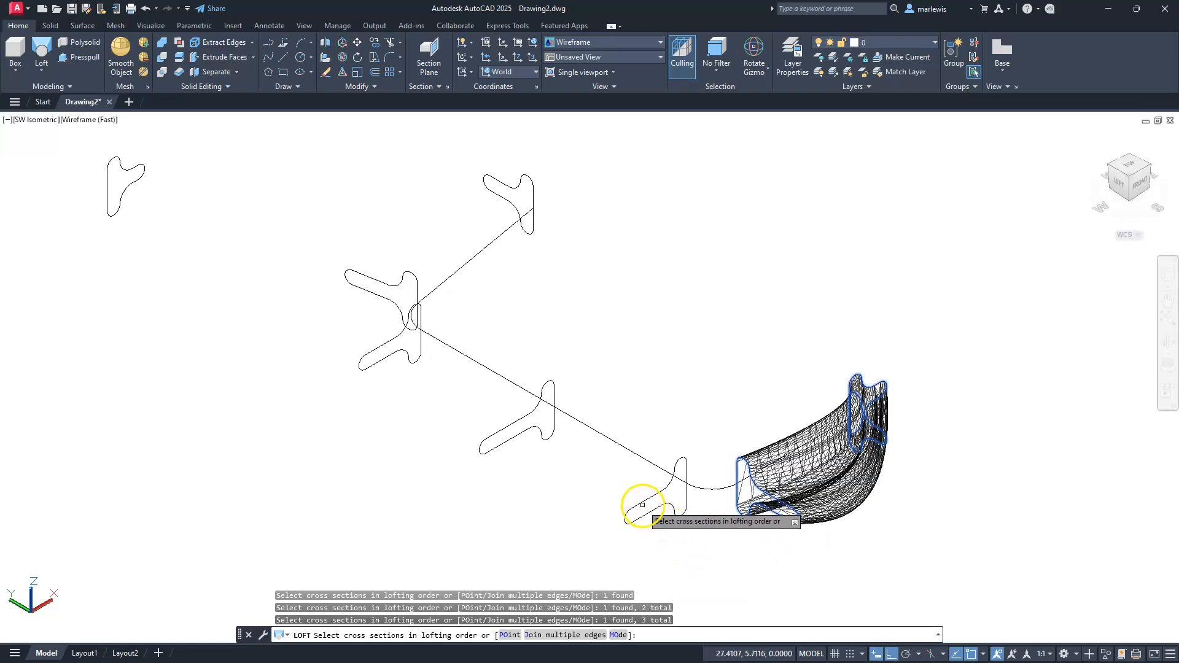
{"action": "left_click", "coordinate": [639, 503]}
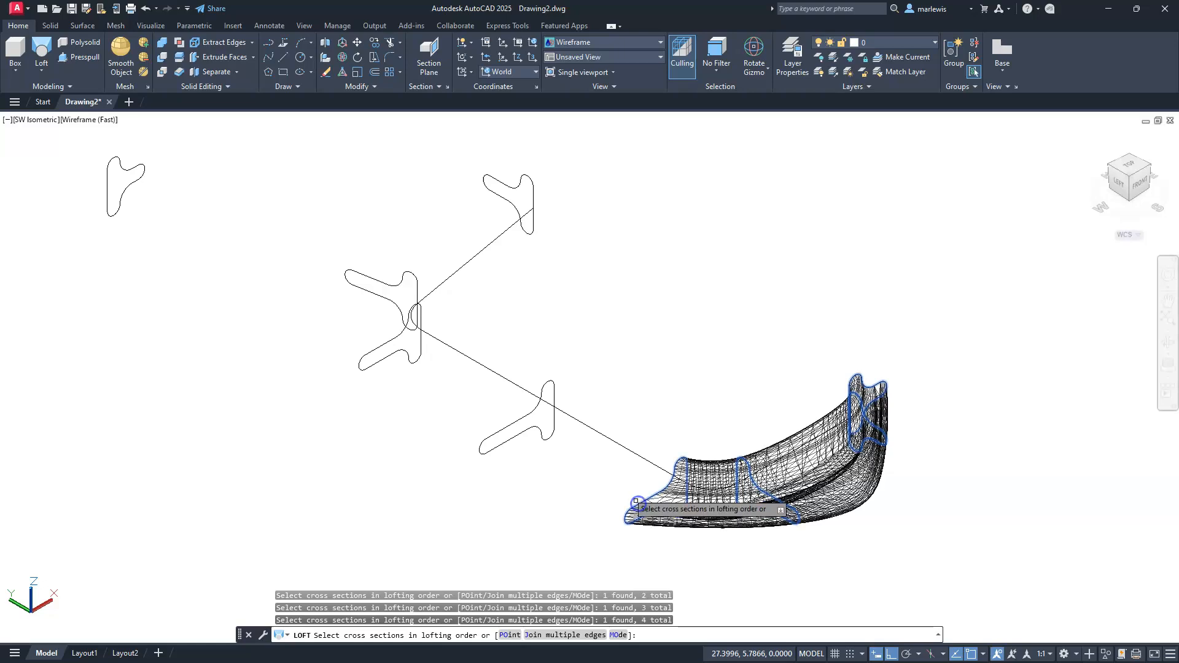
{"action": "left_click", "coordinate": [520, 415]}
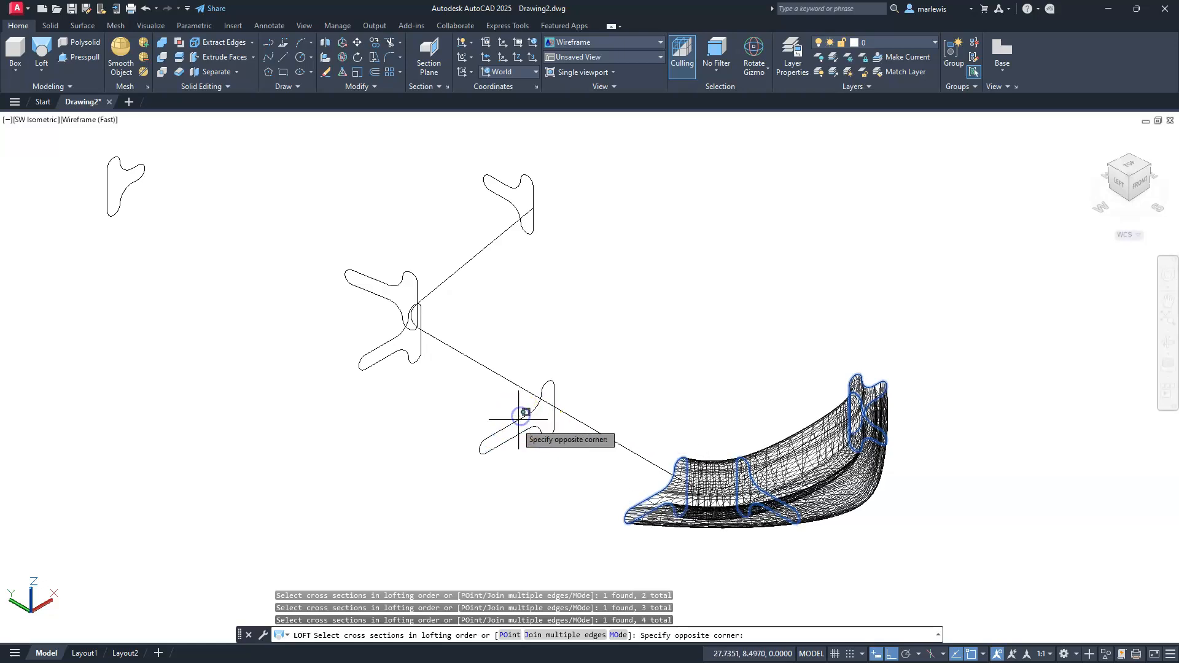
{"action": "left_click", "coordinate": [494, 480]}
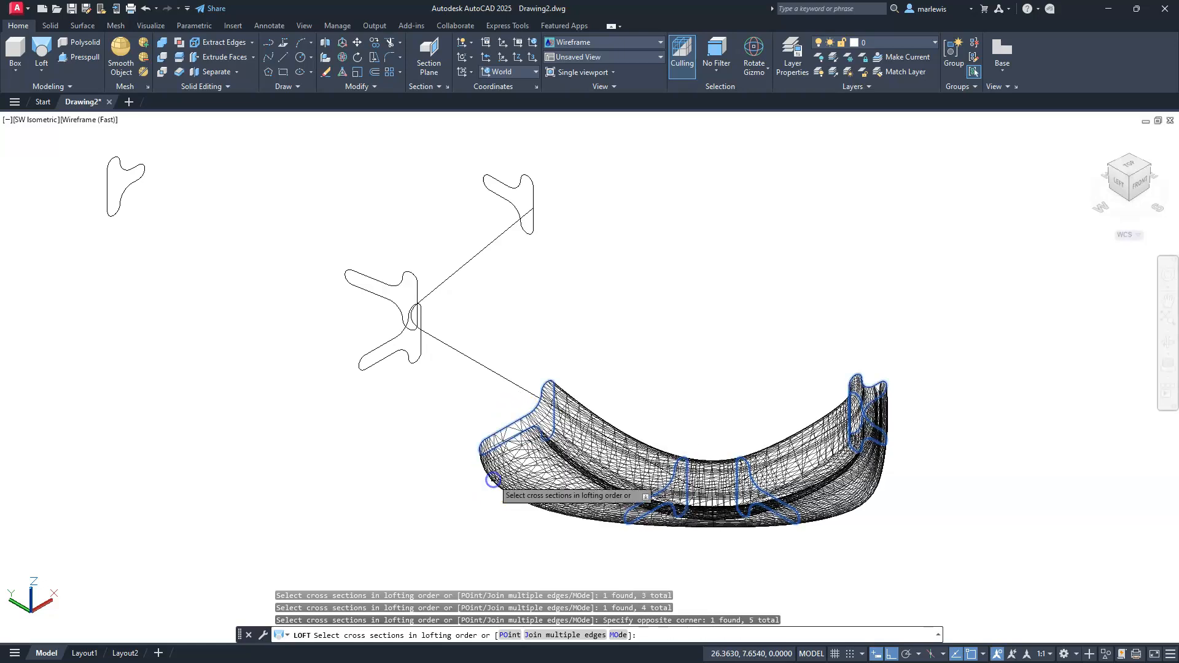
{"action": "left_click", "coordinate": [364, 357]}
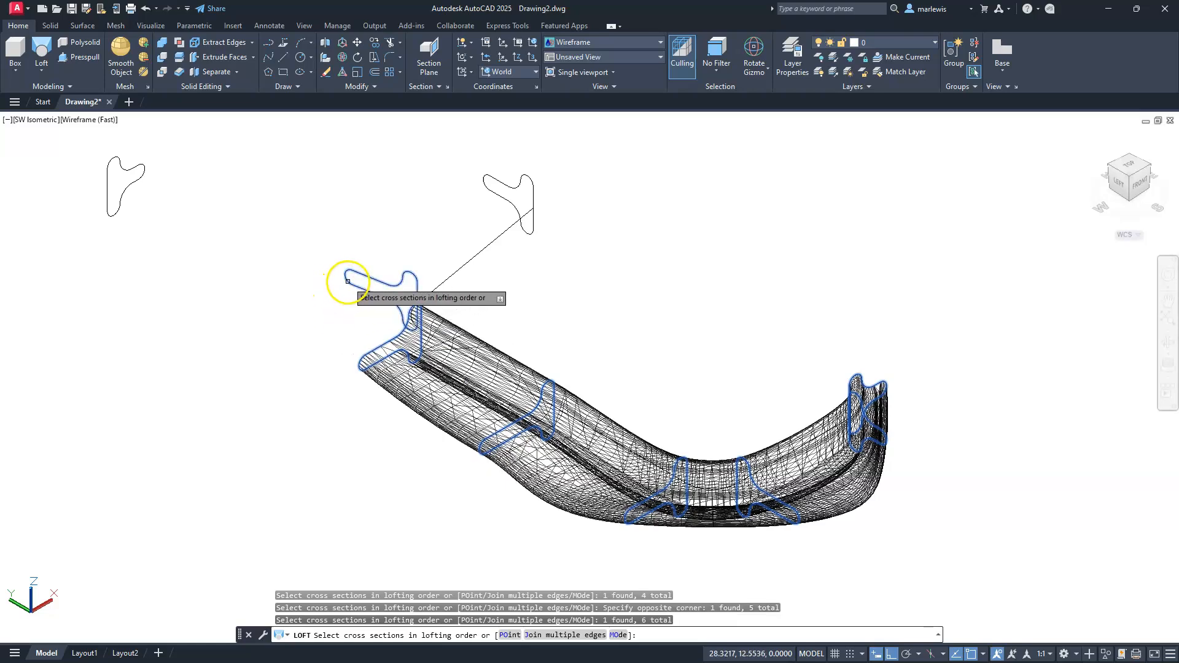
{"action": "left_click", "coordinate": [384, 284]}
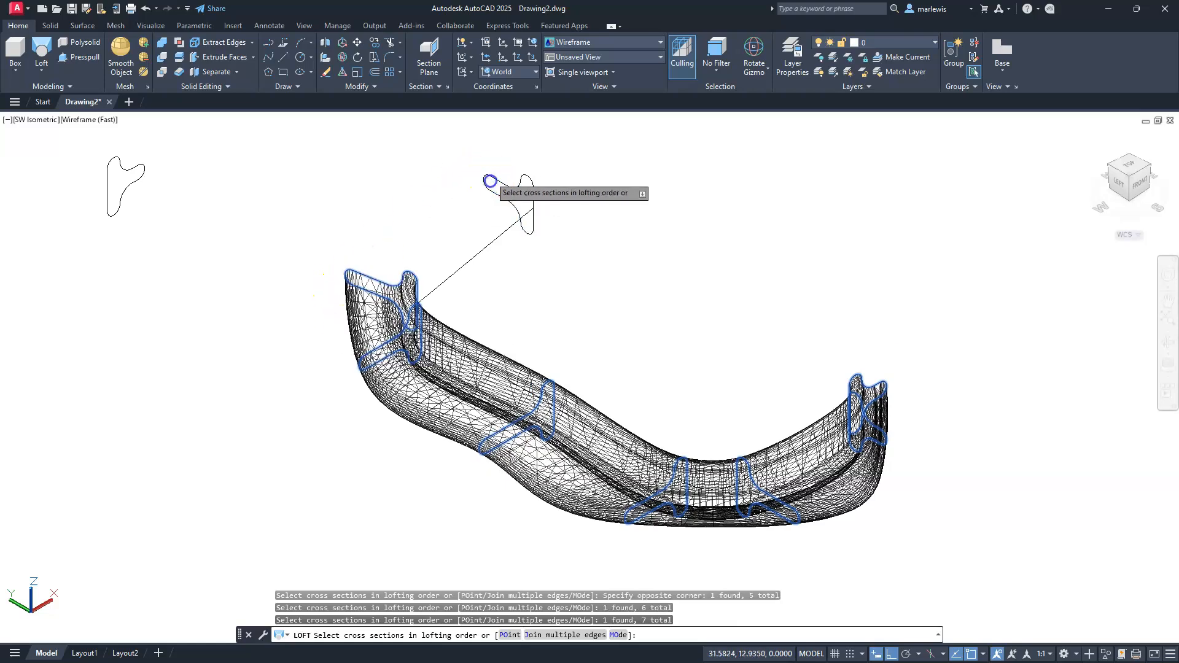
{"action": "left_click", "coordinate": [490, 181]}
- Complete the loft with the Guides option, using the joined path as the guide profile
{"action": "scroll", "coordinate": [524, 185], "scroll_direction": "down", "scroll_amount": 5}
{"action": "scroll", "coordinate": [525, 184], "scroll_direction": "up", "scroll_amount": 8}
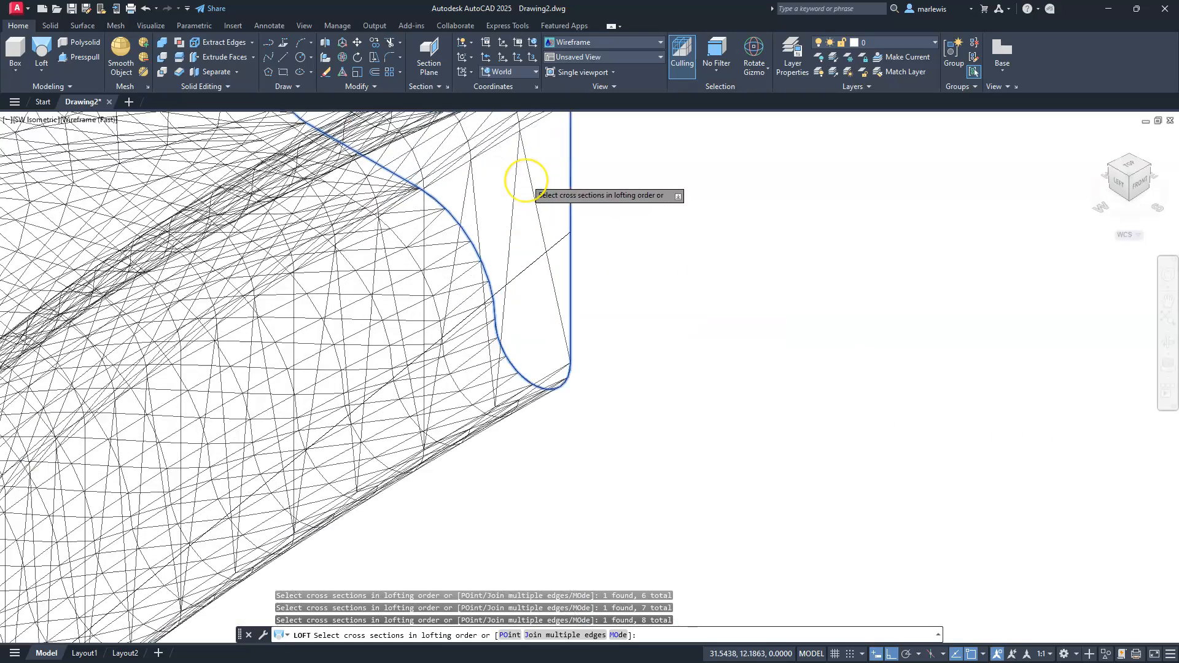
{"action": "scroll", "coordinate": [525, 179], "scroll_direction": "up", "scroll_amount": 2}
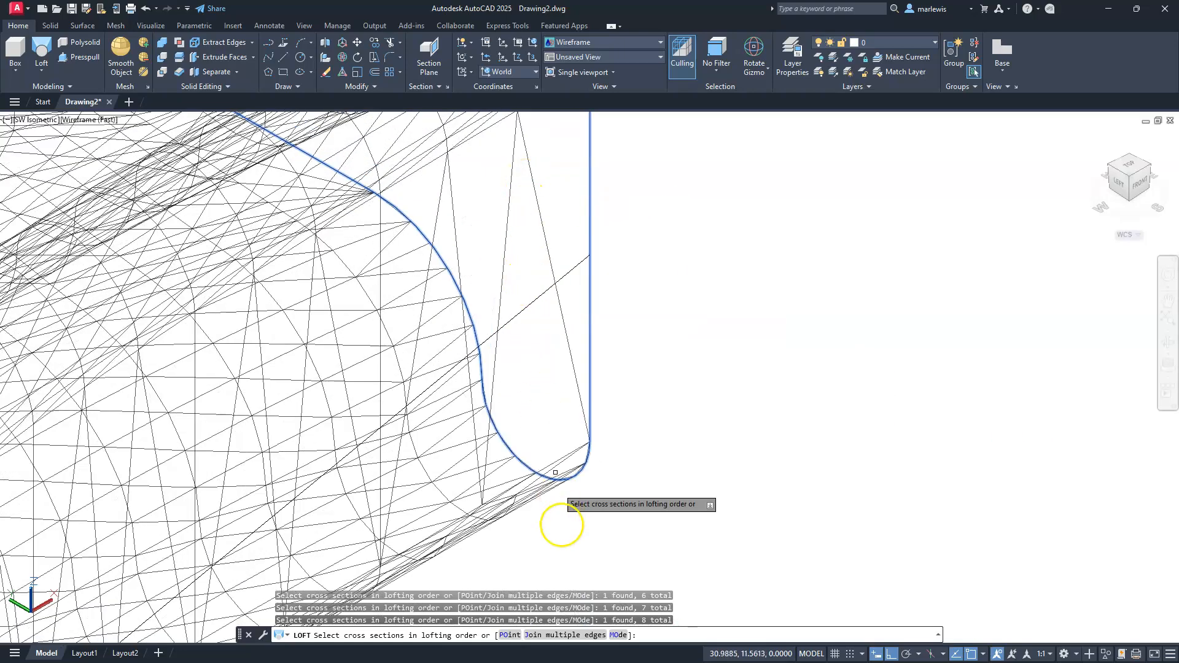
{"action": "scroll", "coordinate": [588, 406], "scroll_direction": "down", "scroll_amount": 3}
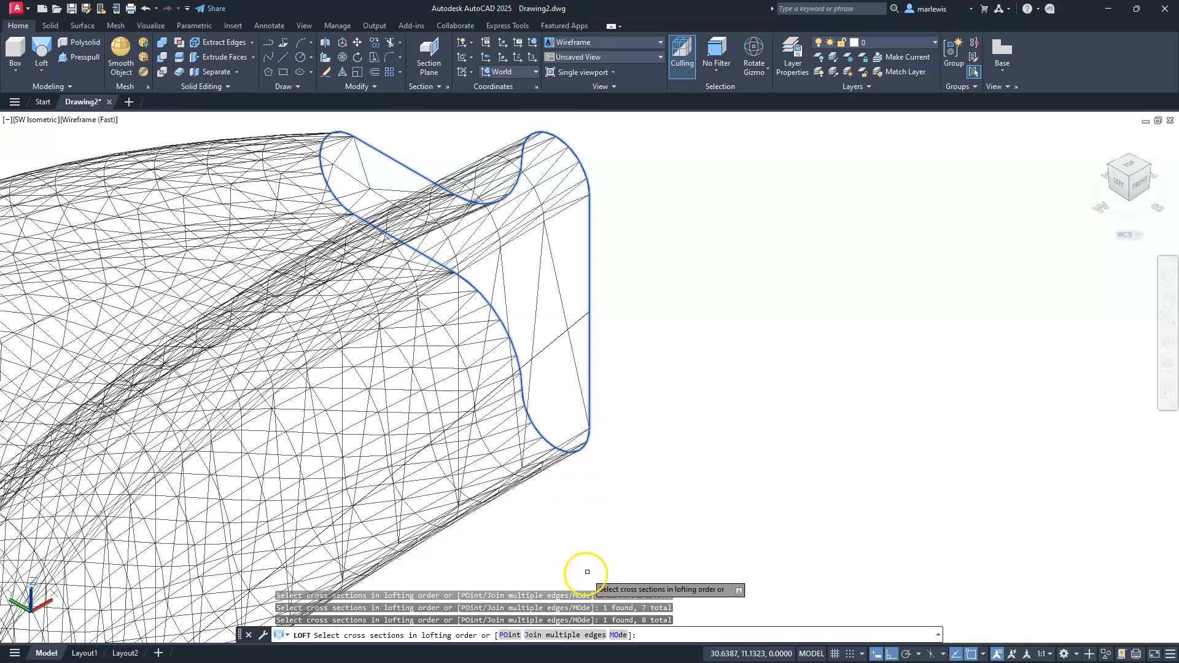
{"action": "right_click", "coordinate": [545, 551]}
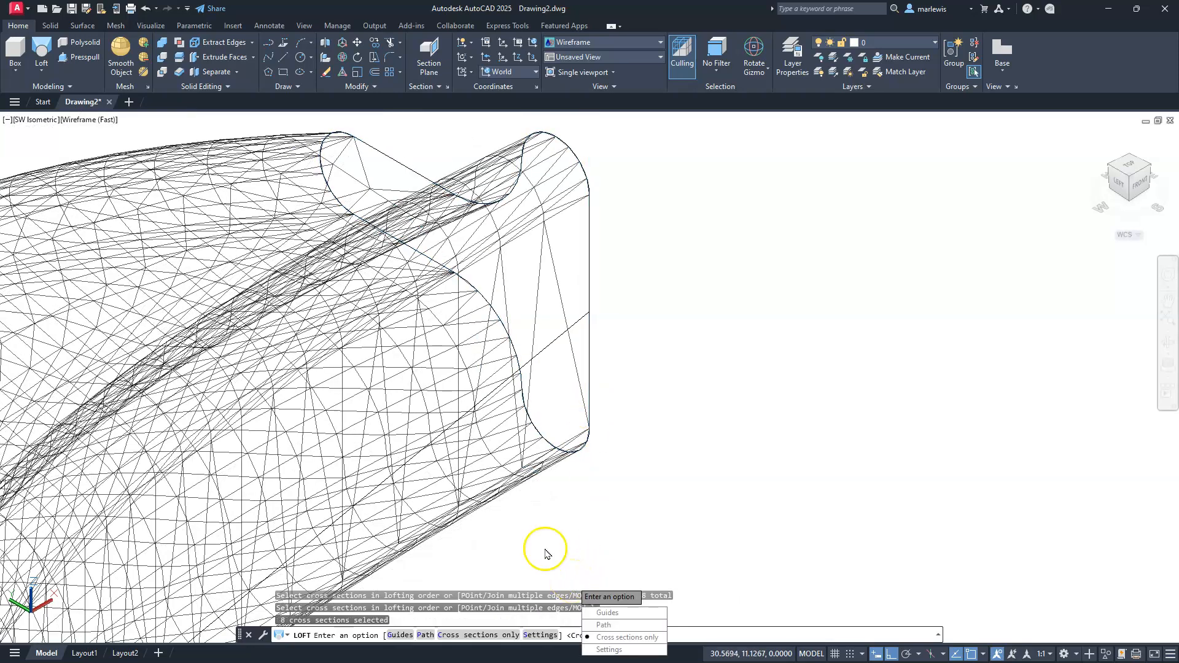
{"action": "left_click", "coordinate": [600, 625]}
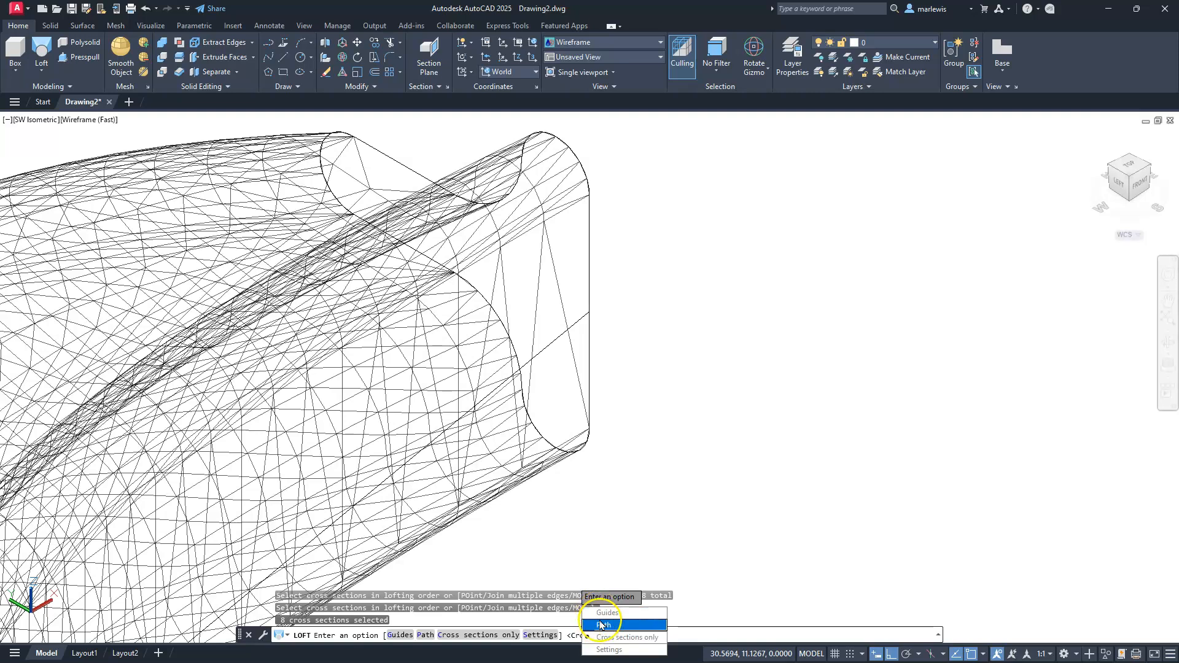
{"action": "left_click", "coordinate": [606, 612]}
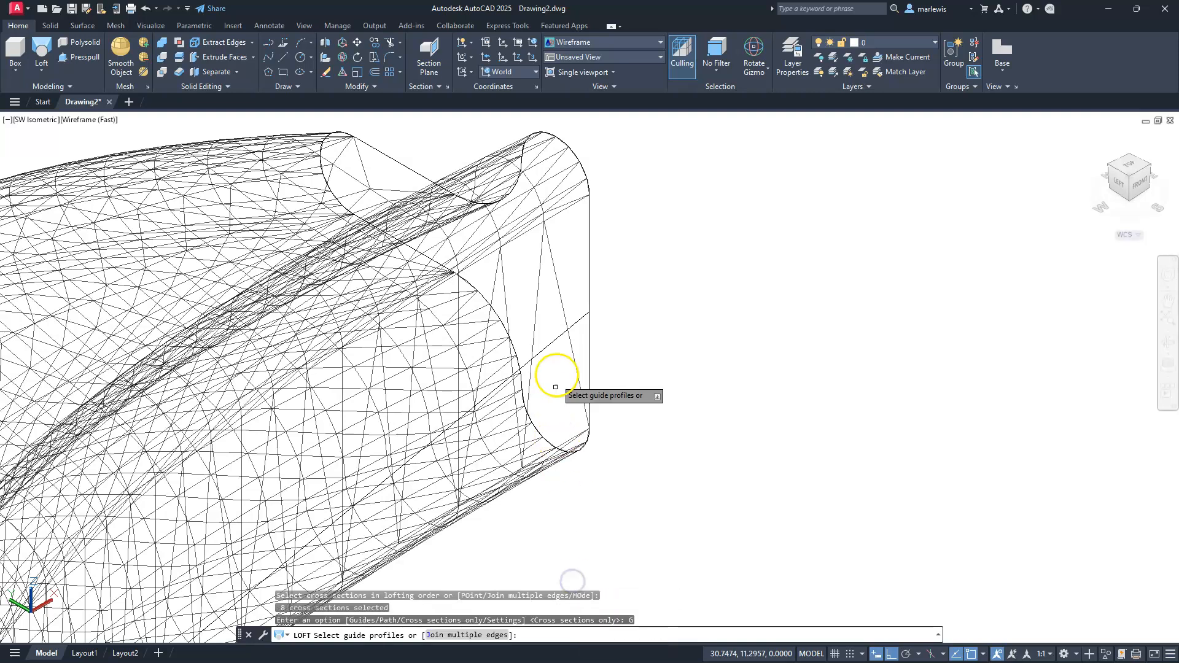
{"action": "left_click", "coordinate": [564, 334]}
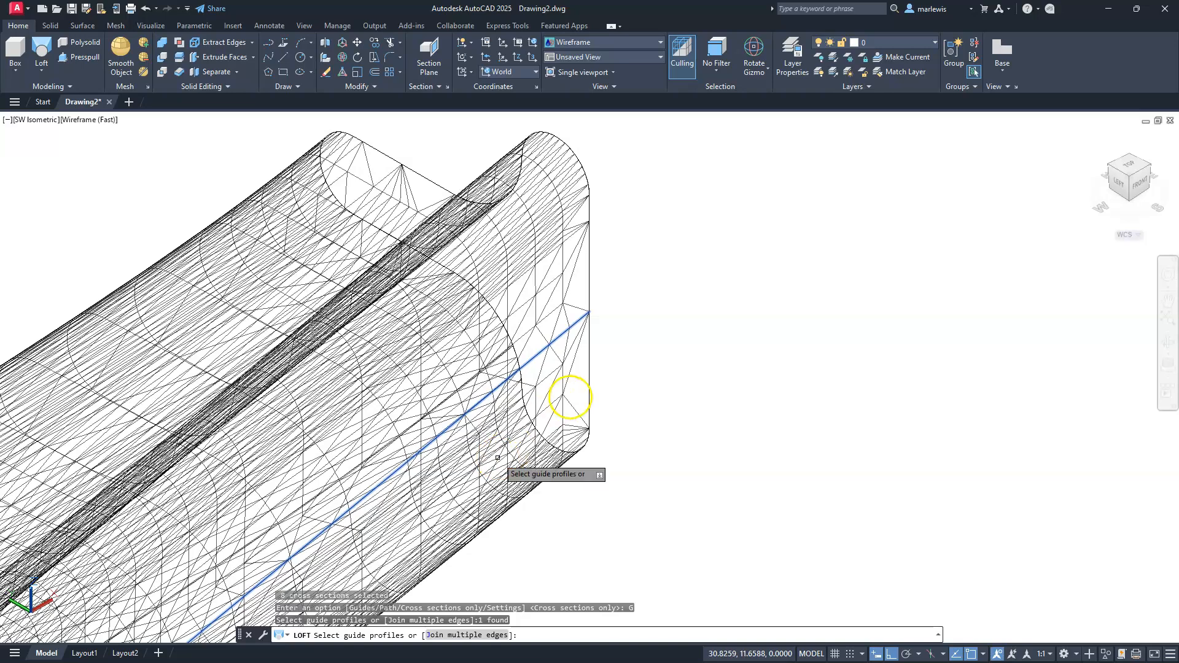
{"action": "scroll", "coordinate": [587, 386], "scroll_direction": "up", "scroll_amount": 5}
{"action": "scroll", "coordinate": [588, 386], "scroll_direction": "down", "scroll_amount": 10}
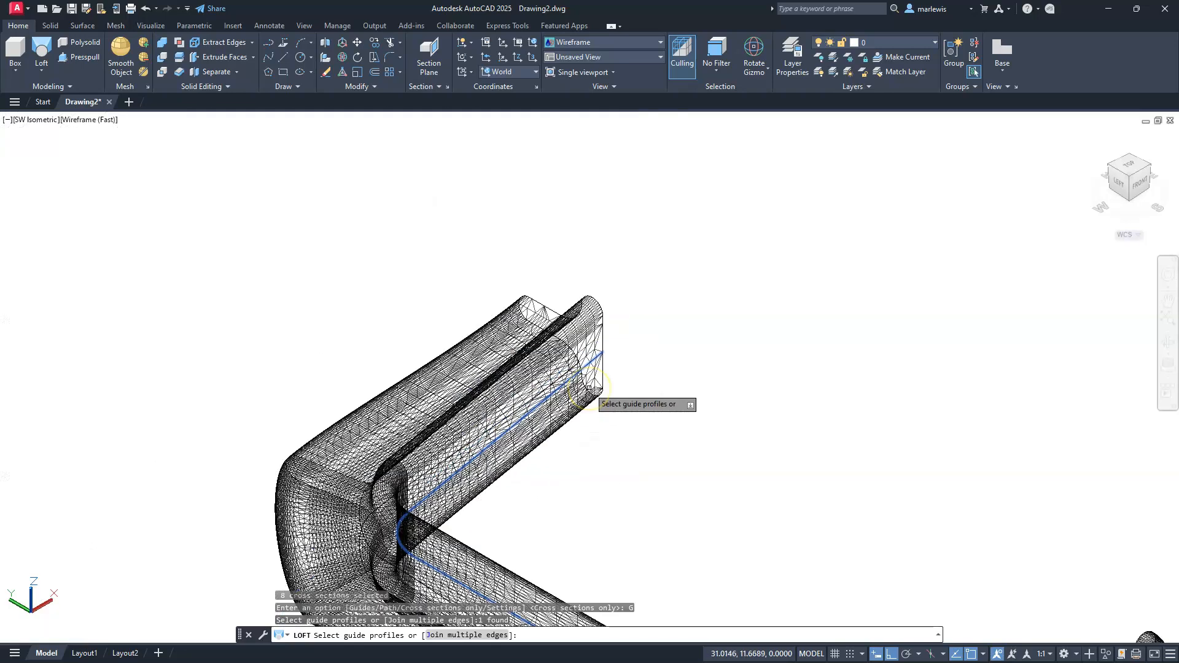
{"action": "scroll", "coordinate": [590, 386], "scroll_direction": "up", "scroll_amount": 2}
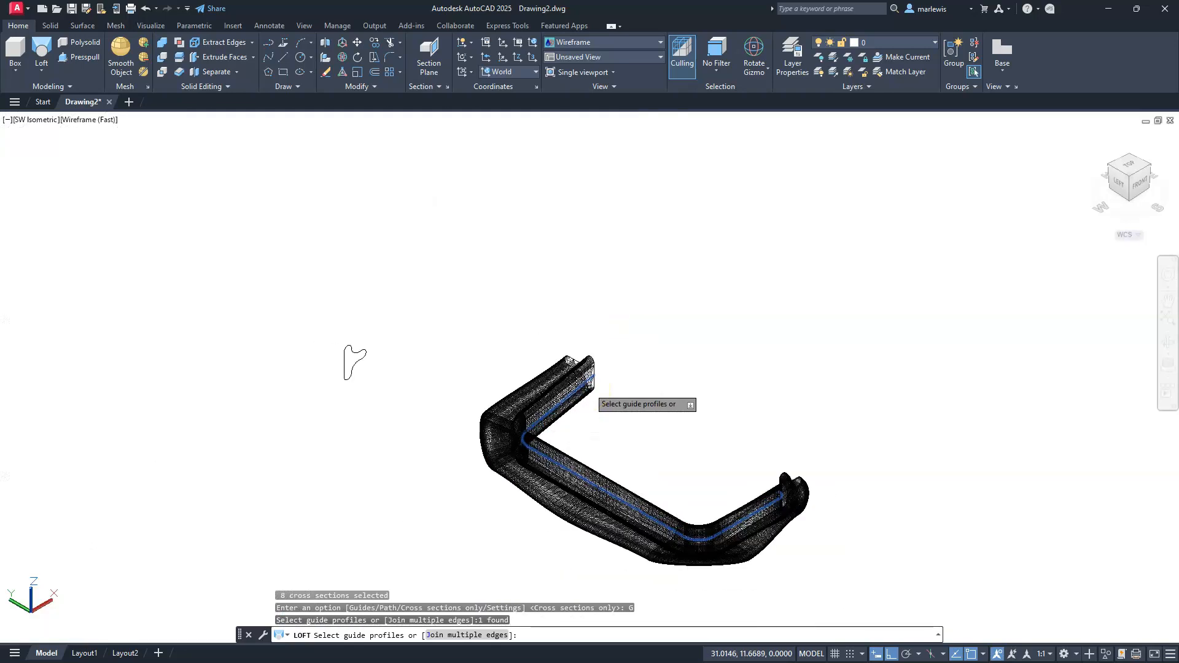
{"action": "right_click", "coordinate": [651, 366]}
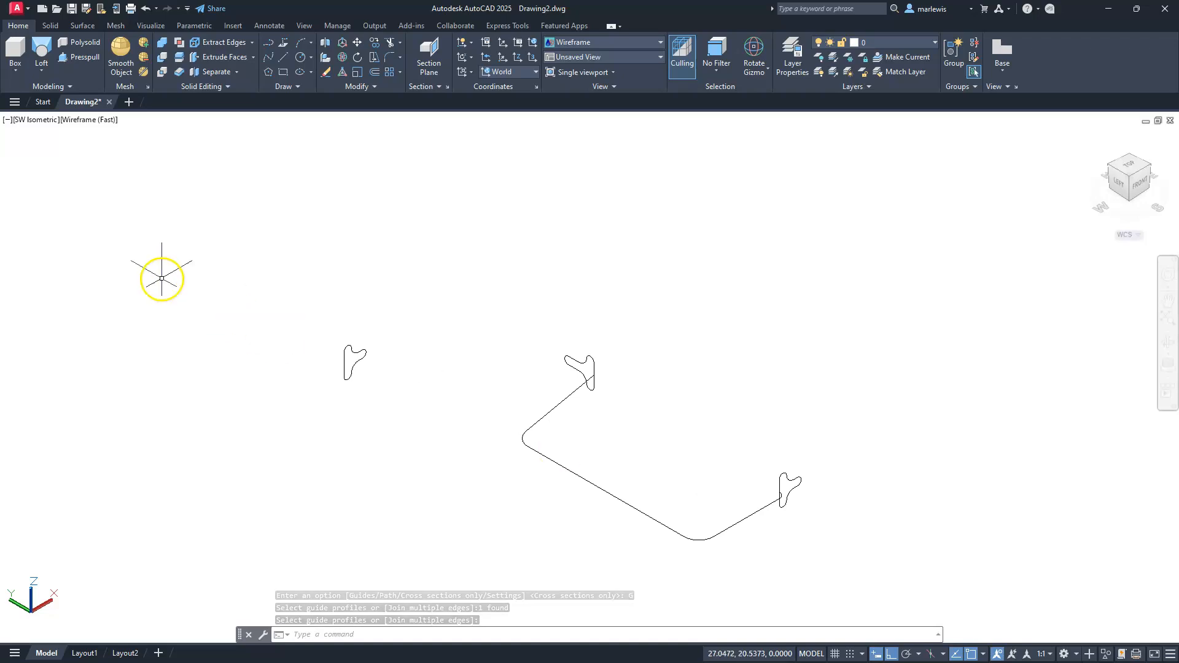
- Display the lofted frame in the Shades of Gray visual style and orient it in Top view with north up
{"action": "left_click", "coordinate": [72, 127]}
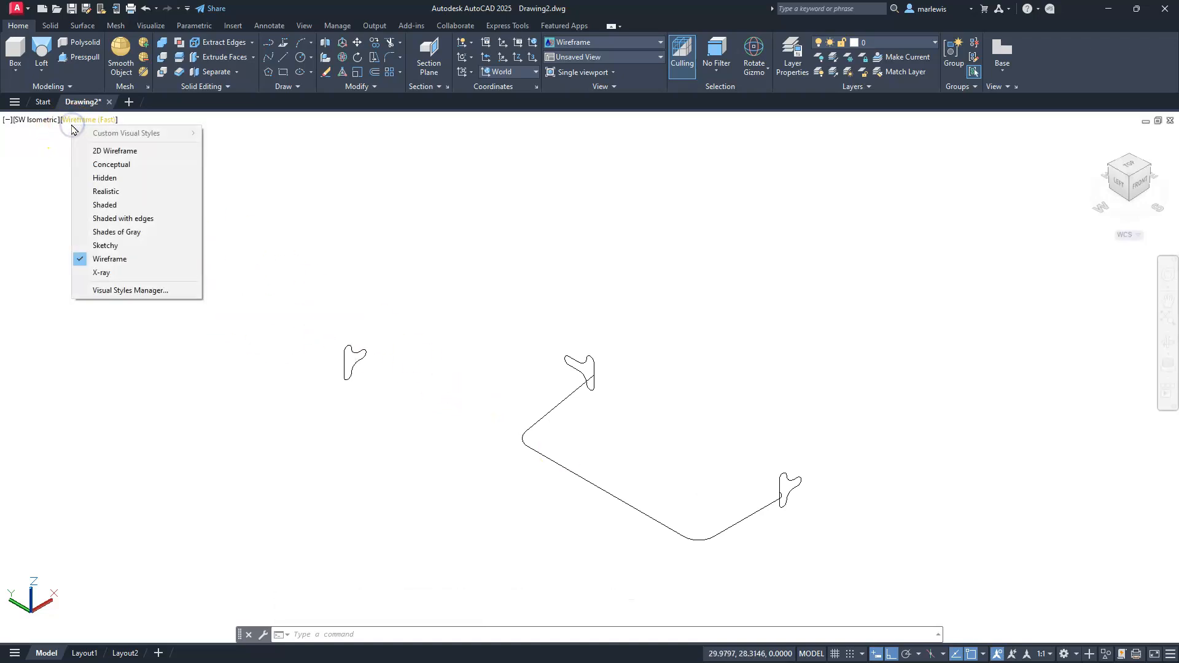
{"action": "left_click", "coordinate": [132, 231]}
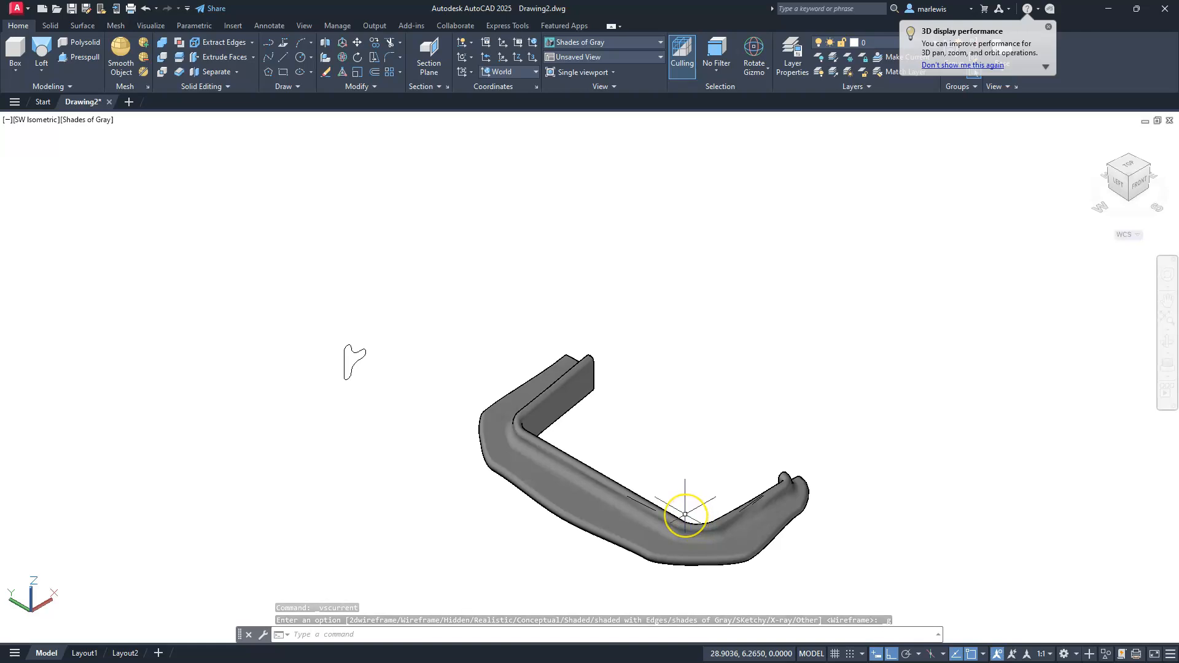
{"action": "middle_click_drag", "start_coordinate": [386, 386], "coordinate": [279, 326]}
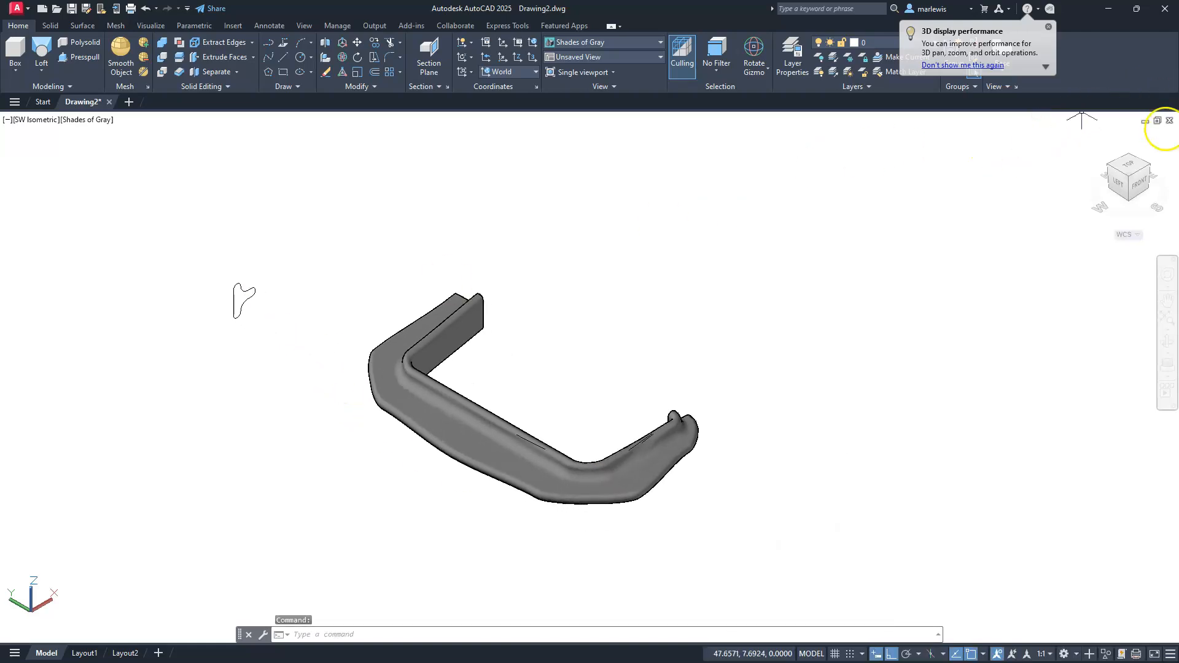
{"action": "left_click", "coordinate": [1129, 167]}
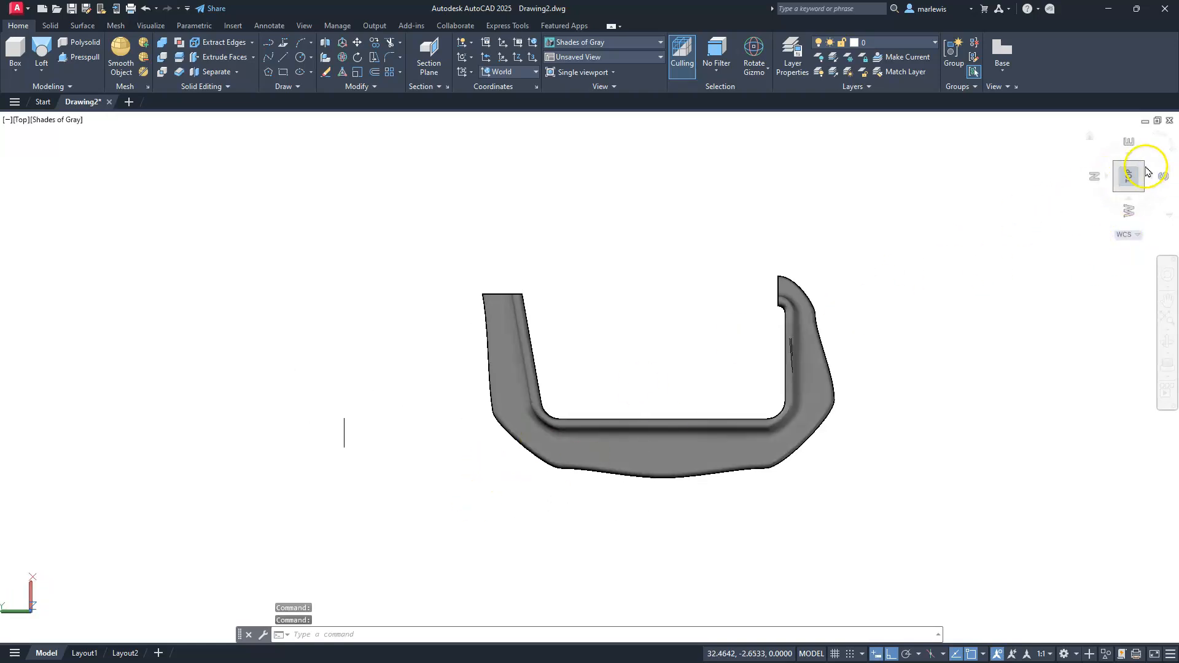
{"action": "left_click", "coordinate": [1171, 148]}
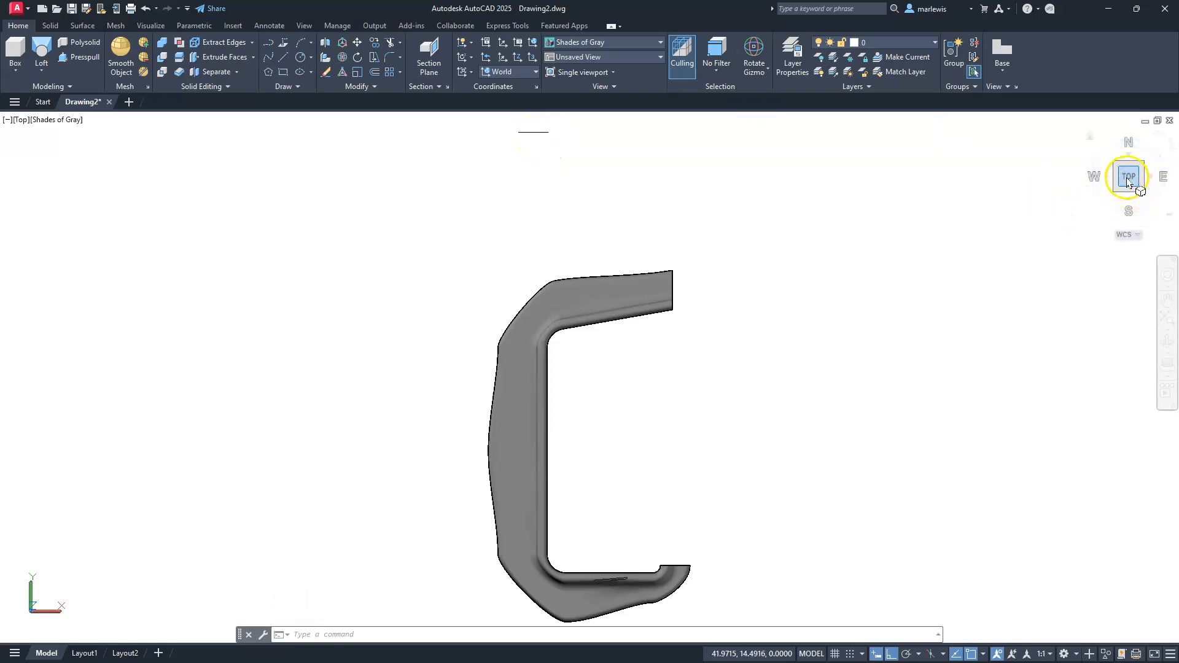
- In SW Isometric view, rotate the leftover upright T-shaped profile about its 3D gizmo axis so that it lies flat in the XY plane
{"action": "left_click", "coordinate": [1115, 195]}
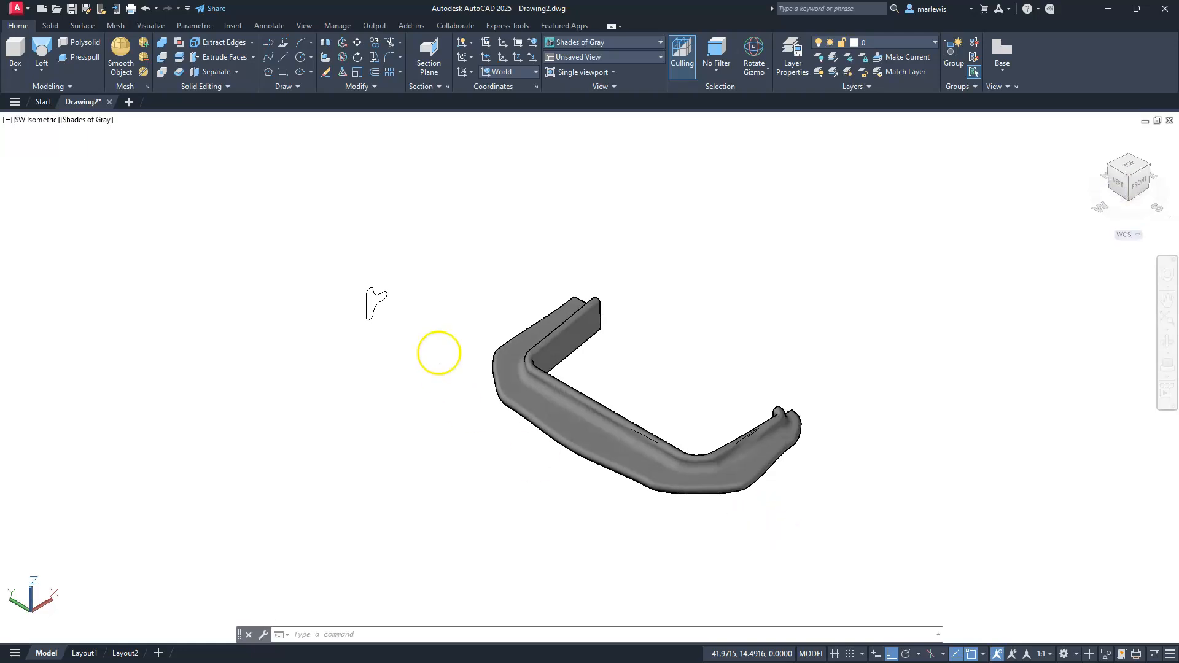
{"action": "scroll", "coordinate": [306, 287], "scroll_direction": "up", "scroll_amount": 4}
{"action": "left_click", "coordinate": [519, 300]}
{"action": "left_click", "coordinate": [458, 336]}
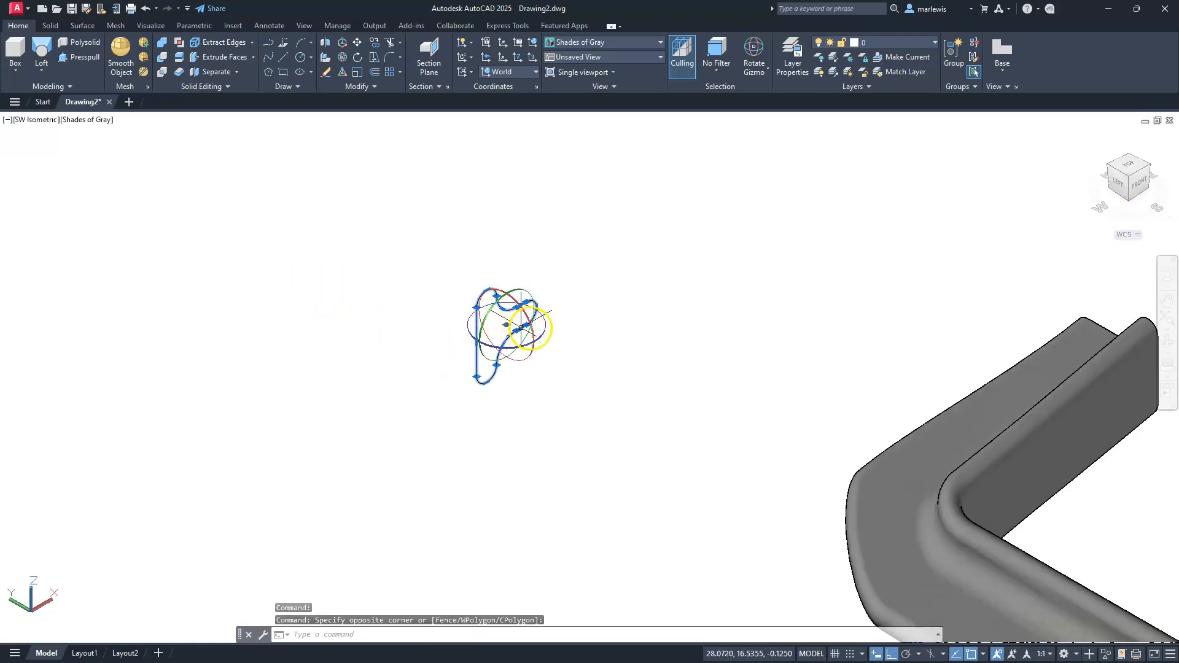
{"action": "left_click", "coordinate": [535, 332]}
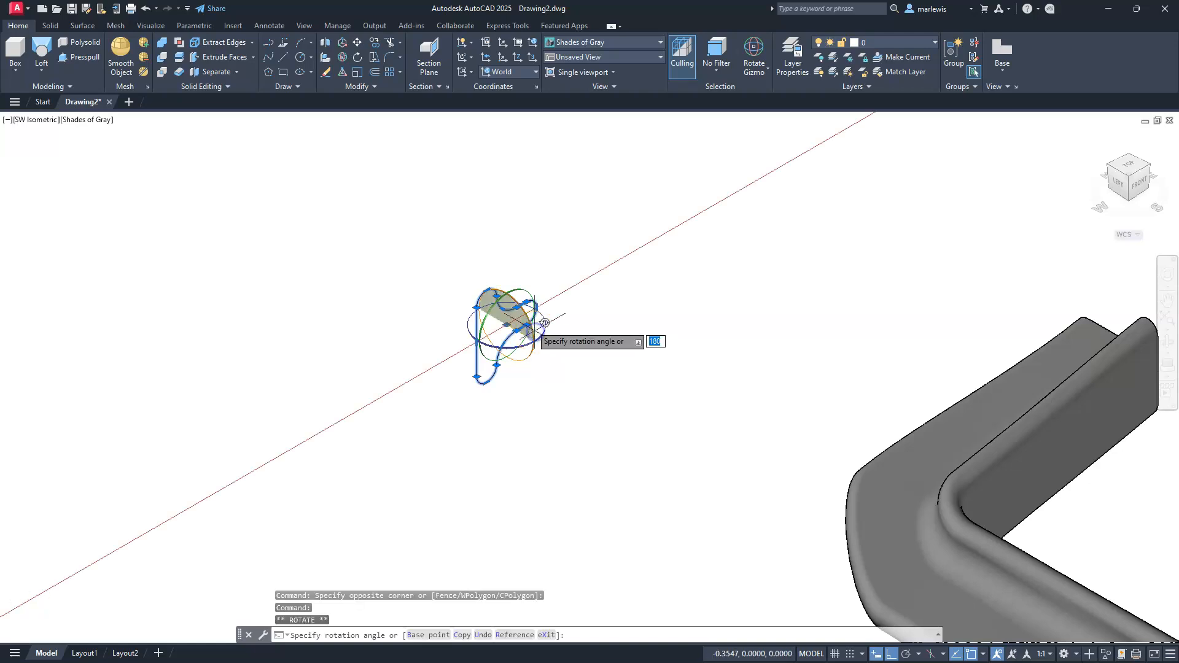
{"action": "left_click", "coordinate": [498, 239]}
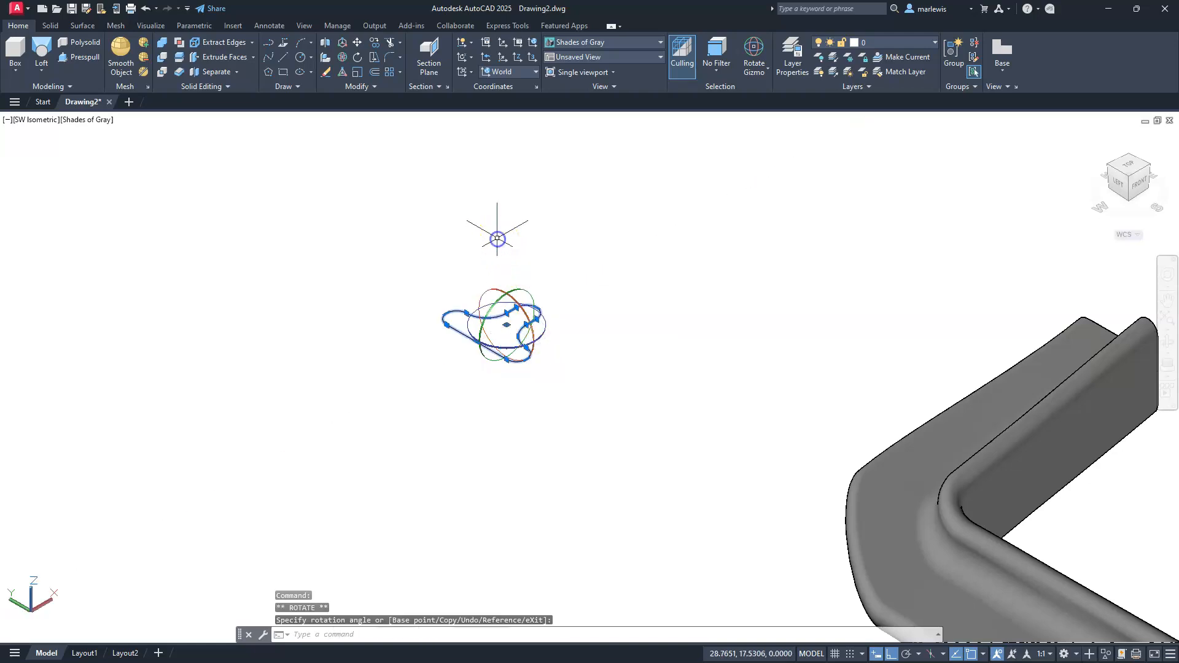
{"action": "key", "text": "Escape"}
{"action": "key", "text": "Escape"}
{"action": "key", "text": "Escape"}
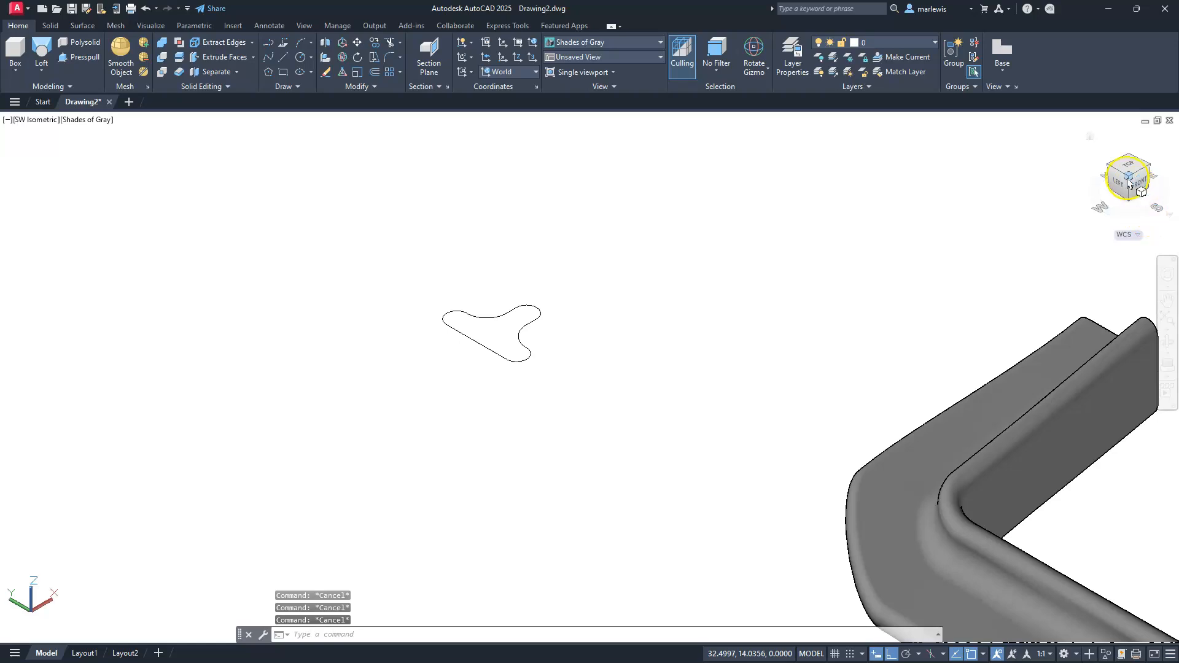
- Return to Top view and frame the flat T-shaped profile beyond the clamp's upper arm up close
{"action": "left_click", "coordinate": [1128, 171]}
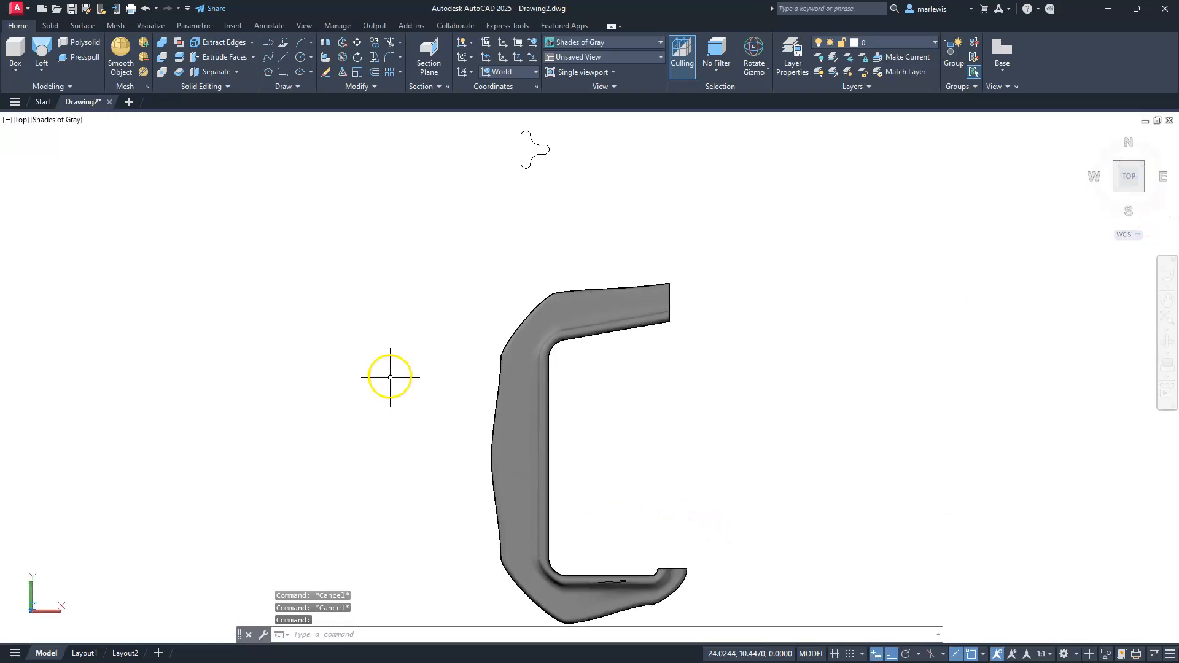
{"action": "middle_click_drag", "start_coordinate": [428, 470], "coordinate": [437, 494]}
{"action": "scroll", "coordinate": [557, 310], "scroll_direction": "up", "scroll_amount": 2}
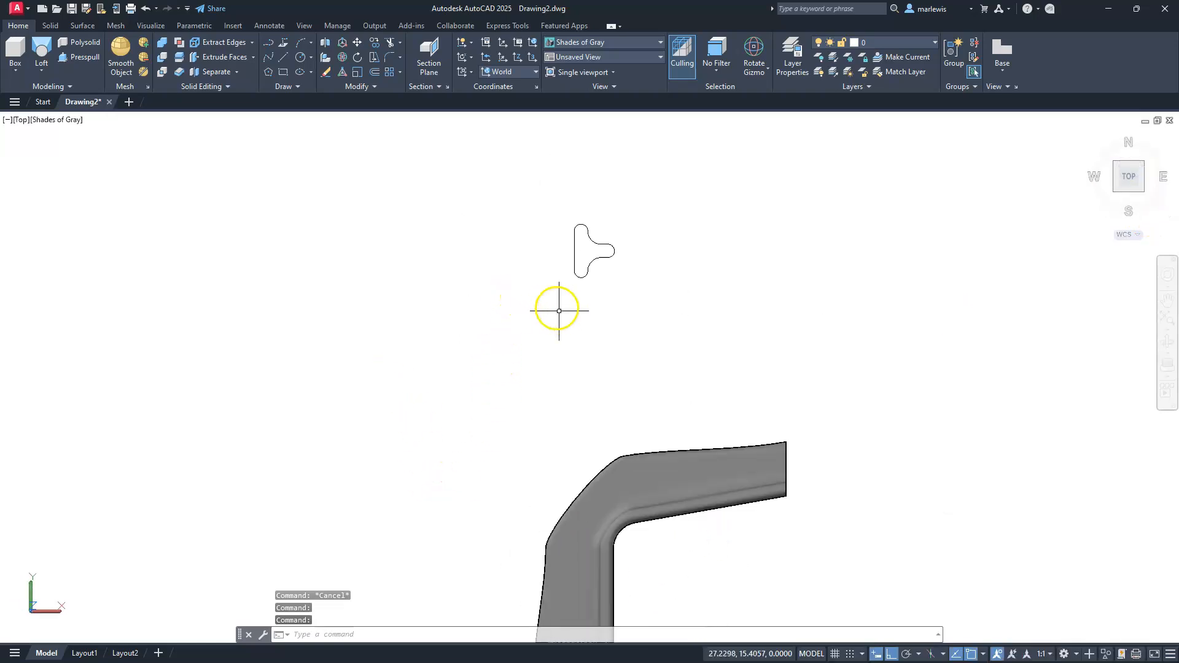
{"action": "scroll", "coordinate": [554, 249], "scroll_direction": "up", "scroll_amount": 1}
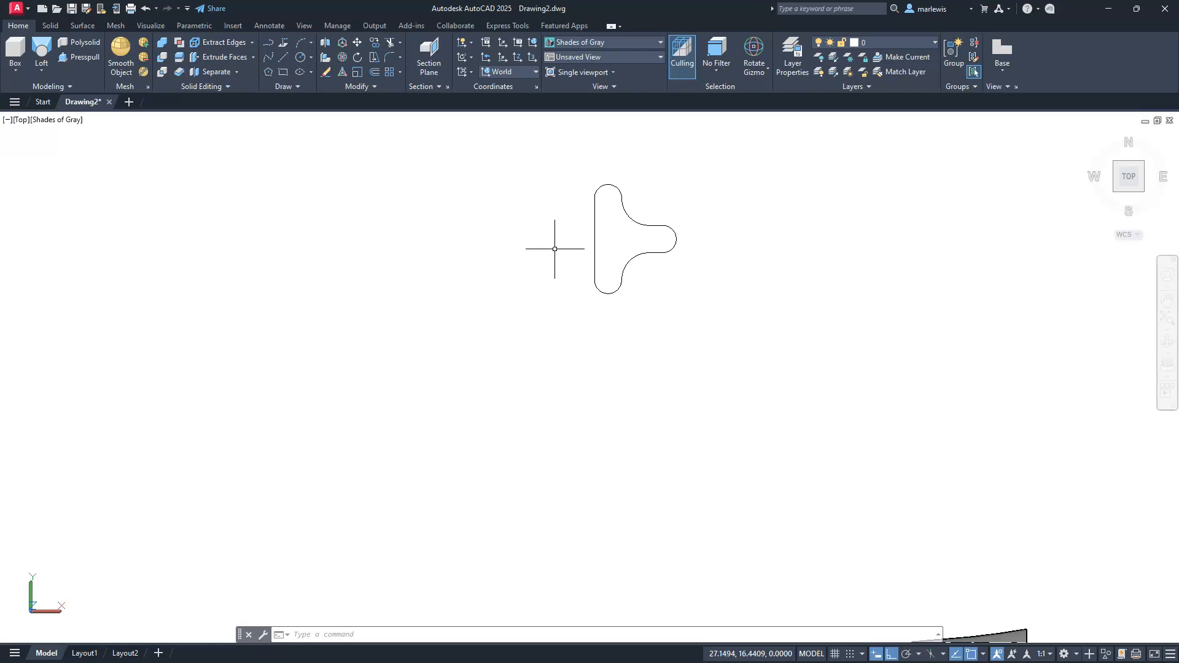
{"action": "middle_click_drag", "start_coordinate": [613, 213], "coordinate": [655, 269]}
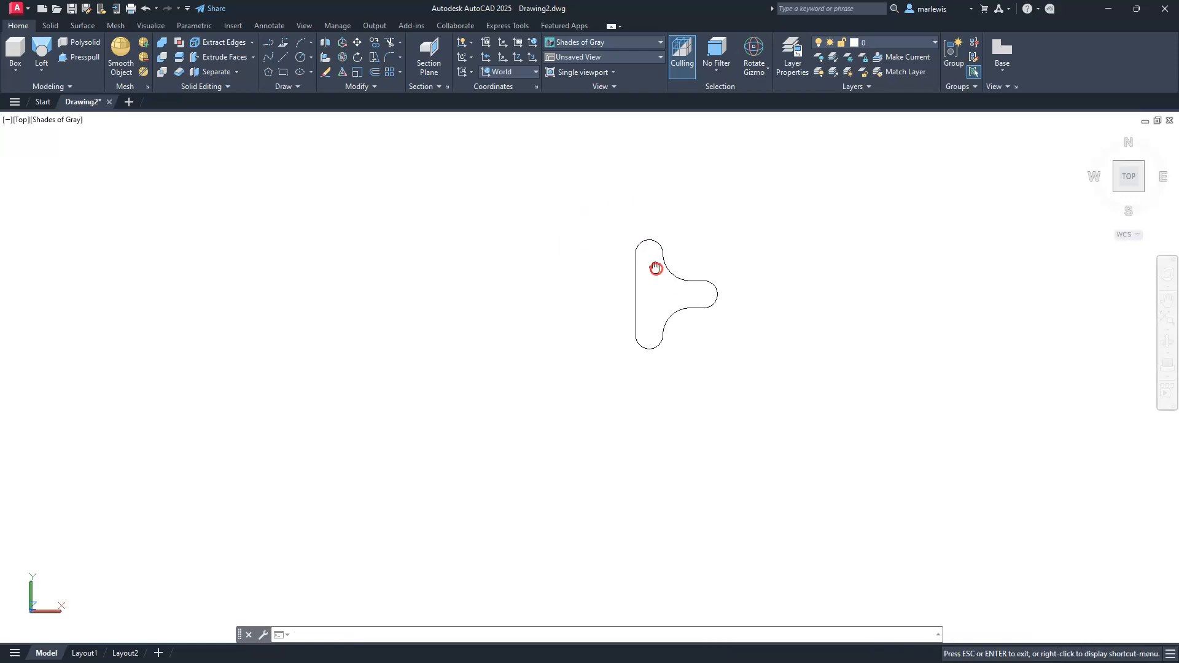
- Draw a circle of radius 0.5 in the empty space below the rounded three-lobed profile
{"action": "scroll", "coordinate": [684, 311], "scroll_direction": "up", "scroll_amount": 2}
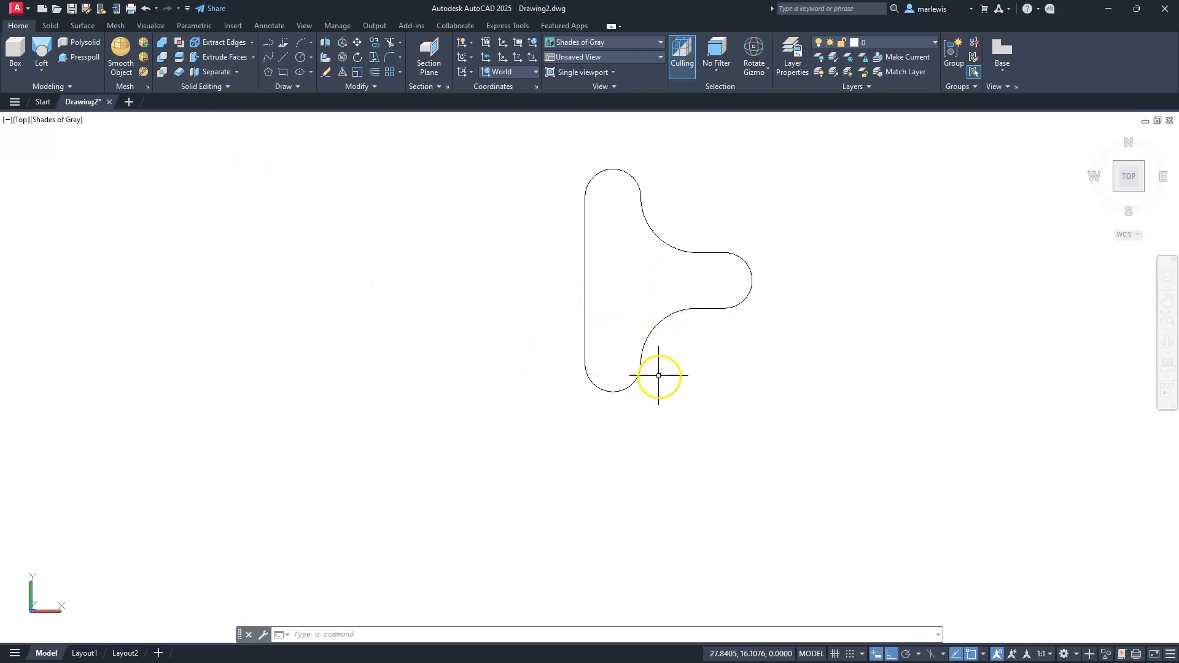
{"action": "type", "text": "c"}
{"action": "key", "text": "Return"}
{"action": "left_click", "coordinate": [750, 453]}
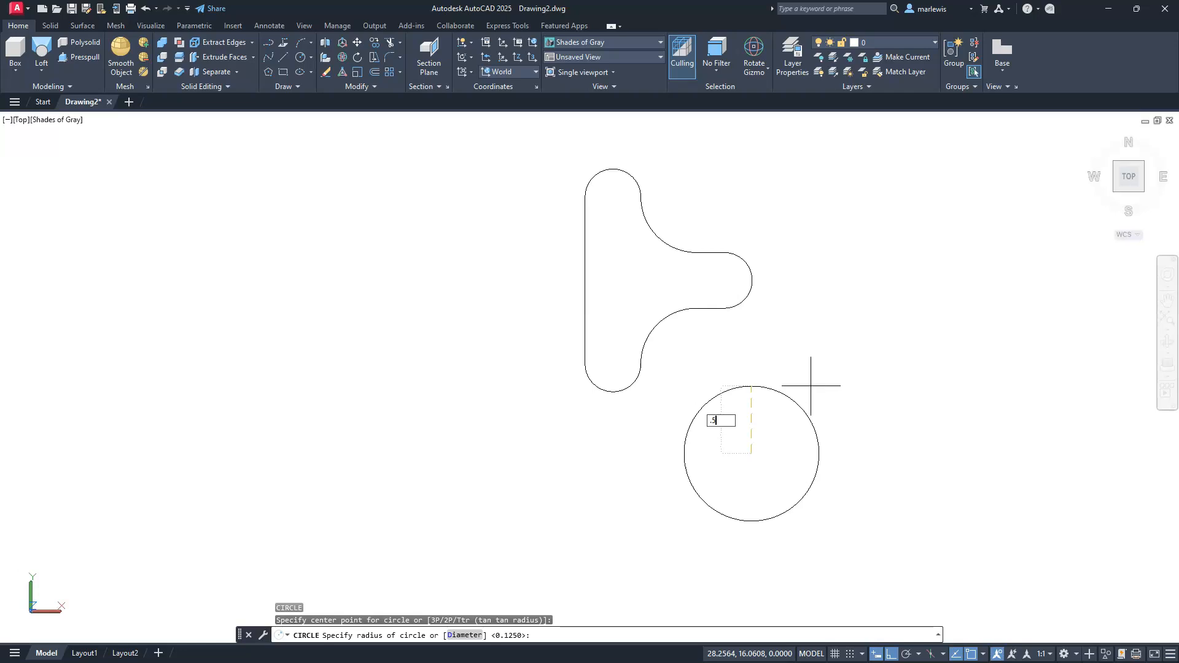
{"action": "key", "text": "Return"}
{"action": "key", "text": "Escape"}
{"action": "key", "text": "Escape"}
{"action": "key", "text": "Escape"}
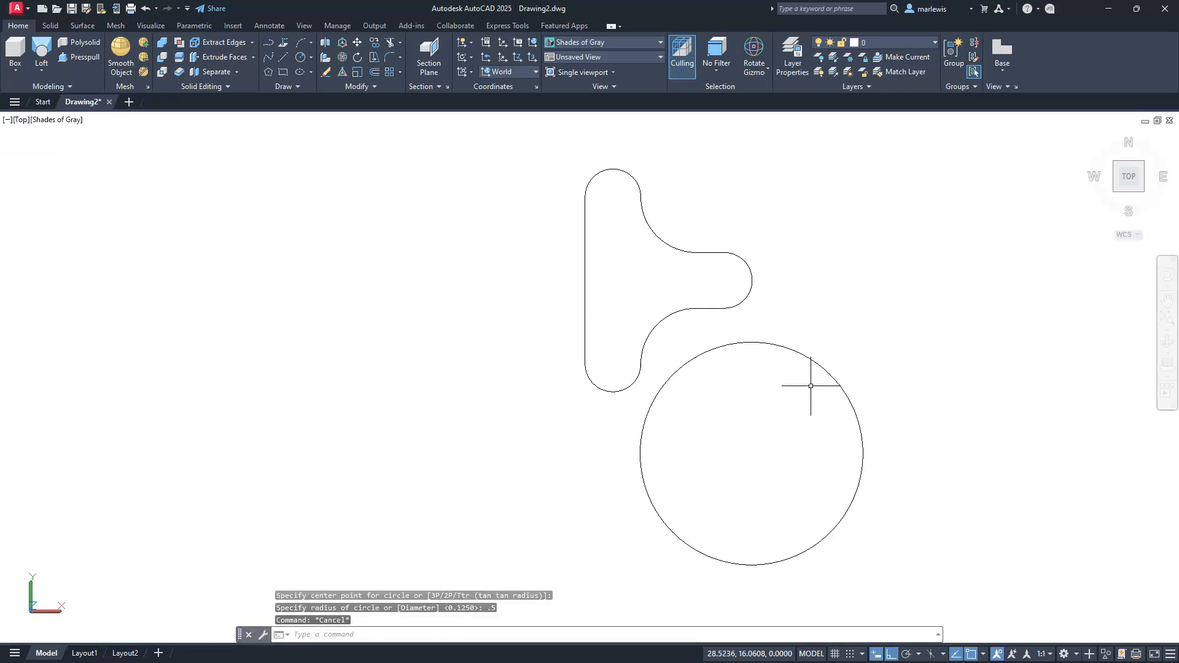
- Move the circle by its right quadrant point onto the outermost point of the profile's horizontal rounded arm
{"action": "type", "text": "m"}
{"action": "key", "text": "Return"}
{"action": "left_click", "coordinate": [816, 408]}
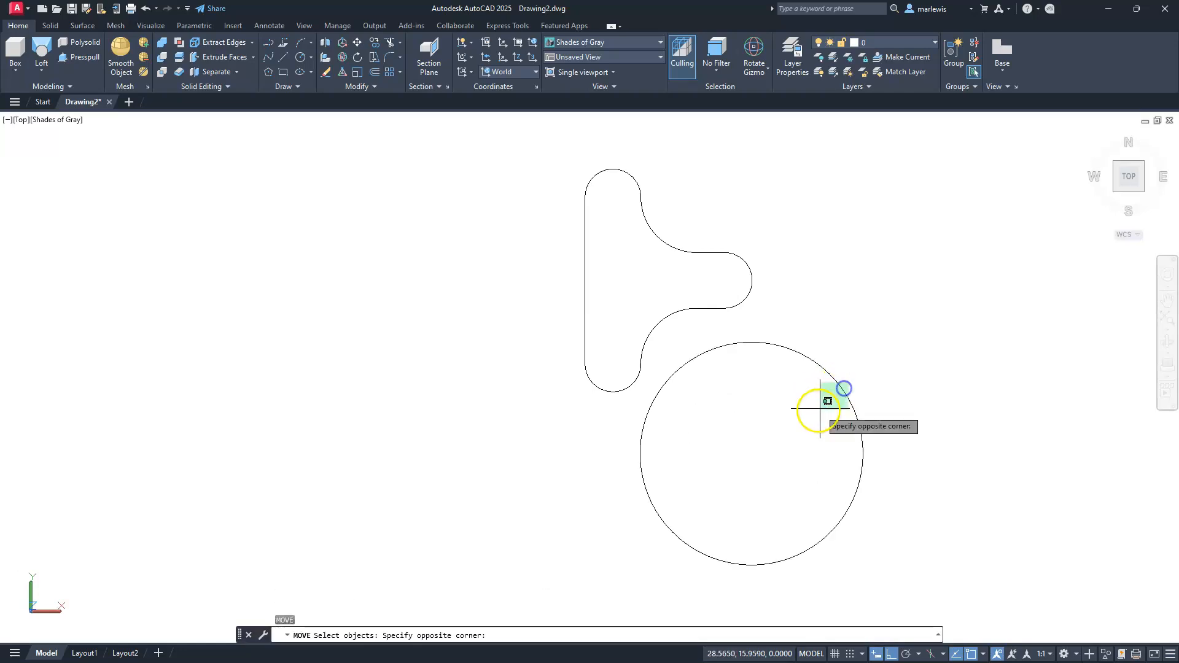
{"action": "left_click", "coordinate": [820, 410]}
{"action": "key", "text": "Return"}
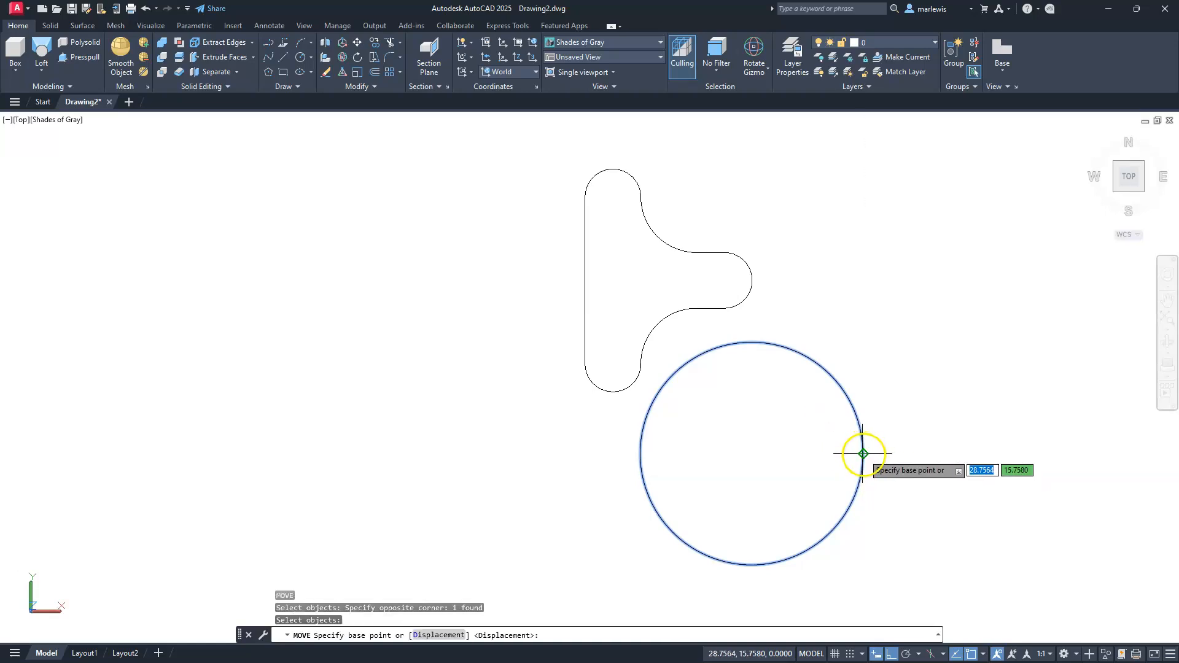
{"action": "left_click", "coordinate": [863, 454]}
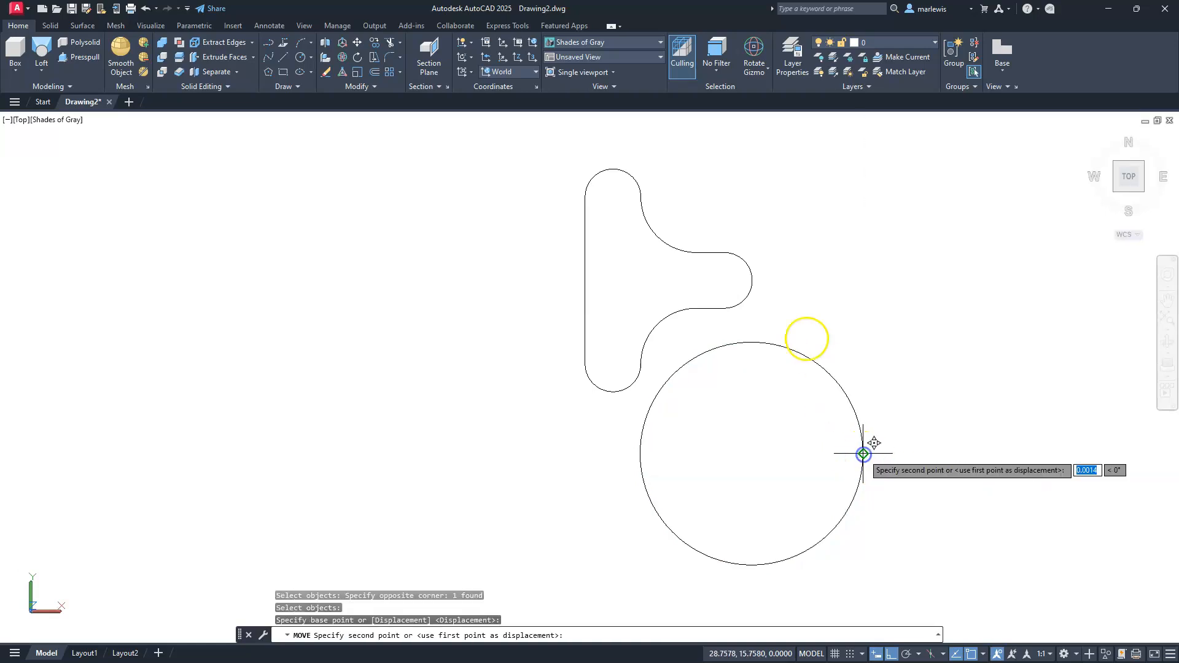
{"action": "left_click", "coordinate": [742, 270]}
{"action": "key", "text": "Escape"}
{"action": "key", "text": "Escape"}
{"action": "key", "text": "Escape"}
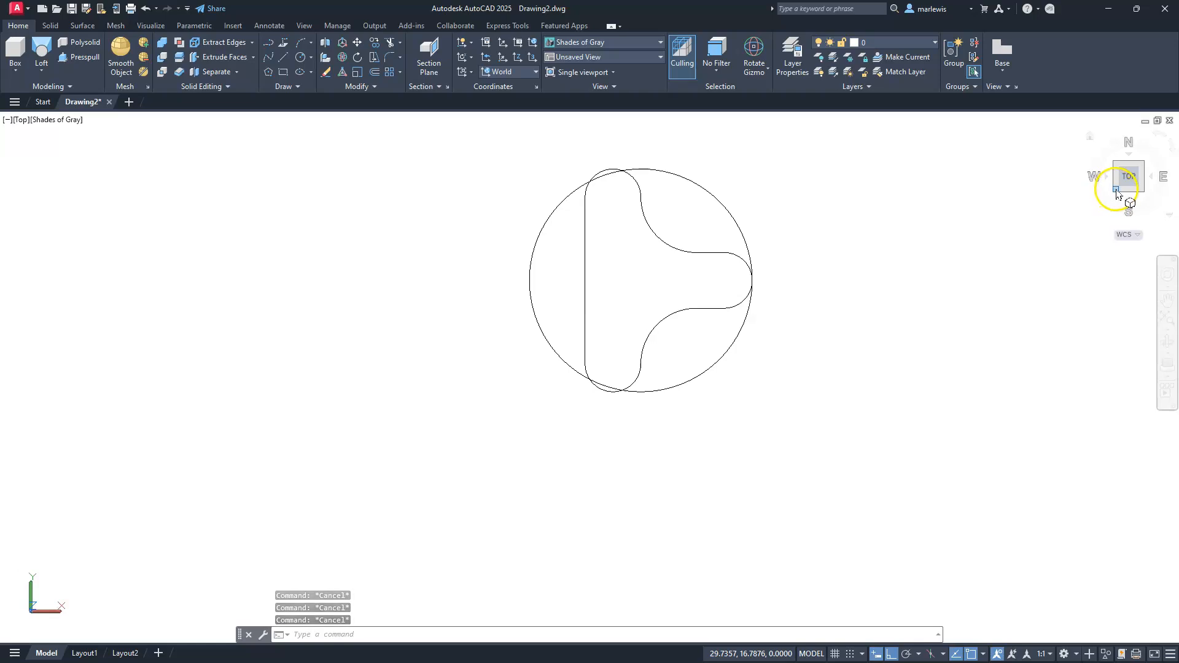
- In the SW isometric view, rotate the profile and circle together so they stand upright
{"action": "left_click", "coordinate": [1116, 191]}
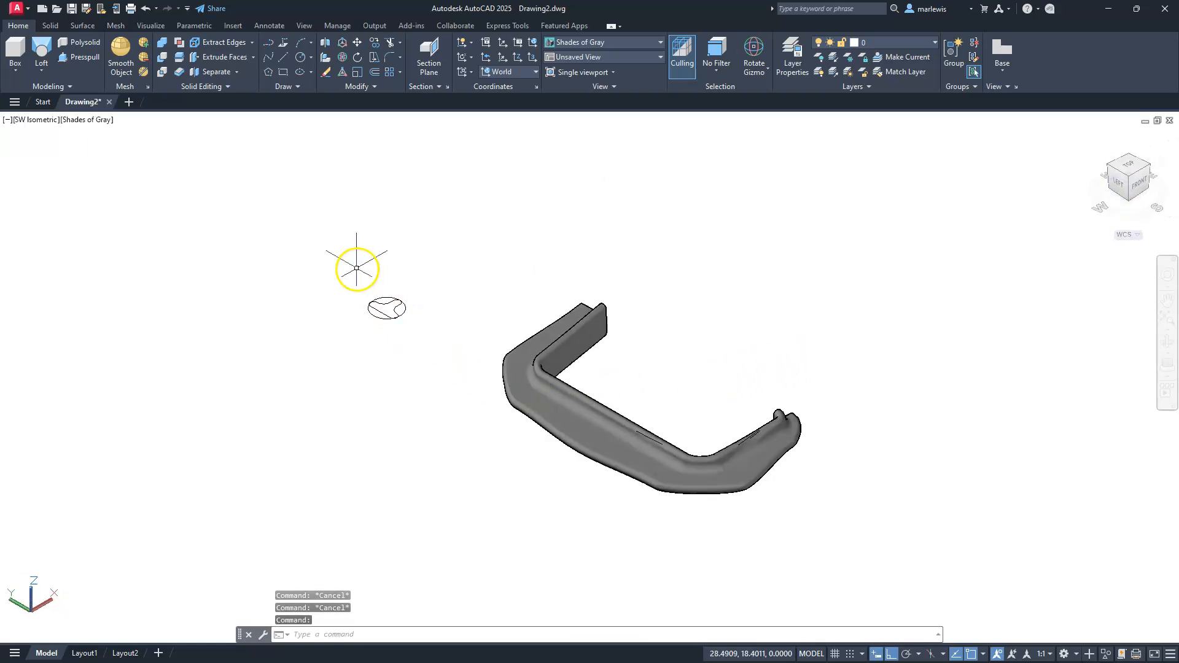
{"action": "scroll", "coordinate": [356, 268], "scroll_direction": "up", "scroll_amount": 3}
{"action": "left_click", "coordinate": [514, 404]}
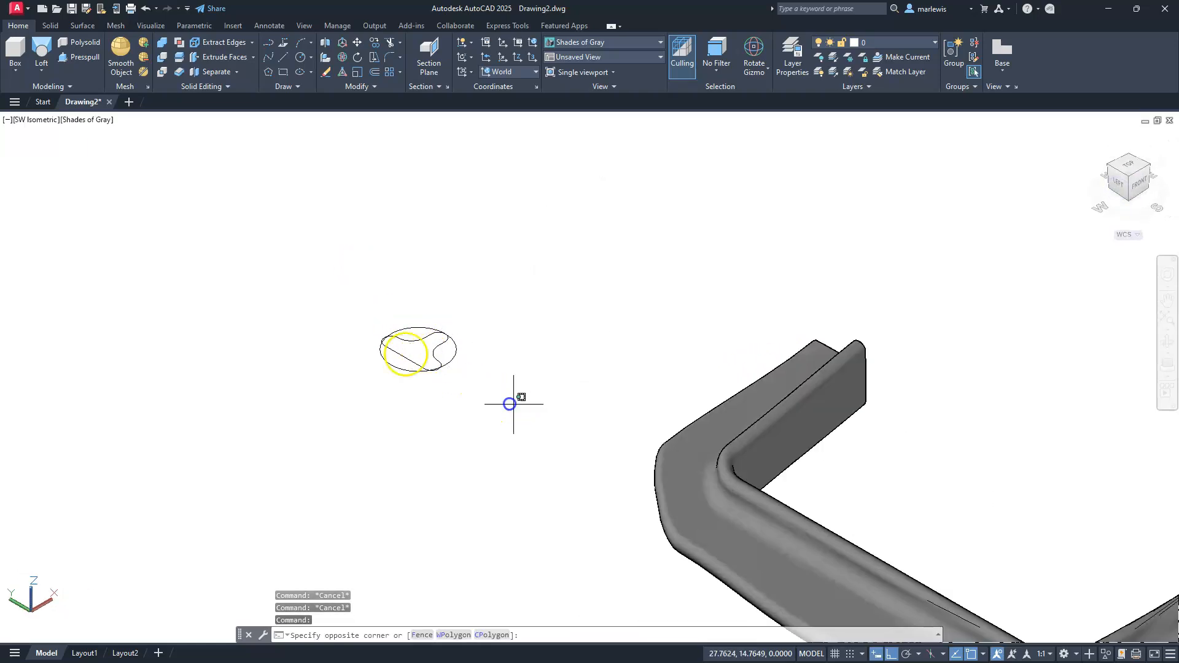
{"action": "left_click", "coordinate": [339, 305]}
{"action": "left_click", "coordinate": [402, 316]}
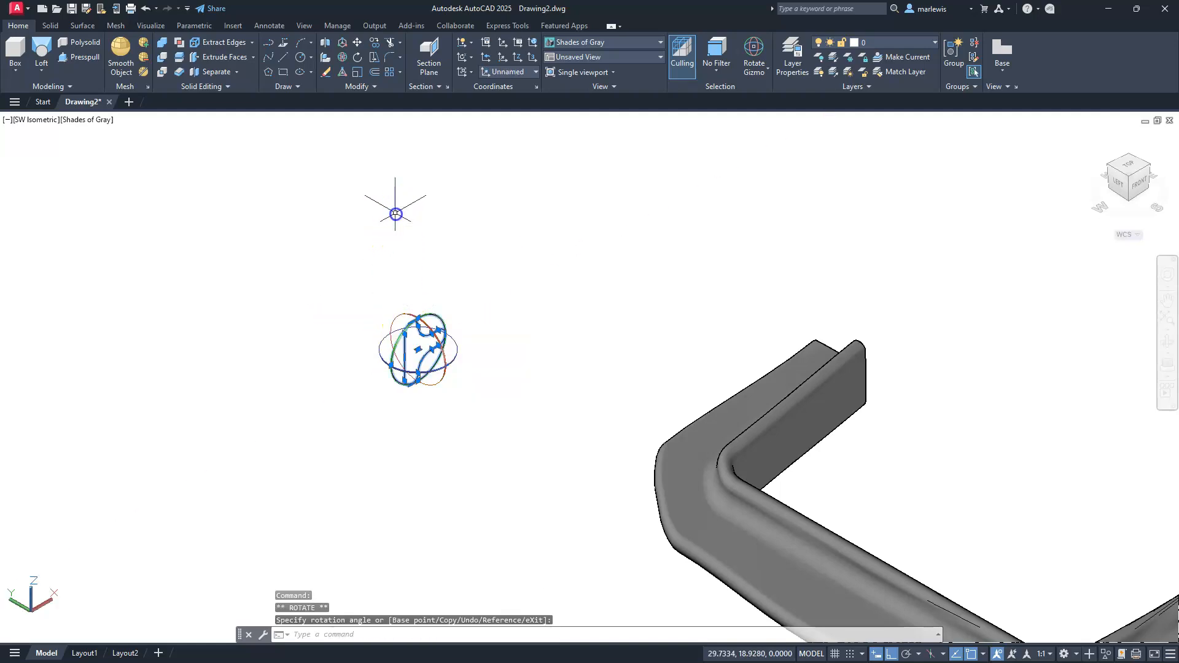
{"action": "key", "text": "Escape"}
{"action": "key", "text": "Escape"}
{"action": "key", "text": "Escape"}
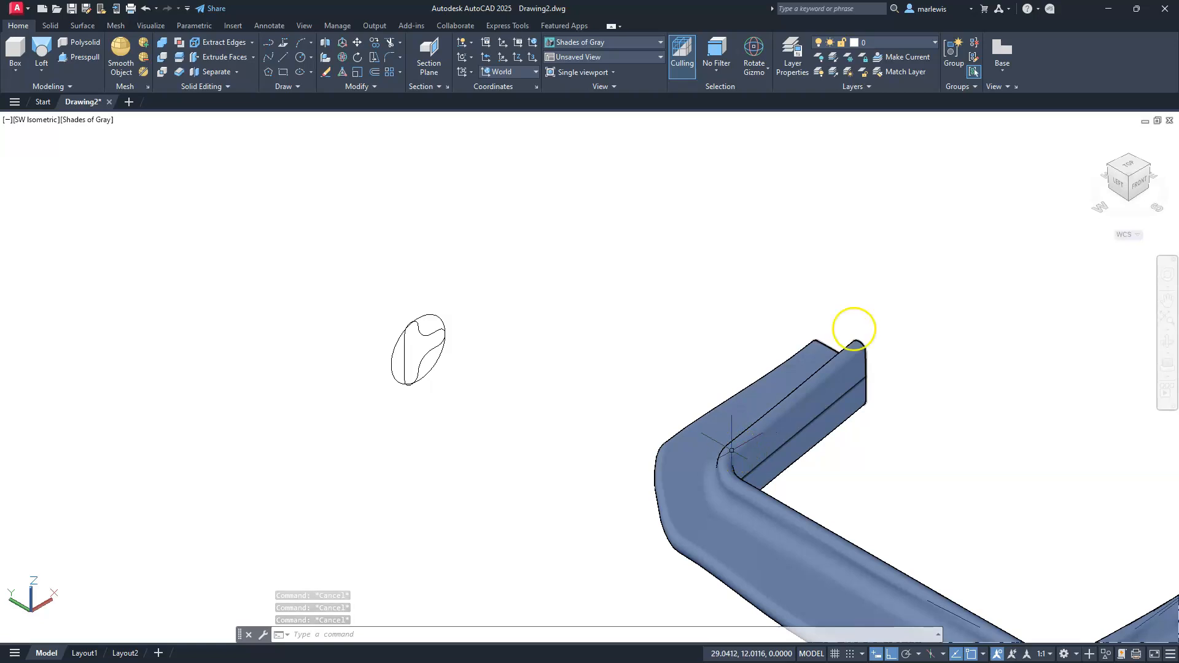
- Copy the circle from the midpoint of the profile's straight edge to the matching midpoint on the handle's end face farther from the profile
{"action": "left_click", "coordinate": [1147, 167]}
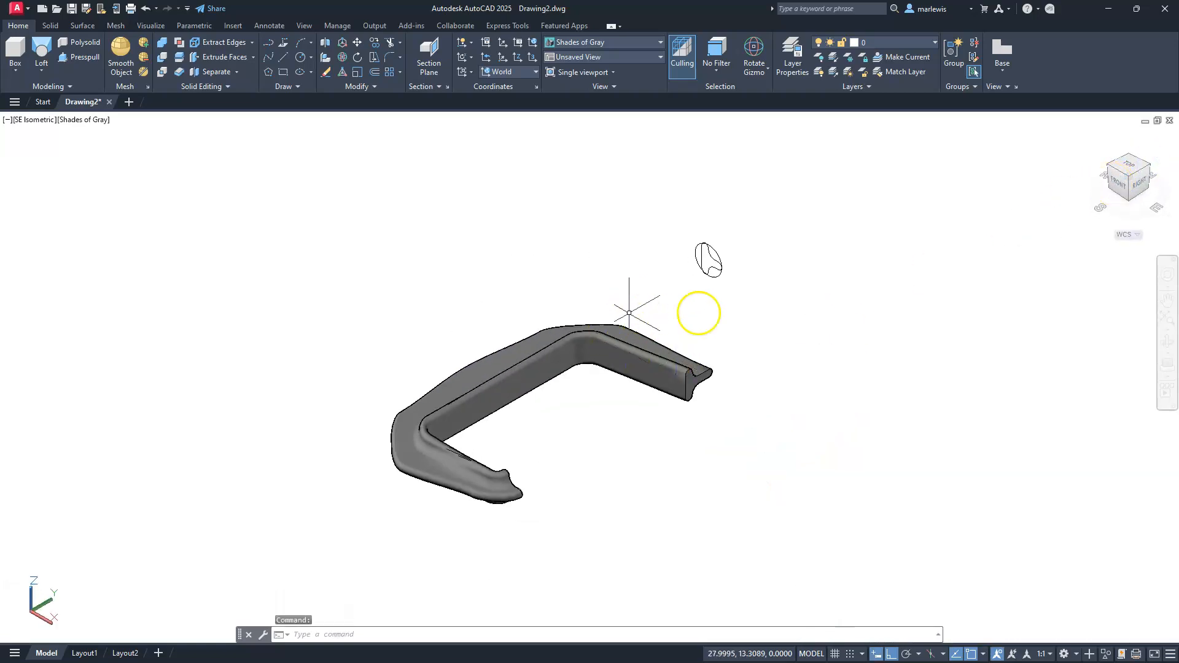
{"action": "left_click", "coordinate": [1149, 171]}
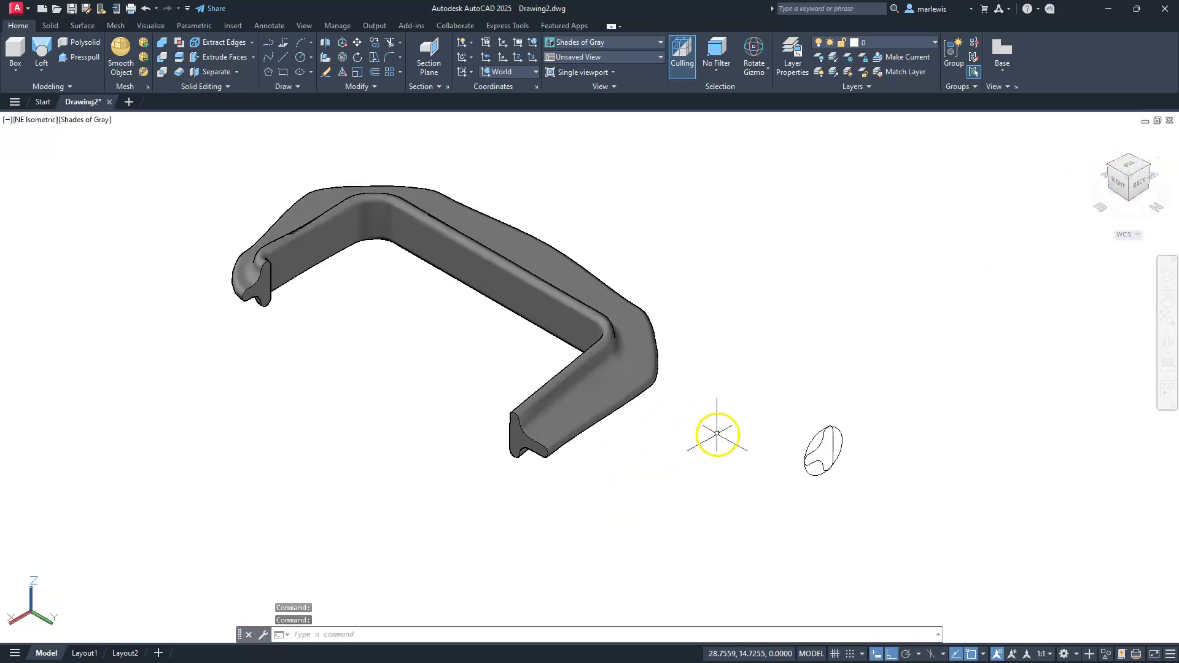
{"action": "scroll", "coordinate": [716, 433], "scroll_direction": "up", "scroll_amount": 2}
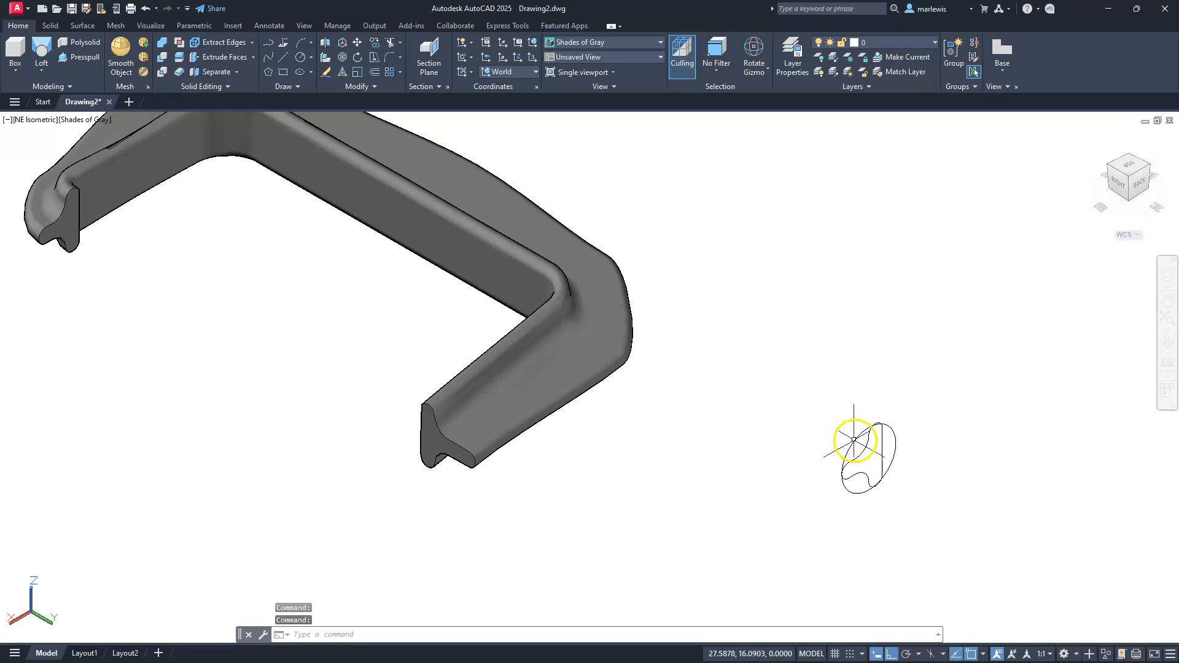
{"action": "left_click", "coordinate": [853, 439]}
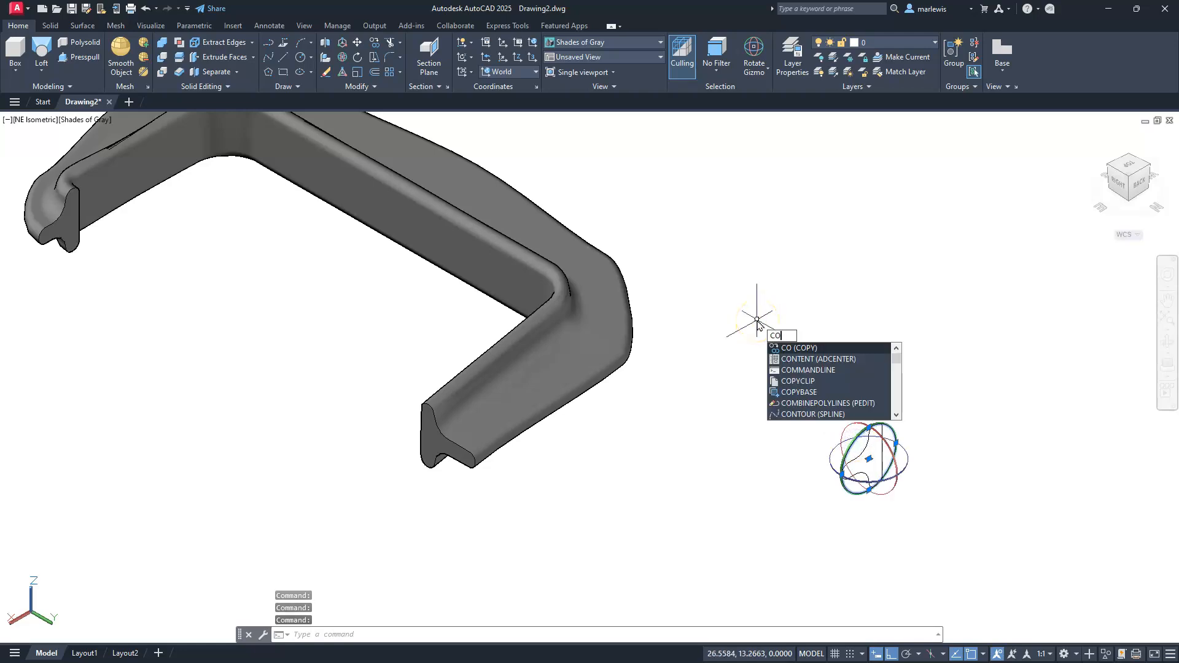
{"action": "key", "text": "Return"}
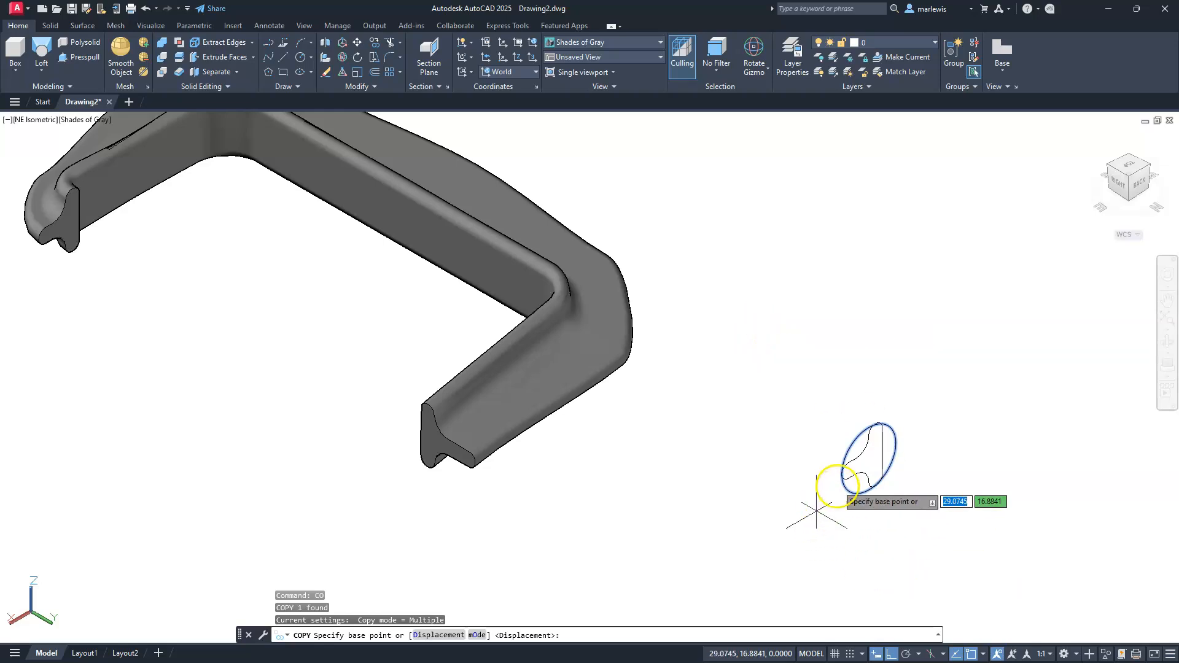
{"action": "left_click", "coordinate": [880, 453]}
{"action": "scroll", "coordinate": [765, 464], "scroll_direction": "up", "scroll_amount": 3}
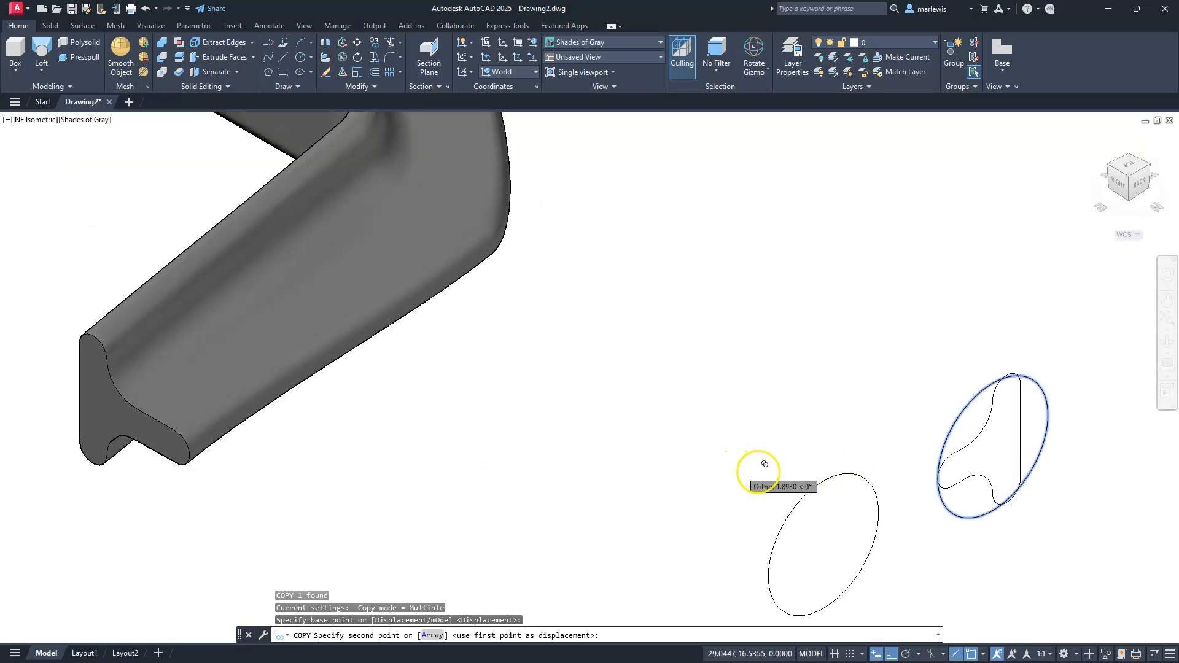
{"action": "scroll", "coordinate": [764, 463], "scroll_direction": "down", "scroll_amount": 5}
{"action": "scroll", "coordinate": [526, 373], "scroll_direction": "up", "scroll_amount": 2}
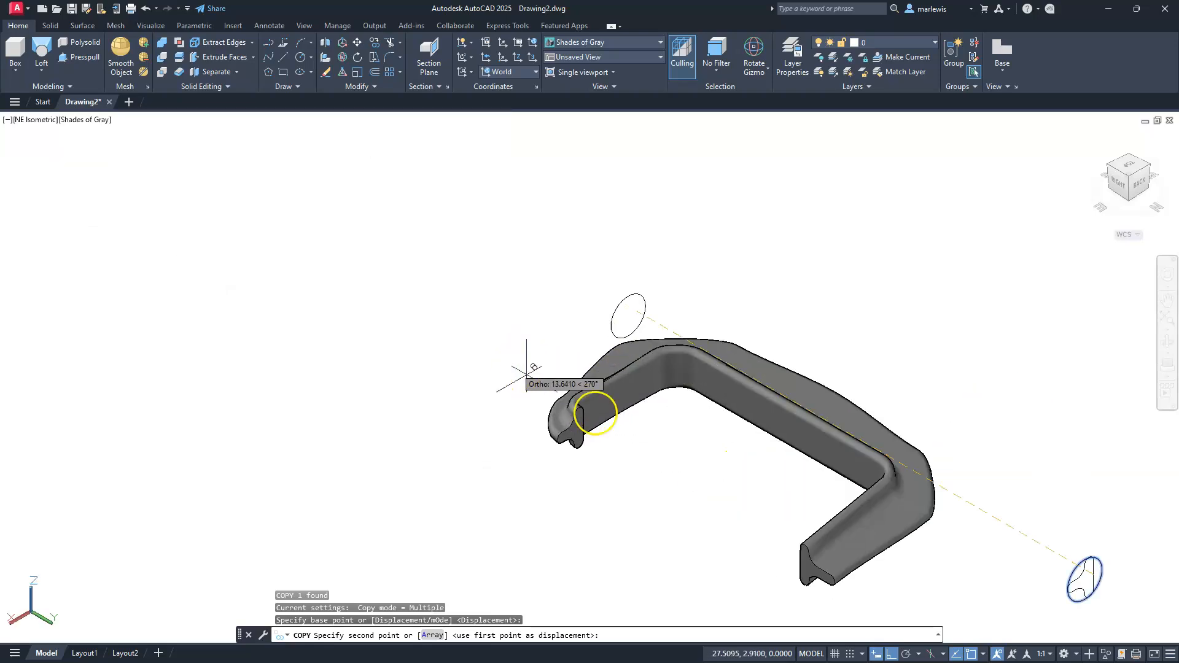
{"action": "scroll", "coordinate": [605, 421], "scroll_direction": "up", "scroll_amount": 5}
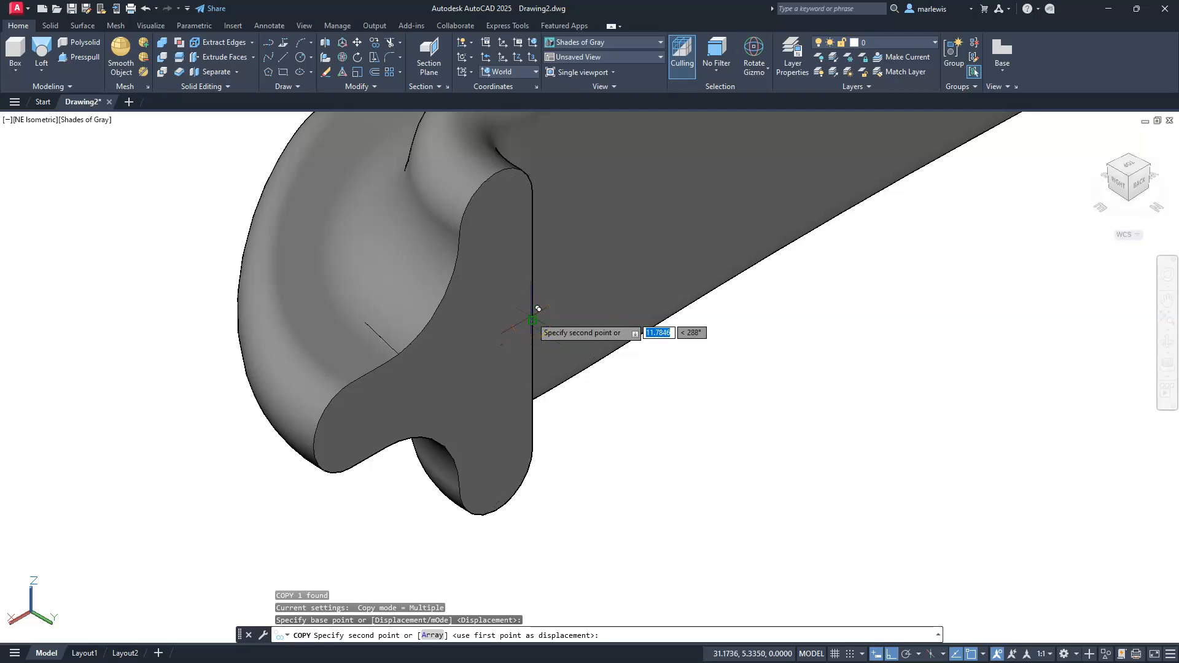
{"action": "left_click", "coordinate": [536, 277]}
{"action": "scroll", "coordinate": [526, 421], "scroll_direction": "down", "scroll_amount": 5}
{"action": "key", "text": "Escape"}
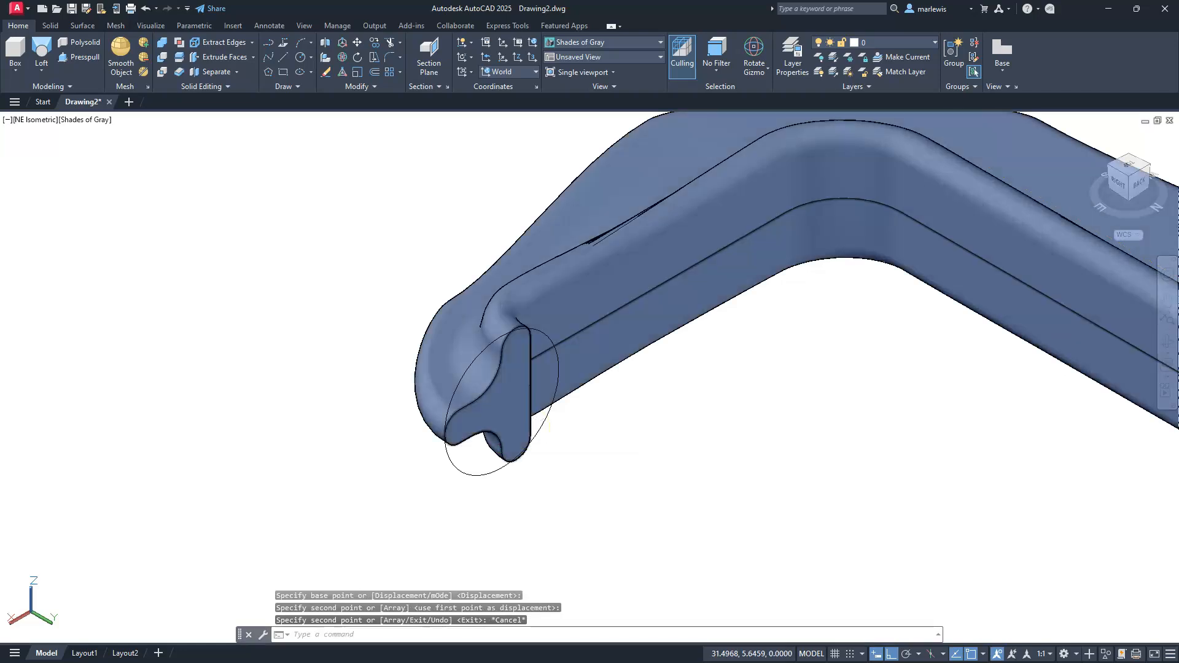
{"action": "key", "text": "Escape"}
{"action": "key", "text": "Escape"}
{"action": "key", "text": "Escape"}
- Extrude the copied circle at the handle's end by 0.125 into a solid disc
{"action": "left_click", "coordinate": [40, 72]}
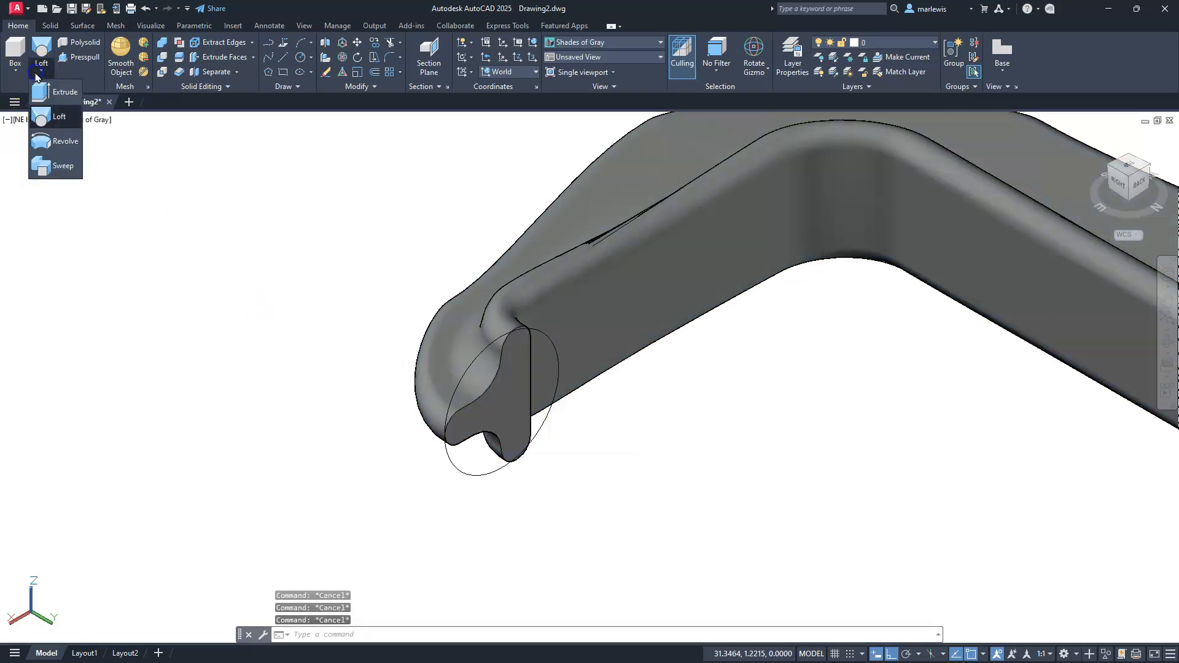
{"action": "left_click", "coordinate": [38, 91]}
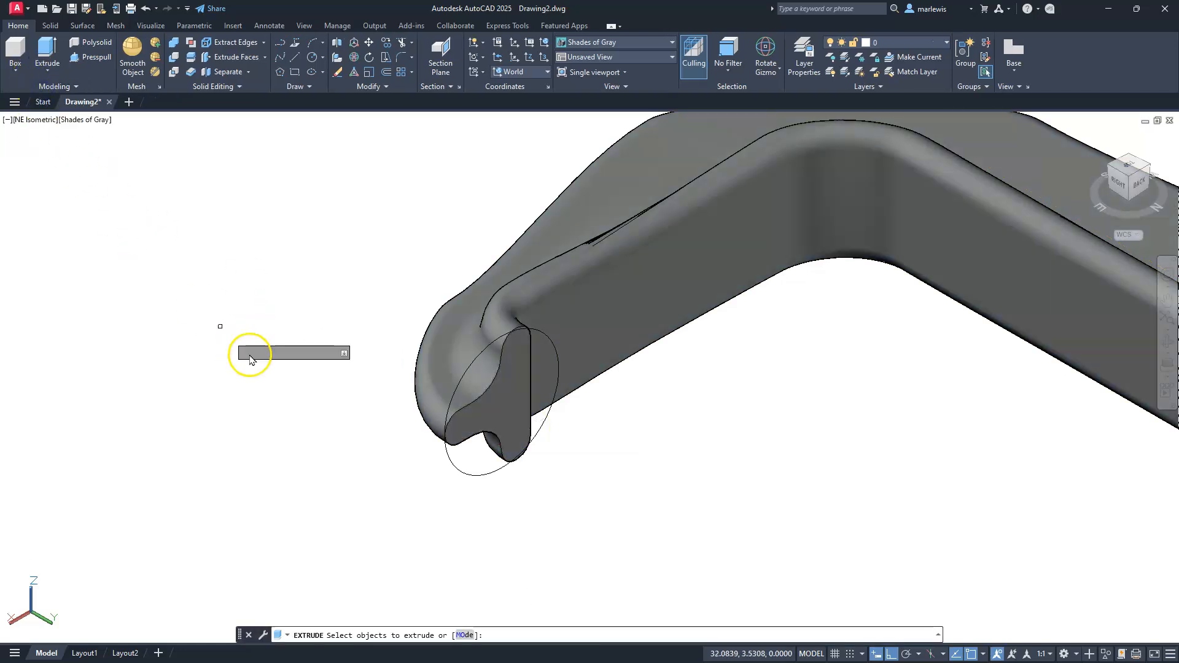
{"action": "left_click", "coordinate": [456, 471]}
{"action": "key", "text": "Return"}
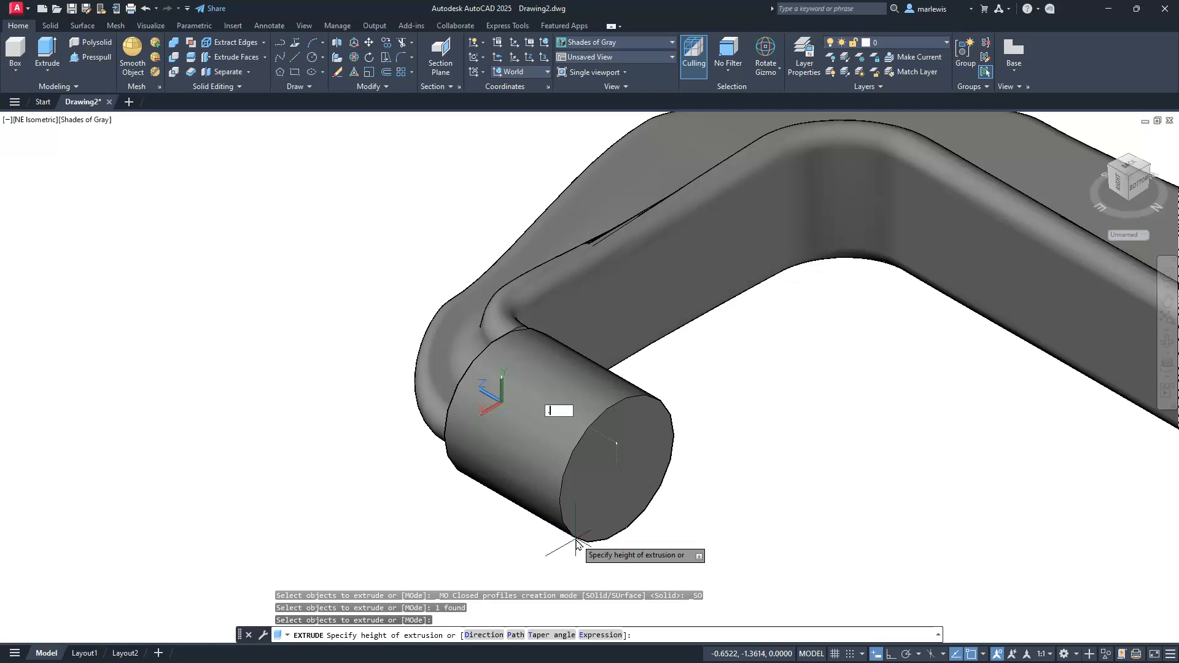
{"action": "key", "text": "Return"}
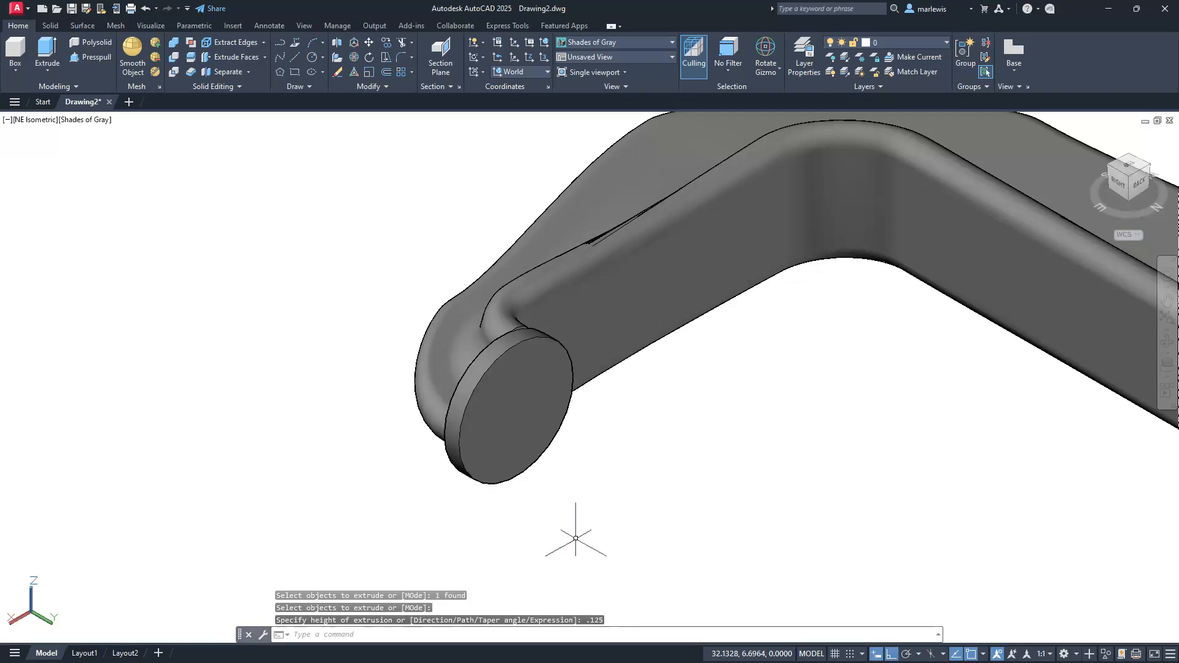
{"action": "key", "text": "Escape"}
{"action": "key", "text": "Escape"}
{"action": "key", "text": "Escape"}
{"action": "scroll", "coordinate": [514, 369], "scroll_direction": "up", "scroll_amount": 2}
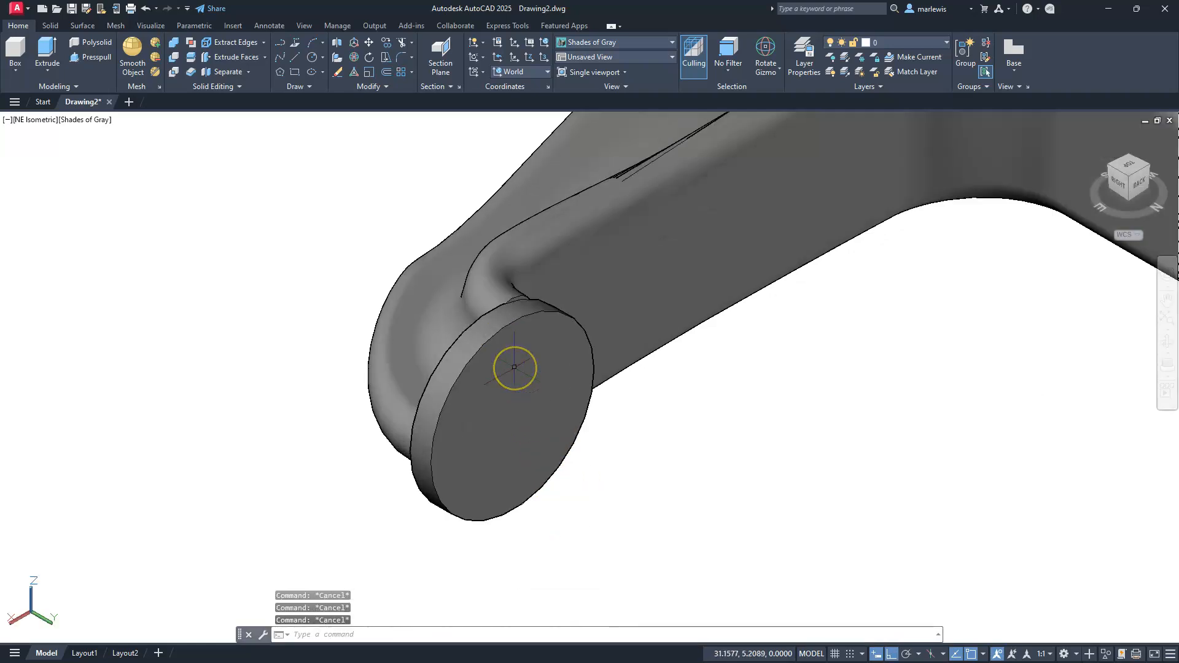
{"action": "scroll", "coordinate": [514, 366], "scroll_direction": "down", "scroll_amount": 4}
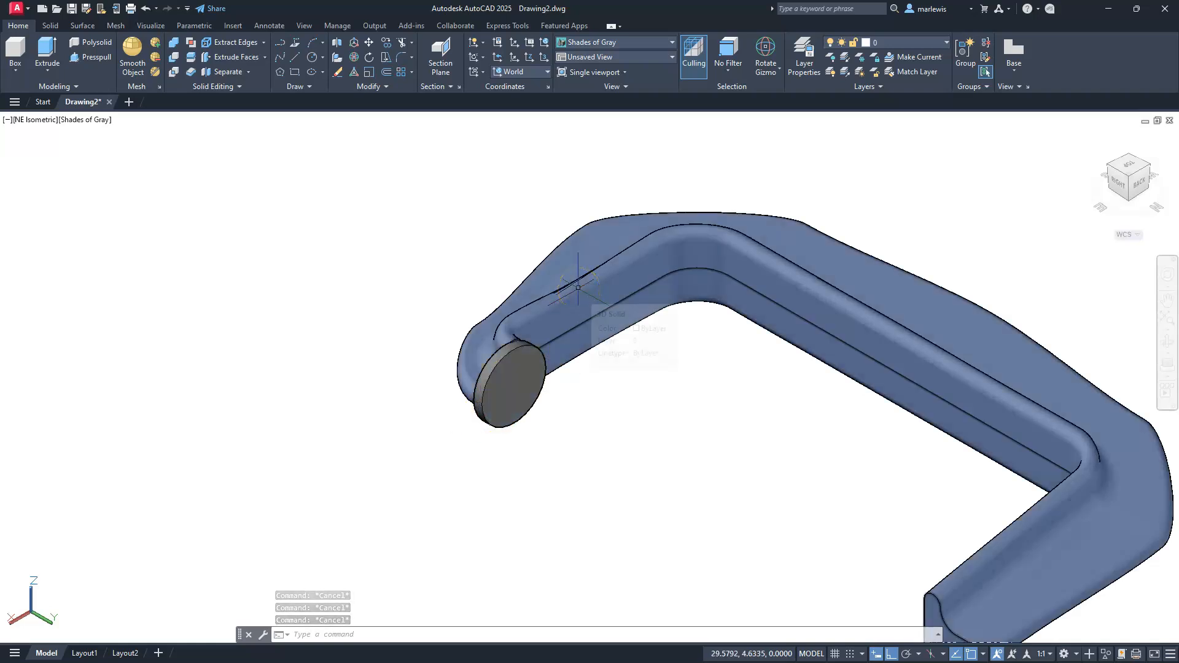
{"action": "scroll", "coordinate": [574, 301], "scroll_direction": "down", "scroll_amount": 2}
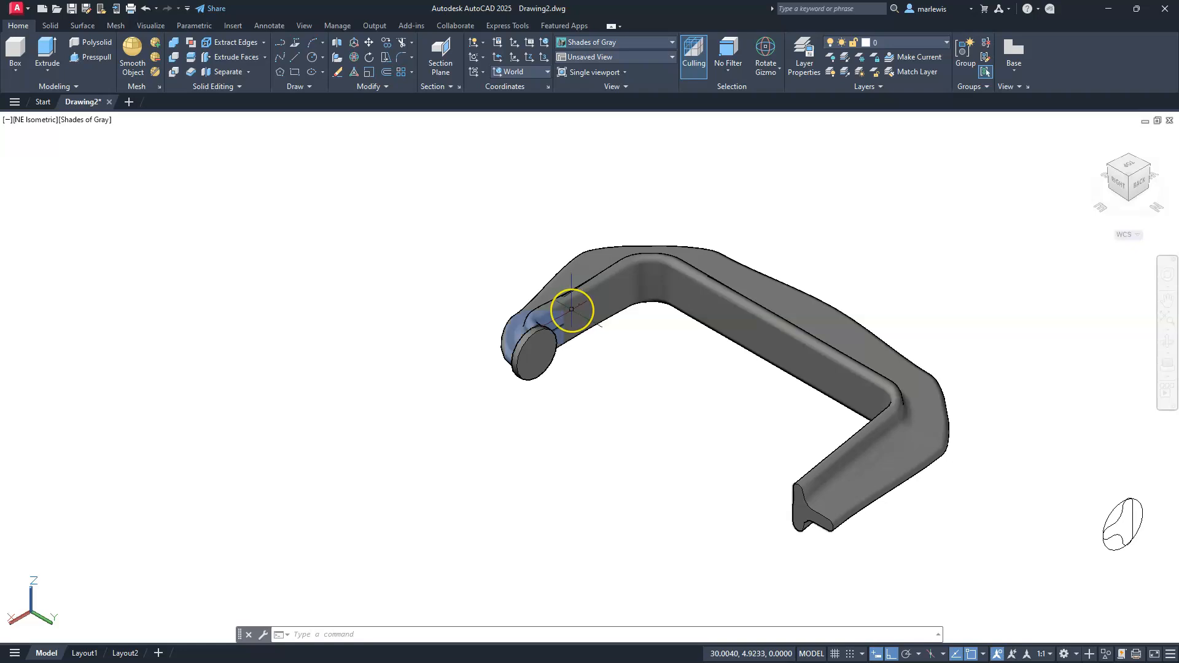
{"action": "key", "text": "Escape"}
{"action": "key", "text": "Escape"}
{"action": "key", "text": "Escape"}
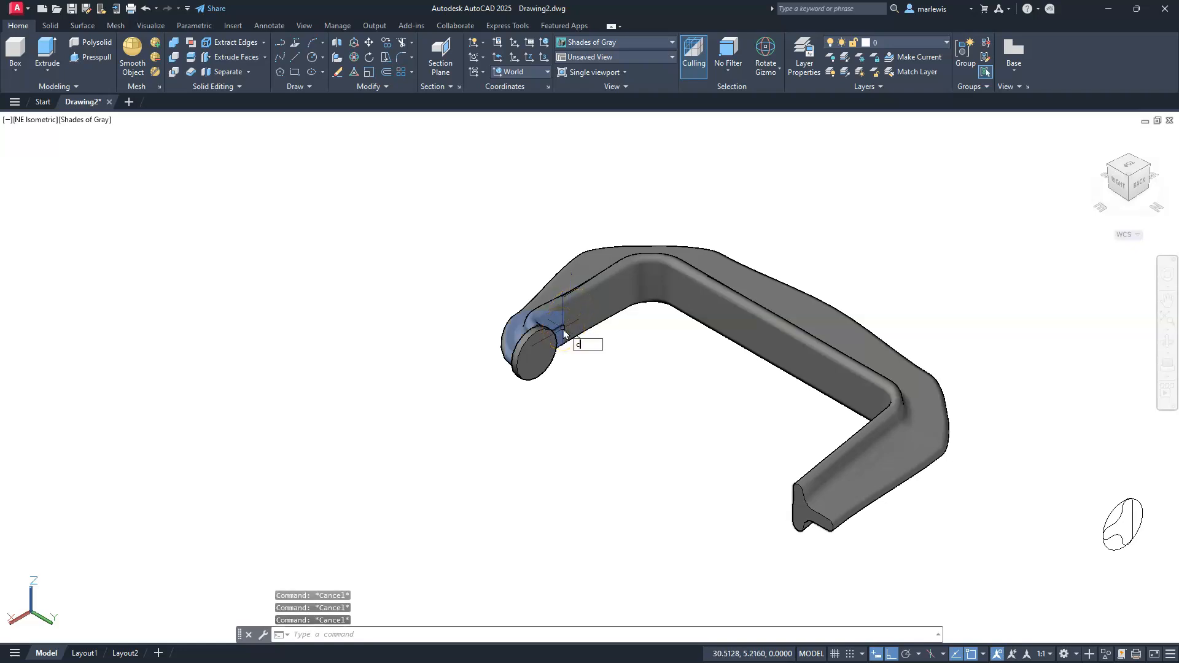
{"action": "key", "text": "Escape"}
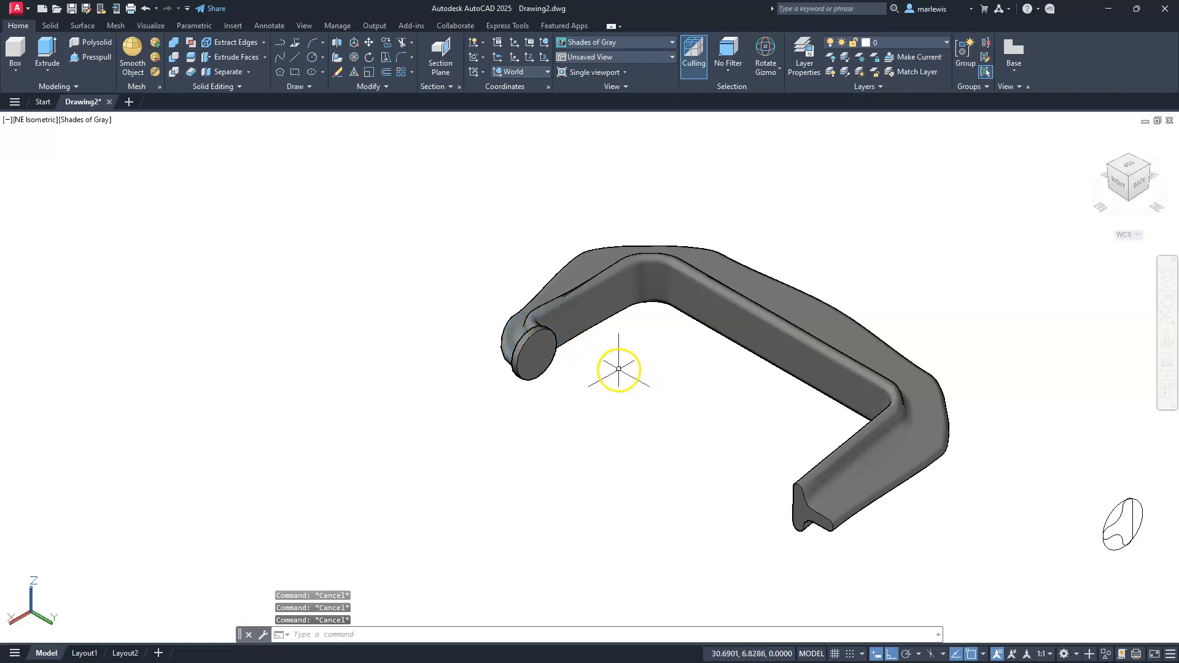
- Draw a circle of diameter 0.625 at the centre of the large circle around the original profile
{"action": "scroll", "coordinate": [618, 369], "scroll_direction": "up", "scroll_amount": 3}
{"action": "scroll", "coordinate": [626, 381], "scroll_direction": "down", "scroll_amount": 8}
{"action": "scroll", "coordinate": [779, 424], "scroll_direction": "up", "scroll_amount": 2}
{"action": "scroll", "coordinate": [768, 422], "scroll_direction": "up", "scroll_amount": 6}
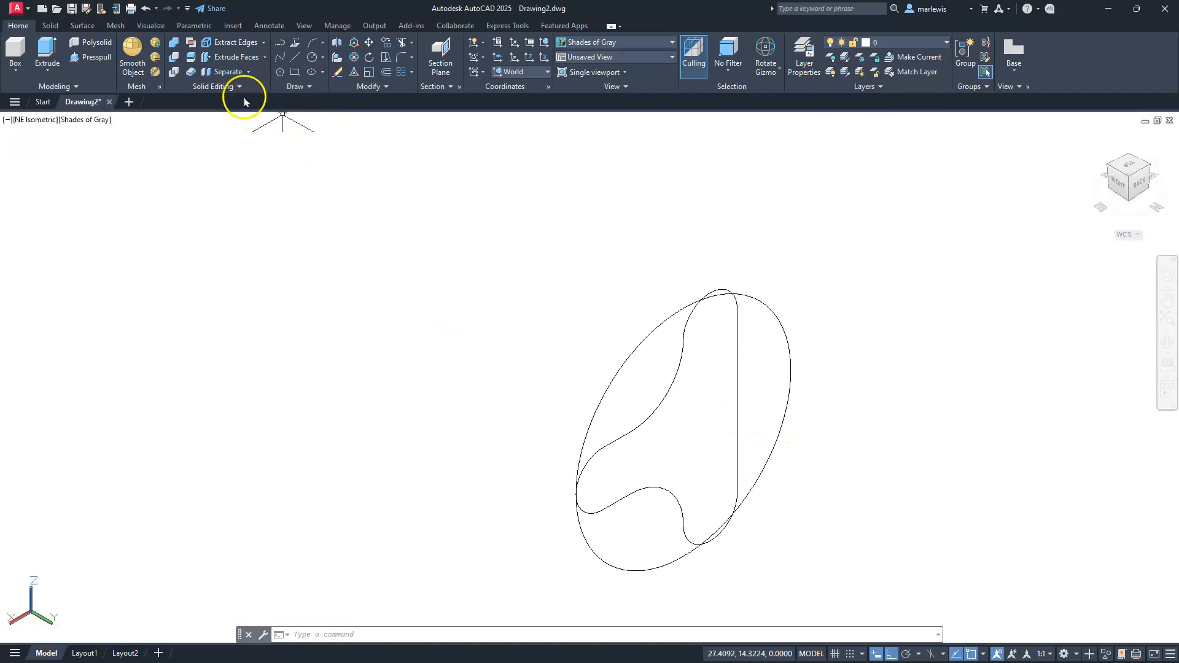
{"action": "left_click", "coordinate": [312, 58]}
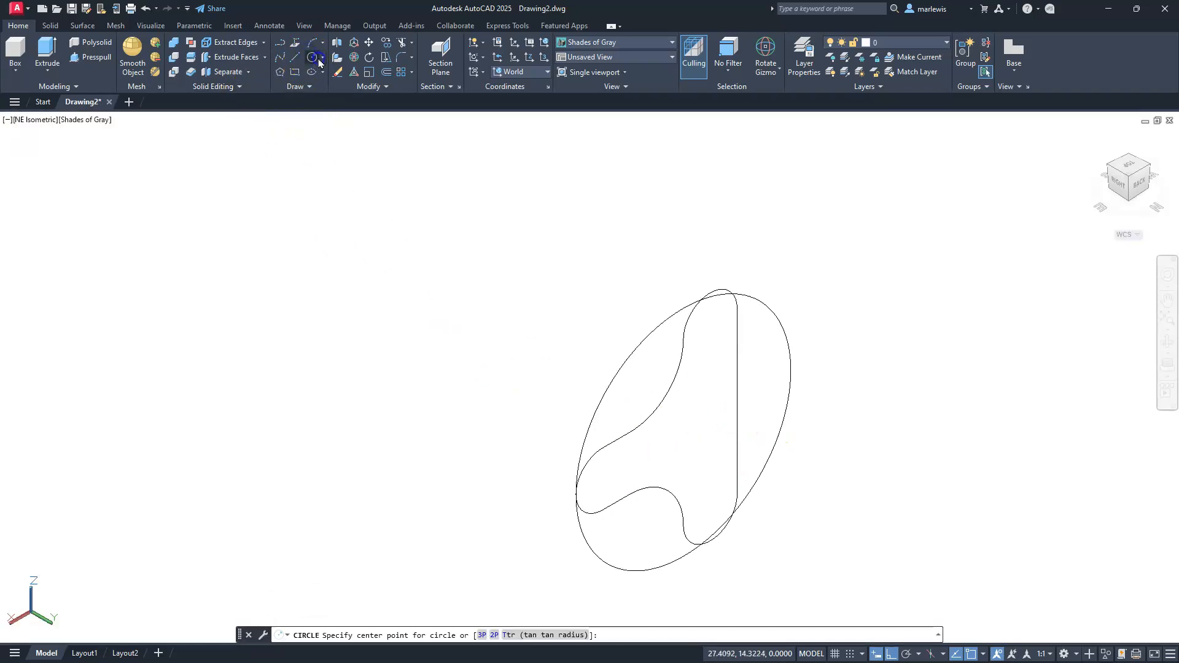
{"action": "left_click", "coordinate": [323, 61]}
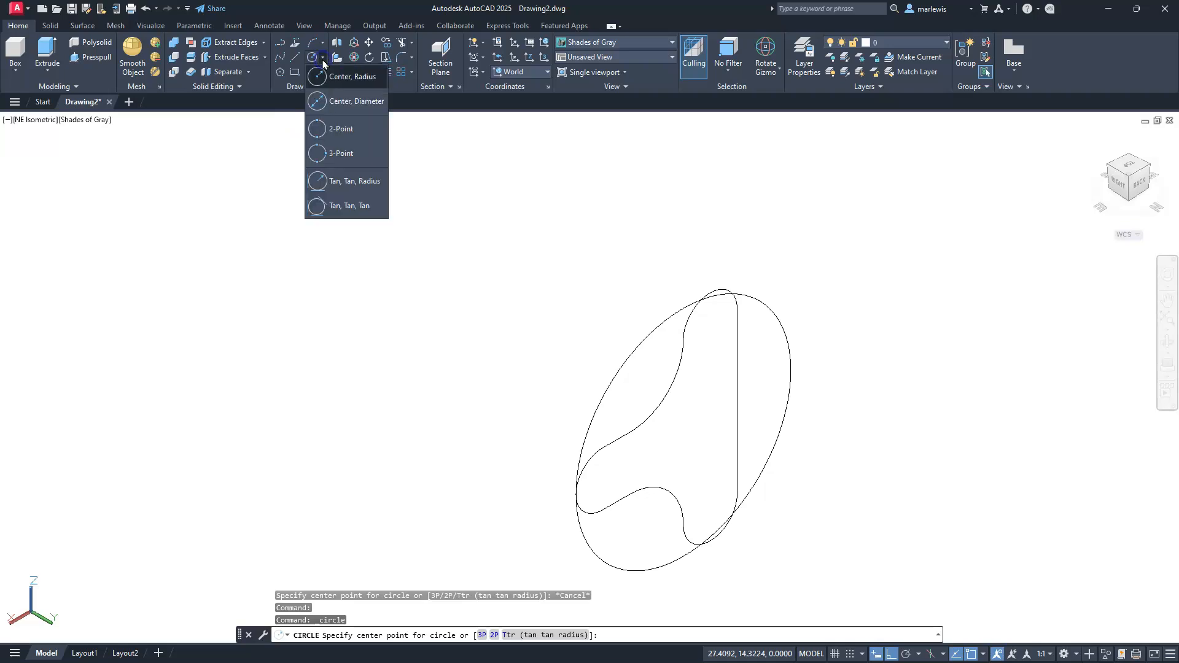
{"action": "left_click", "coordinate": [329, 102]}
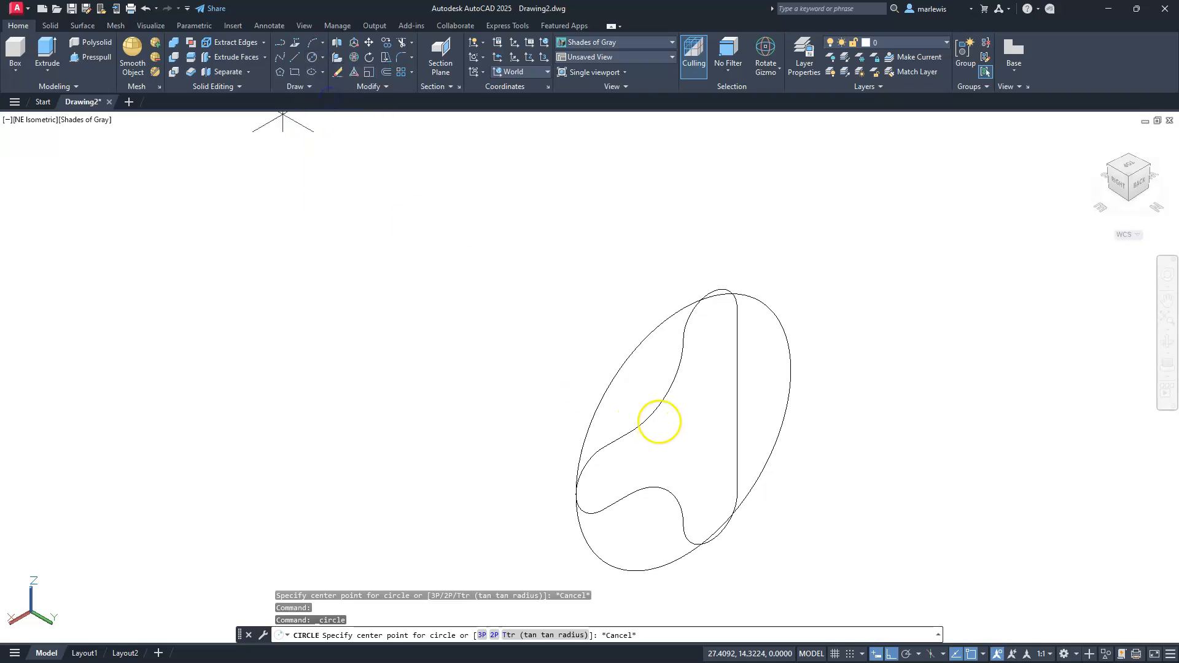
{"action": "left_click", "coordinate": [637, 349]}
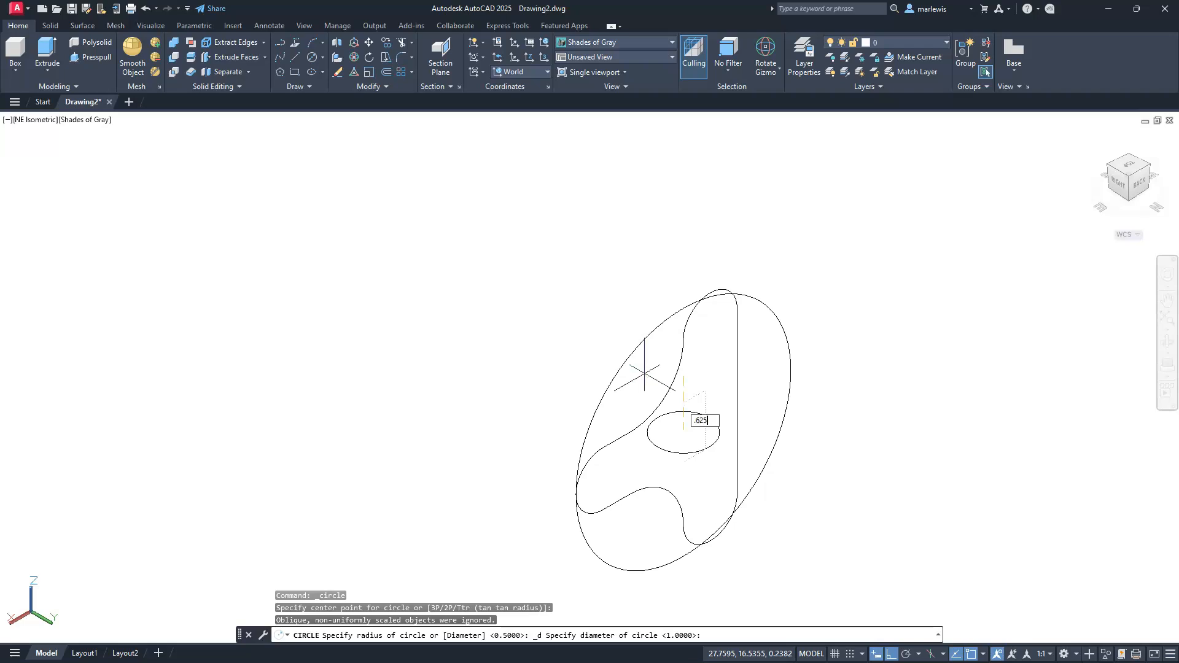
{"action": "type", "text": ".625"}
{"action": "key", "text": "Return"}
{"action": "key", "text": "Escape"}
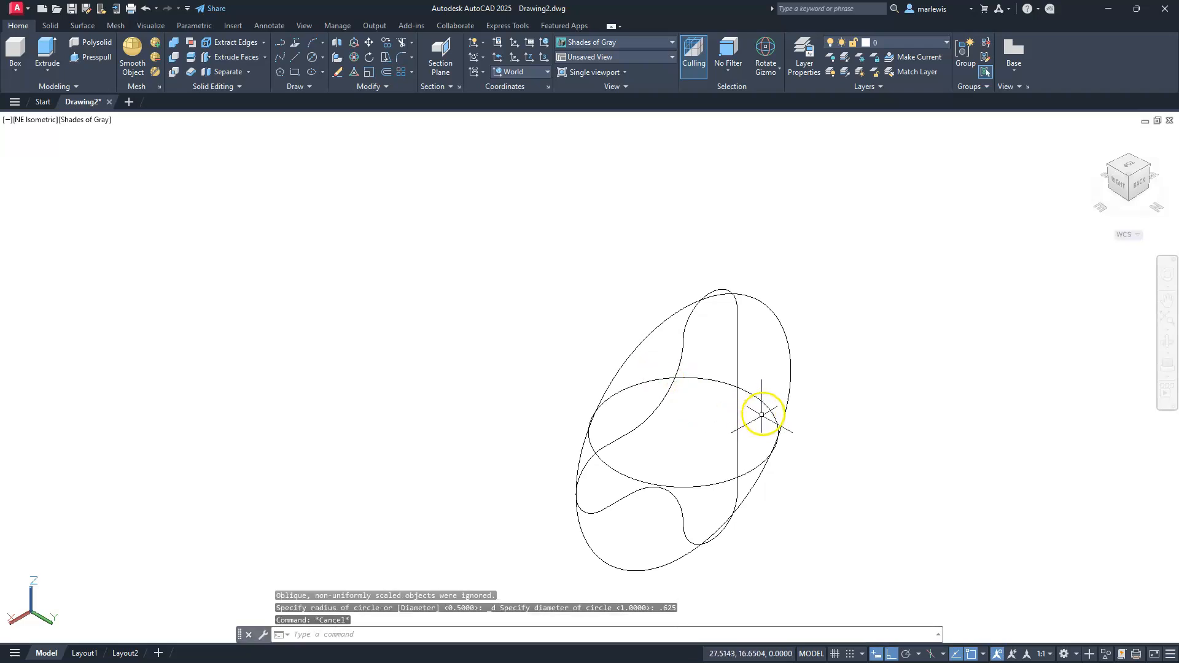
- Rotate the 0.625-diameter circle upright so it lies in the same plane as the large circle around the original profile
{"action": "left_click", "coordinate": [766, 403]}
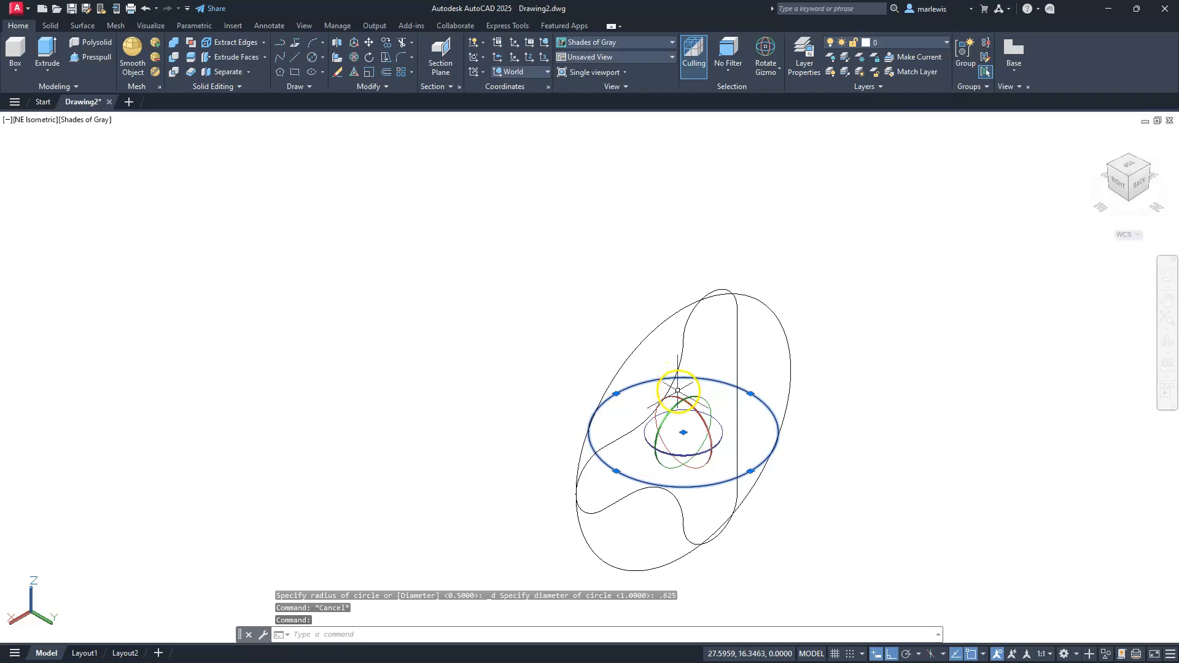
{"action": "left_click_drag", "start_coordinate": [679, 395], "coordinate": [620, 195]}
{"action": "key", "text": "Escape"}
{"action": "key", "text": "Escape"}
{"action": "key", "text": "Escape"}
- Copy the large circle around the profile from its centre to the centre of the disc's outer face on the handle's end
{"action": "scroll", "coordinate": [623, 203], "scroll_direction": "down", "scroll_amount": 8}
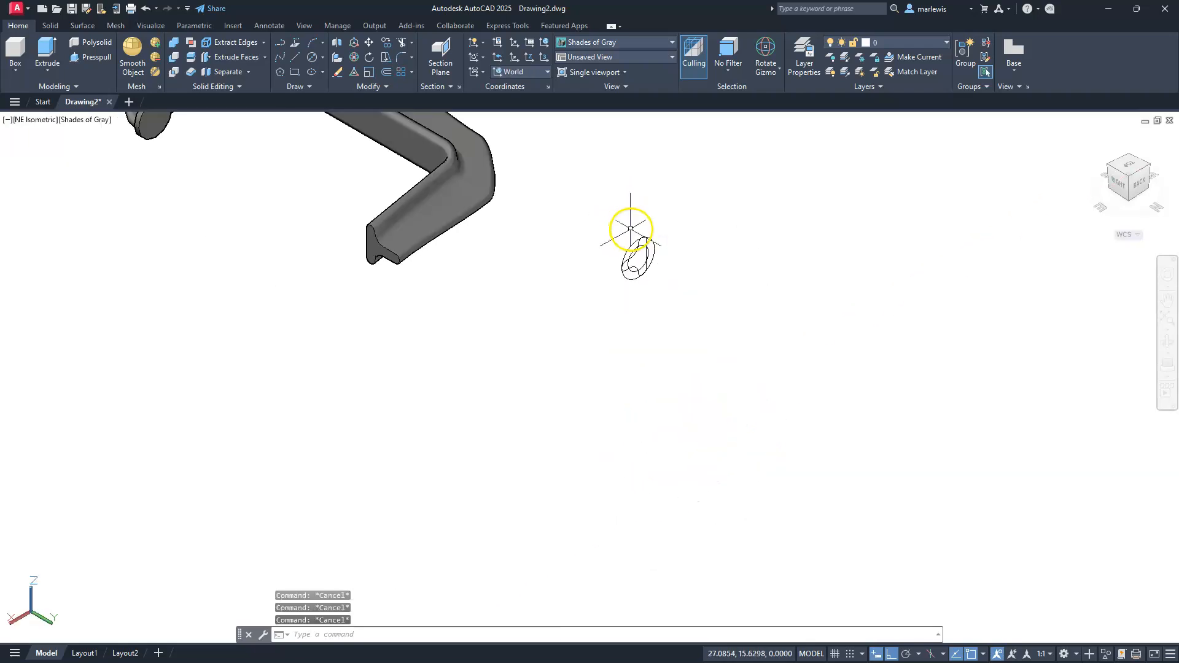
{"action": "middle_click_drag", "start_coordinate": [590, 257], "coordinate": [721, 387]}
{"action": "scroll", "coordinate": [618, 313], "scroll_direction": "up", "scroll_amount": 2}
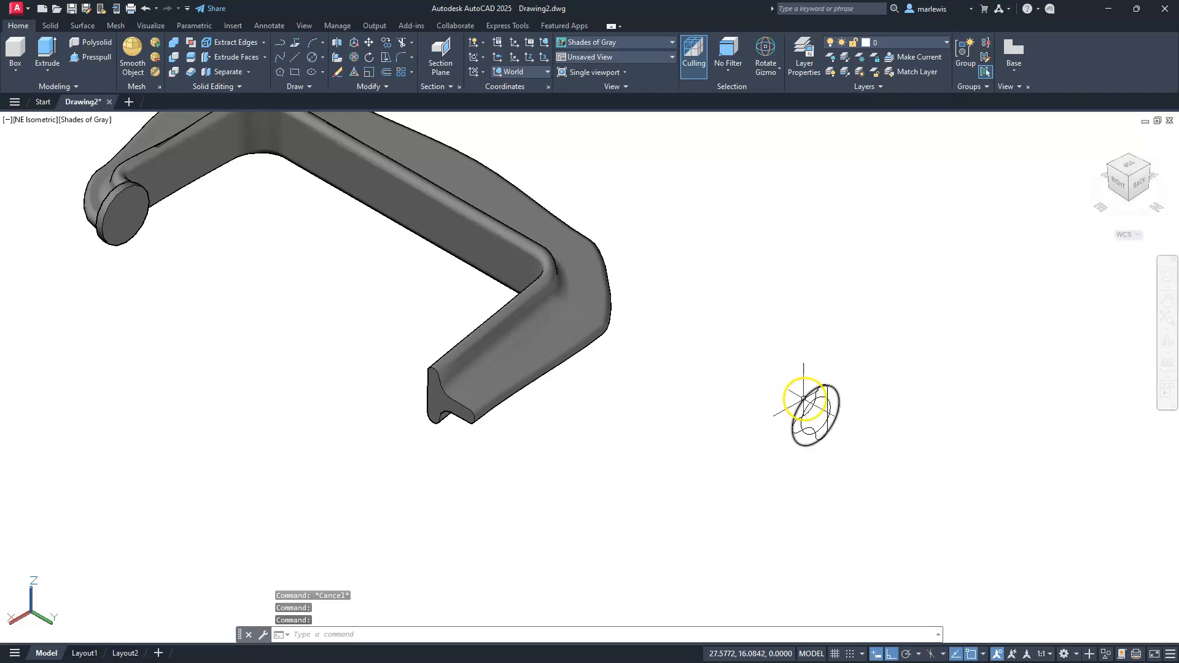
{"action": "left_click", "coordinate": [806, 399]}
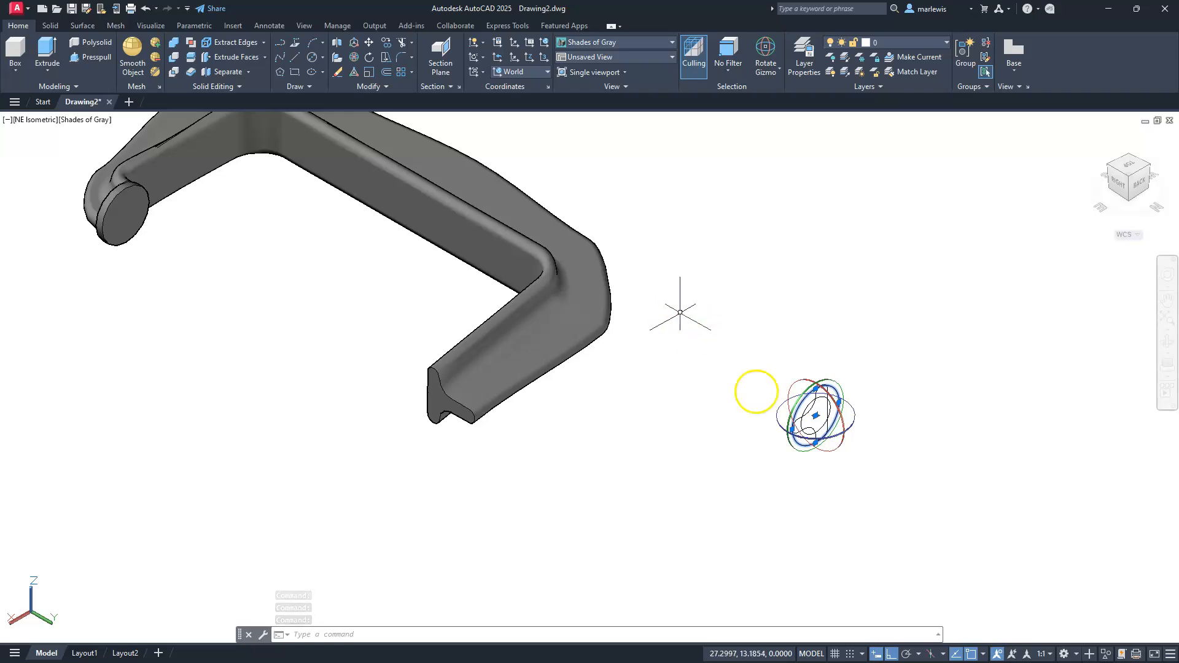
{"action": "key", "text": "Escape"}
{"action": "key", "text": "Escape"}
{"action": "key", "text": "Escape"}
{"action": "type", "text": "co"}
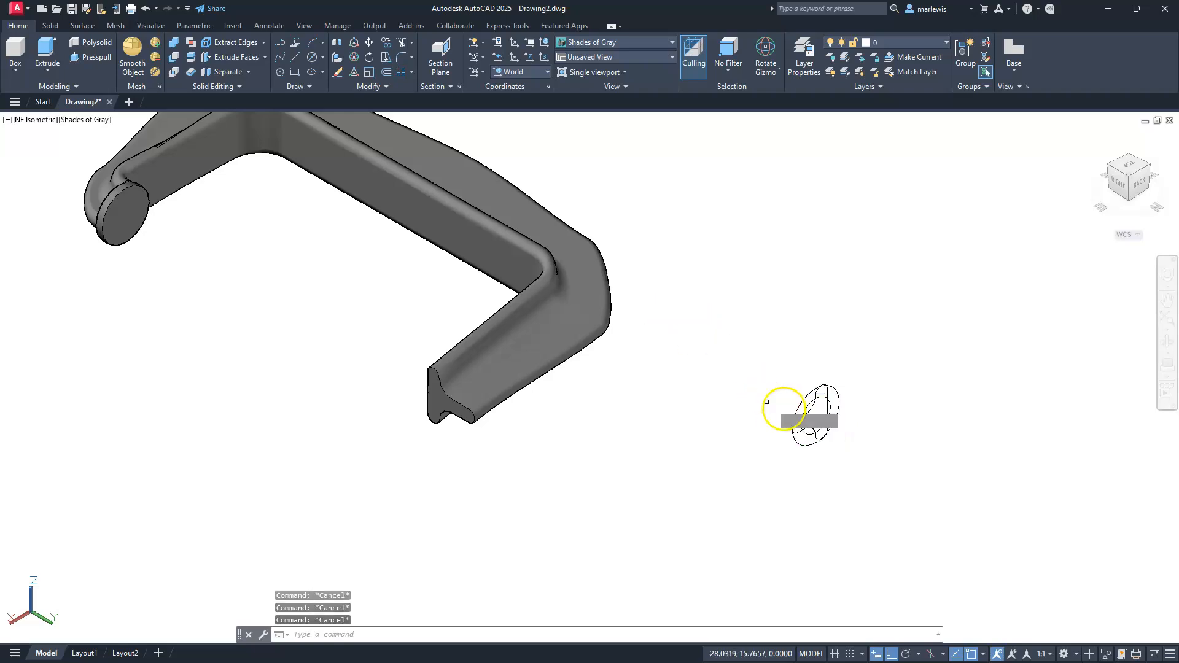
{"action": "key", "text": "Return"}
{"action": "left_click", "coordinate": [809, 391]}
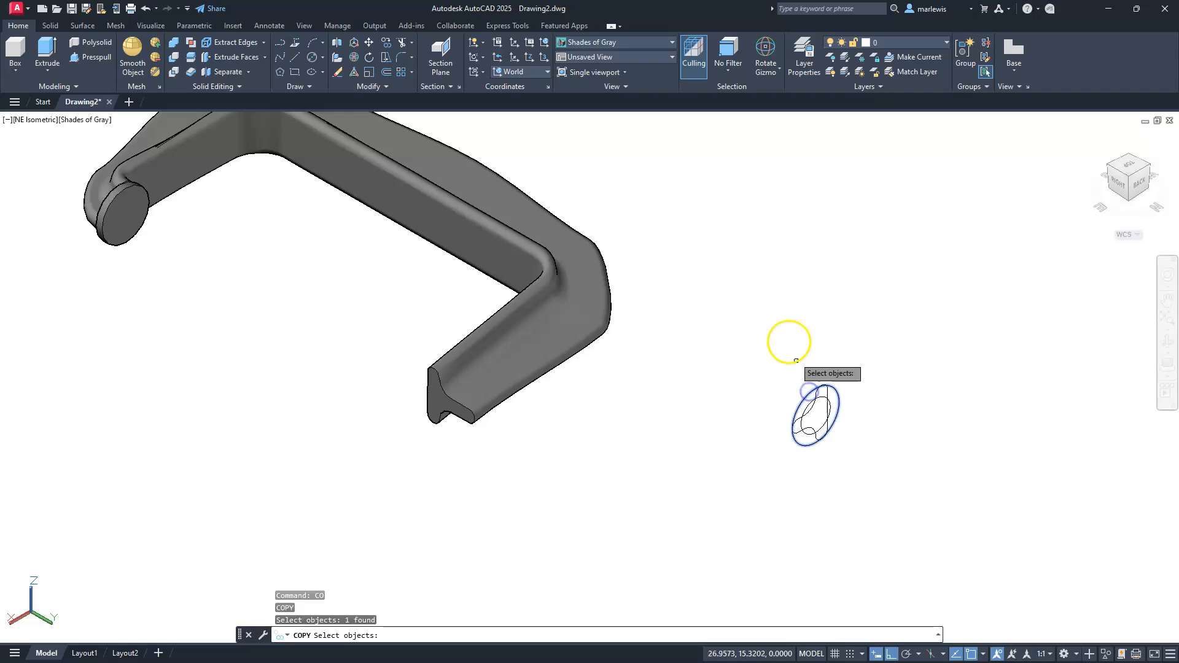
{"action": "key", "text": "Return"}
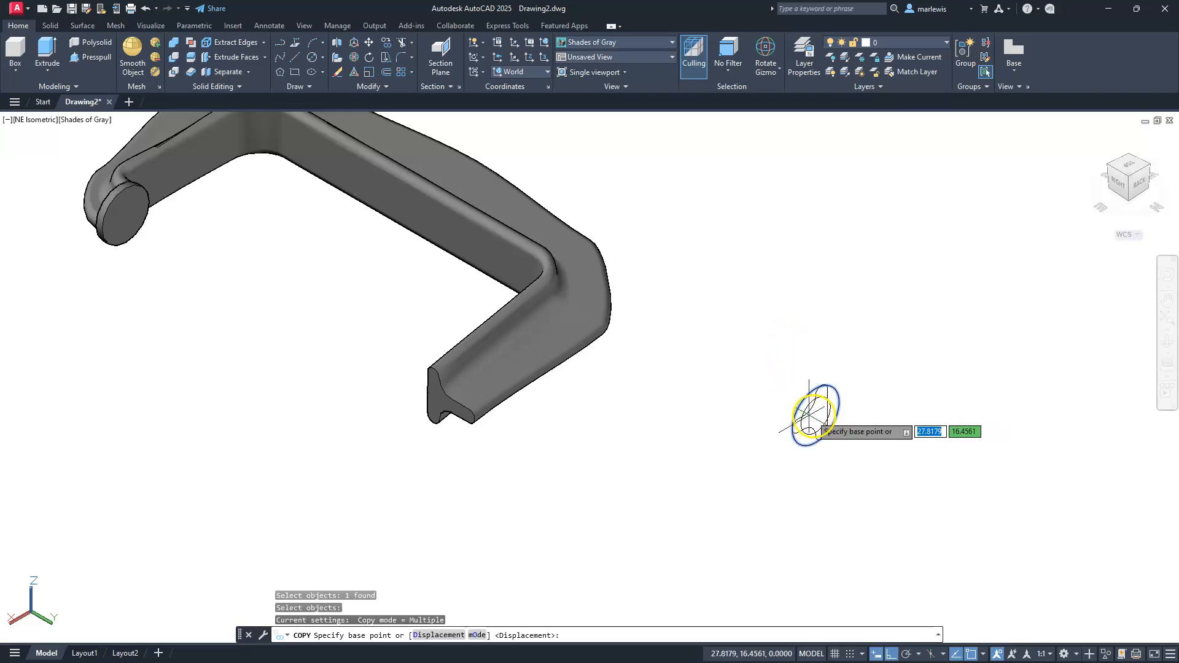
{"action": "left_click", "coordinate": [815, 416]}
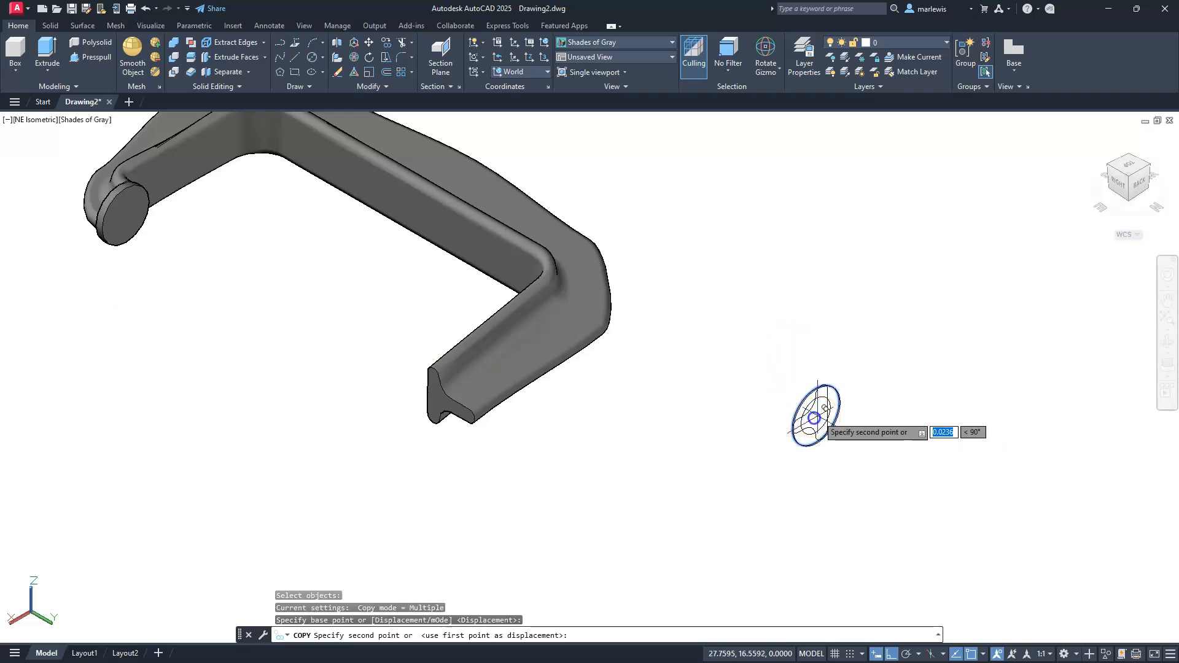
{"action": "middle_click_drag", "start_coordinate": [690, 428], "coordinate": [801, 482]}
{"action": "type", "text": "cen"}
{"action": "key", "text": "Return"}
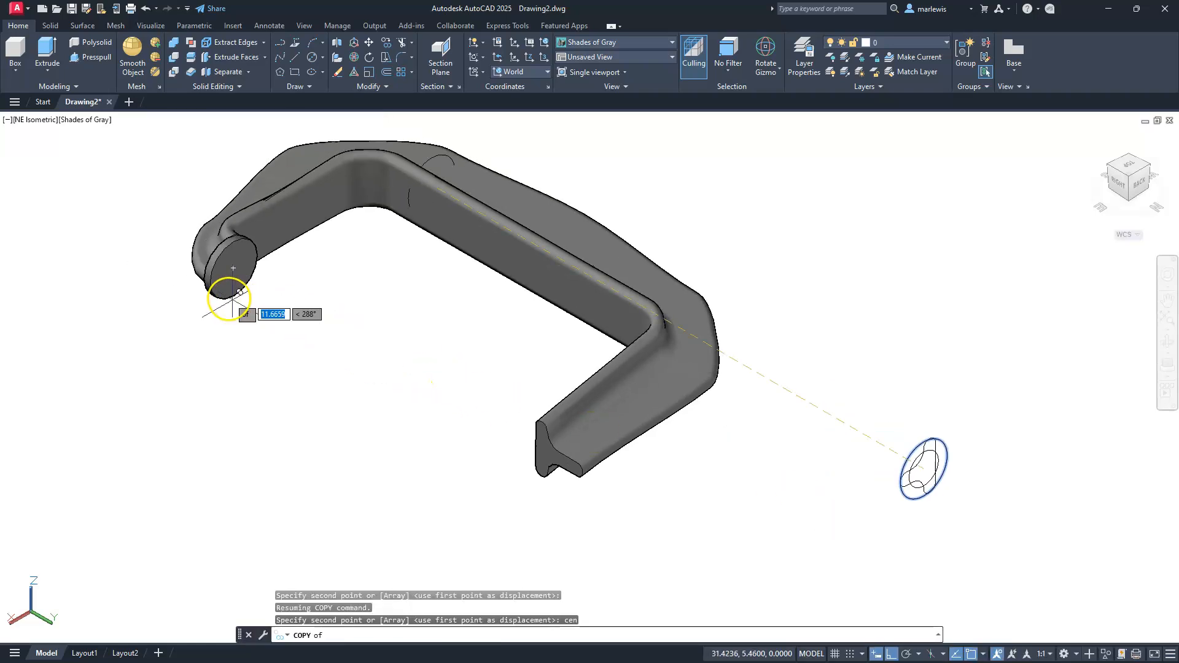
{"action": "left_click", "coordinate": [228, 300]}
{"action": "key", "text": "Escape"}
{"action": "key", "text": "Escape"}
{"action": "key", "text": "Escape"}
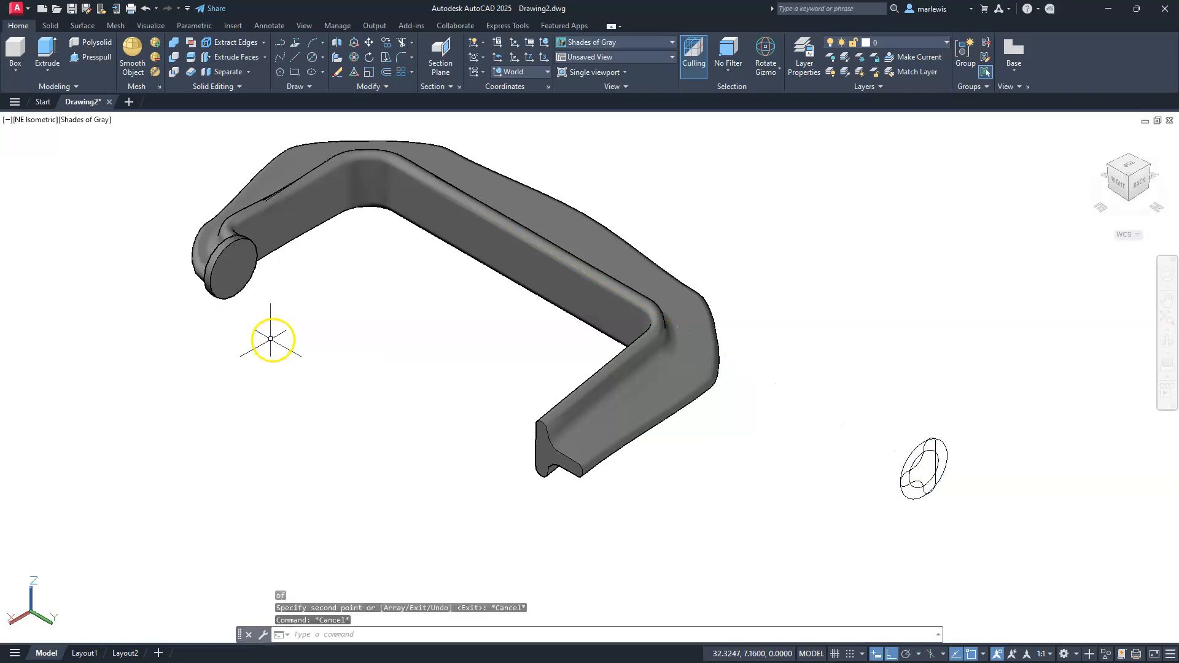
- Extrude the copied circle on the disc's face by about 9.71 into a long cylinder running past the handle's other end
{"action": "middle_click_drag", "start_coordinate": [519, 341], "coordinate": [781, 385]}
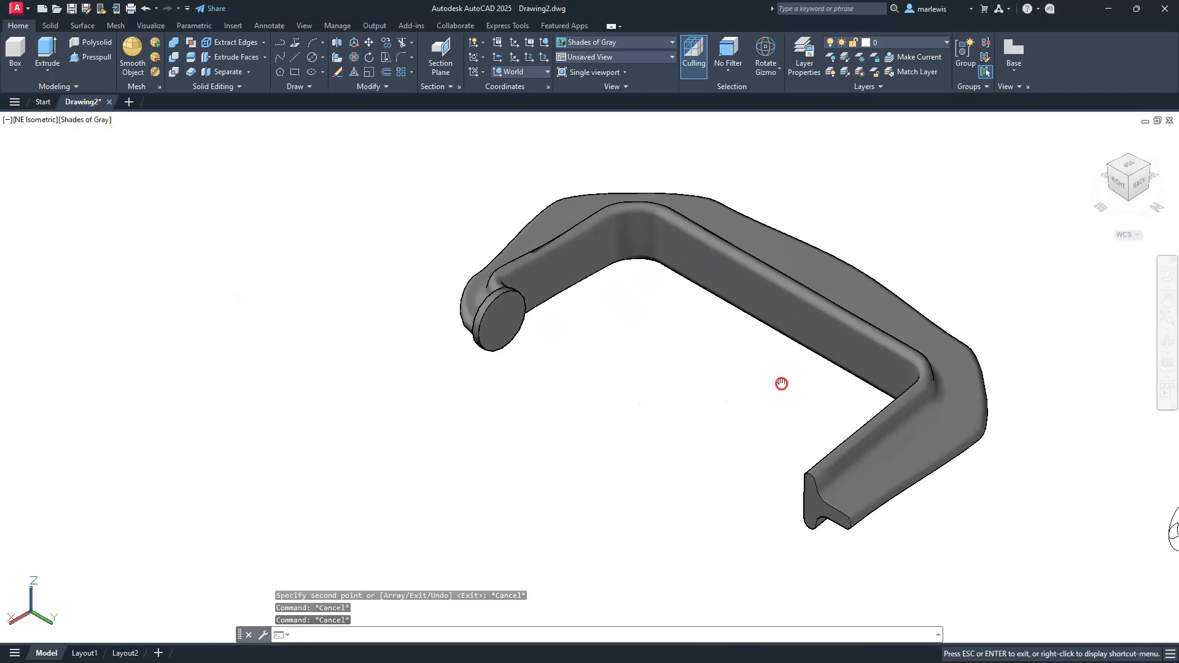
{"action": "type", "text": "ext"}
{"action": "key", "text": "Return"}
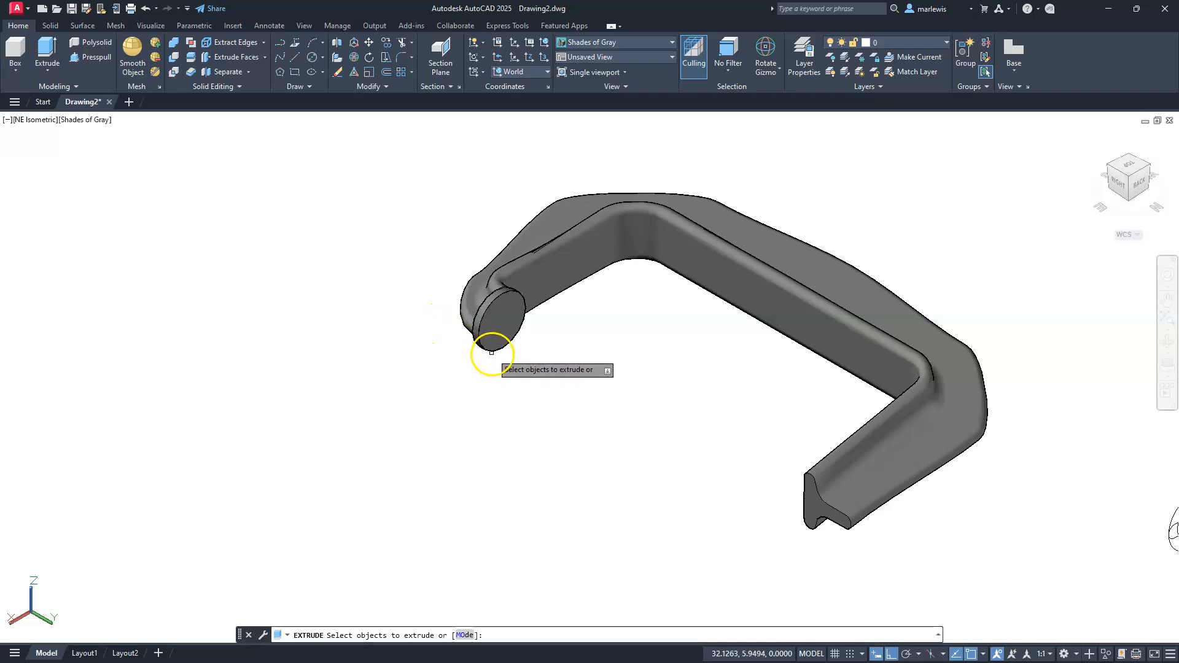
{"action": "left_click", "coordinate": [465, 379]}
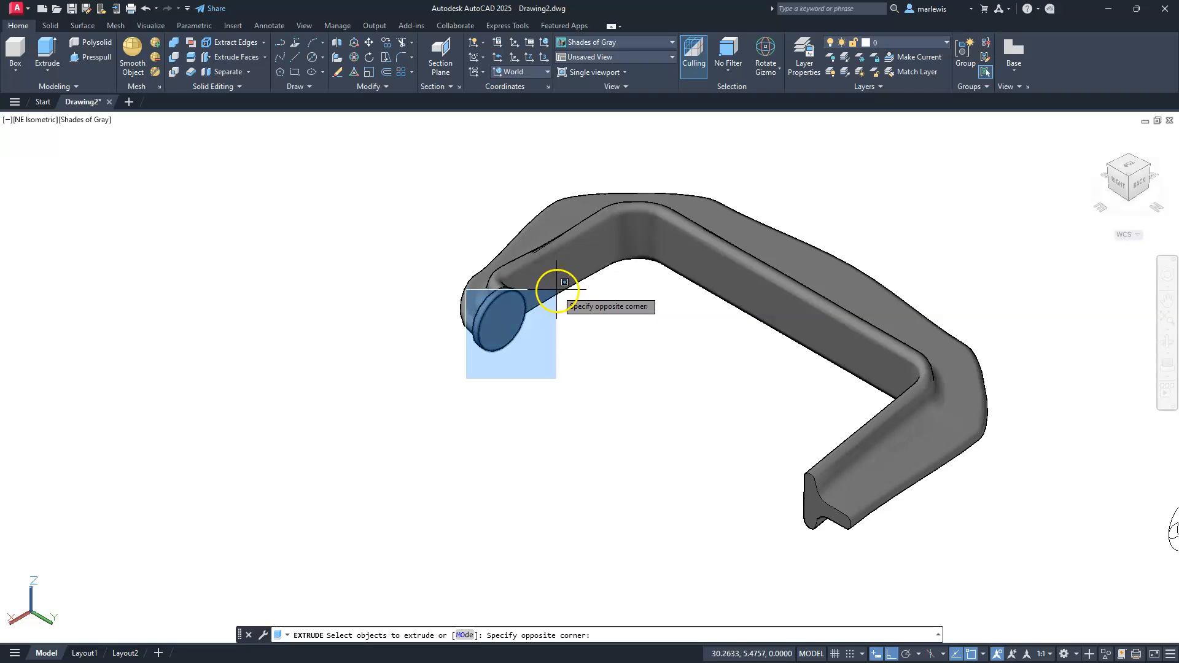
{"action": "left_click", "coordinate": [556, 285]}
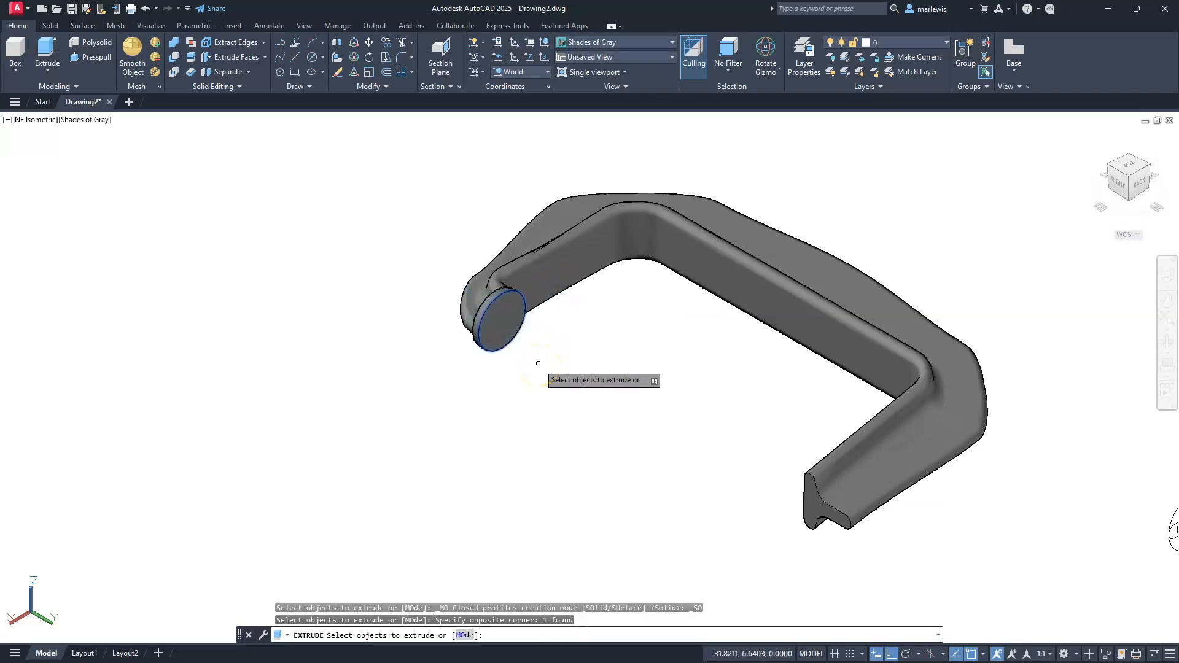
{"action": "right_click", "coordinate": [519, 371]}
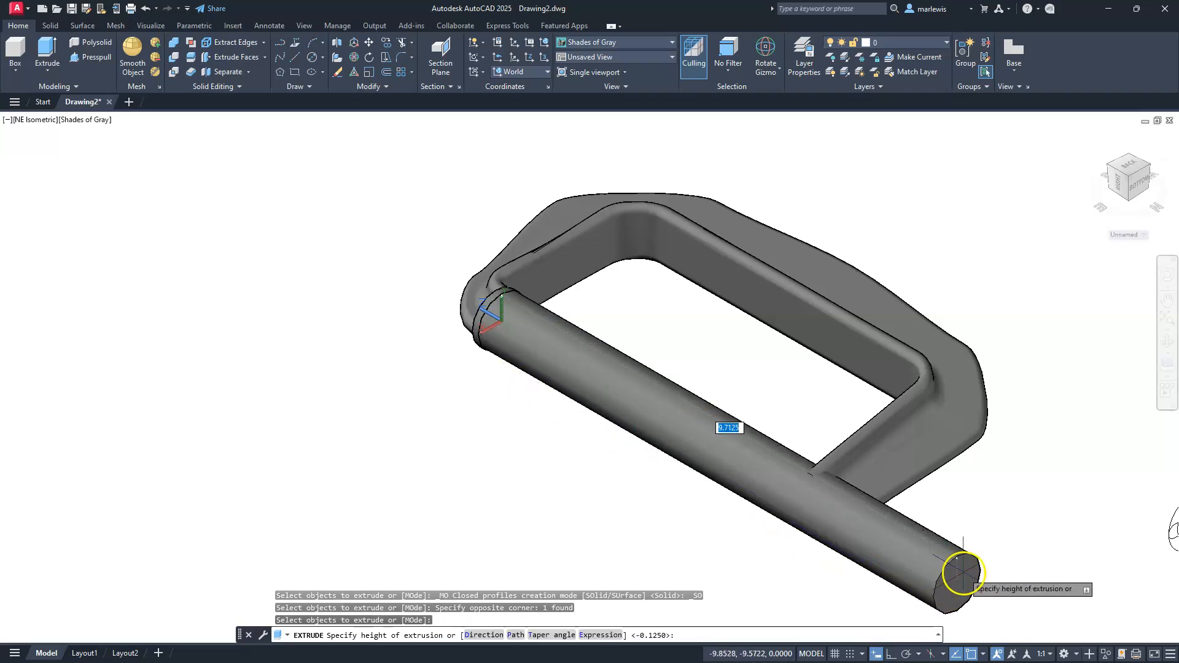
{"action": "left_click", "coordinate": [962, 572]}
{"action": "key", "text": "Escape"}
{"action": "key", "text": "Escape"}
{"action": "key", "text": "Escape"}
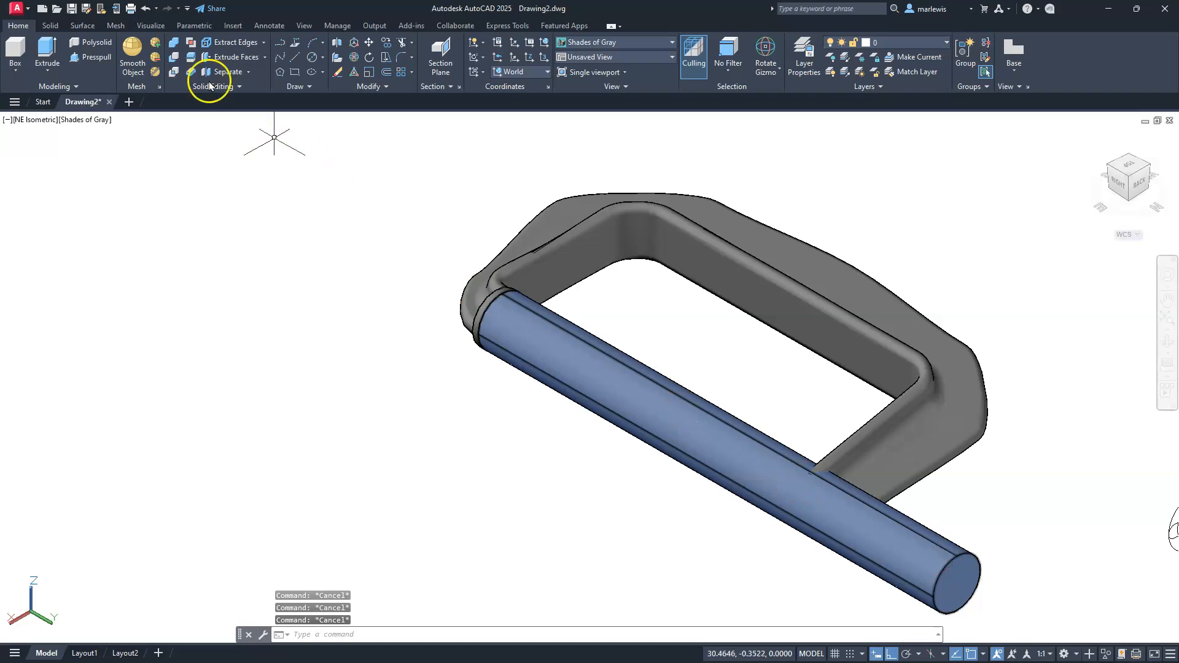
- Subtract the long cylinder from the handle body to cut a curved notch in its open end
{"action": "left_click", "coordinate": [173, 57]}
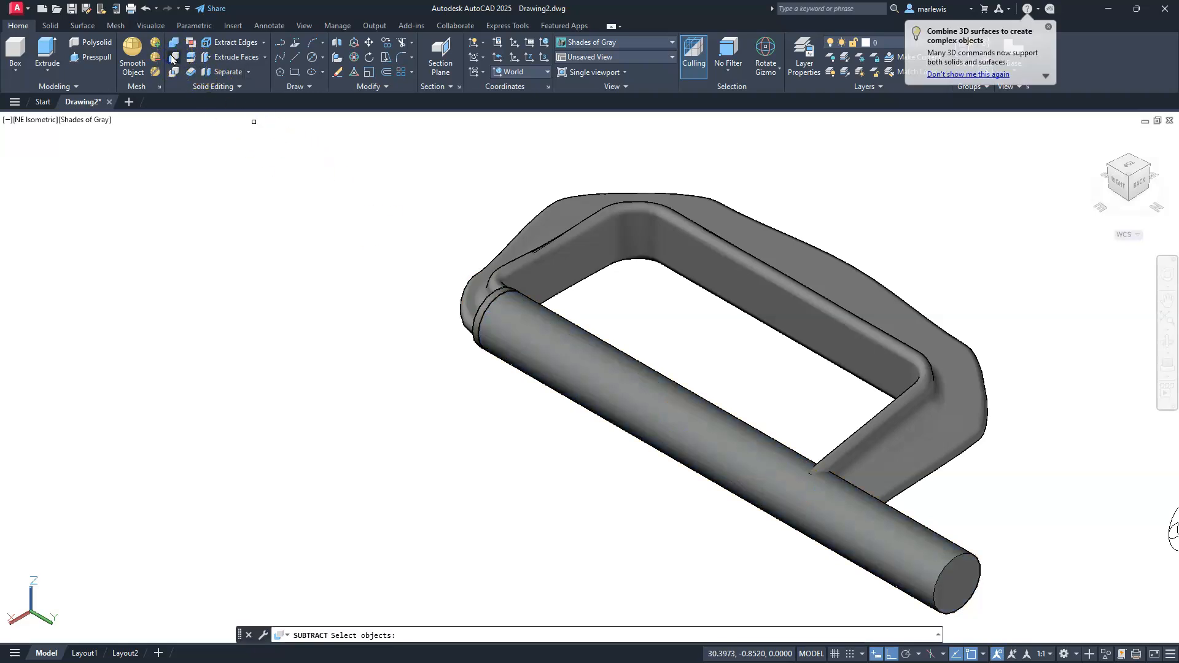
{"action": "left_click", "coordinate": [890, 409]}
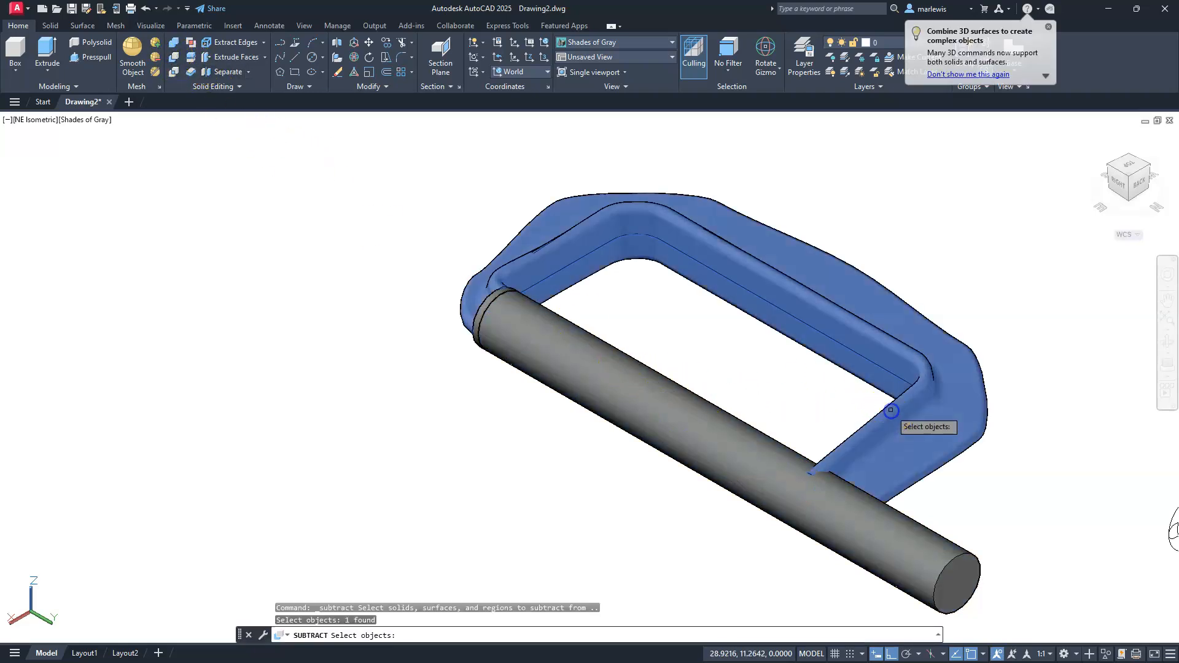
{"action": "key", "text": "Return"}
{"action": "left_click", "coordinate": [718, 418]}
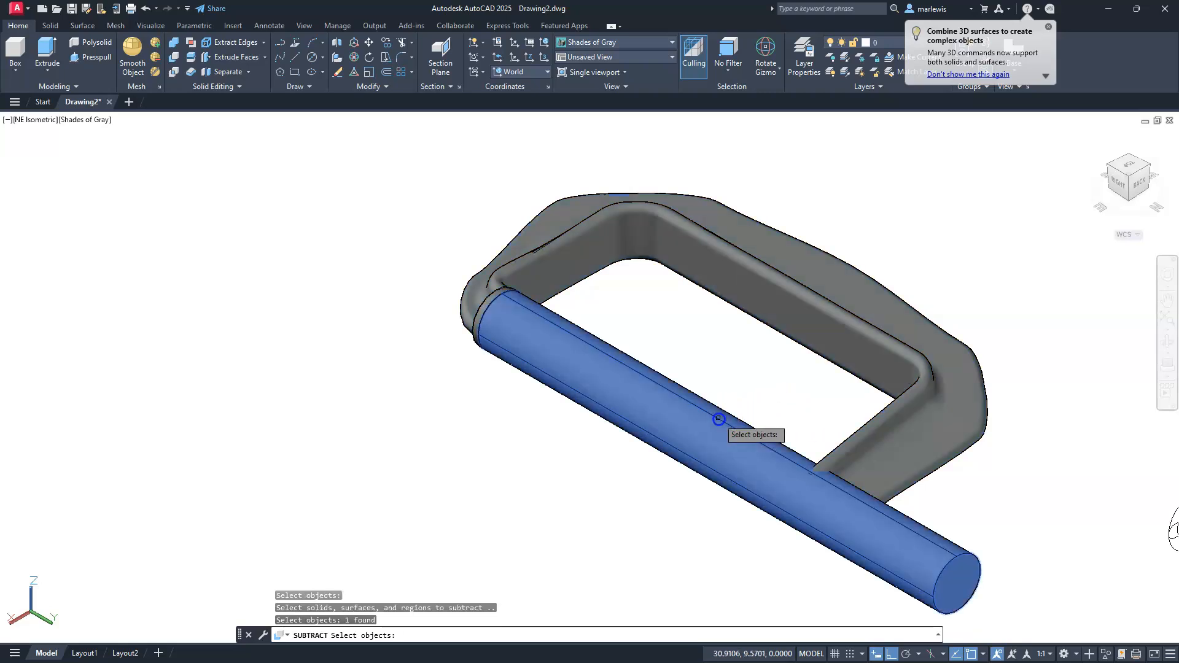
{"action": "key", "text": "Return"}
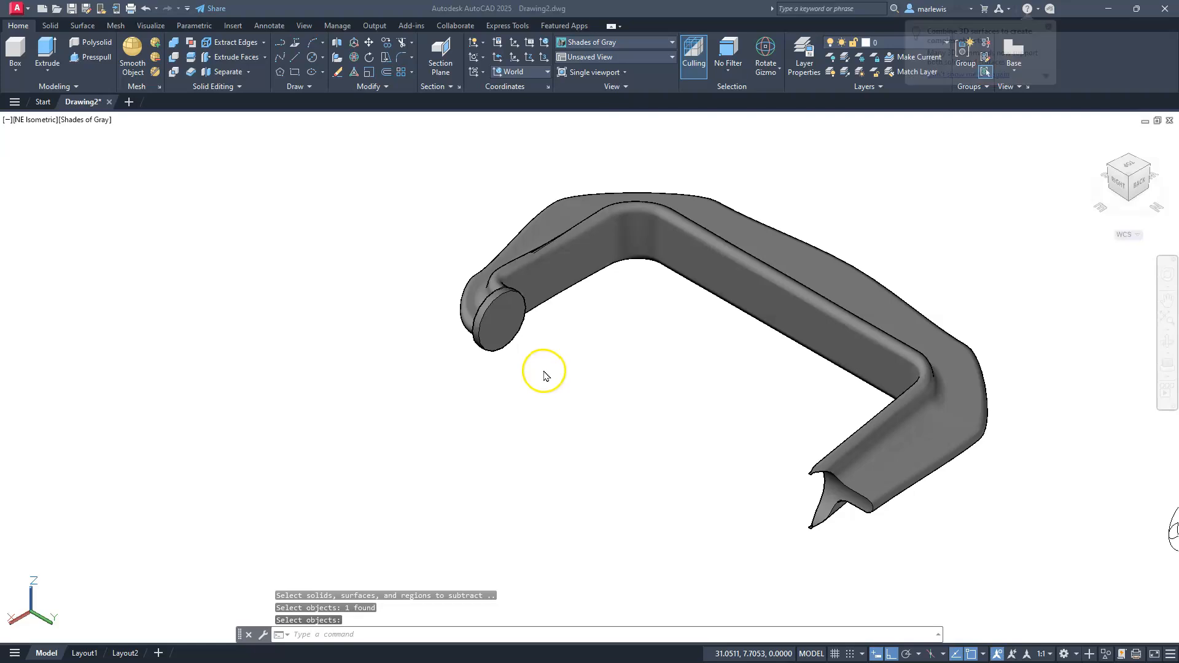
{"action": "key", "text": "Escape"}
- Extrude the large circle and the 0.625-diameter circle beside the handle together by 1.125, away from the handle
{"action": "scroll", "coordinate": [532, 367], "scroll_direction": "up", "scroll_amount": 2}
{"action": "scroll", "coordinate": [532, 367], "scroll_direction": "down", "scroll_amount": 5}
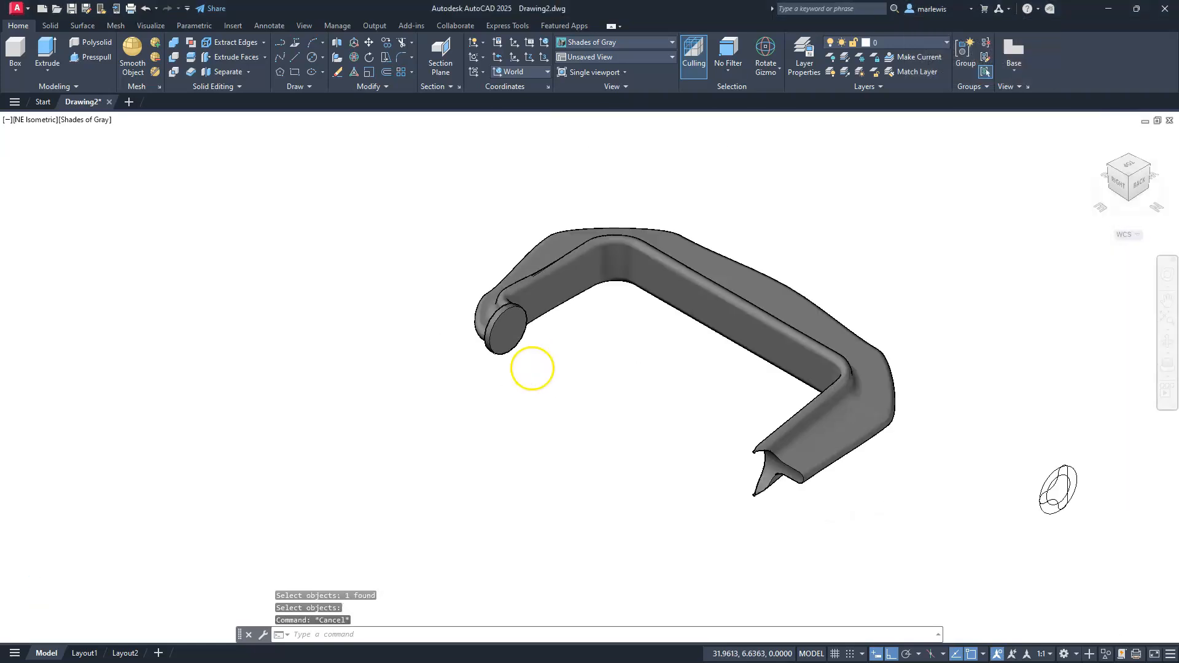
{"action": "middle_click_drag", "start_coordinate": [568, 387], "coordinate": [467, 378]}
{"action": "scroll", "coordinate": [778, 458], "scroll_direction": "up", "scroll_amount": 3}
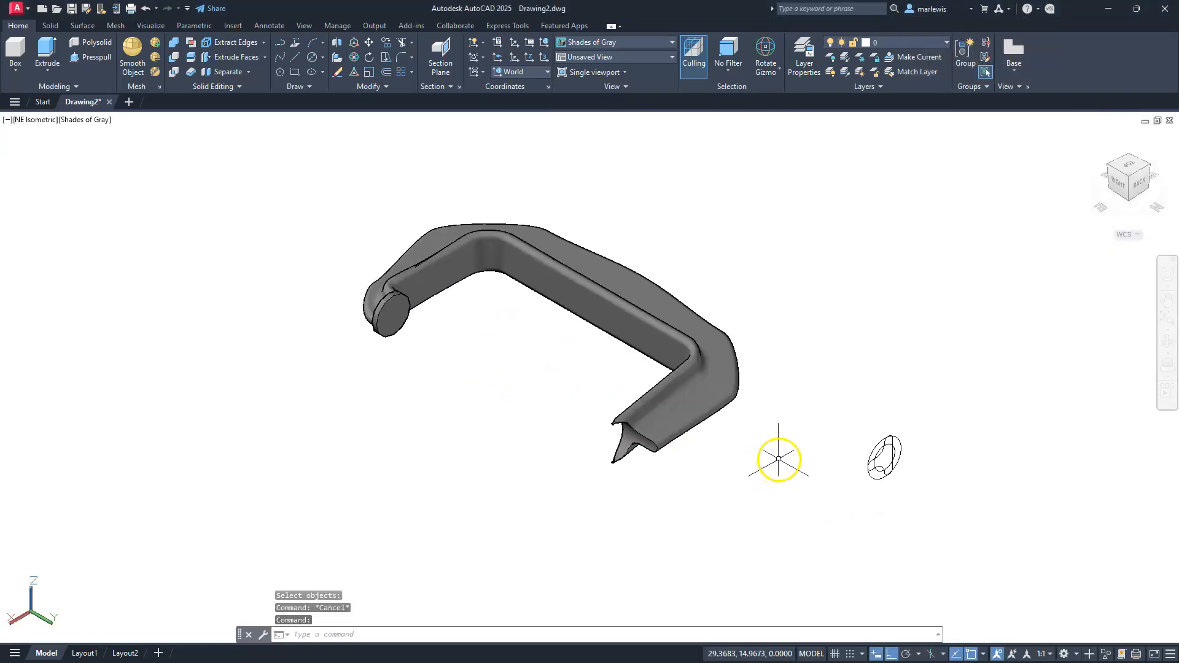
{"action": "middle_click_drag", "start_coordinate": [784, 455], "coordinate": [648, 393]}
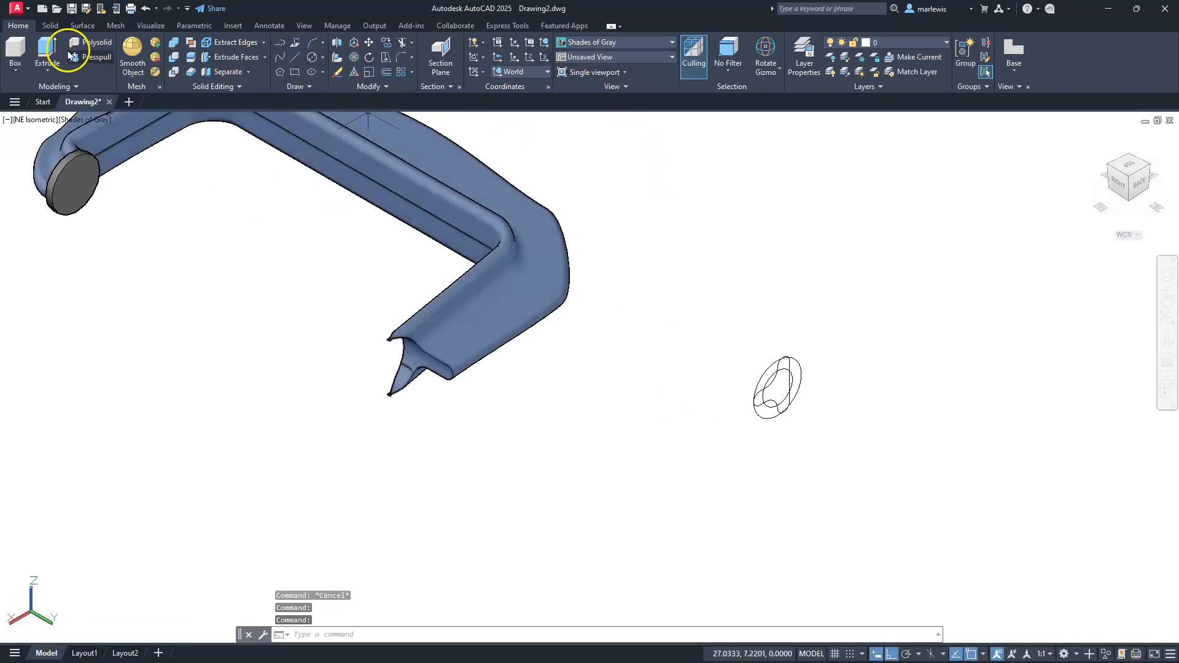
{"action": "left_click", "coordinate": [48, 52]}
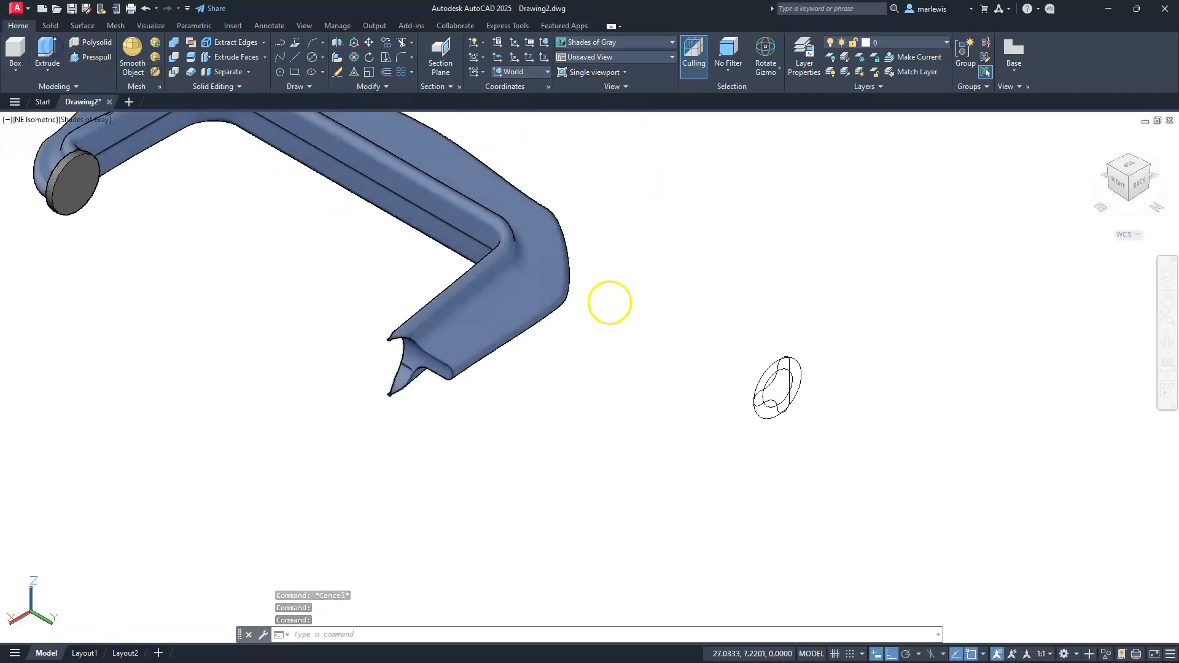
{"action": "left_click", "coordinate": [761, 417]}
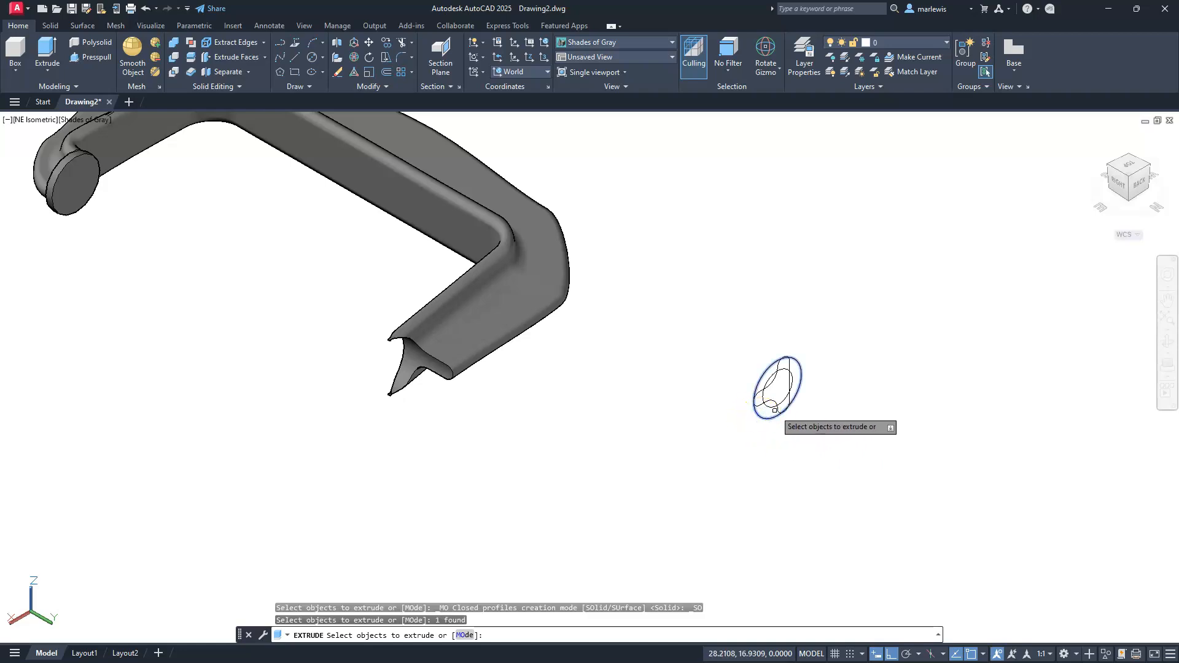
{"action": "left_click", "coordinate": [775, 408]}
{"action": "right_click", "coordinate": [822, 431]}
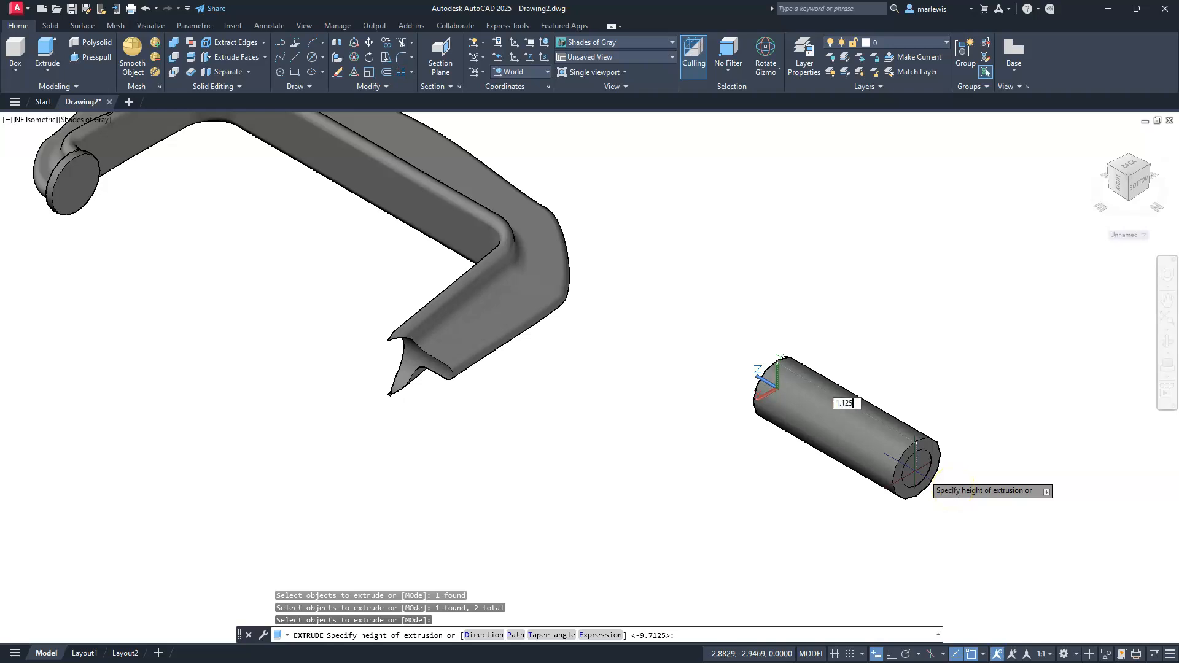
{"action": "key", "text": "Return"}
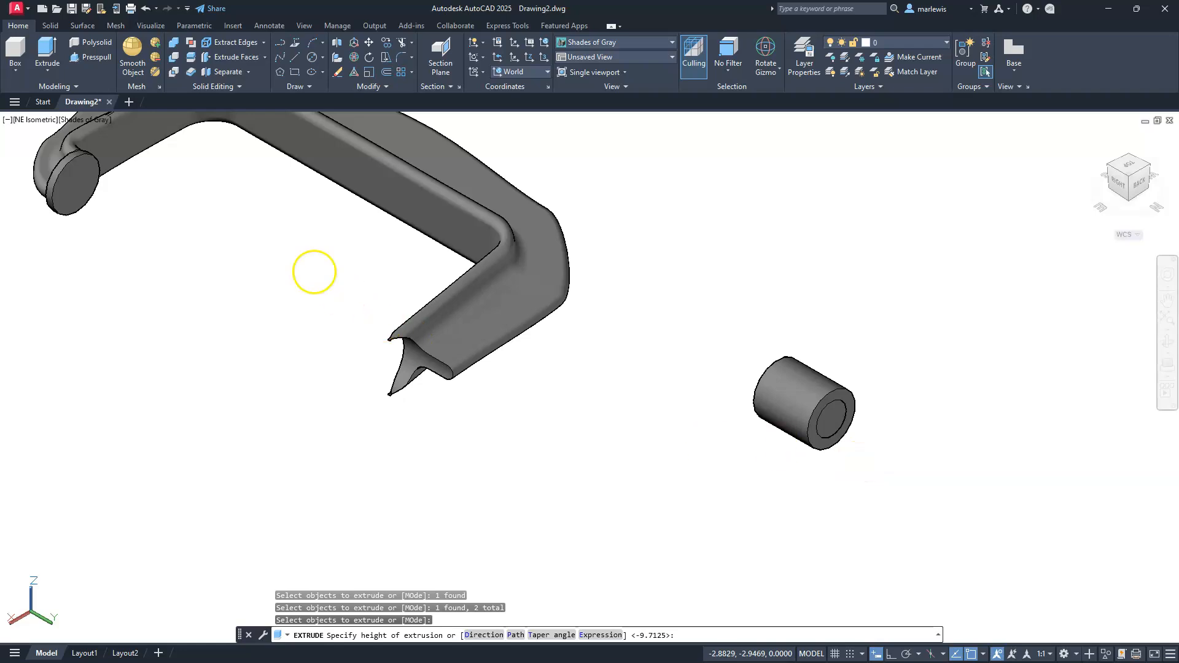
{"action": "key", "text": "Escape"}
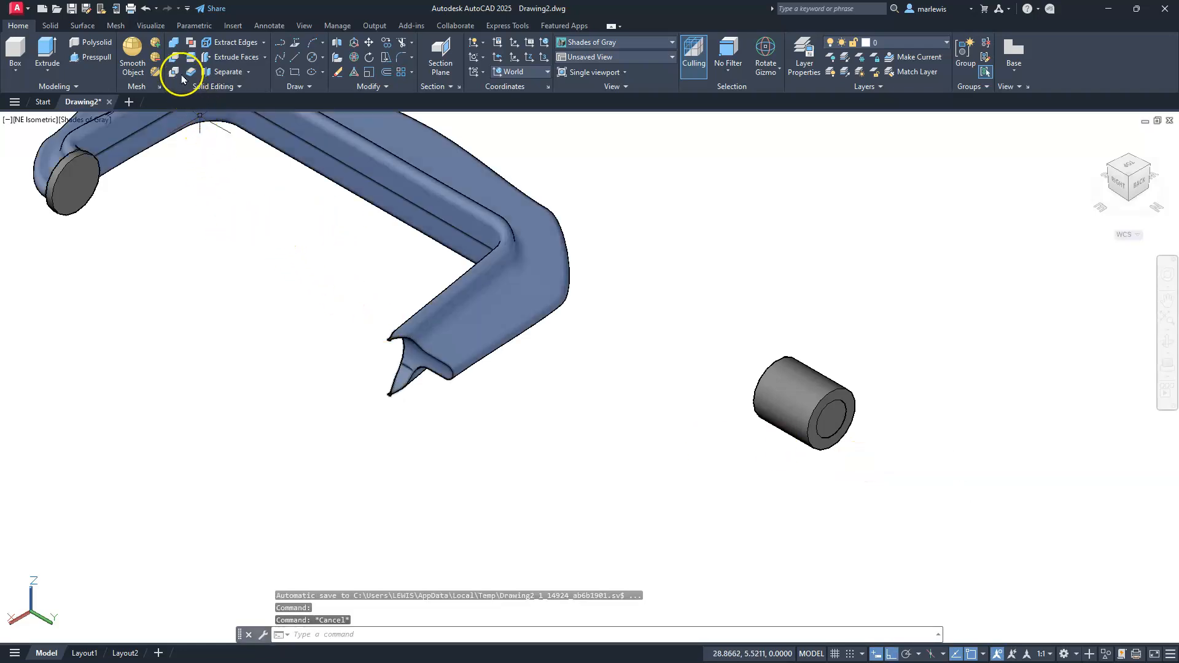
- Subtract the inner cylinder from the outer one to form a hollow sleeve
{"action": "left_click", "coordinate": [174, 58]}
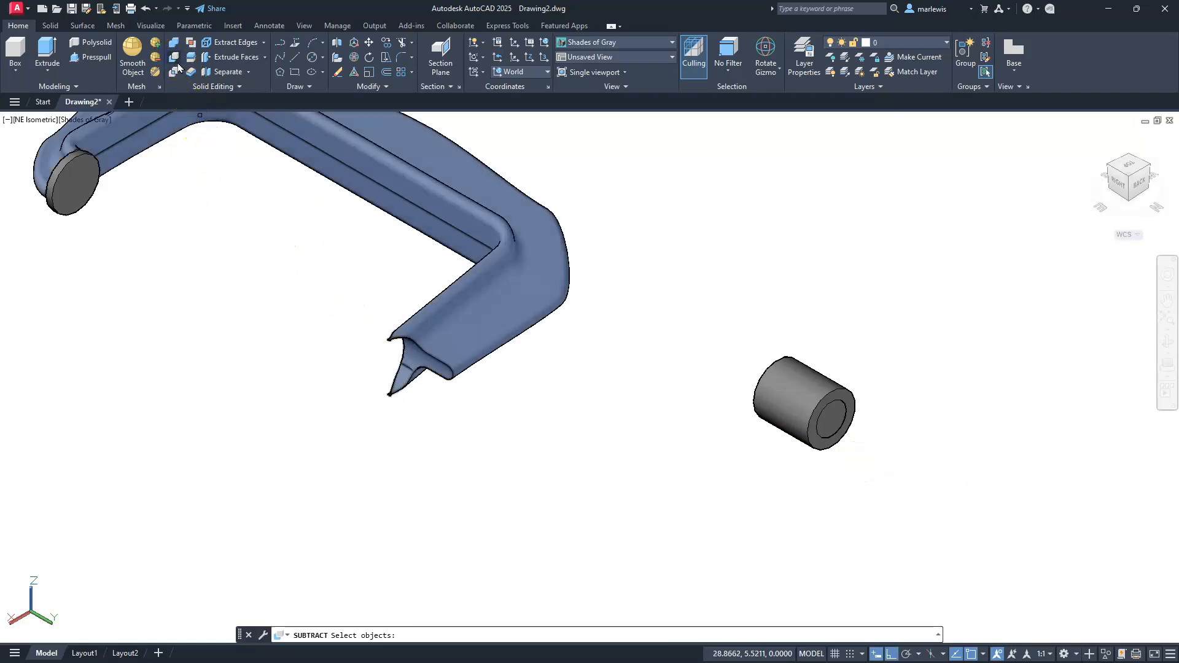
{"action": "left_click", "coordinate": [758, 385]}
{"action": "key", "text": "Return"}
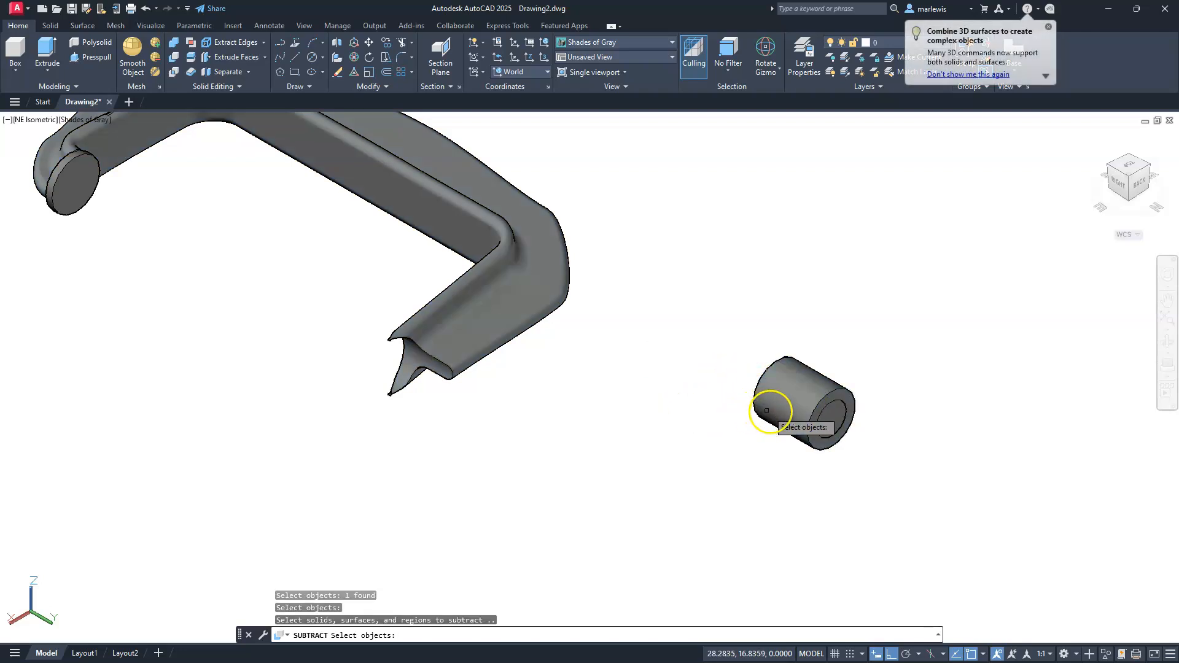
{"action": "left_click", "coordinate": [827, 417]}
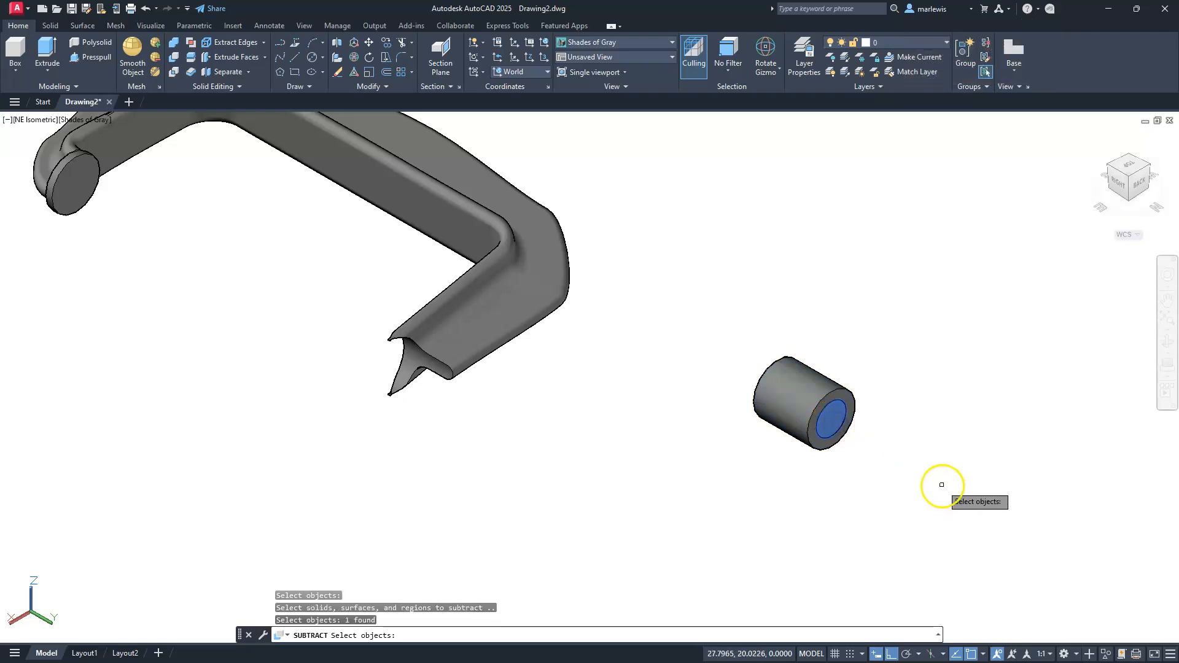
{"action": "key", "text": "Return"}
{"action": "middle_click_drag", "start_coordinate": [804, 499], "coordinate": [854, 532]}
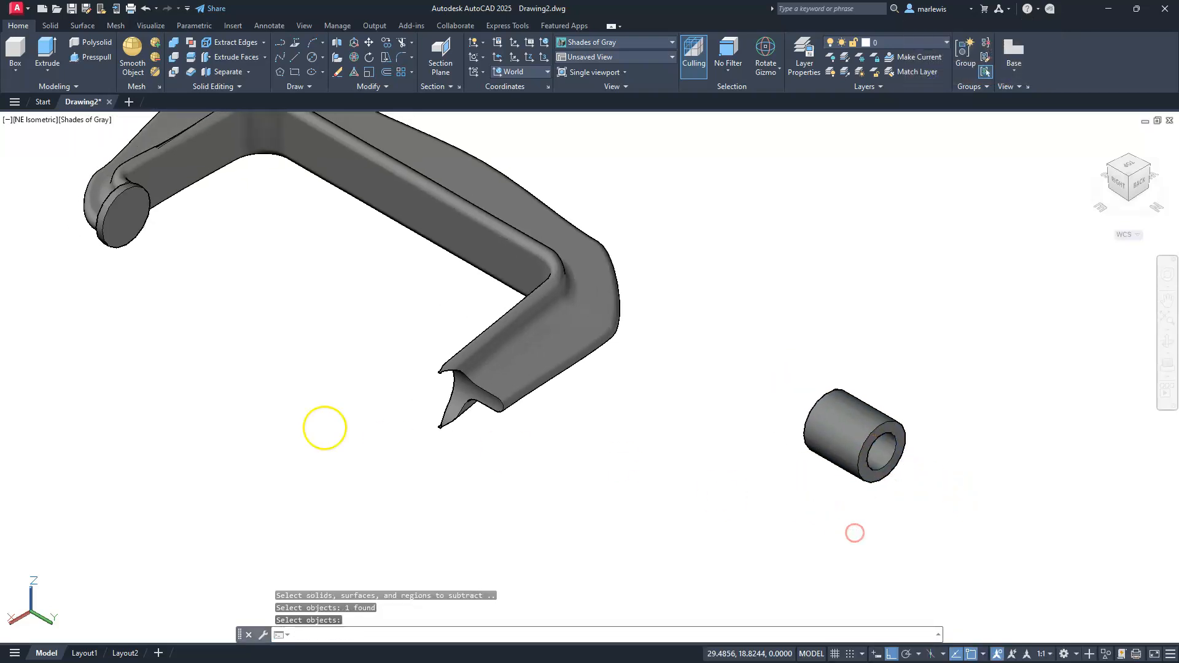
{"action": "key", "text": "Escape"}
{"action": "key", "text": "Escape"}
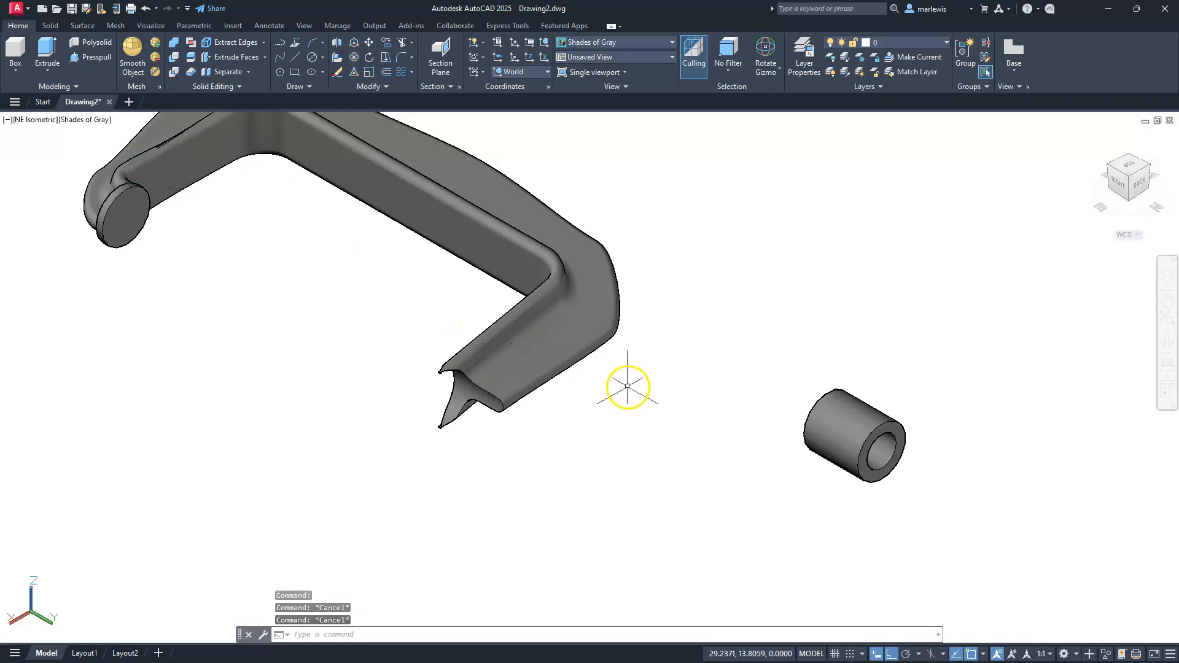
- Move the hollow sleeve from the center of its near end face onto the center of the disc's outer face
{"action": "type", "text": "m"}
{"action": "key", "text": "Return"}
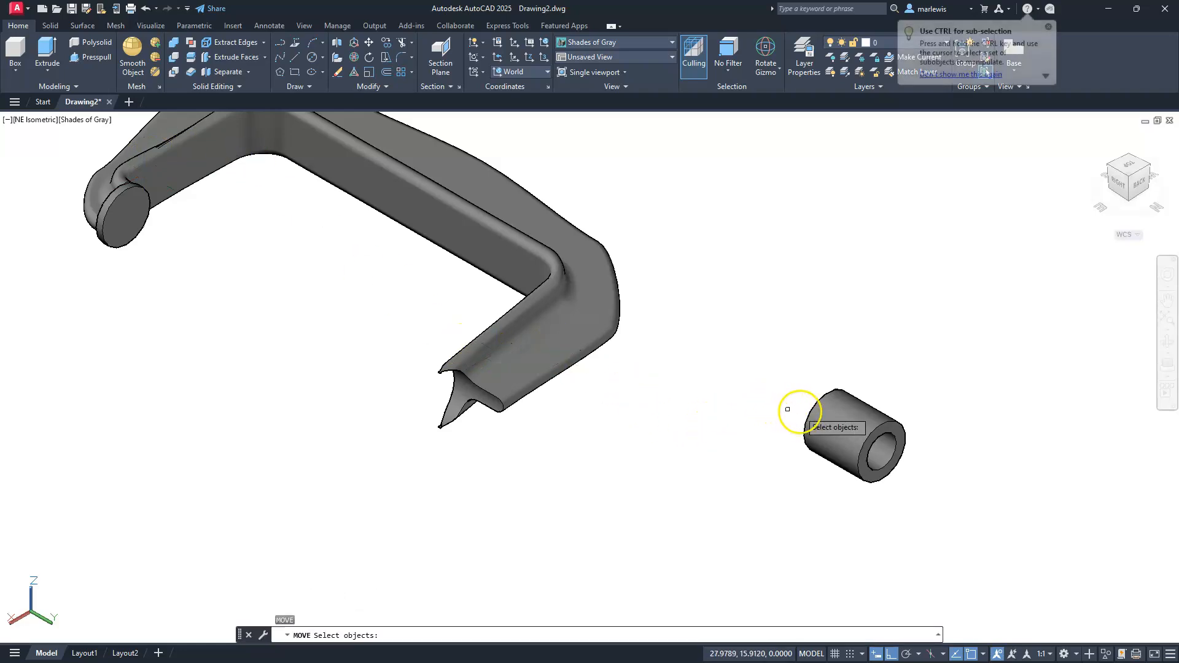
{"action": "left_click", "coordinate": [809, 411]}
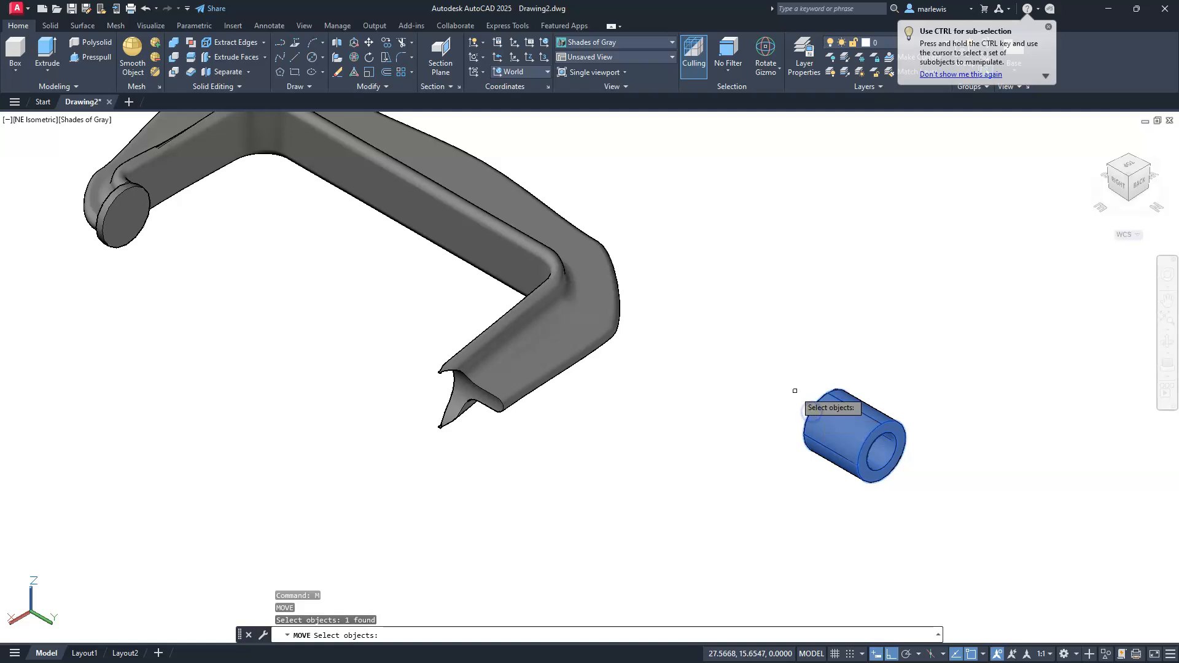
{"action": "key", "text": "Return"}
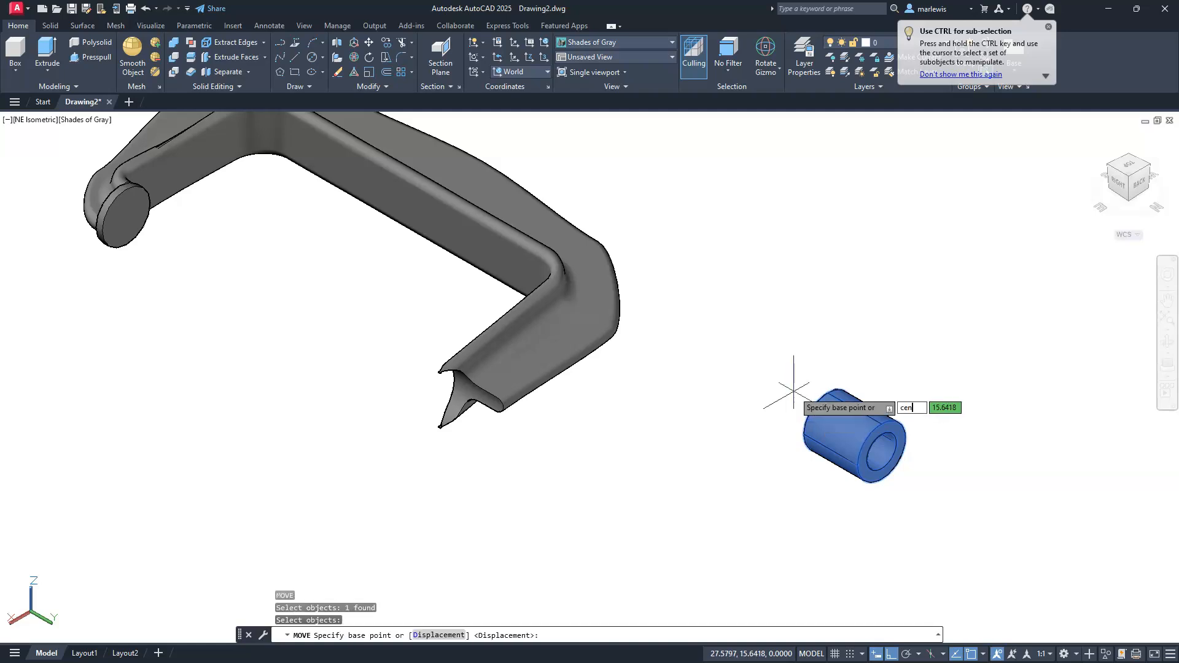
{"action": "type", "text": "cen"}
{"action": "key", "text": "Return"}
{"action": "left_click", "coordinate": [798, 410]}
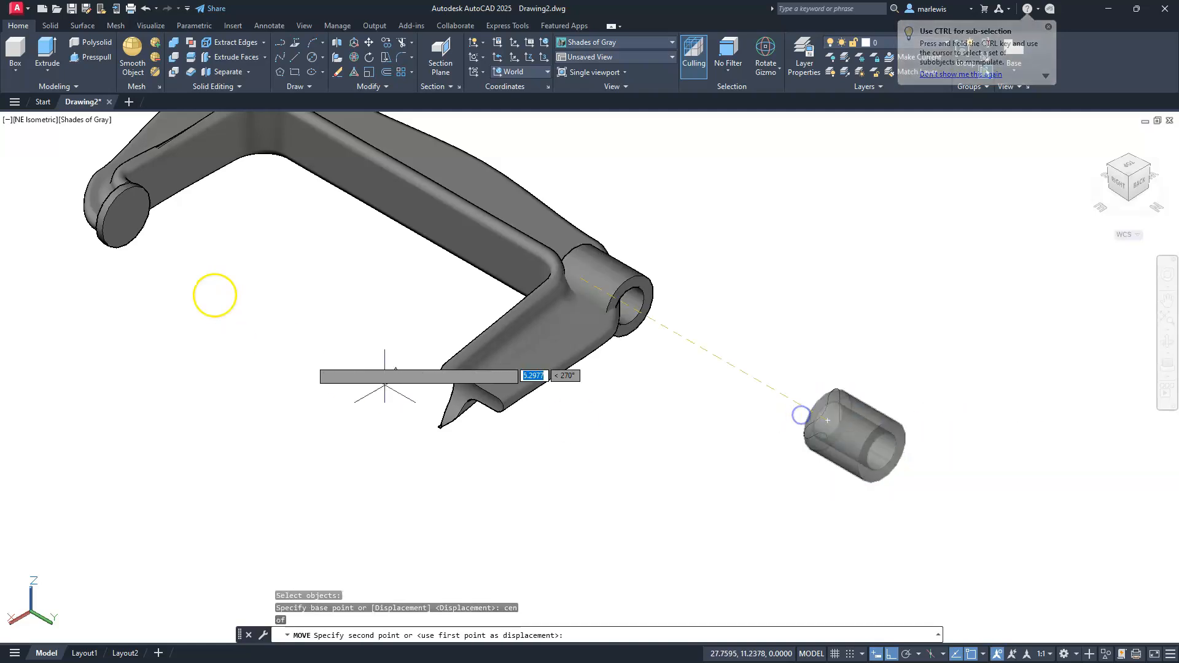
{"action": "scroll", "coordinate": [120, 234], "scroll_direction": "up", "scroll_amount": 5}
{"action": "middle_click_drag", "start_coordinate": [126, 229], "coordinate": [611, 417]}
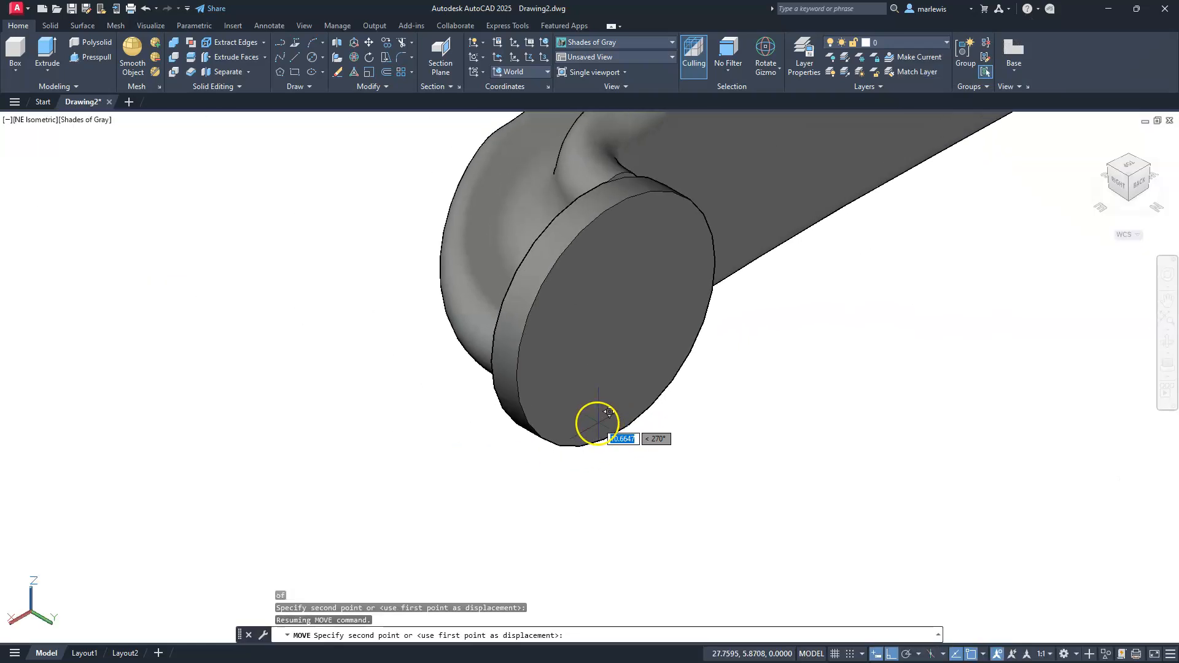
{"action": "key", "text": "Return"}
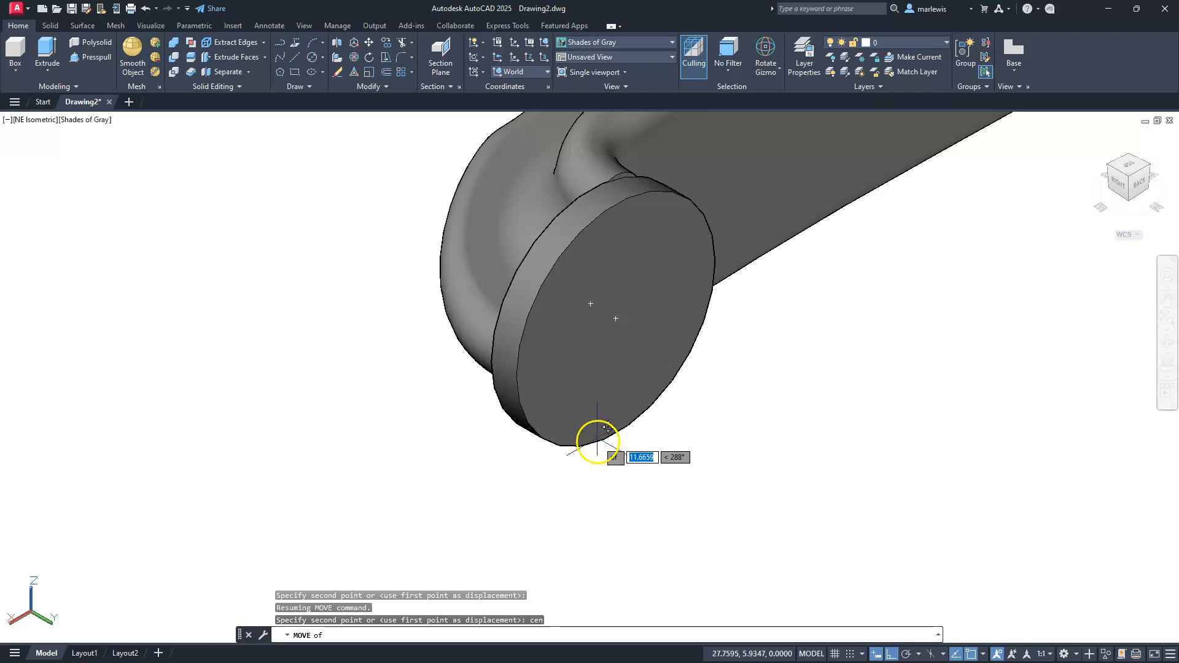
{"action": "left_click", "coordinate": [597, 441]}
{"action": "key", "text": "Escape"}
{"action": "key", "text": "Escape"}
{"action": "key", "text": "Escape"}
{"action": "scroll", "coordinate": [594, 438], "scroll_direction": "down", "scroll_amount": 5}
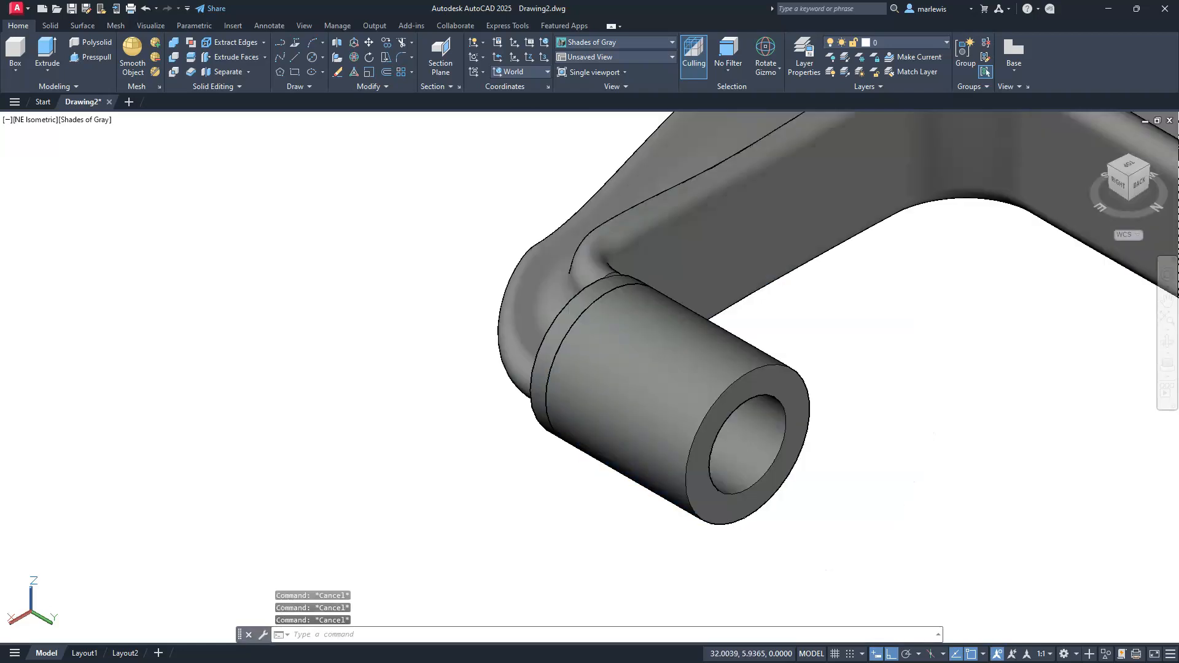
- Move the sleeve 6.25 along the Y axis with the Move gizmo, from the disc toward the handle's notched end
{"action": "left_click", "coordinate": [1131, 167]}
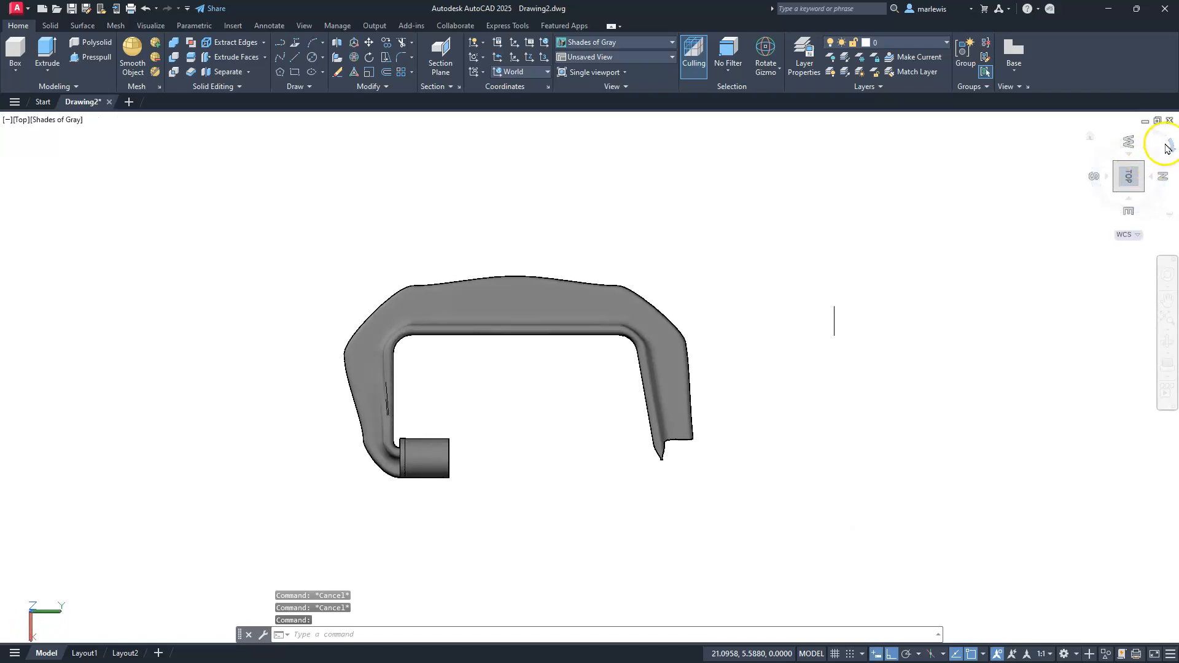
{"action": "left_click", "coordinate": [1165, 137]}
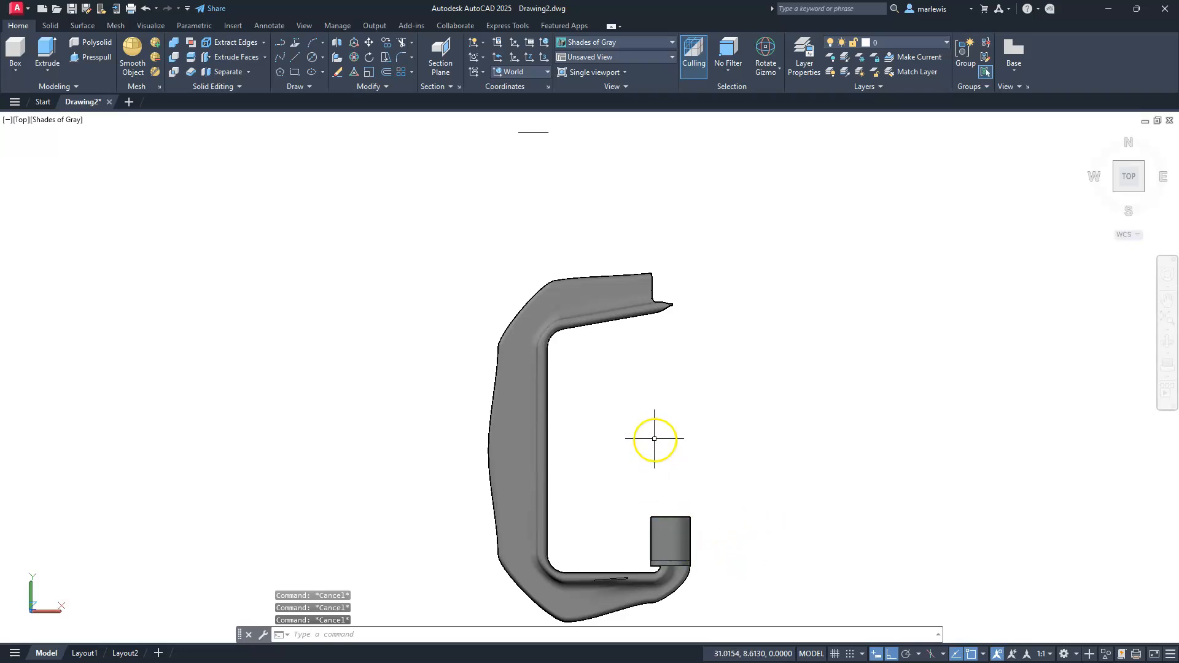
{"action": "left_click", "coordinate": [772, 80]}
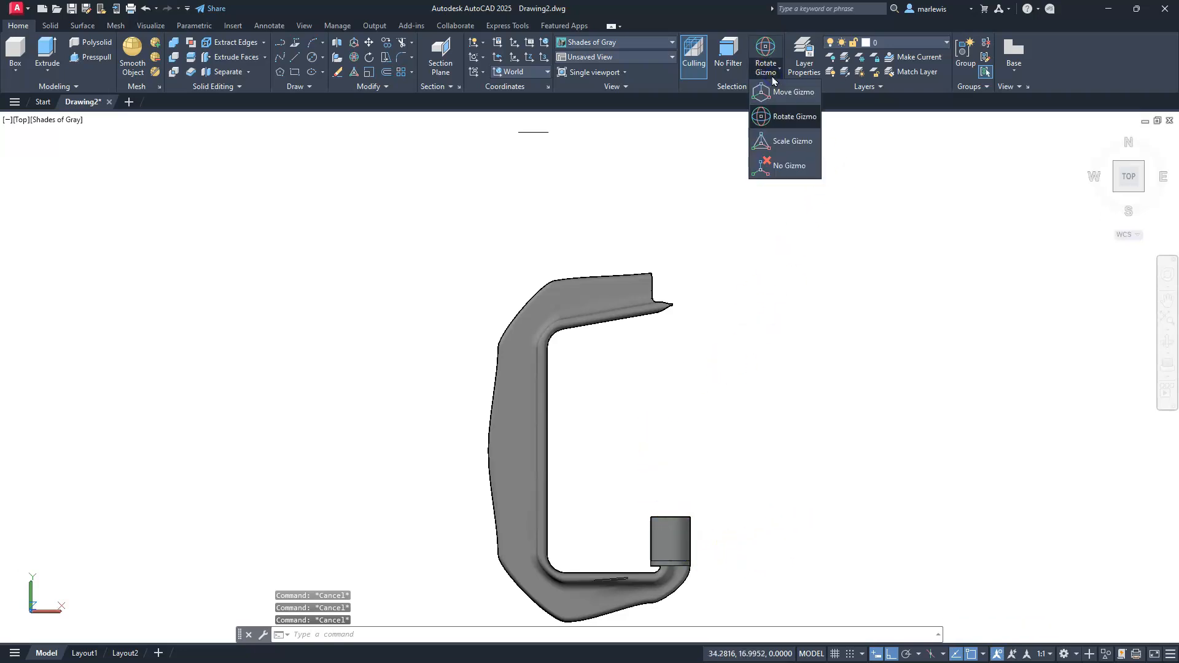
{"action": "left_click", "coordinate": [783, 87]}
{"action": "left_click", "coordinate": [662, 528]}
{"action": "left_click", "coordinate": [669, 492]}
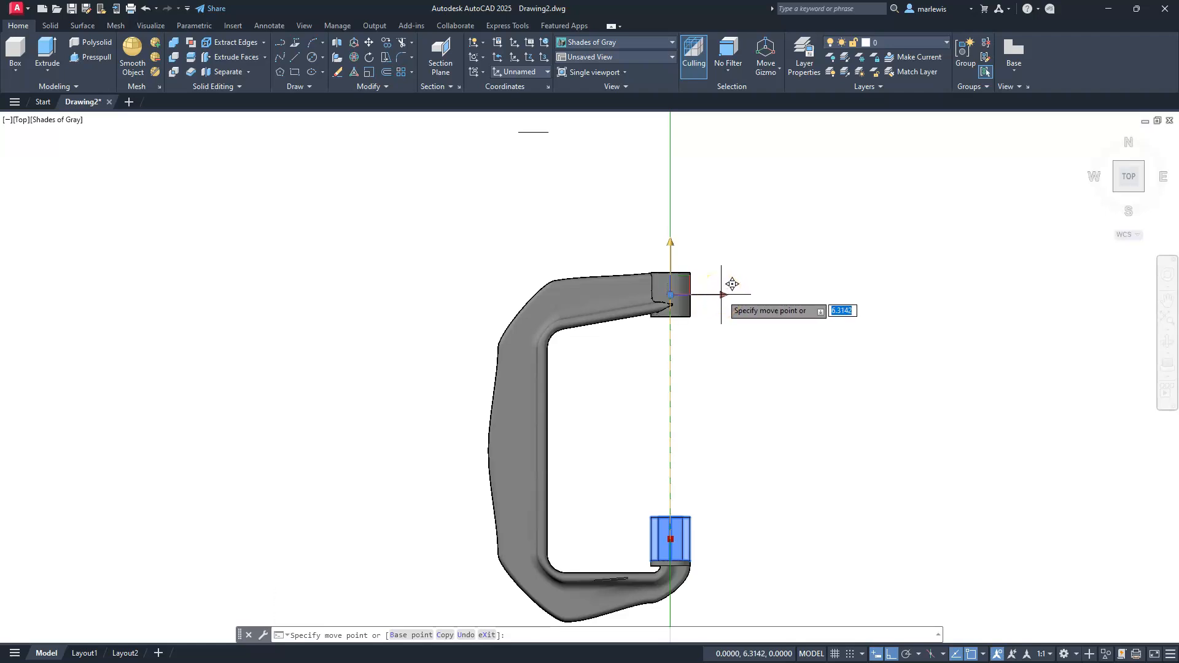
{"action": "scroll", "coordinate": [732, 283], "scroll_direction": "down", "scroll_amount": 4}
{"action": "scroll", "coordinate": [731, 282], "scroll_direction": "up", "scroll_amount": 5}
{"action": "scroll", "coordinate": [731, 282], "scroll_direction": "up", "scroll_amount": 3}
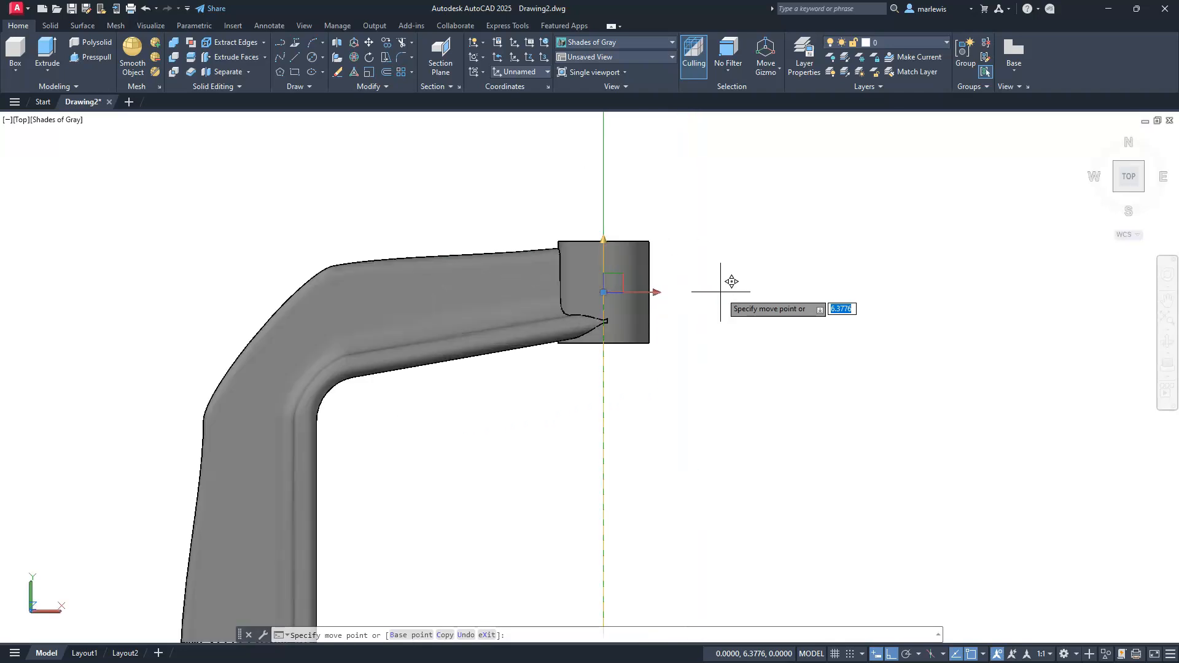
{"action": "left_click", "coordinate": [722, 294]}
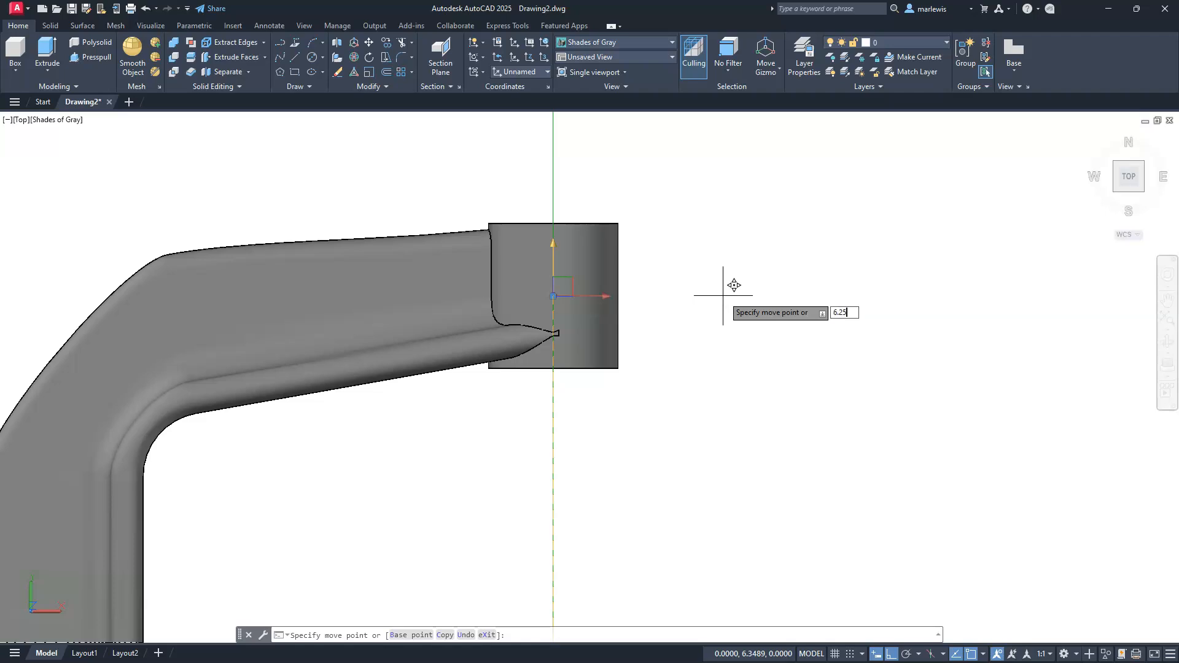
{"action": "key", "text": "Return"}
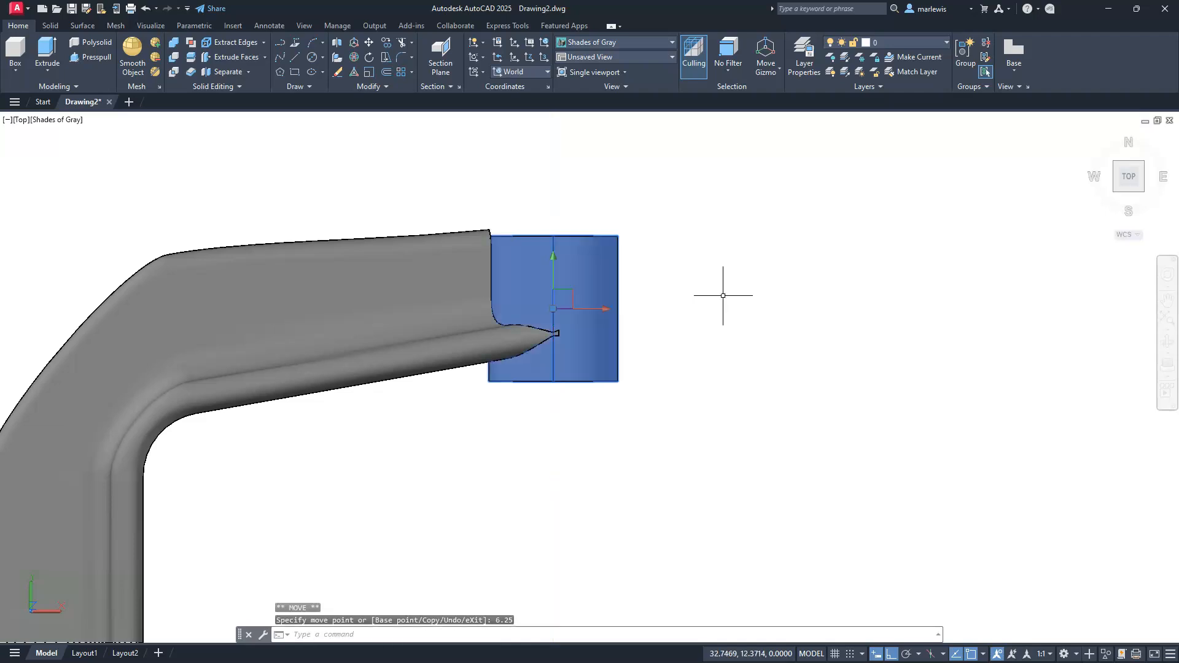
{"action": "key", "text": "Escape"}
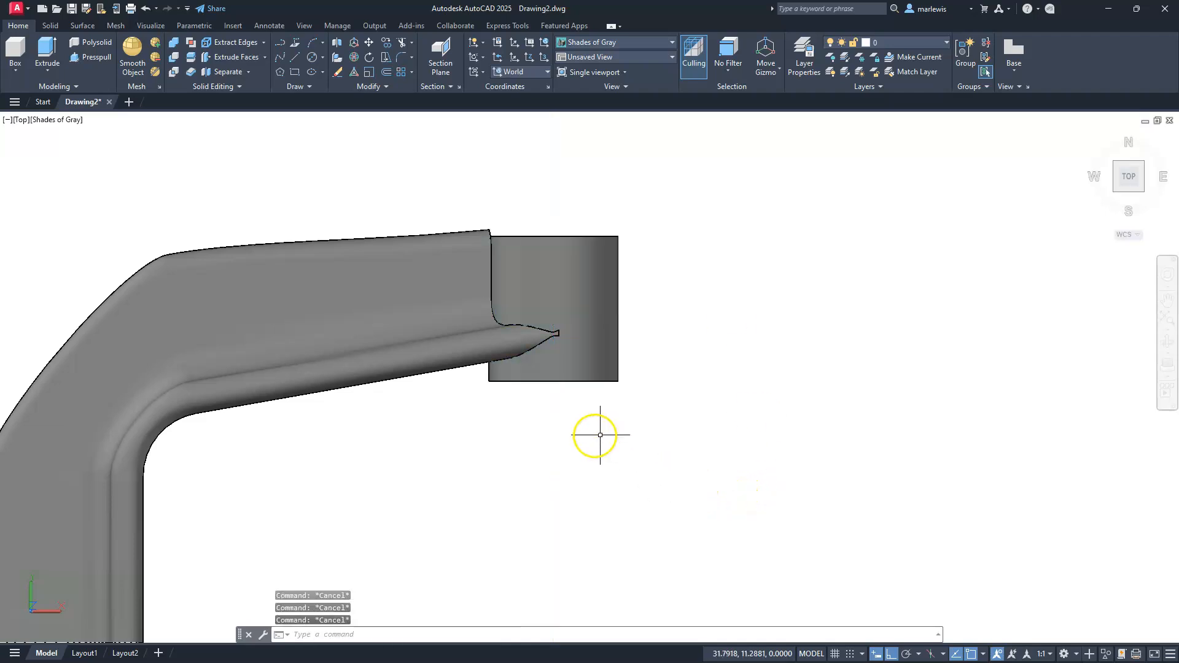
- Shift the sleeve another 0.125 along the Y axis, away from the disc
{"action": "left_click", "coordinate": [580, 374]}
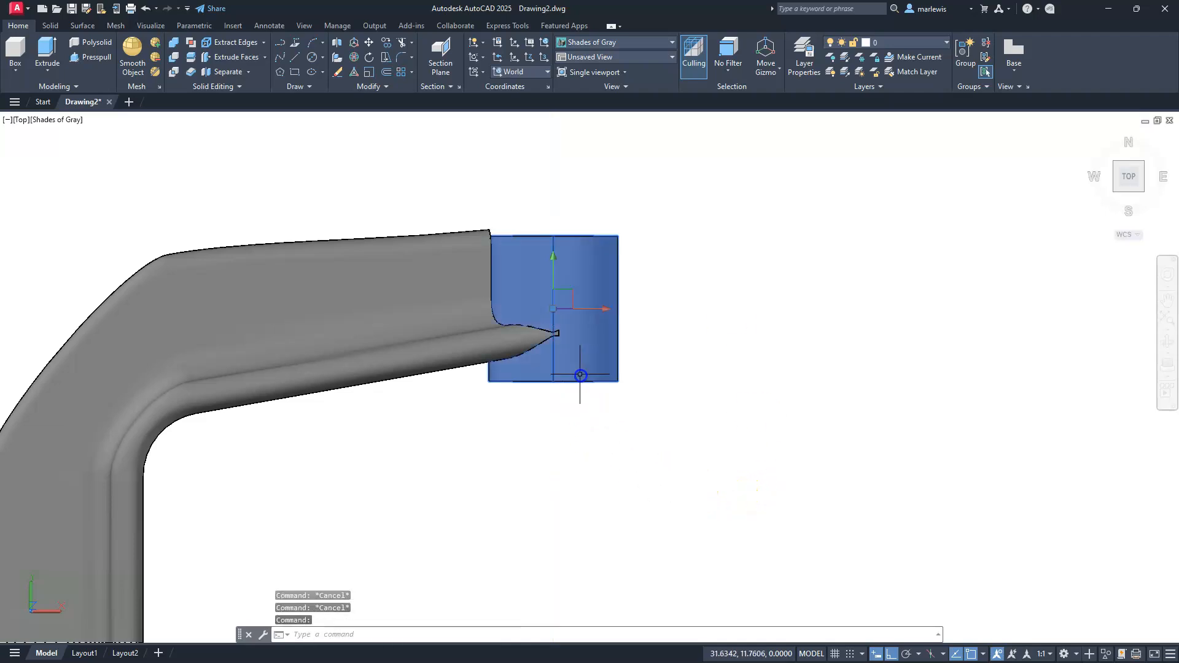
{"action": "left_click", "coordinate": [553, 257]}
{"action": "left_click", "coordinate": [564, 297]}
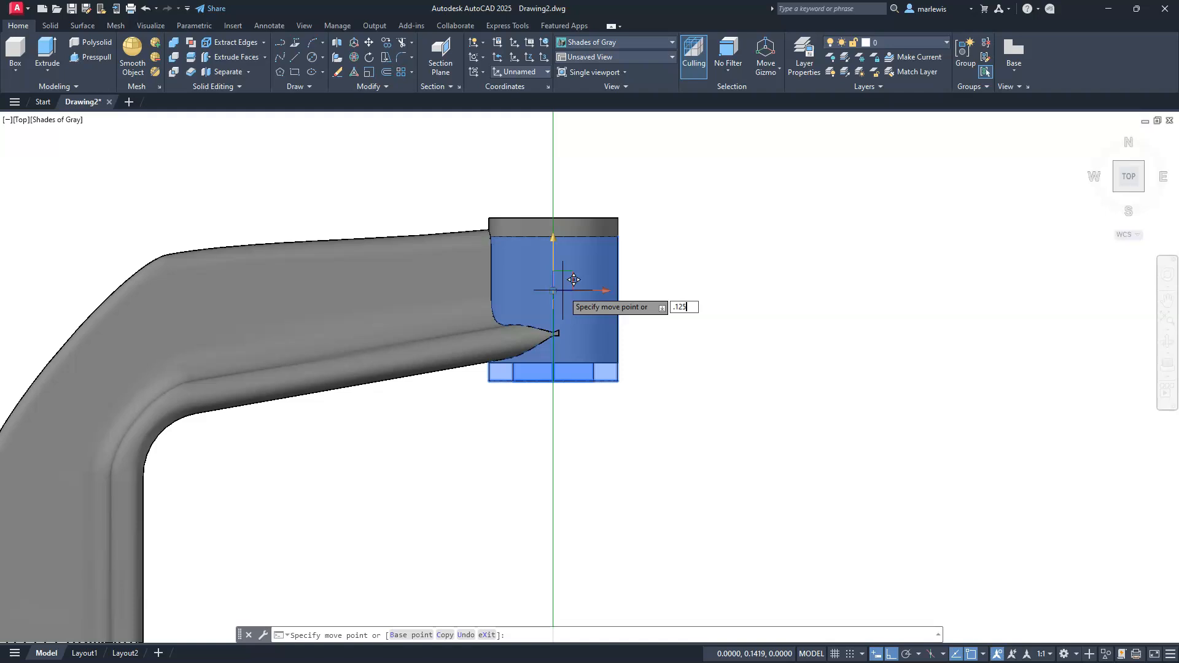
{"action": "key", "text": "Return"}
{"action": "key", "text": "Escape"}
{"action": "key", "text": "Escape"}
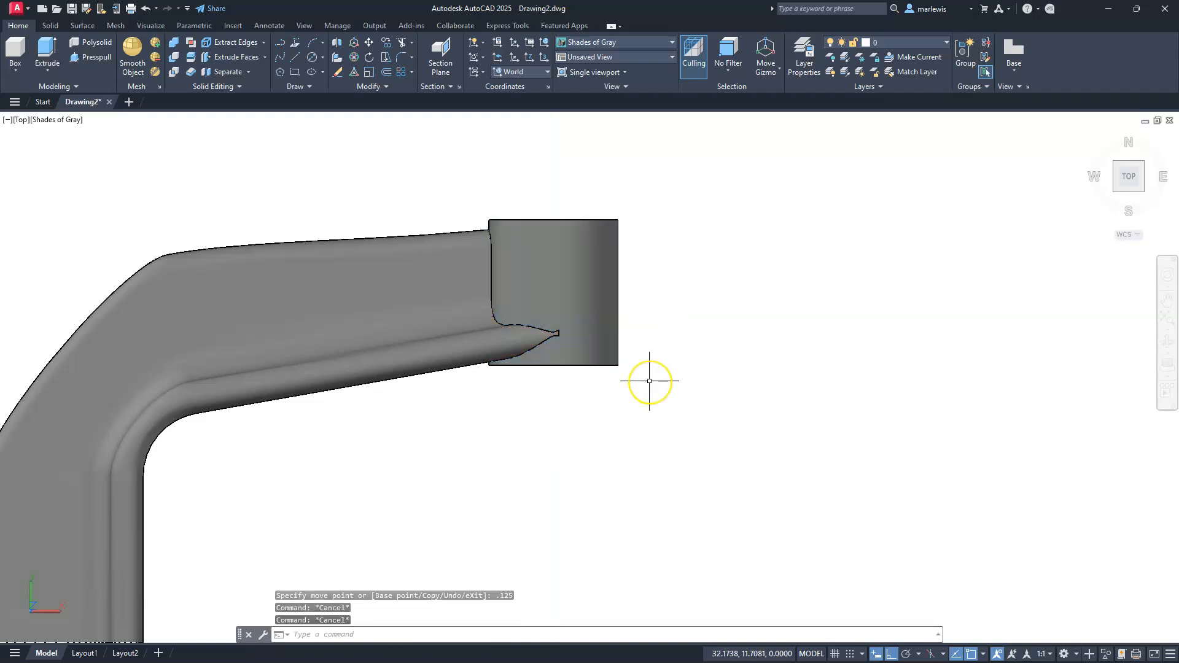
- Erase the leftover object lying beyond the sleeve end of the handle
{"action": "scroll", "coordinate": [647, 381], "scroll_direction": "up", "scroll_amount": 3}
{"action": "scroll", "coordinate": [648, 381], "scroll_direction": "down", "scroll_amount": 10}
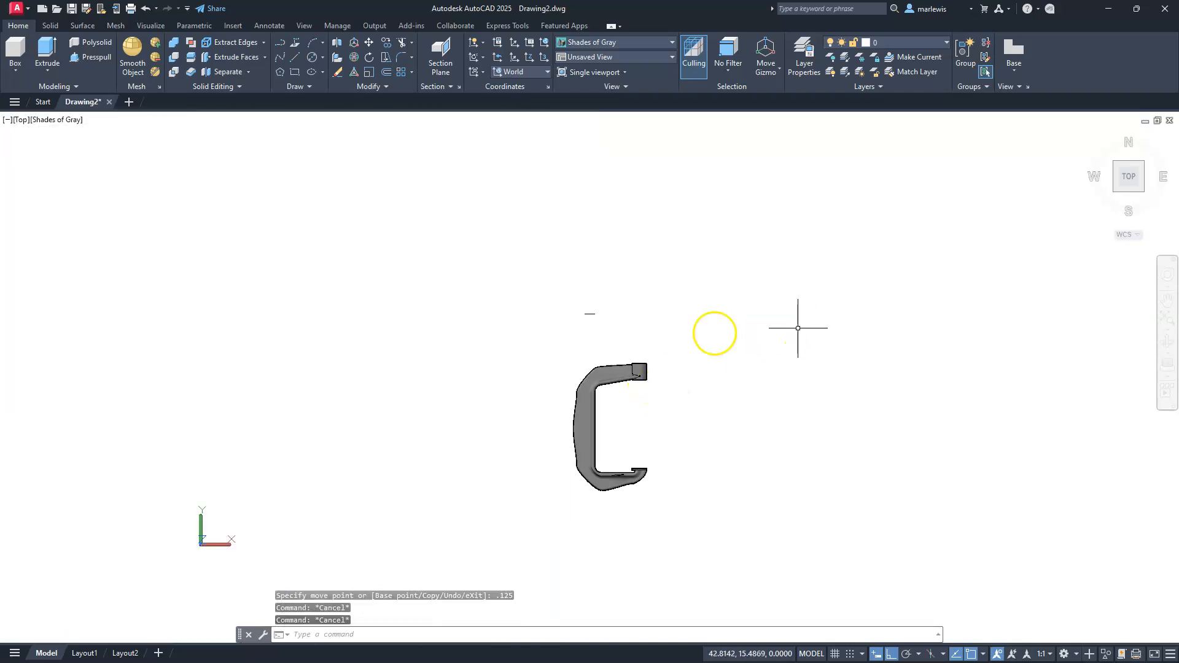
{"action": "left_click", "coordinate": [605, 323]}
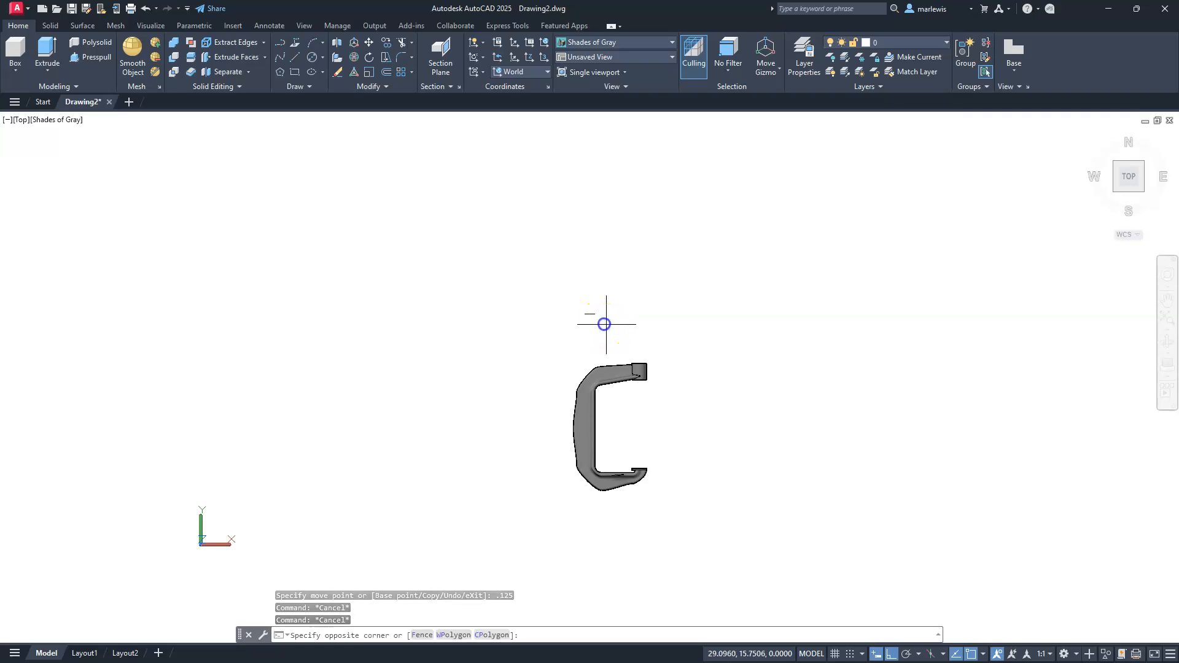
{"action": "left_click", "coordinate": [532, 293]}
{"action": "key", "text": "Delete"}
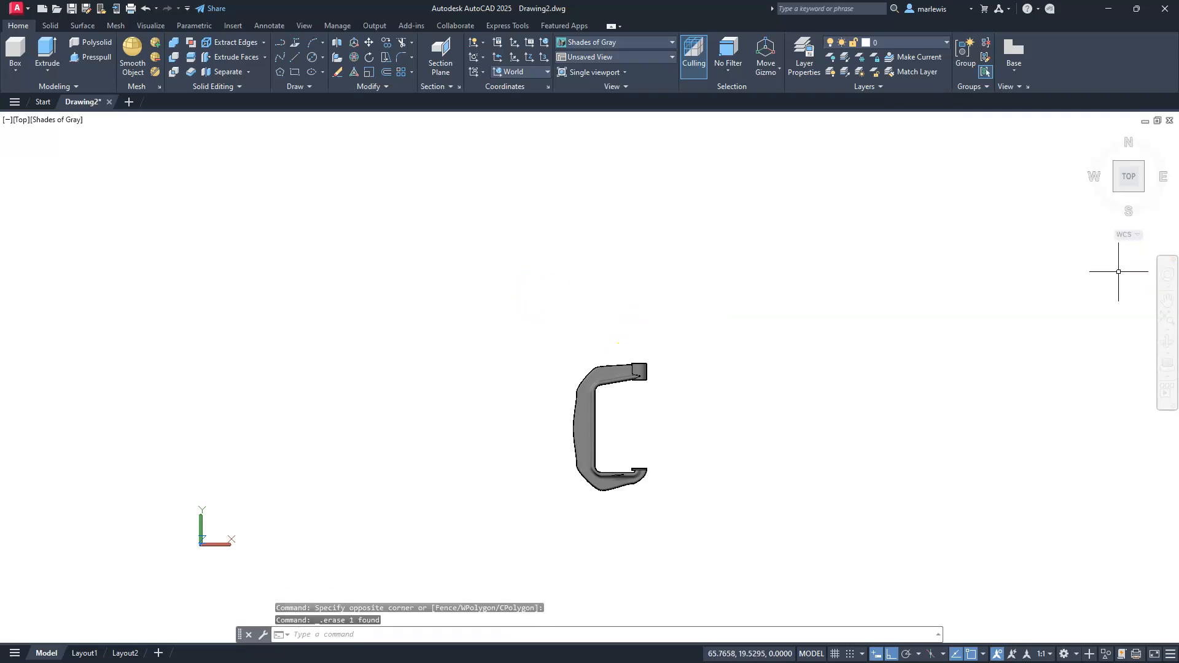
- Union the handle body, the end disc and the hollow sleeve into one solid
{"action": "left_click", "coordinate": [1143, 192]}
{"action": "left_click", "coordinate": [571, 481], "text": "ctrl"}
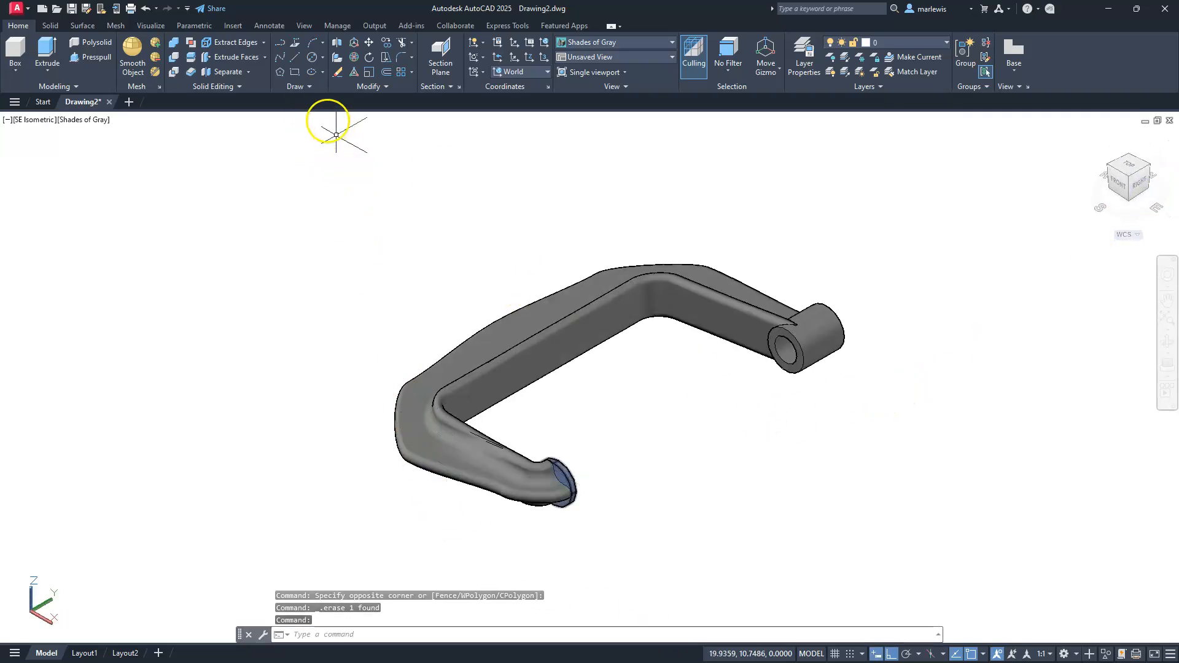
{"action": "left_click", "coordinate": [174, 45]}
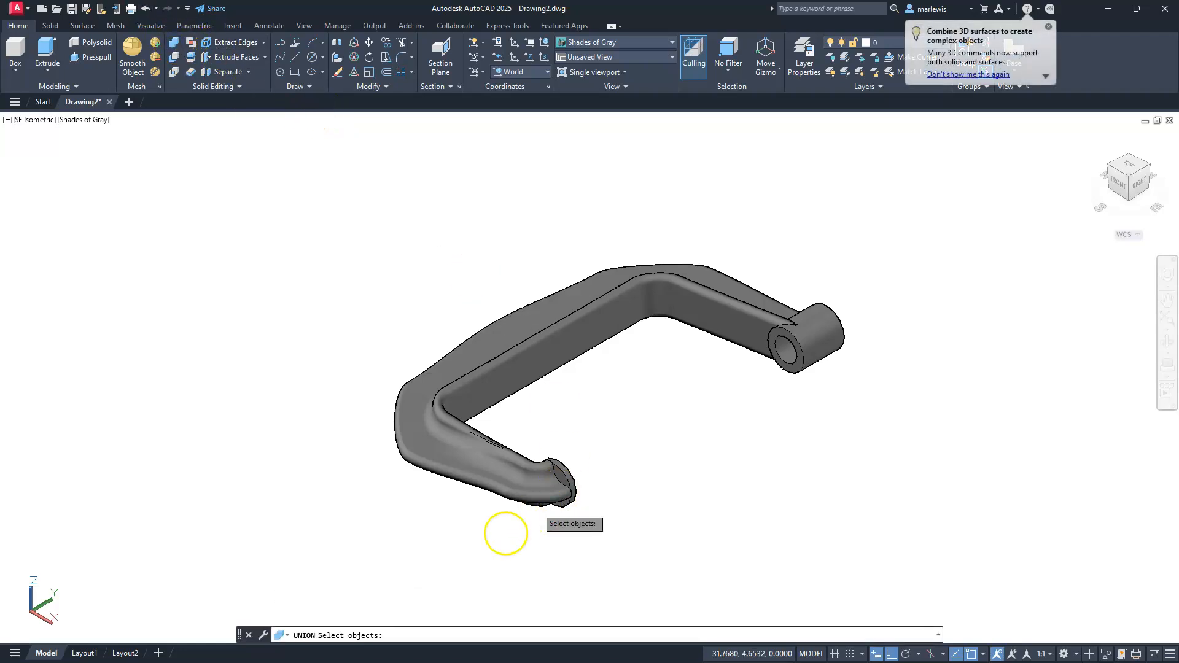
{"action": "left_click", "coordinate": [347, 571]}
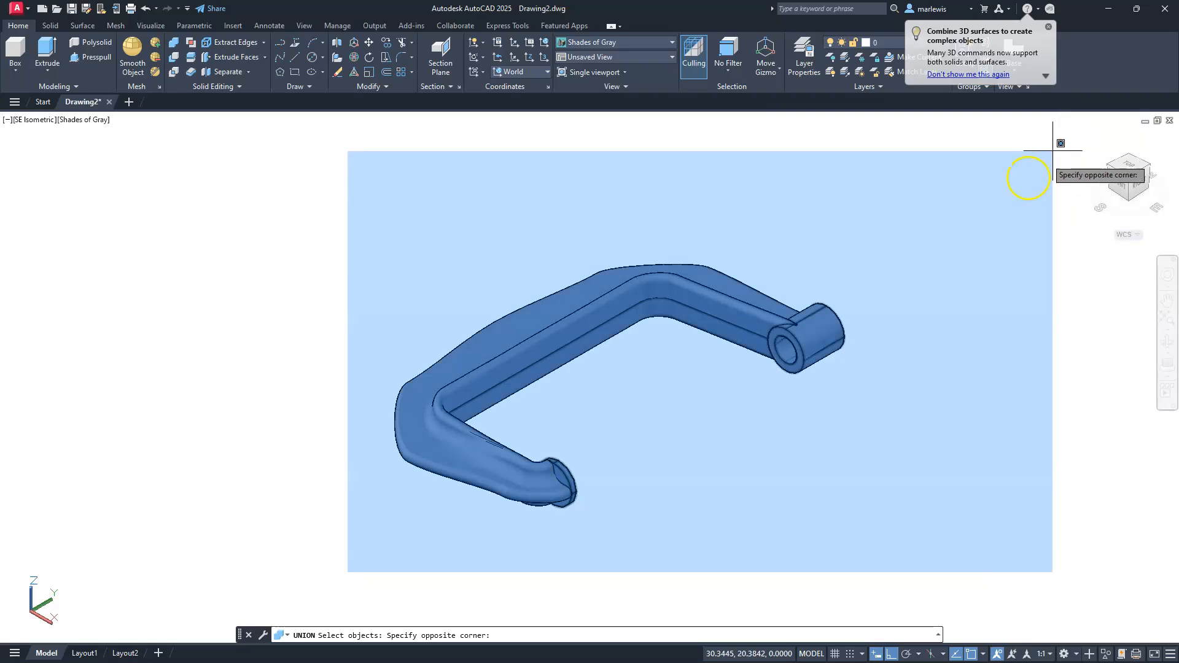
{"action": "left_click", "coordinate": [1052, 151]}
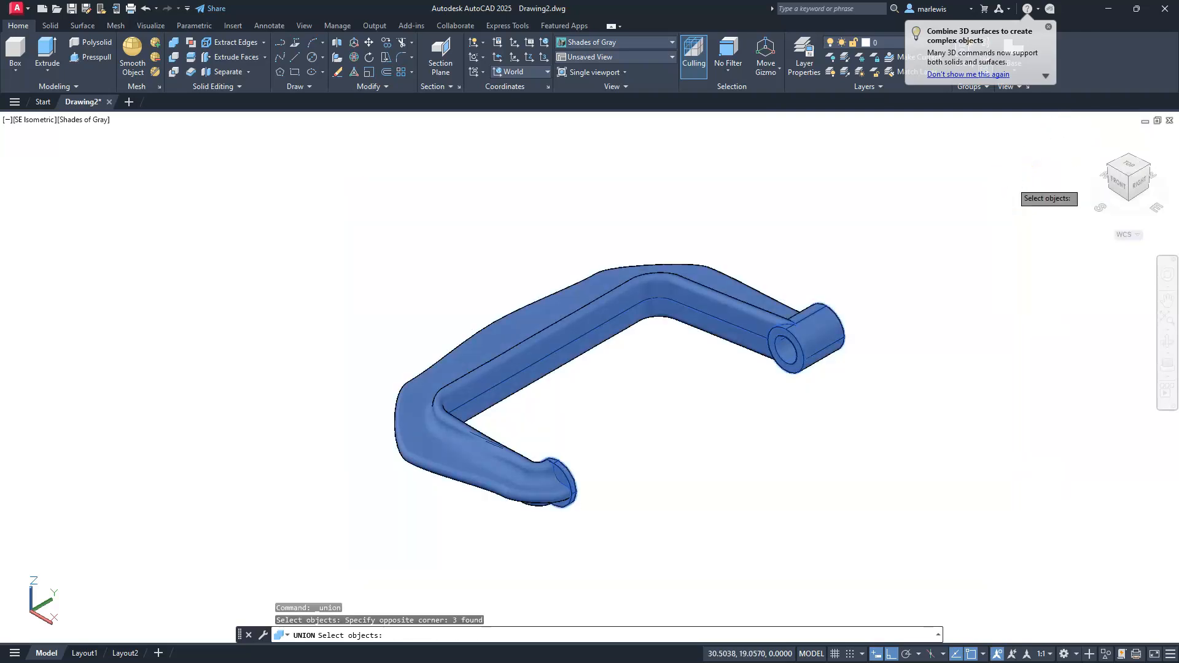
{"action": "key", "text": "Return"}
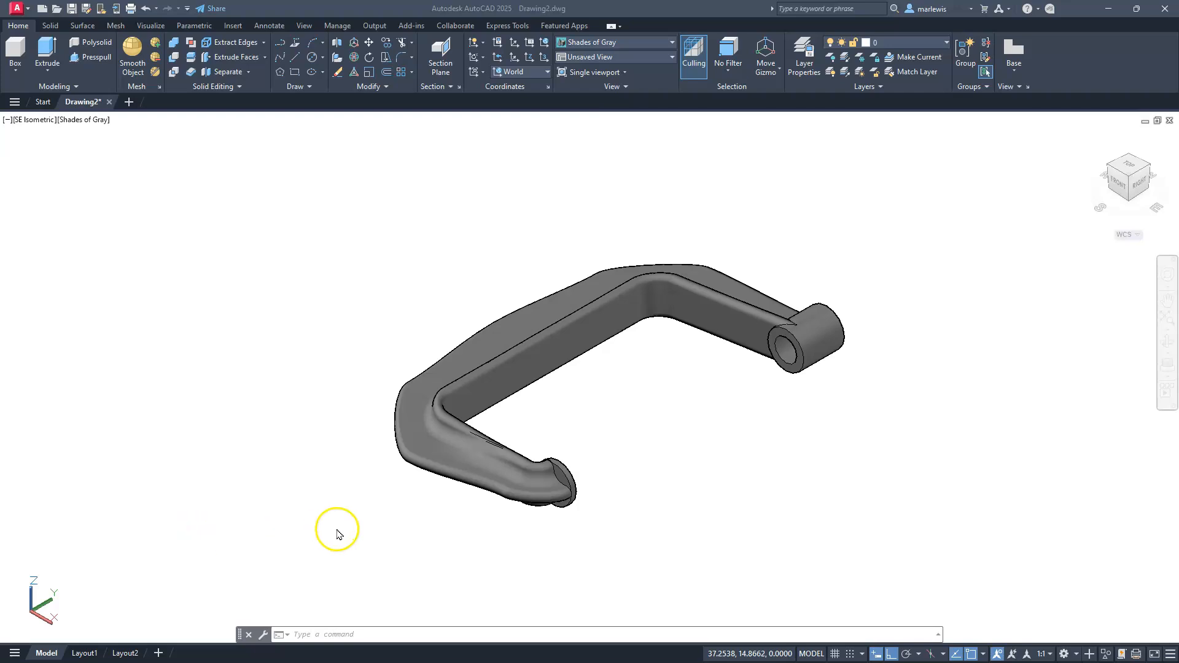
- Draw a horizontal line 8.875 long in the top view, in the empty space to the right of the handle
{"action": "left_click", "coordinate": [1128, 170]}
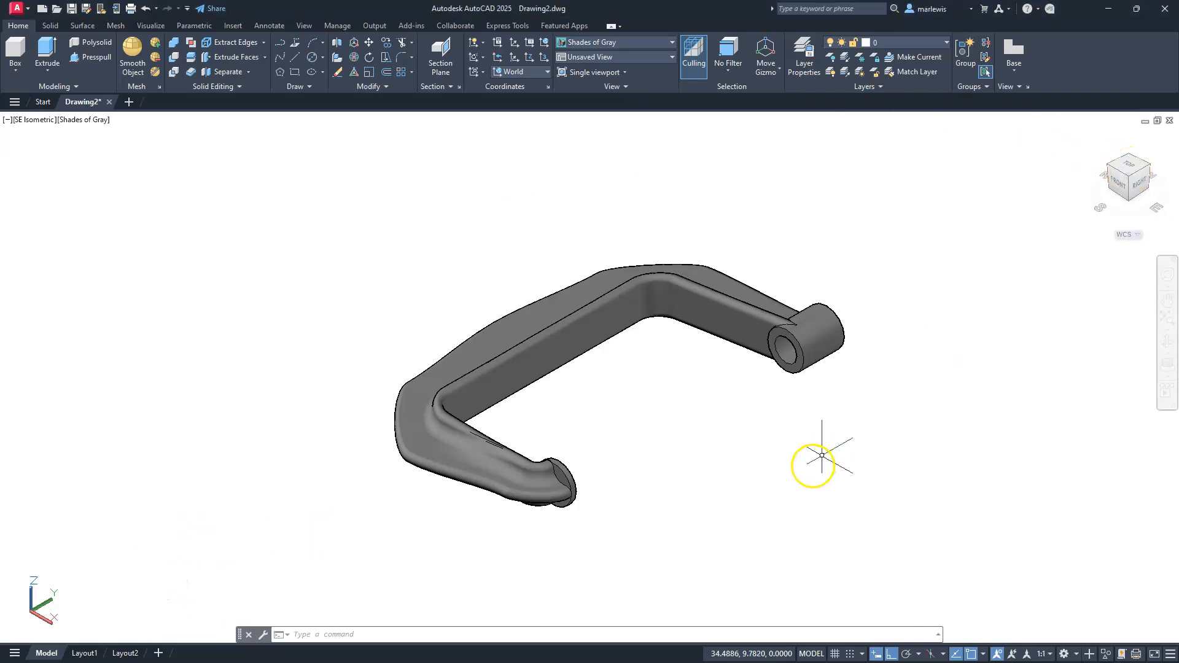
{"action": "left_click", "coordinate": [1127, 171]}
{"action": "left_click_drag", "start_coordinate": [708, 334], "coordinate": [334, 316]}
{"action": "middle_click_drag", "start_coordinate": [334, 317], "coordinate": [281, 354]}
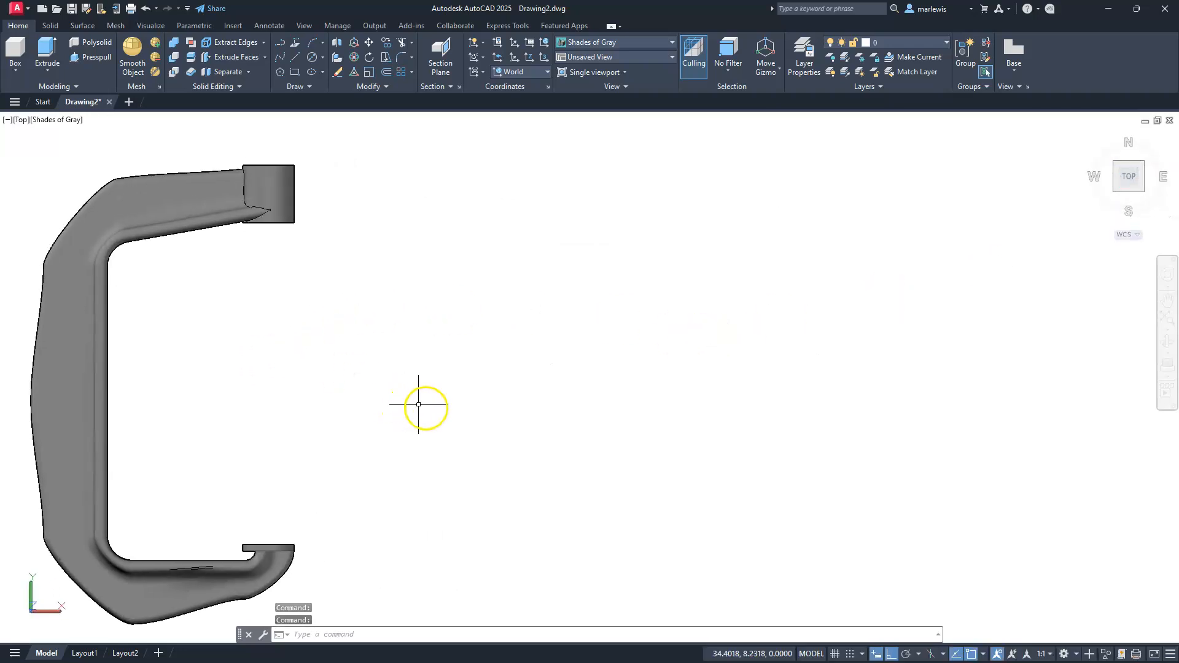
{"action": "scroll", "coordinate": [422, 407], "scroll_direction": "up", "scroll_amount": 3}
{"action": "scroll", "coordinate": [433, 409], "scroll_direction": "down", "scroll_amount": 3}
{"action": "scroll", "coordinate": [434, 410], "scroll_direction": "down", "scroll_amount": 2}
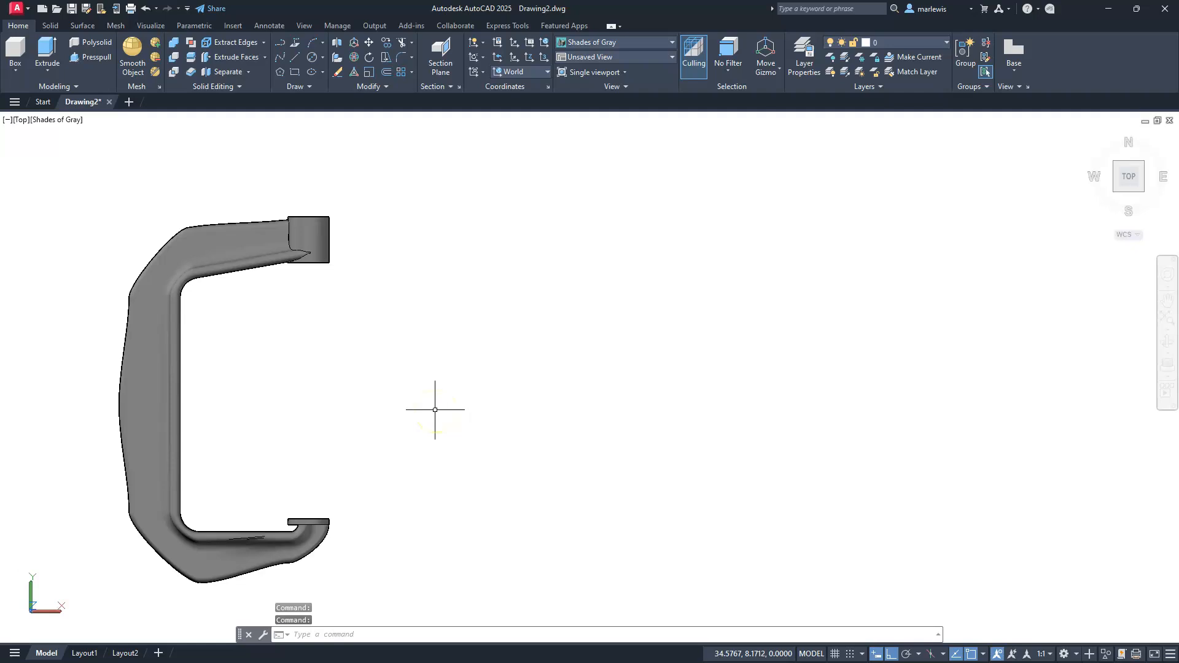
{"action": "key", "text": "Escape"}
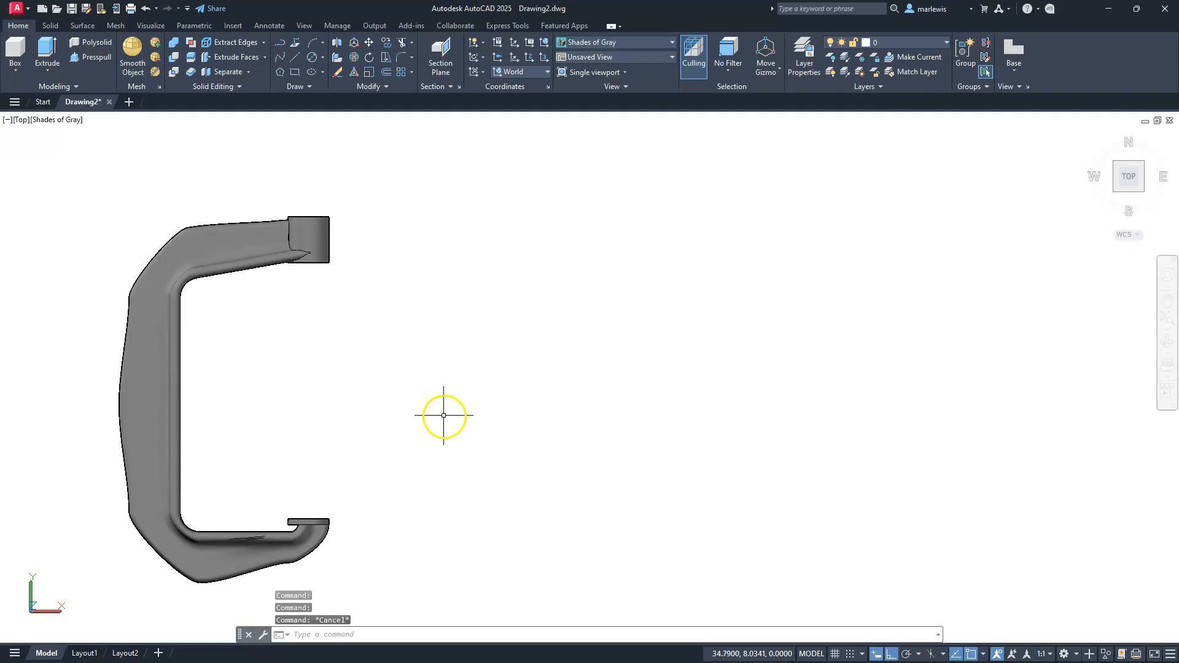
{"action": "type", "text": "l"}
{"action": "key", "text": "Return"}
{"action": "left_click", "coordinate": [476, 442]}
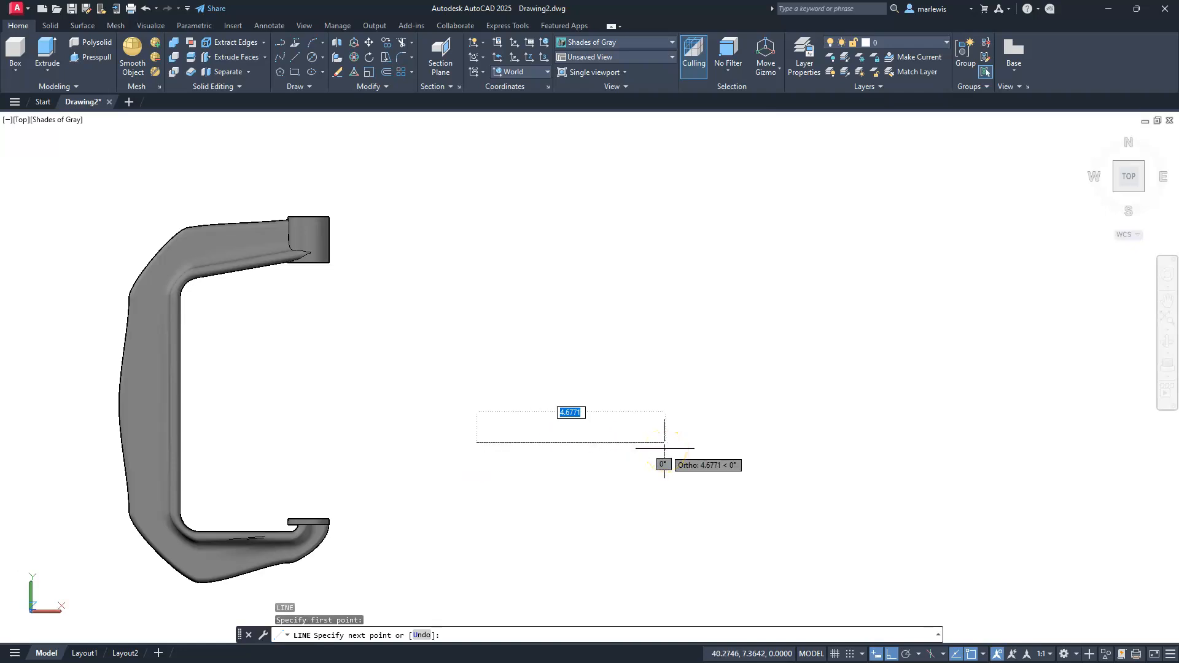
{"action": "type", "text": "8.875"}
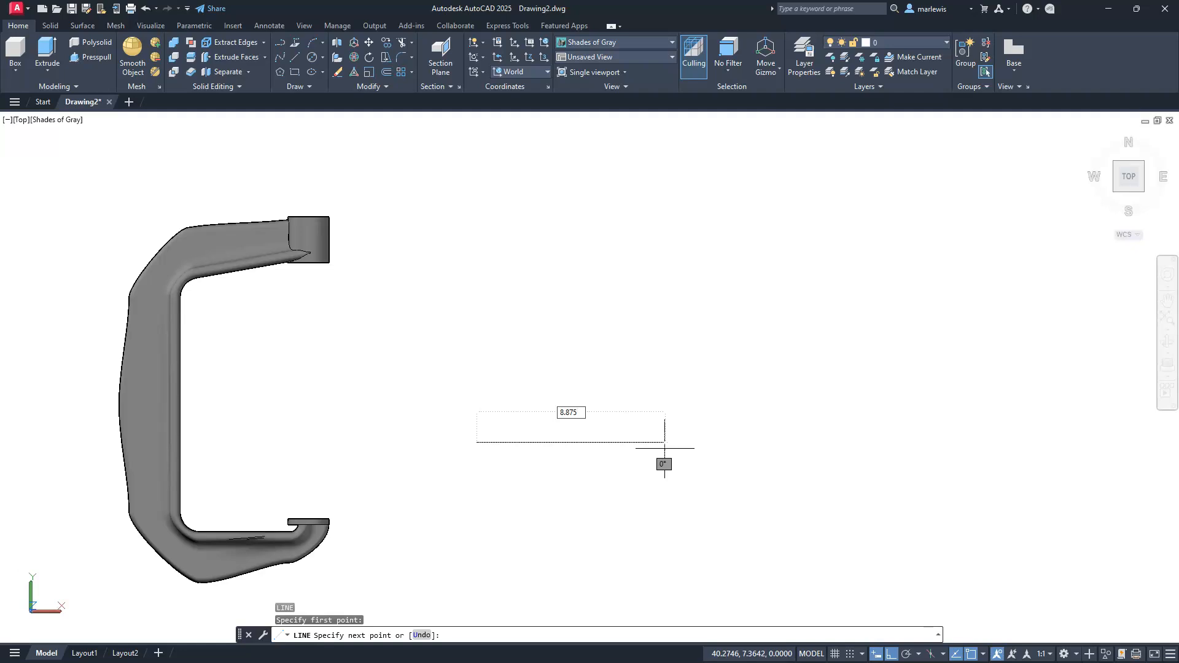
{"action": "key", "text": "Return"}
{"action": "key", "text": "Escape"}
{"action": "key", "text": "Escape"}
{"action": "key", "text": "Escape"}
- Draw a vertical line 5/16 long upward from the left end of the 8.875 horizontal line
{"action": "scroll", "coordinate": [459, 426], "scroll_direction": "up", "scroll_amount": 2}
{"action": "scroll", "coordinate": [459, 426], "scroll_direction": "up", "scroll_amount": 1}
{"action": "key", "text": "Escape"}
{"action": "type", "text": "l"}
{"action": "key", "text": "Return"}
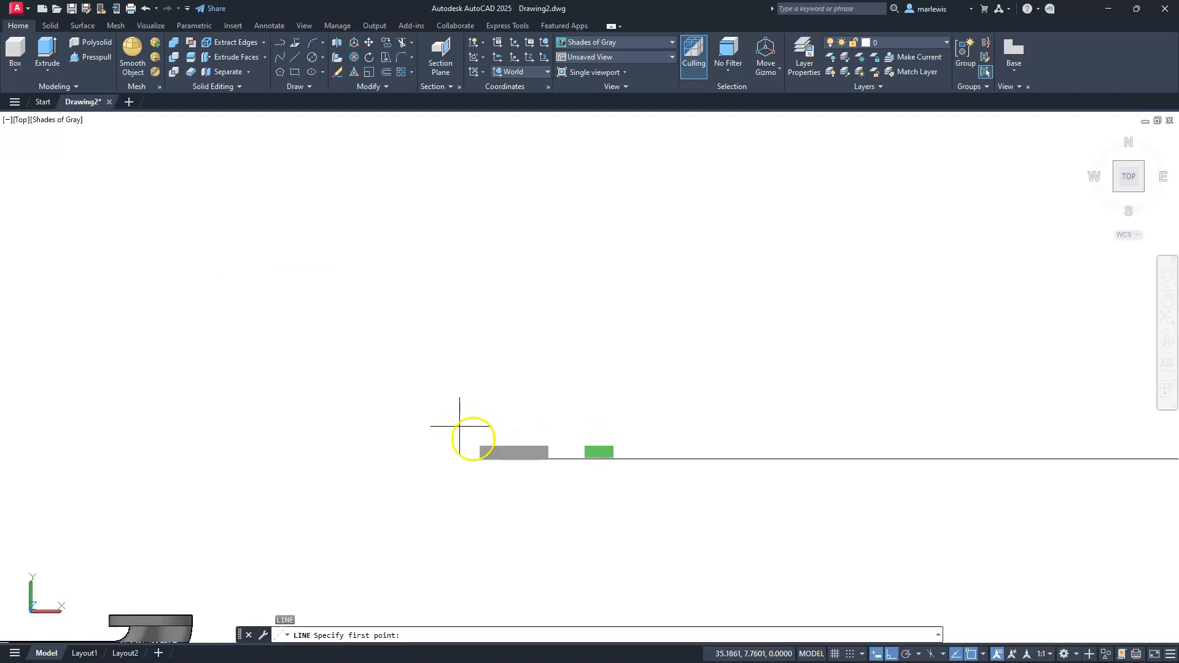
{"action": "left_click", "coordinate": [493, 459]}
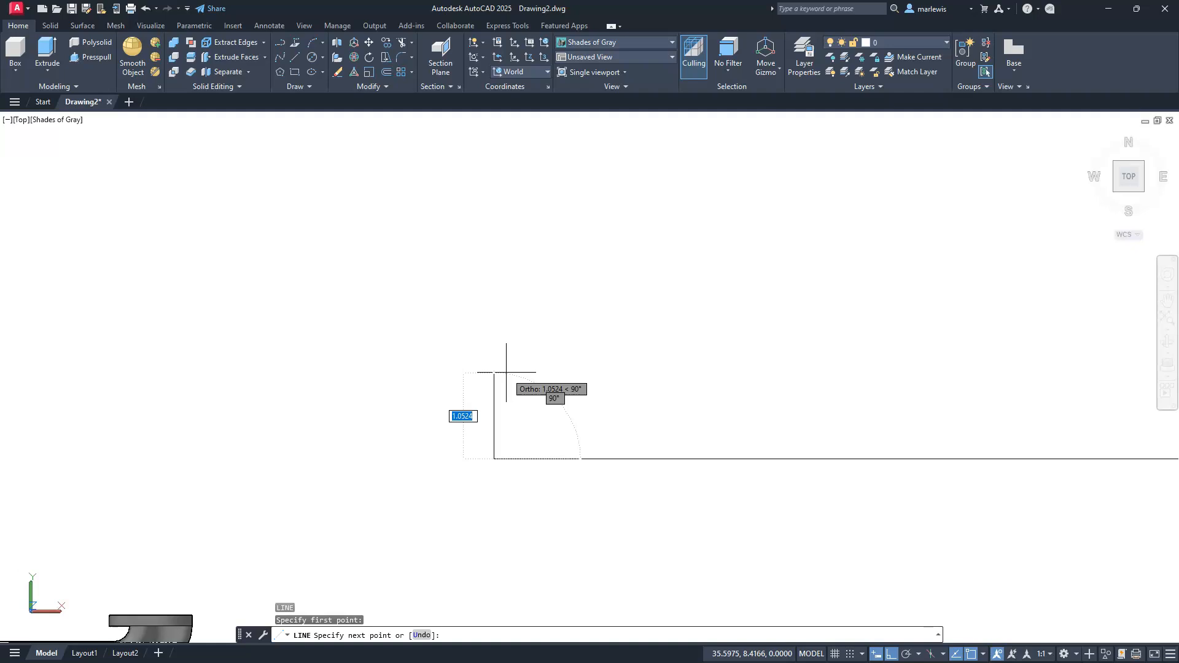
{"action": "type", "text": "5/16"}
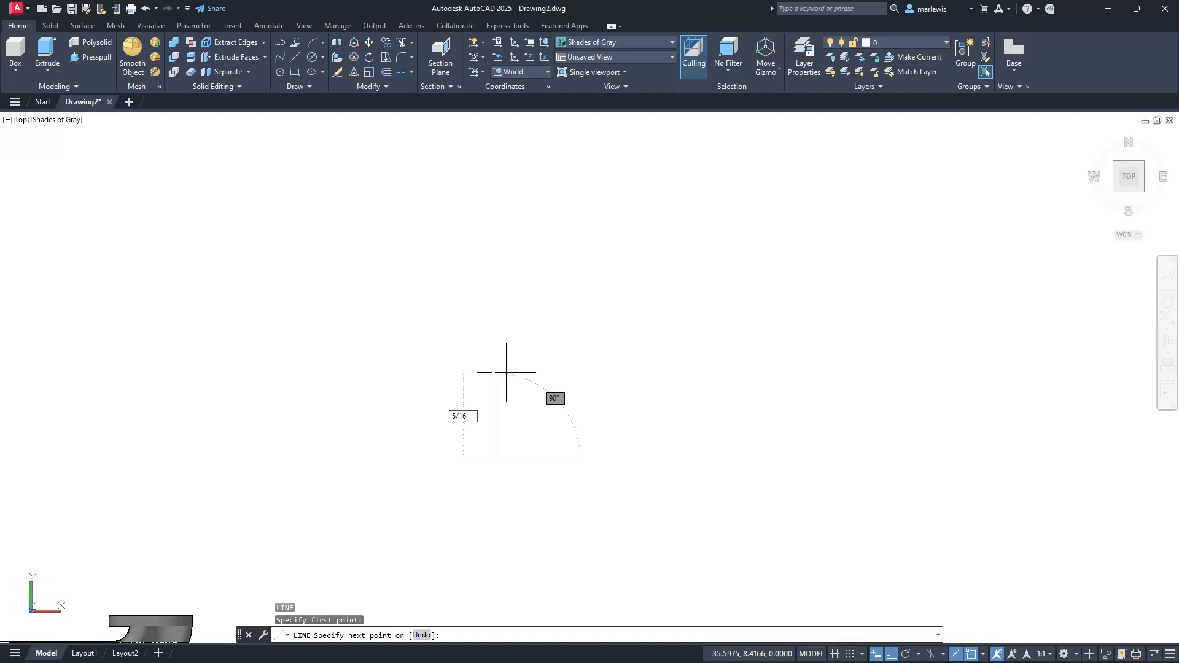
{"action": "middle_click_drag", "start_coordinate": [506, 372], "coordinate": [324, 370]}
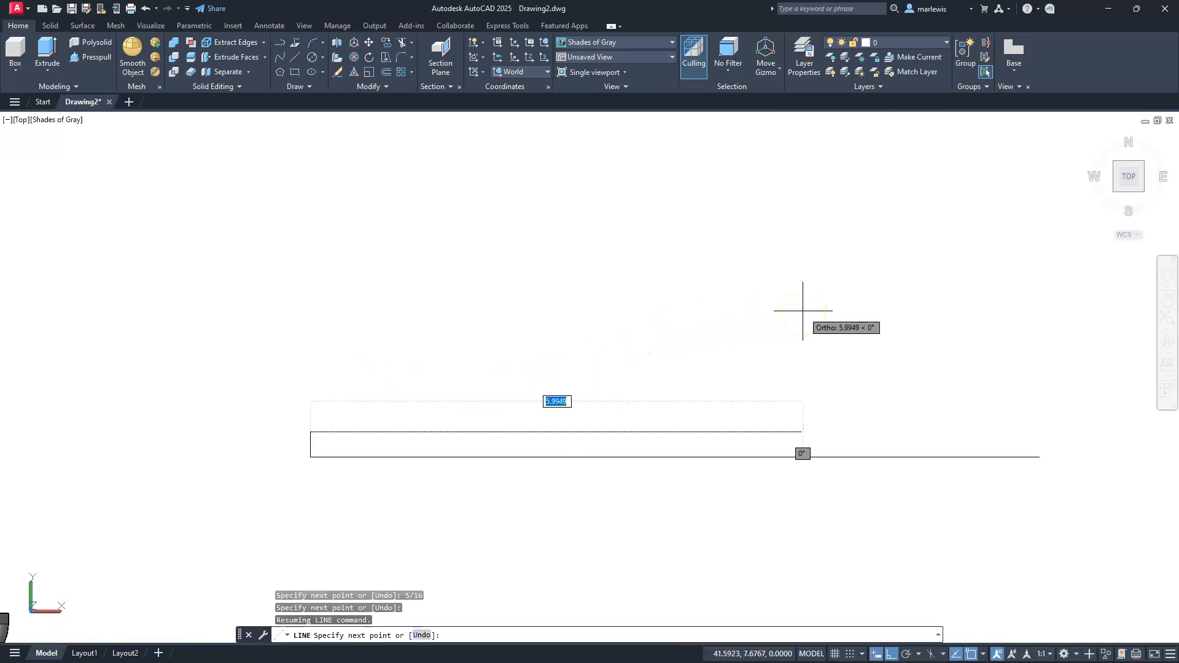
- Continue from the top of the 5/16 line with a horizontal line 8.5 long, parallel to the base line
{"action": "type", "text": "8."}
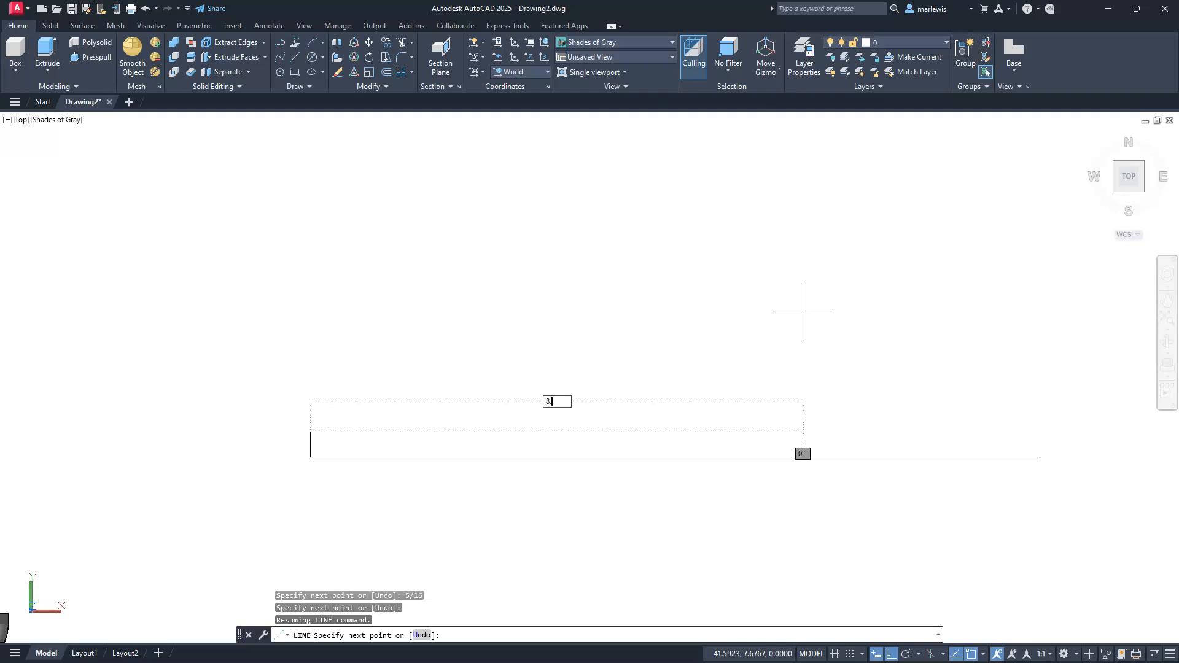
{"action": "type", "text": "5"}
{"action": "key", "text": "Return"}
{"action": "middle_click_drag", "start_coordinate": [957, 430], "coordinate": [590, 399]}
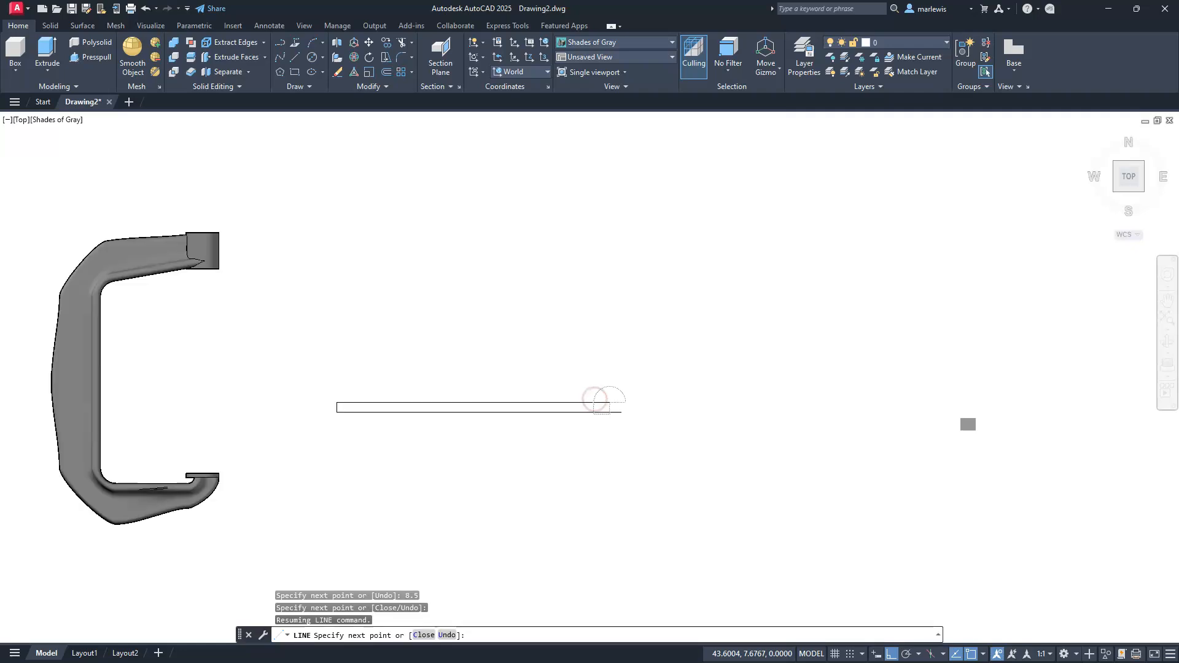
{"action": "scroll", "coordinate": [610, 402], "scroll_direction": "up", "scroll_amount": 1}
{"action": "scroll", "coordinate": [610, 403], "scroll_direction": "up", "scroll_amount": 3}
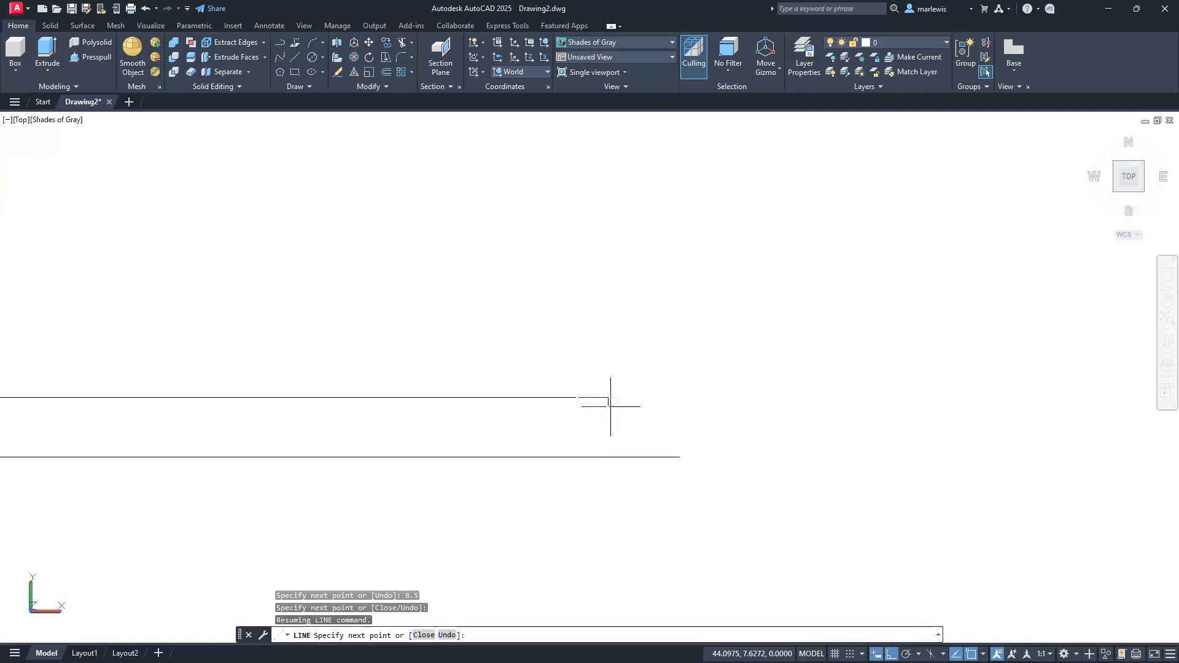
{"action": "key", "text": "Escape"}
{"action": "key", "text": "Escape"}
{"action": "key", "text": "Escape"}
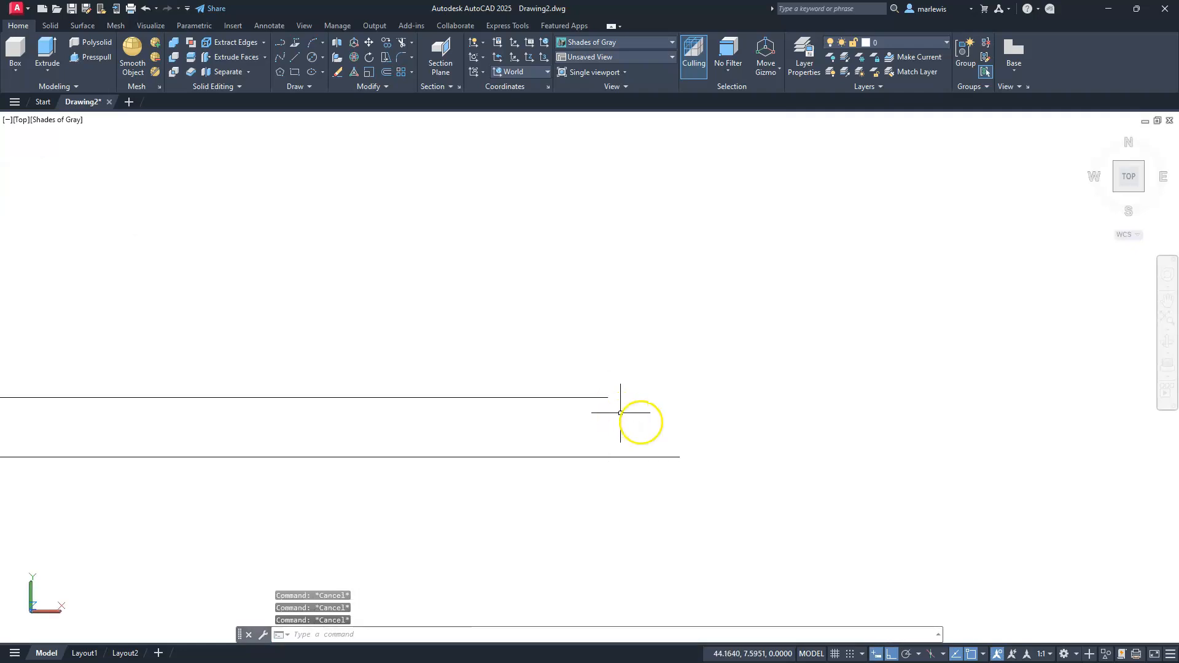
- From the right end of the base line, draw a line 0.5 upward and a line 0.125 back to the left
{"action": "key", "text": "Return"}
{"action": "left_click", "coordinate": [675, 455]}
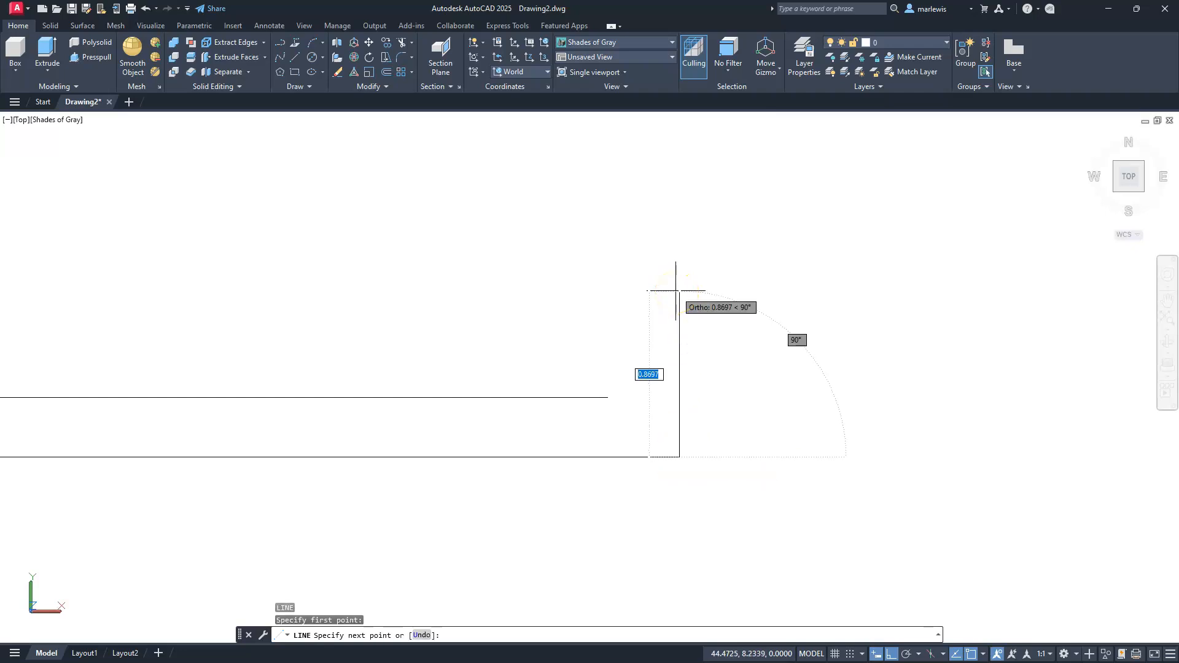
{"action": "type", "text": ".5"}
{"action": "key", "text": "Return"}
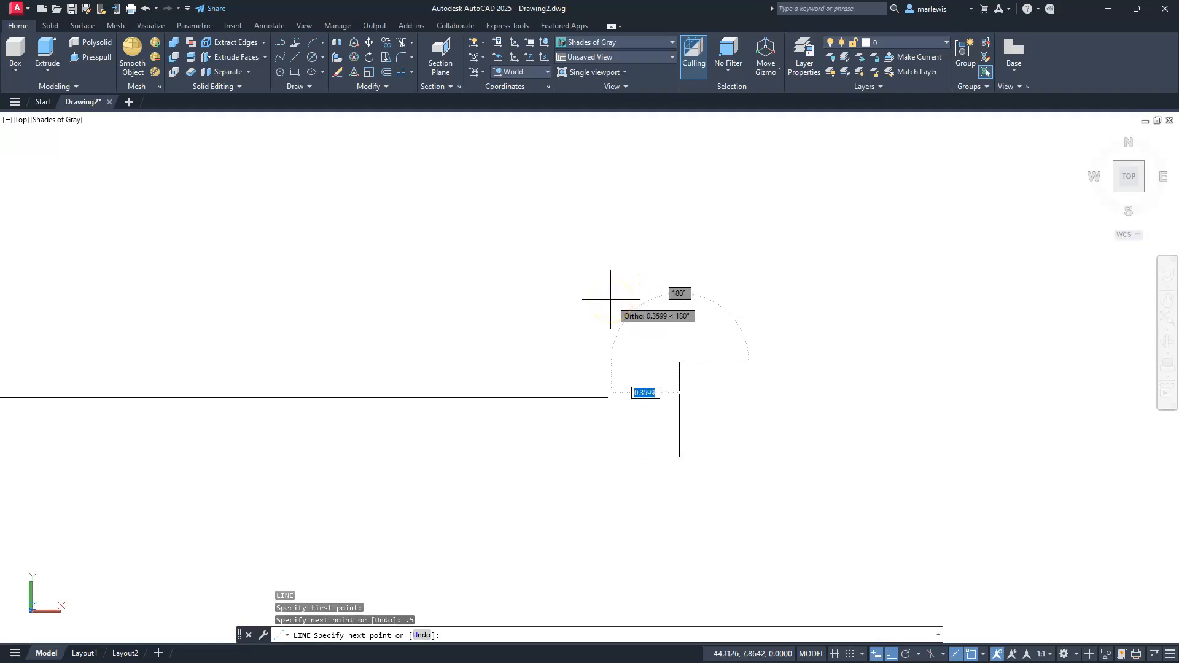
{"action": "type", "text": ".125"}
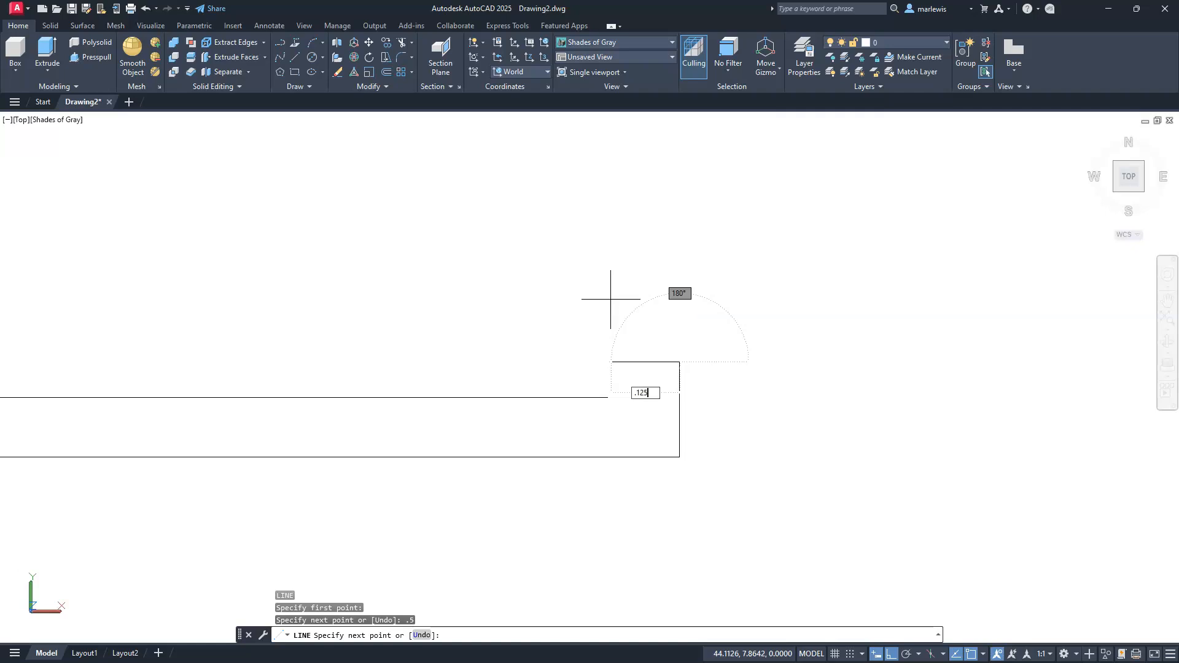
{"action": "key", "text": "Return"}
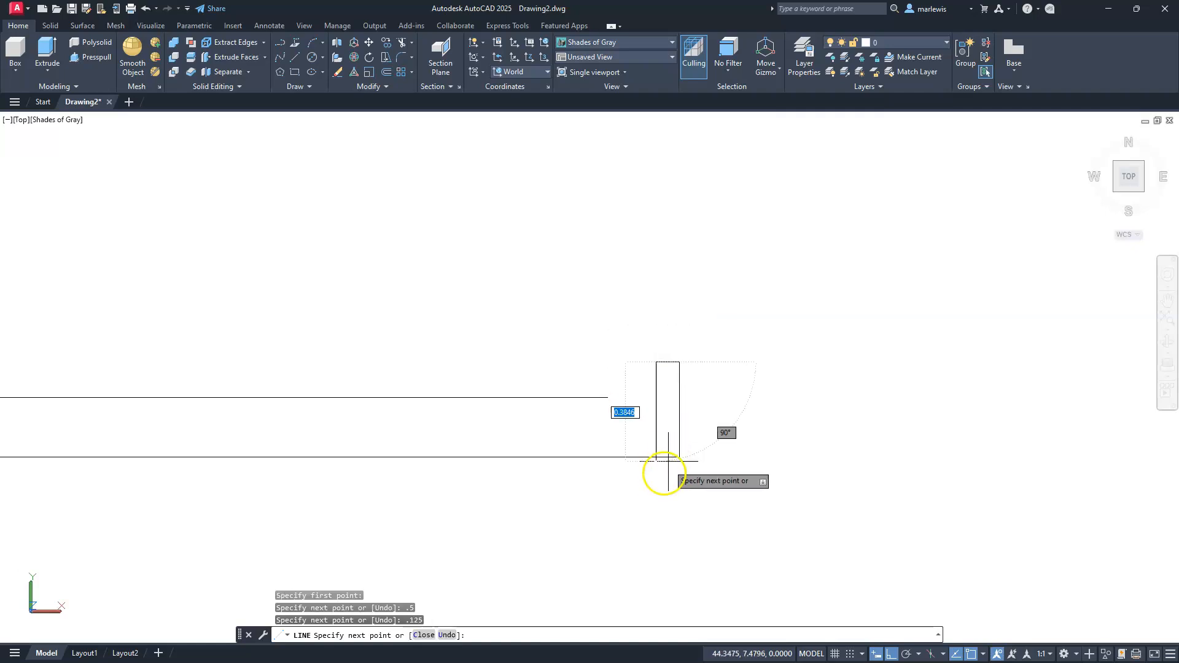
{"action": "key", "text": "Escape"}
{"action": "left_click", "coordinate": [632, 507]}
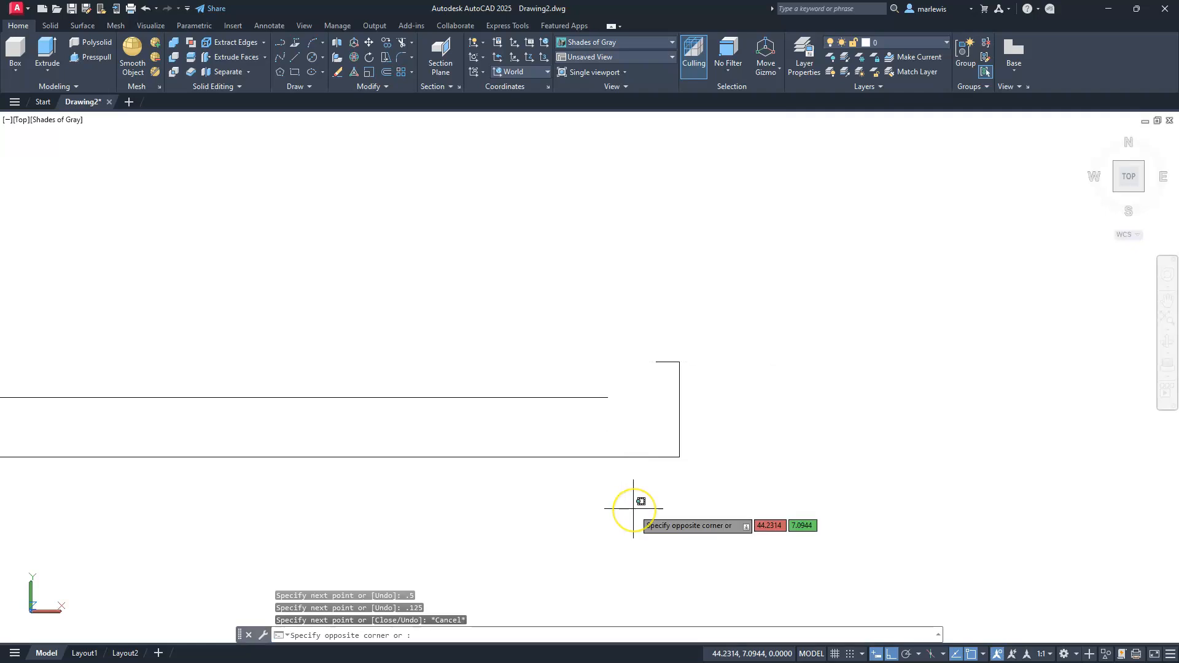
{"action": "key", "text": "Escape"}
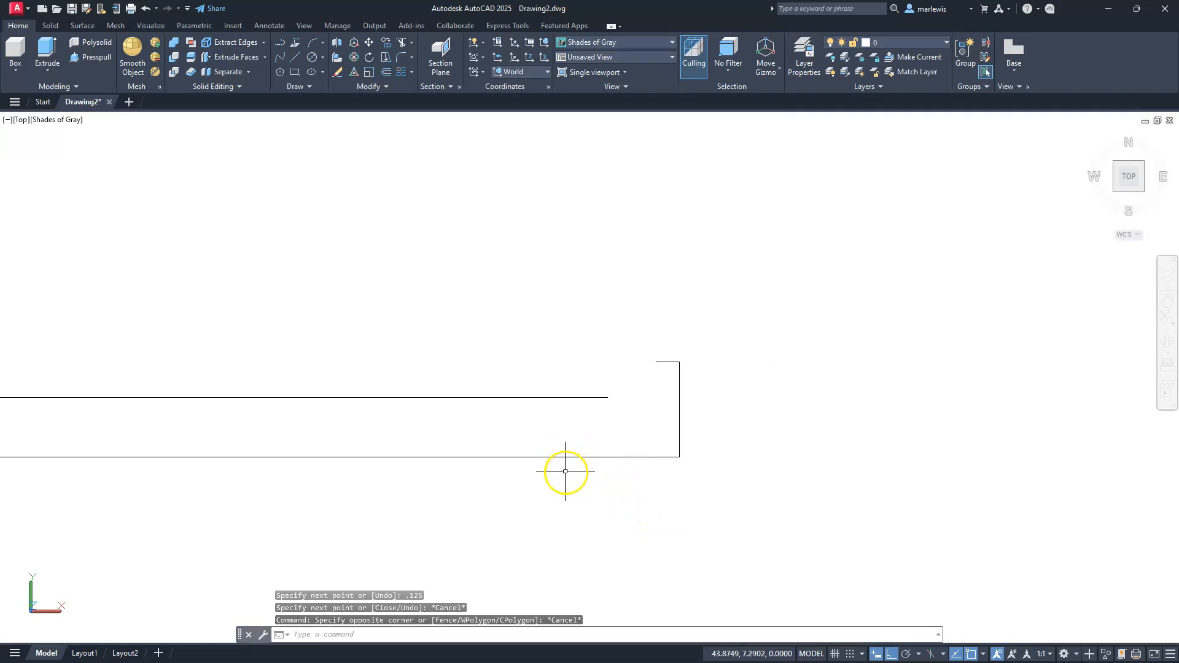
{"action": "key", "text": "Escape"}
{"action": "key", "text": "Escape"}
{"action": "key", "text": "Escape"}
- Offset the long base line upward by 3/16
{"action": "type", "text": "o"}
{"action": "key", "text": "Return"}
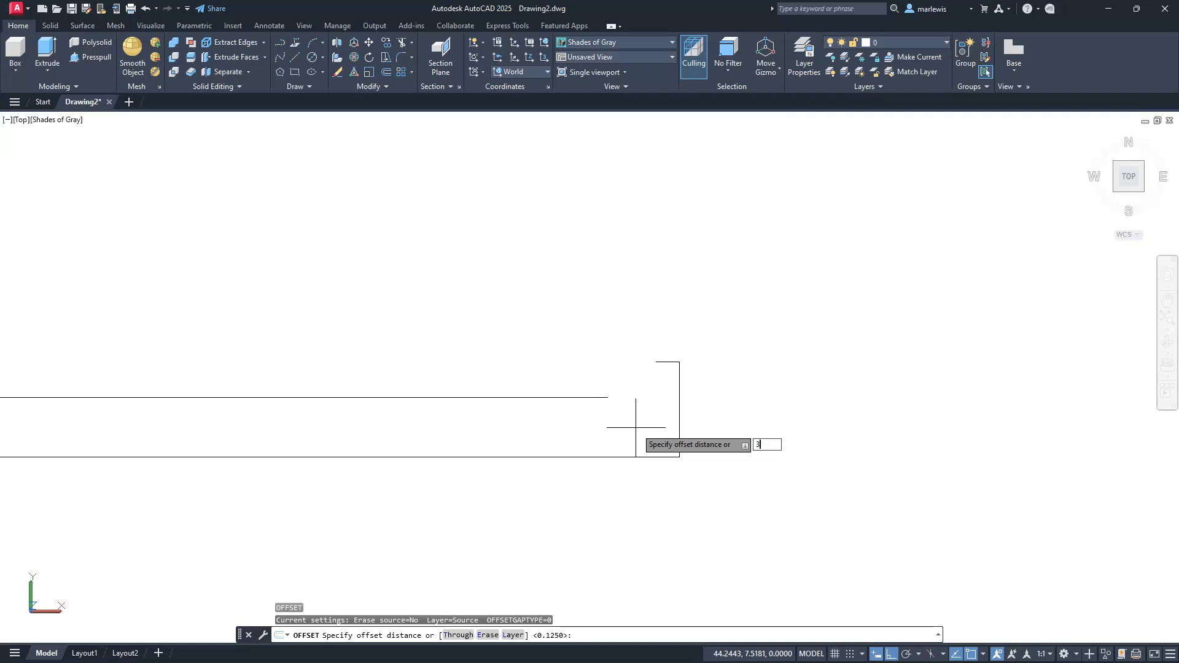
{"action": "key", "text": "Return"}
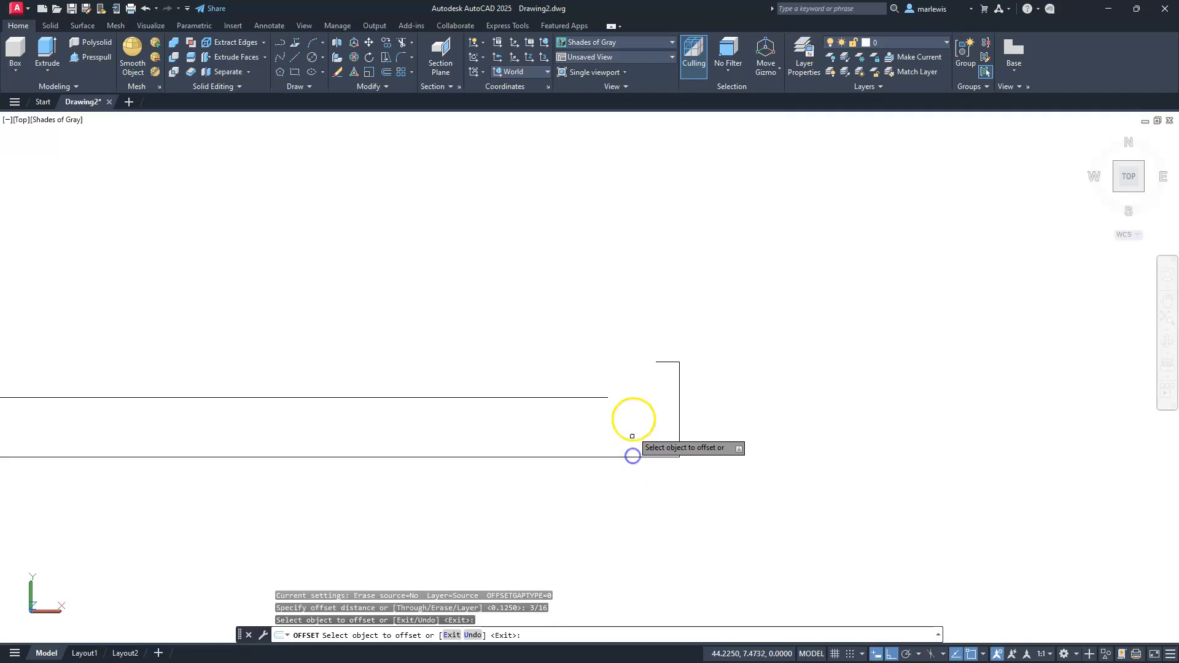
{"action": "left_click", "coordinate": [632, 455]}
{"action": "key", "text": "Escape"}
{"action": "key", "text": "Escape"}
{"action": "key", "text": "Escape"}
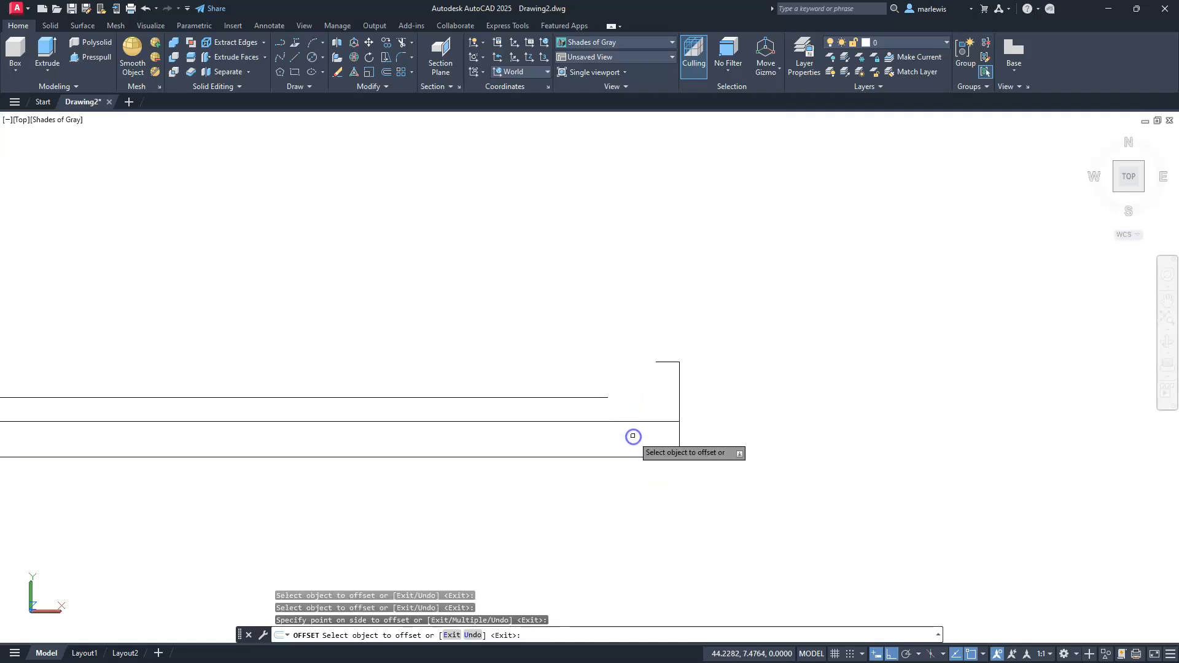
- Draw vertical lines down past the base line from the free ends of the 8.5 line and the 0.125 line
{"action": "key", "text": "l"}
{"action": "key", "text": "Return"}
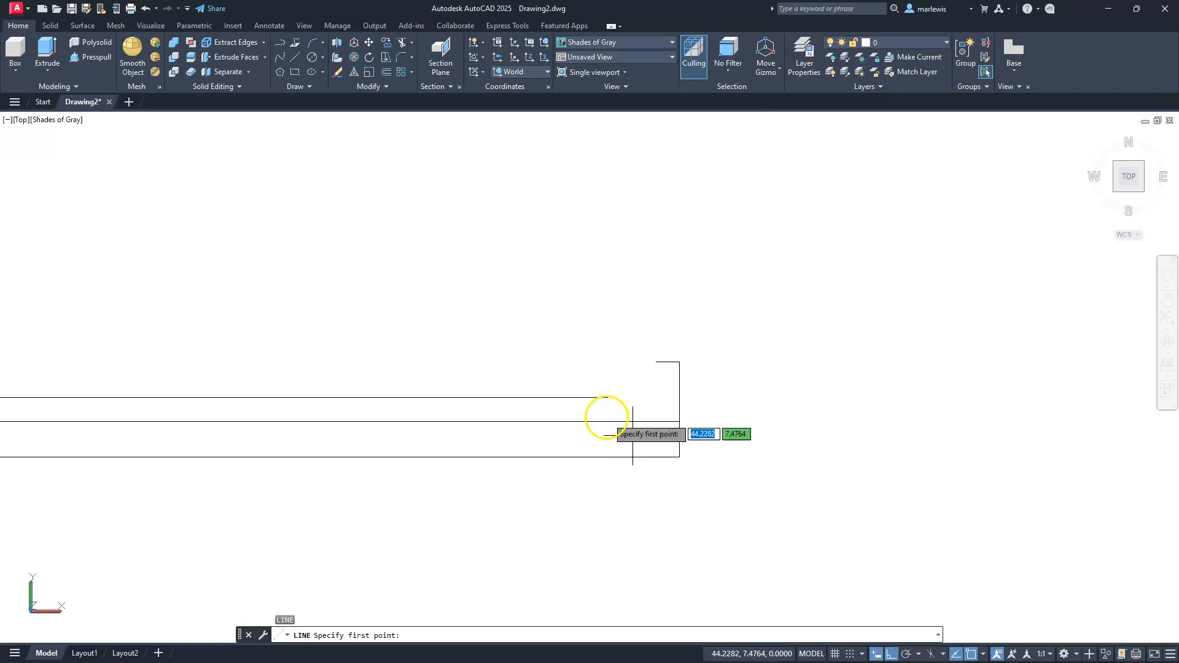
{"action": "left_click", "coordinate": [605, 398]}
{"action": "left_click", "coordinate": [586, 512]}
{"action": "key", "text": "Escape"}
{"action": "key", "text": "Return"}
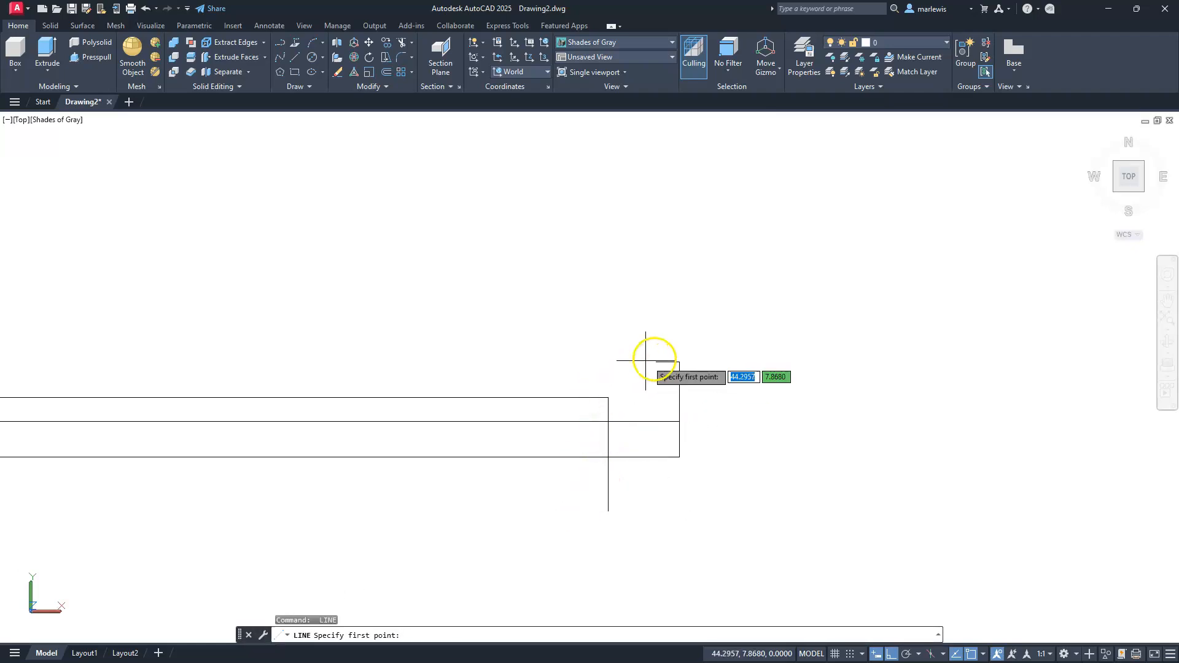
{"action": "left_click", "coordinate": [655, 362]}
{"action": "left_click", "coordinate": [644, 534]}
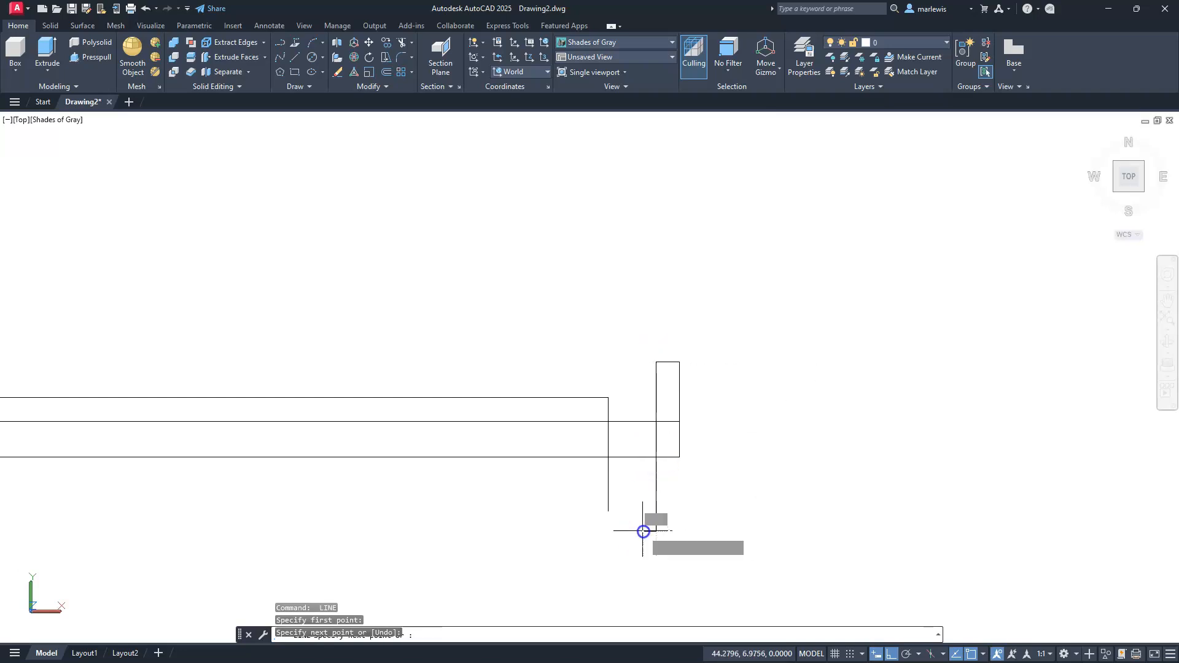
{"action": "key", "text": "Escape"}
{"action": "key", "text": "Escape"}
{"action": "key", "text": "Escape"}
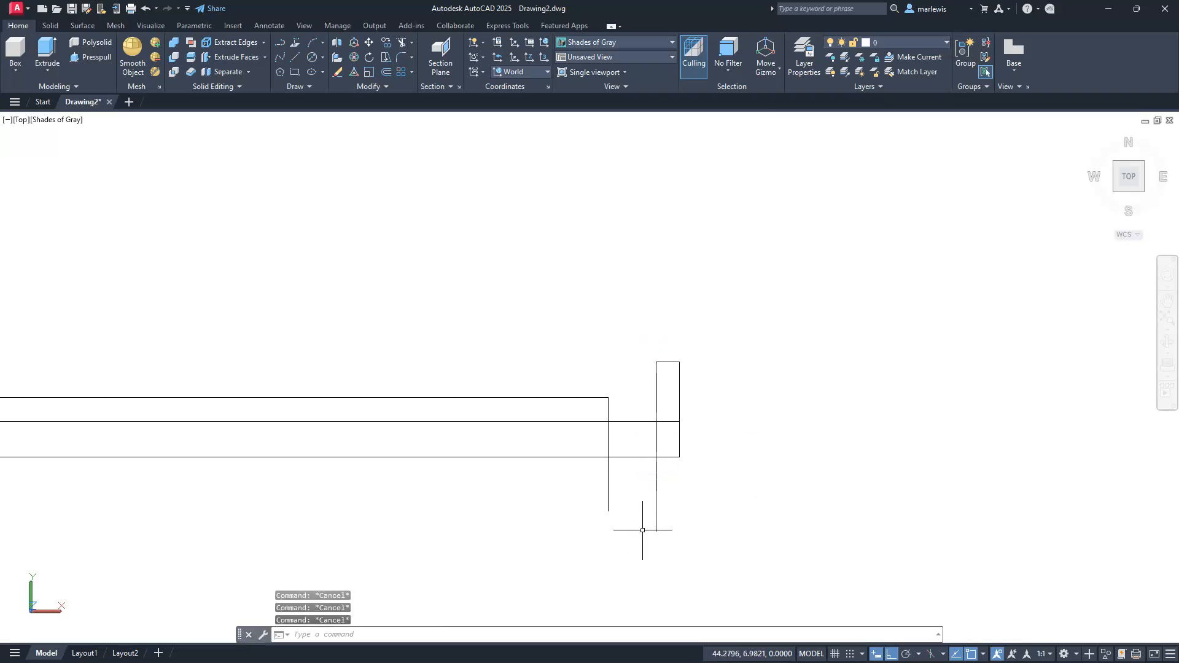
- Trim the vertical lines below the offset line and the offset line outside them, leaving a narrow neck before the end flange
{"action": "type", "text": "tr"}
{"action": "key", "text": "Return"}
{"action": "mouse_move", "coordinate": [683, 498]}
{"action": "left_mouse_down"}
{"action": "mouse_move", "coordinate": [597, 509]}
{"action": "mouse_move", "coordinate": [576, 497]}
{"action": "left_mouse_up"}
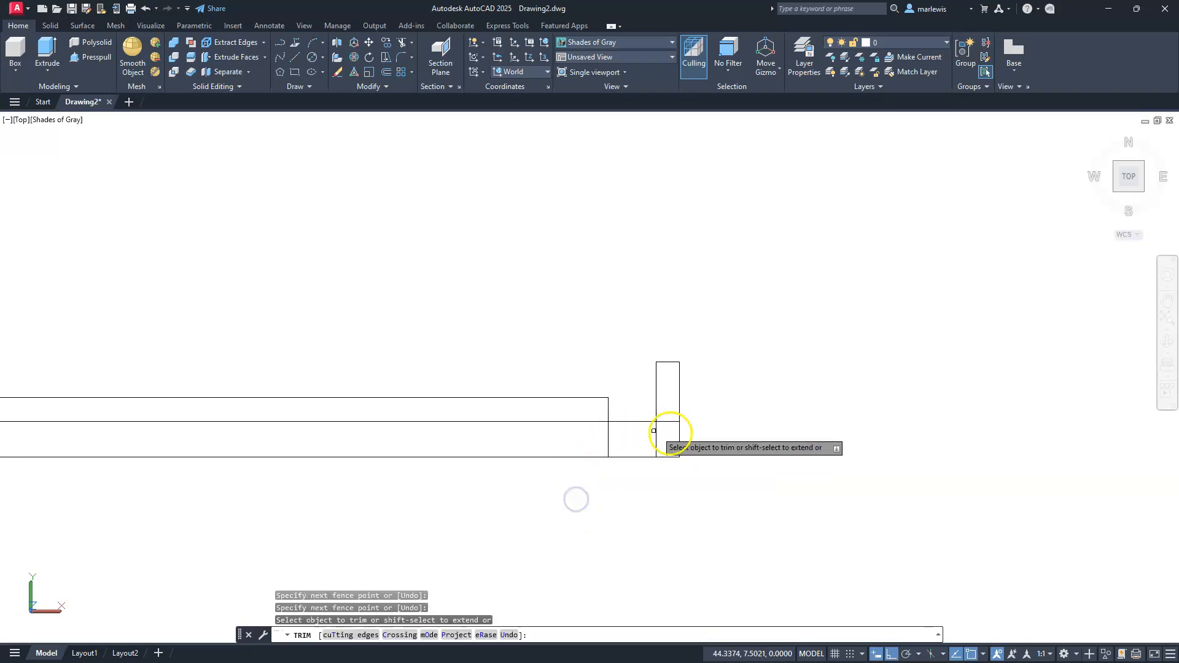
{"action": "left_click_drag", "start_coordinate": [663, 437], "coordinate": [587, 442]}
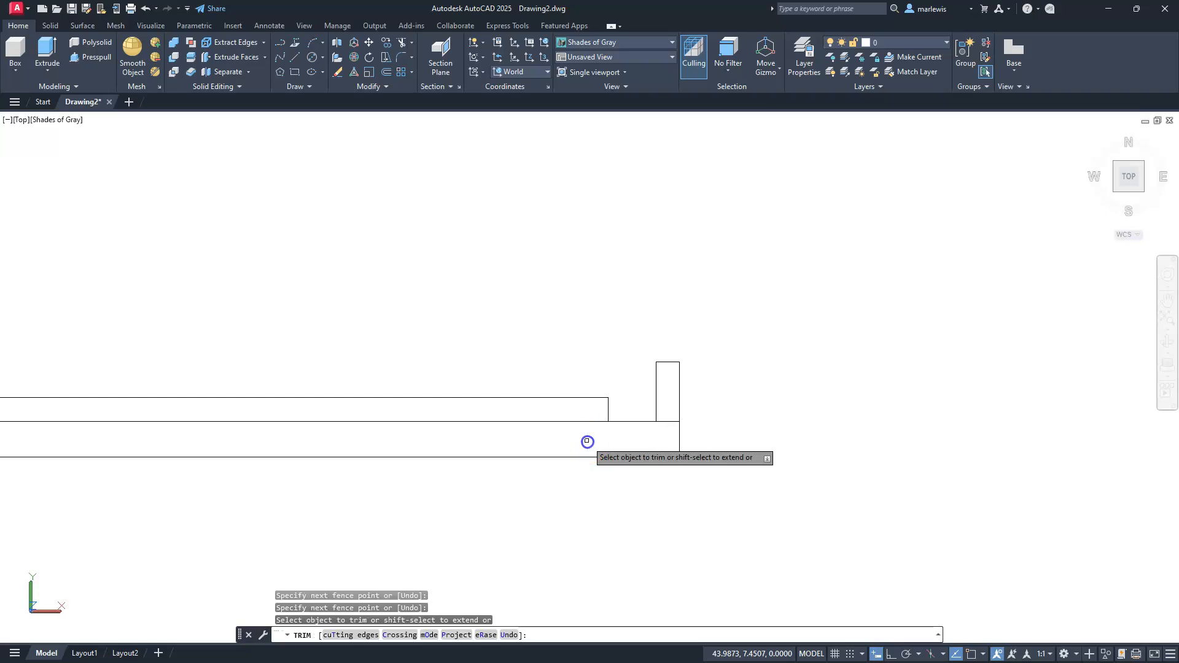
{"action": "left_click", "coordinate": [671, 422]}
{"action": "left_click", "coordinate": [569, 422]}
{"action": "key", "text": "Escape"}
{"action": "key", "text": "Escape"}
{"action": "scroll", "coordinate": [622, 433], "scroll_direction": "down", "scroll_amount": 5}
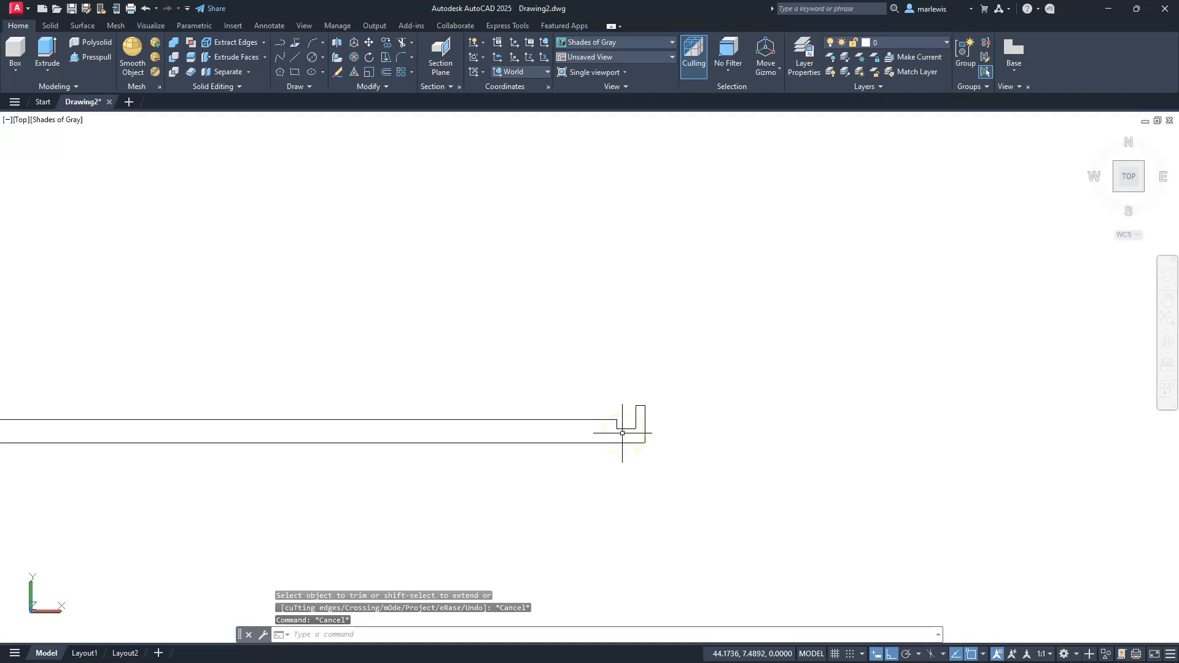
- Join all lines of the long stepped profile into one polyline
{"action": "middle_click_drag", "start_coordinate": [629, 466], "coordinate": [752, 452]}
{"action": "scroll", "coordinate": [753, 453], "scroll_direction": "up", "scroll_amount": 3}
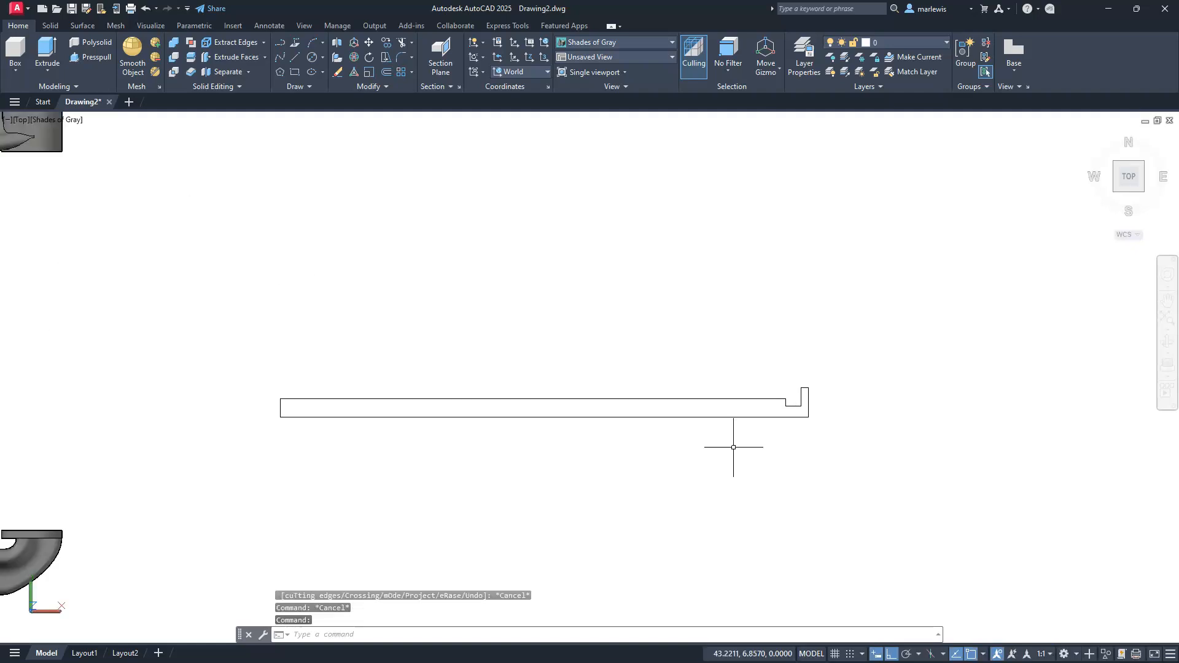
{"action": "left_click", "coordinate": [263, 359]}
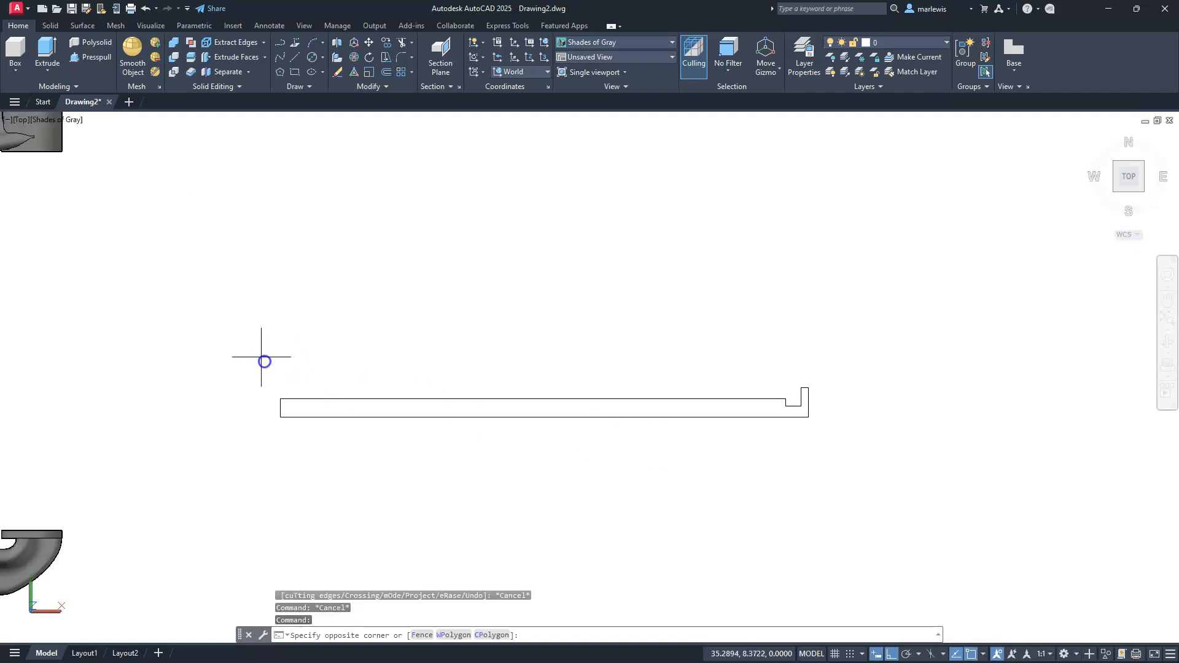
{"action": "left_click", "coordinate": [842, 451]}
{"action": "type", "text": "j"}
{"action": "key", "text": "Return"}
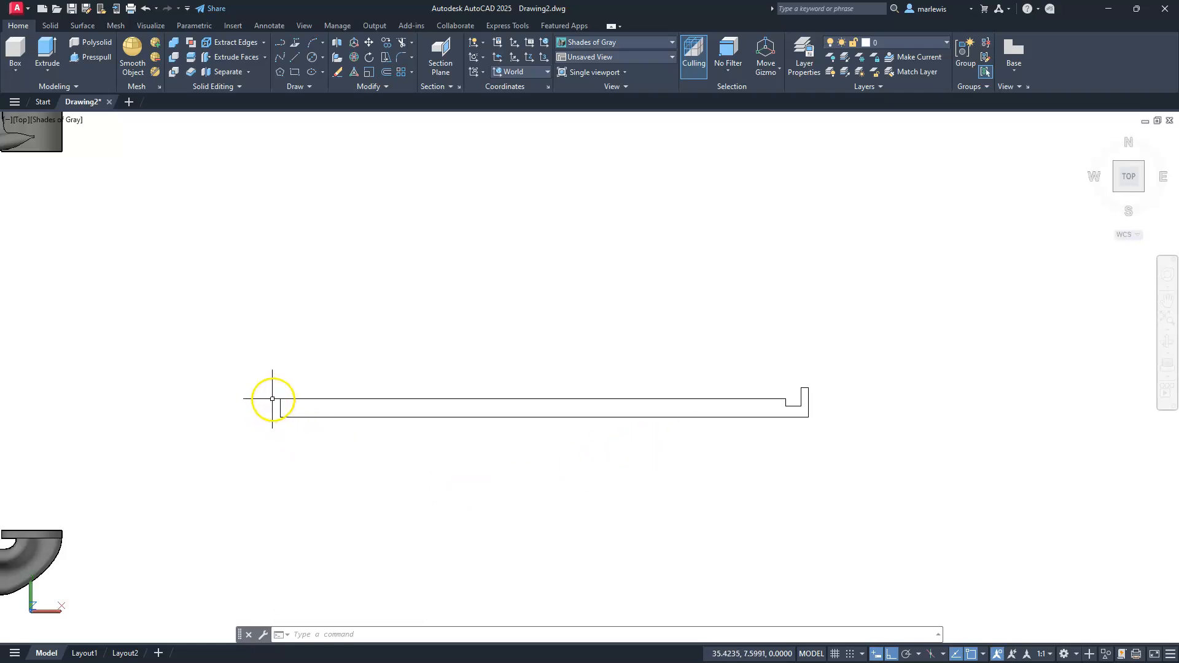
- Draw a circle of diameter 0.625 in the empty space above the left part of the long profile
{"action": "scroll", "coordinate": [279, 365], "scroll_direction": "up", "scroll_amount": 3}
{"action": "middle_click_drag", "start_coordinate": [432, 332], "coordinate": [432, 413]}
{"action": "key", "text": "Escape"}
{"action": "type", "text": "c"}
{"action": "key", "text": "Return"}
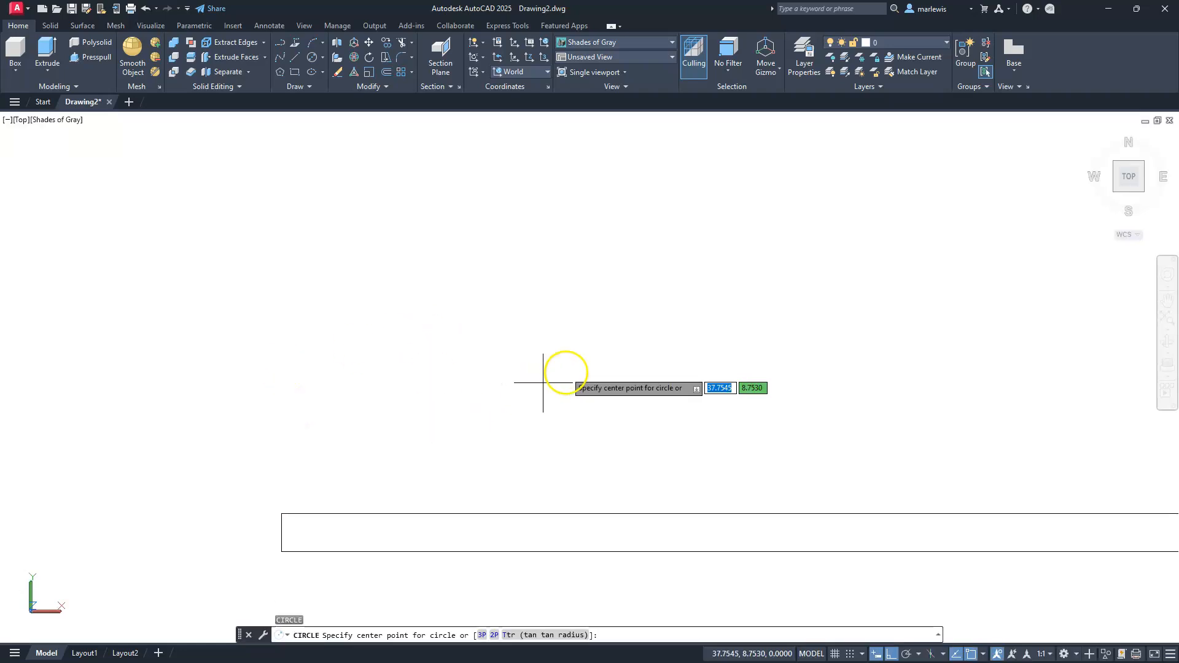
{"action": "left_click", "coordinate": [565, 371]}
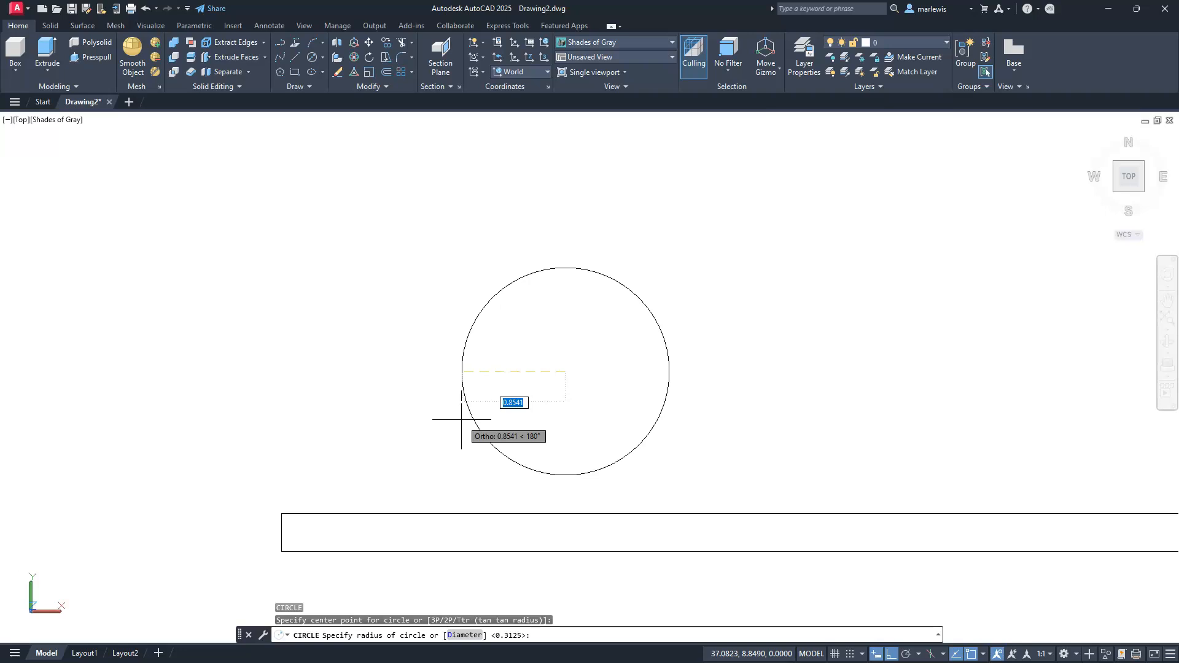
{"action": "type", "text": "d"}
{"action": "key", "text": "Return"}
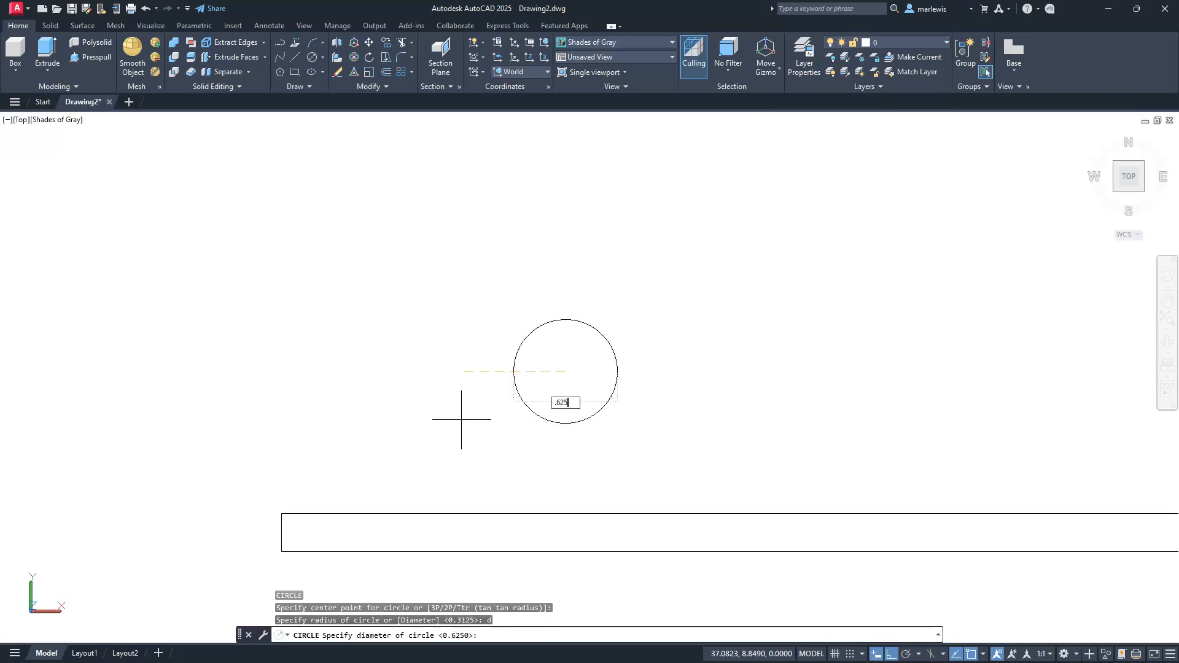
{"action": "key", "text": "Return"}
{"action": "scroll", "coordinate": [501, 361], "scroll_direction": "up", "scroll_amount": 3}
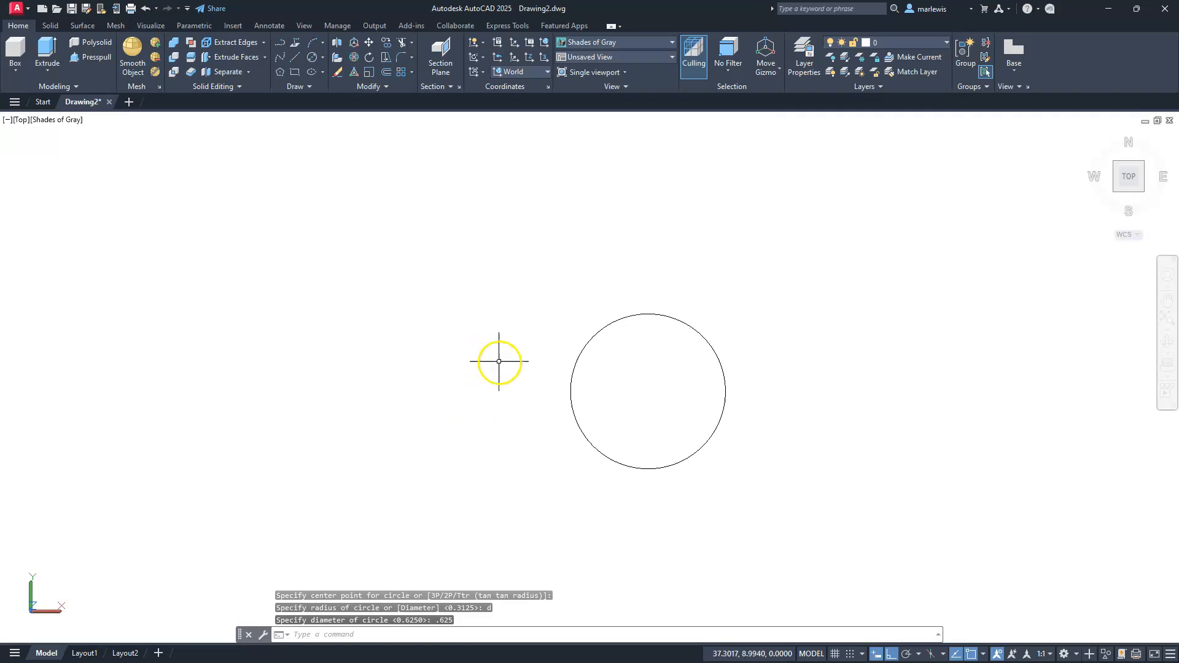
- Draw a vertical line through the circle from its bottom quadrant to its top quadrant
{"action": "key", "text": "Escape"}
{"action": "type", "text": "l"}
{"action": "key", "text": "Return"}
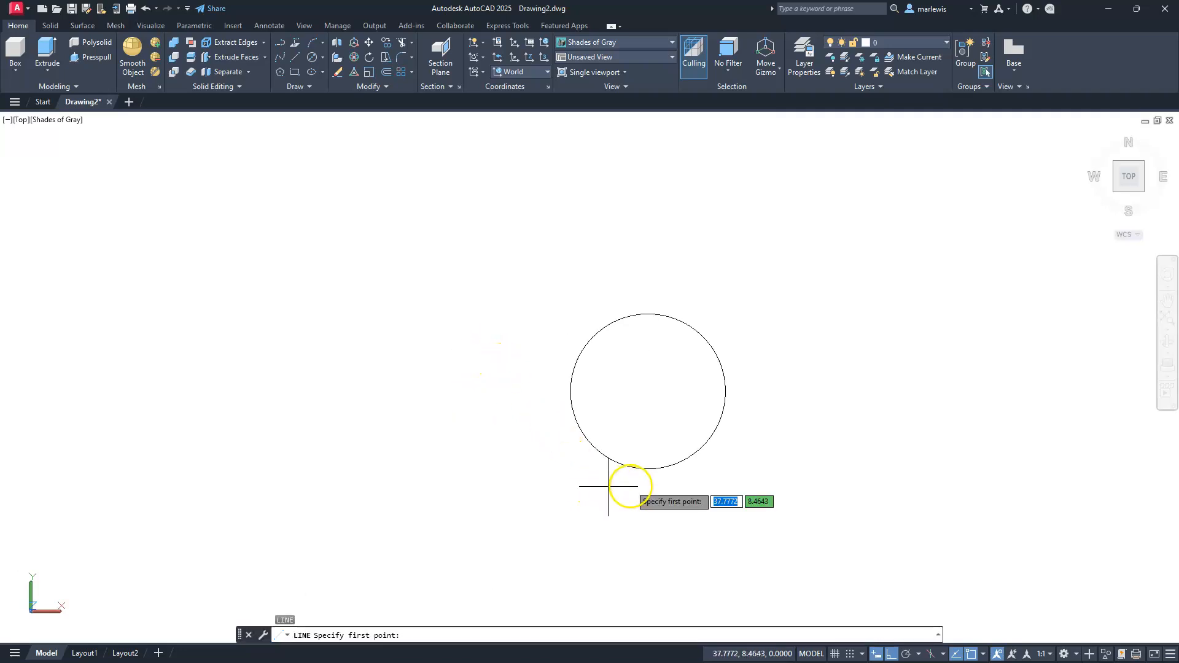
{"action": "left_click", "coordinate": [647, 469]}
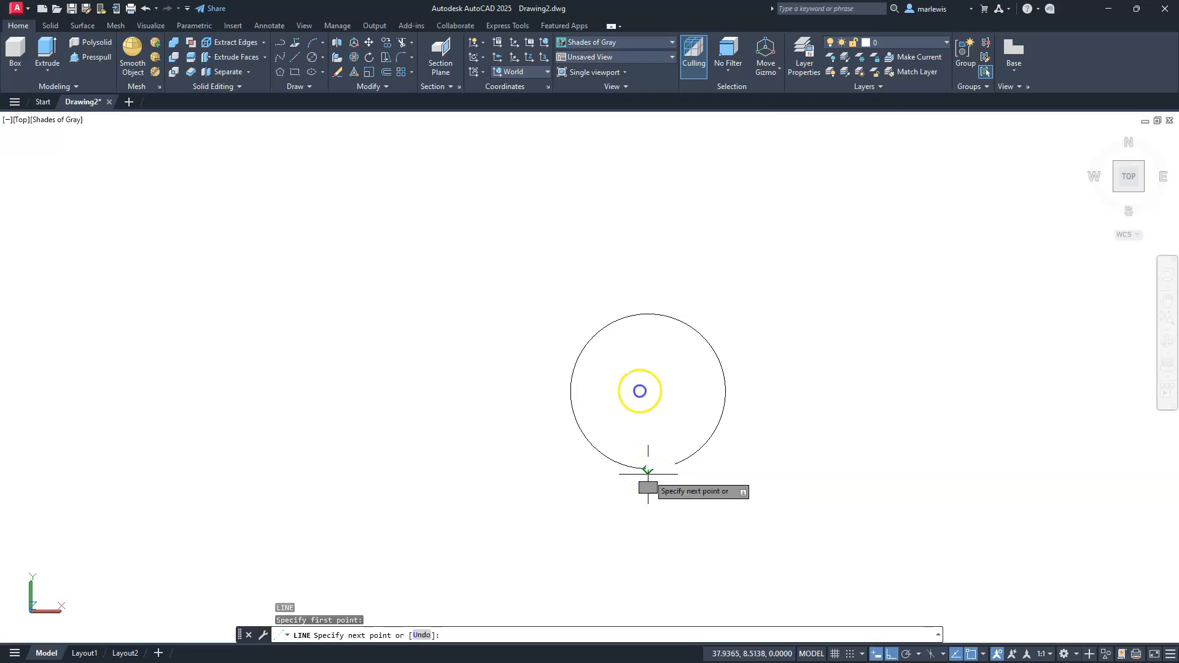
{"action": "left_click", "coordinate": [640, 314]}
{"action": "key", "text": "Escape"}
- Offset the circle's vertical centre line by 0.25 to both sides
{"action": "type", "text": "o"}
{"action": "key", "text": "Return"}
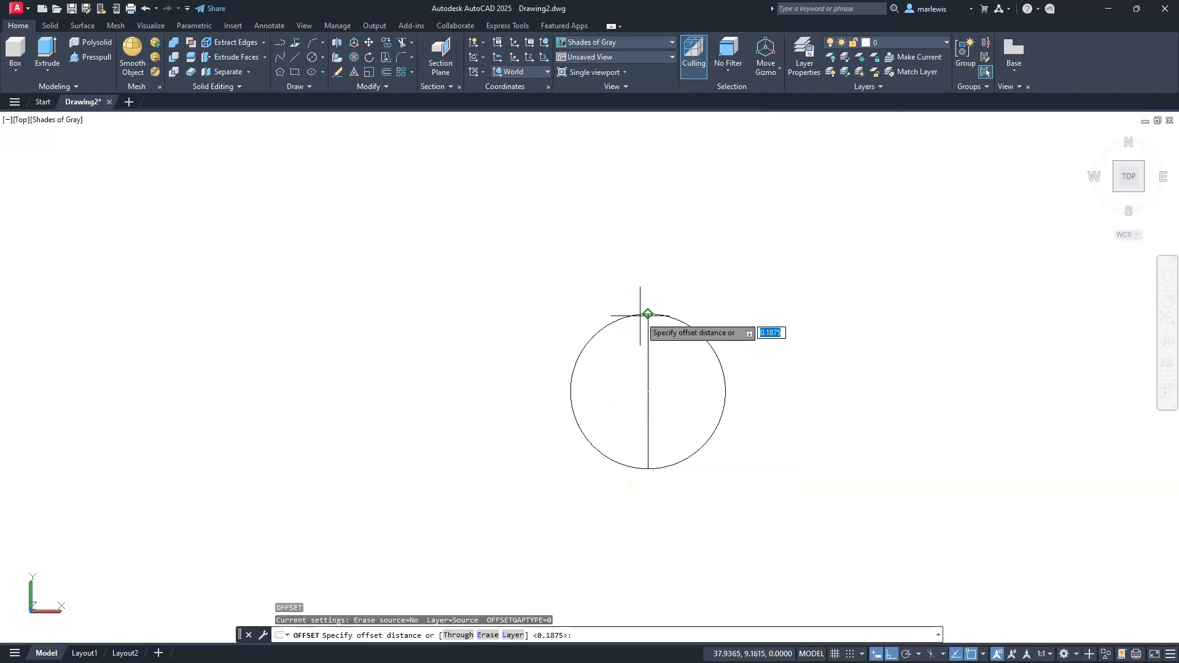
{"action": "type", "text": ".25"}
{"action": "key", "text": "Return"}
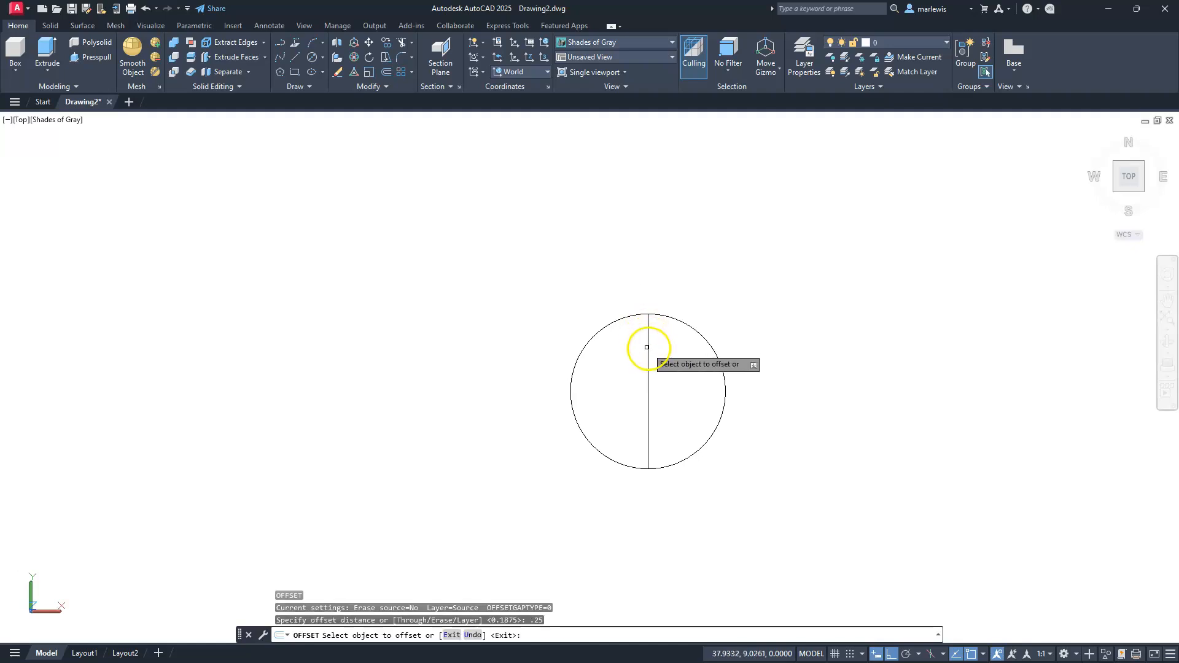
{"action": "left_click", "coordinate": [647, 347]}
{"action": "left_click", "coordinate": [658, 347]}
{"action": "left_click", "coordinate": [647, 350]}
{"action": "left_click", "coordinate": [622, 352]}
{"action": "key", "text": "Escape"}
{"action": "key", "text": "Escape"}
{"action": "key", "text": "Escape"}
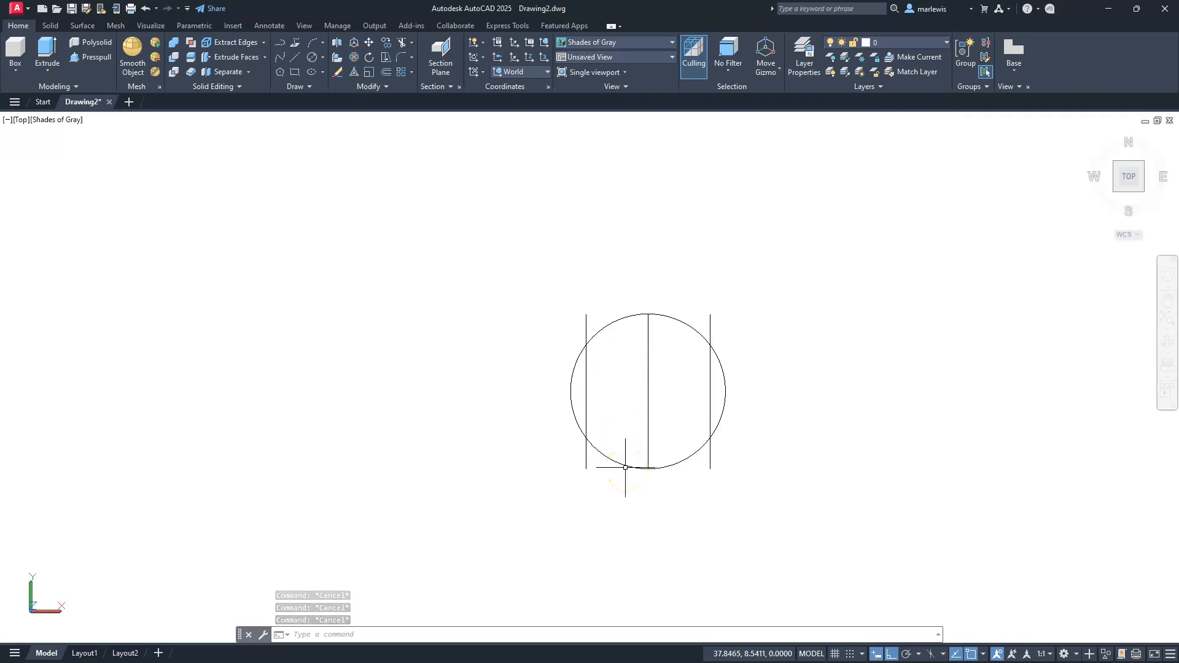
- Erase the vertical centre line inside the circle, keeping the two offset lines
{"action": "left_click", "coordinate": [645, 432]}
{"action": "type", "text": "e"}
{"action": "key", "text": "Return"}
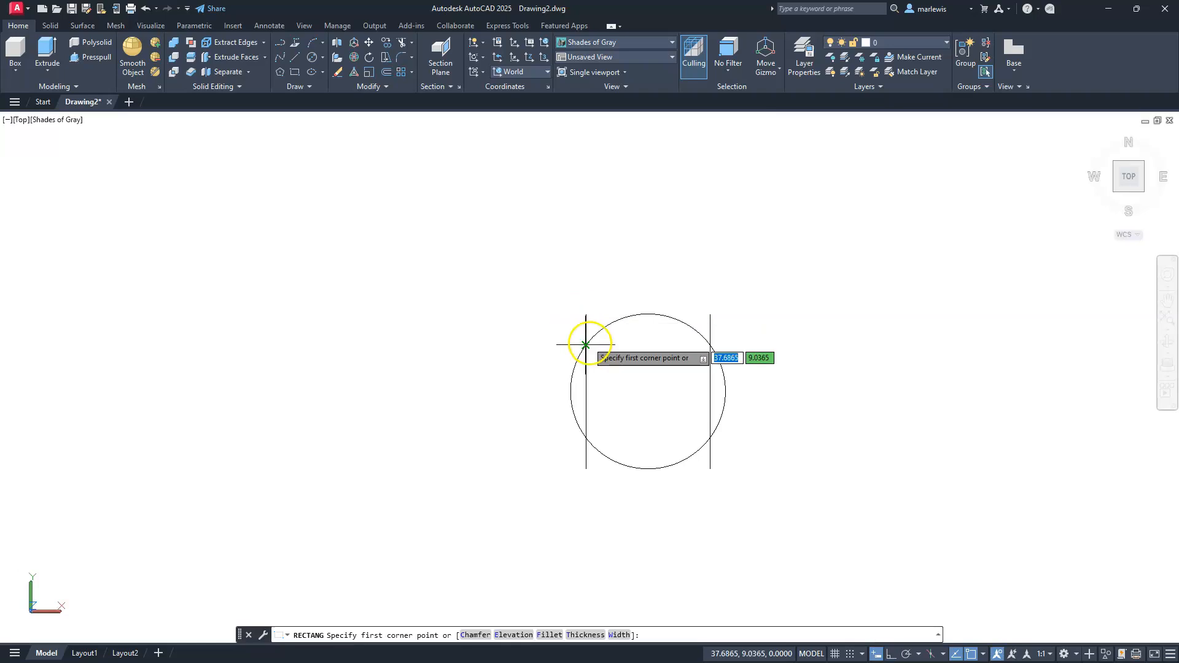
- Draw a rectangle 0.625 high outward from the left offset line, spanning that line's full height
{"action": "left_click", "coordinate": [584, 315]}
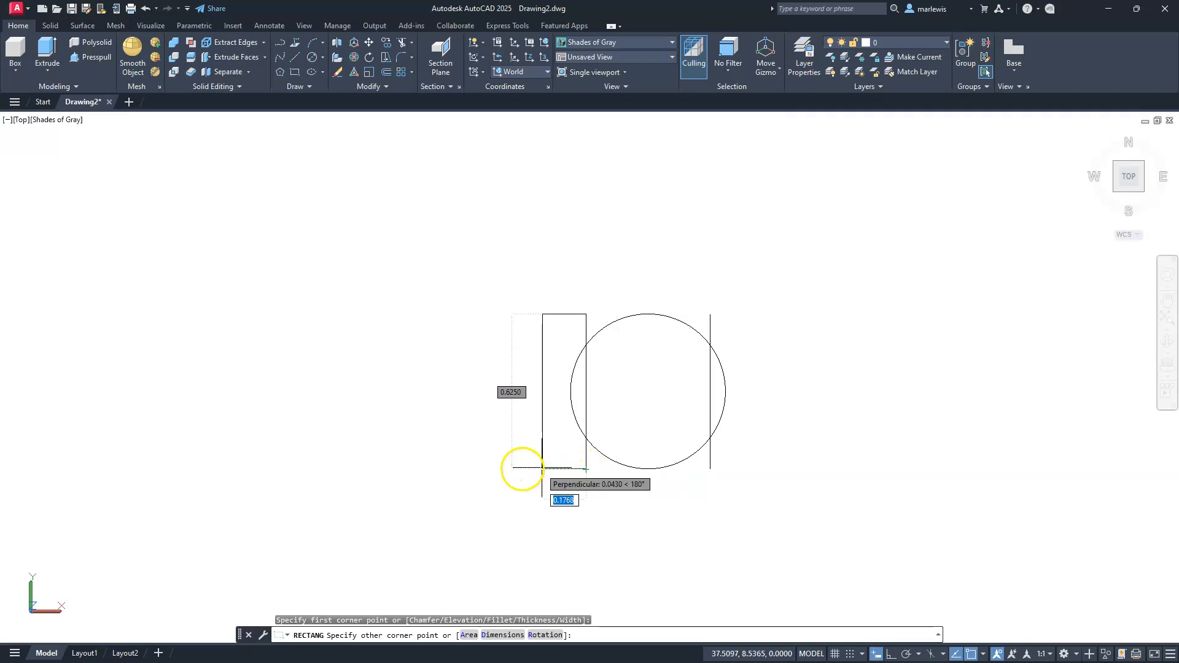
{"action": "left_click", "coordinate": [502, 470]}
{"action": "key", "text": "Escape"}
{"action": "key", "text": "Escape"}
{"action": "key", "text": "Escape"}
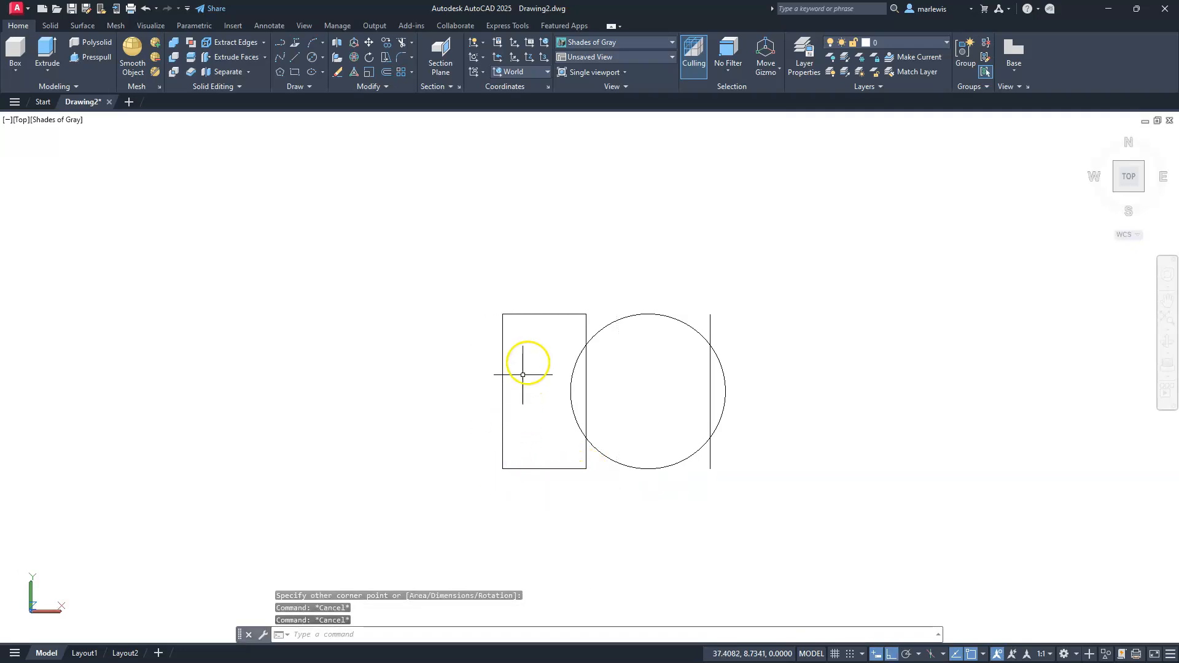
- Delete the two vertical offset lines crossing the circle, keeping the rectangle and circle
{"action": "left_click", "coordinate": [598, 354]}
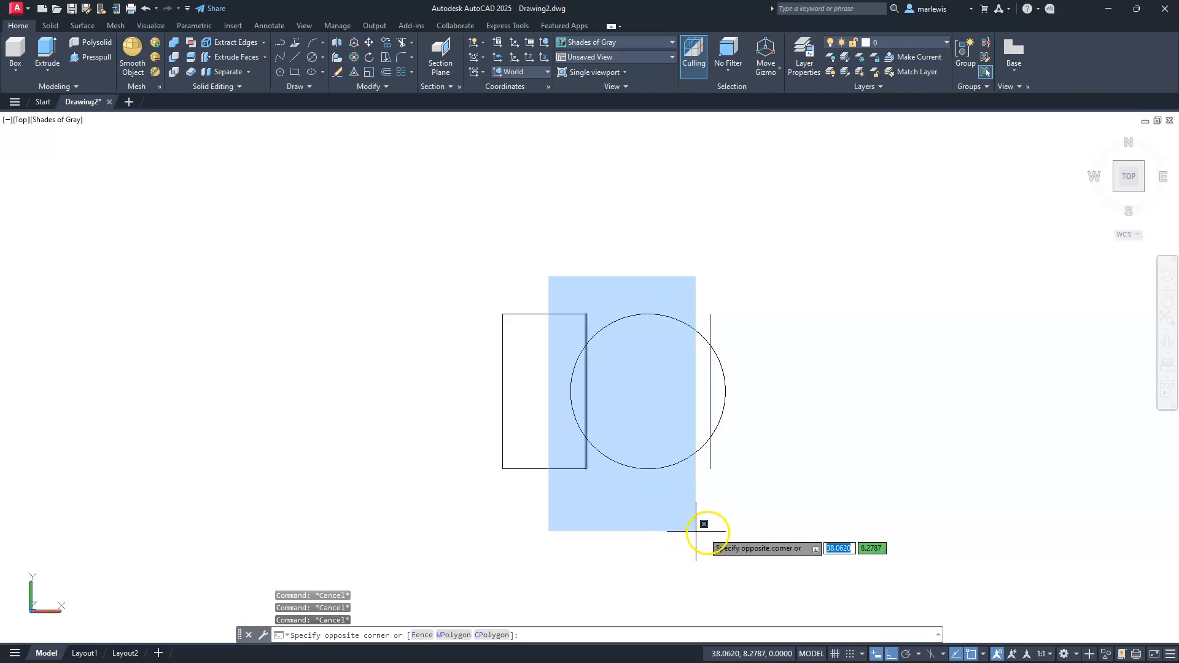
{"action": "left_click", "coordinate": [716, 531]}
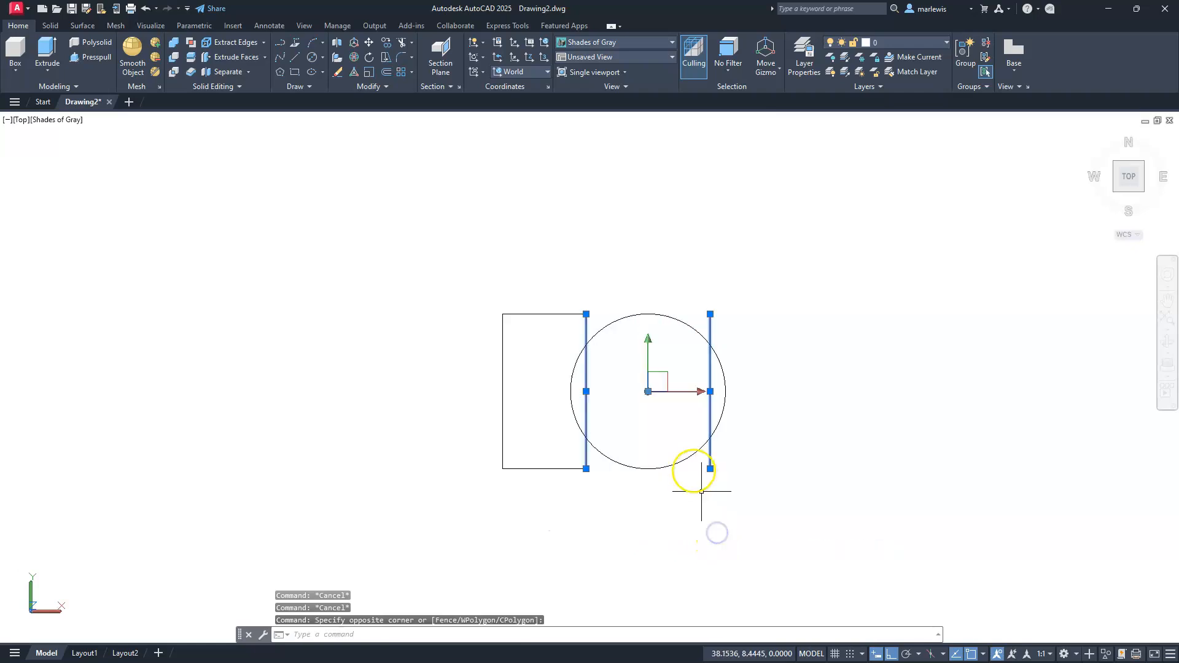
{"action": "key", "text": "Delete"}
{"action": "key", "text": "Escape"}
{"action": "key", "text": "Escape"}
- Mirror the rectangle about the circle's vertical centre axis, keeping the source rectangle
{"action": "type", "text": "mi"}
{"action": "key", "text": "Return"}
{"action": "left_click", "coordinate": [534, 486]}
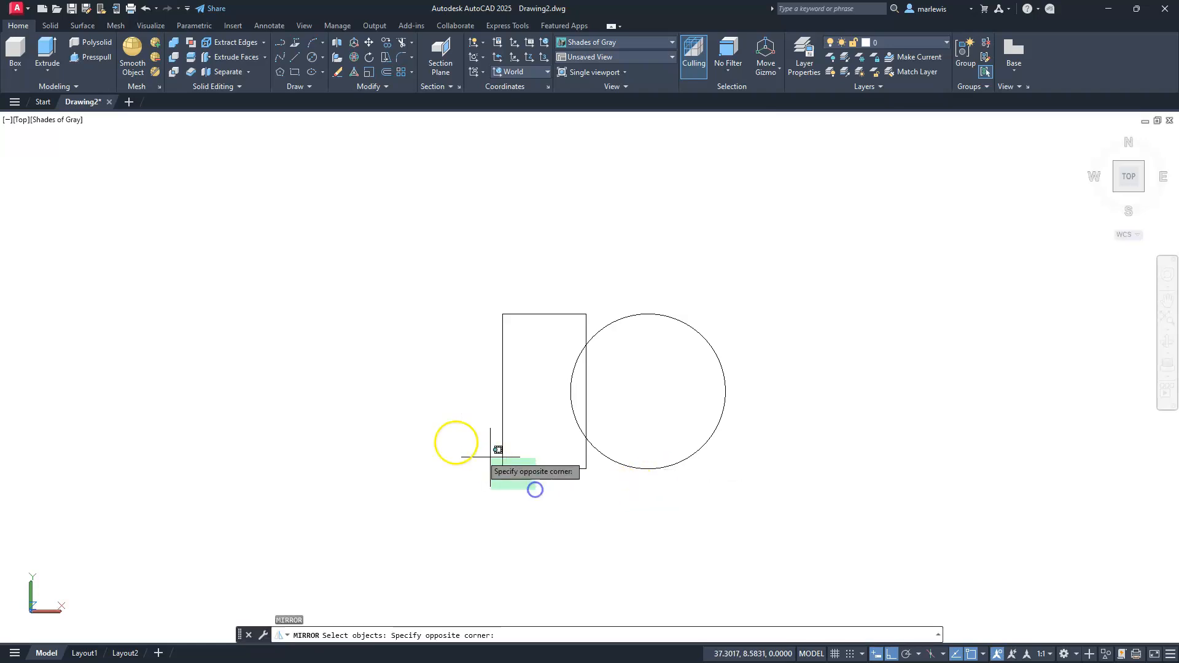
{"action": "left_click", "coordinate": [452, 438]}
{"action": "key", "text": "Return"}
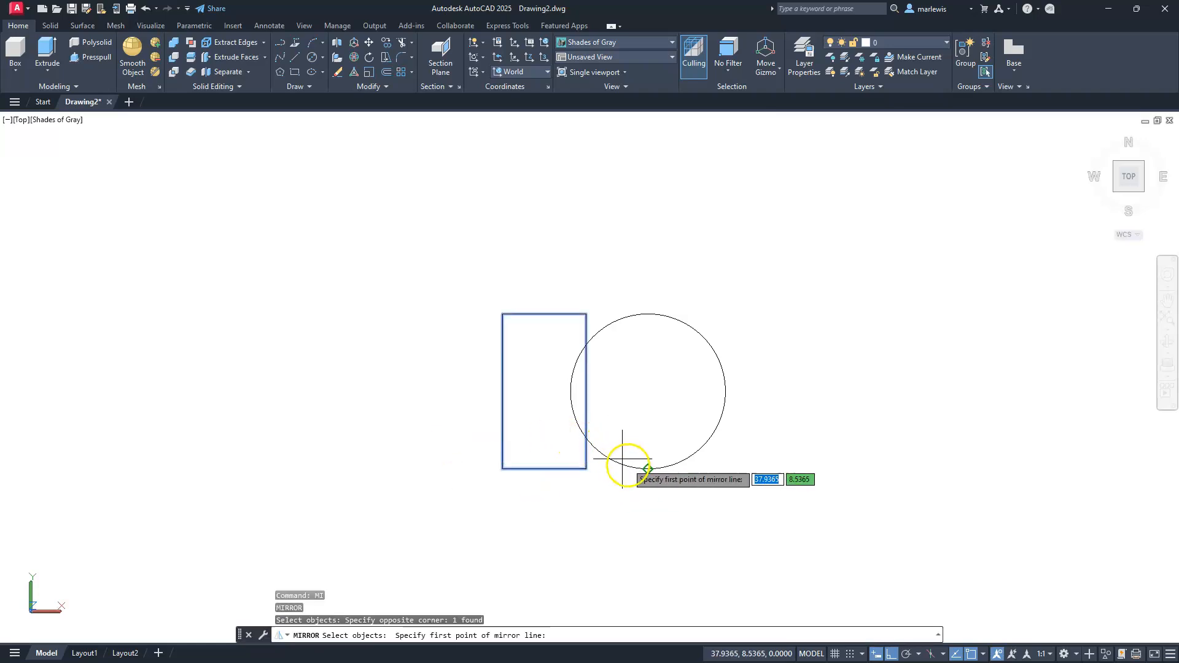
{"action": "left_click", "coordinate": [632, 467]}
{"action": "left_click", "coordinate": [632, 385]}
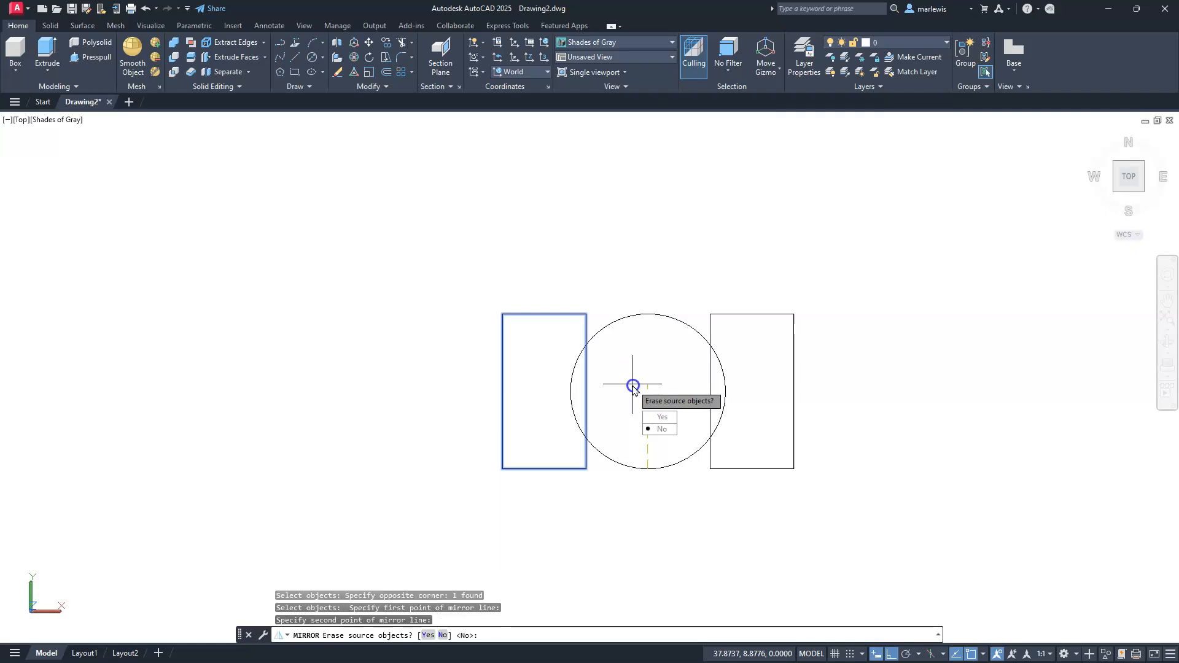
{"action": "key", "text": "Return"}
{"action": "key", "text": "Escape"}
{"action": "key", "text": "Escape"}
{"action": "key", "text": "Escape"}
- Draw a circle of diameter 0.1875 centred on the lower-left corner of the long shaft profile
{"action": "scroll", "coordinate": [637, 355], "scroll_direction": "down", "scroll_amount": 3}
{"action": "mouse_move", "coordinate": [466, 429]}
{"action": "middle_mouse_down"}
{"action": "mouse_move", "coordinate": [508, 413]}
{"action": "mouse_move", "coordinate": [541, 374]}
{"action": "middle_mouse_up"}
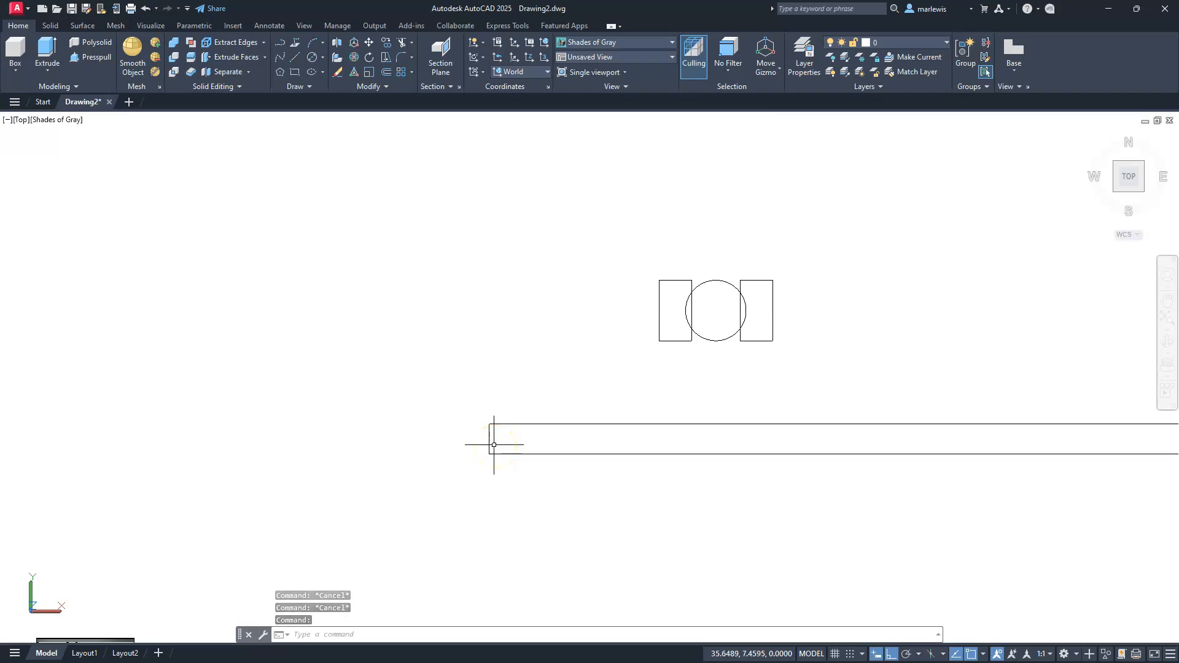
{"action": "scroll", "coordinate": [471, 447], "scroll_direction": "up", "scroll_amount": 5}
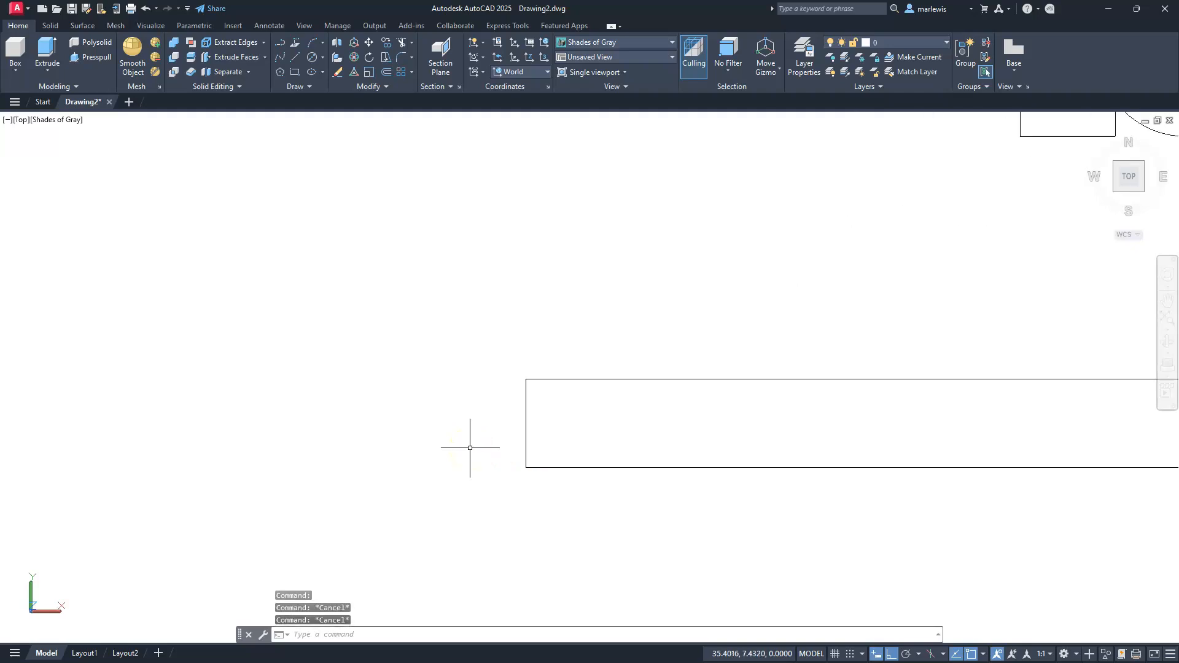
{"action": "key", "text": "Return"}
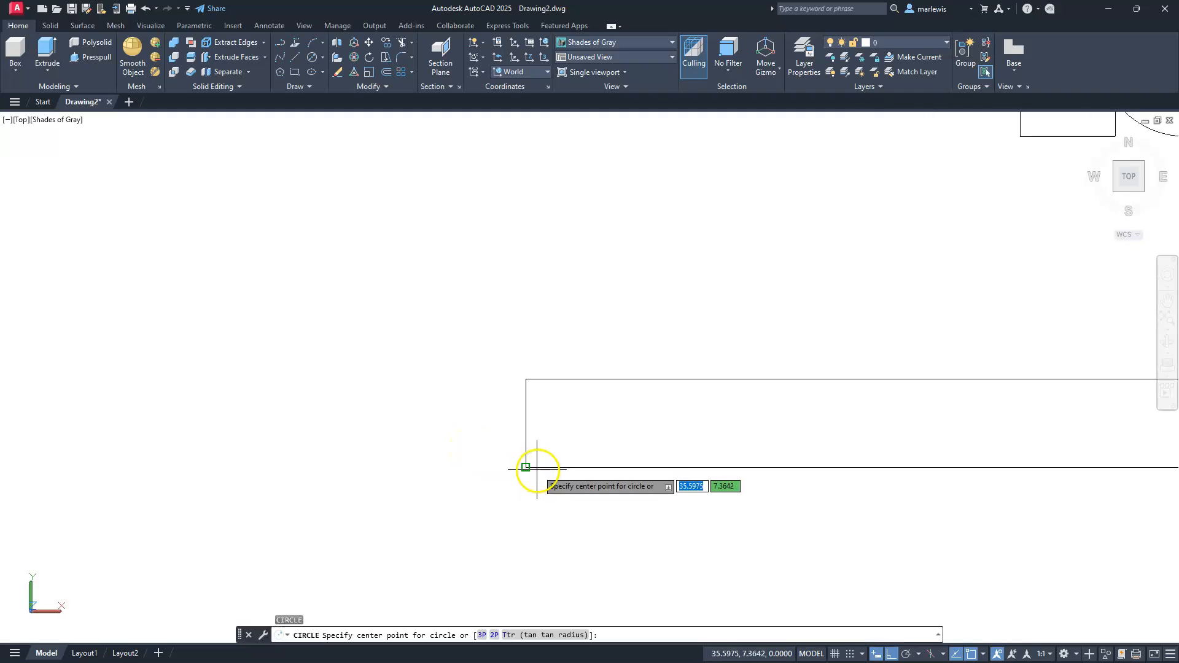
{"action": "left_click", "coordinate": [537, 470]}
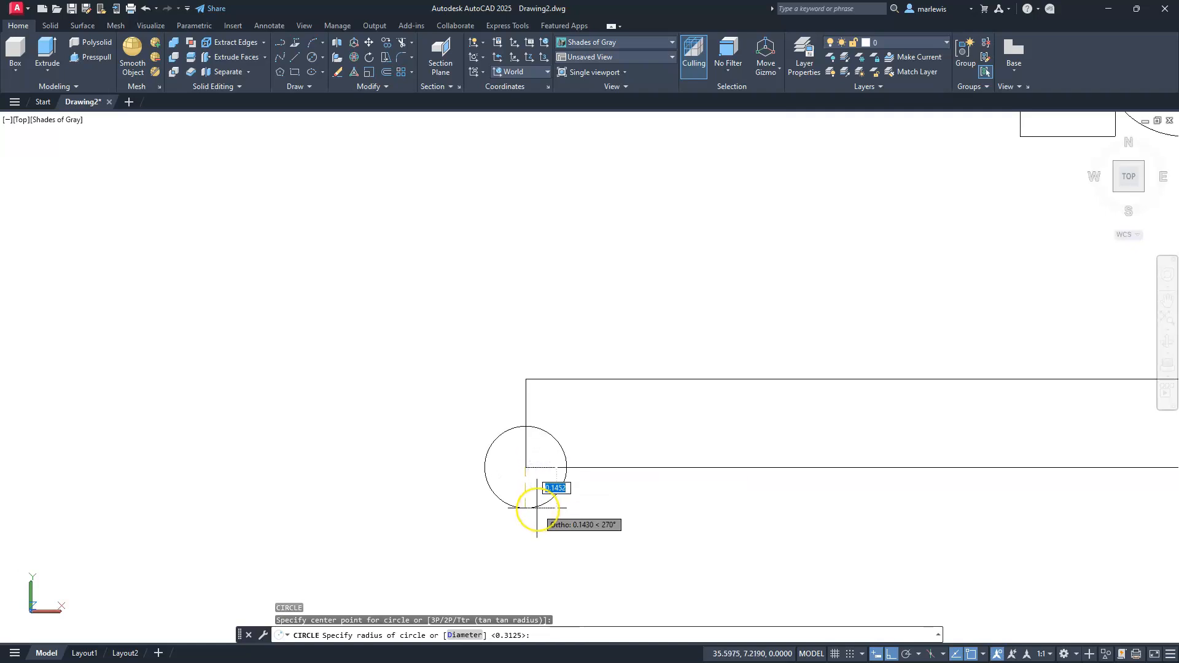
{"action": "type", "text": "d"}
{"action": "key", "text": "Return"}
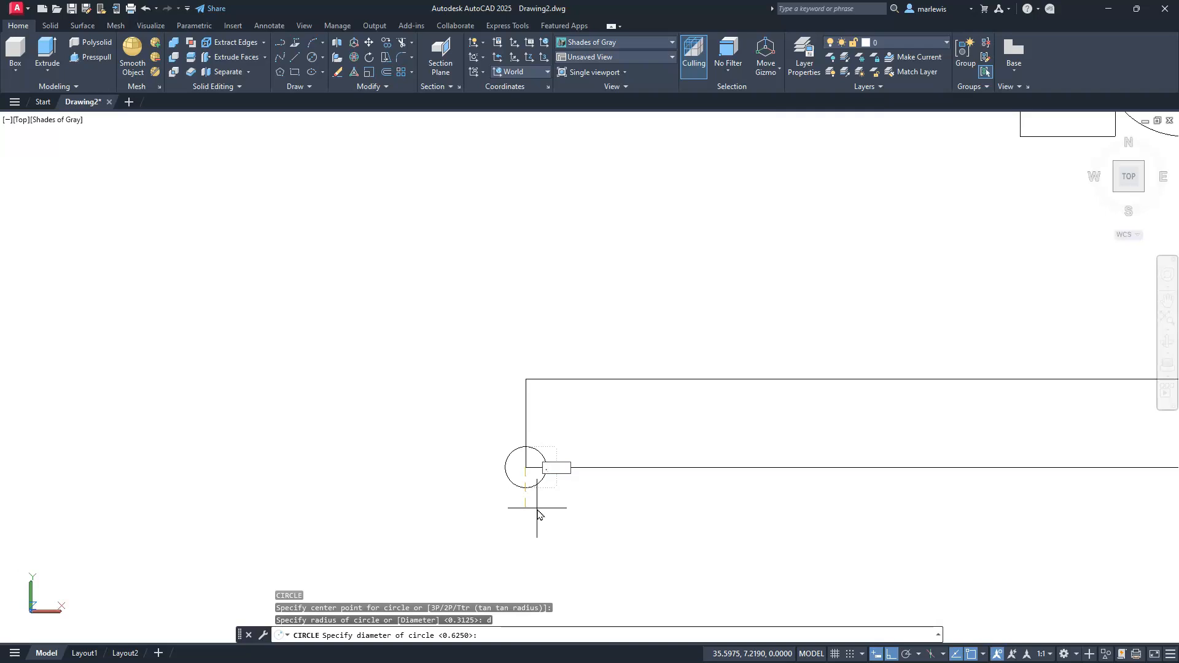
{"action": "type", "text": ".1875"}
{"action": "key", "text": "Return"}
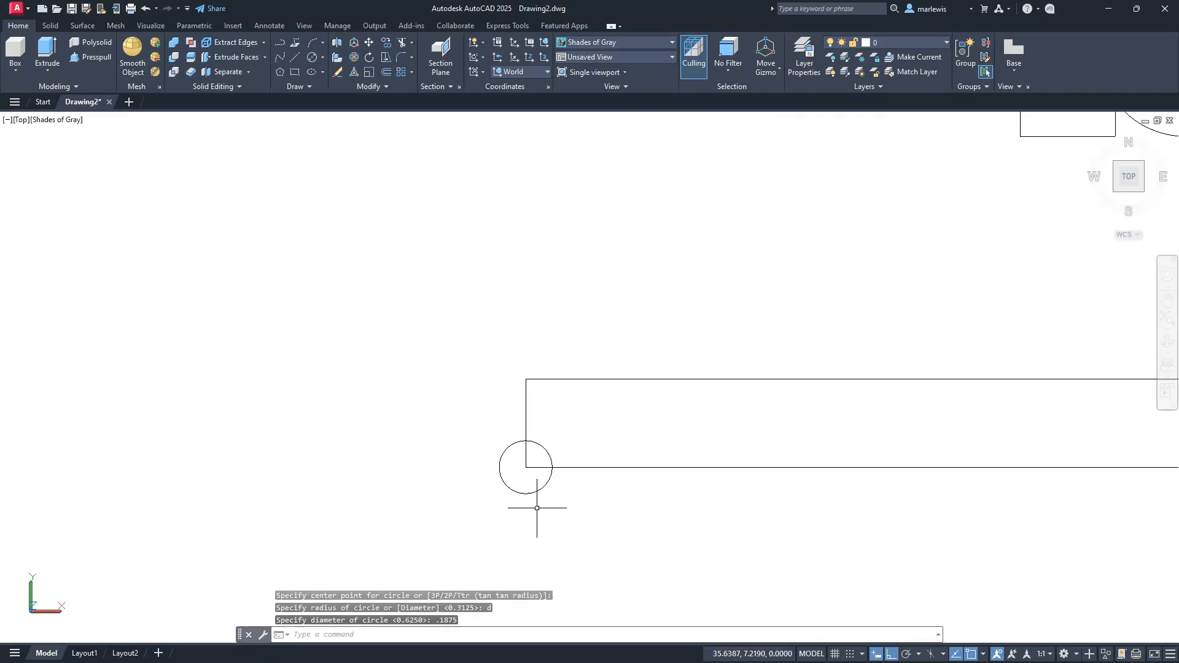
{"action": "key", "text": "Escape"}
{"action": "key", "text": "Escape"}
- Move the small circle 0.25 to the right along the long profile's bottom edge
{"action": "type", "text": "m"}
{"action": "key", "text": "Return"}
{"action": "left_click", "coordinate": [543, 497]}
{"action": "left_click", "coordinate": [516, 486]}
{"action": "key", "text": "Return"}
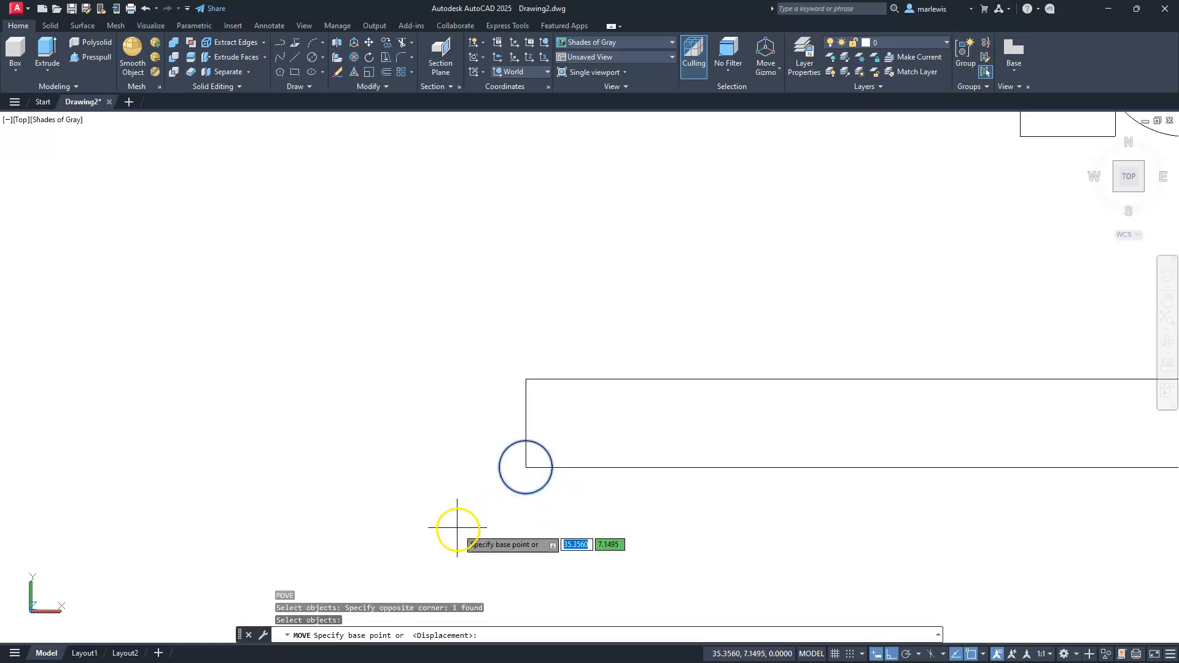
{"action": "left_click", "coordinate": [478, 529]}
{"action": "type", "text": ".25"}
{"action": "key", "text": "Return"}
{"action": "key", "text": "Escape"}
{"action": "key", "text": "Escape"}
{"action": "key", "text": "Escape"}
- Revolve the long stepped profile 360 degrees about its bottom edge to form the solid shaft
{"action": "scroll", "coordinate": [549, 489], "scroll_direction": "down", "scroll_amount": 5}
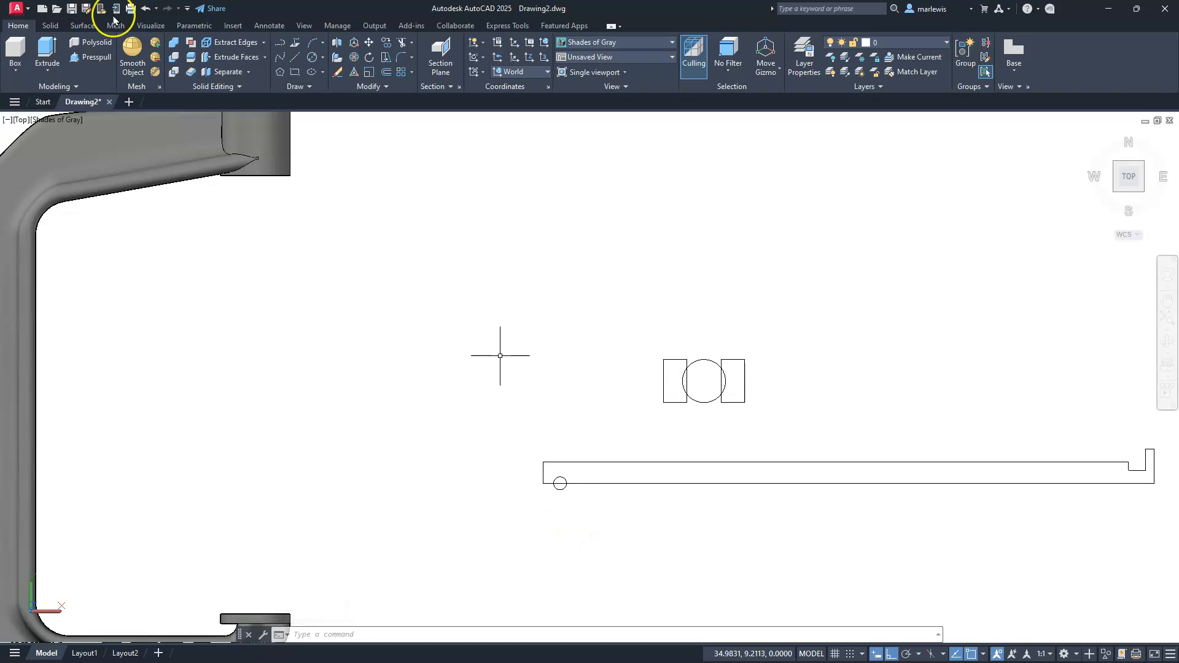
{"action": "left_click", "coordinate": [48, 70]}
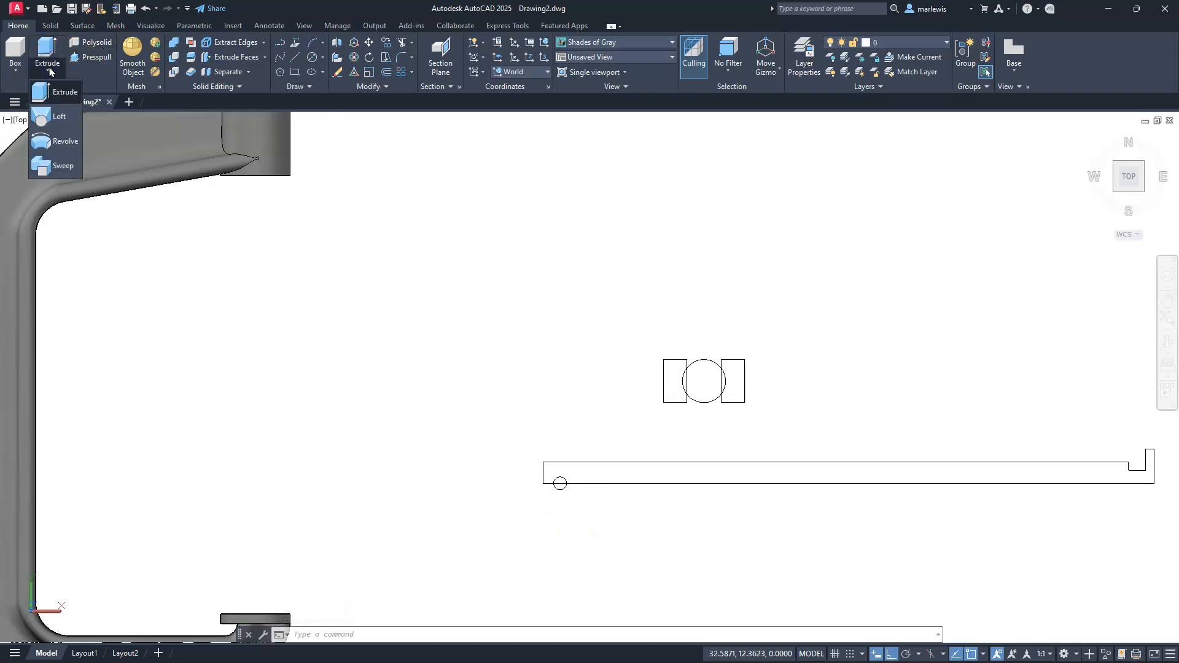
{"action": "left_click", "coordinate": [56, 154]}
{"action": "left_click", "coordinate": [780, 465]}
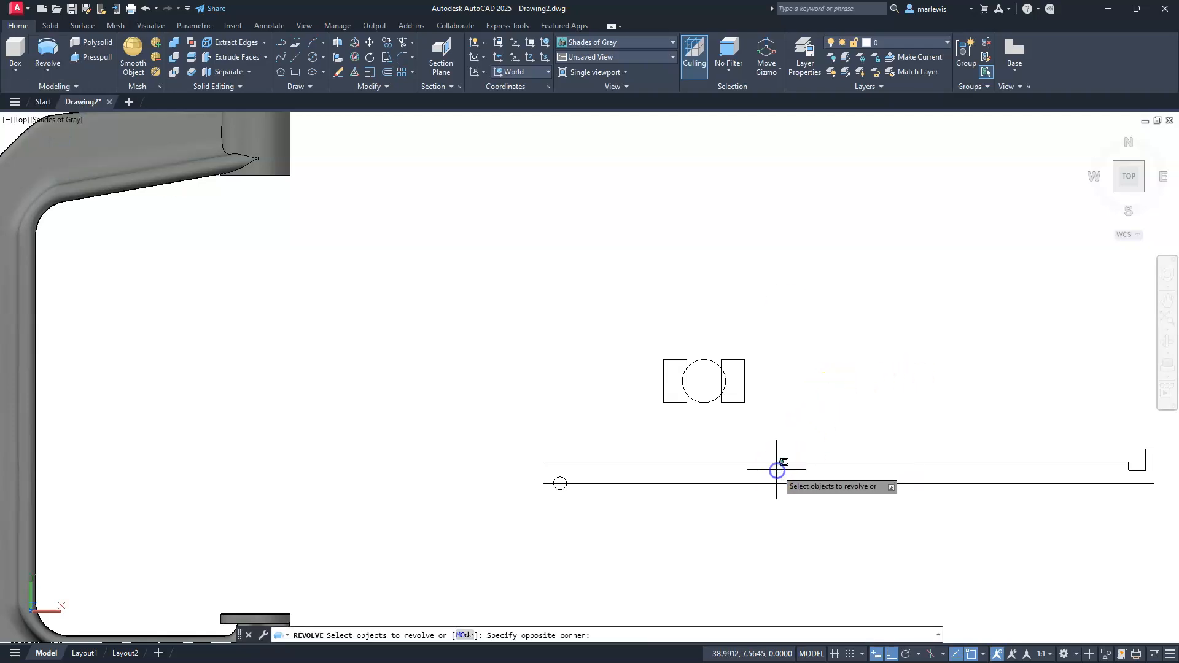
{"action": "left_click", "coordinate": [738, 539]}
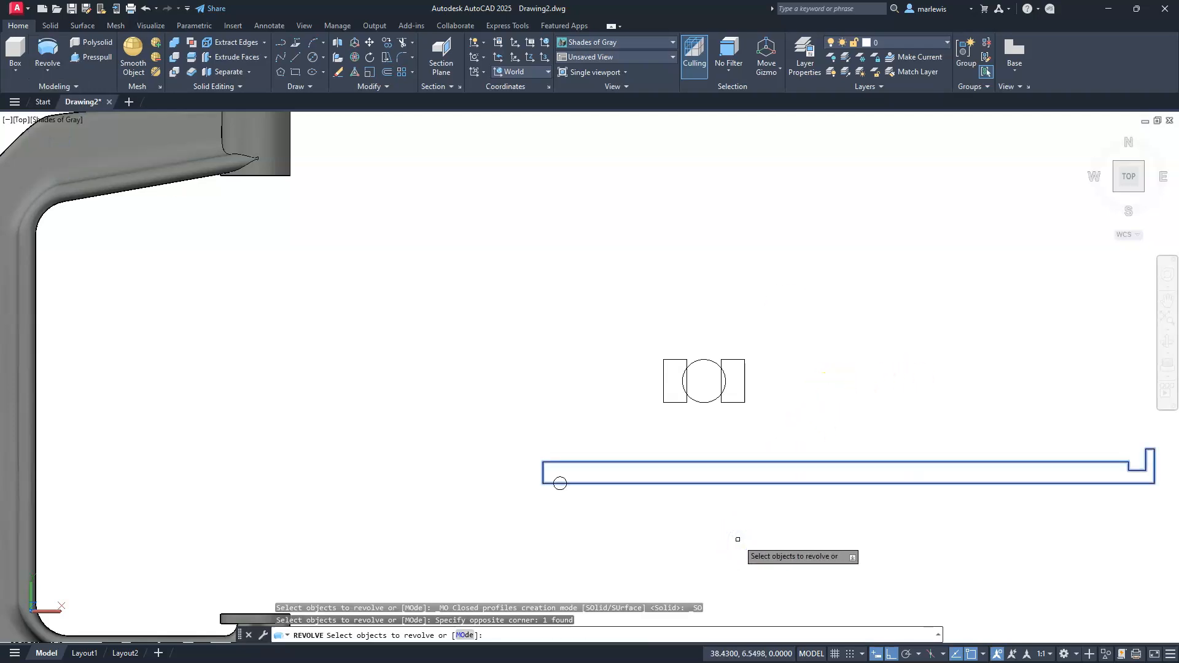
{"action": "key", "text": "Return"}
{"action": "mouse_move", "coordinate": [1112, 499]}
{"action": "middle_mouse_down"}
{"action": "mouse_move", "coordinate": [979, 473]}
{"action": "mouse_move", "coordinate": [908, 430]}
{"action": "middle_mouse_up"}
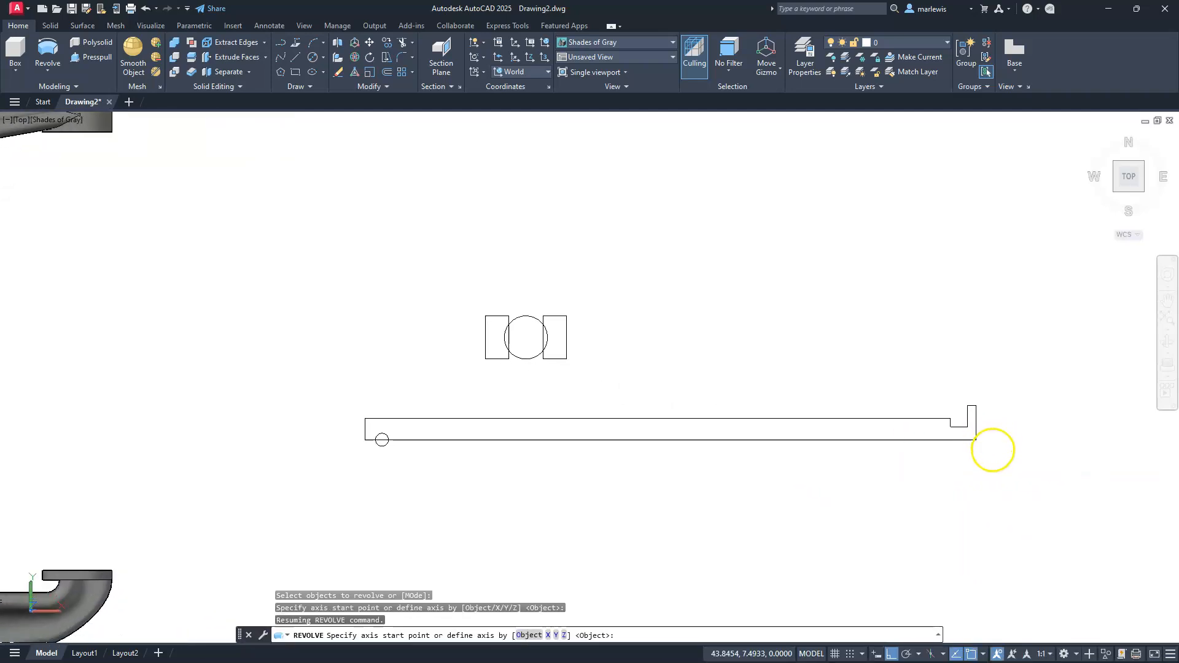
{"action": "left_click", "coordinate": [974, 439]}
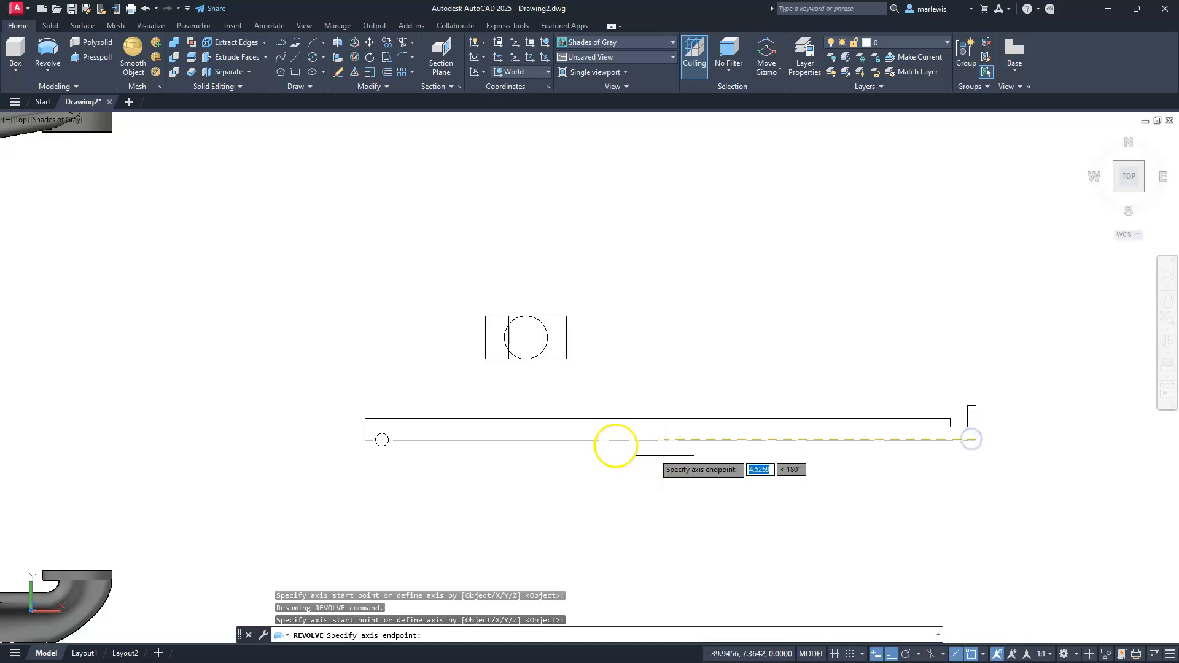
{"action": "left_click", "coordinate": [475, 440]}
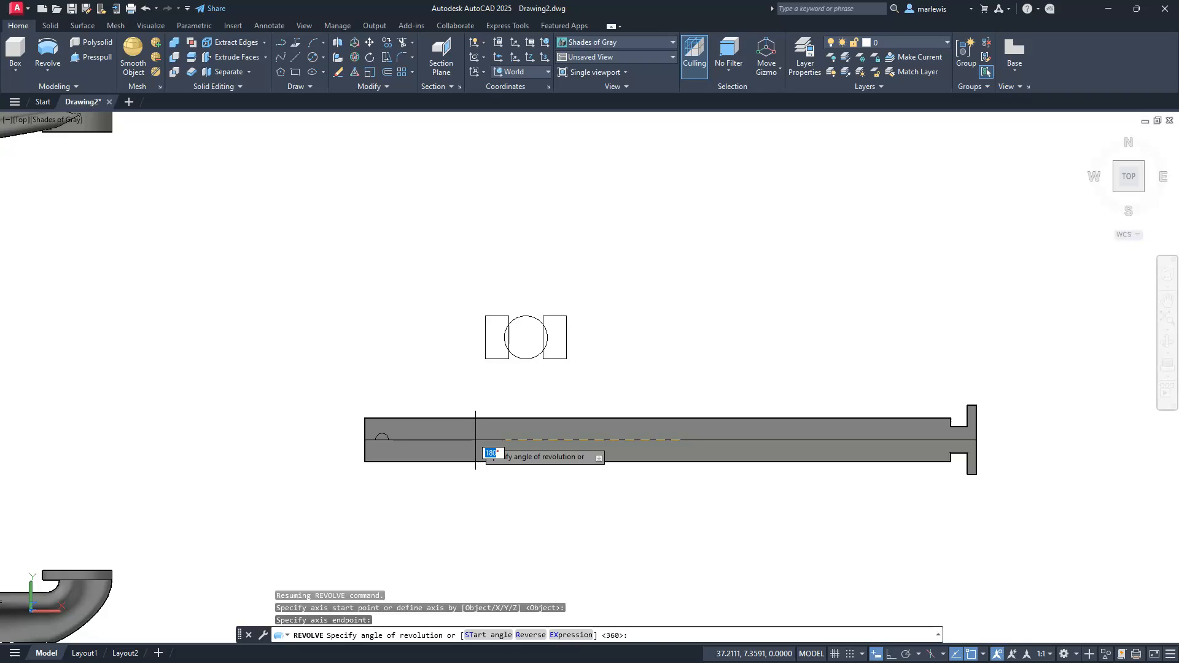
{"action": "key", "text": "Return"}
- In a southwest isometric view, rotate the circle and both rectangles upright by 90 degrees about the X axis with the Rotate Gizmo
{"action": "middle_click_drag", "start_coordinate": [466, 434], "coordinate": [680, 419]}
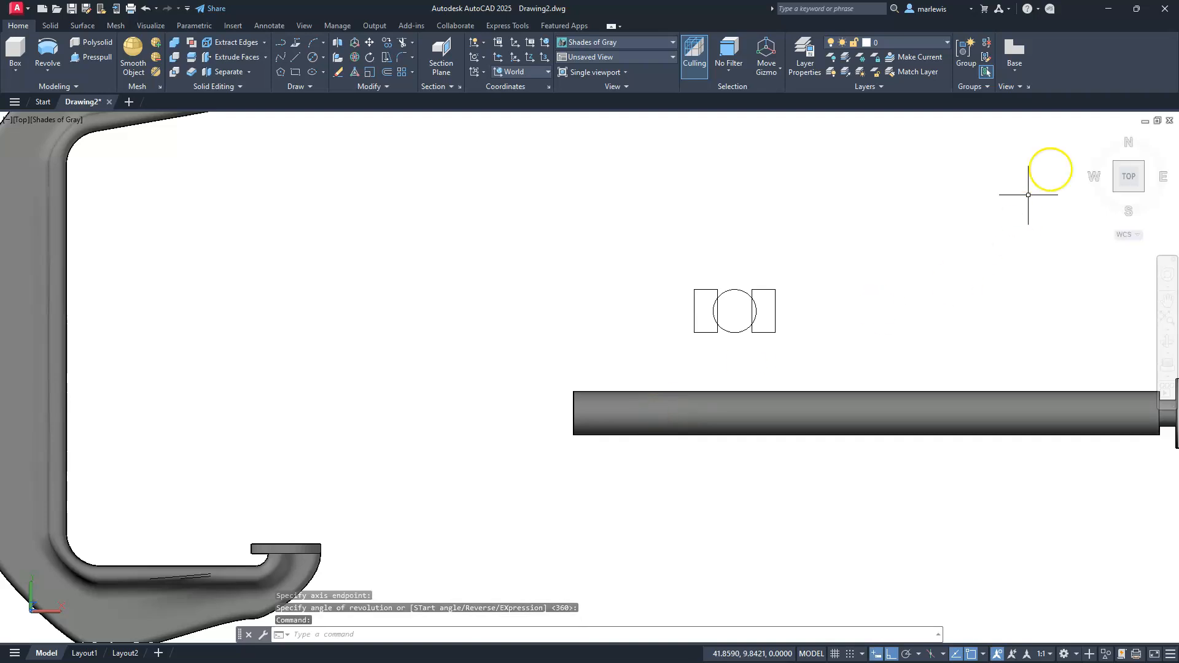
{"action": "left_click", "coordinate": [1117, 194]}
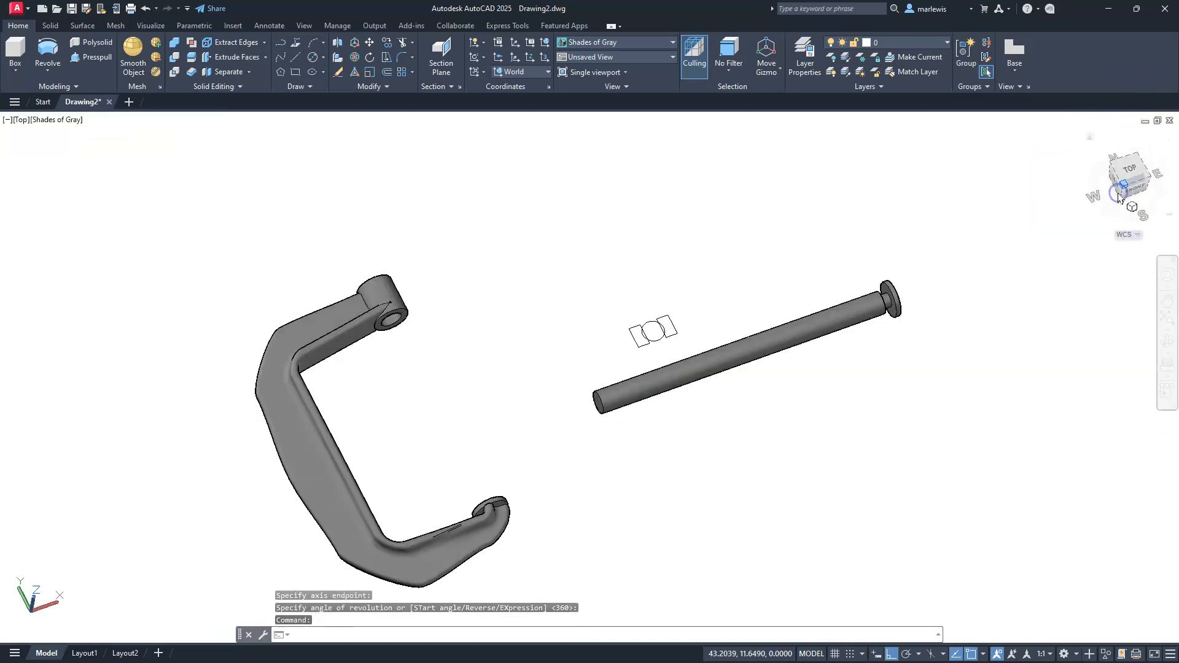
{"action": "scroll", "coordinate": [616, 391], "scroll_direction": "up", "scroll_amount": 5}
{"action": "left_click", "coordinate": [612, 387]}
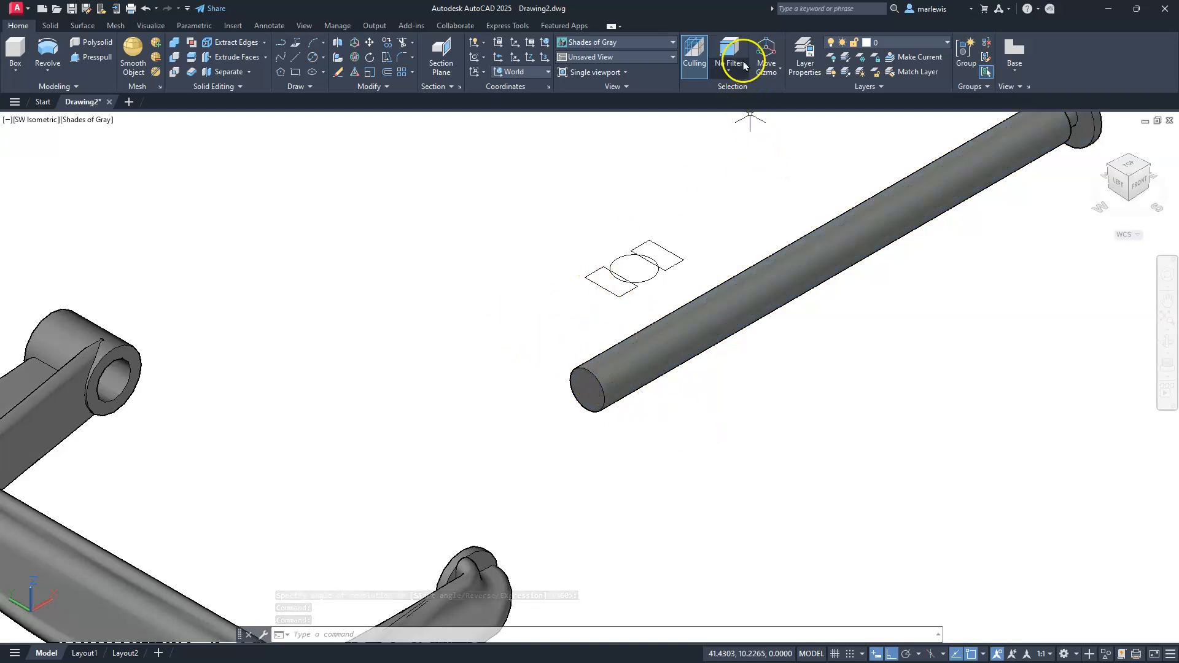
{"action": "left_click", "coordinate": [766, 71]}
{"action": "left_click", "coordinate": [772, 115]}
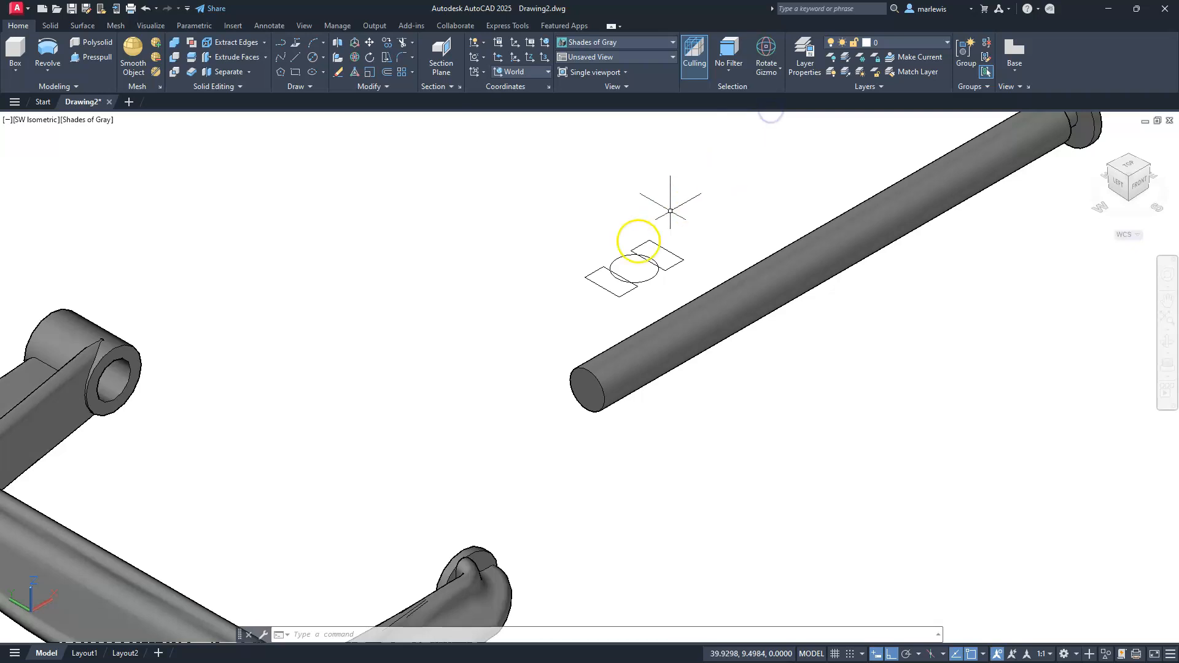
{"action": "left_click_drag", "start_coordinate": [591, 329], "coordinate": [715, 180]}
{"action": "left_click_drag", "start_coordinate": [526, 231], "coordinate": [750, 354]}
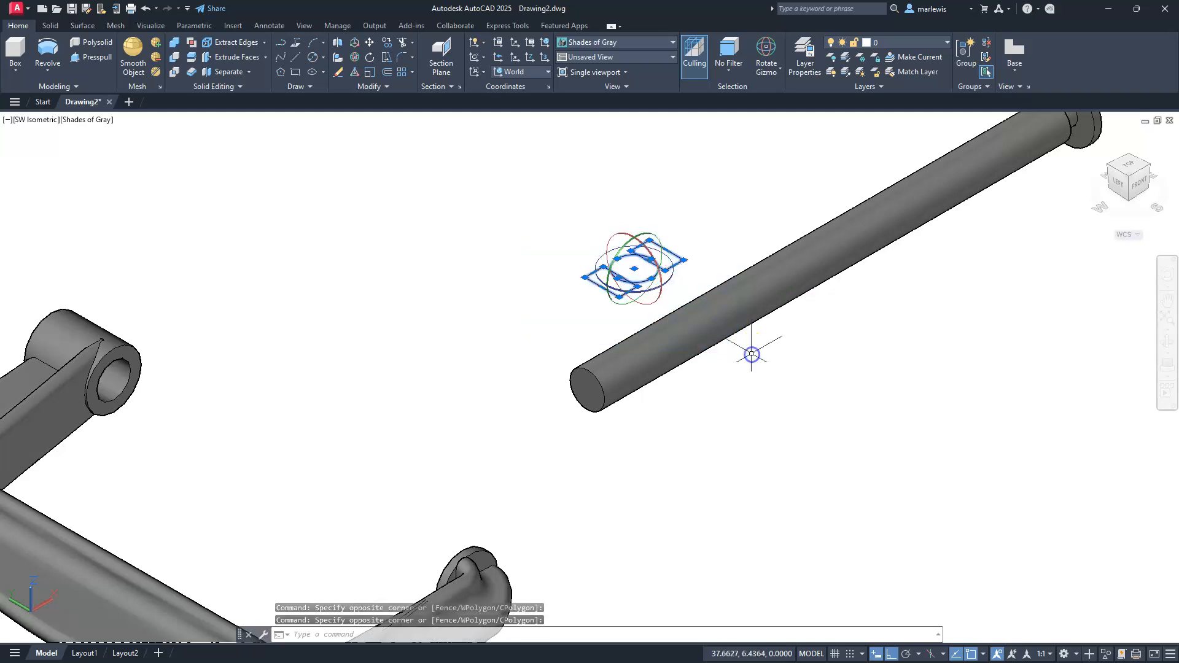
{"action": "left_click", "coordinate": [609, 235]}
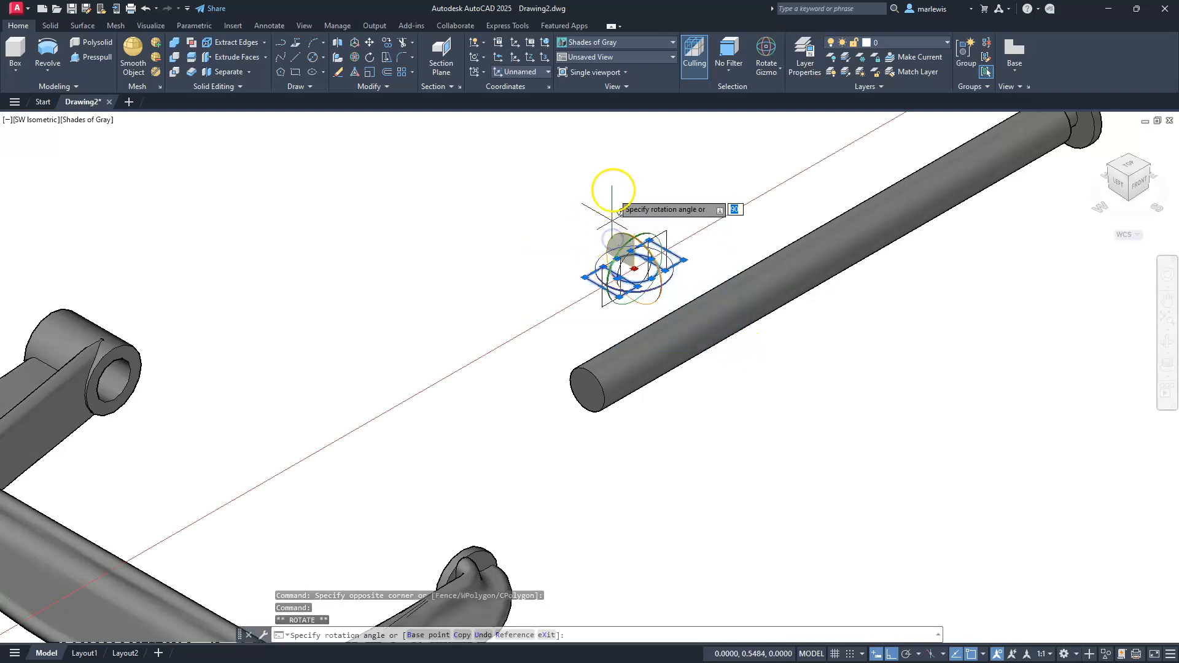
{"action": "left_click", "coordinate": [612, 182]}
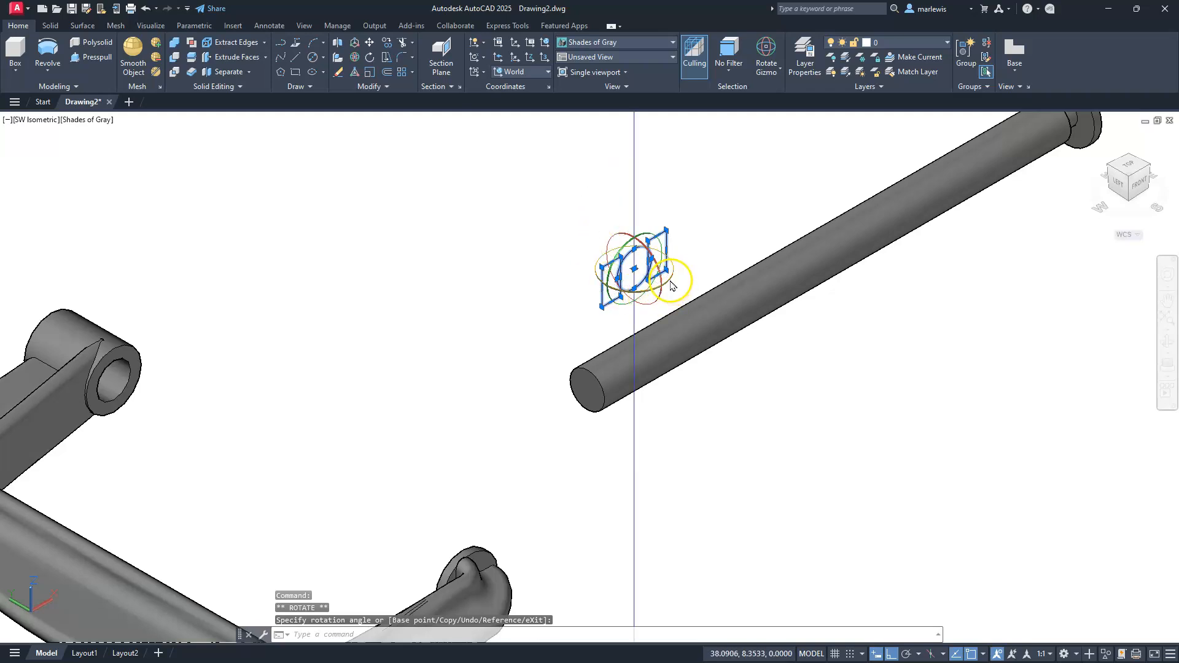
- Rotate the upright circle and rectangles a quarter turn about the vertical axis so their plane is perpendicular to the shaft
{"action": "left_click", "coordinate": [859, 412]}
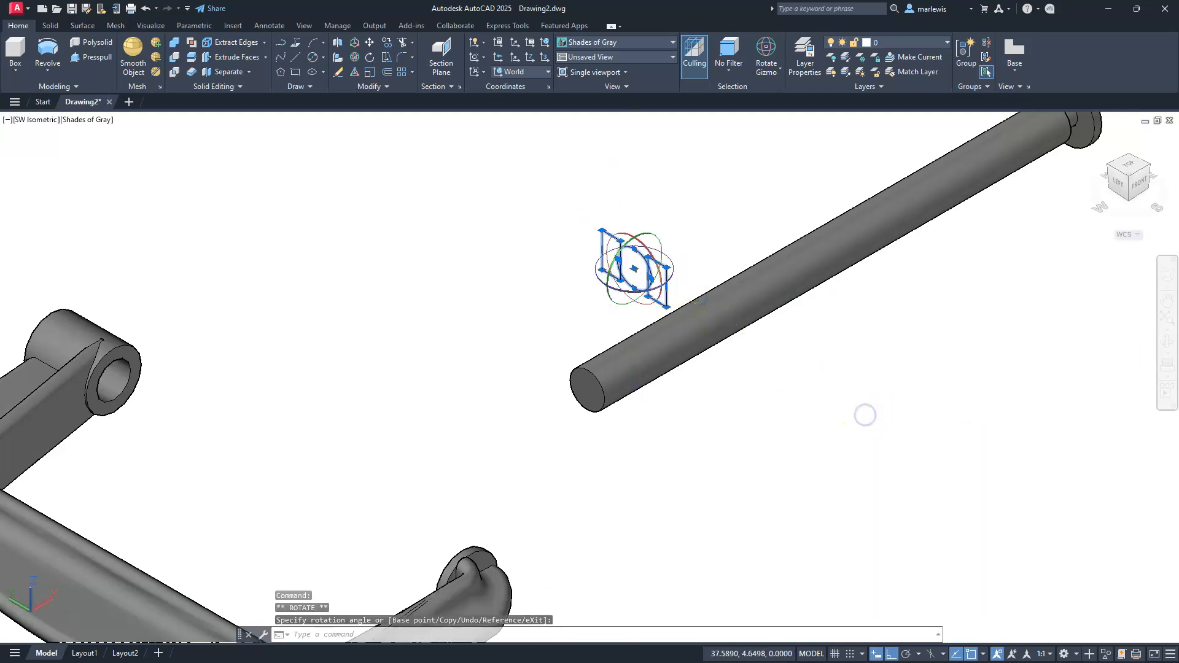
{"action": "key", "text": "Escape"}
{"action": "key", "text": "Escape"}
{"action": "key", "text": "Escape"}
{"action": "scroll", "coordinate": [599, 218], "scroll_direction": "up", "scroll_amount": 2}
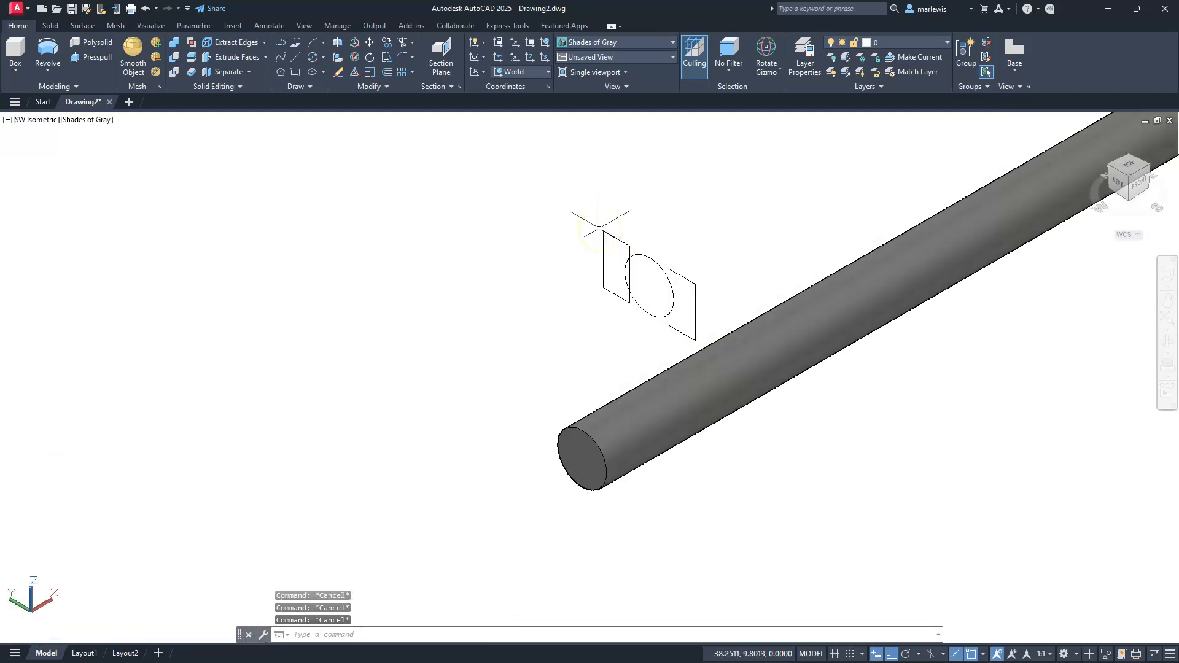
- Move both upright rectangles from the large circle's center to the center of the shaft's plain end face
{"action": "key", "text": "Return"}
{"action": "left_click", "coordinate": [619, 232]}
{"action": "left_click", "coordinate": [603, 251]}
{"action": "left_click", "coordinate": [691, 283]}
{"action": "left_click", "coordinate": [683, 292]}
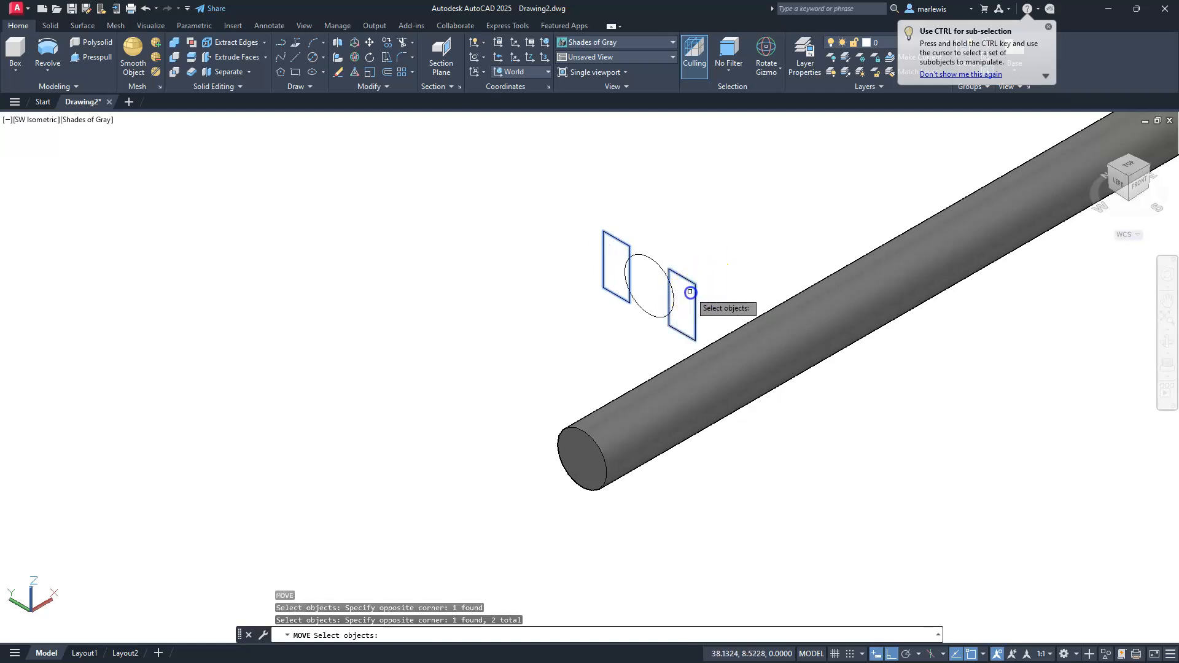
{"action": "key", "text": "Return"}
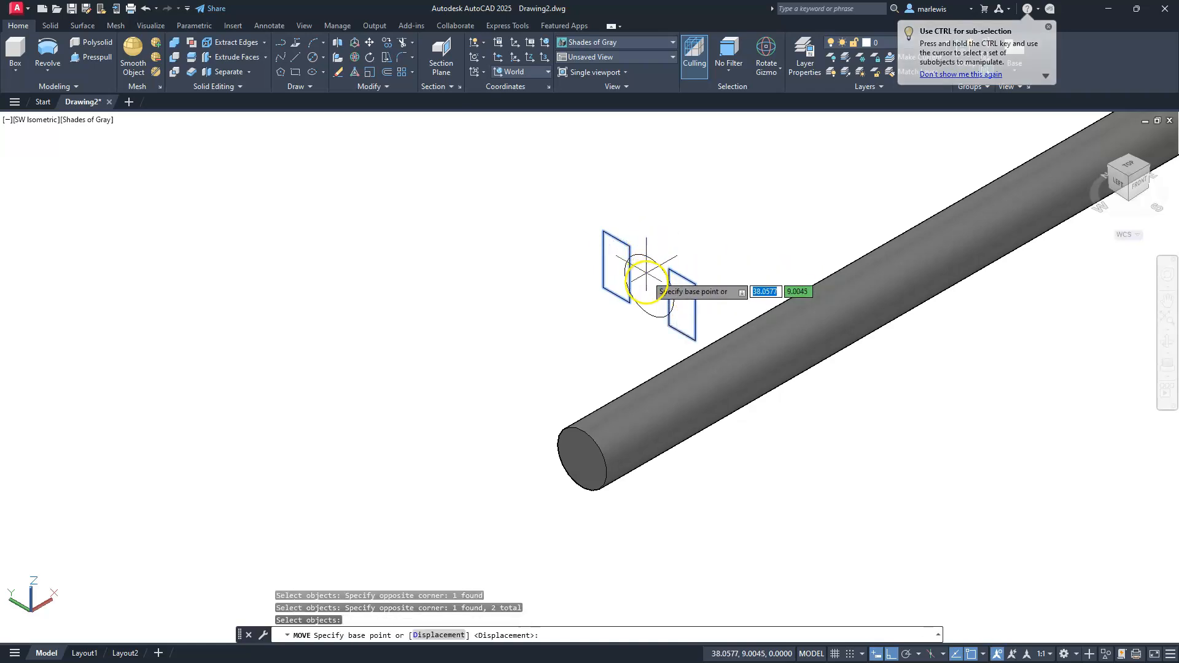
{"action": "left_click", "coordinate": [649, 285]}
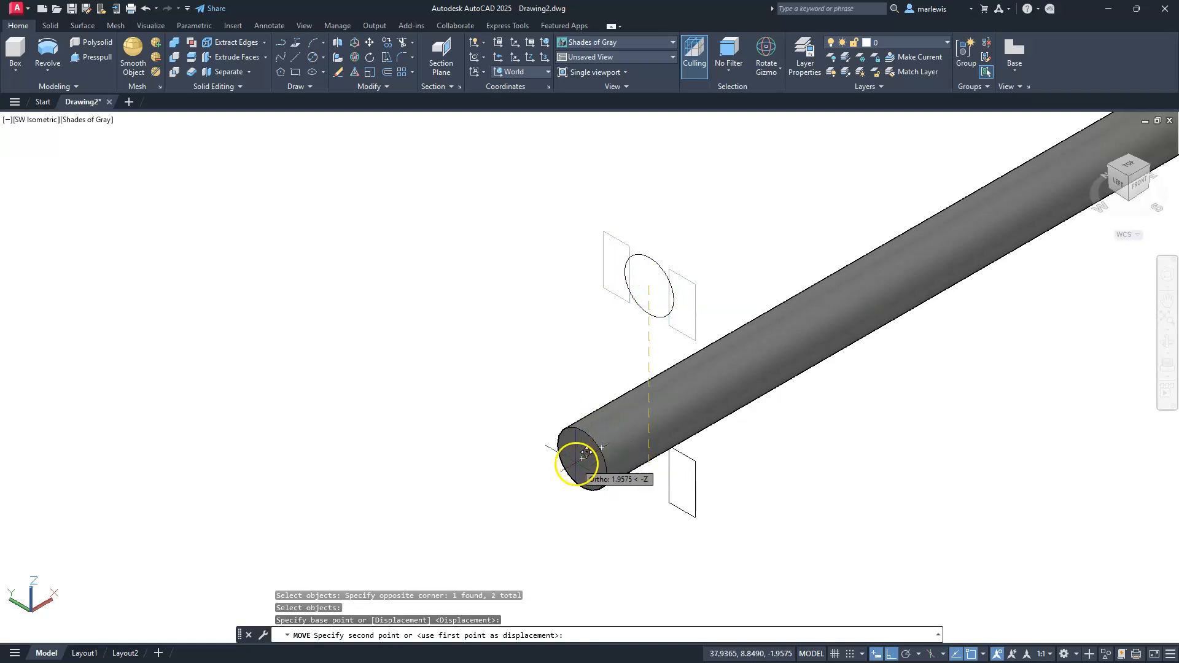
{"action": "left_click", "coordinate": [585, 463]}
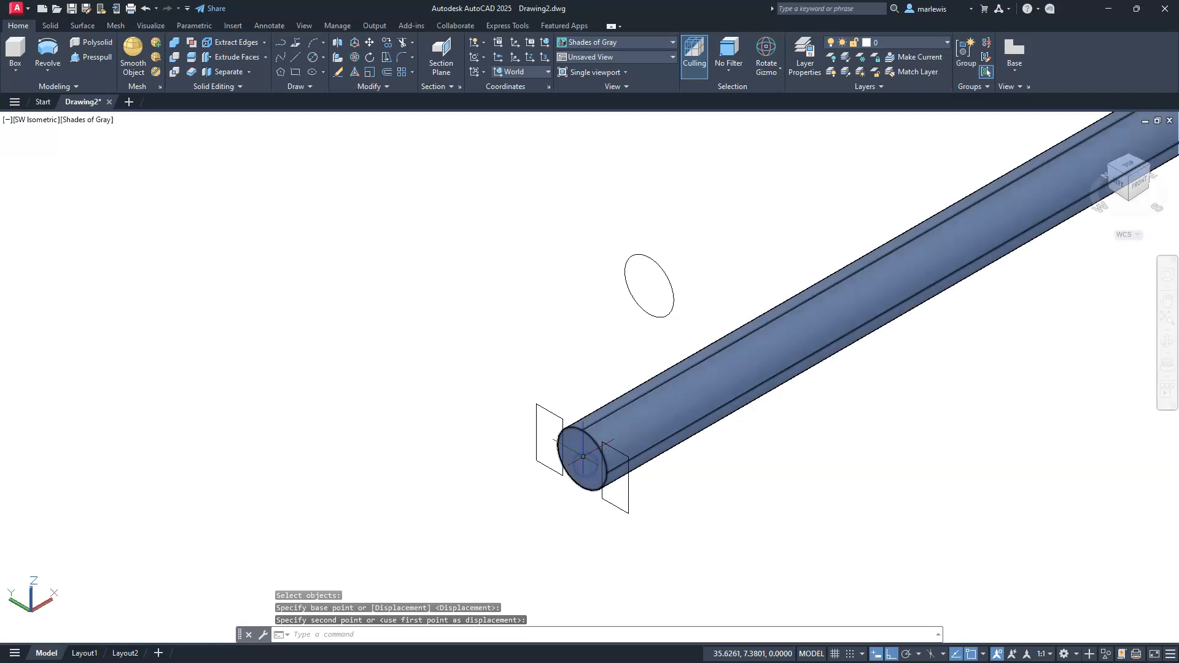
{"action": "key", "text": "Escape"}
{"action": "key", "text": "Escape"}
{"action": "key", "text": "Escape"}
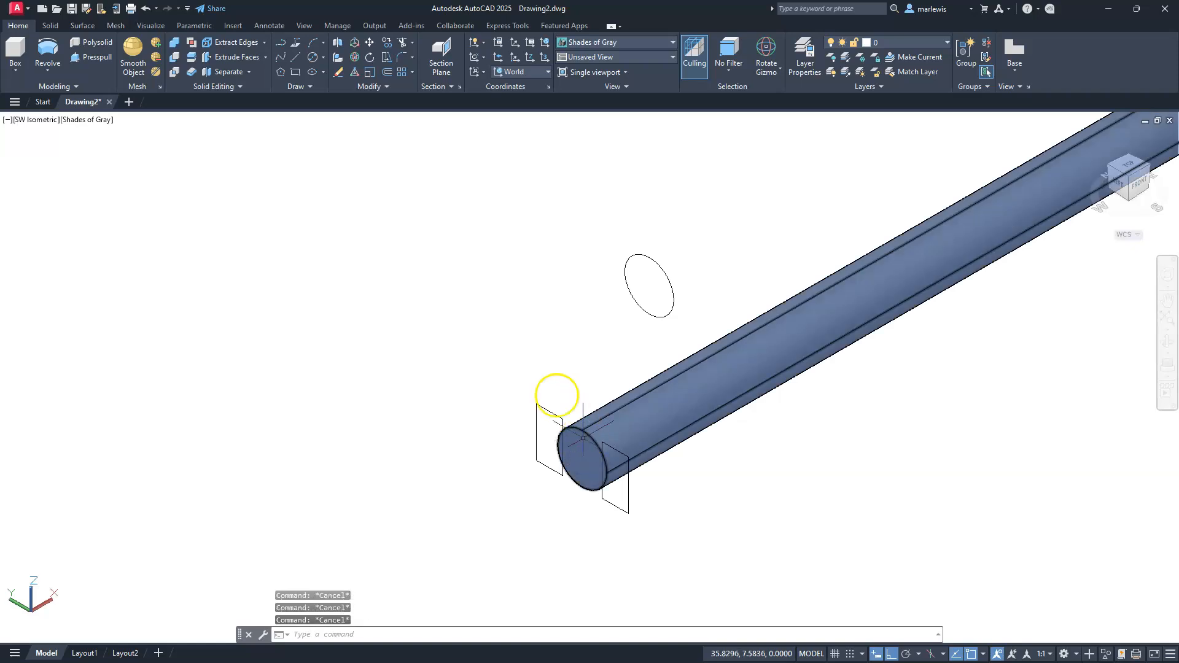
- Extrude both rectangles 0.5 along the shaft, forming a block on each side of its plain end
{"action": "left_click", "coordinate": [47, 69]}
{"action": "left_click", "coordinate": [58, 93]}
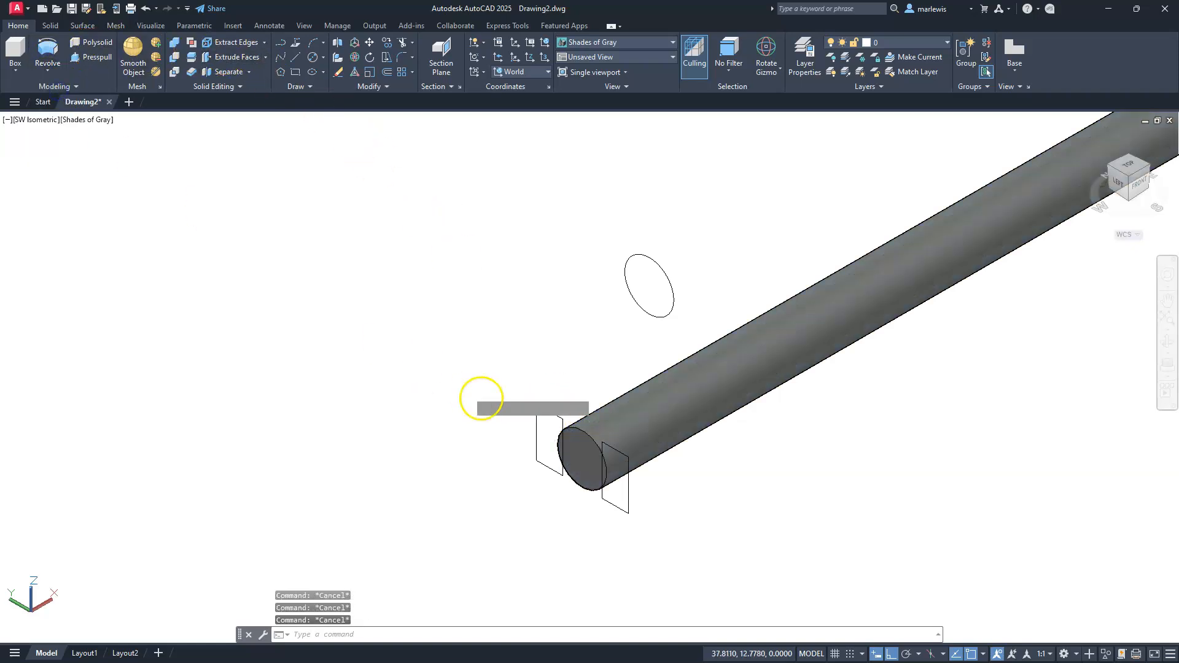
{"action": "left_click", "coordinate": [552, 415]}
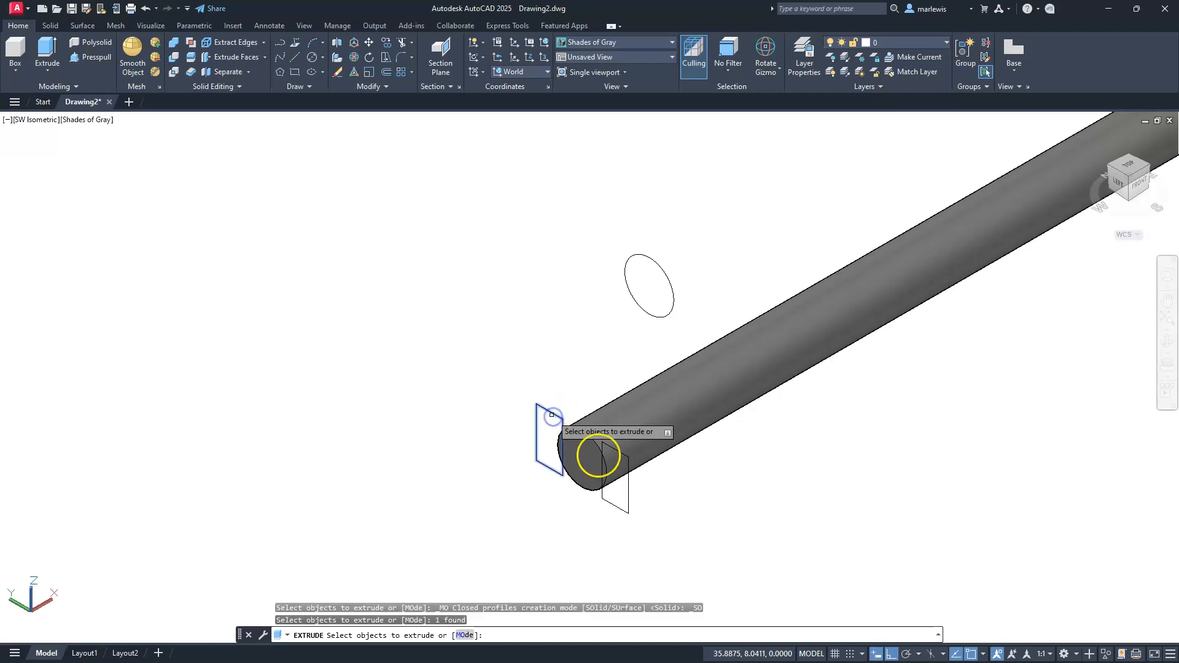
{"action": "left_click", "coordinate": [625, 511]}
{"action": "key", "text": "Return"}
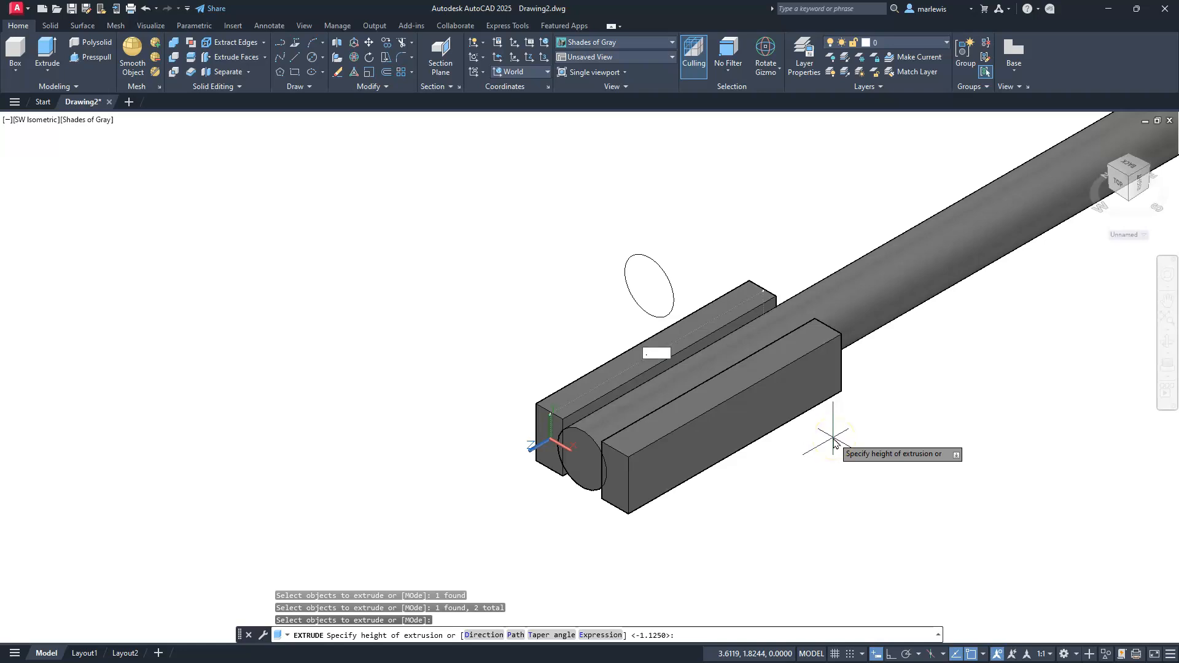
{"action": "type", "text": ".5"}
{"action": "key", "text": "Return"}
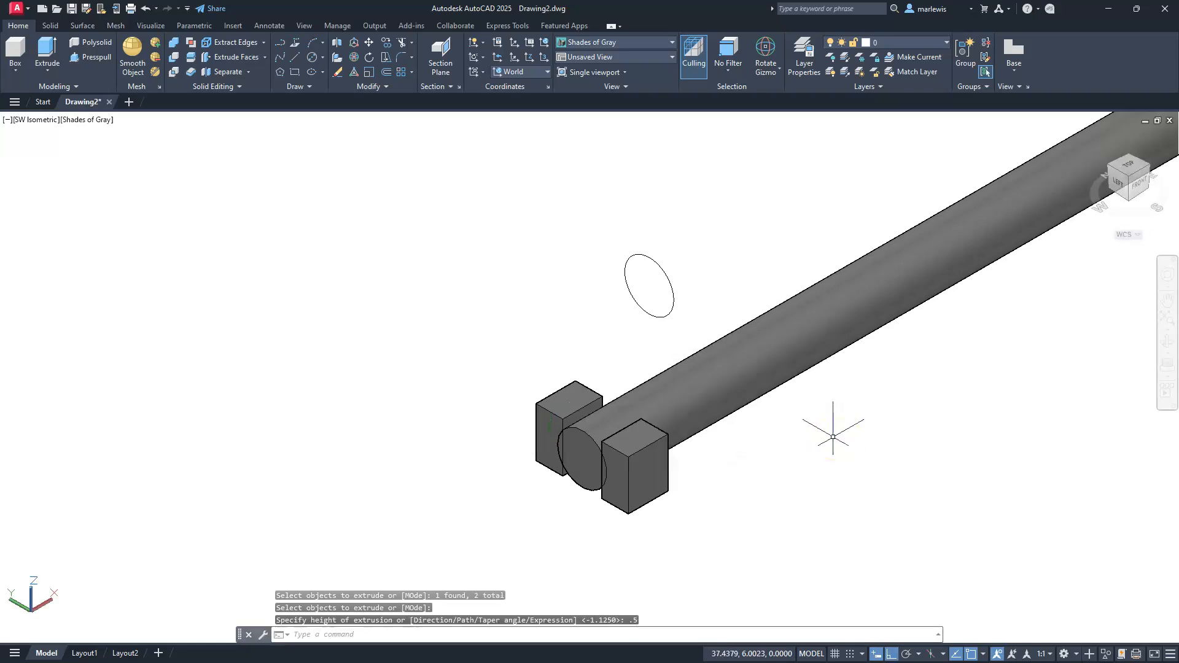
{"action": "key", "text": "Escape"}
{"action": "key", "text": "Escape"}
{"action": "key", "text": "Escape"}
- Subtract the two blocks from the shaft to cut opposite flats on its end
{"action": "left_click", "coordinate": [742, 381]}
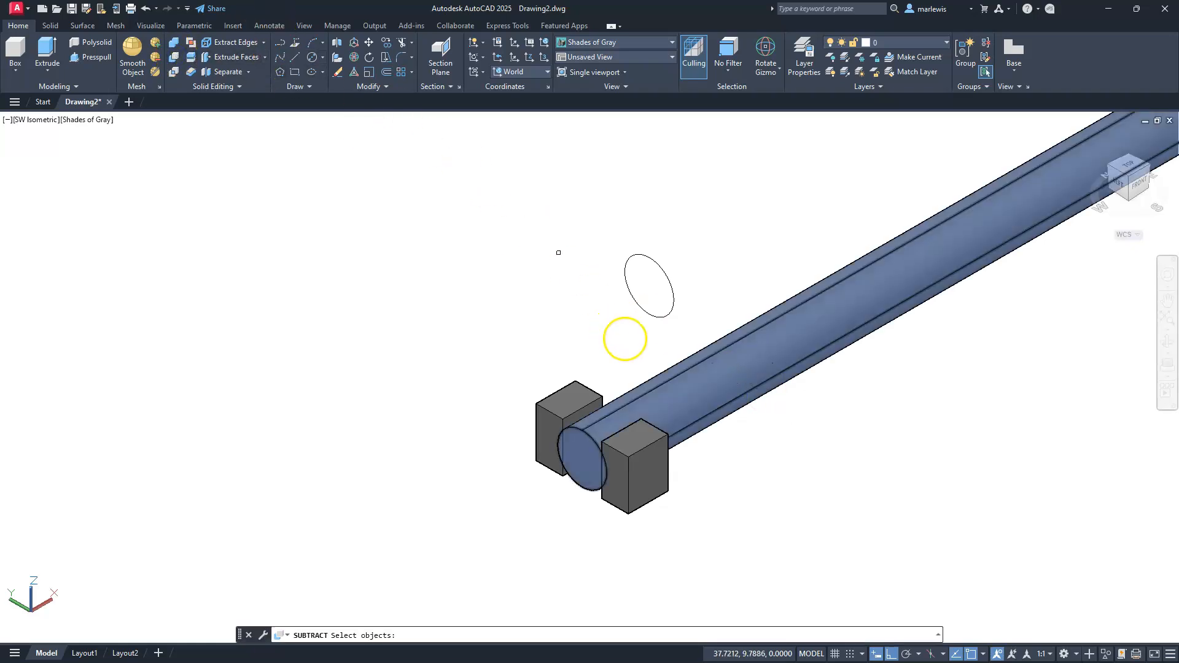
{"action": "left_click", "coordinate": [755, 352]}
{"action": "key", "text": "Return"}
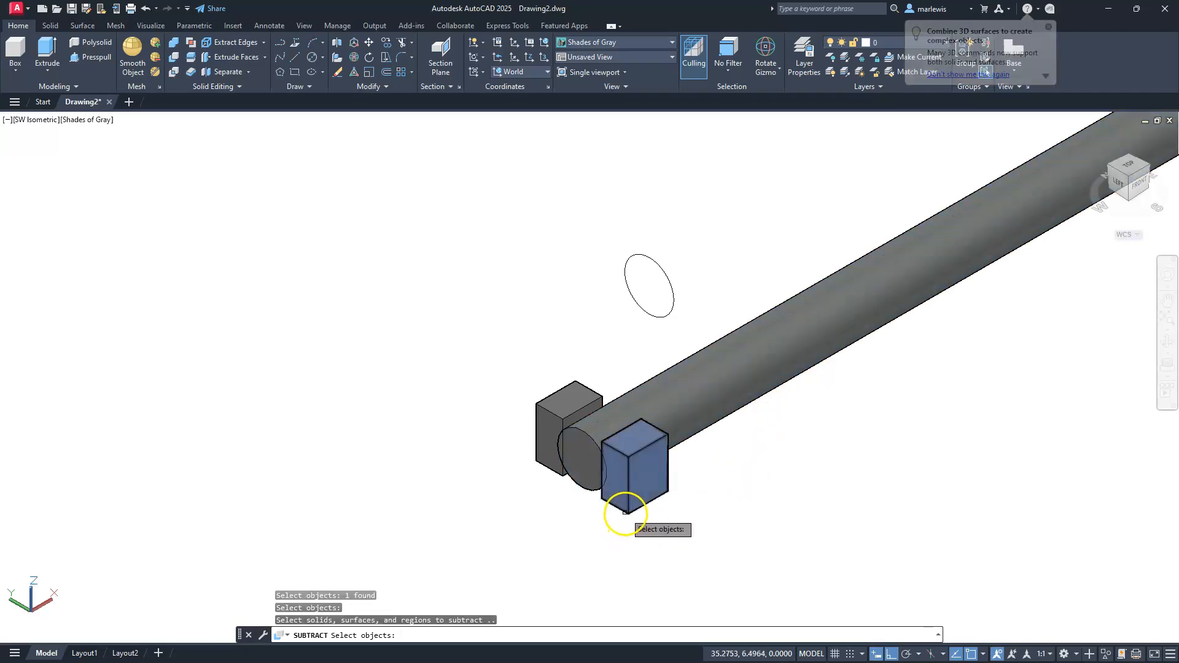
{"action": "left_click", "coordinate": [624, 510]}
{"action": "left_click", "coordinate": [536, 456]}
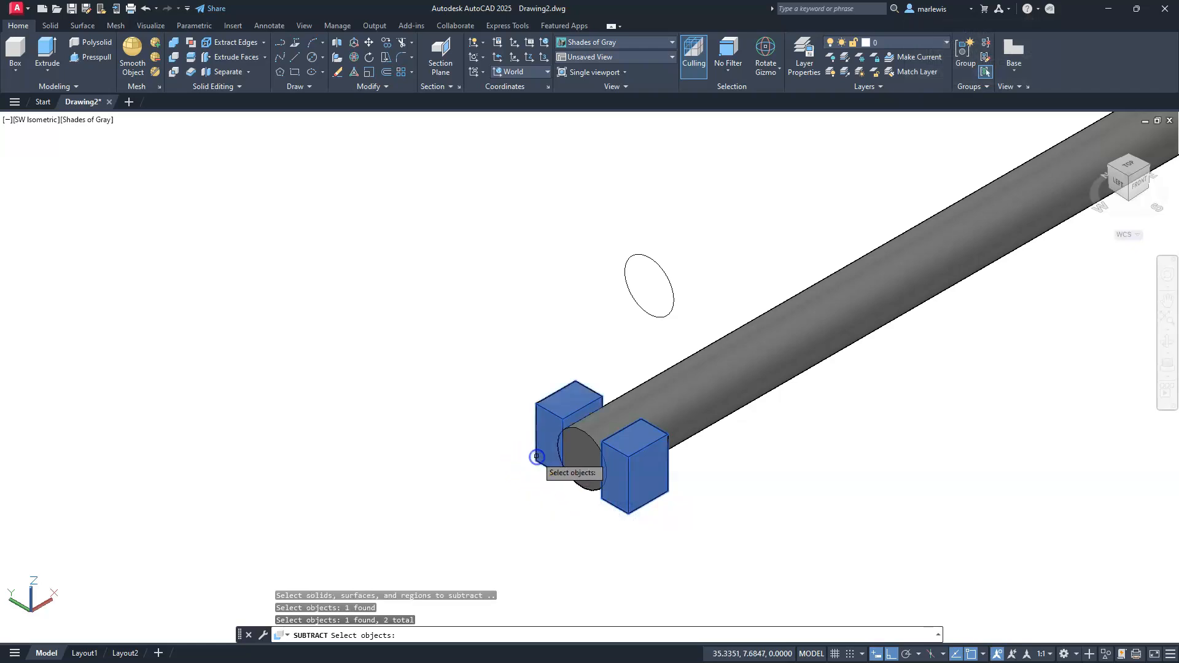
{"action": "key", "text": "Return"}
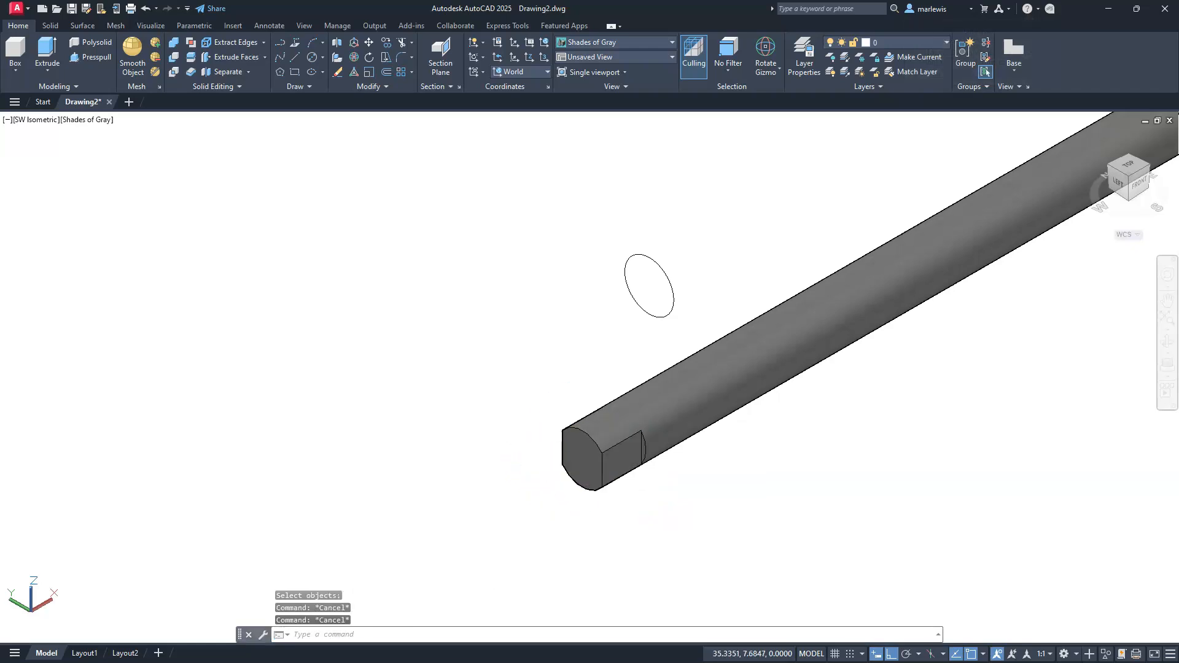
- Delete the leftover large circle floating above the shaft's flattened end
{"action": "left_click", "coordinate": [645, 318]}
{"action": "left_click", "coordinate": [592, 259]}
{"action": "key", "text": "Delete"}
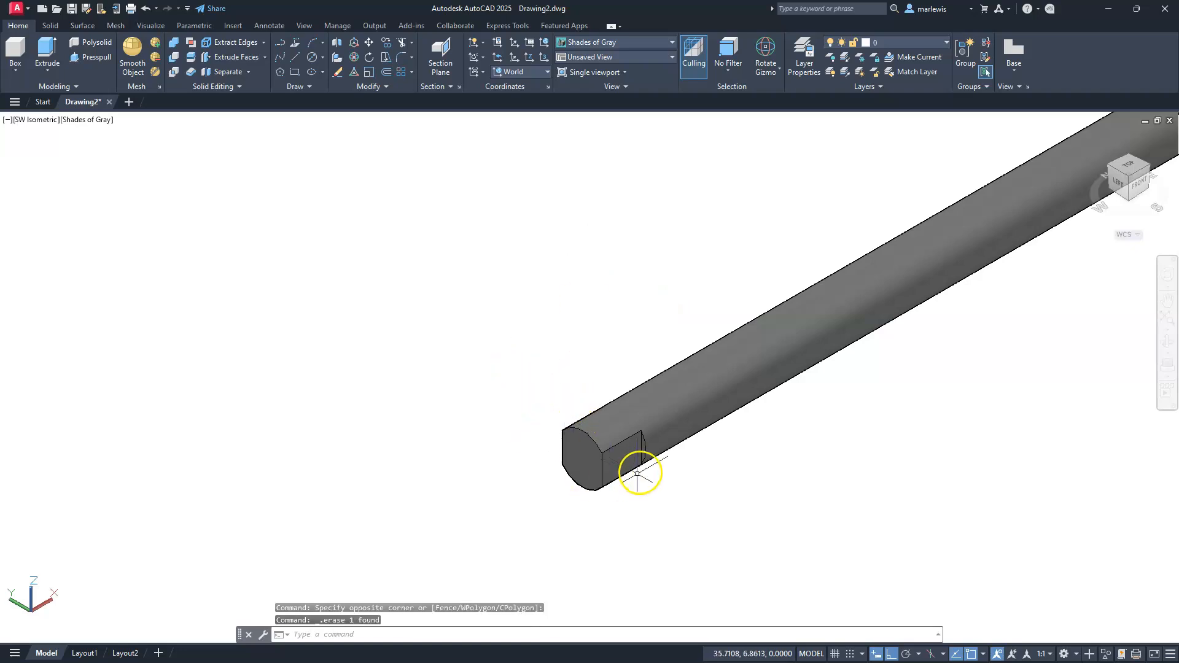
- With the Move Gizmo active, move the small circle hidden in the shaft's end straight out sideways along the Y axis, clear of the solid
{"action": "left_click", "coordinate": [780, 74]}
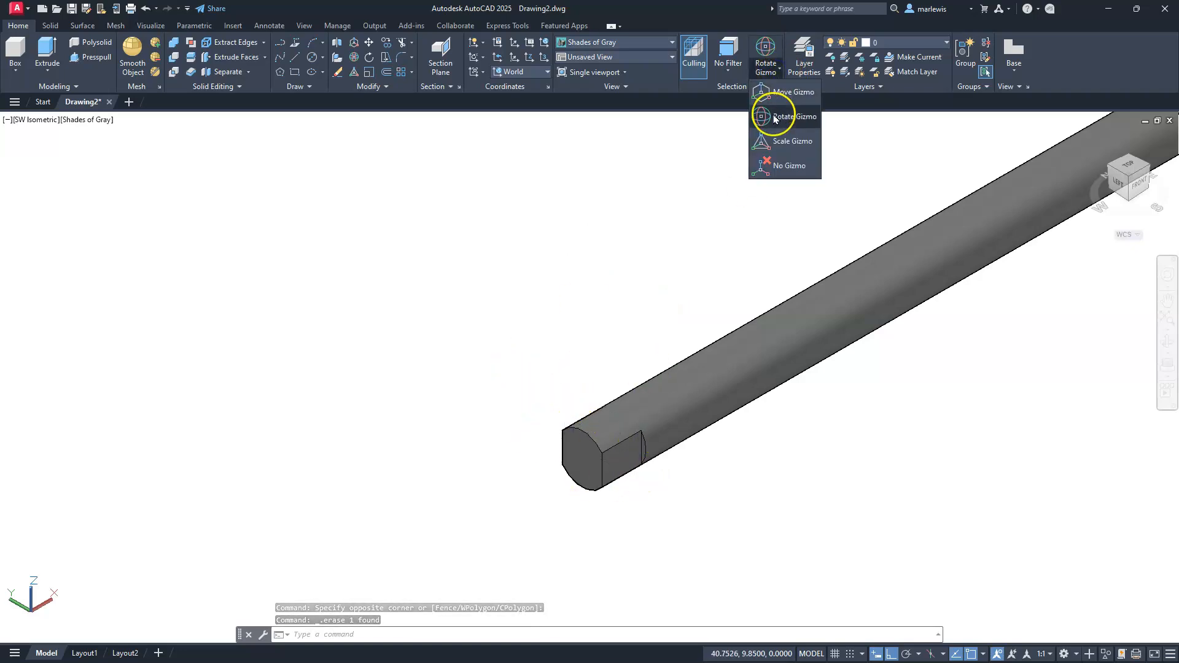
{"action": "left_click", "coordinate": [772, 96]}
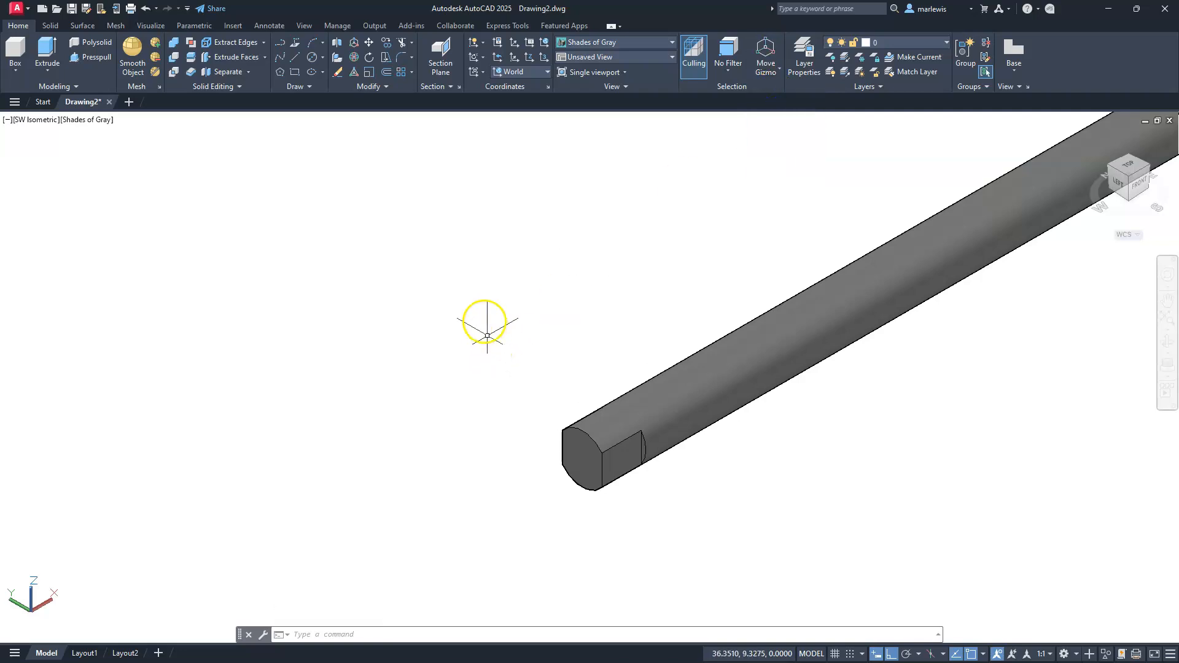
{"action": "left_click", "coordinate": [468, 285]}
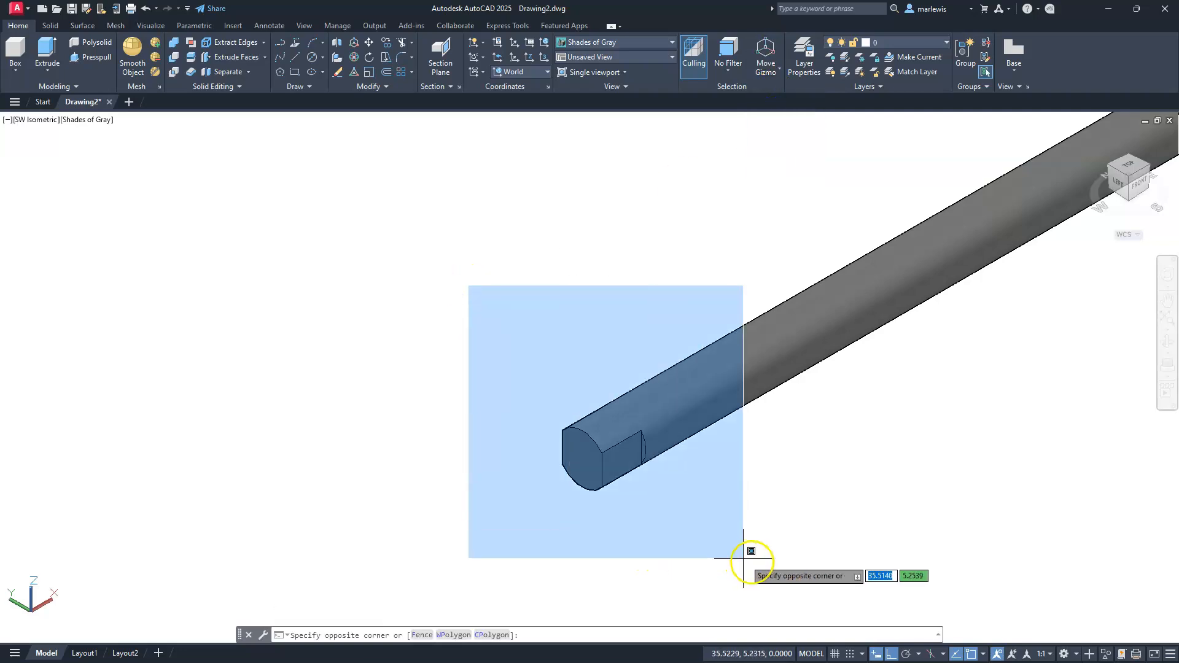
{"action": "left_click", "coordinate": [765, 563]}
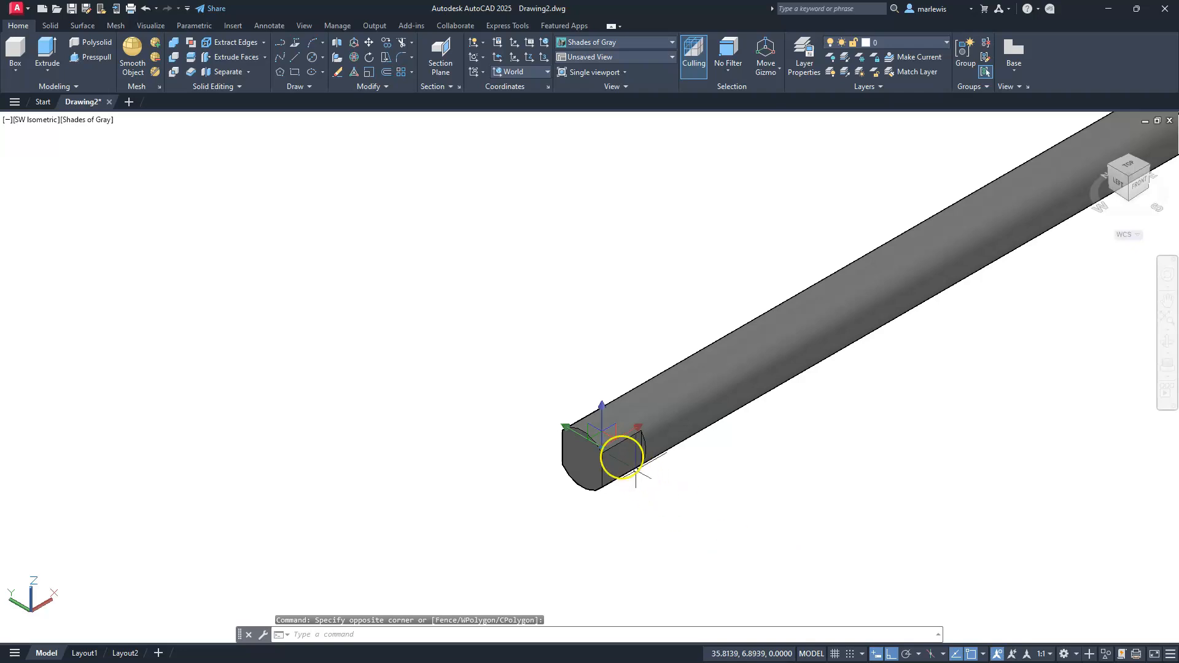
{"action": "left_click_drag", "start_coordinate": [565, 427], "coordinate": [696, 534]}
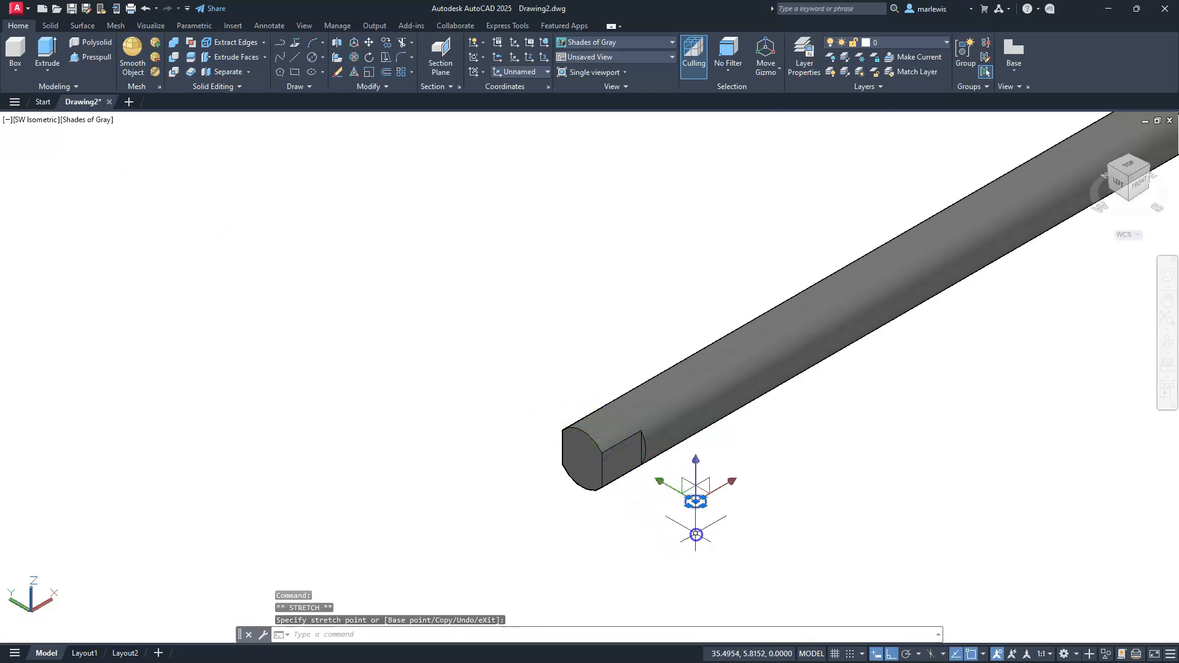
{"action": "key", "text": "Escape"}
{"action": "key", "text": "Escape"}
{"action": "key", "text": "Escape"}
- Rotate the small circle 90 degrees about the X axis with the Rotate Gizmo so it stands parallel to the shaft's flat
{"action": "scroll", "coordinate": [681, 509], "scroll_direction": "up", "scroll_amount": 4}
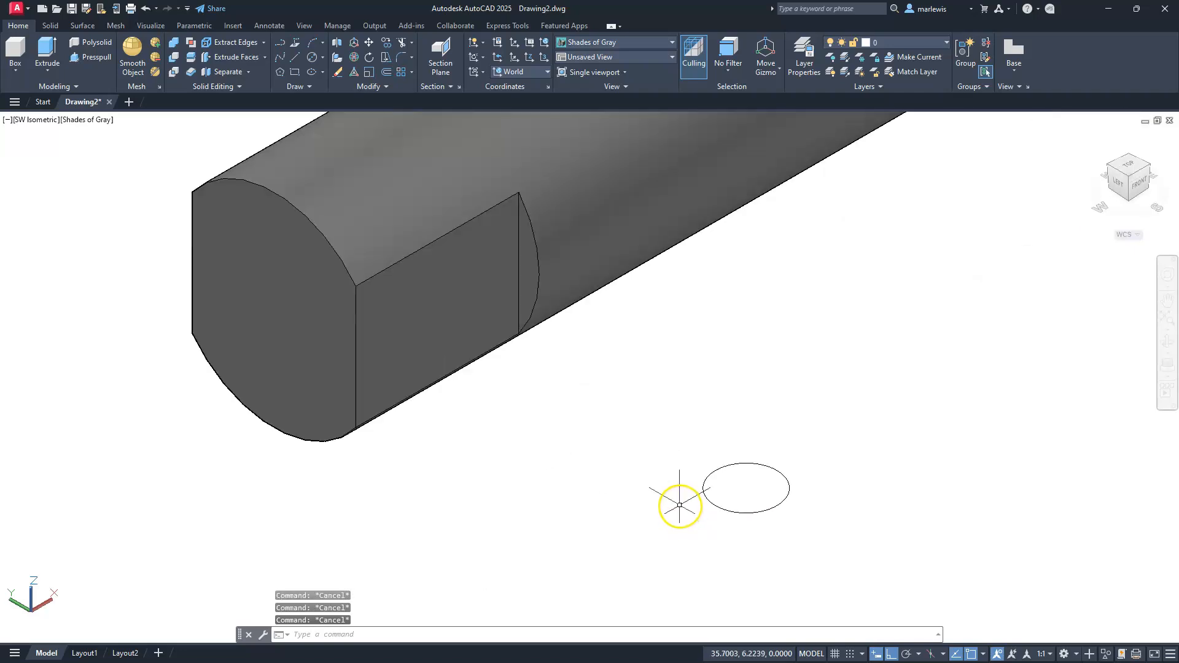
{"action": "scroll", "coordinate": [679, 506], "scroll_direction": "down", "scroll_amount": 2}
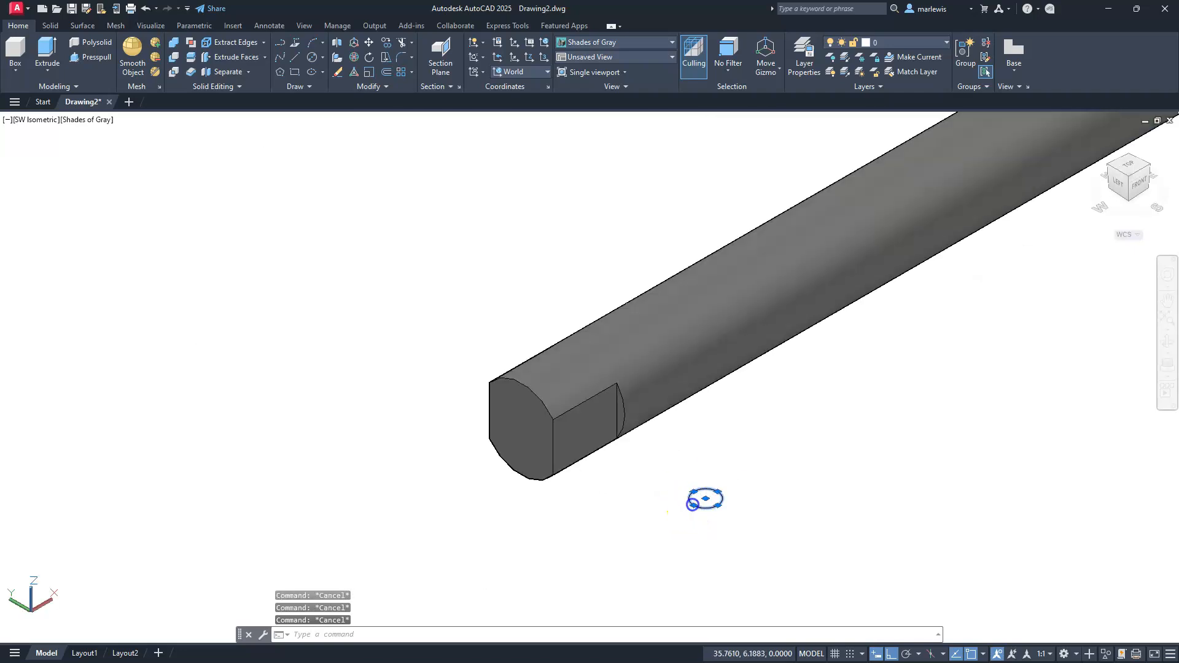
{"action": "left_click", "coordinate": [760, 117]}
{"action": "left_click", "coordinate": [679, 483]}
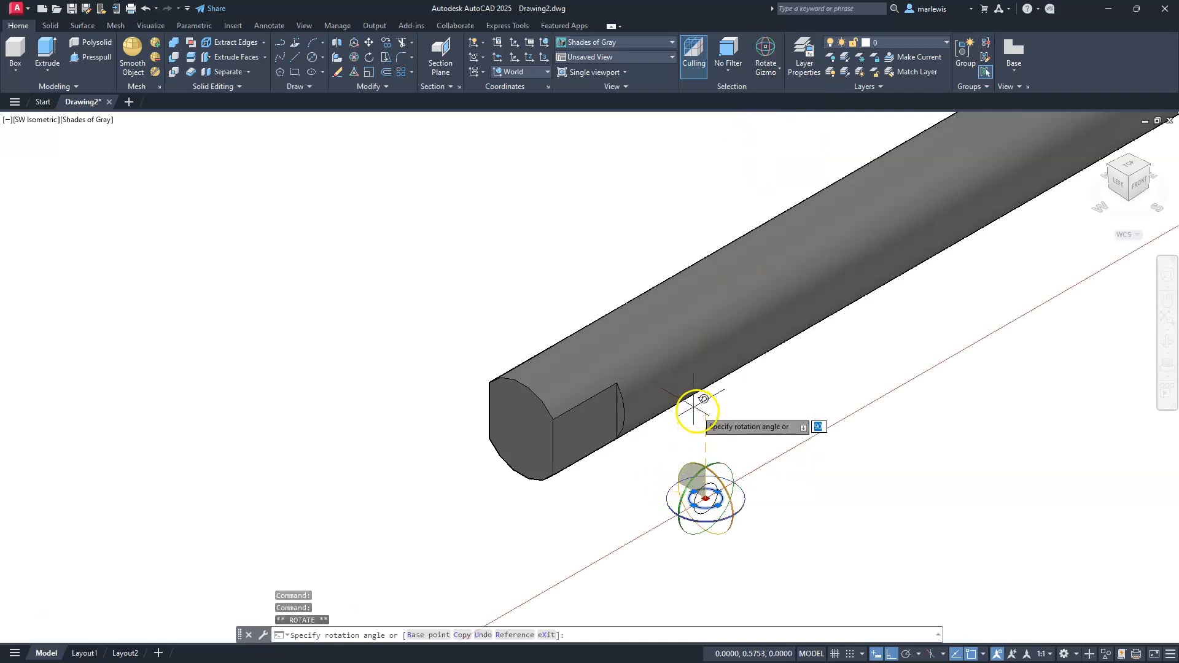
{"action": "key", "text": "Escape"}
{"action": "key", "text": "Escape"}
{"action": "key", "text": "Escape"}
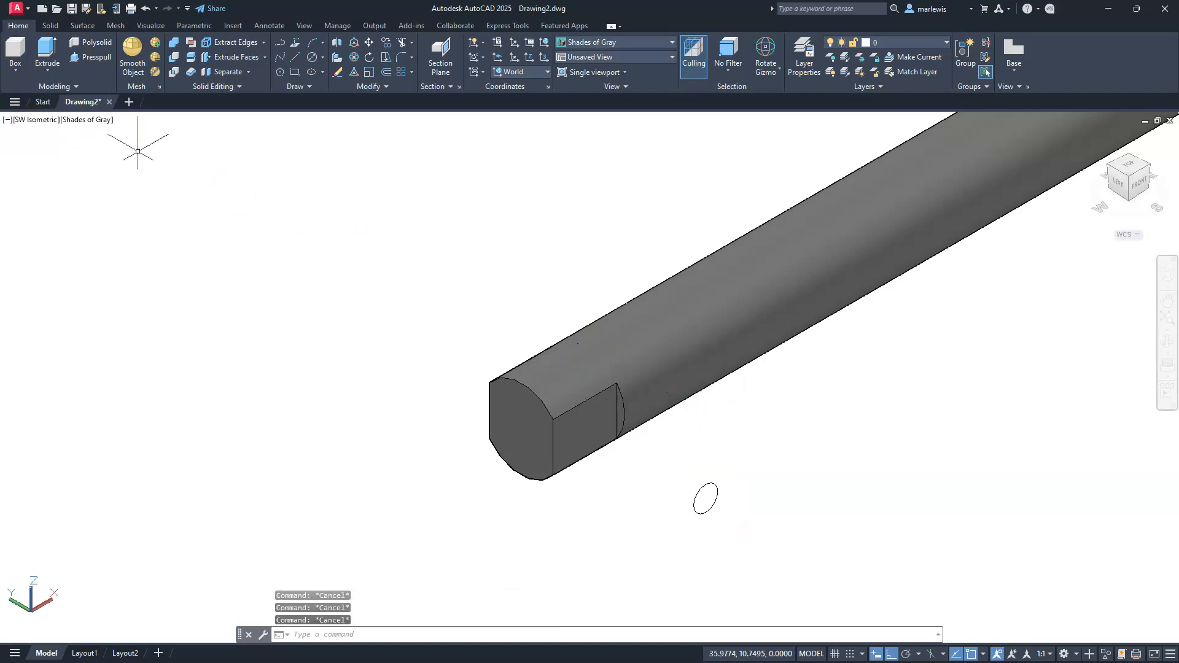
- Extrude the small circle about 3.15 through both flats of the shaft's end and out the far side
{"action": "left_click", "coordinate": [47, 50]}
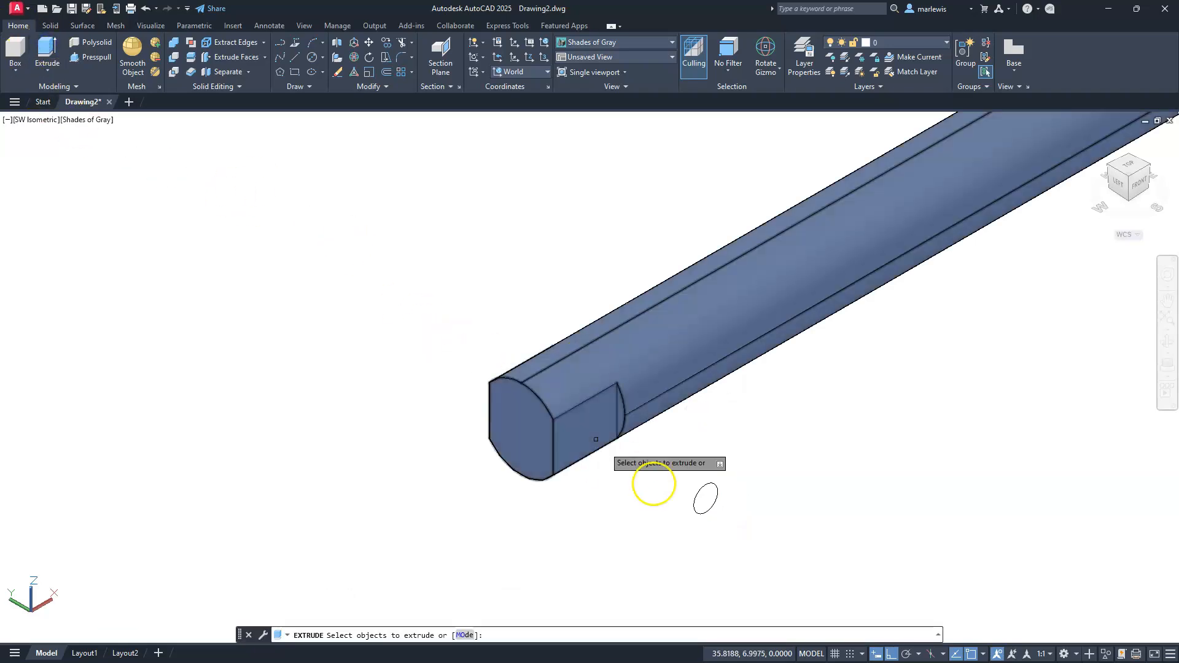
{"action": "left_click", "coordinate": [736, 430]}
{"action": "left_click", "coordinate": [650, 536]}
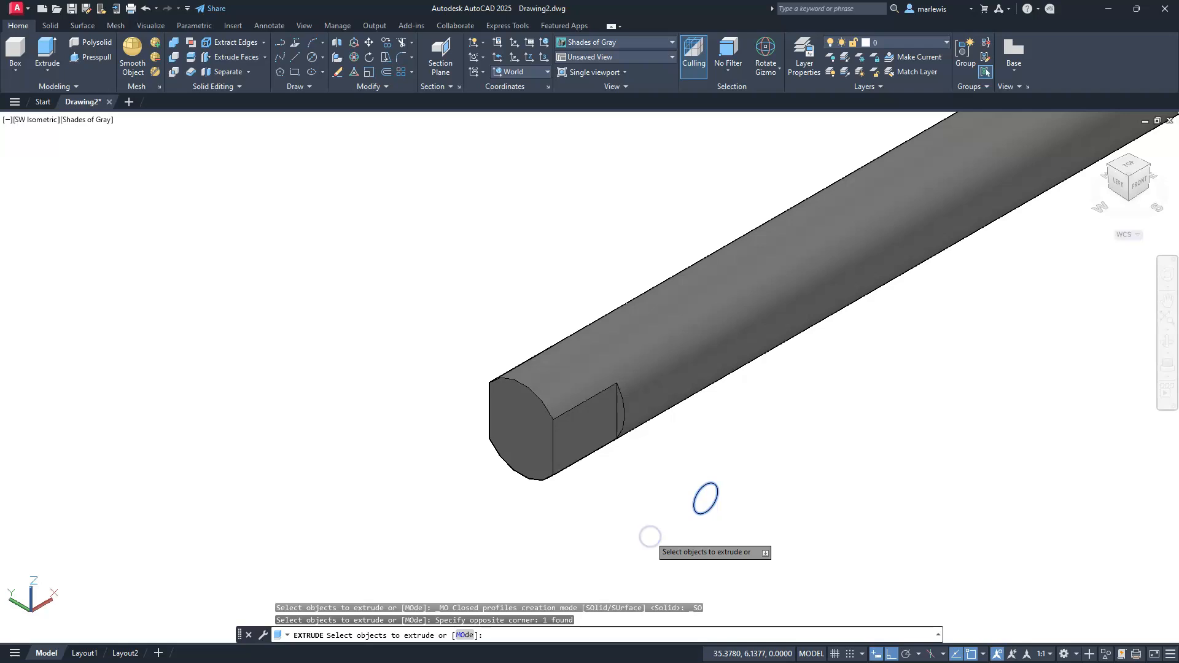
{"action": "key", "text": "Return"}
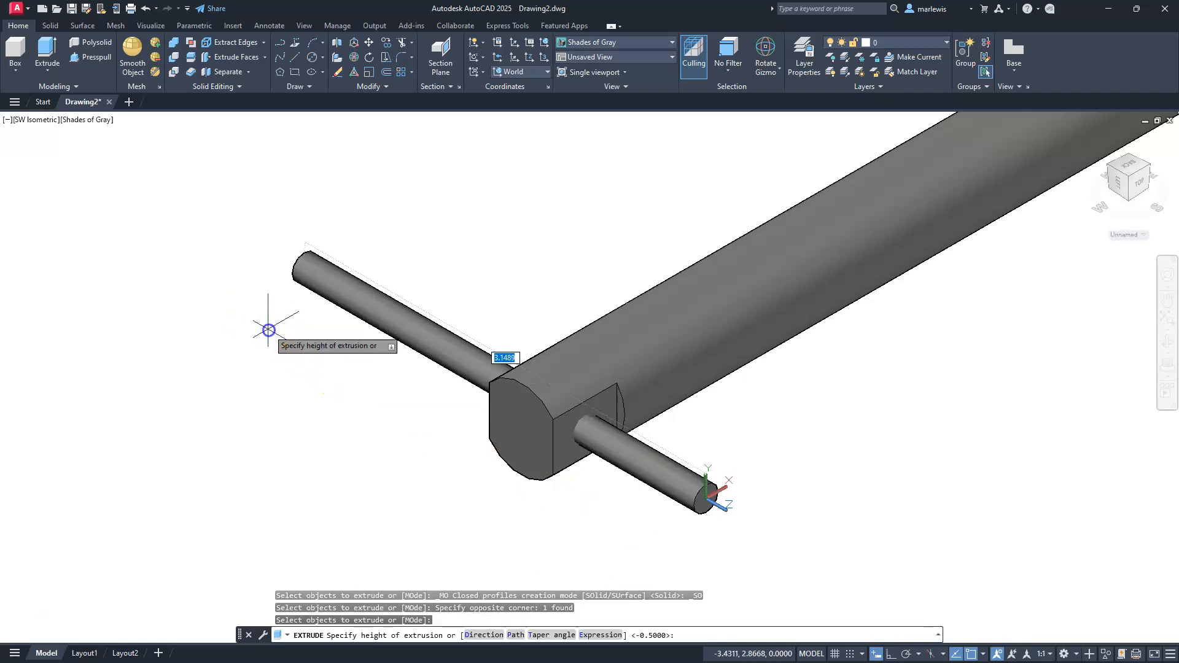
{"action": "key", "text": "Escape"}
{"action": "key", "text": "Escape"}
{"action": "key", "text": "Escape"}
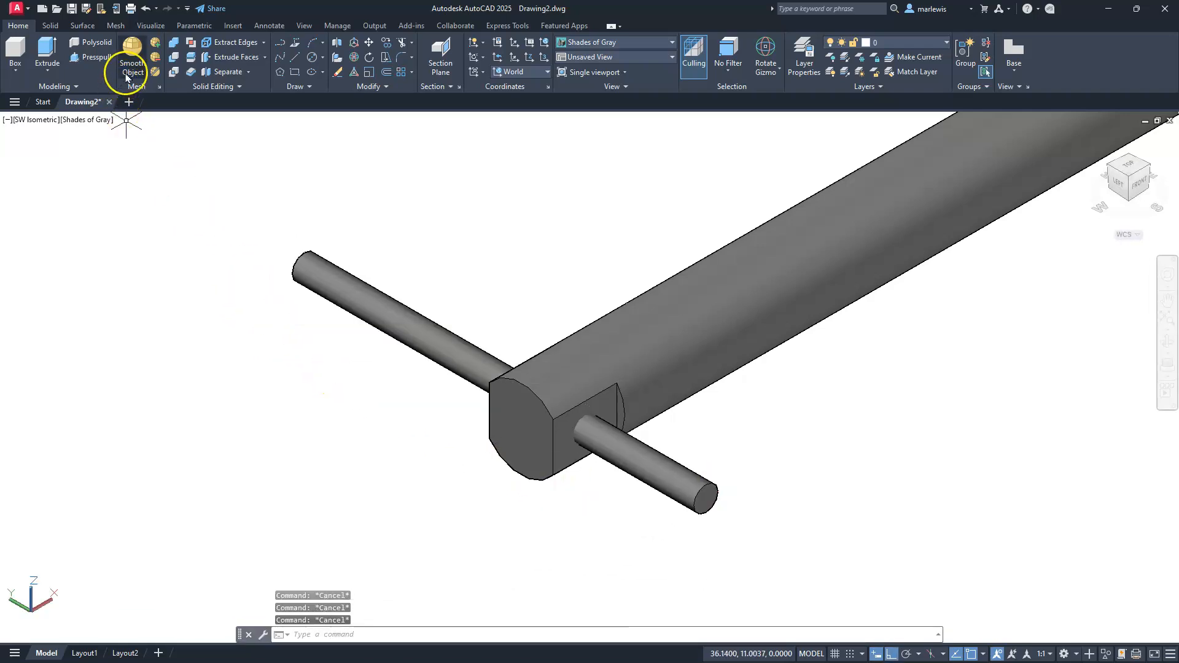
- Subtract the thin cylinder from the shaft to cut a cross hole through its flattened end
{"action": "left_click", "coordinate": [174, 56]}
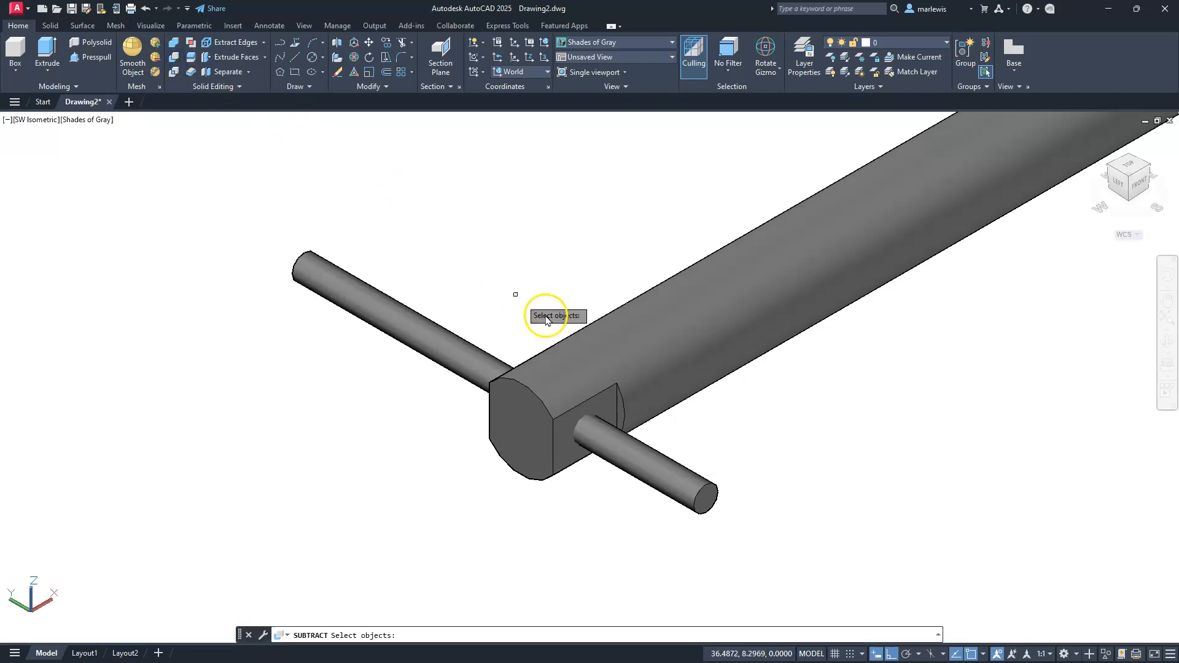
{"action": "left_click", "coordinate": [616, 322]}
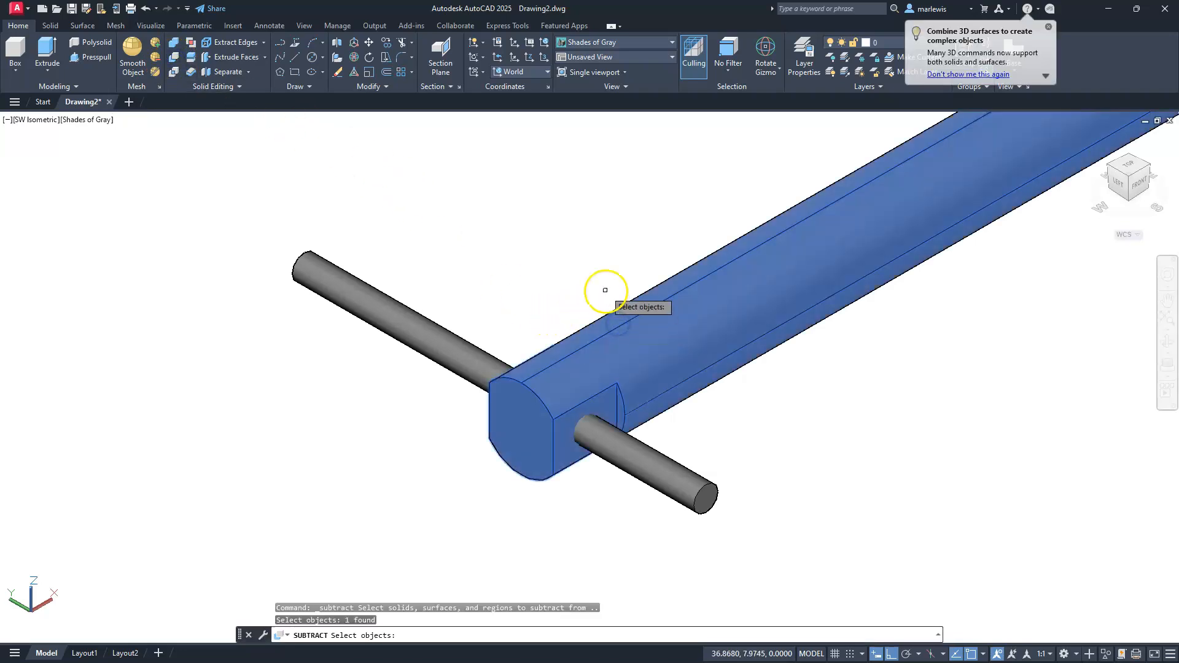
{"action": "key", "text": "Return"}
{"action": "left_click", "coordinate": [396, 348]}
{"action": "left_click", "coordinate": [396, 347]}
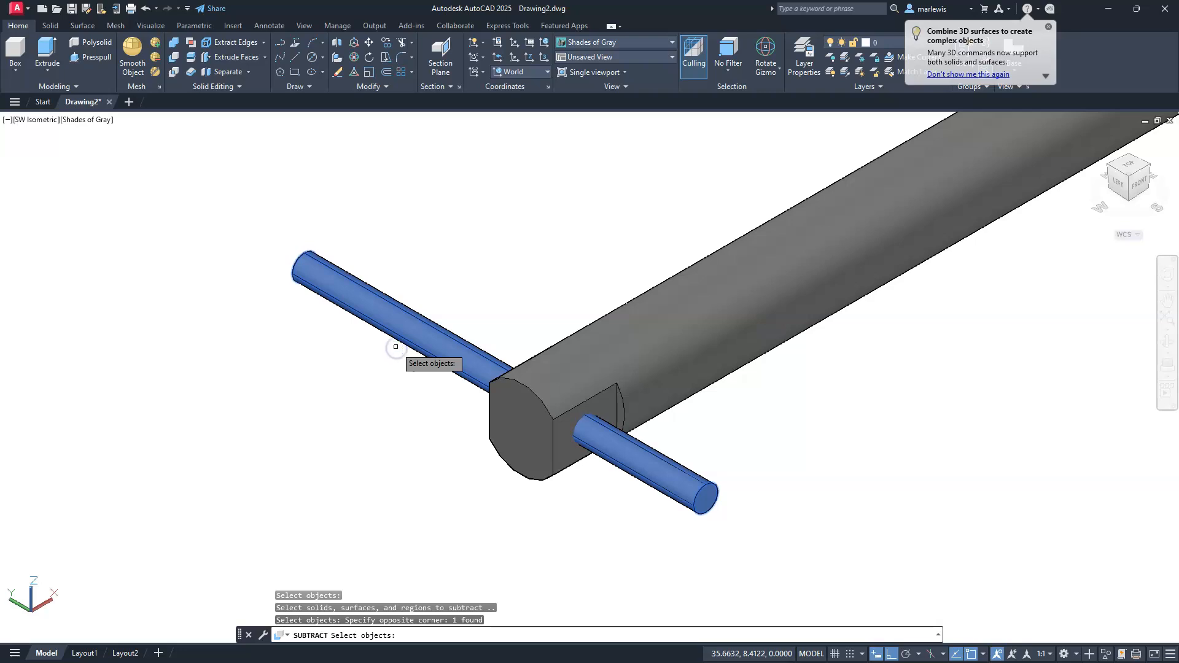
{"action": "key", "text": "Return"}
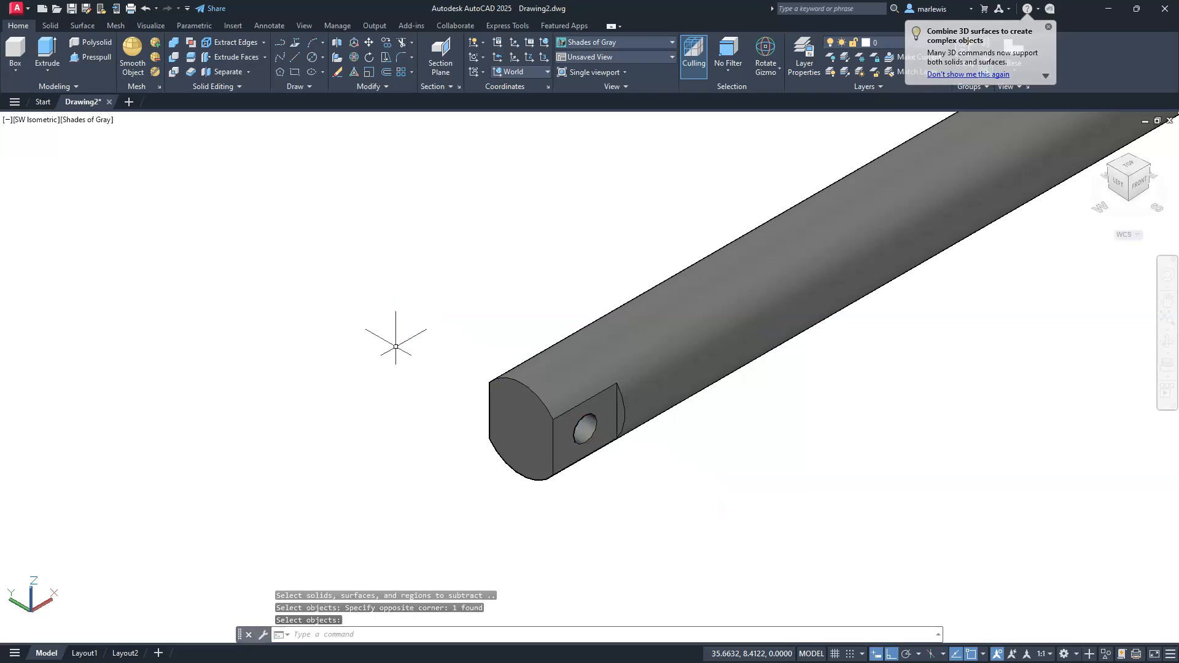
- Switch to the Top view with north up and bring the empty area between the handle and the shaft into view
{"action": "scroll", "coordinate": [403, 353], "scroll_direction": "up", "scroll_amount": 3}
{"action": "scroll", "coordinate": [404, 353], "scroll_direction": "down", "scroll_amount": 5}
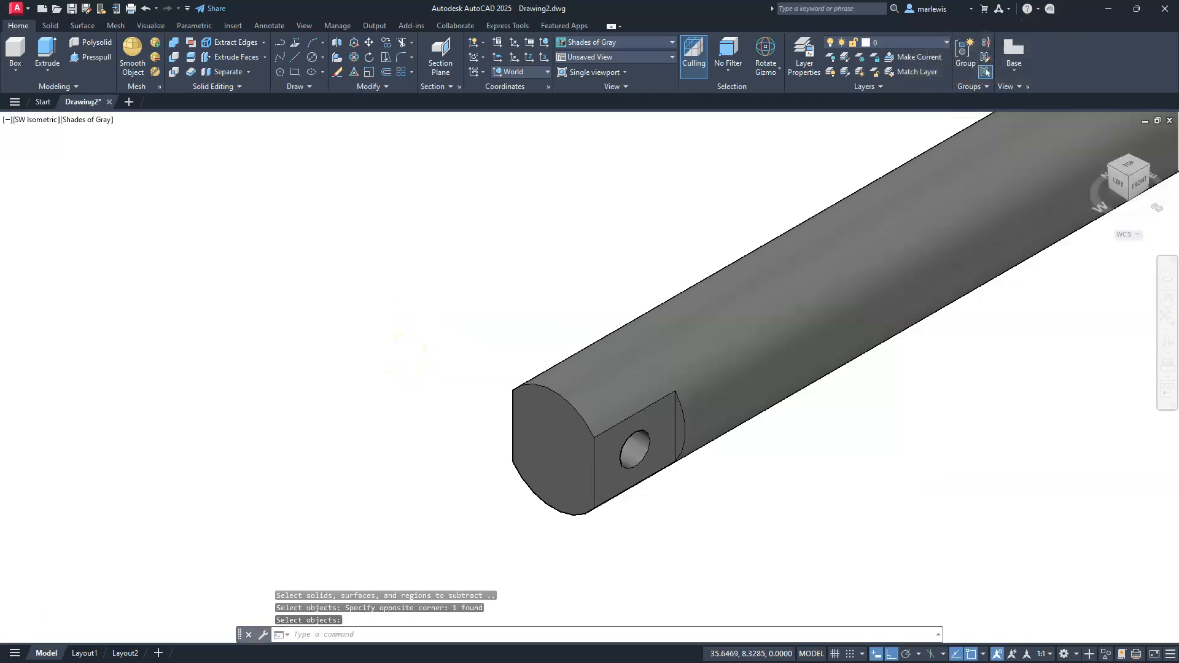
{"action": "scroll", "coordinate": [404, 353], "scroll_direction": "up", "scroll_amount": 3}
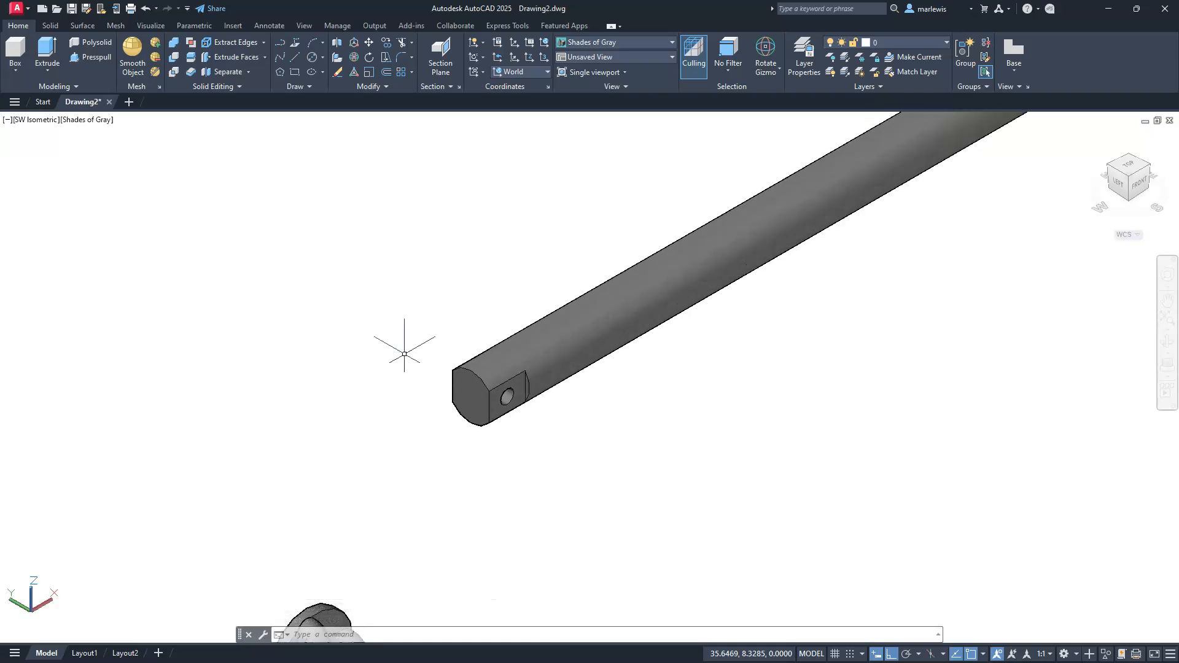
{"action": "scroll", "coordinate": [406, 349], "scroll_direction": "down", "scroll_amount": 3}
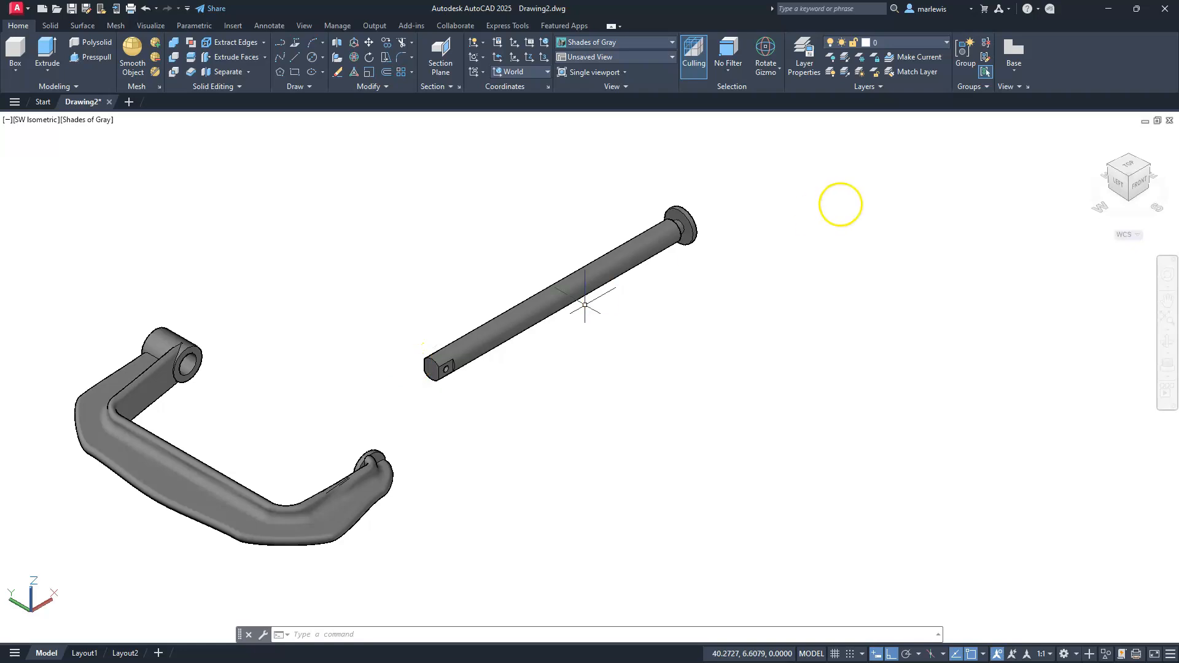
{"action": "left_click", "coordinate": [1128, 171]}
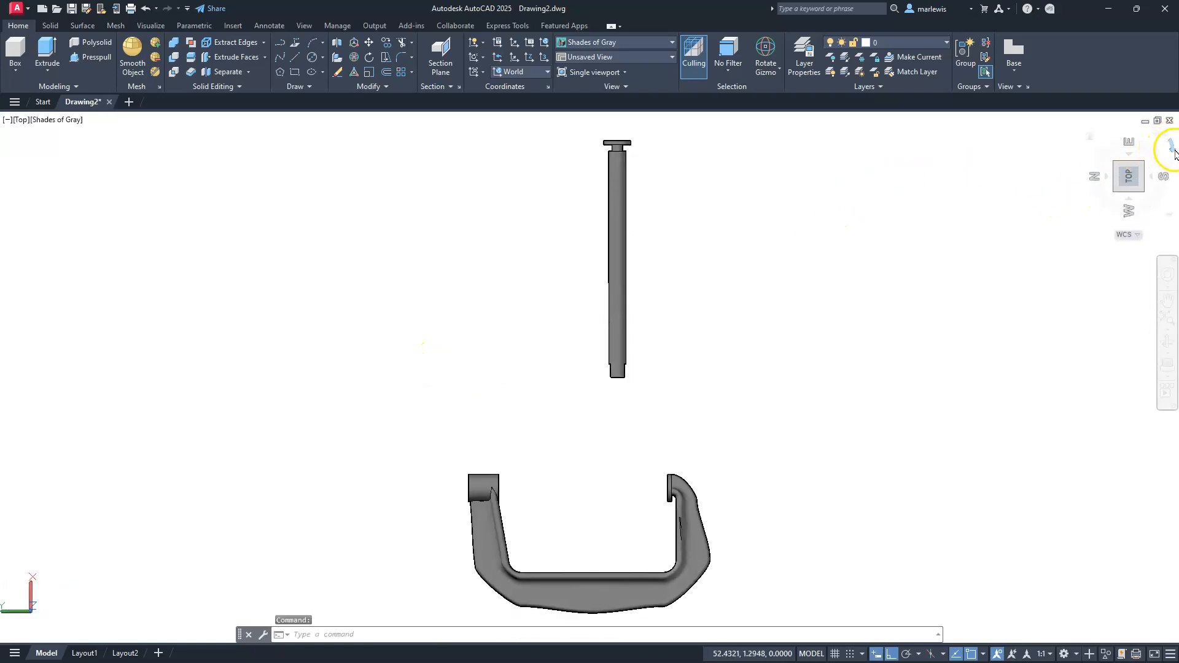
{"action": "left_click", "coordinate": [1173, 151]}
{"action": "middle_click_drag", "start_coordinate": [655, 282], "coordinate": [607, 367]}
{"action": "left_click_drag", "start_coordinate": [607, 367], "coordinate": [561, 303]}
{"action": "scroll", "coordinate": [589, 362], "scroll_direction": "up", "scroll_amount": 5}
{"action": "key", "text": "Escape"}
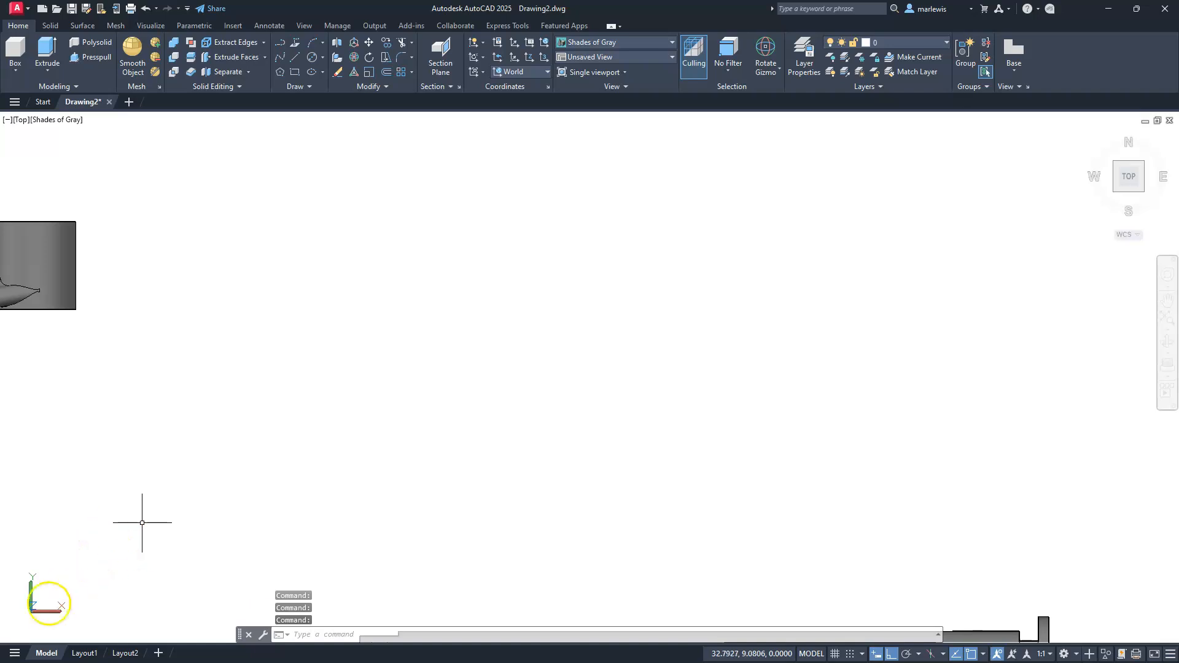
- Draw a horizontal line 3 units long in the empty area beside the handle
{"action": "left_click", "coordinate": [551, 439]}
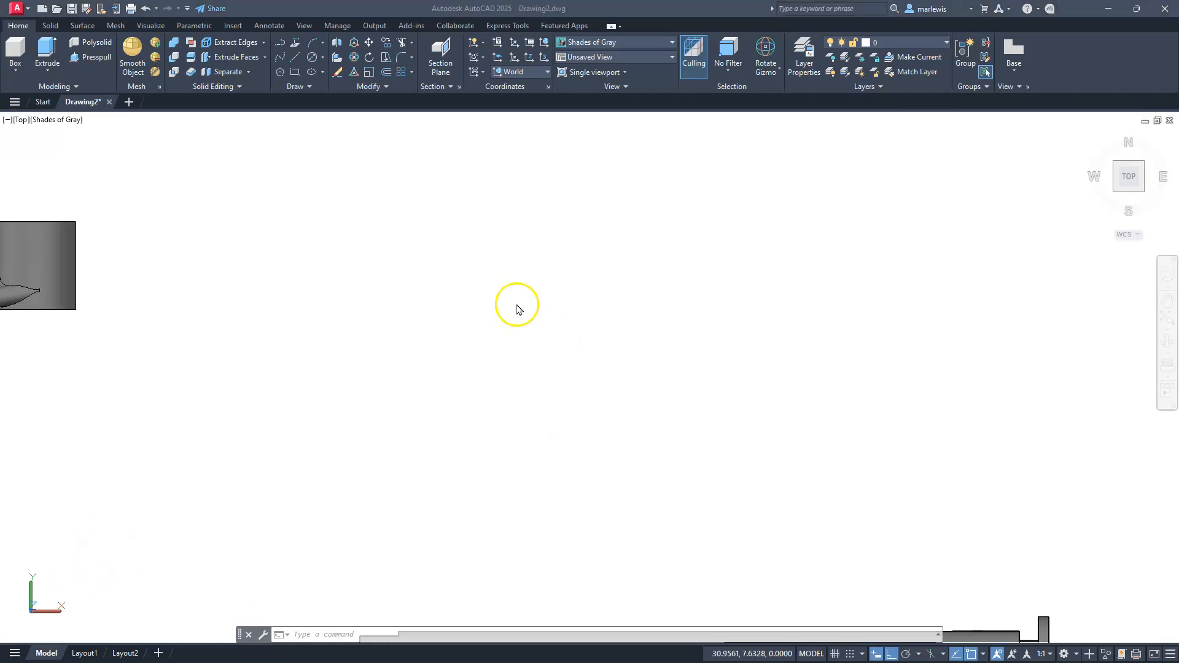
{"action": "left_click", "coordinate": [292, 54]}
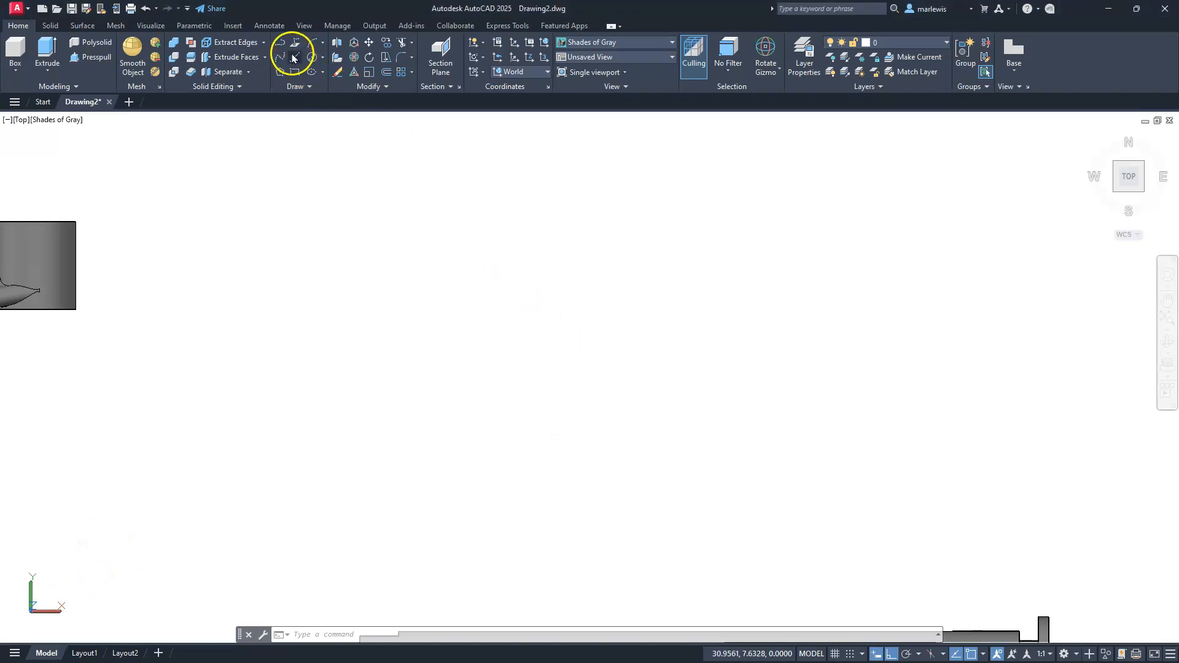
{"action": "left_click", "coordinate": [294, 60]}
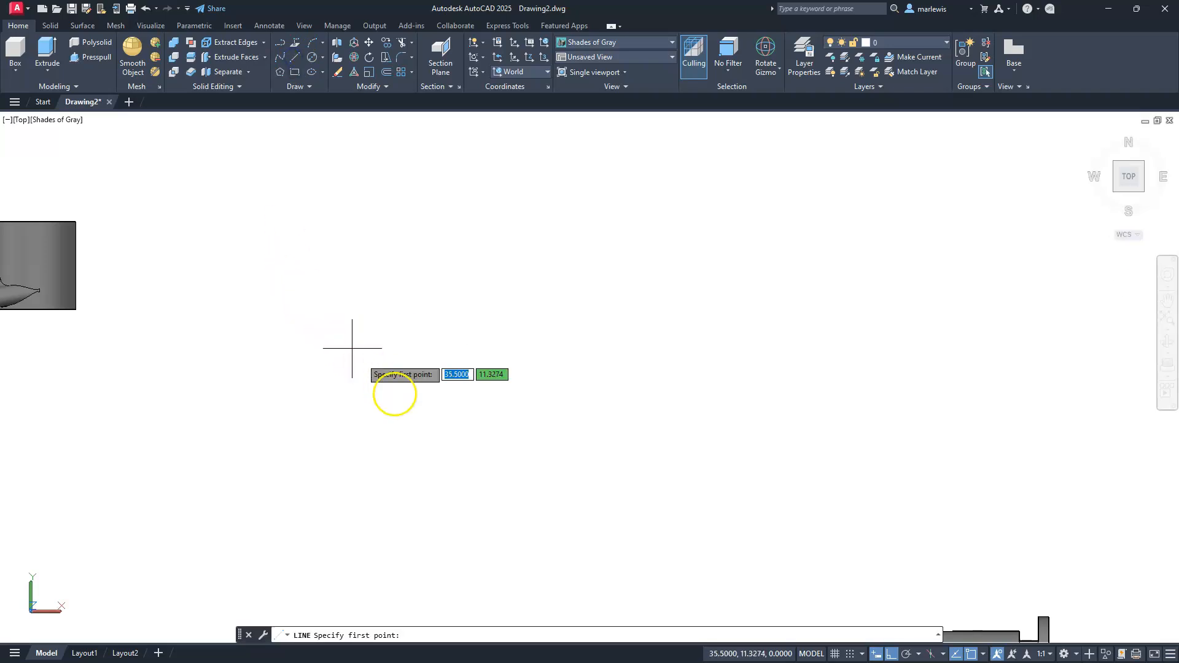
{"action": "left_click", "coordinate": [400, 397]}
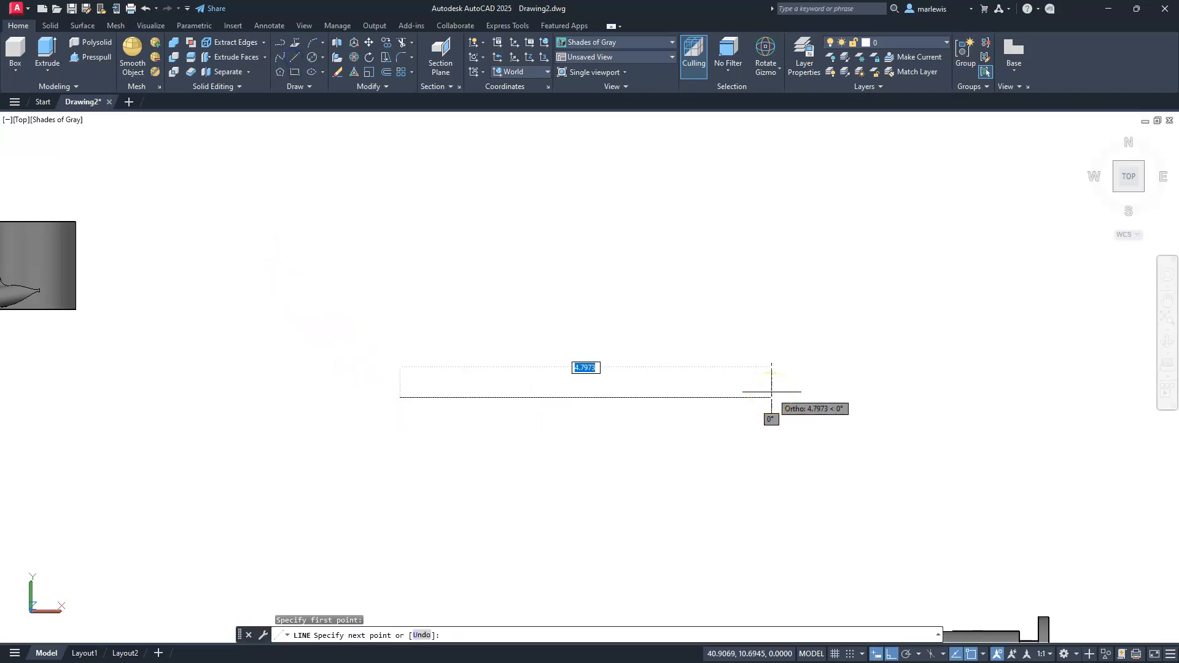
{"action": "type", "text": "3"}
{"action": "key", "text": "Return"}
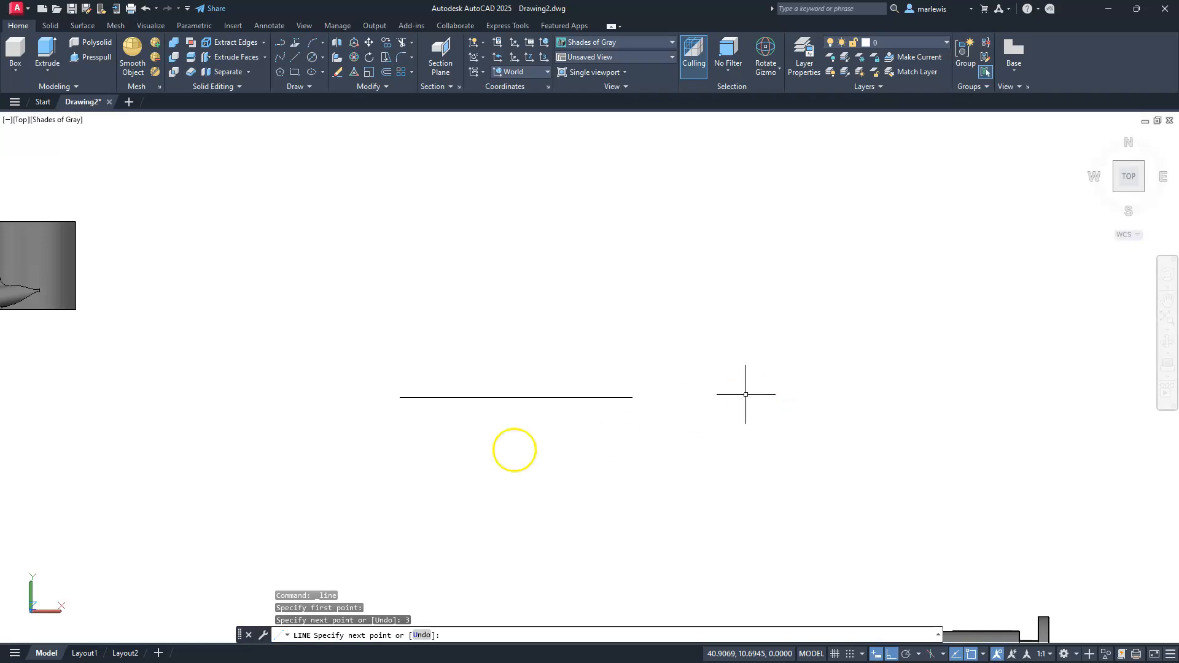
{"action": "key", "text": "Escape"}
- Draw a circle of diameter .3125 centred on the line's left endpoint
{"action": "scroll", "coordinate": [432, 412], "scroll_direction": "up", "scroll_amount": 3}
{"action": "mouse_move", "coordinate": [431, 412]}
{"action": "middle_mouse_down"}
{"action": "mouse_move", "coordinate": [539, 424]}
{"action": "mouse_move", "coordinate": [526, 426]}
{"action": "middle_mouse_up"}
{"action": "scroll", "coordinate": [524, 426], "scroll_direction": "down", "scroll_amount": 2}
{"action": "middle_click_drag", "start_coordinate": [597, 403], "coordinate": [558, 428]}
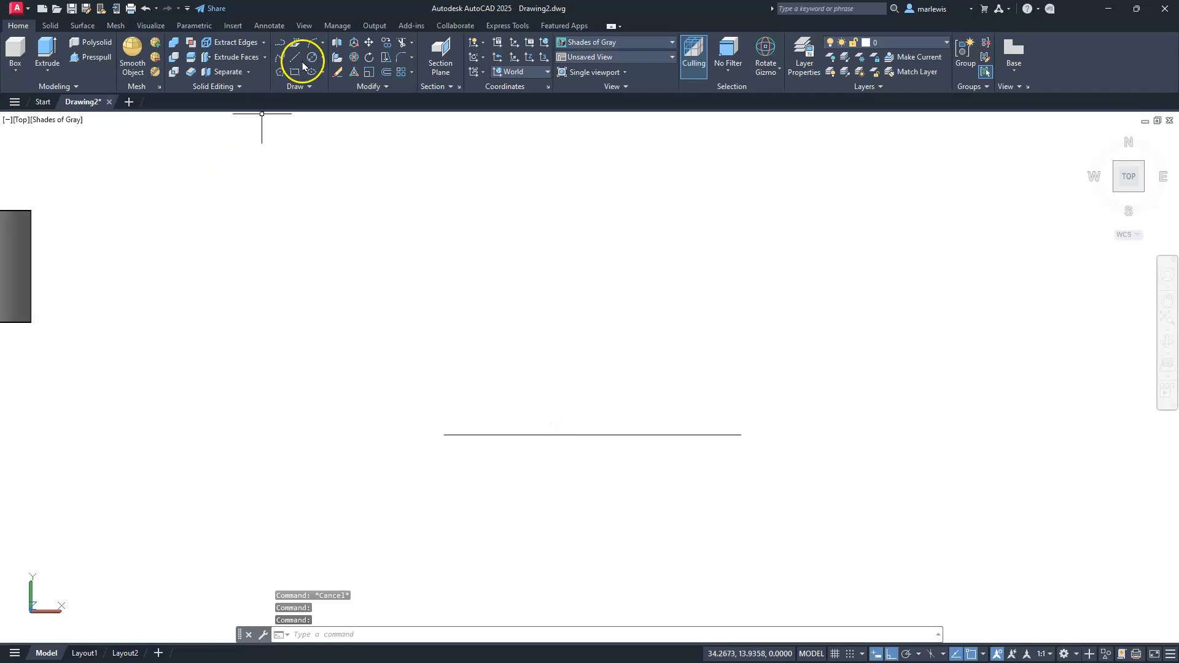
{"action": "left_click", "coordinate": [323, 58]}
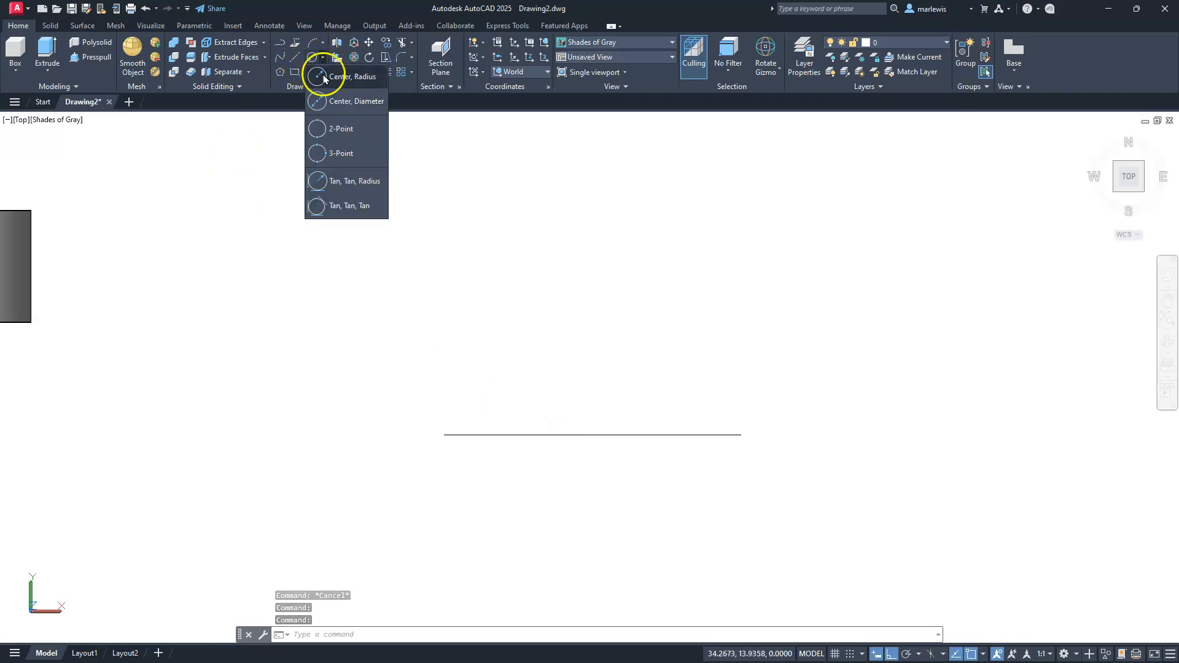
{"action": "left_click", "coordinate": [324, 77]}
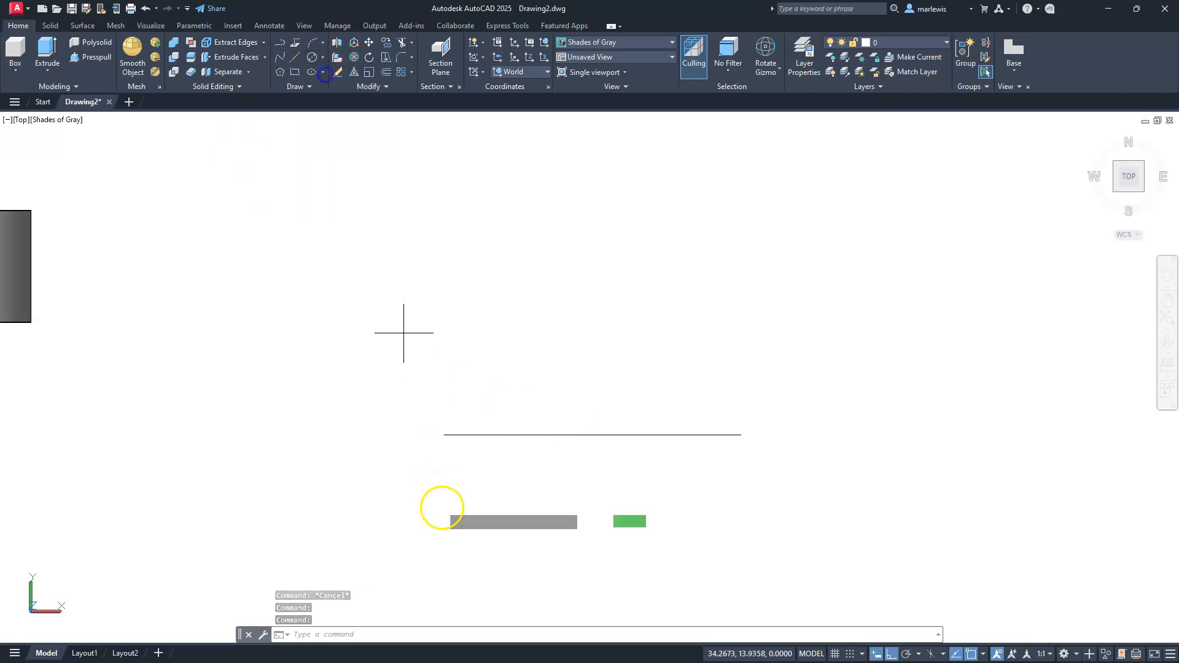
{"action": "left_click", "coordinate": [455, 431]}
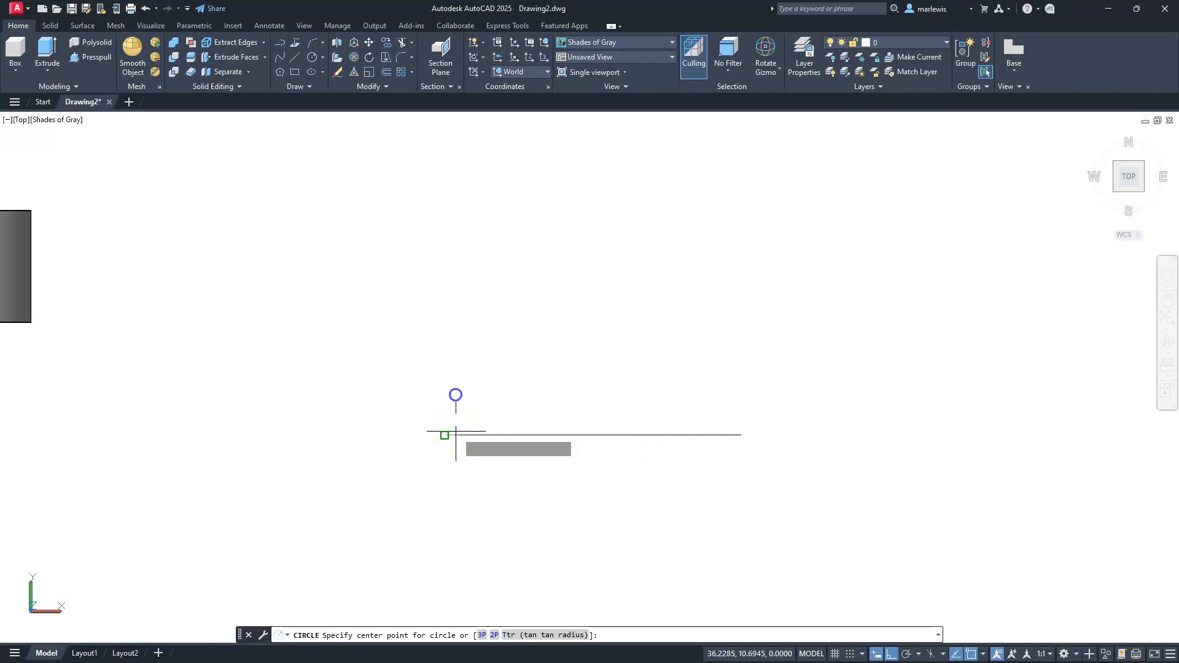
{"action": "type", "text": "d"}
{"action": "key", "text": "Return"}
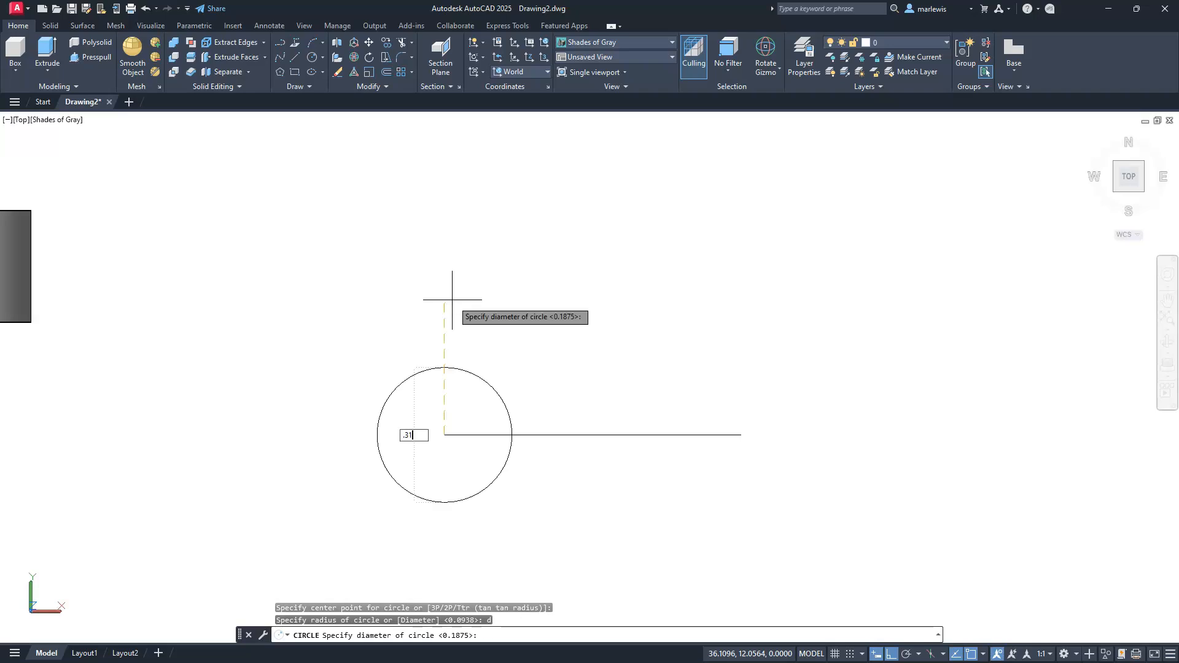
{"action": "type", "text": ".3125"}
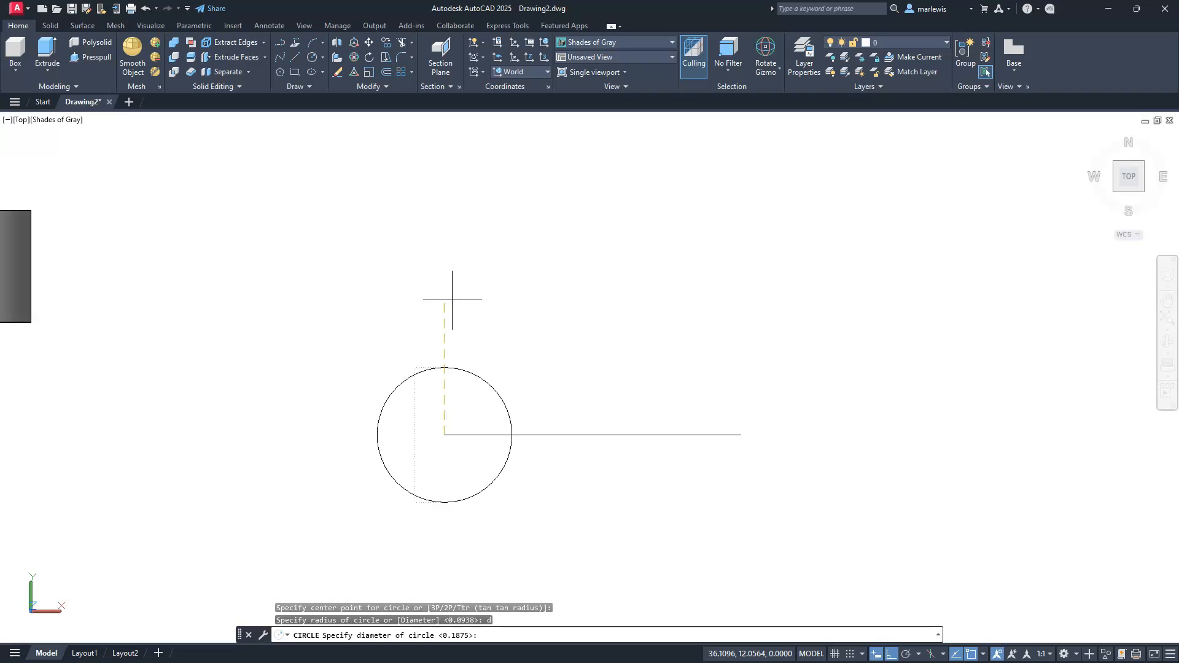
{"action": "key", "text": "Return"}
{"action": "left_click", "coordinate": [501, 434]}
{"action": "key", "text": "Escape"}
{"action": "key", "text": "Escape"}
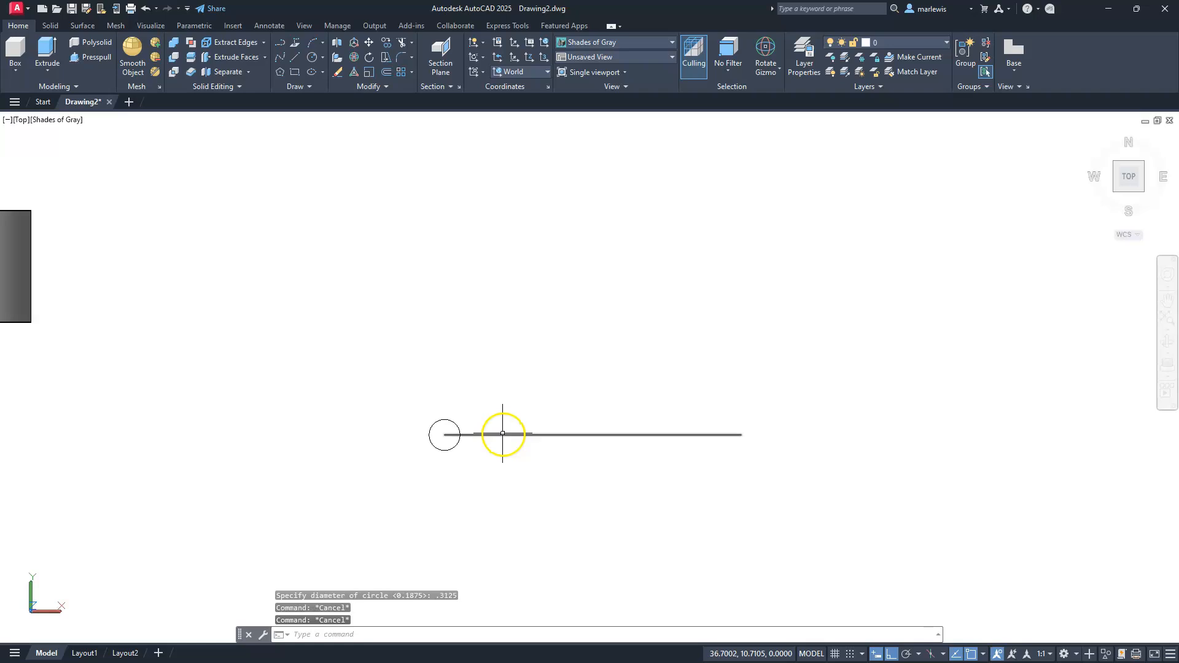
- Mirror the circle about a vertical axis through the line's midpoint, keeping the source circle
{"action": "type", "text": "mi"}
{"action": "key", "text": "Return"}
{"action": "left_click", "coordinate": [392, 472]}
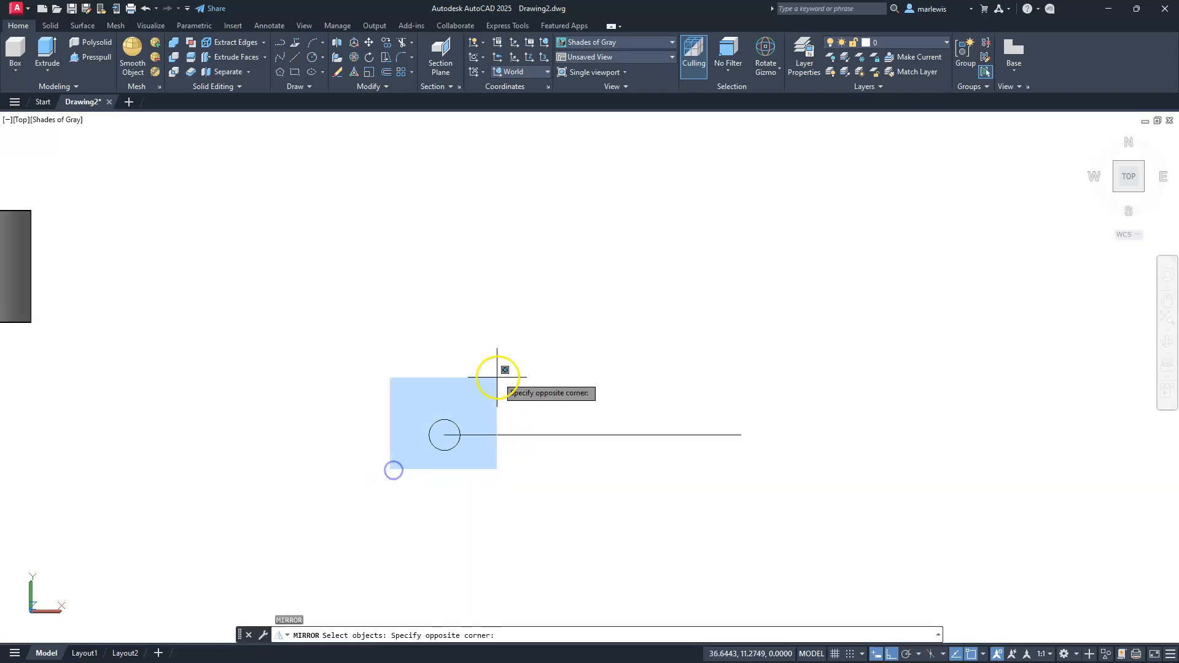
{"action": "left_click", "coordinate": [498, 375]}
{"action": "key", "text": "Return"}
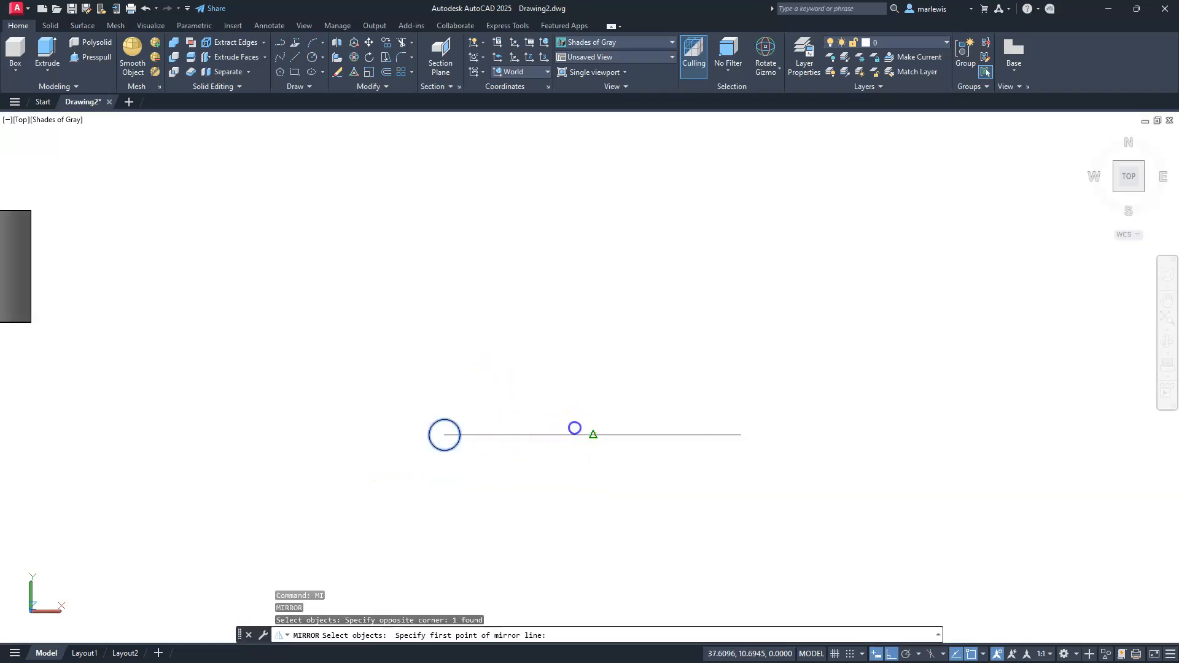
{"action": "left_click", "coordinate": [577, 430]}
{"action": "left_click", "coordinate": [609, 317]}
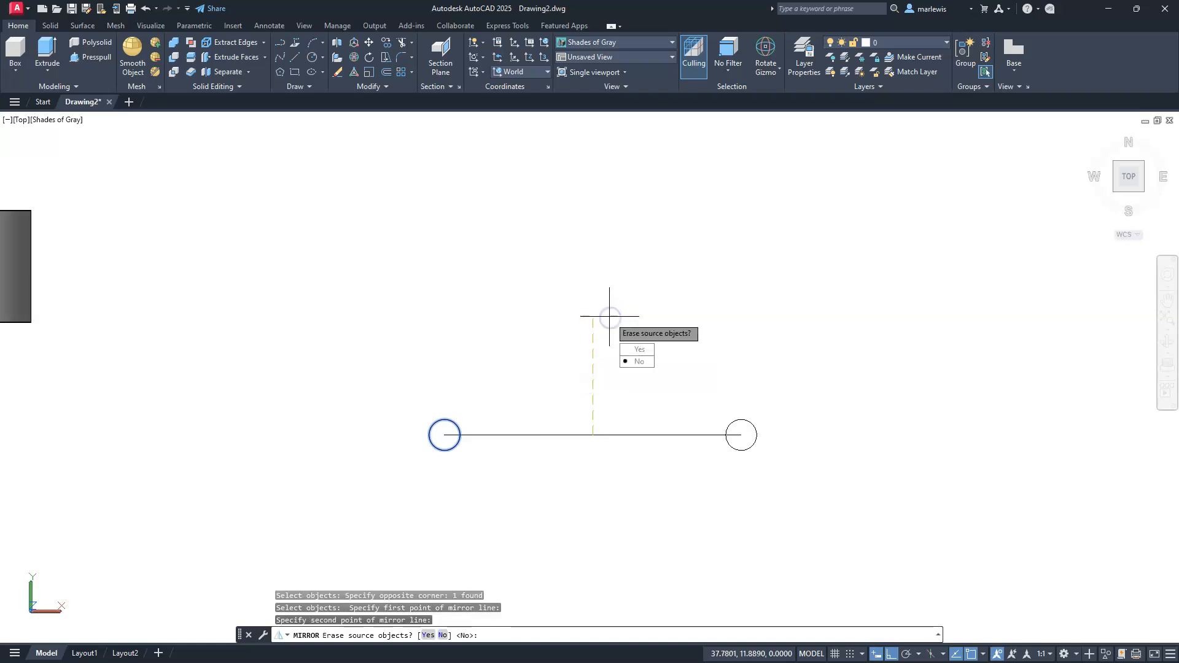
{"action": "key", "text": "Return"}
{"action": "scroll", "coordinate": [501, 367], "scroll_direction": "up", "scroll_amount": 2}
{"action": "middle_click_drag", "start_coordinate": [660, 385], "coordinate": [638, 315]}
{"action": "key", "text": "Escape"}
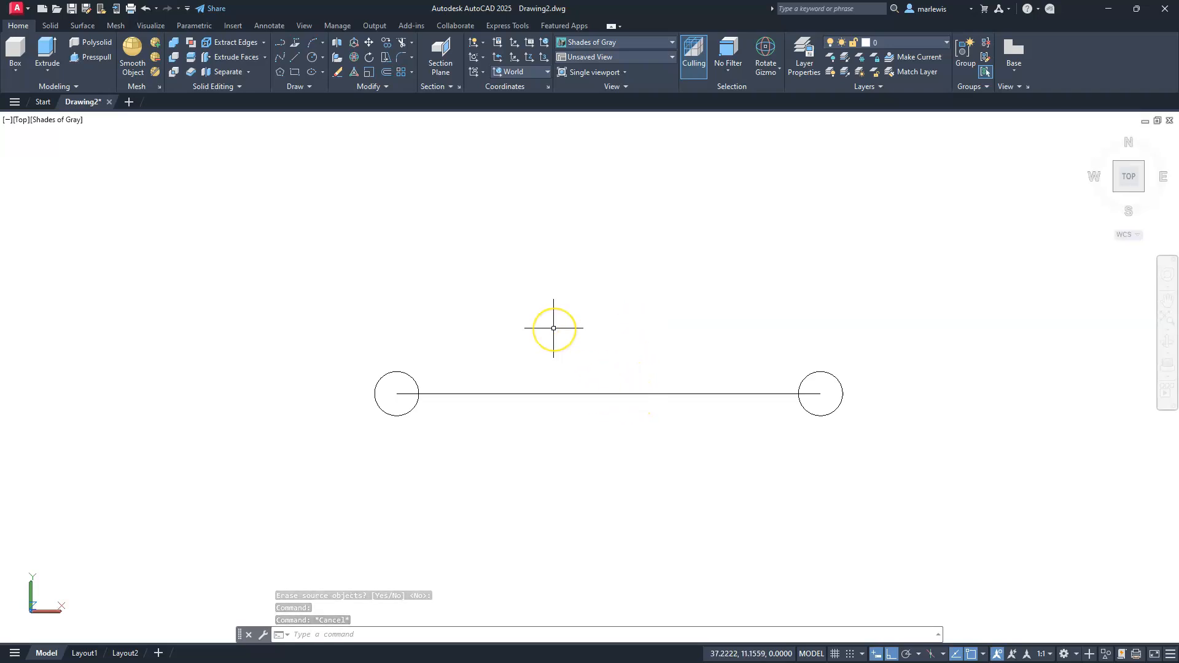
{"action": "key", "text": "Escape"}
- Offset the horizontal line upward by .0625
{"action": "type", "text": "o"}
{"action": "key", "text": "Return"}
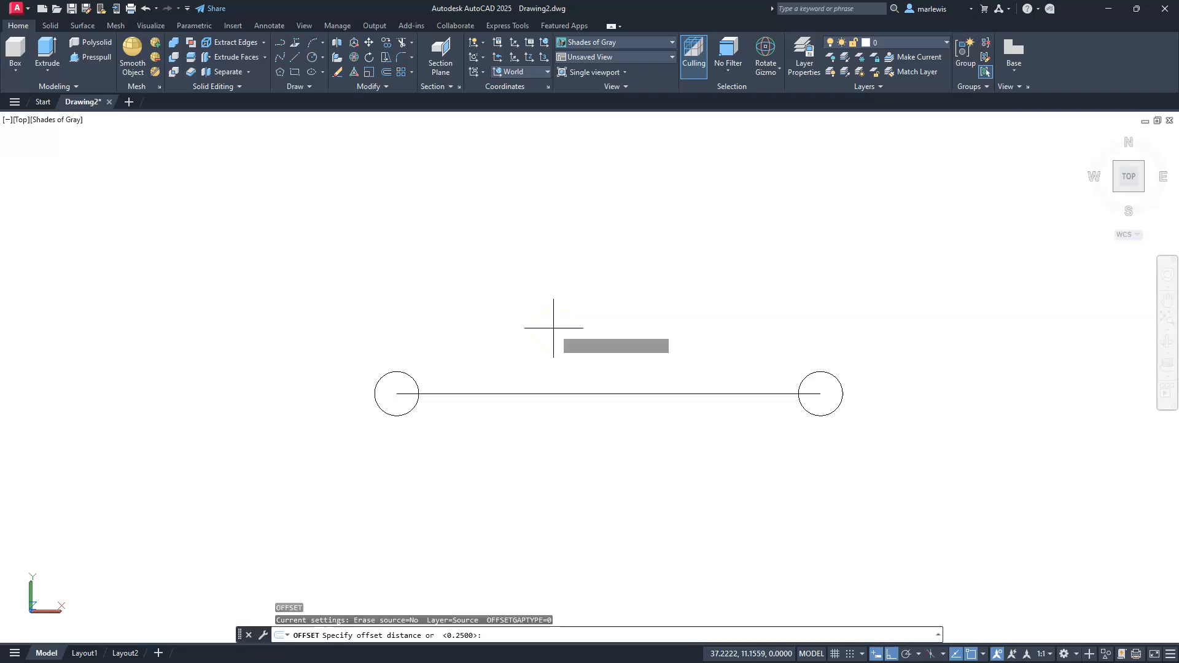
{"action": "key", "text": "Return"}
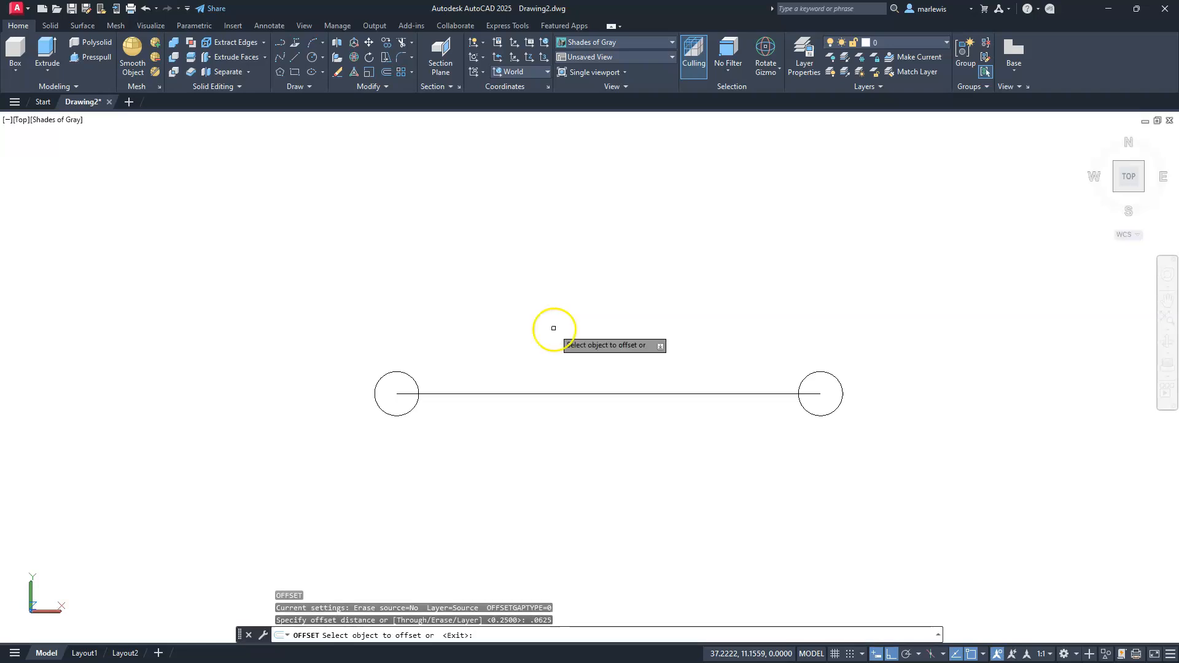
{"action": "left_click", "coordinate": [561, 391]}
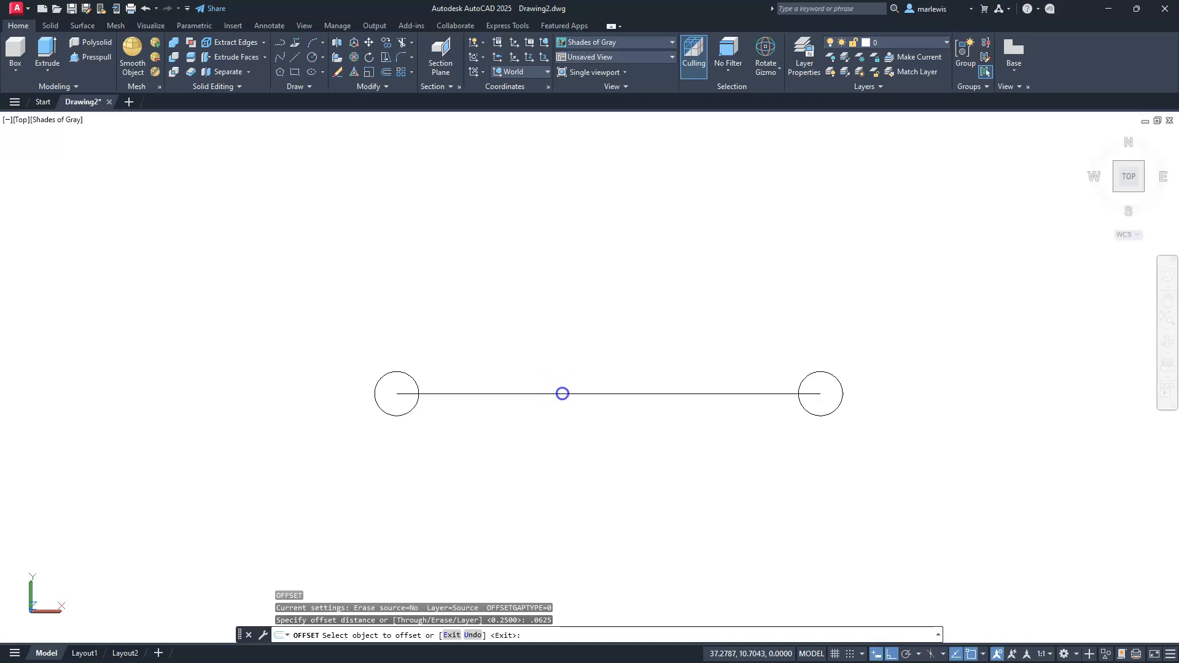
{"action": "left_click", "coordinate": [559, 334]}
{"action": "key", "text": "Escape"}
{"action": "key", "text": "Escape"}
{"action": "key", "text": "Escape"}
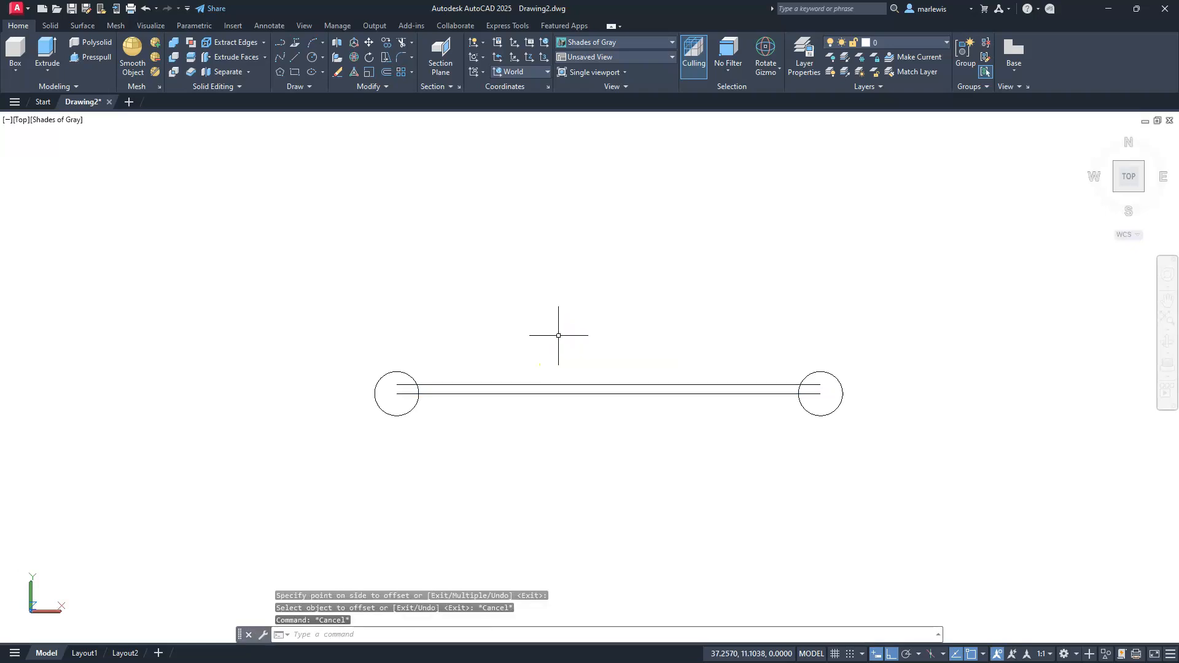
- Extend the original centre line at both ends to the outer edges of the two circles
{"action": "type", "text": "ex"}
{"action": "key", "text": "Return"}
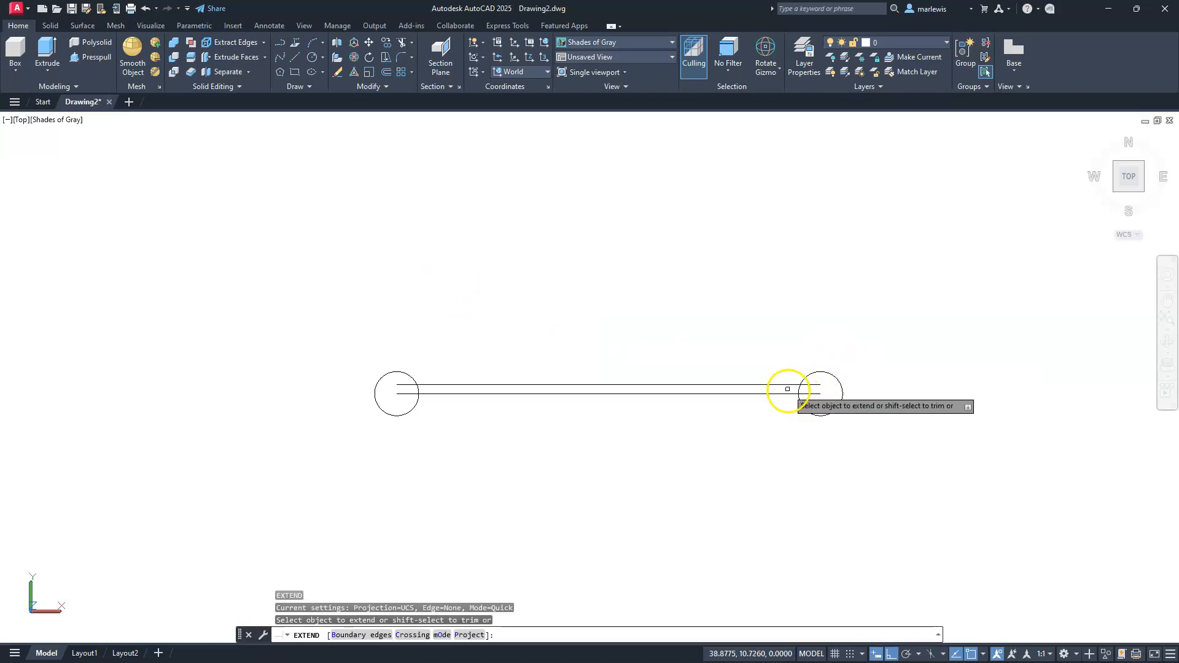
{"action": "left_click", "coordinate": [790, 393]}
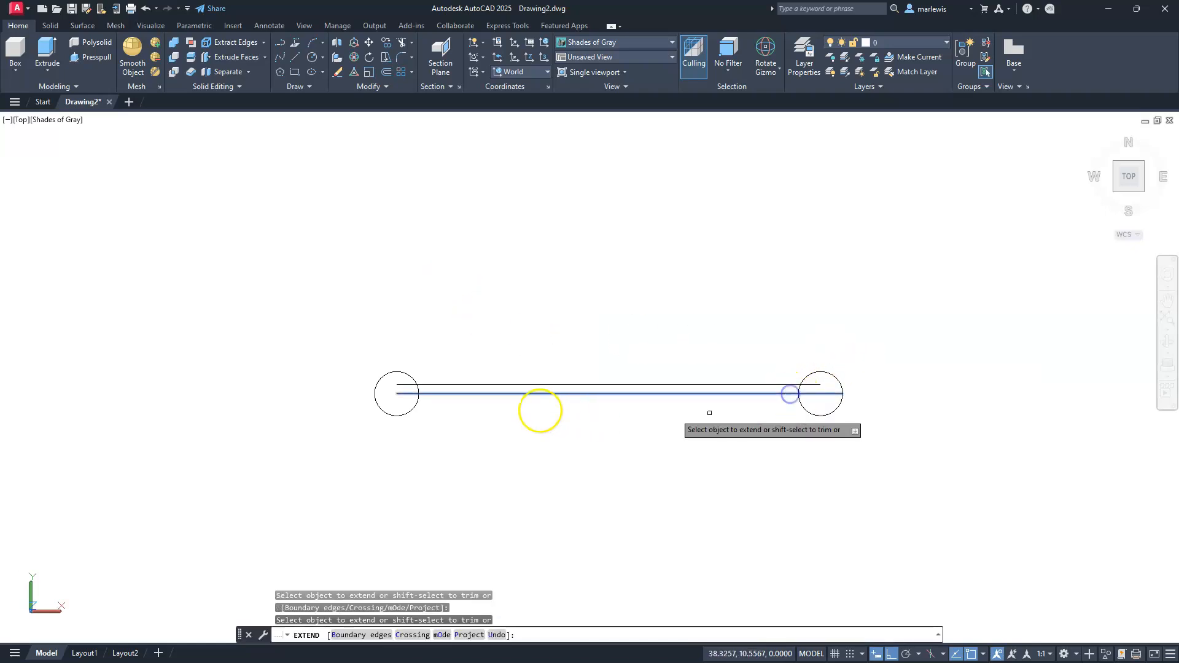
{"action": "left_click", "coordinate": [477, 394]}
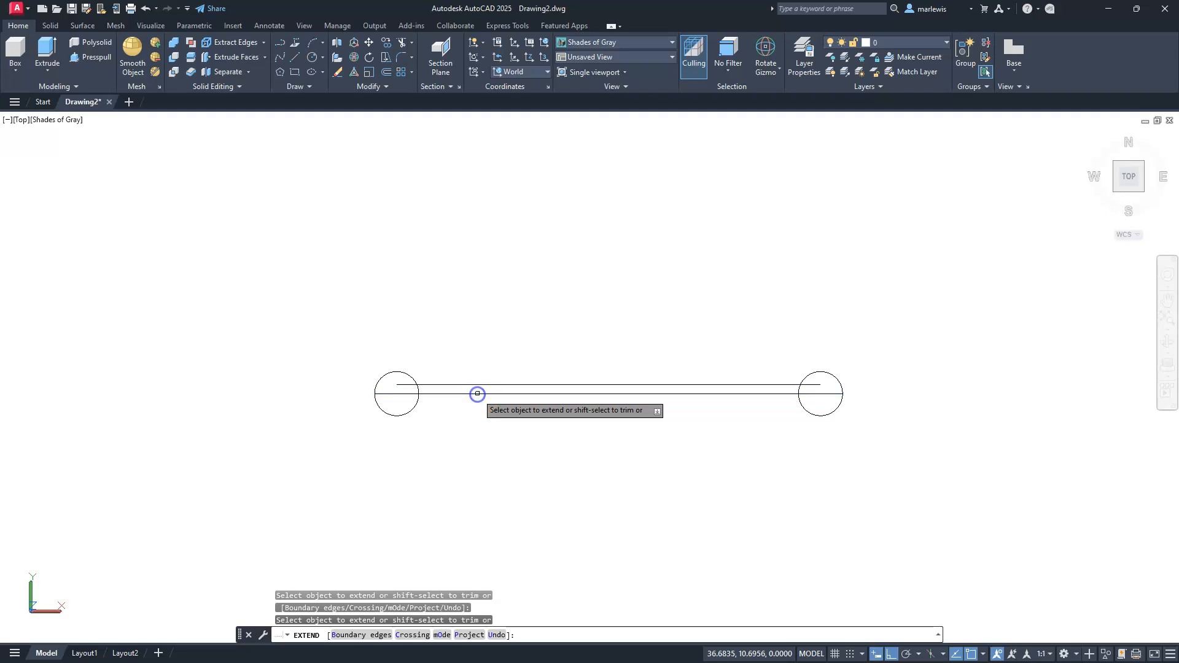
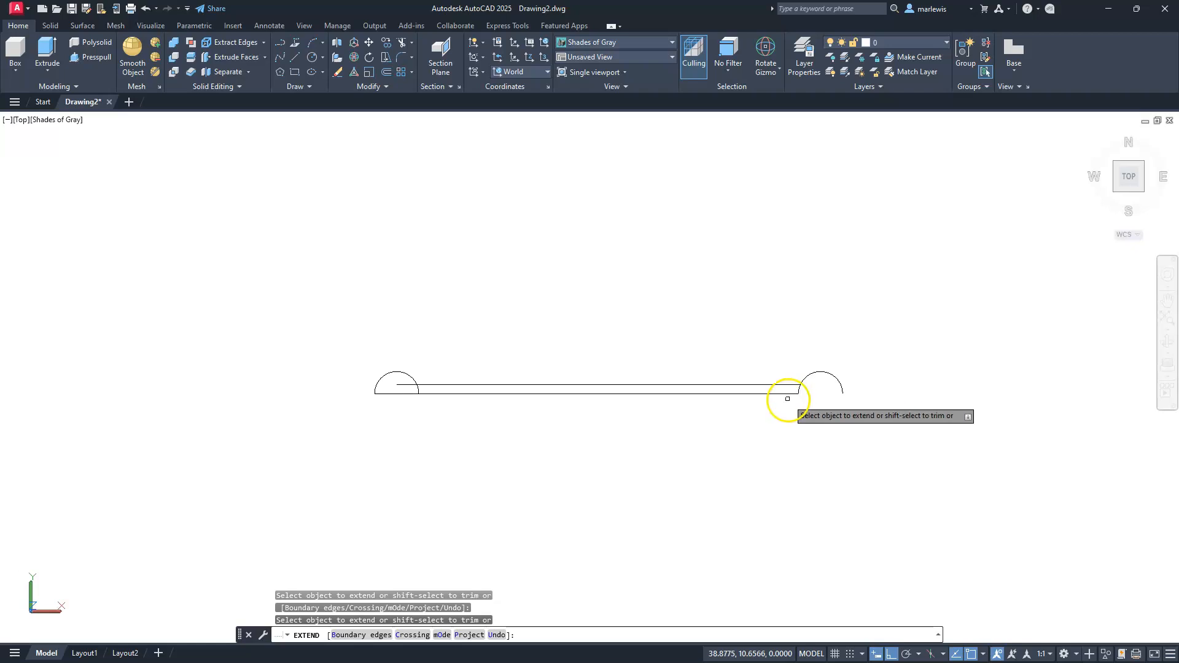
- Undo the mistaken trim of the centre line and trim the circles and upper line to leave a closed upper-half profile with rounded ends
{"action": "left_click", "coordinate": [500, 634]}
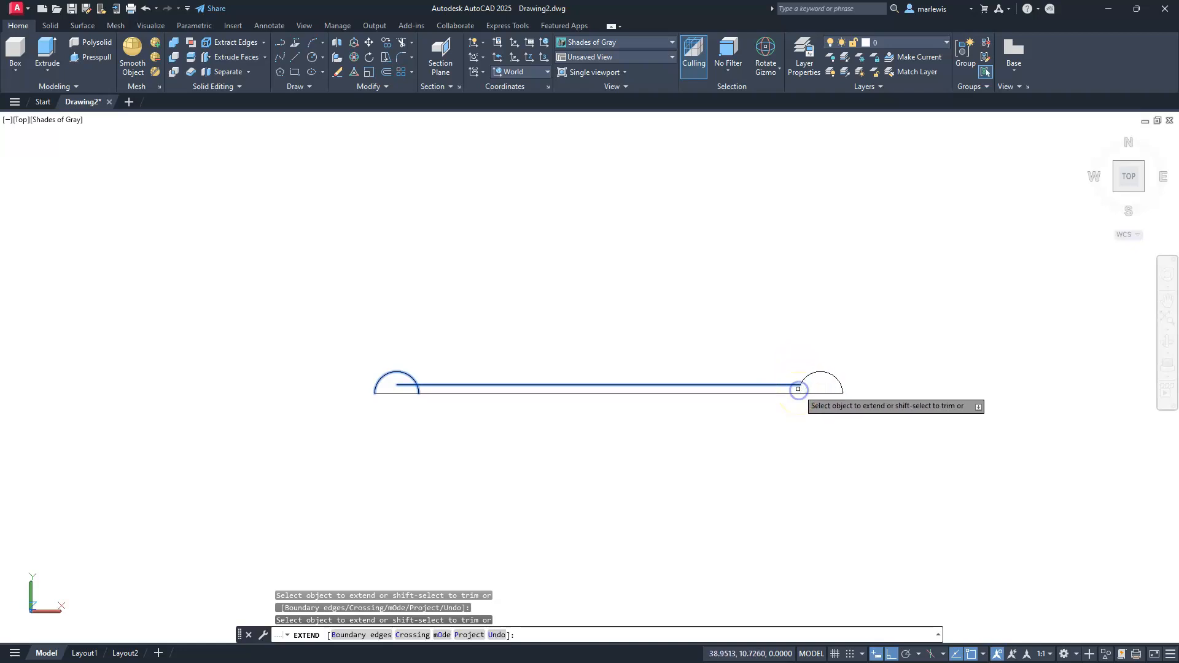
{"action": "left_click", "coordinate": [430, 385]}
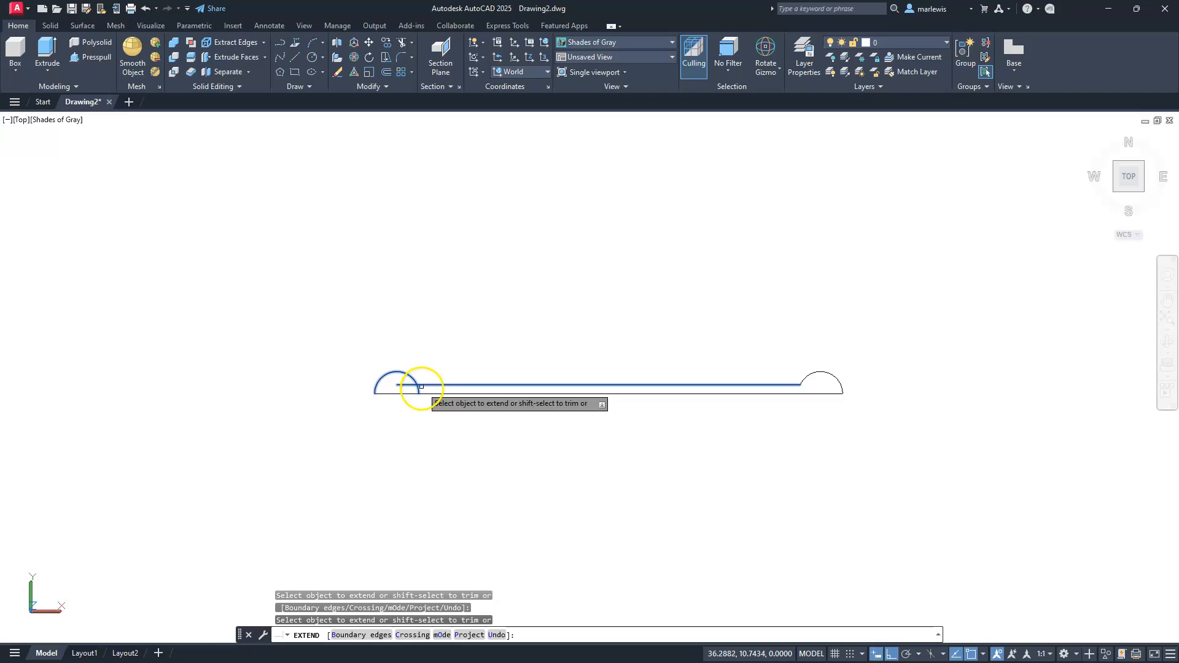
{"action": "left_click_drag", "start_coordinate": [420, 390], "coordinate": [411, 393], "text": "shift"}
{"action": "scroll", "coordinate": [399, 389], "scroll_direction": "up", "scroll_amount": 8}
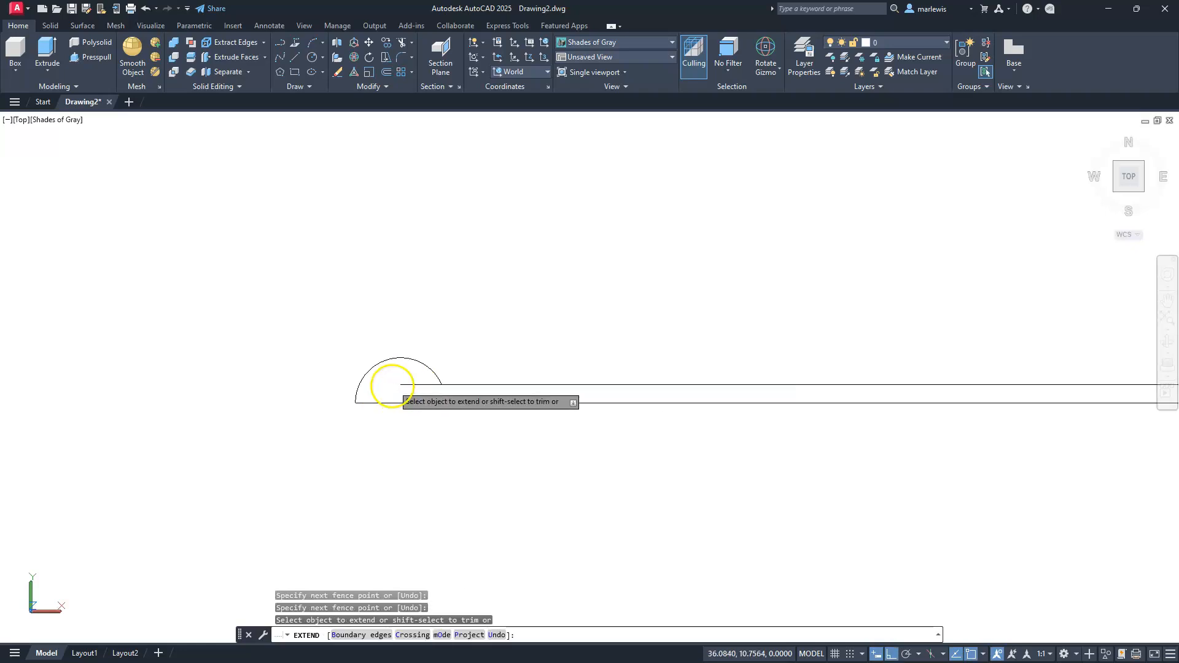
{"action": "left_click", "coordinate": [442, 385], "text": "shift"}
{"action": "scroll", "coordinate": [461, 366], "scroll_direction": "down", "scroll_amount": 4}
{"action": "scroll", "coordinate": [461, 366], "scroll_direction": "down", "scroll_amount": 4}
{"action": "key", "text": "Escape"}
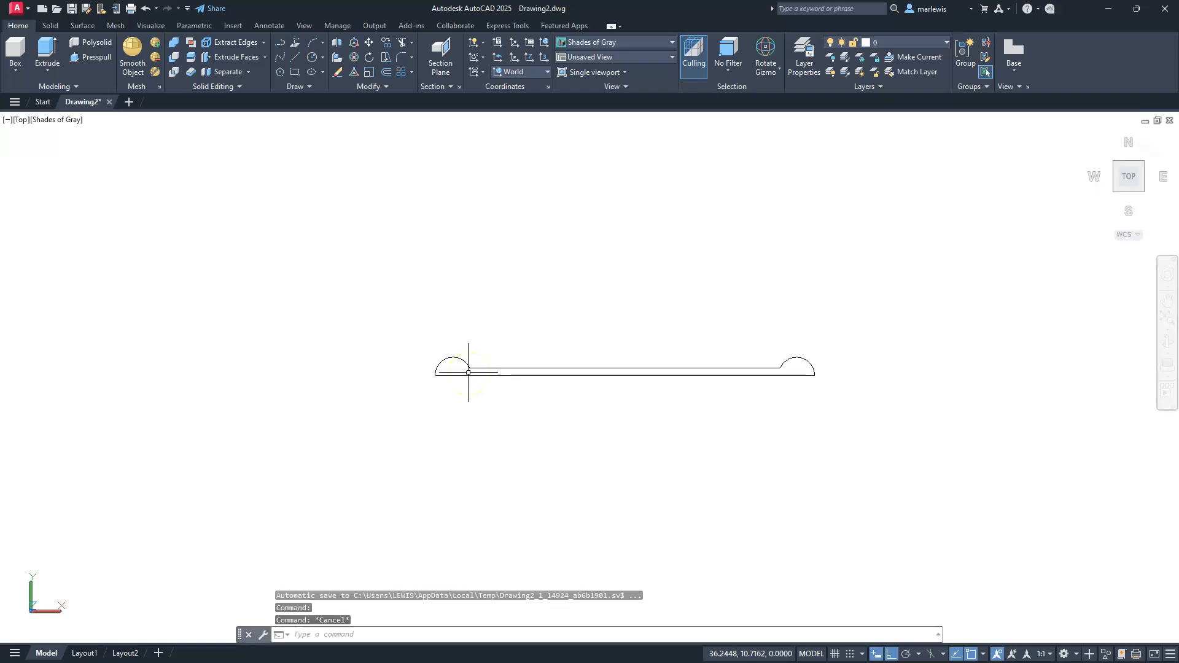
- Join all lines and arcs of the half profile into a single polyline
{"action": "key", "text": "Escape"}
{"action": "left_click", "coordinate": [358, 403]}
{"action": "left_click", "coordinate": [989, 245]}
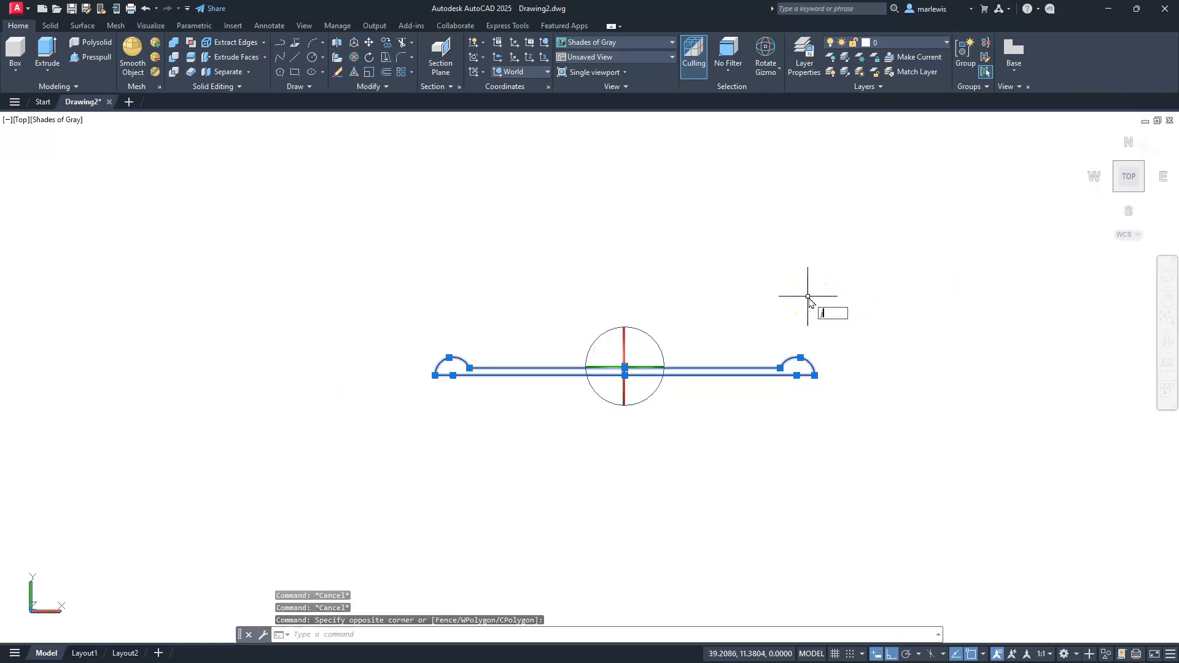
{"action": "key", "text": "Return"}
{"action": "key", "text": "Escape"}
{"action": "key", "text": "Escape"}
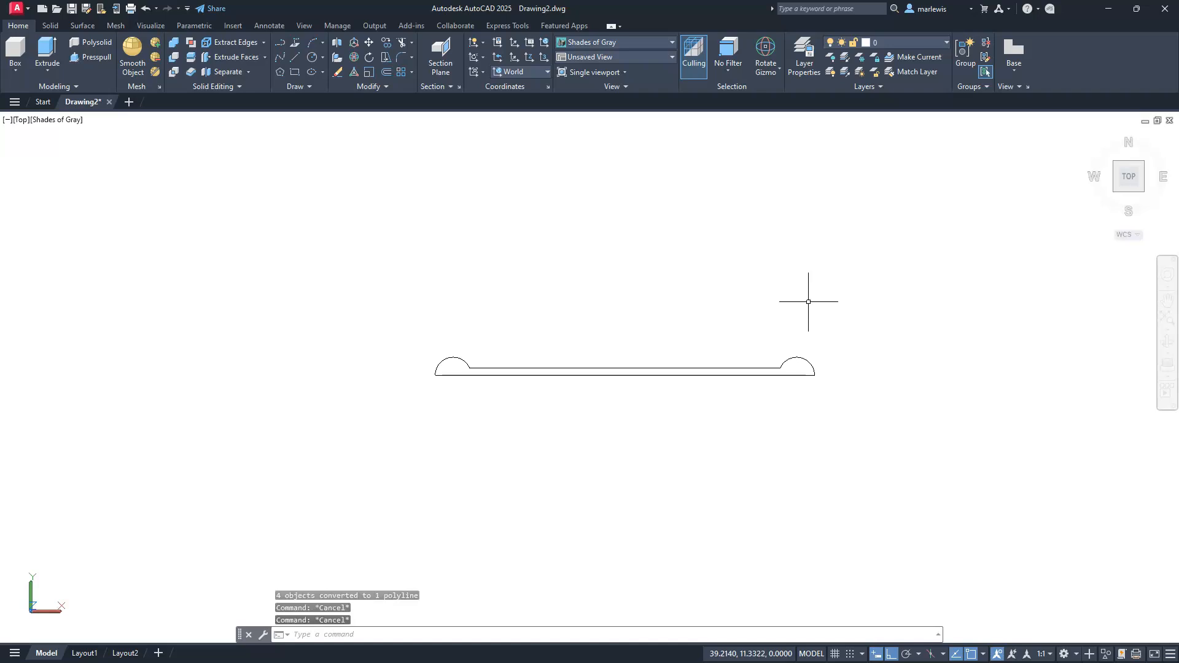
- Draw a vertical reference line downward from the midpoint of the half profile's straight bottom edge
{"action": "type", "text": "l"}
{"action": "key", "text": "Return"}
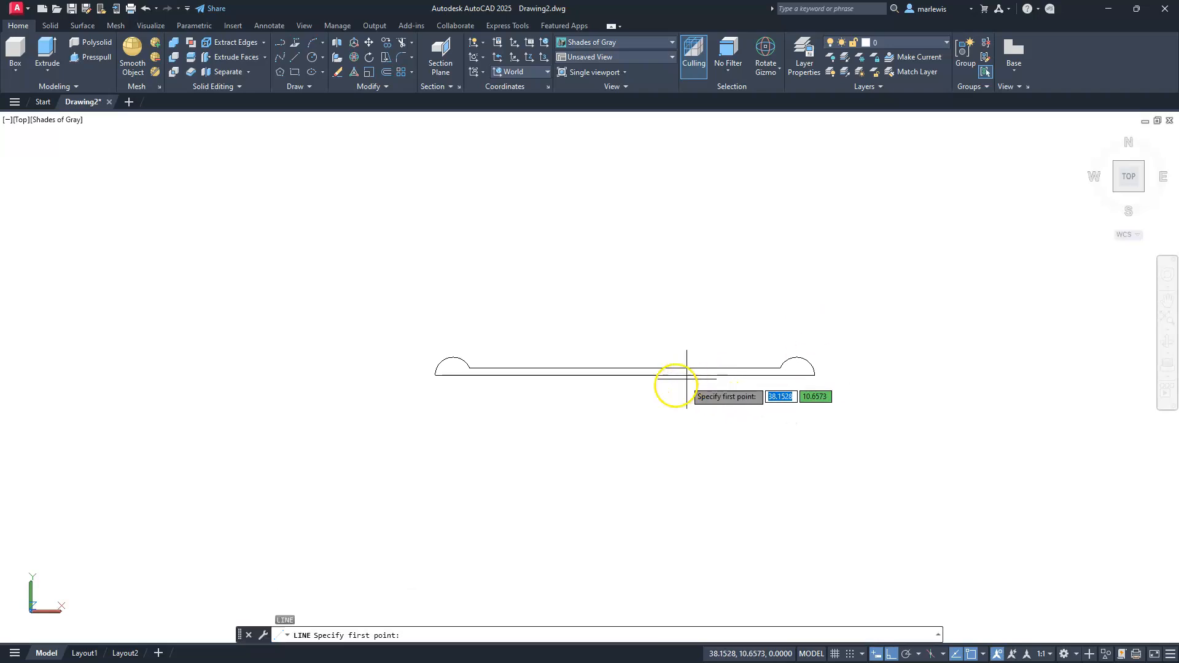
{"action": "left_click", "coordinate": [626, 376]}
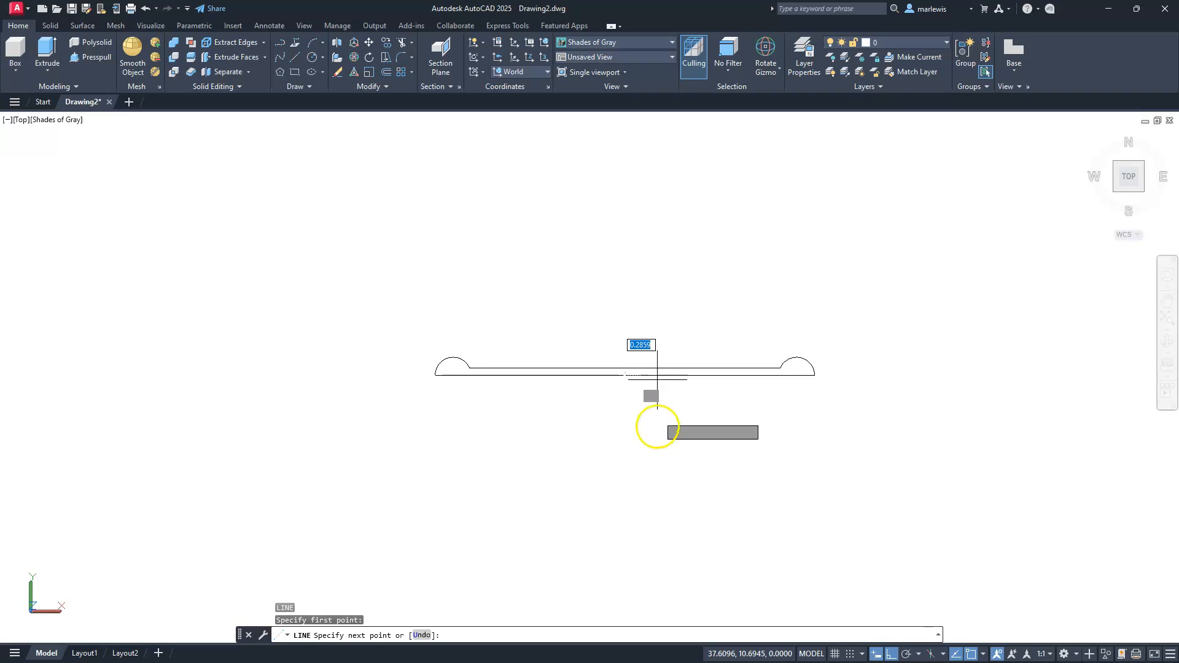
{"action": "left_click", "coordinate": [654, 523]}
{"action": "key", "text": "Escape"}
{"action": "key", "text": "Escape"}
{"action": "key", "text": "Escape"}
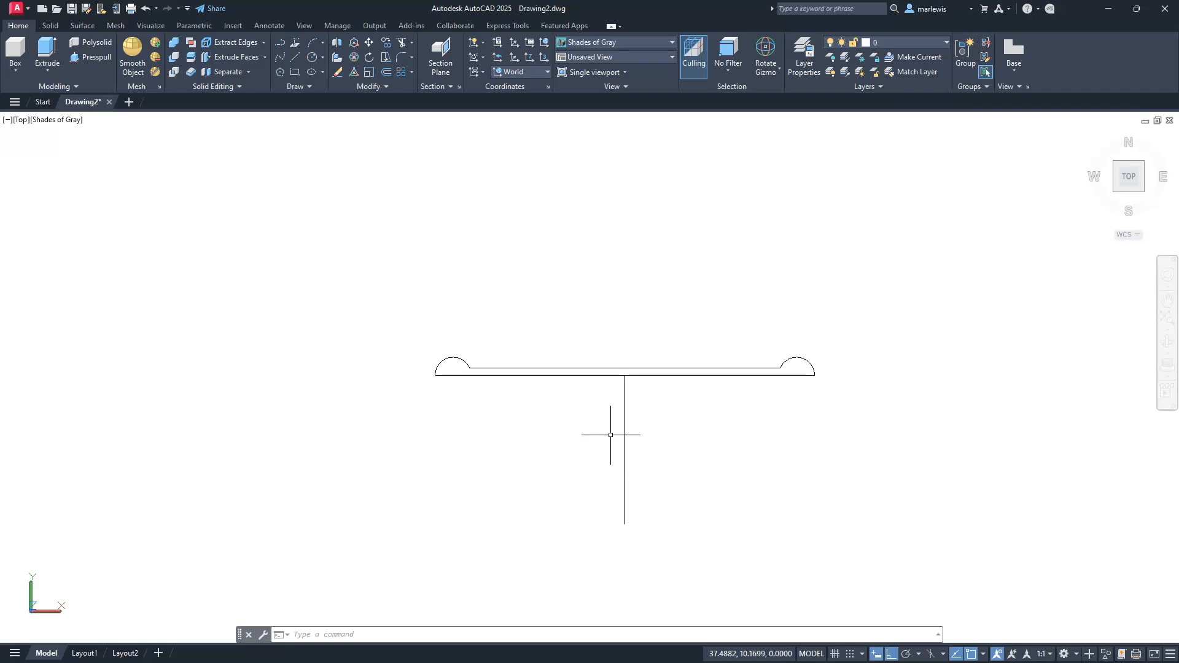
{"action": "key", "text": "Escape"}
{"action": "key", "text": "Escape"}
{"action": "key", "text": "Escape"}
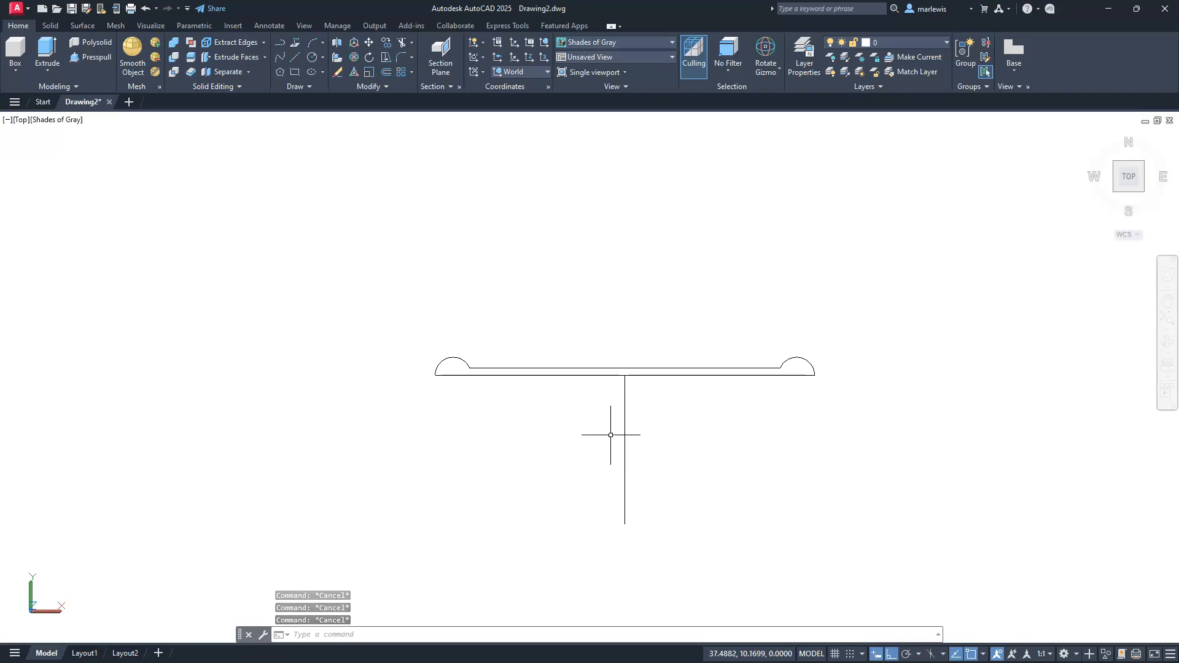
- Revolve the closed half profile 360 degrees about its straight bottom edge to make the solid ball-ended bar
{"action": "left_click", "coordinate": [47, 71]}
{"action": "left_click", "coordinate": [64, 136]}
{"action": "left_click", "coordinate": [574, 324]}
{"action": "left_click", "coordinate": [541, 401]}
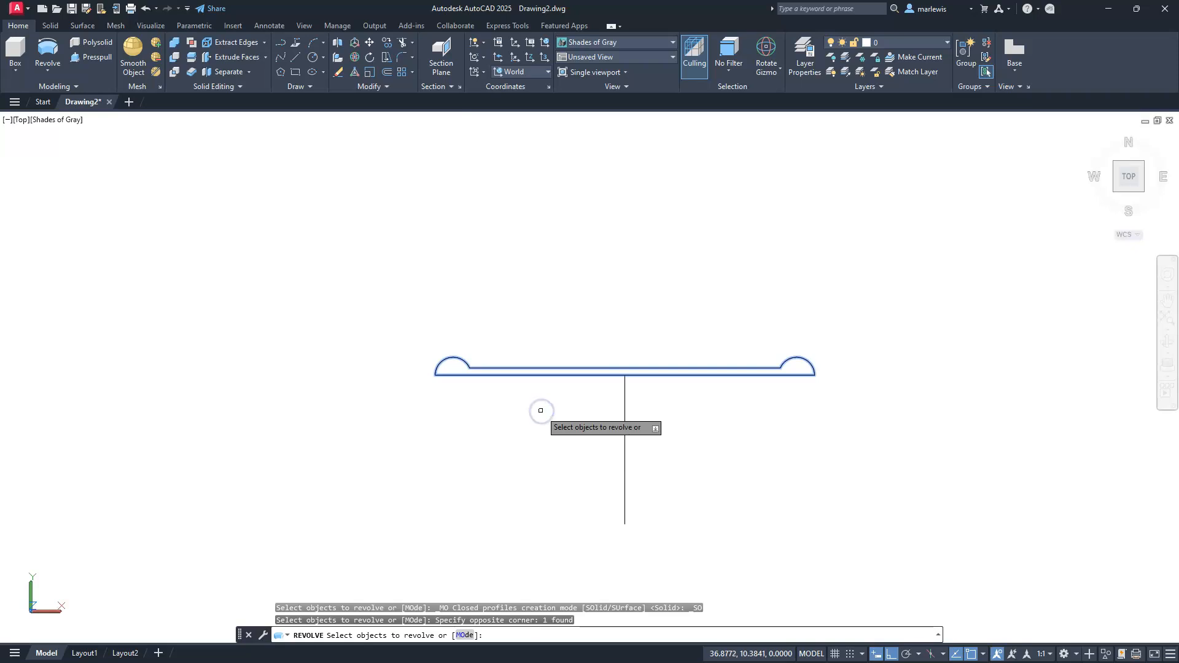
{"action": "key", "text": "Return"}
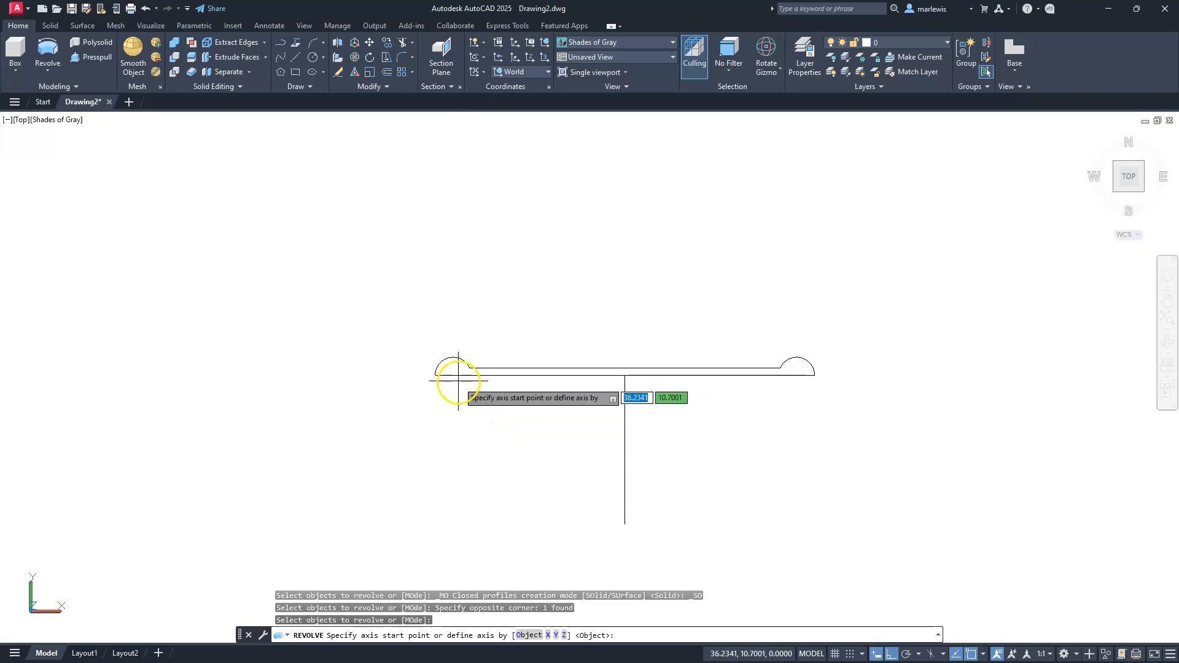
{"action": "left_click", "coordinate": [455, 375]}
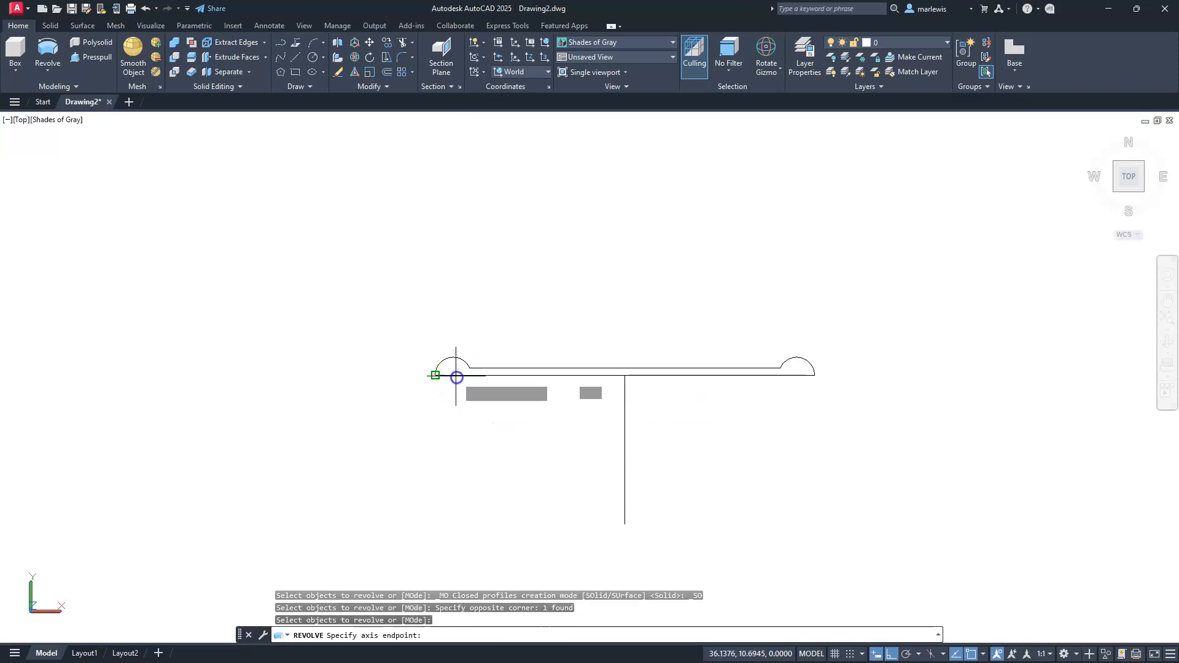
{"action": "left_click", "coordinate": [809, 376]}
{"action": "key", "text": "Return"}
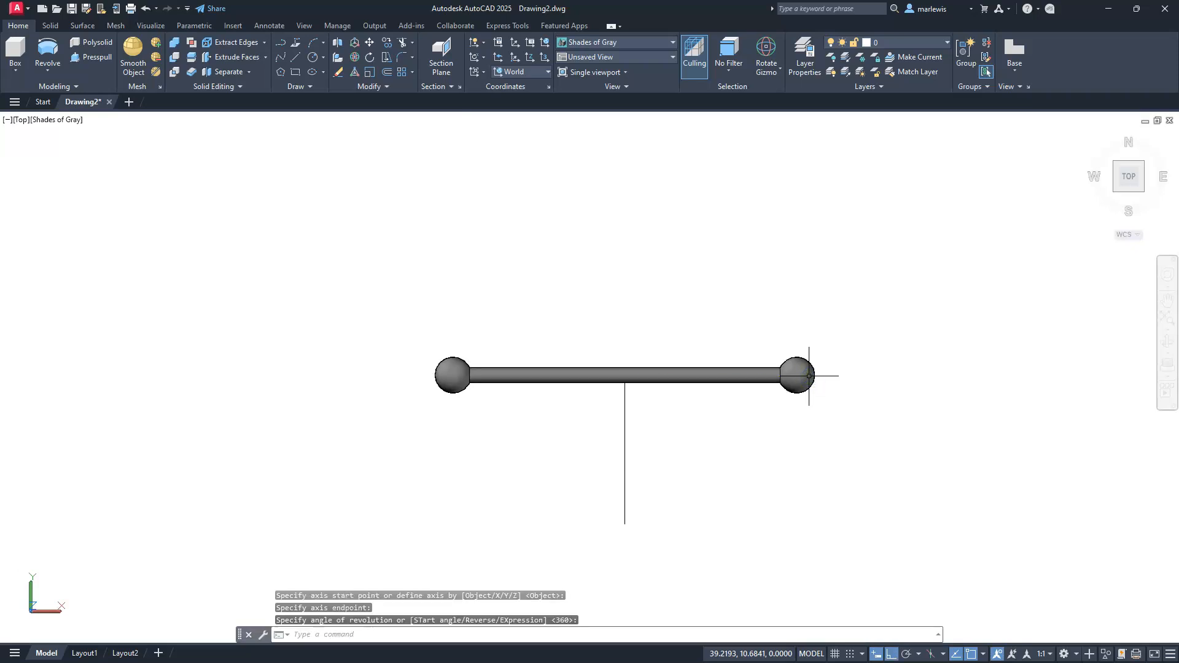
- Rotate the flanged shaft a quarter turn about the vertical axis so it runs parallel to the clamp frame's bore
{"action": "scroll", "coordinate": [809, 376], "scroll_direction": "up", "scroll_amount": 2}
{"action": "scroll", "coordinate": [816, 376], "scroll_direction": "down", "scroll_amount": 7}
{"action": "middle_click_drag", "start_coordinate": [824, 376], "coordinate": [782, 319]}
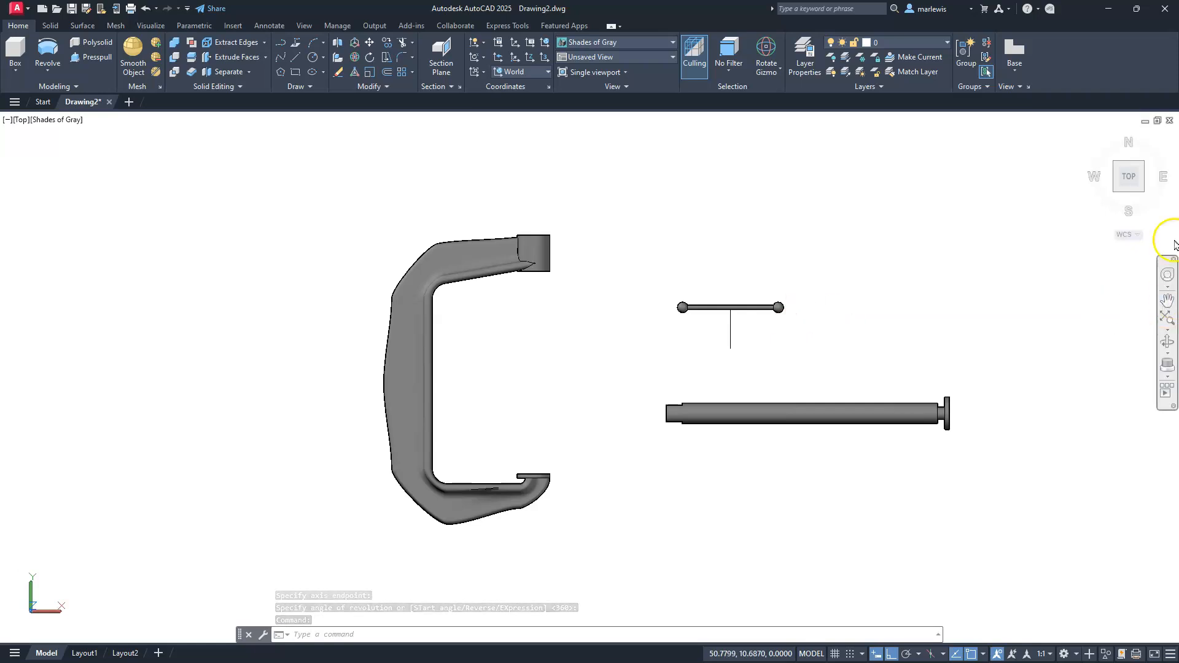
{"action": "left_click", "coordinate": [1116, 191]}
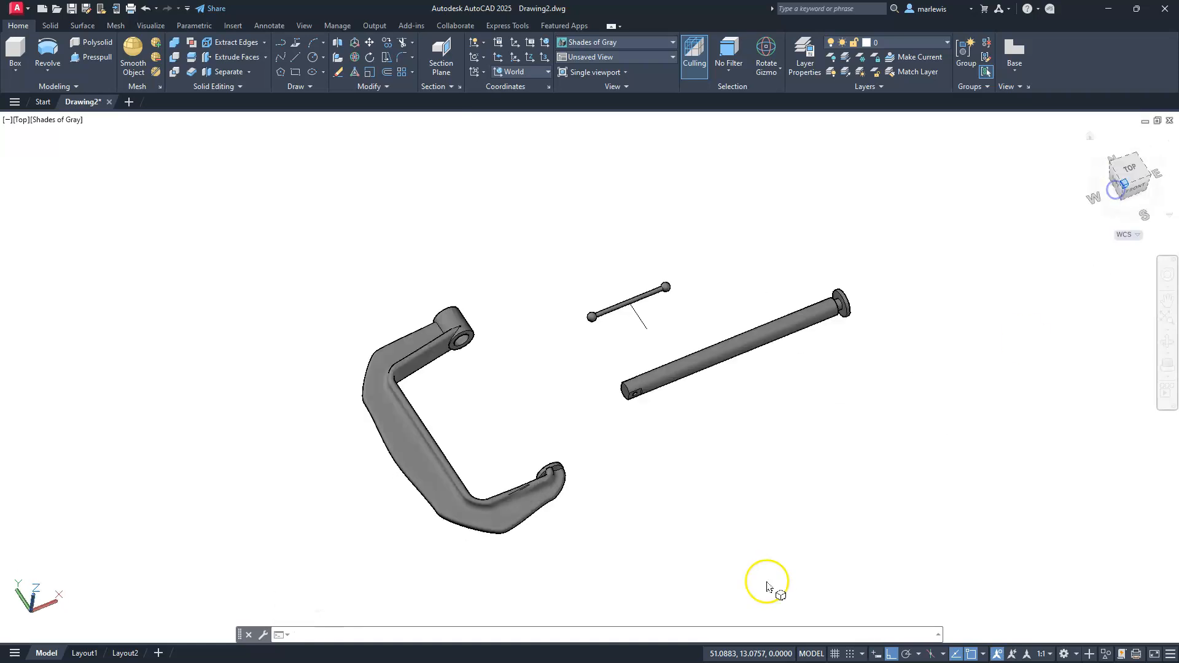
{"action": "middle_click_drag", "start_coordinate": [531, 385], "coordinate": [694, 409]}
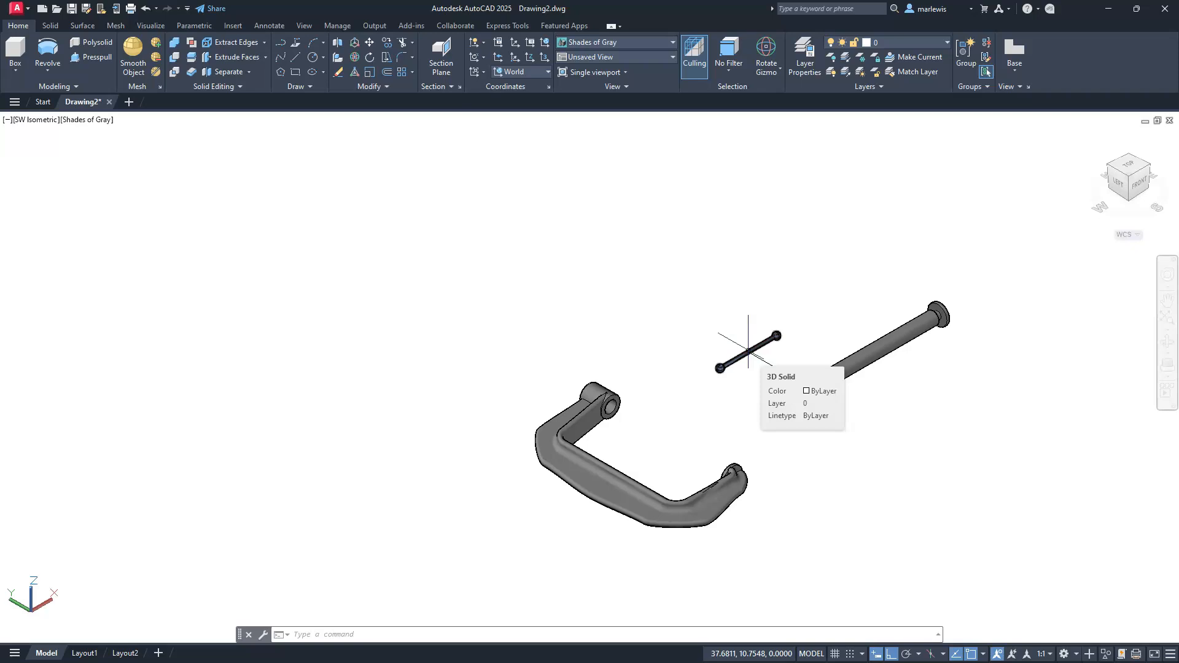
{"action": "left_click", "coordinate": [832, 381]}
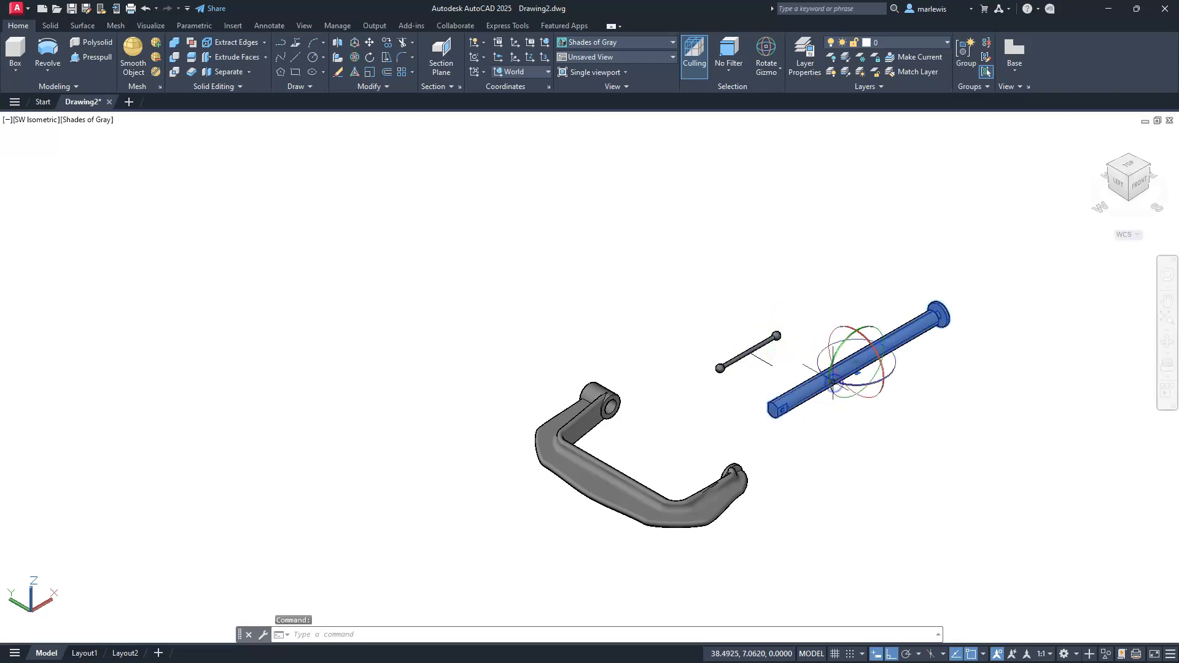
{"action": "left_click", "coordinate": [895, 375]}
{"action": "left_click", "coordinate": [936, 438]}
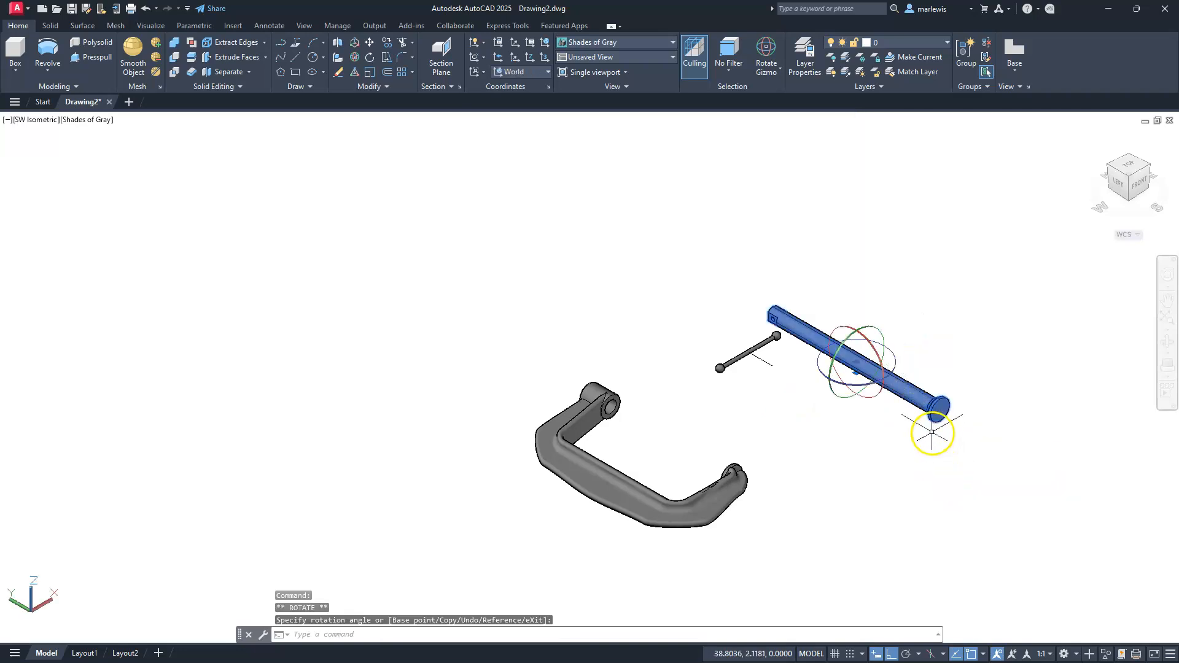
- Move the shaft from the centre of its flange's end face to the centre of the frame's round jaw pad
{"action": "type", "text": "M"}
{"action": "key", "text": "Return"}
{"action": "scroll", "coordinate": [930, 427], "scroll_direction": "up", "scroll_amount": 5}
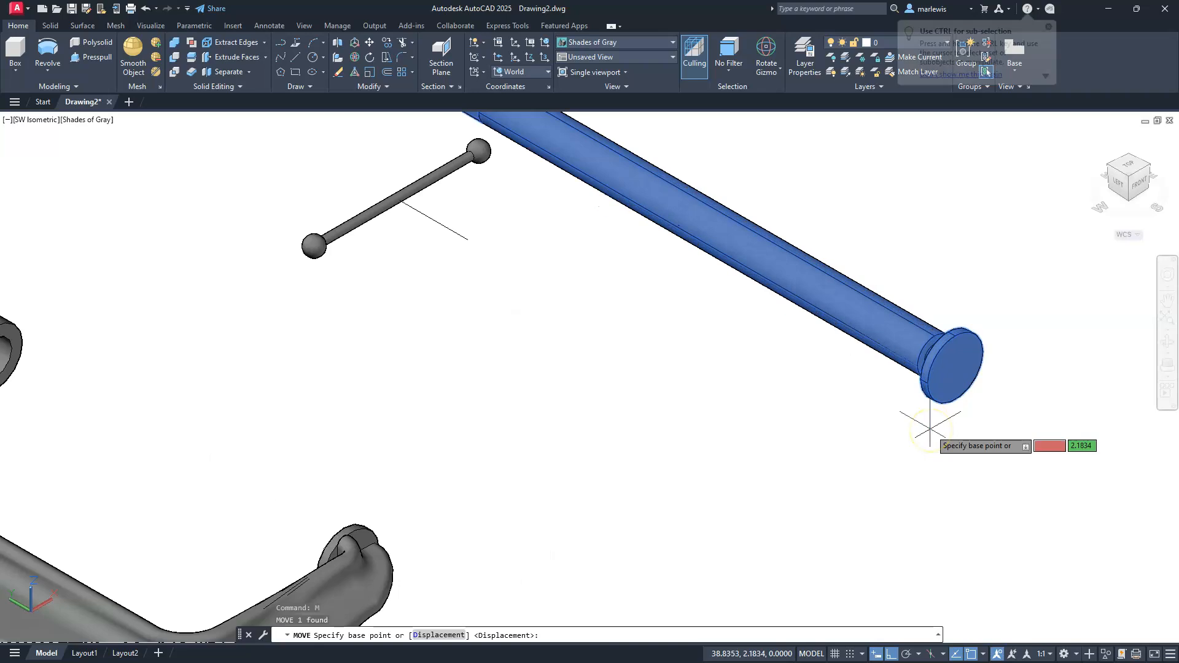
{"action": "scroll", "coordinate": [927, 424], "scroll_direction": "up", "scroll_amount": 3}
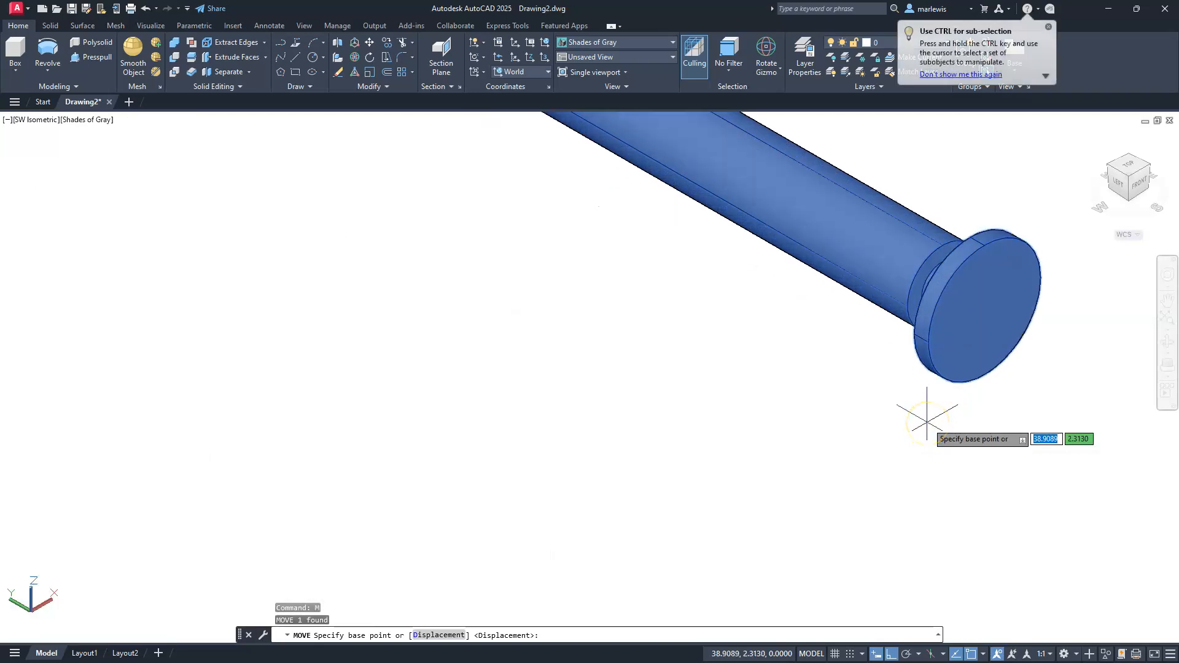
{"action": "right_click", "coordinate": [927, 422], "text": "shift"}
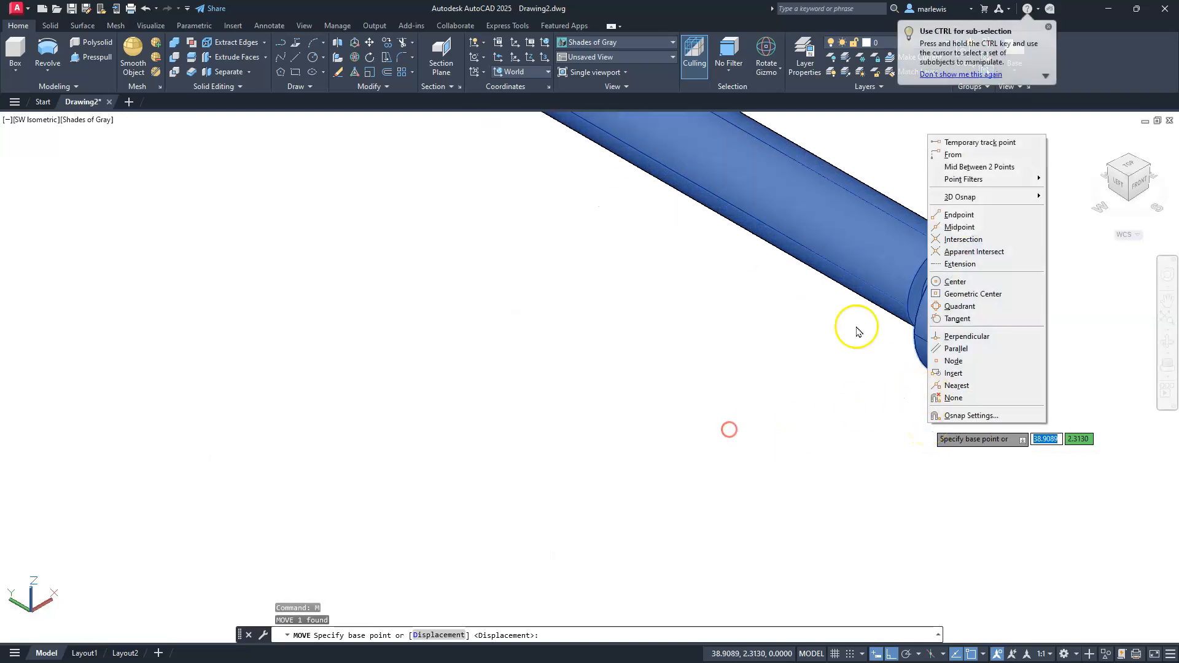
{"action": "left_click", "coordinate": [955, 281]}
{"action": "middle_click_drag", "start_coordinate": [791, 373], "coordinate": [539, 323]}
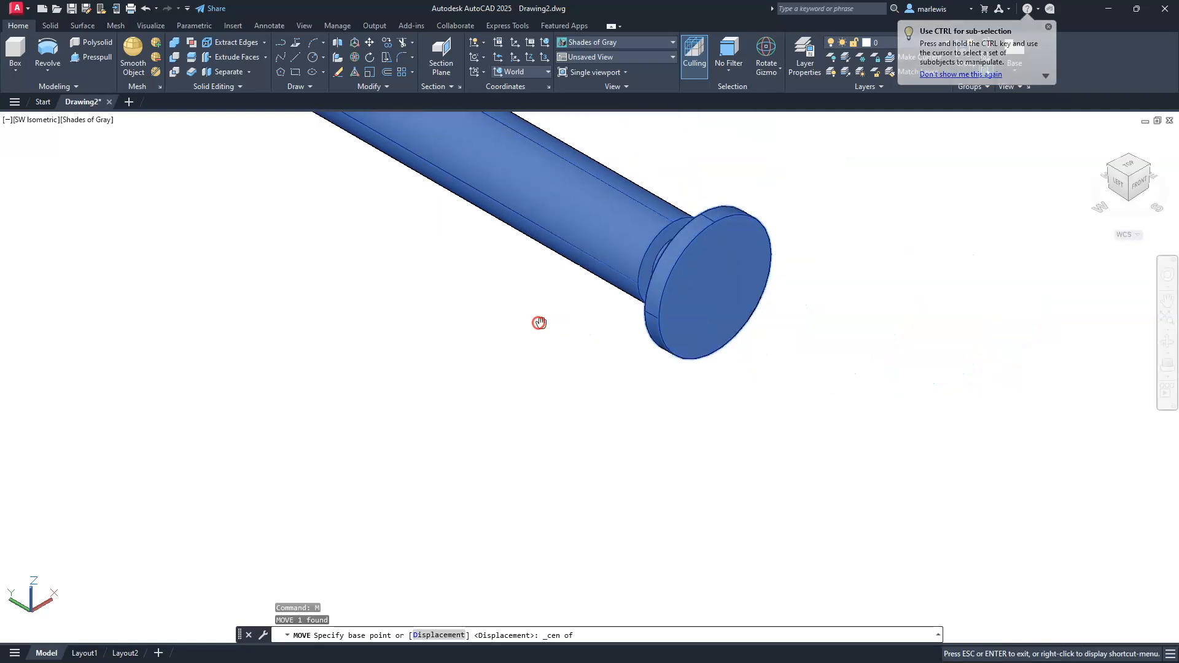
{"action": "left_click_drag", "start_coordinate": [539, 322], "coordinate": [534, 322]}
{"action": "key", "text": "Escape"}
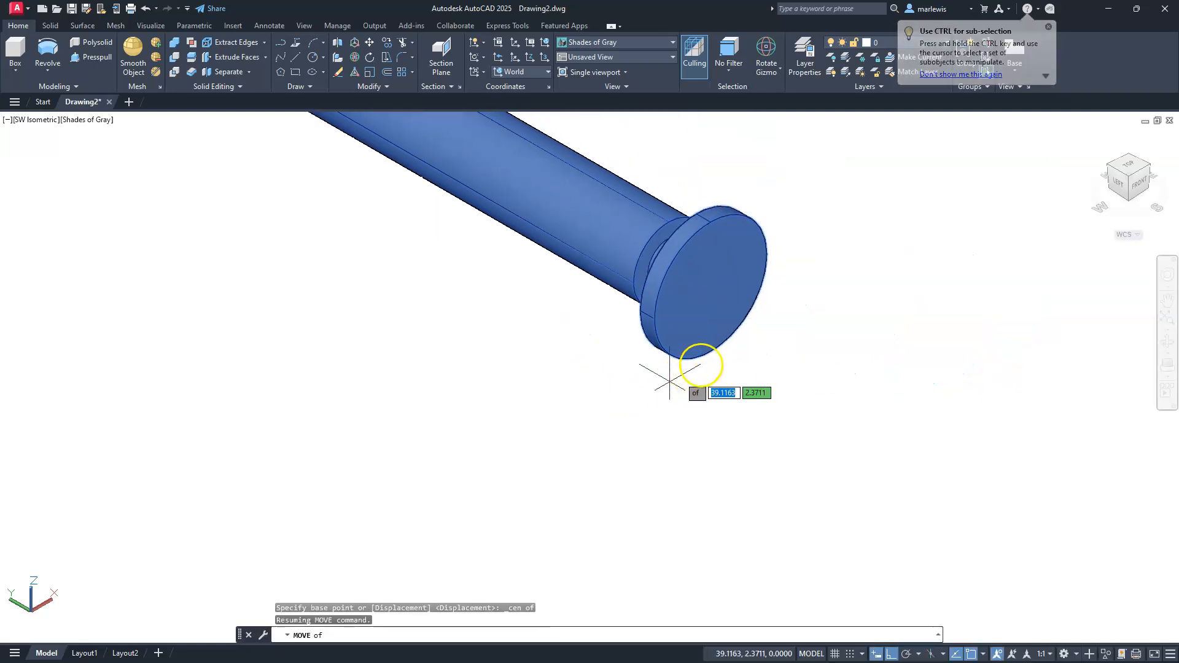
{"action": "left_click", "coordinate": [728, 342]}
{"action": "scroll", "coordinate": [727, 341], "scroll_direction": "down", "scroll_amount": 5}
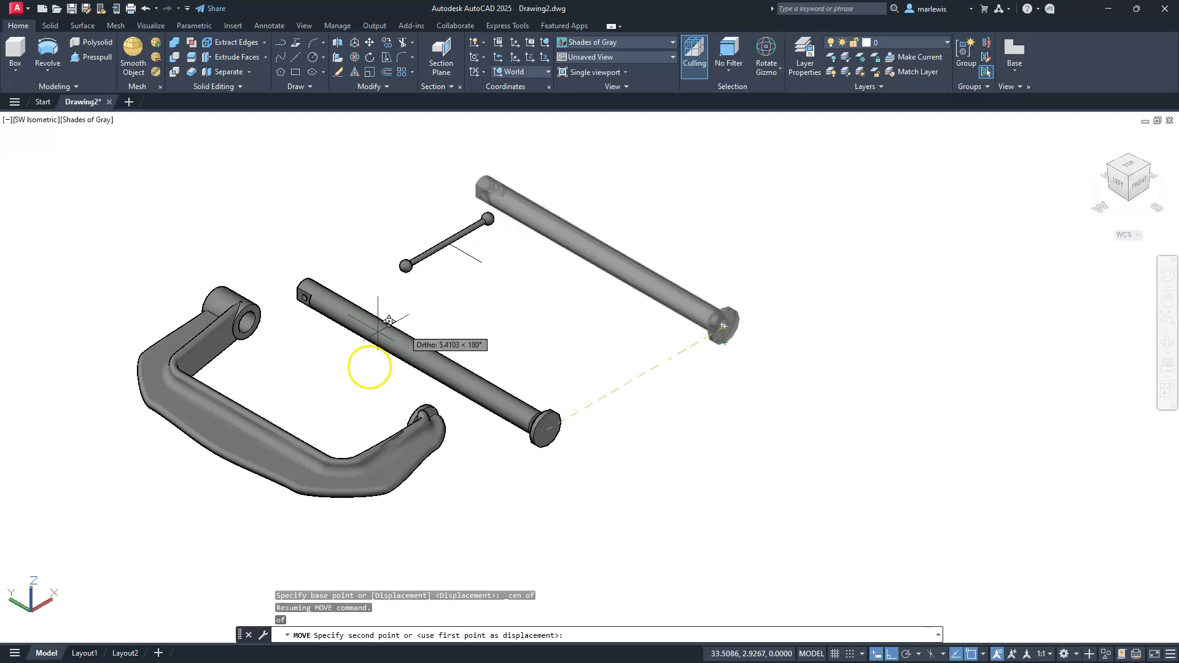
{"action": "scroll", "coordinate": [369, 366], "scroll_direction": "up", "scroll_amount": 8}
{"action": "right_click", "coordinate": [592, 382], "text": "shift"}
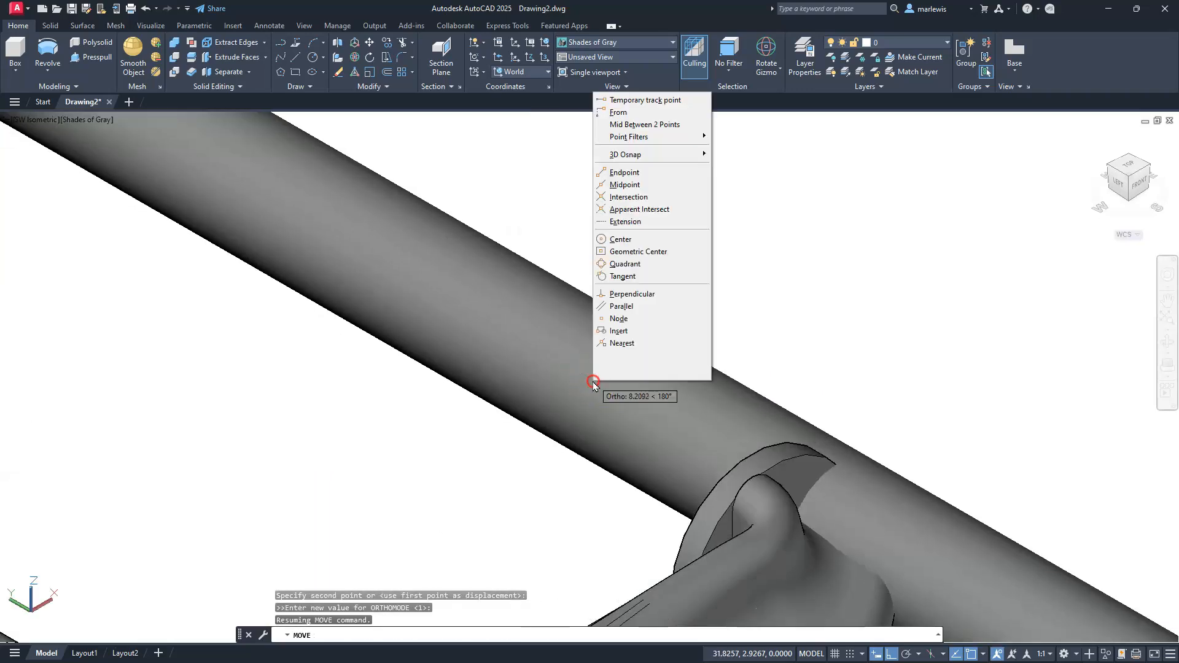
{"action": "left_click", "coordinate": [620, 239]}
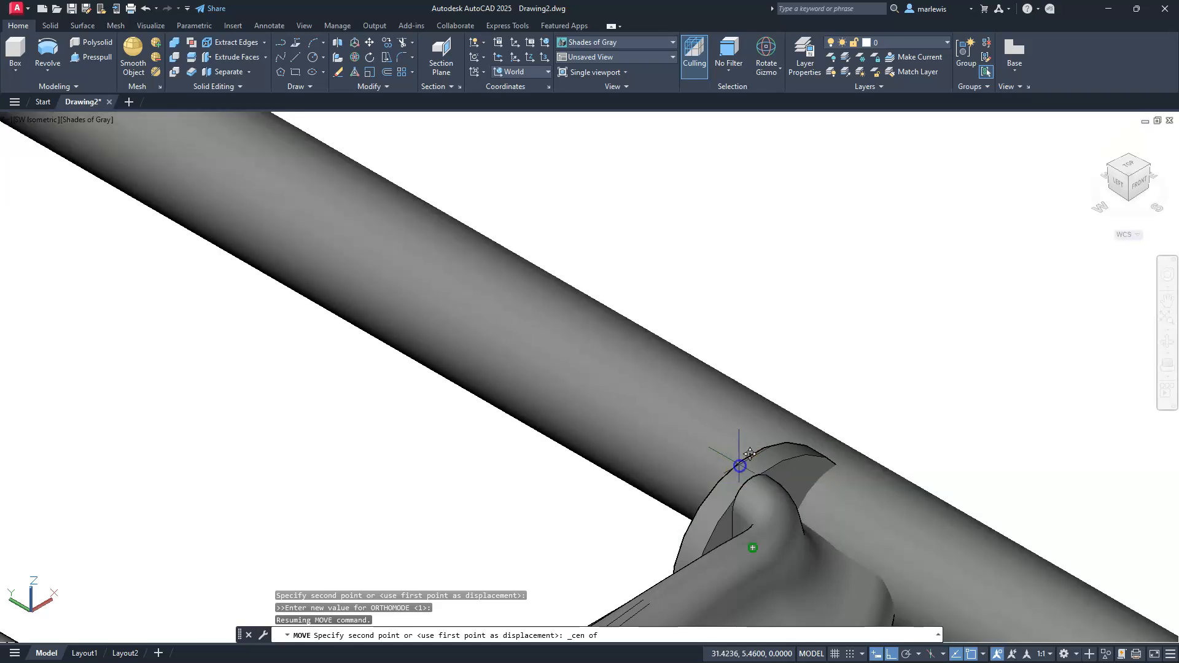
{"action": "left_click", "coordinate": [750, 453]}
{"action": "scroll", "coordinate": [749, 453], "scroll_direction": "down", "scroll_amount": 2}
{"action": "scroll", "coordinate": [750, 362], "scroll_direction": "down", "scroll_amount": 6}
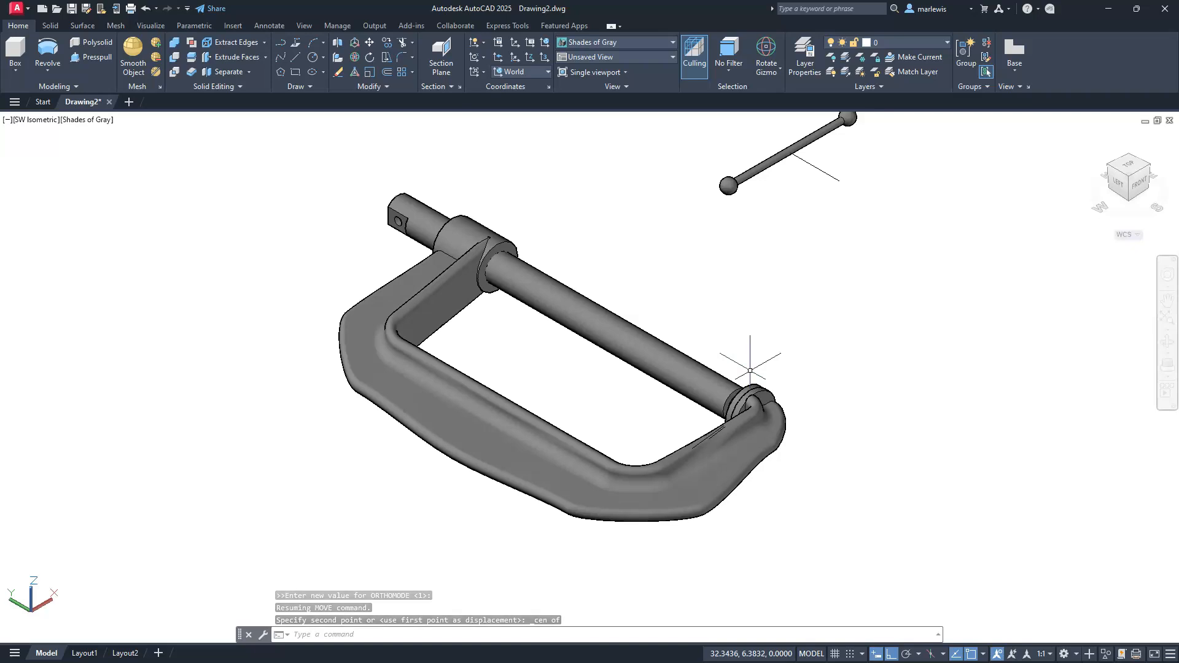
- Switch the visual style to Wireframe
{"action": "middle_click_drag", "start_coordinate": [750, 289], "coordinate": [816, 416]}
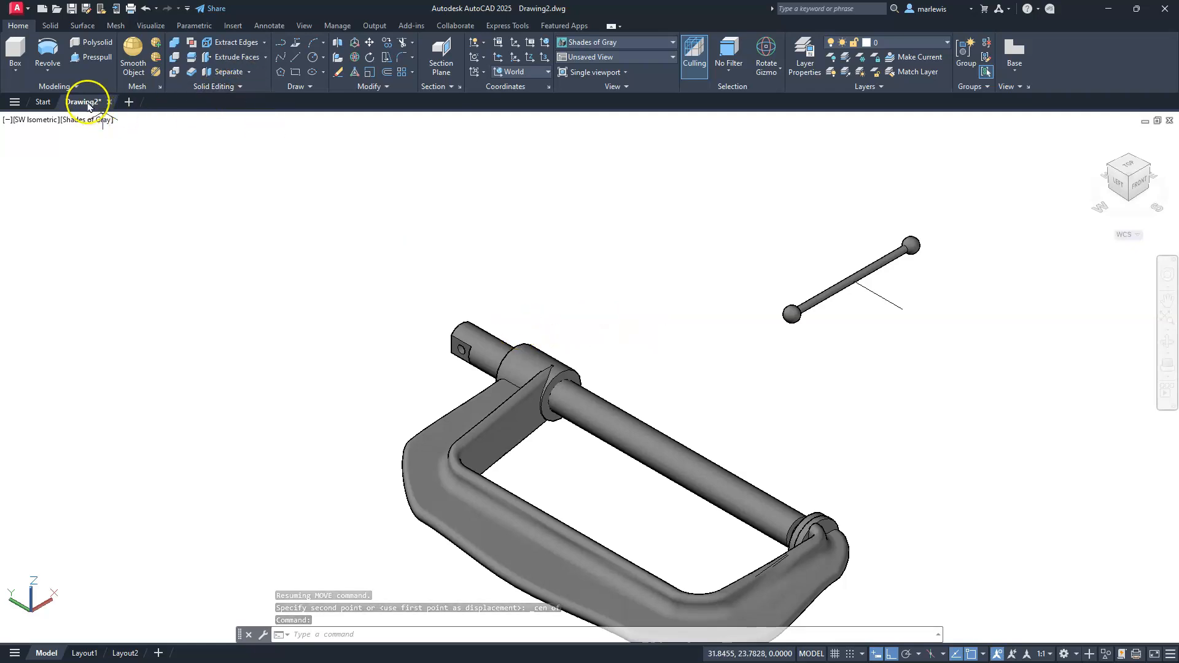
{"action": "mouse_move", "coordinate": [98, 101]}
{"action": "key", "text": "Escape"}
{"action": "key", "text": "Escape"}
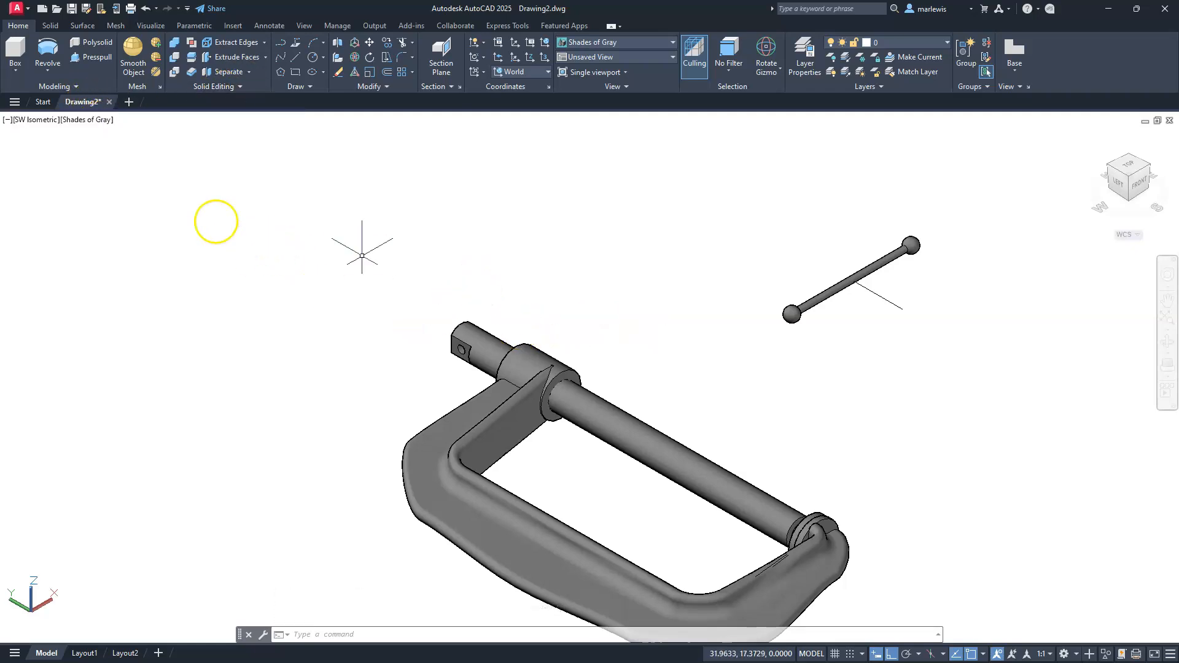
{"action": "left_click", "coordinate": [83, 121]}
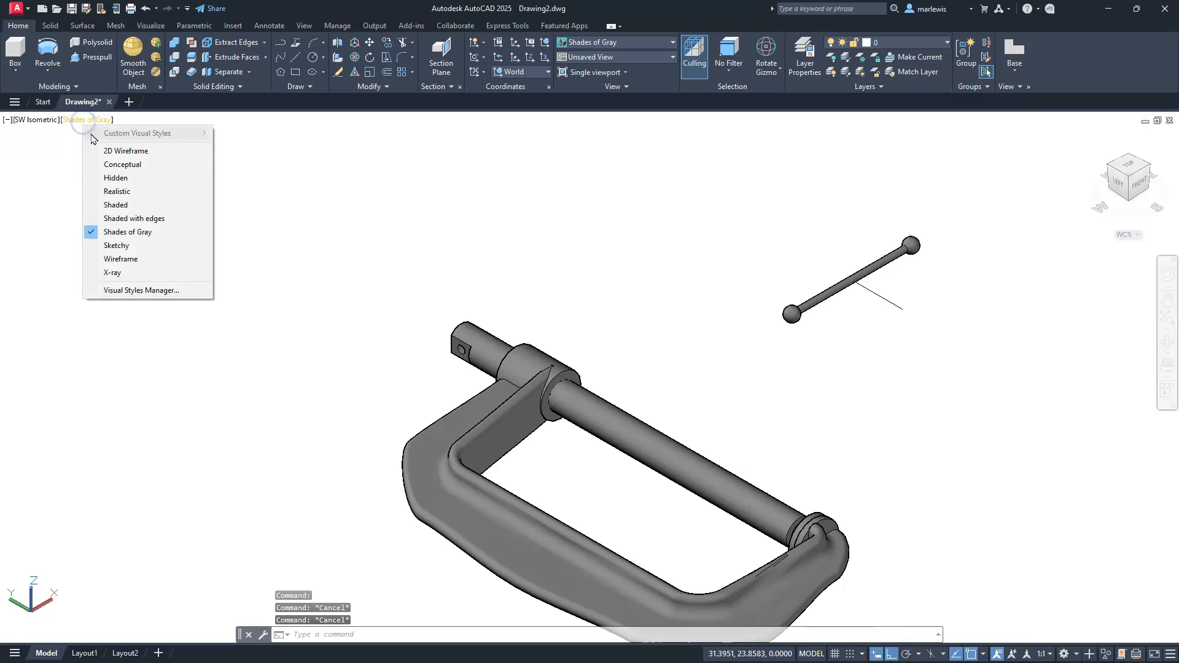
{"action": "left_click", "coordinate": [118, 259]}
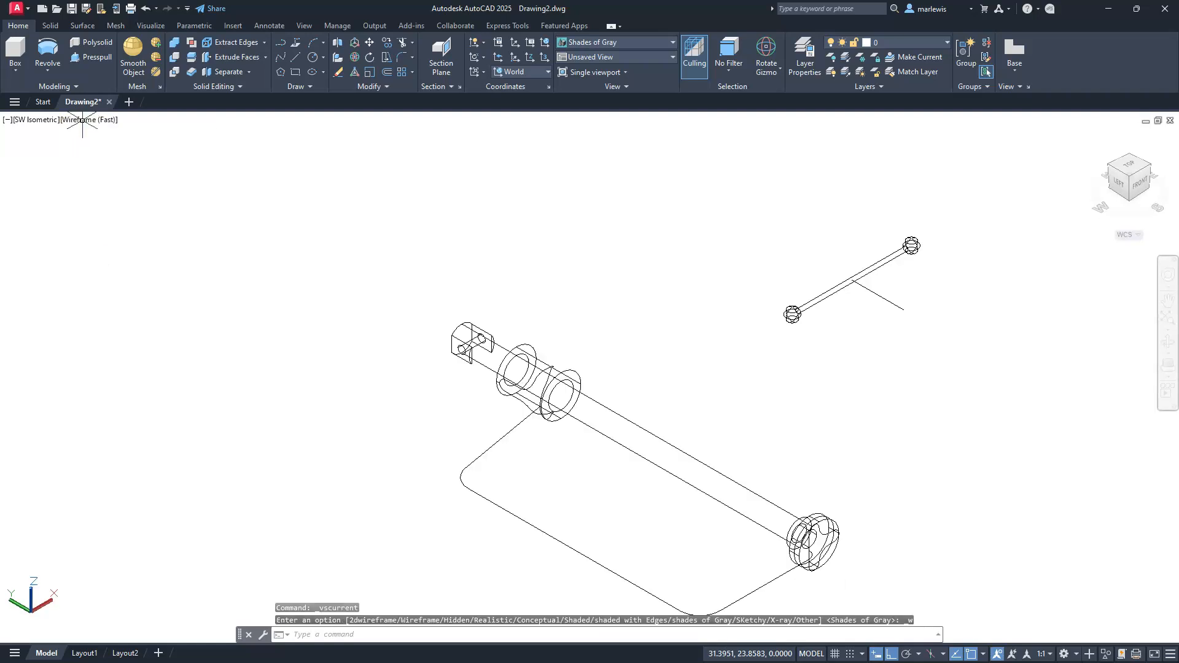
- Move the ball-ended bar from the helper line's end at its middle to the point midway between the centres of the shaft's two cross-hole openings
{"action": "scroll", "coordinate": [423, 351], "scroll_direction": "up", "scroll_amount": 5}
{"action": "scroll", "coordinate": [430, 353], "scroll_direction": "up", "scroll_amount": 3}
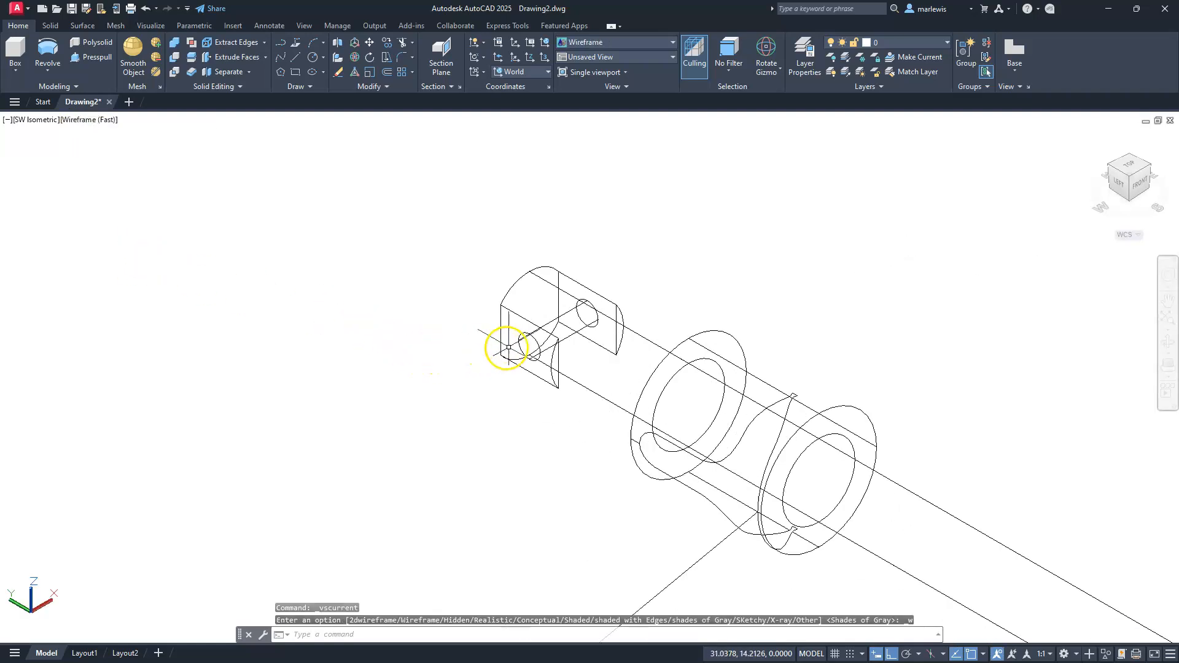
{"action": "scroll", "coordinate": [595, 301], "scroll_direction": "down", "scroll_amount": 4}
{"action": "scroll", "coordinate": [595, 302], "scroll_direction": "down", "scroll_amount": 5}
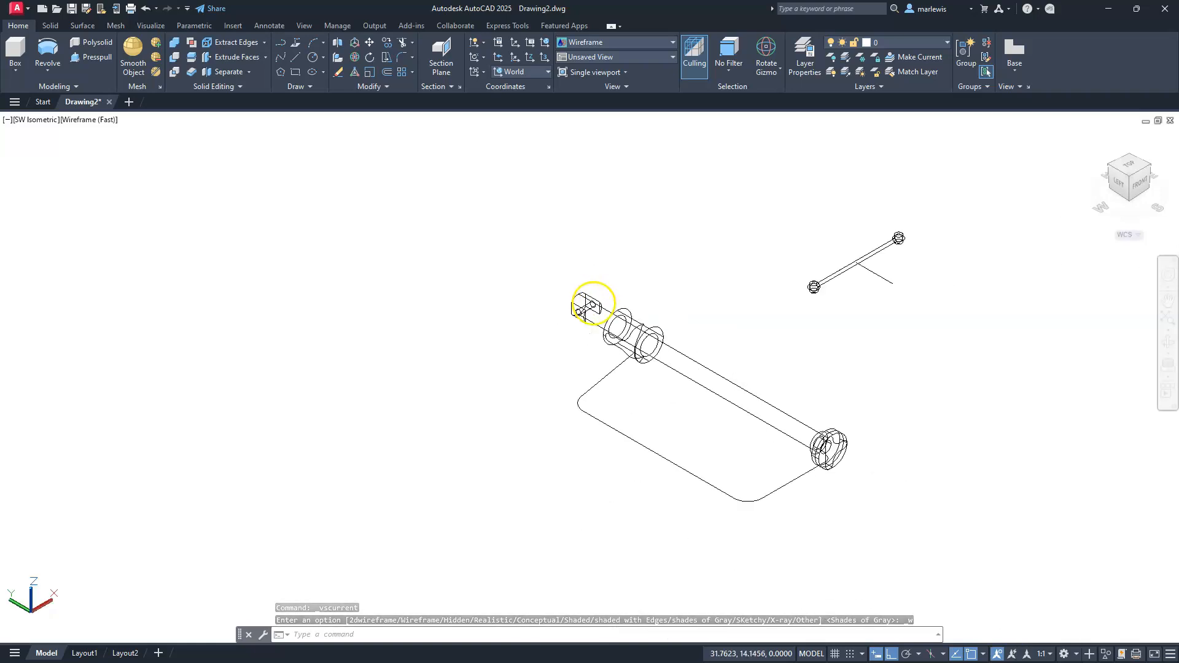
{"action": "scroll", "coordinate": [765, 279], "scroll_direction": "up", "scroll_amount": 2}
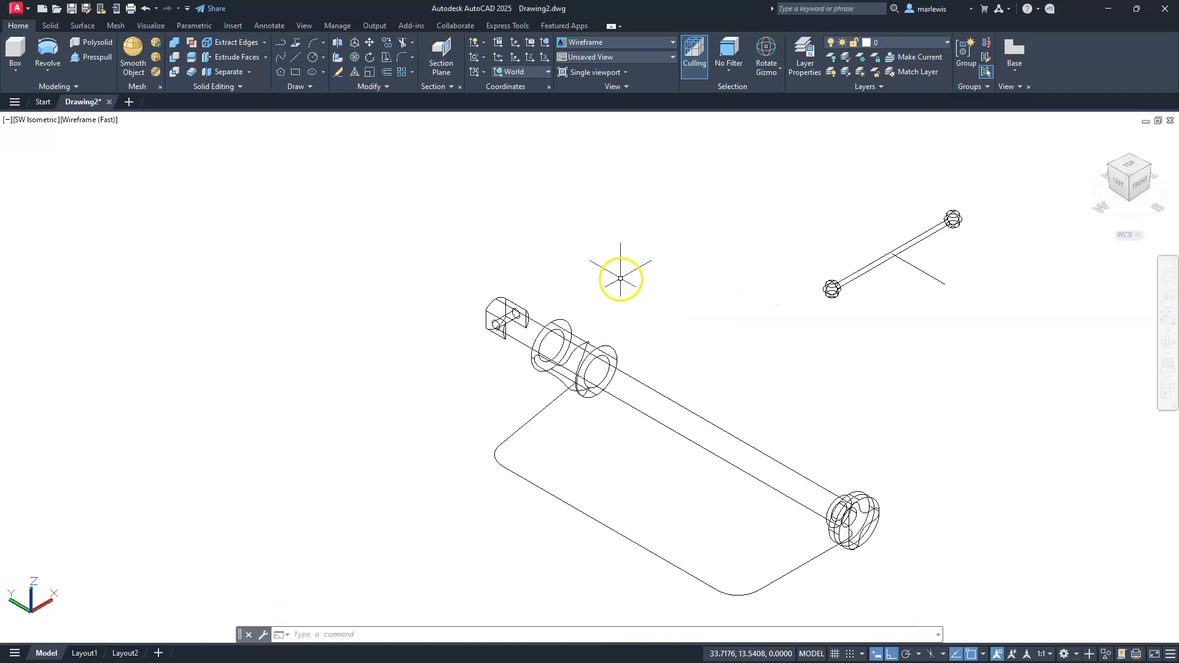
{"action": "type", "text": "m"}
{"action": "key", "text": "space"}
{"action": "left_click", "coordinate": [863, 306]}
{"action": "left_click", "coordinate": [777, 244]}
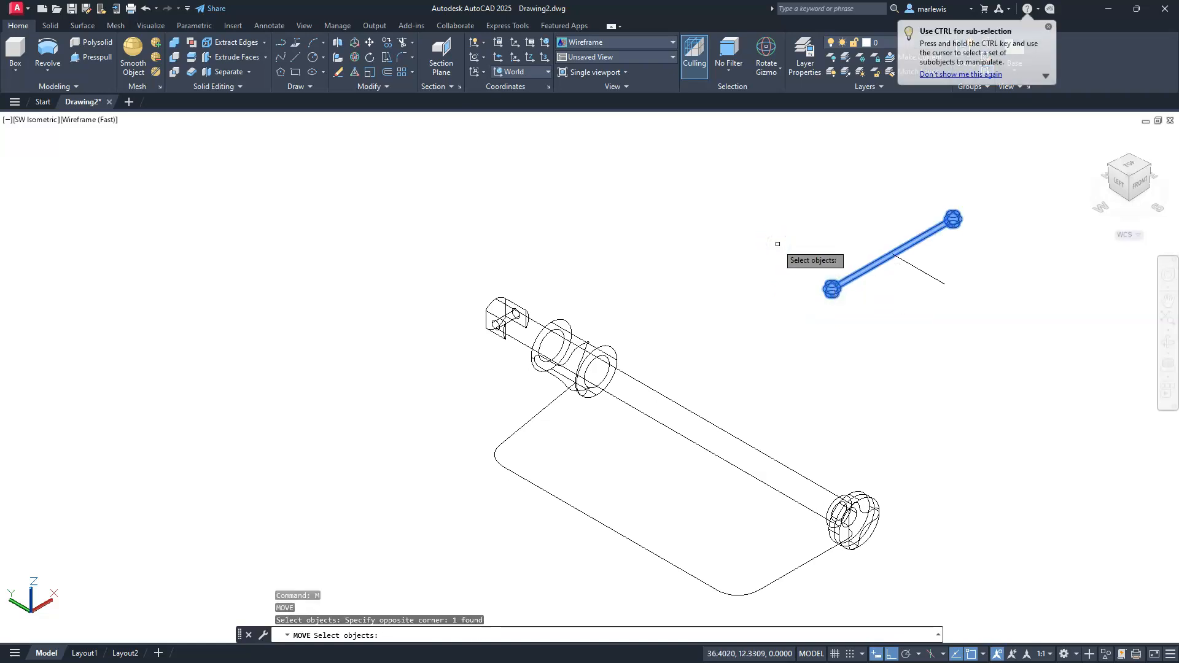
{"action": "key", "text": "space"}
{"action": "scroll", "coordinate": [915, 264], "scroll_direction": "up", "scroll_amount": 5}
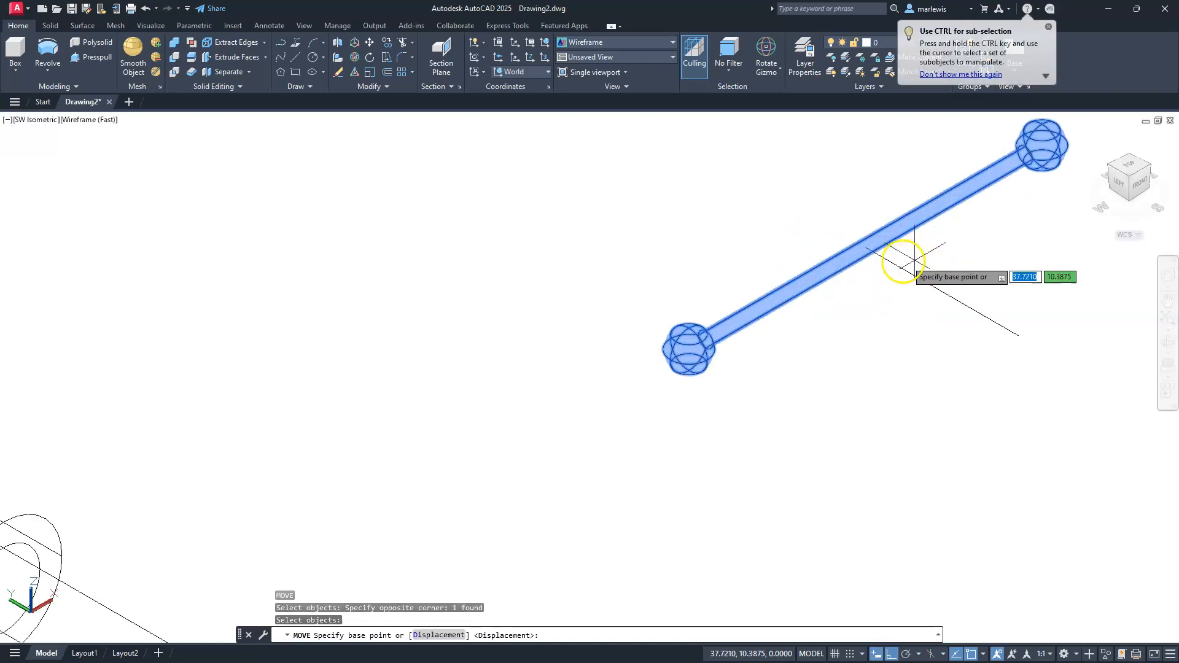
{"action": "left_click", "coordinate": [866, 247]}
{"action": "scroll", "coordinate": [901, 248], "scroll_direction": "down", "scroll_amount": 5}
{"action": "scroll", "coordinate": [590, 284], "scroll_direction": "up", "scroll_amount": 8}
{"action": "middle_click_drag", "start_coordinate": [600, 334], "coordinate": [441, 298]}
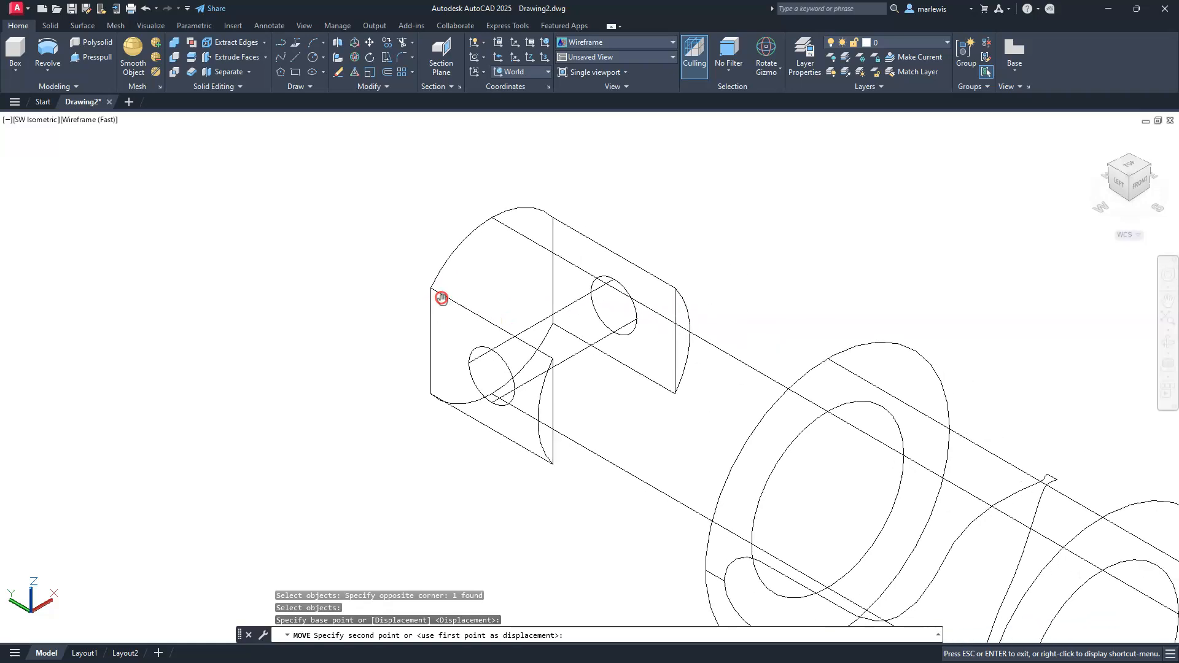
{"action": "right_click", "coordinate": [446, 297], "text": "shift"}
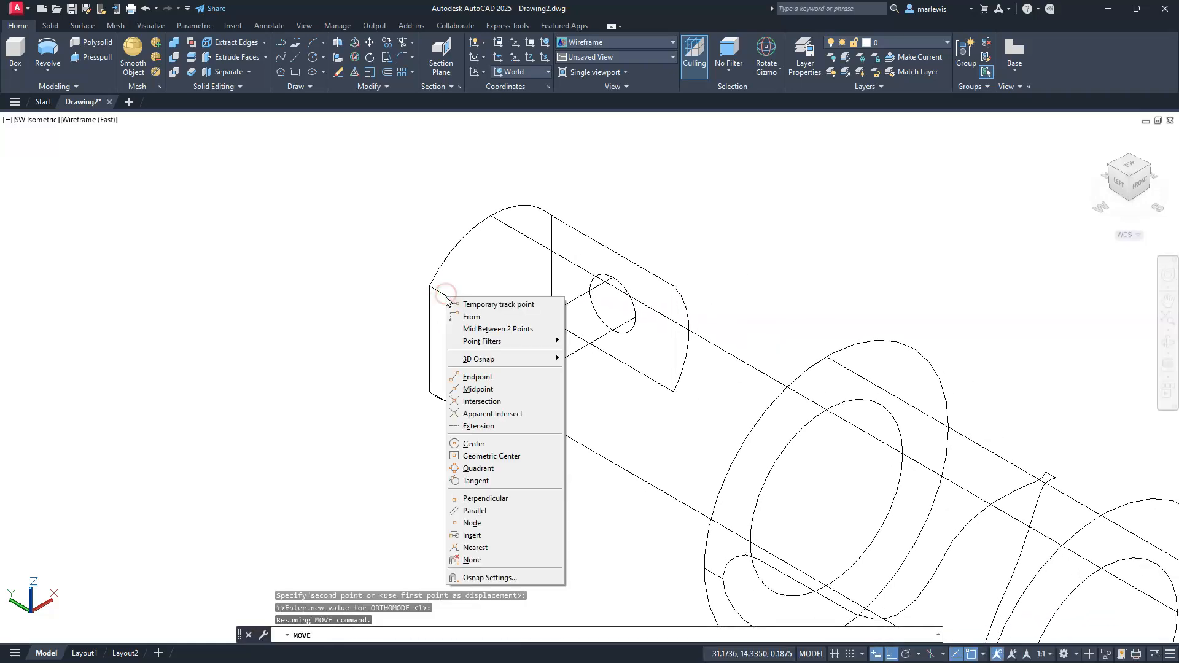
{"action": "left_click", "coordinate": [482, 329]}
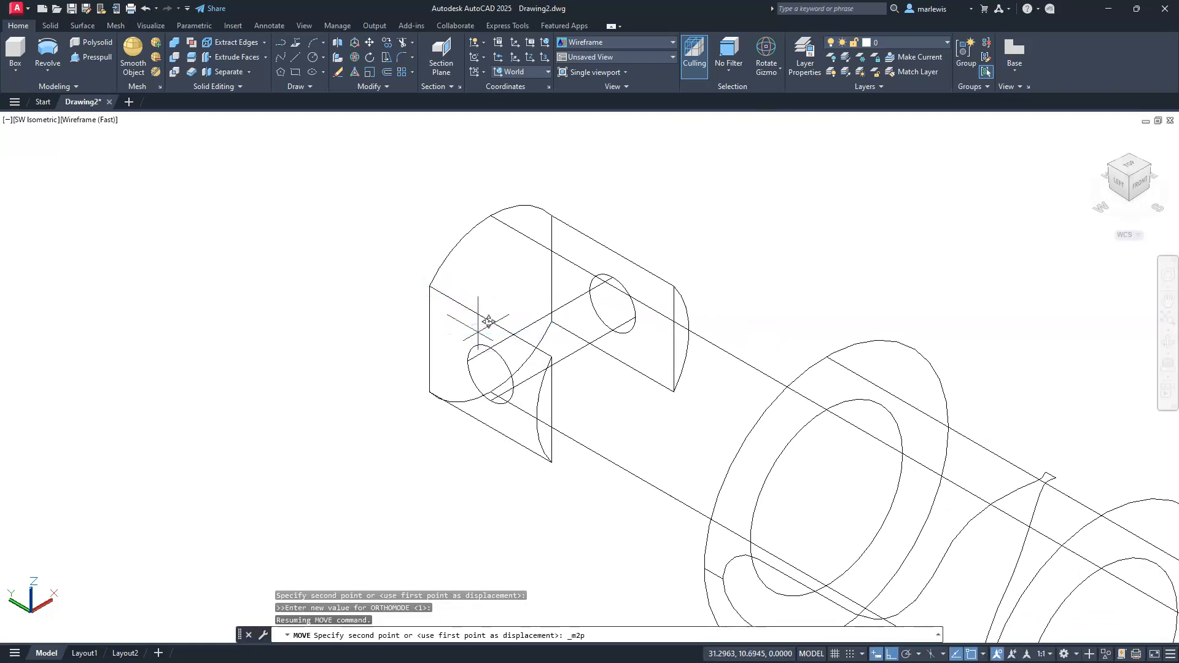
{"action": "left_click", "coordinate": [509, 355]}
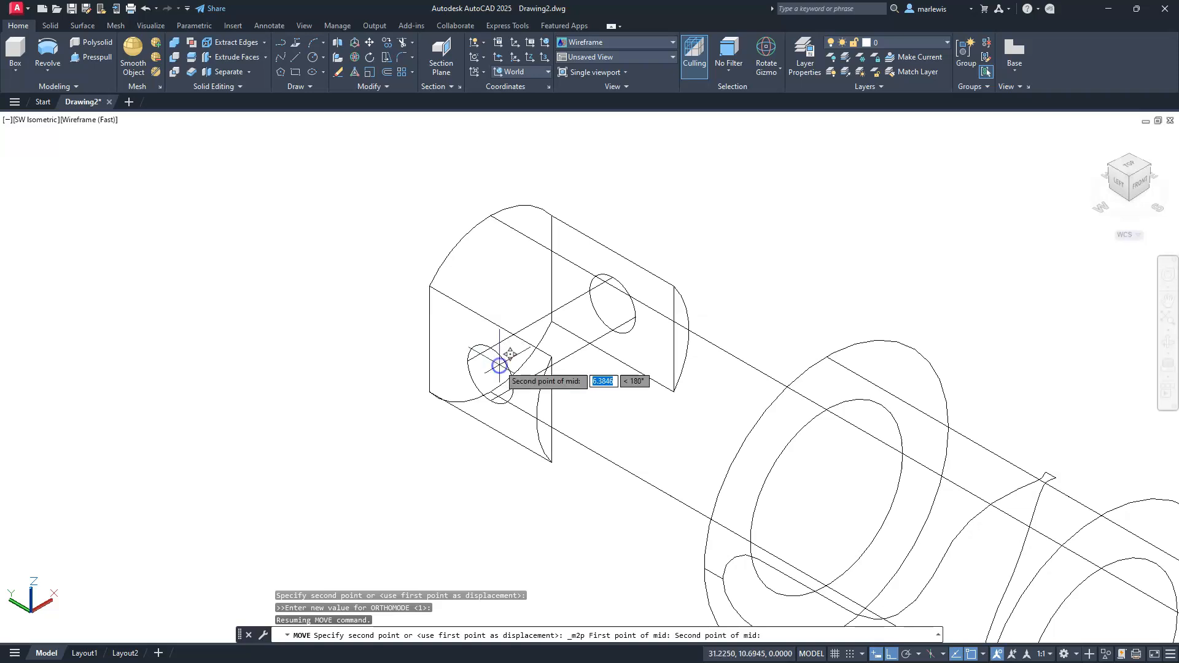
{"action": "left_click", "coordinate": [596, 312]}
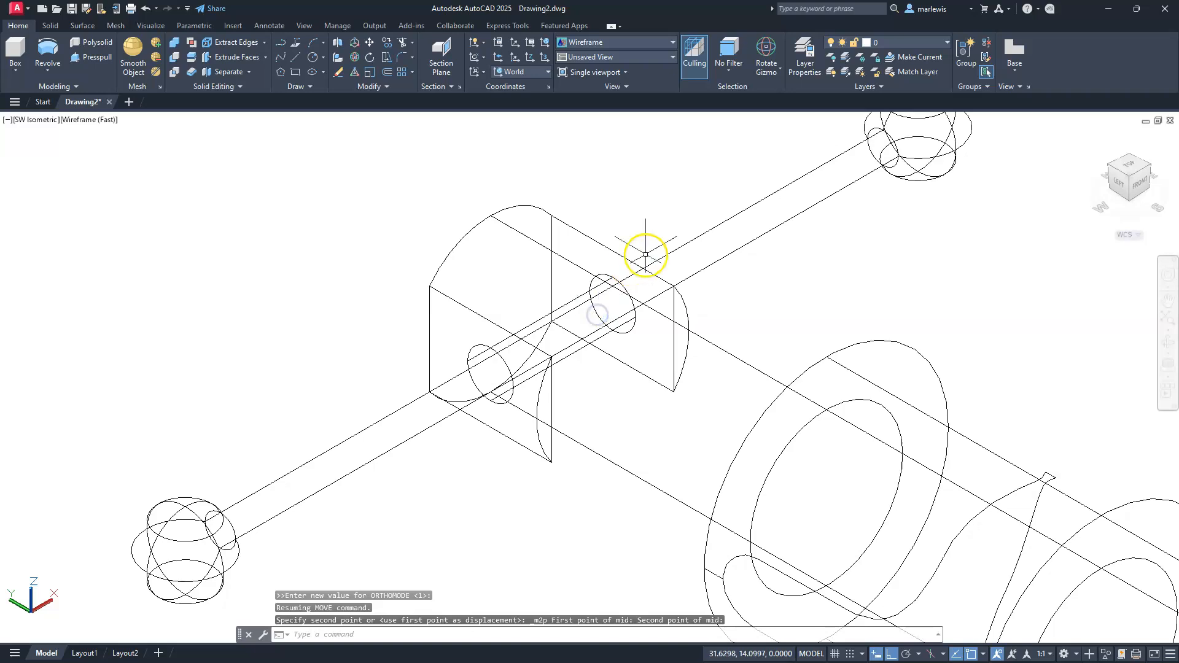
{"action": "scroll", "coordinate": [646, 253], "scroll_direction": "down", "scroll_amount": 8}
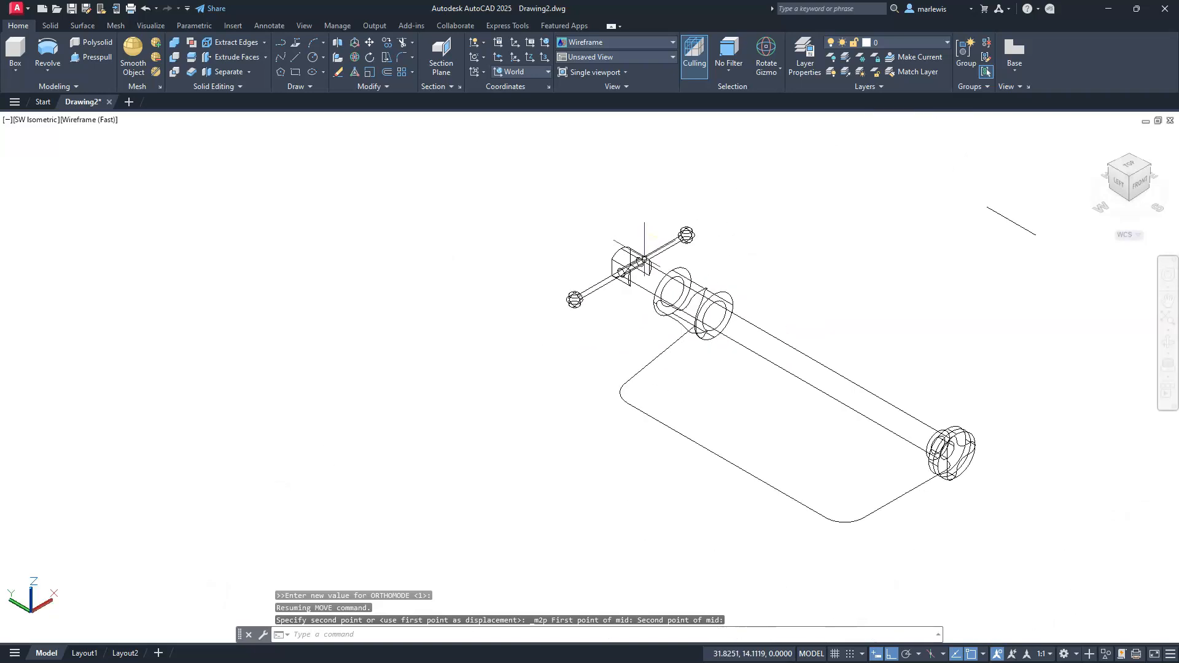
- Delete the leftover helper line beside the clamp assembly
{"action": "middle_click_drag", "start_coordinate": [555, 339], "coordinate": [501, 342]}
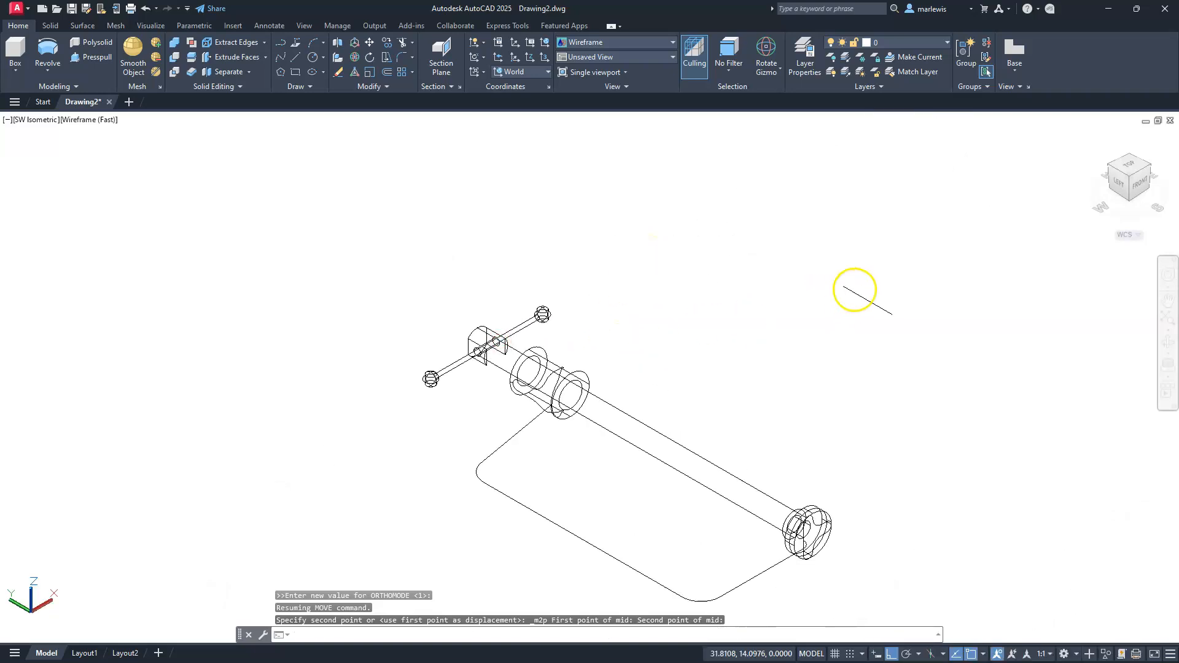
{"action": "left_click", "coordinate": [927, 253]}
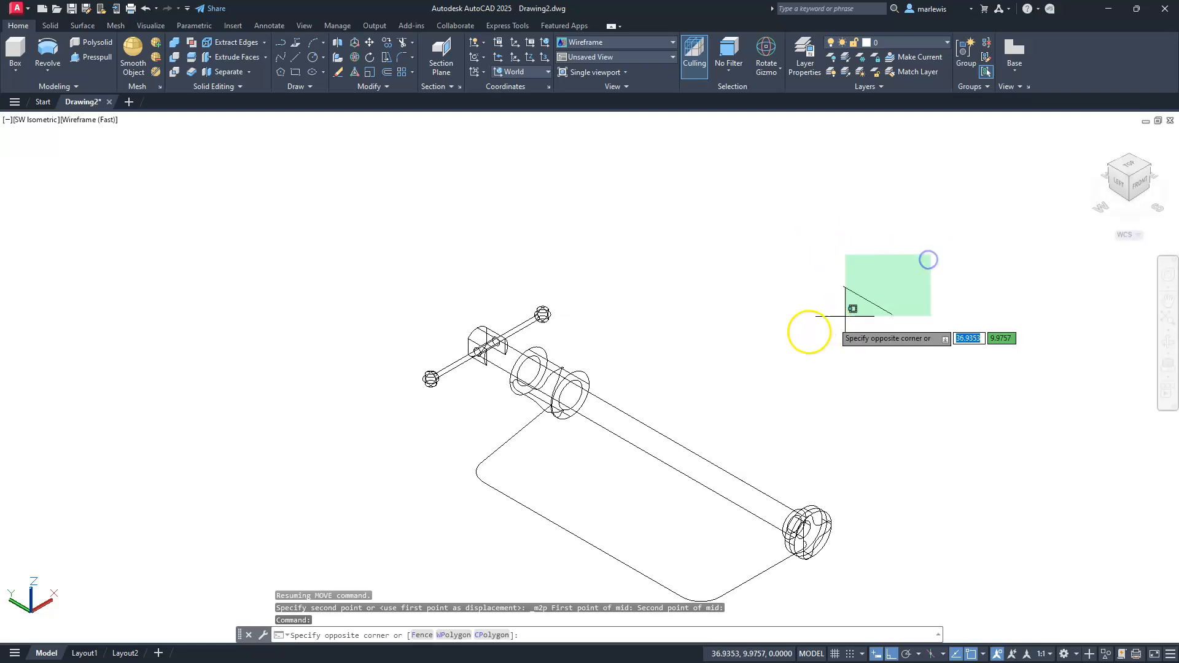
{"action": "left_click", "coordinate": [796, 336]}
{"action": "key", "text": "Delete"}
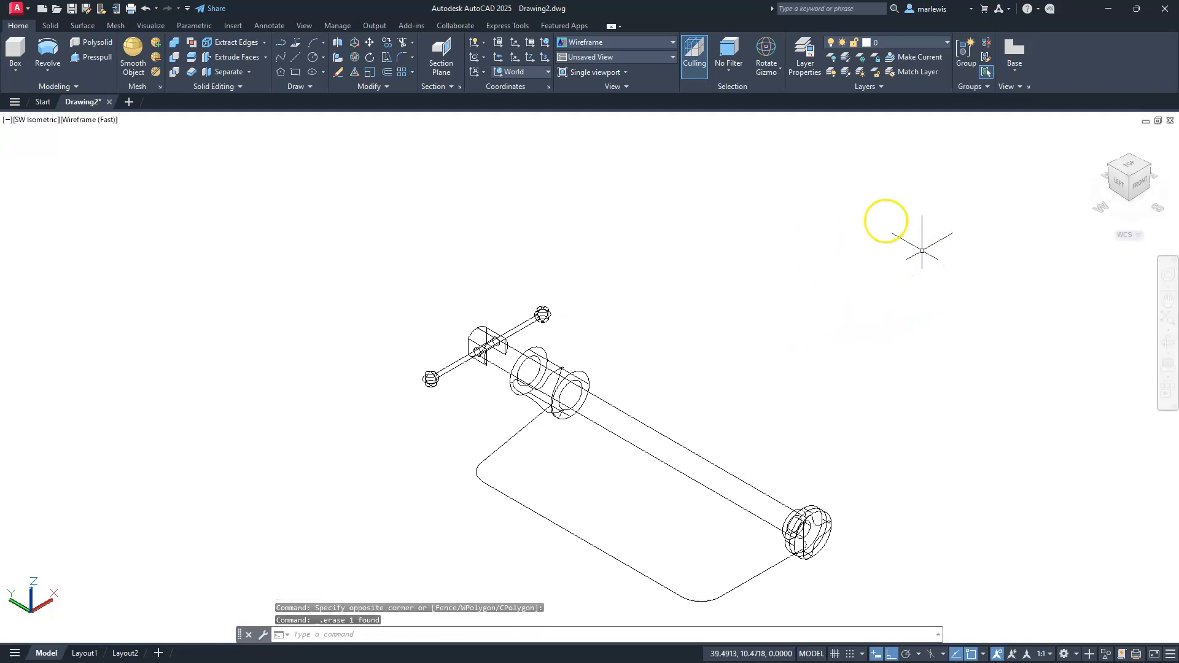
- Switch the visual style to Shades of Gray
{"action": "left_click", "coordinate": [88, 119]}
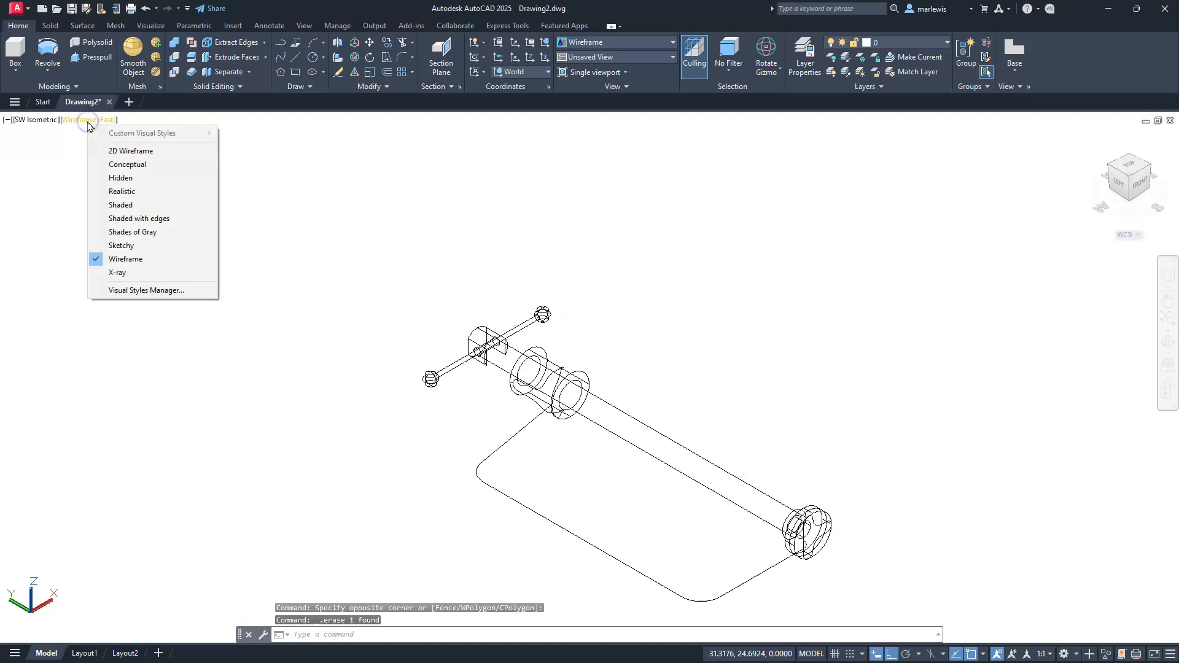
{"action": "left_click", "coordinate": [149, 233]}
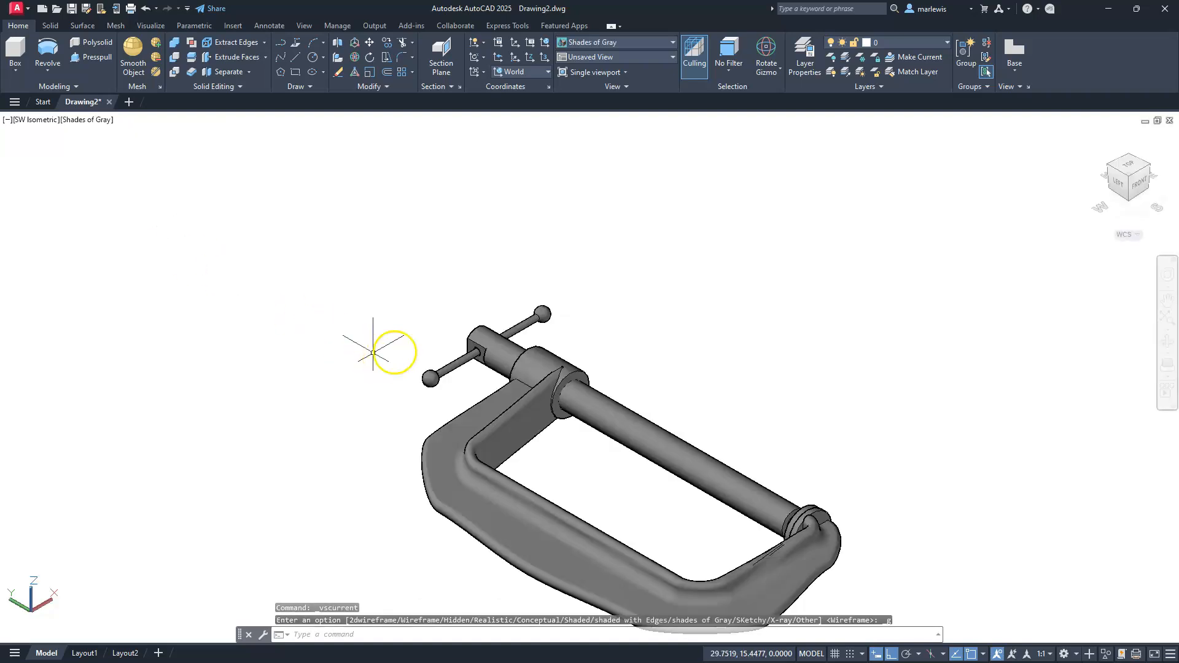
{"action": "scroll", "coordinate": [597, 383], "scroll_direction": "up", "scroll_amount": 3}
{"action": "scroll", "coordinate": [598, 383], "scroll_direction": "down", "scroll_amount": 3}
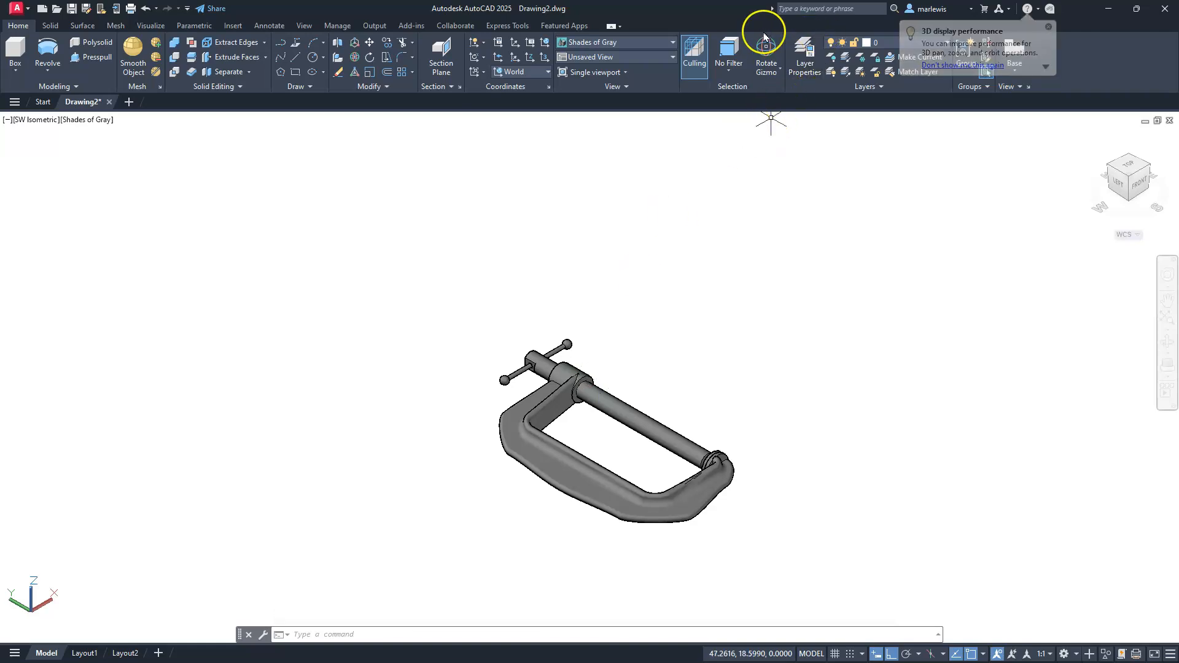
- Rotate the whole clamp assembly a quarter turn about the X axis so it stands upright with the handle bar on top
{"action": "left_click", "coordinate": [425, 290]}
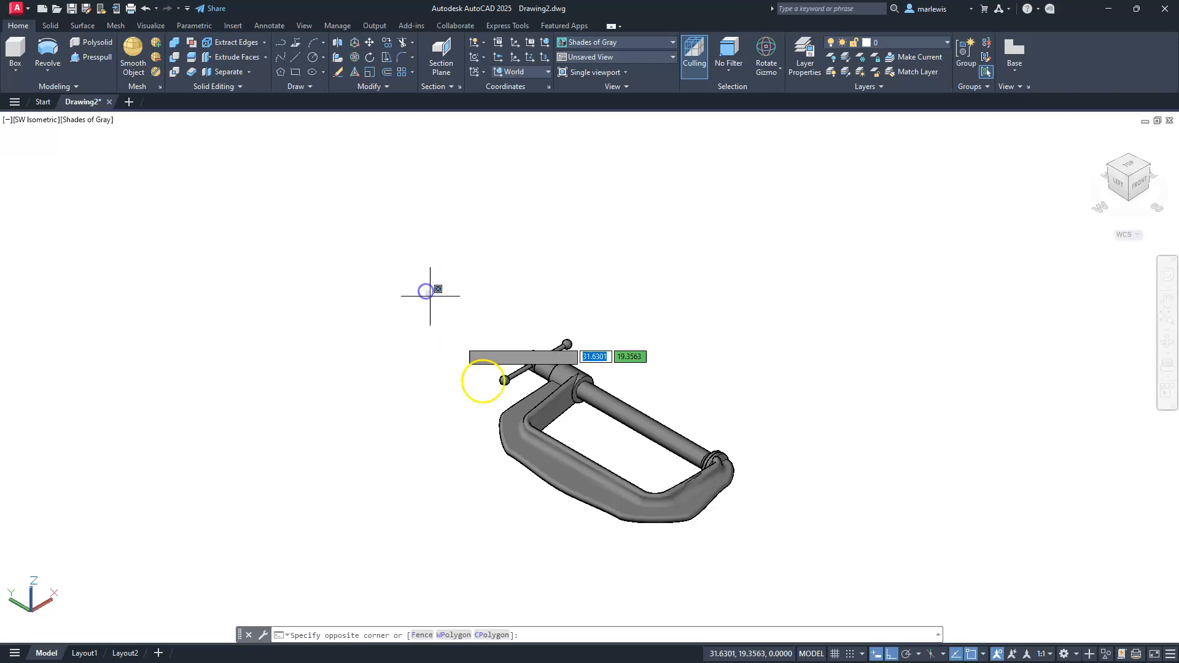
{"action": "left_click", "coordinate": [854, 616]}
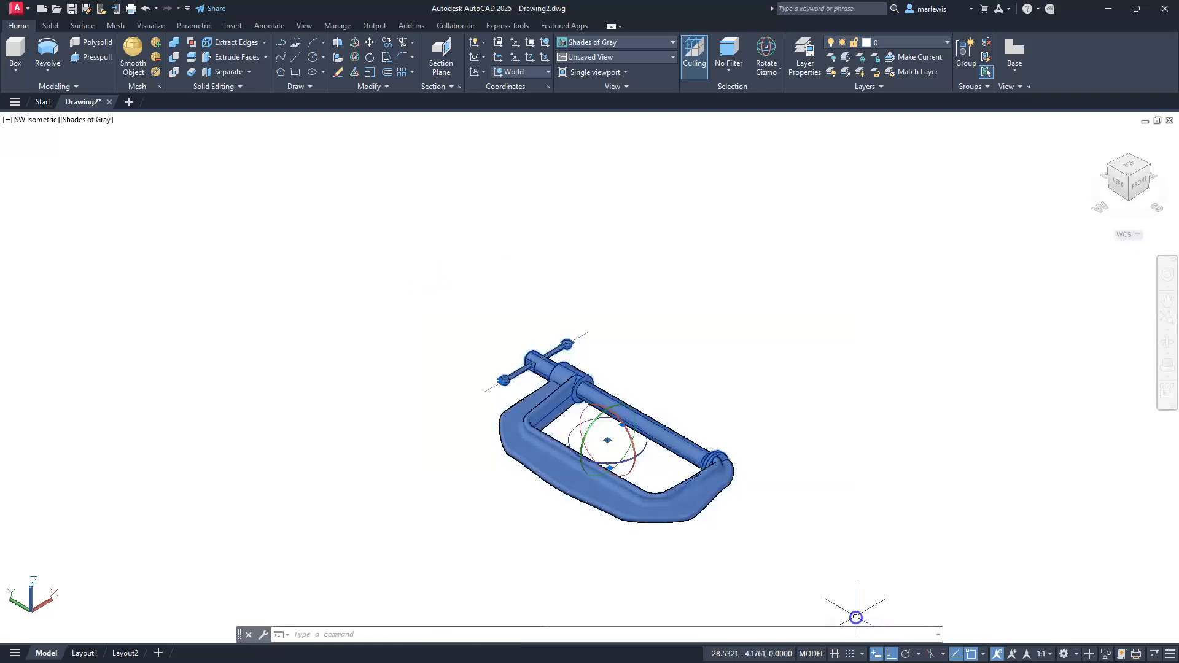
{"action": "left_click", "coordinate": [587, 408]}
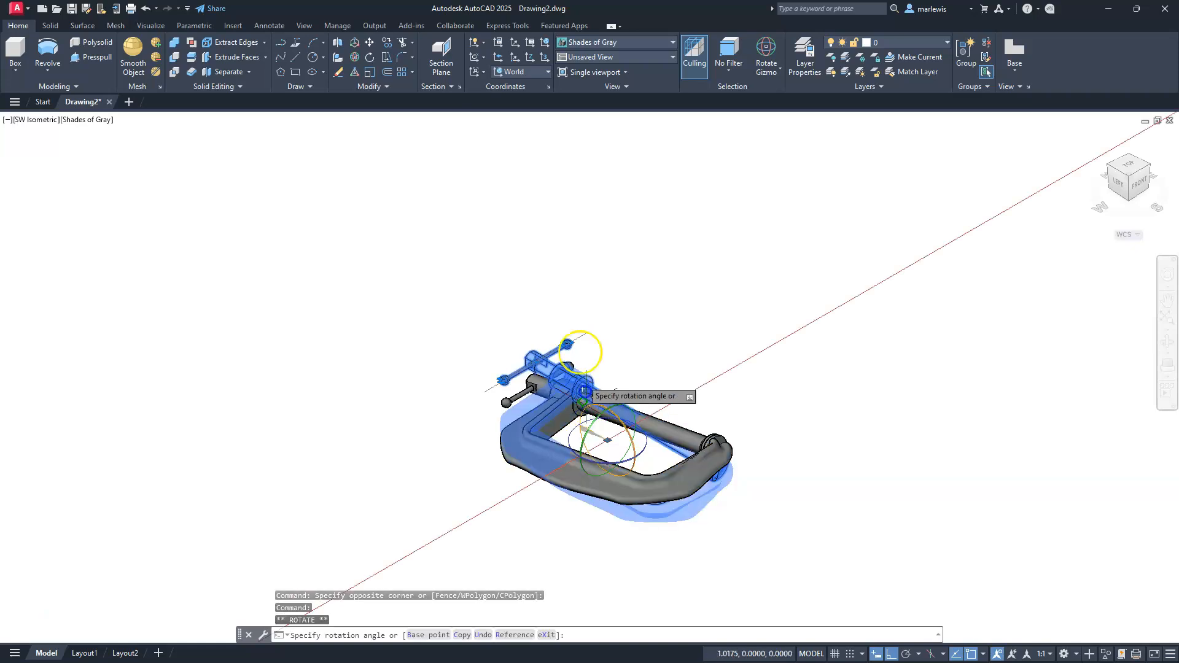
{"action": "left_click", "coordinate": [602, 236]}
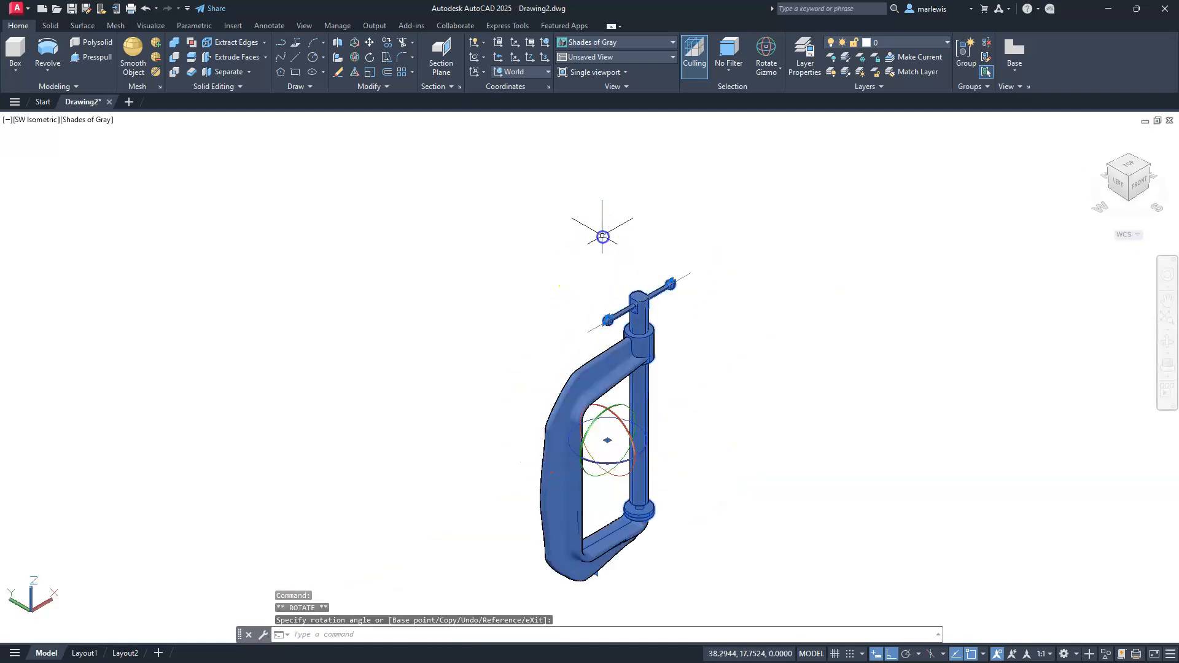
{"action": "key", "text": "Escape"}
{"action": "key", "text": "Escape"}
{"action": "key", "text": "Escape"}
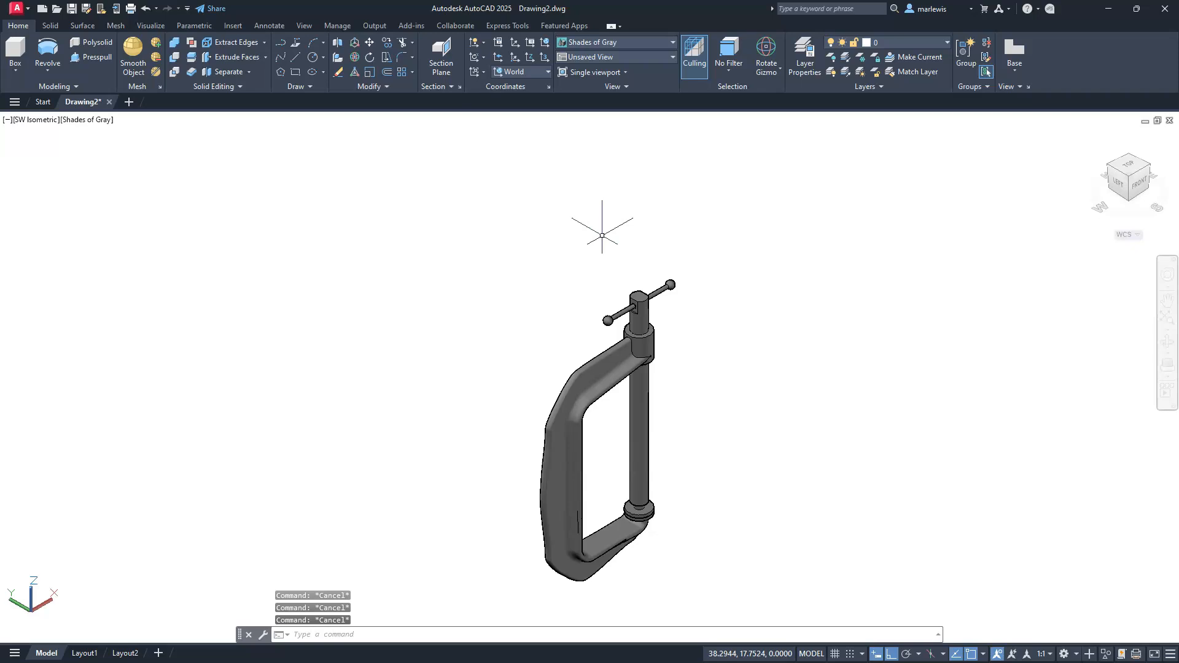
- Fit the whole clamp in the view and look at it from the SE Isometric direction
{"action": "middle_click", "coordinate": [632, 275]}
{"action": "middle_click", "coordinate": [632, 274]}
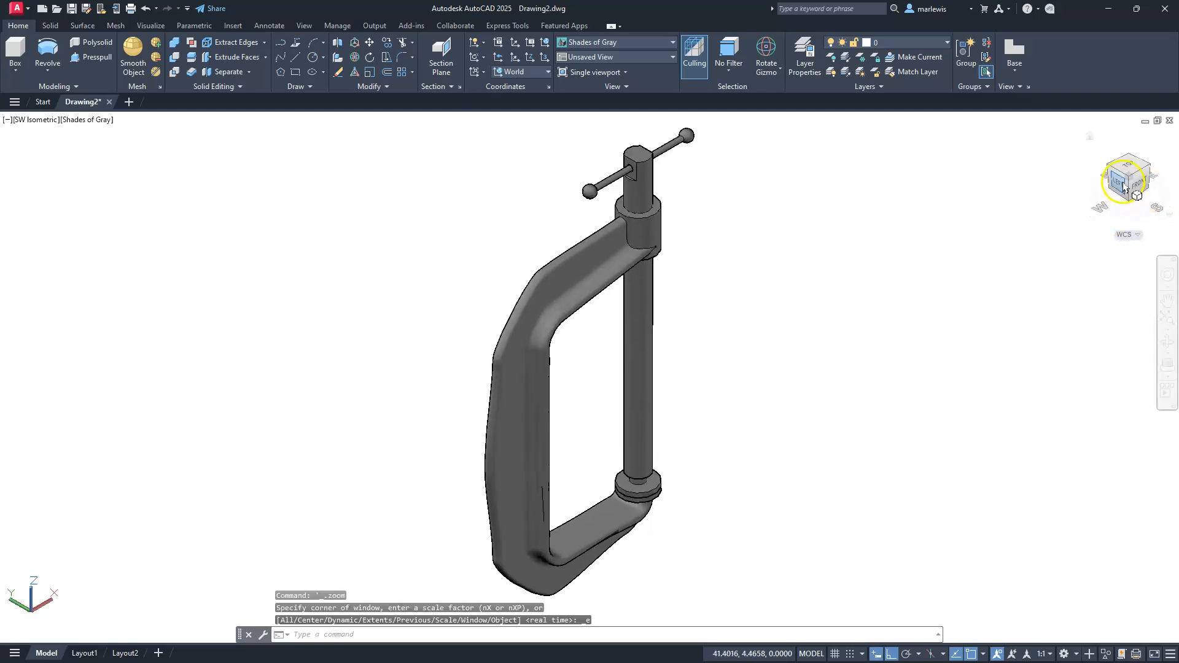
{"action": "left_click", "coordinate": [1148, 167]}
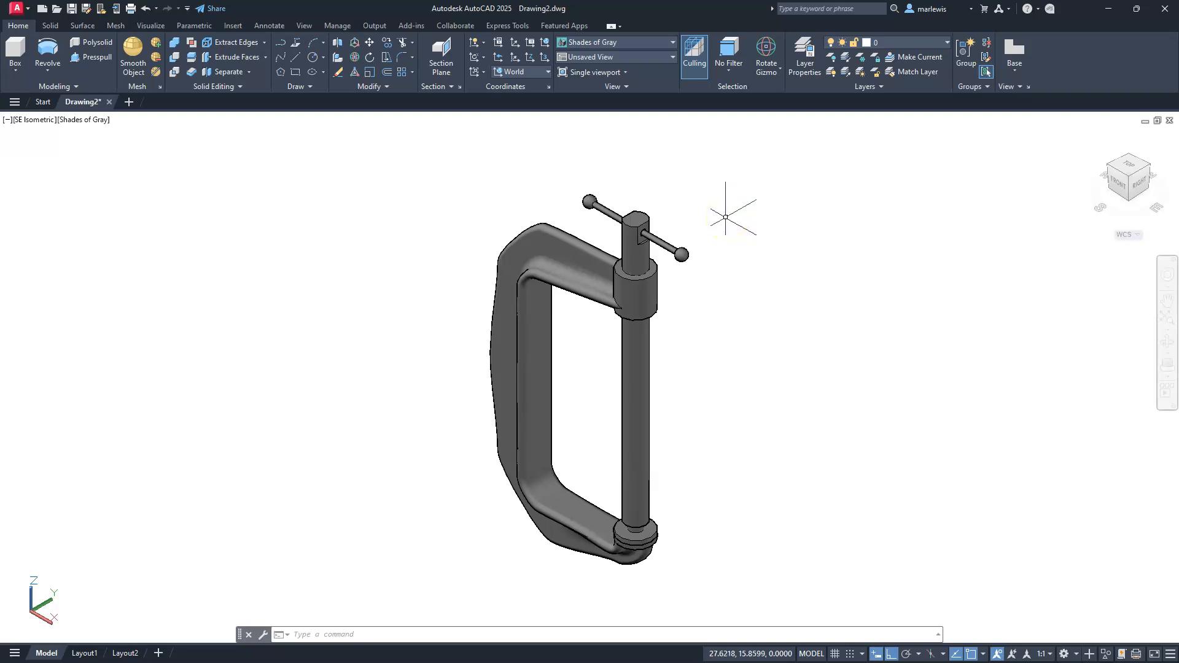
- Rotate the shaft together with the ball-ended bar freely about the vertical axis, with Ortho off, to set the handle at an oblique angle
{"action": "left_click", "coordinate": [660, 203]}
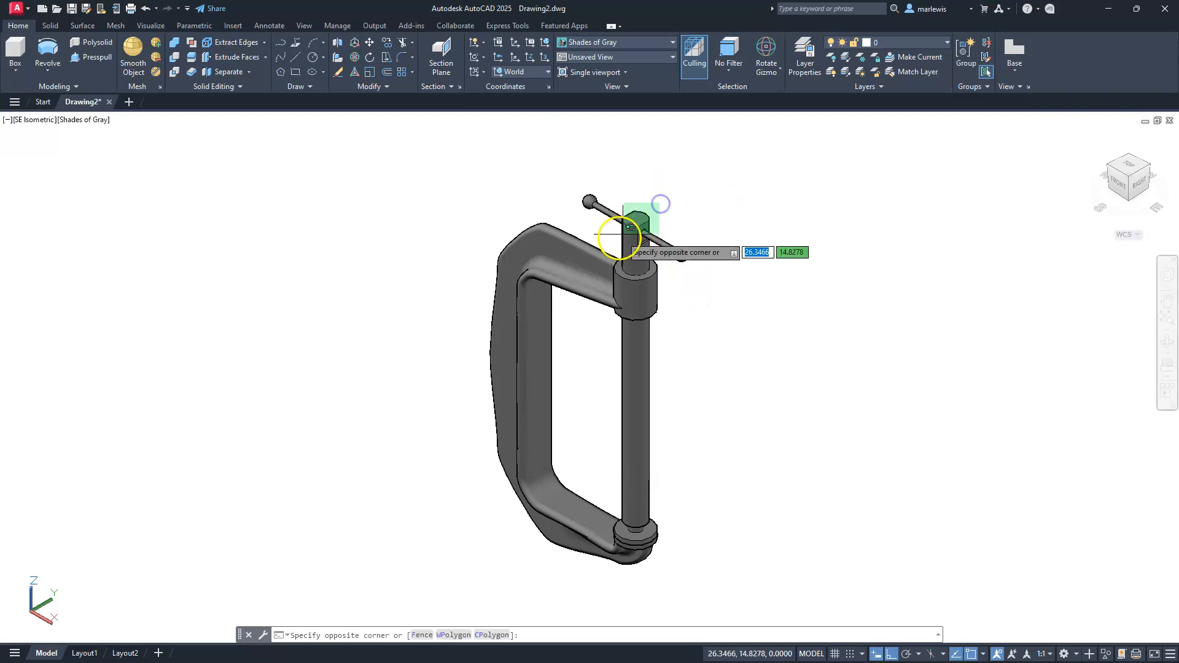
{"action": "left_click", "coordinate": [607, 243]}
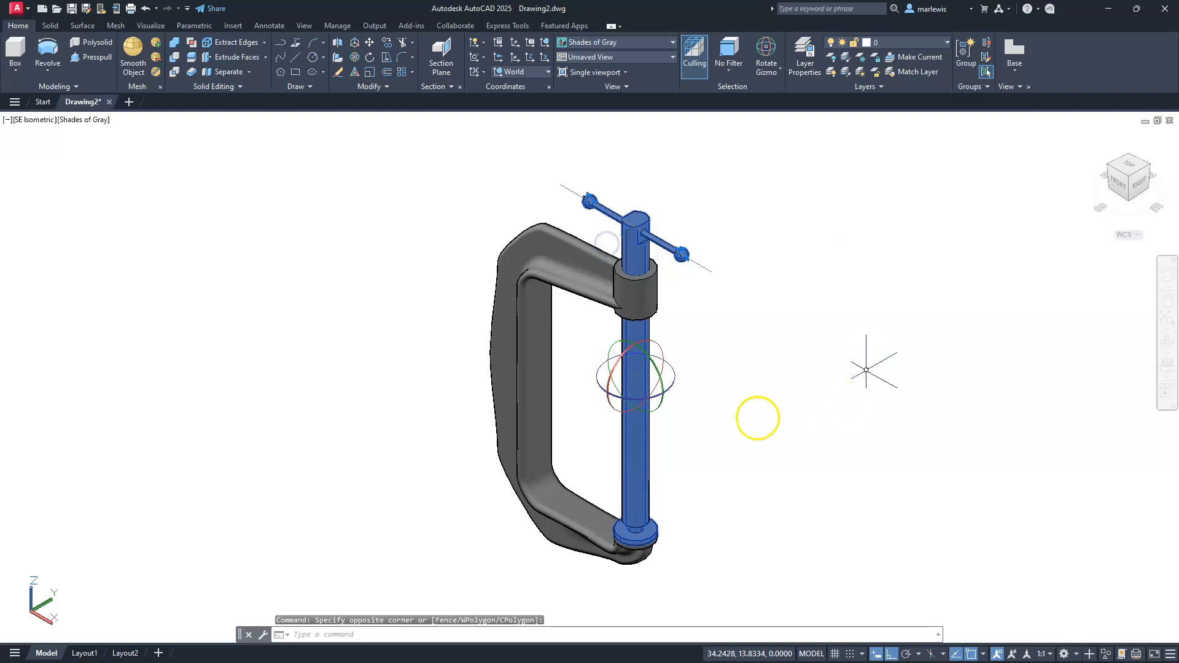
{"action": "left_click", "coordinate": [675, 375]}
{"action": "left_click", "coordinate": [894, 655]}
{"action": "left_click", "coordinate": [897, 655]}
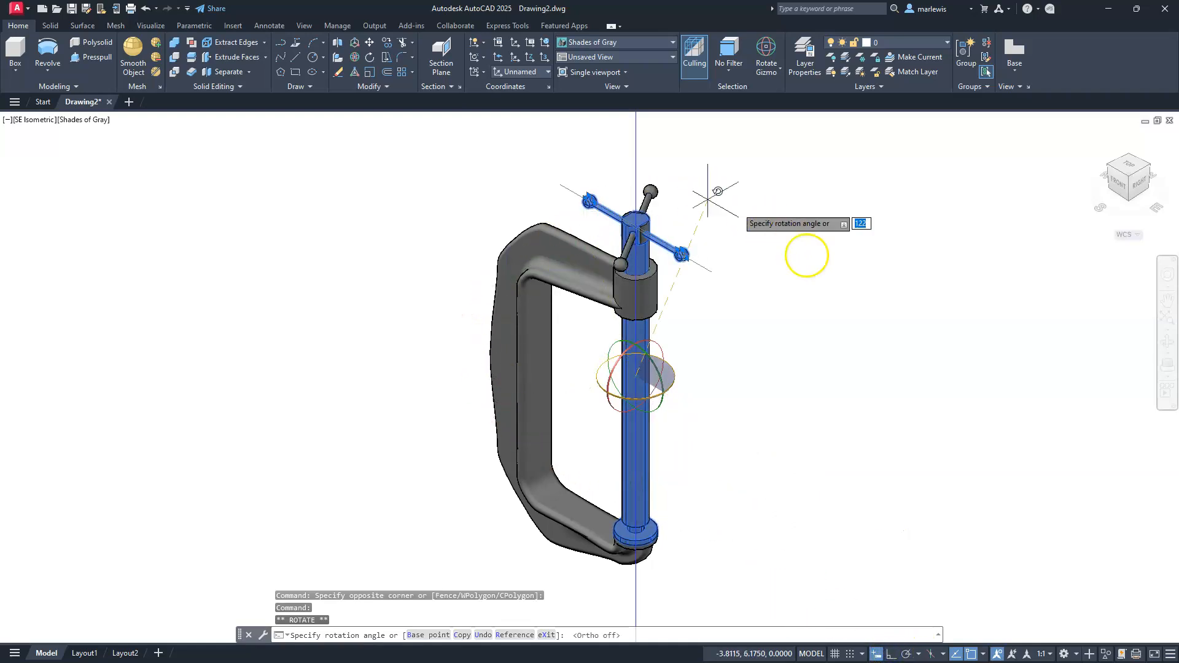
{"action": "left_click", "coordinate": [792, 422]}
{"action": "key", "text": "Escape"}
{"action": "key", "text": "Escape"}
{"action": "key", "text": "Escape"}
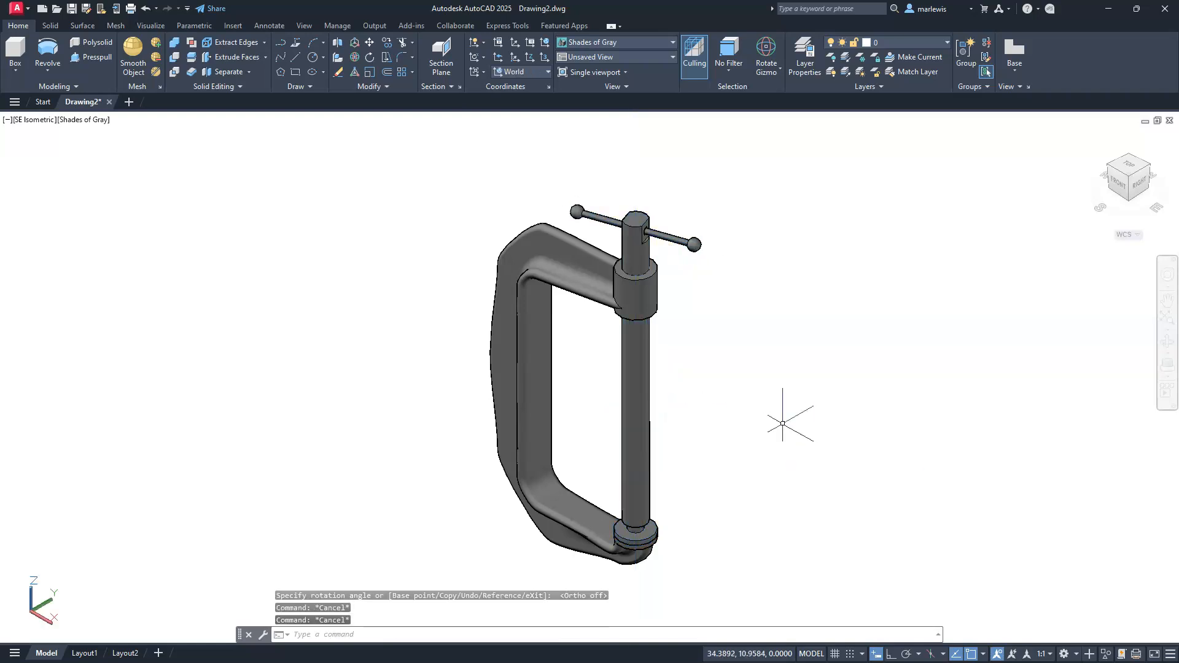